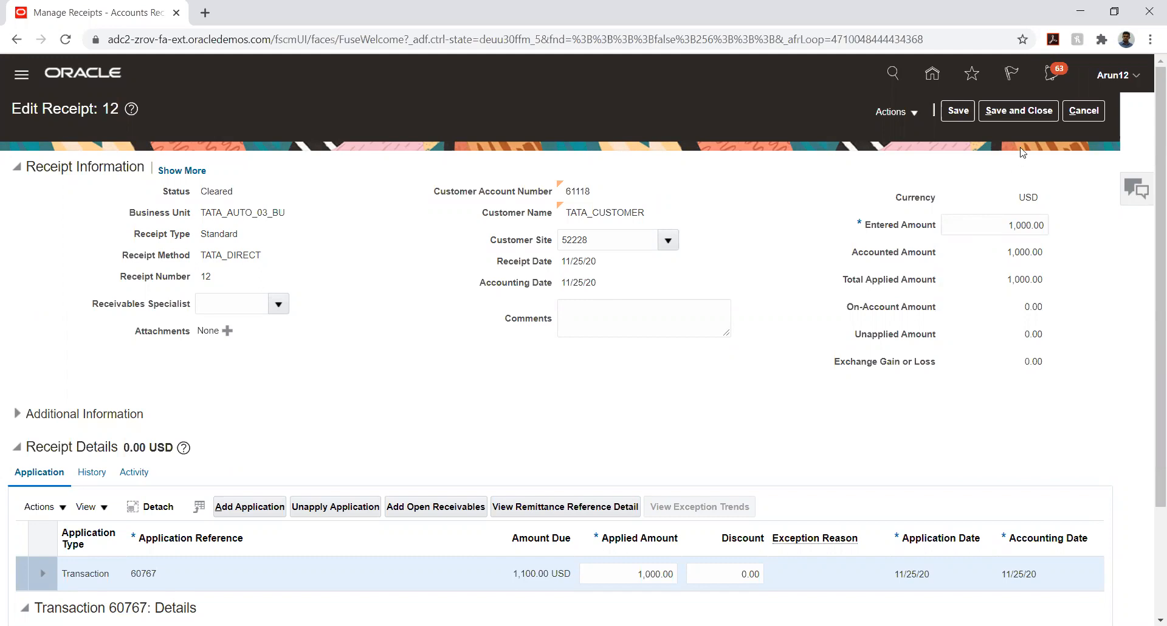
Save and close receipt 12, then leave the Manage Receipts list
{"action": "left_click", "coordinate": [1028, 112]}
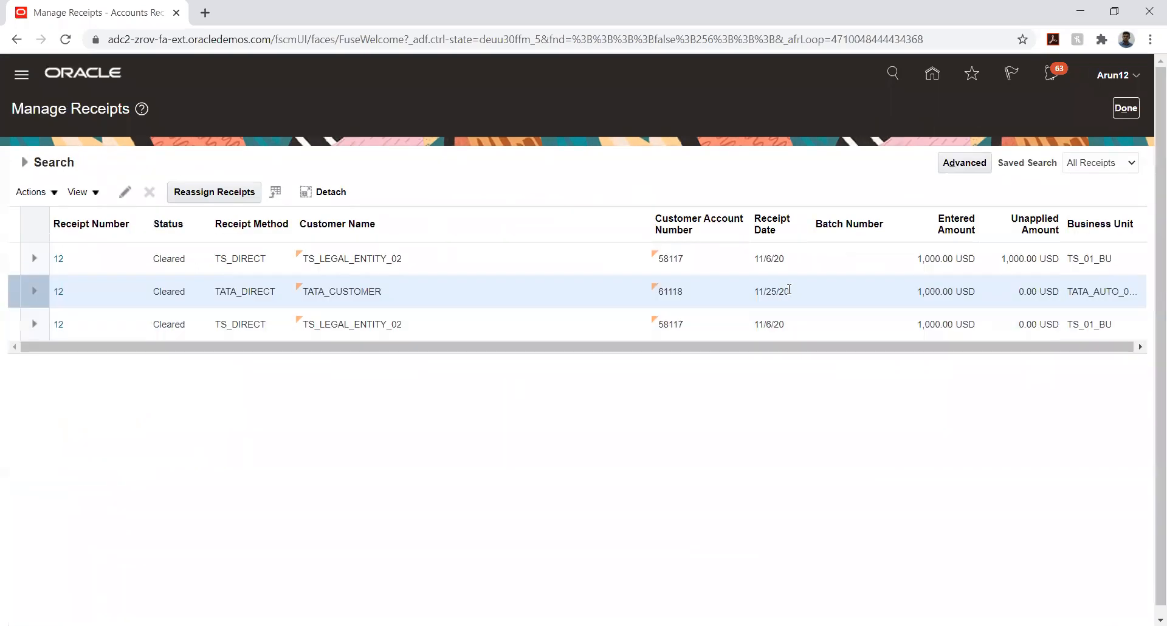
{"action": "left_click", "coordinate": [1126, 109]}
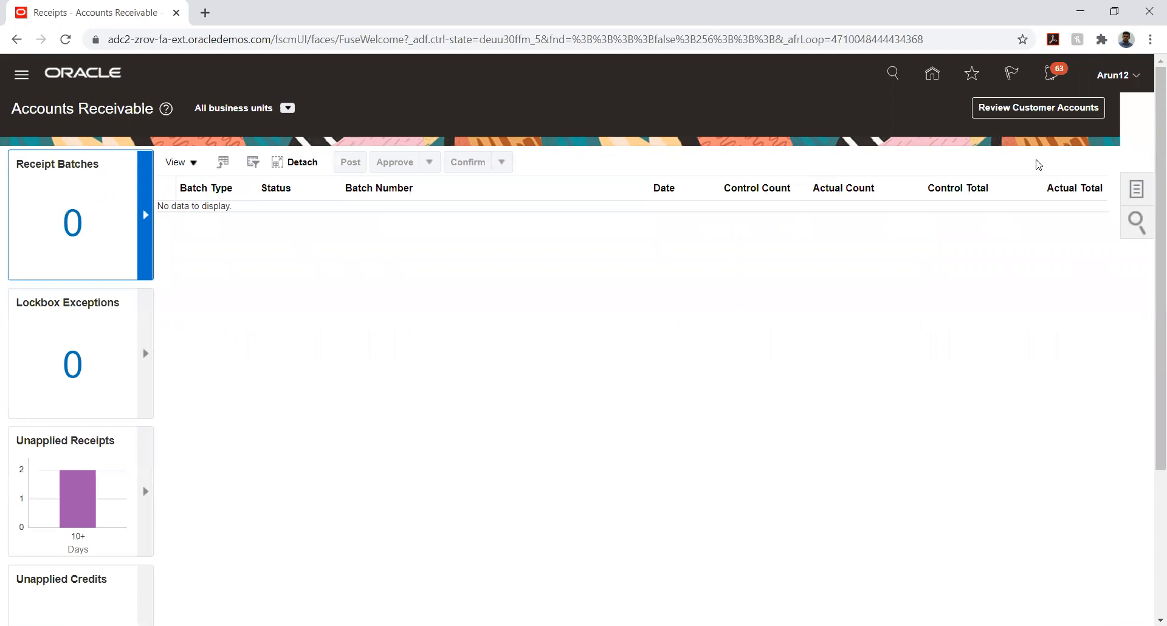
Start a new receipt from the receivables tasks, keeping Standard as the receipt type
{"action": "left_click", "coordinate": [1136, 189]}
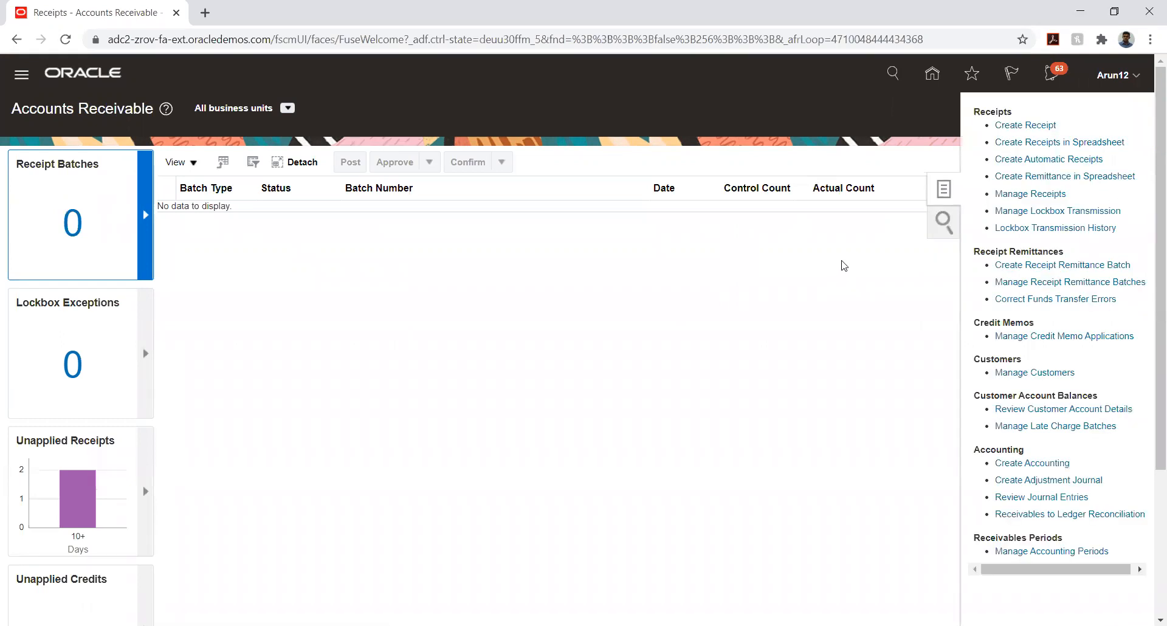
{"action": "left_click", "coordinate": [1024, 125]}
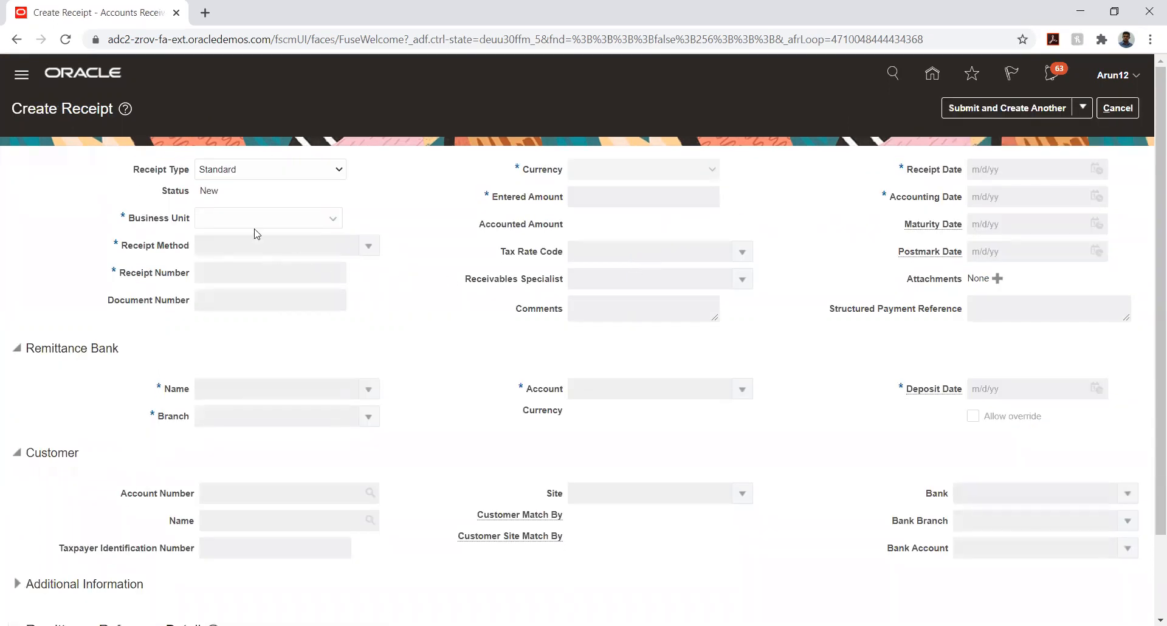
{"action": "left_click", "coordinate": [268, 174]}
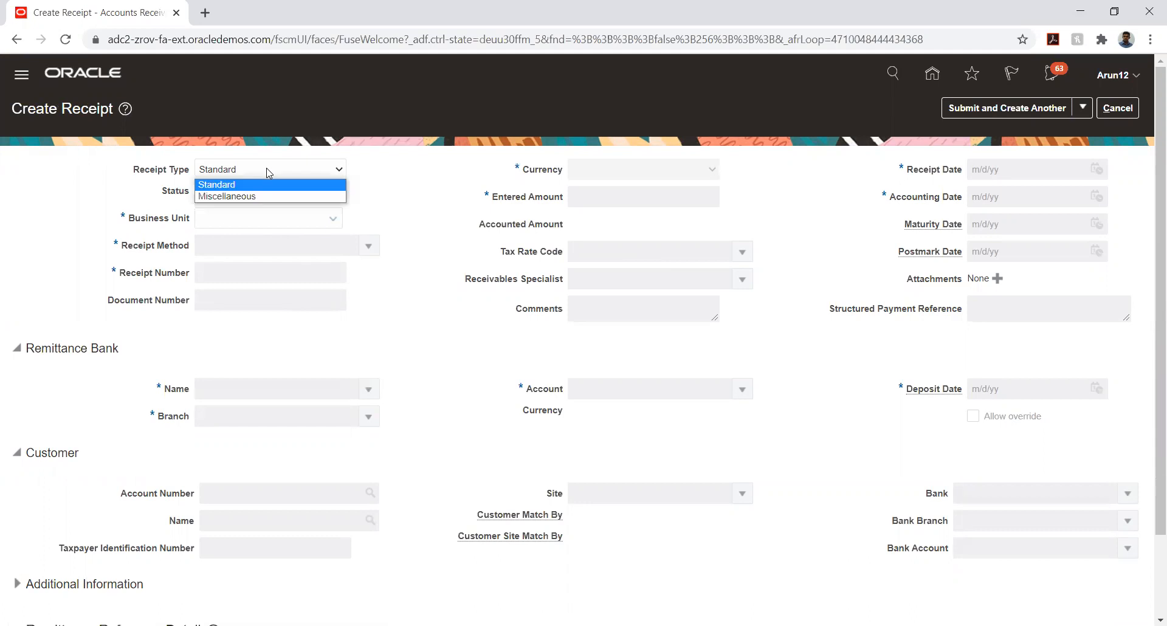
{"action": "left_click", "coordinate": [417, 193]}
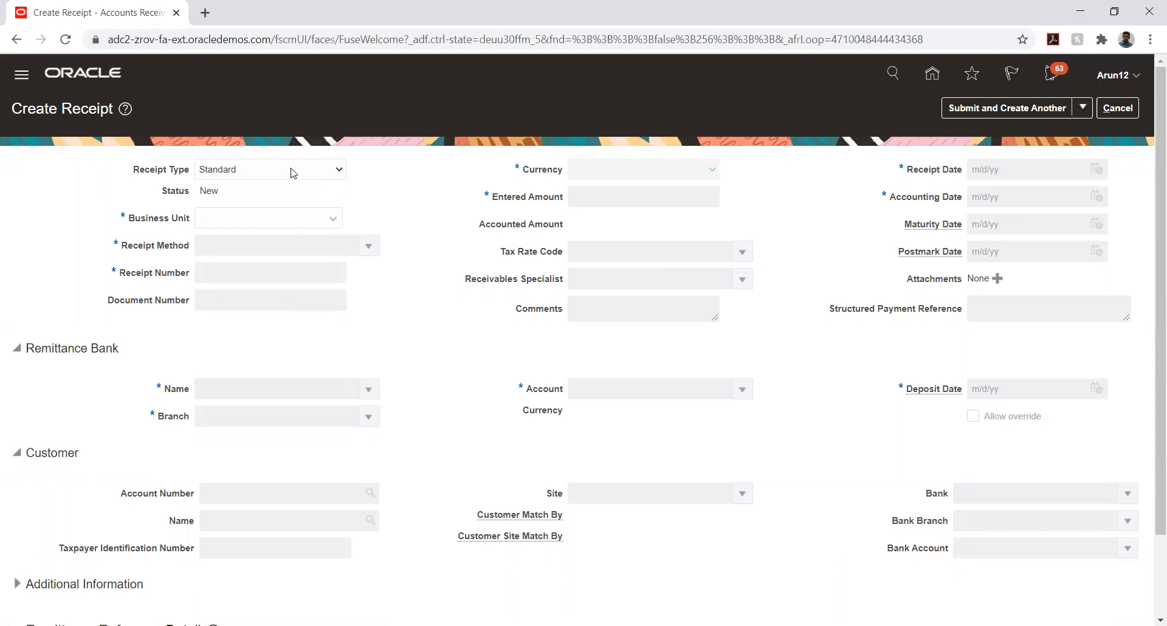
{"action": "left_click", "coordinate": [293, 173]}
{"action": "left_click", "coordinate": [393, 177]}
Set business unit TATA_AUTO_03_BU, receipt method TATA_STANDARD, receipt number 13 and amount 1,000.00
{"action": "left_click", "coordinate": [282, 218]}
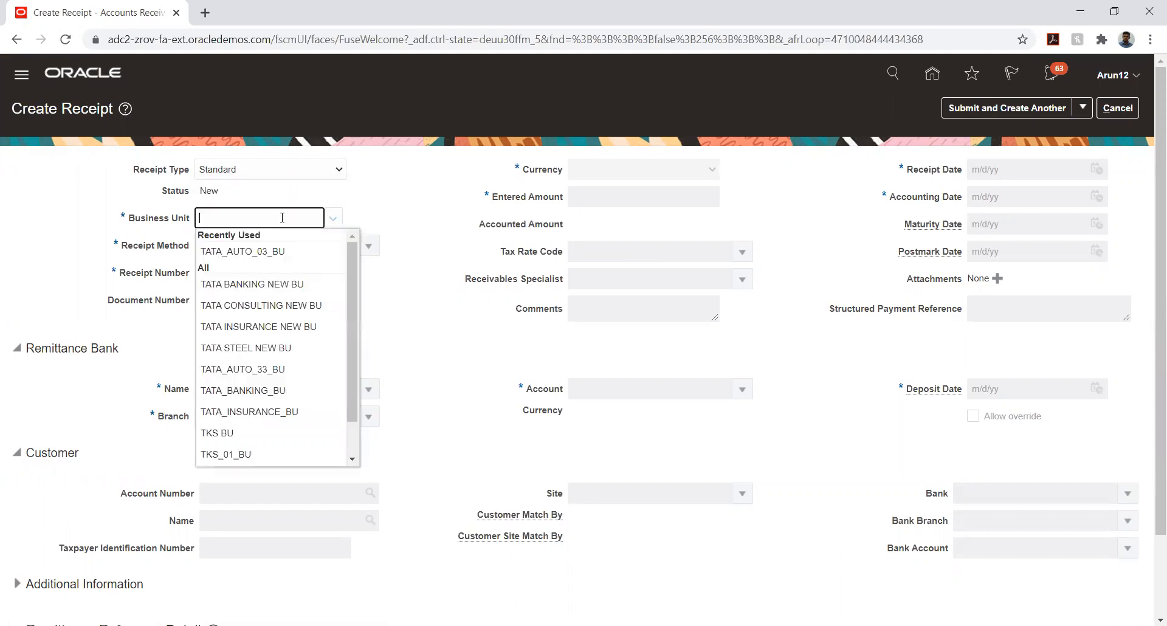
{"action": "left_click", "coordinate": [278, 251]}
{"action": "left_click", "coordinate": [368, 245]}
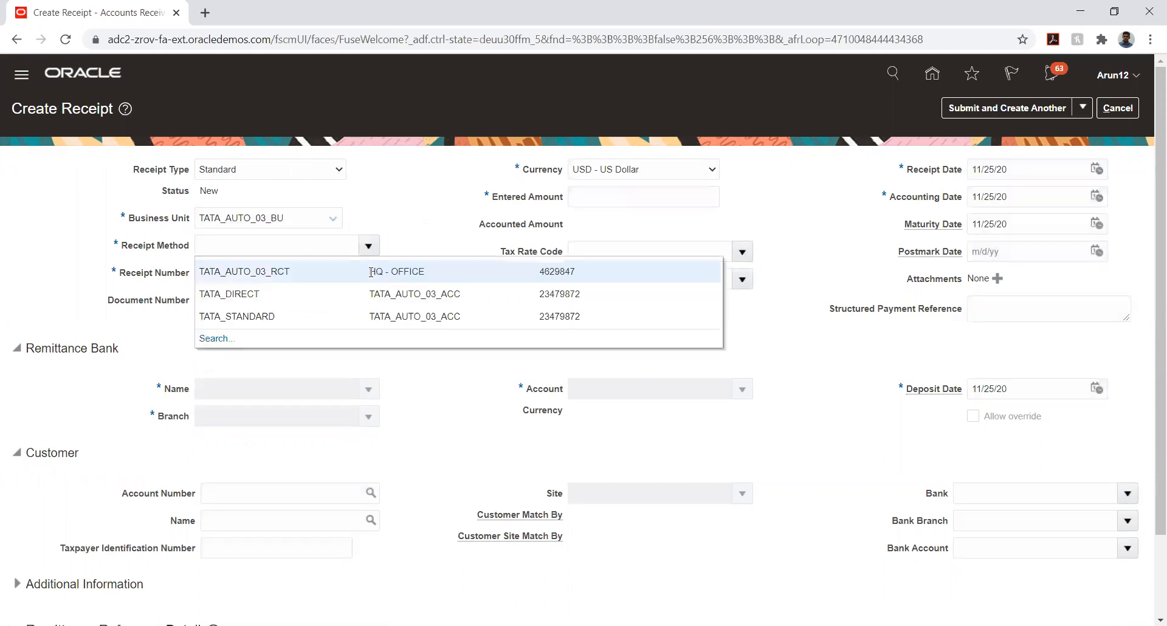
{"action": "left_click", "coordinate": [306, 310]}
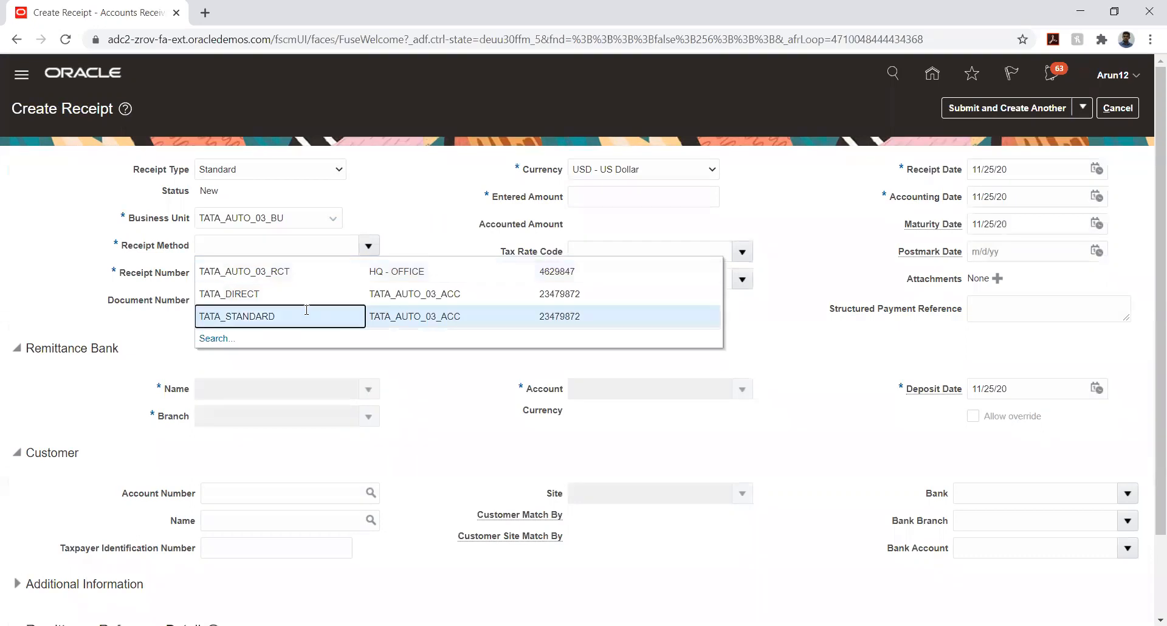
{"action": "left_click", "coordinate": [309, 273]}
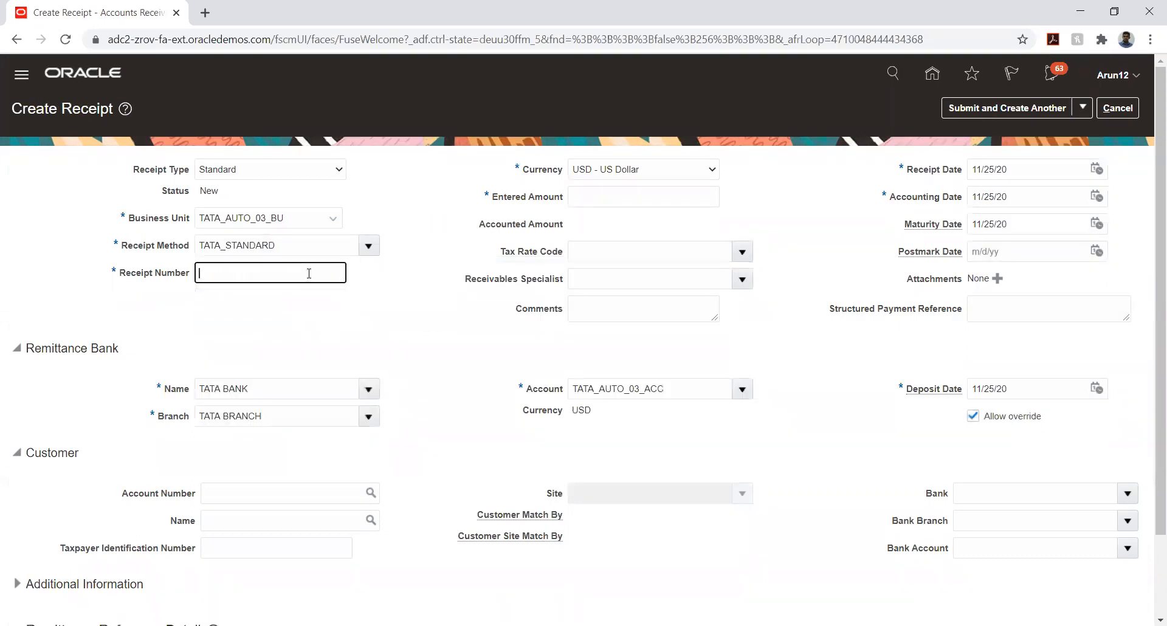
{"action": "key", "text": "Tab"}
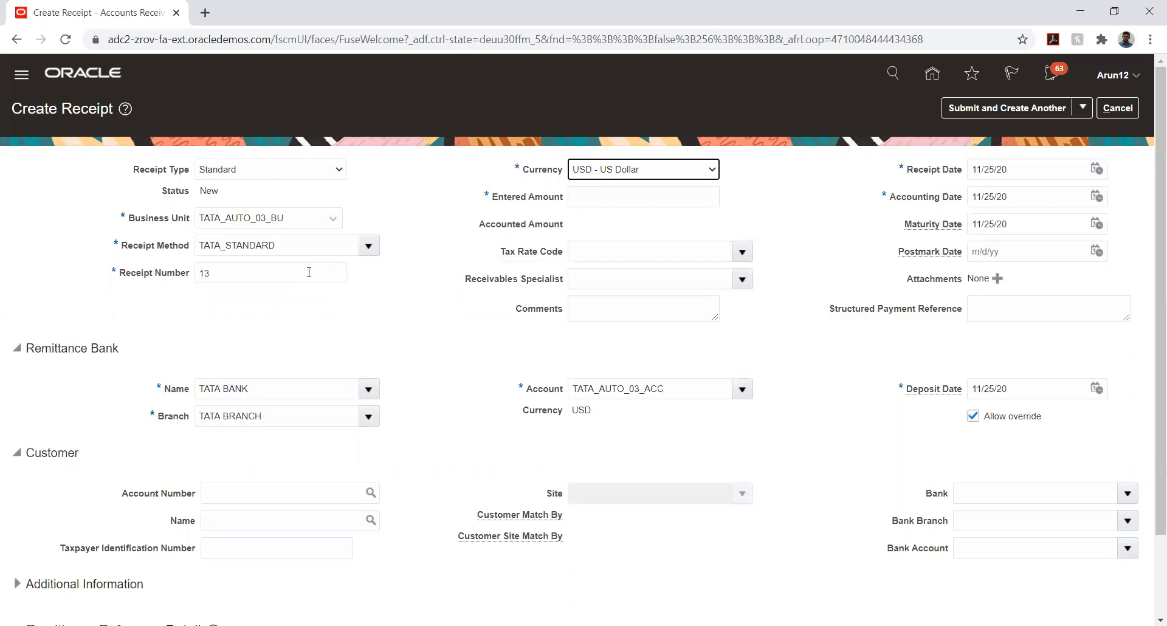
{"action": "key", "text": "Tab"}
{"action": "type", "text": "1"}
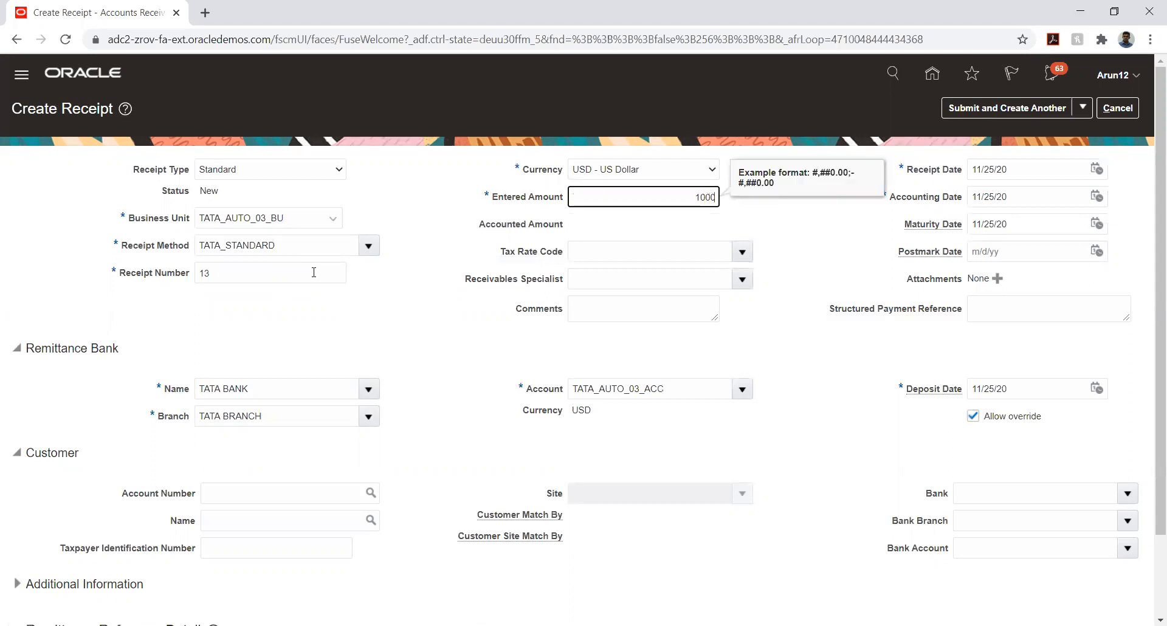
{"action": "key", "text": "Tab"}
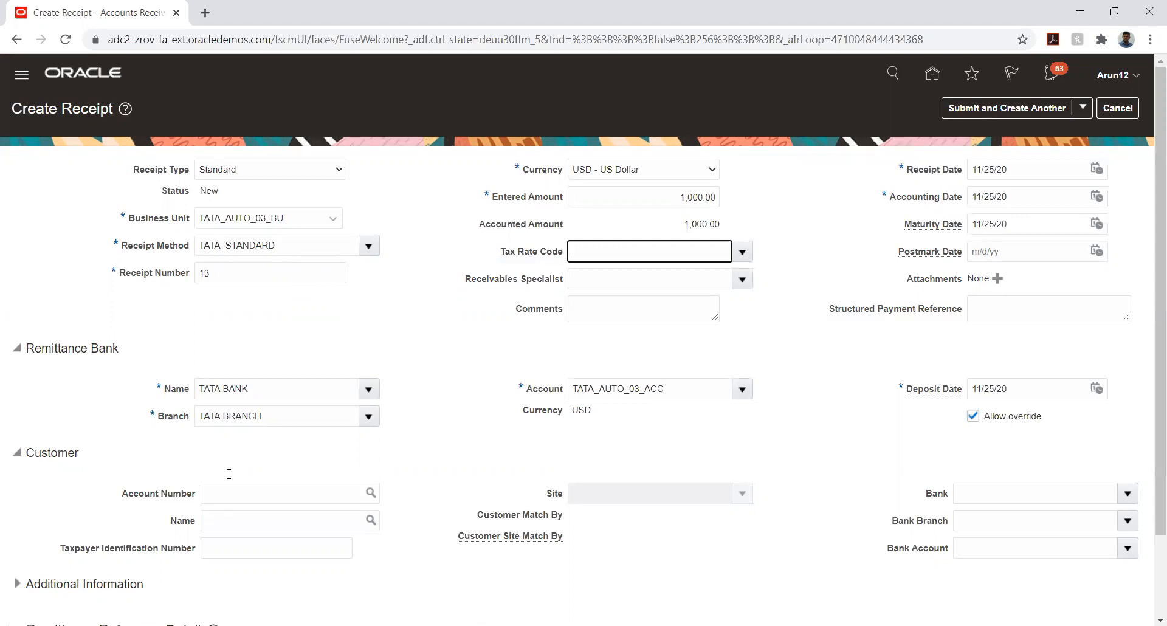
Look up and select customer TATA_CUSTOMER, account 61118, then discard the unfinished receipt
{"action": "left_click", "coordinate": [371, 493]}
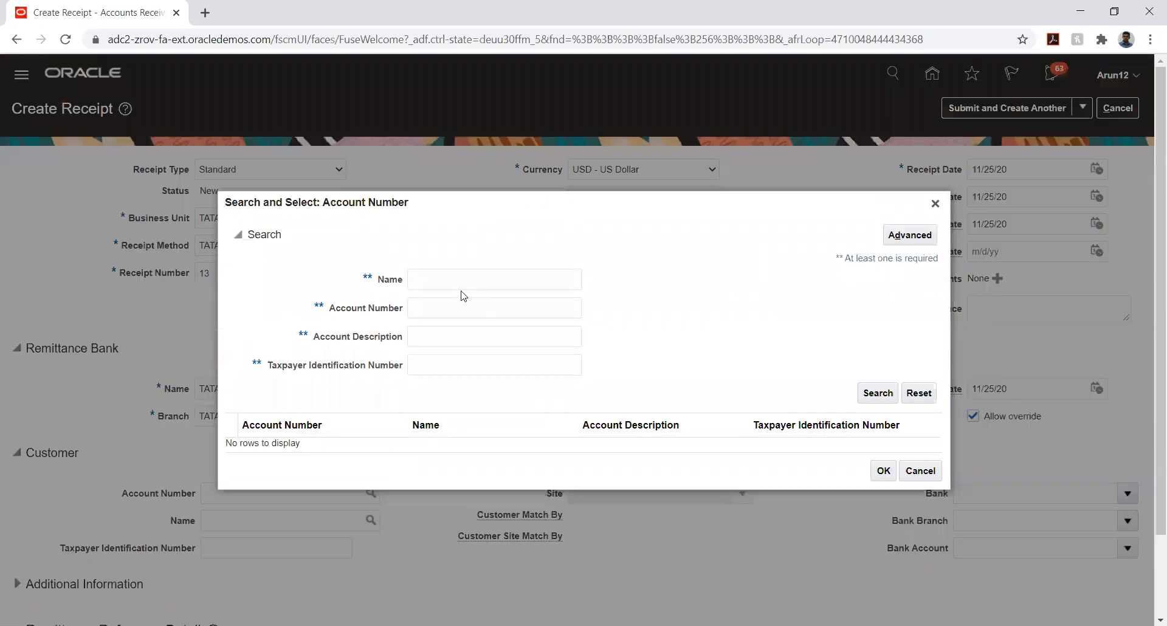
{"action": "left_click", "coordinate": [456, 281]}
{"action": "type", "text": "TATA_CUS"}
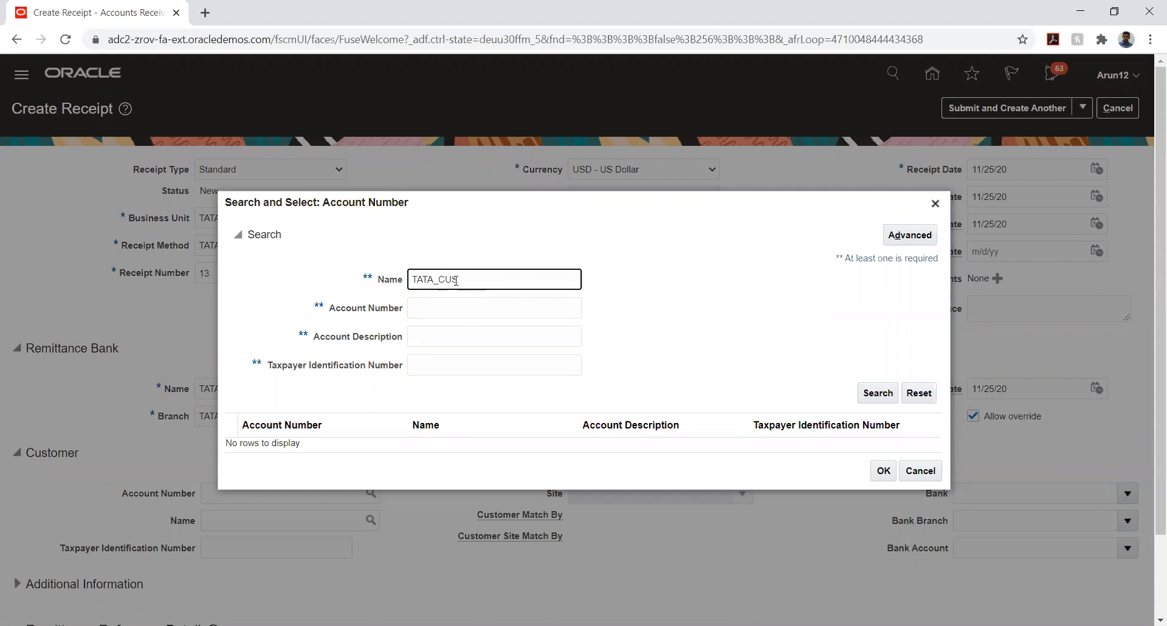
{"action": "key", "text": "Return"}
{"action": "left_click", "coordinate": [304, 450]}
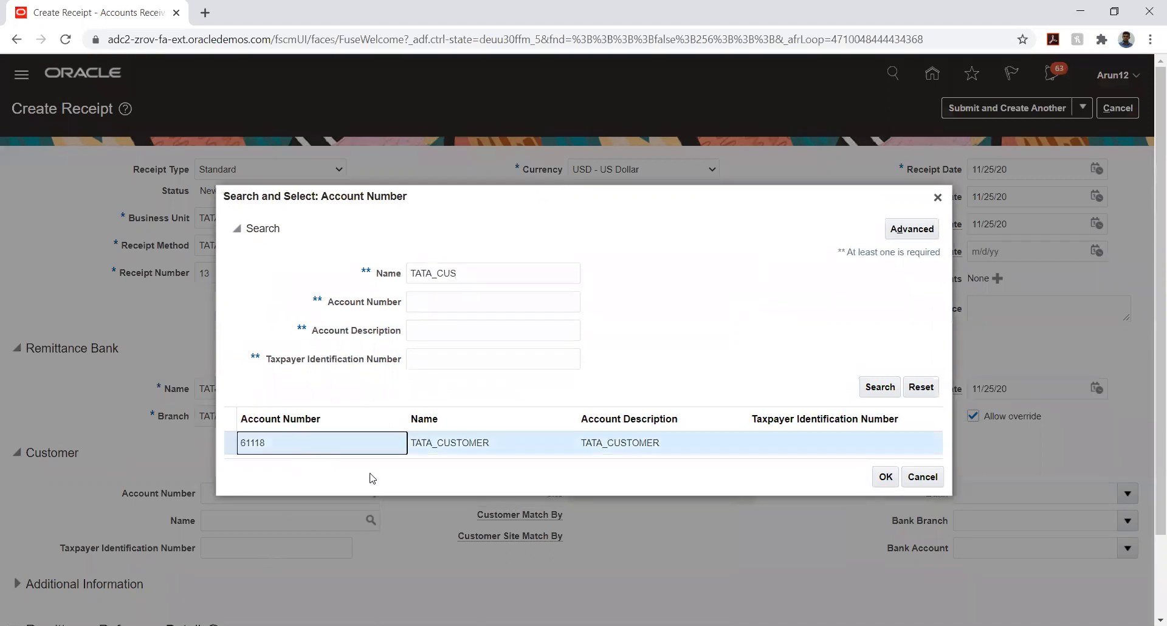
{"action": "left_click", "coordinate": [879, 482]}
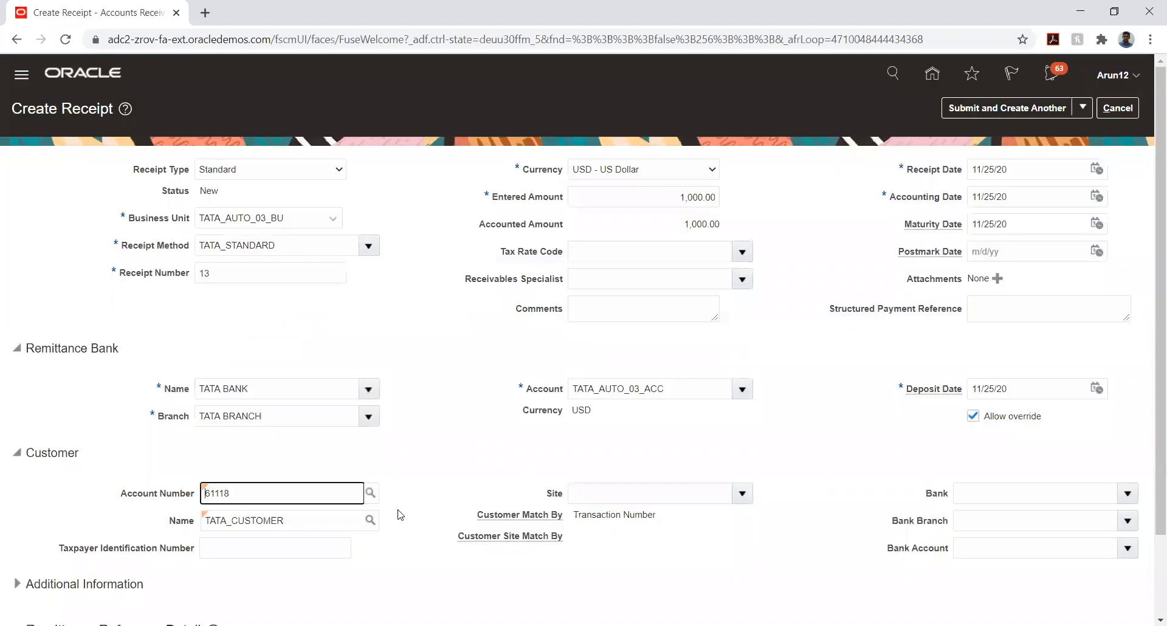
{"action": "double_click", "coordinate": [255, 491]}
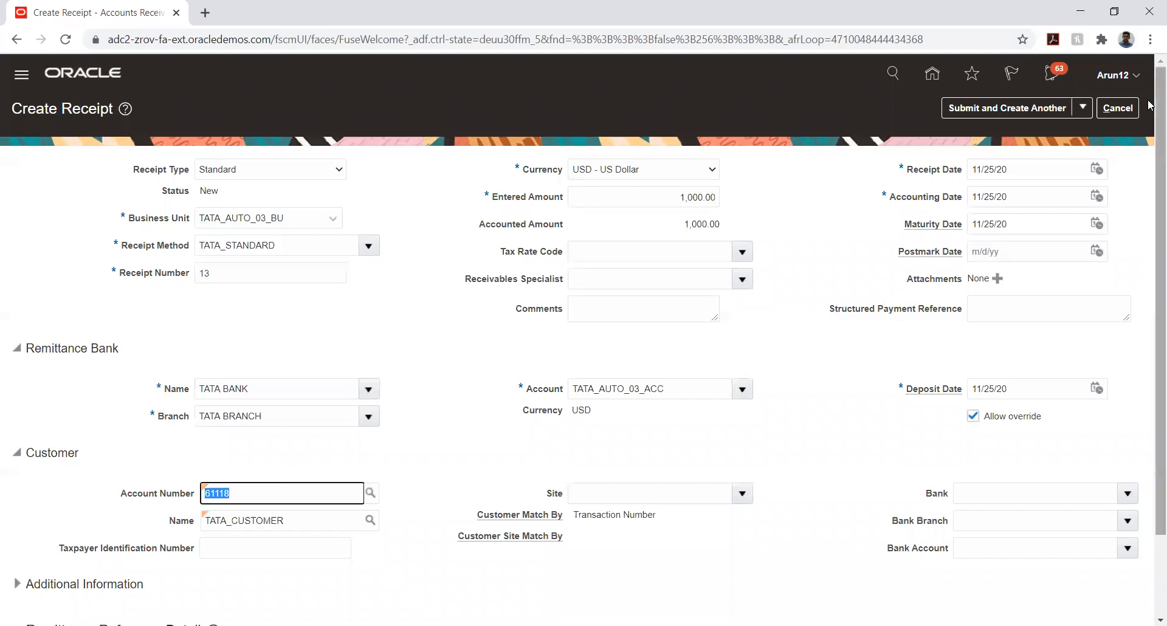
{"action": "left_click", "coordinate": [1118, 108]}
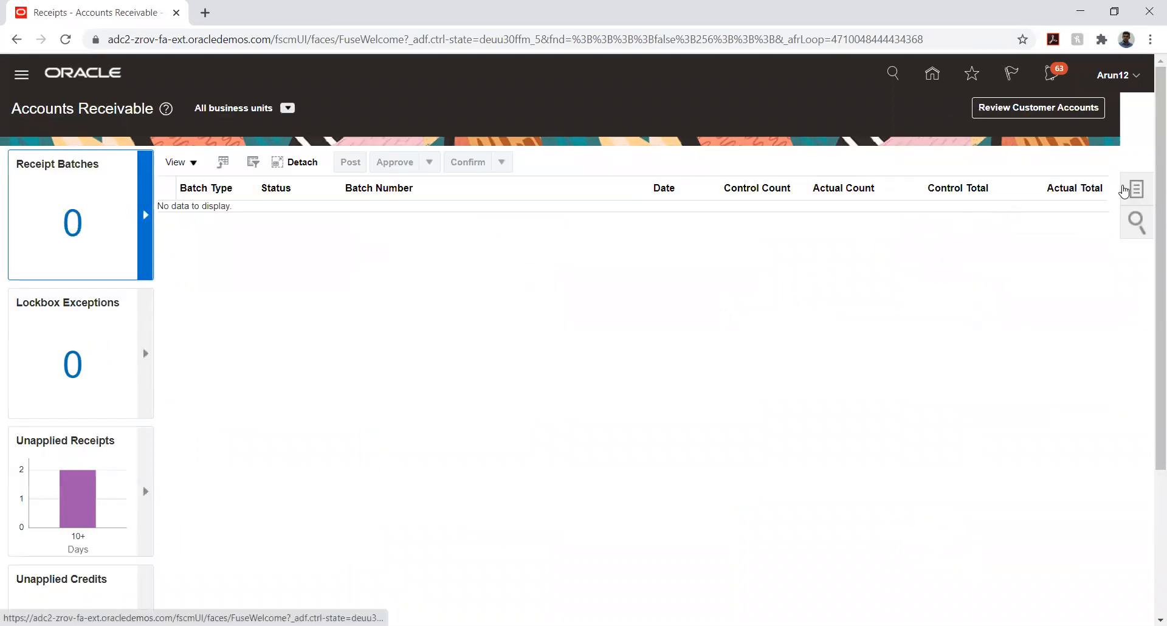
Start a fresh receipt with business unit TATA_AUTO_03_BU and receipt method TATA_STANDARD
{"action": "left_click", "coordinate": [1134, 187]}
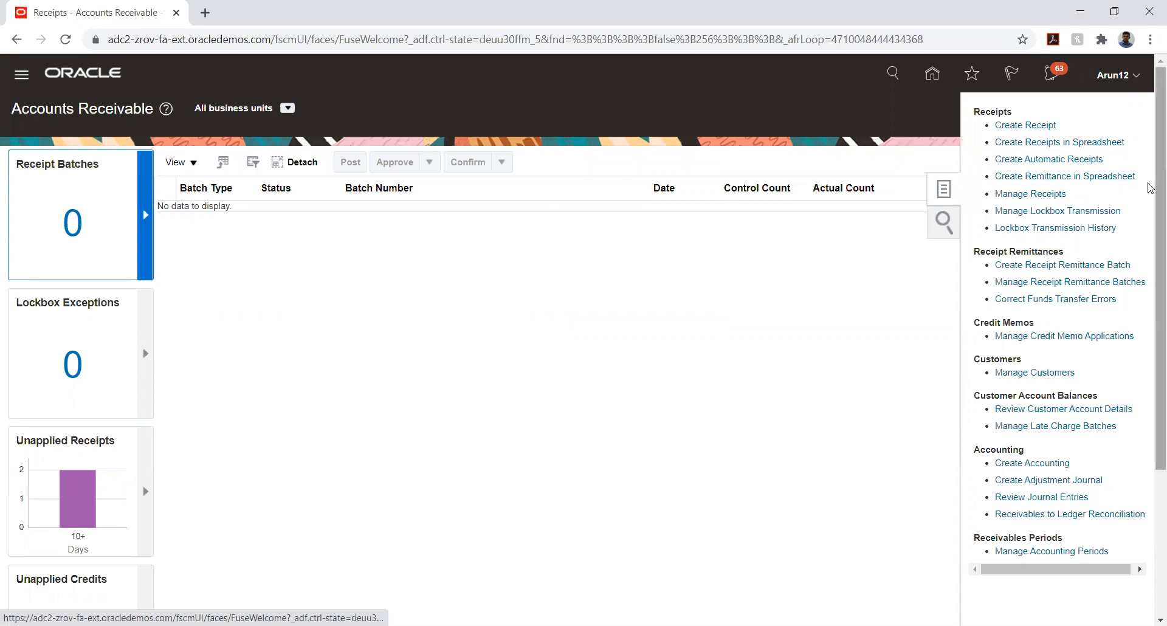
{"action": "left_click", "coordinate": [1027, 126]}
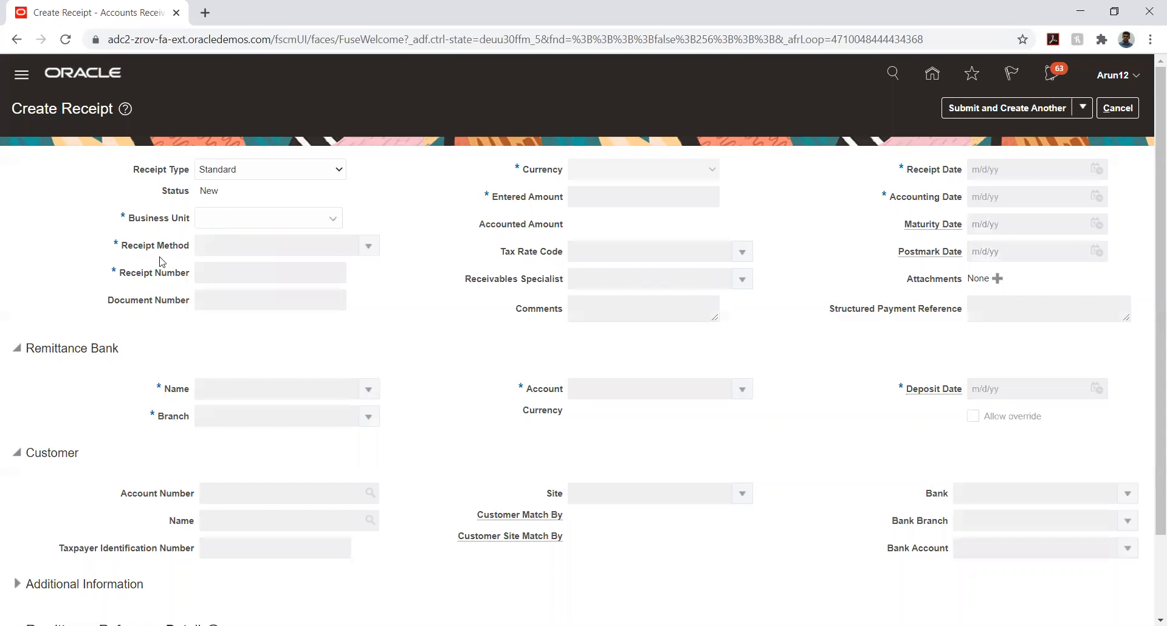
{"action": "left_click", "coordinate": [222, 219]}
{"action": "left_click", "coordinate": [256, 252]}
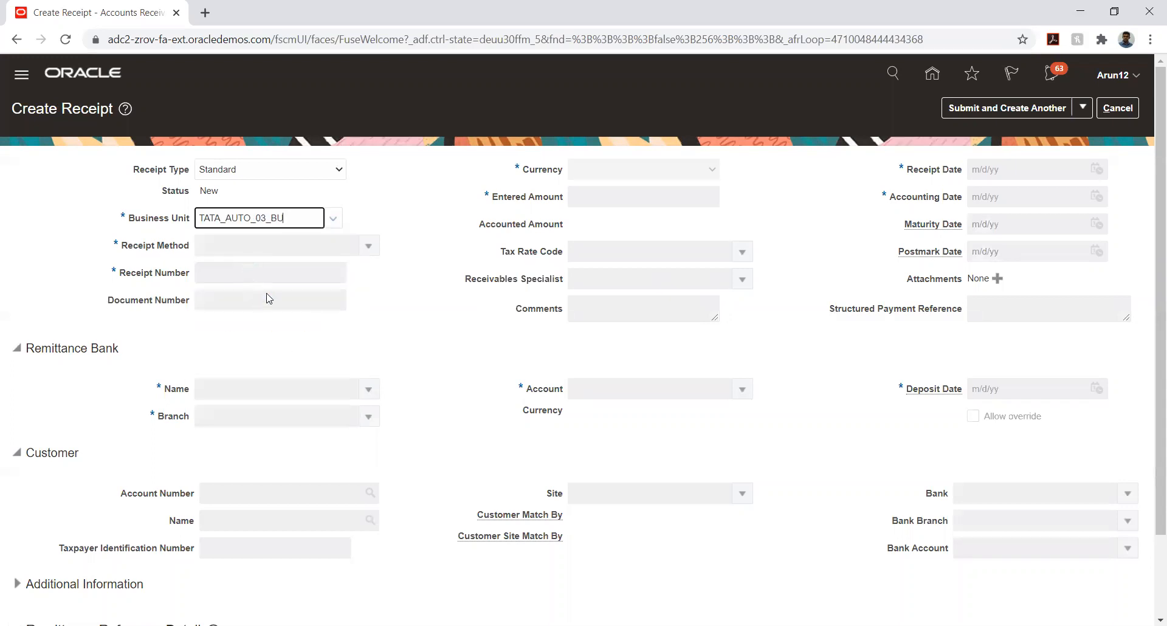
{"action": "left_click", "coordinate": [365, 247]}
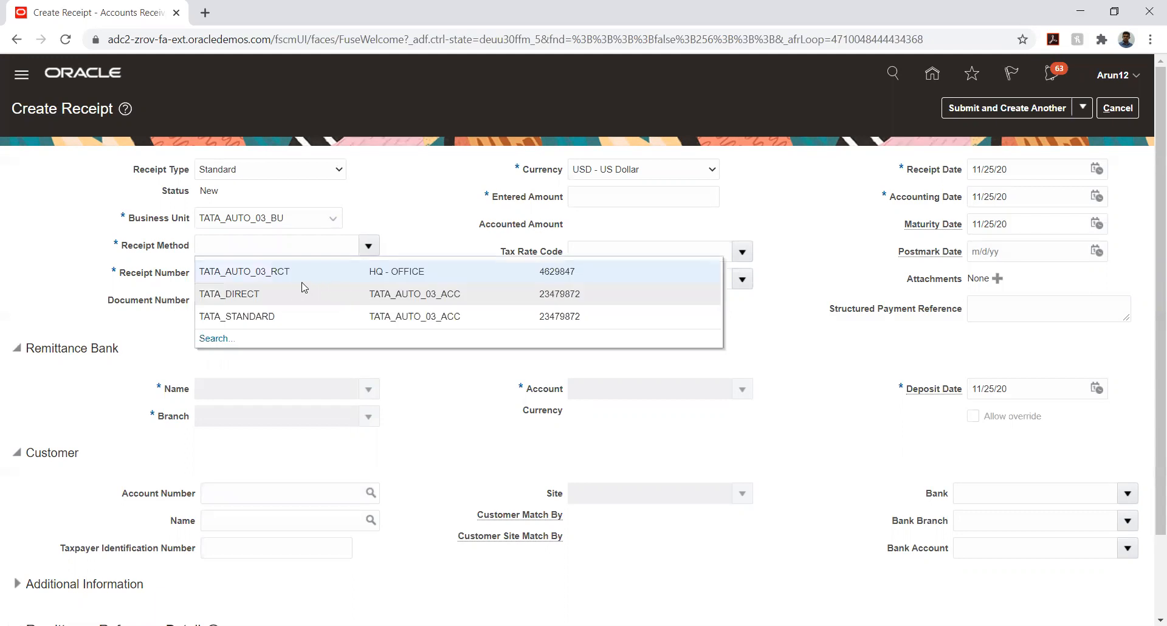
{"action": "left_click", "coordinate": [277, 316]}
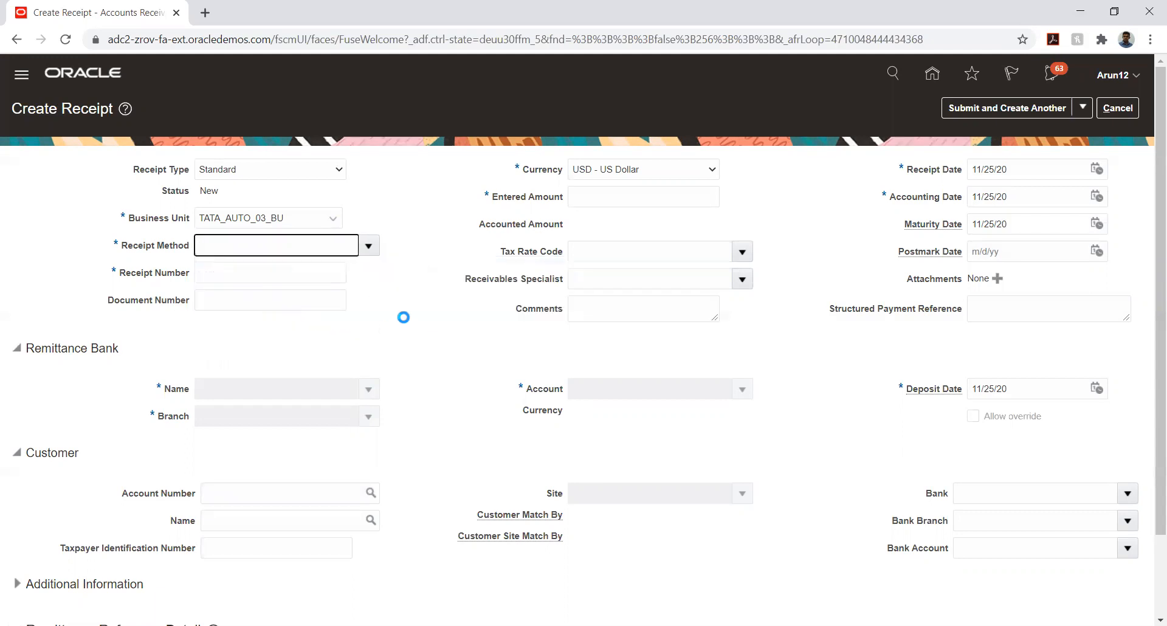
Enter receipt number 13 and an entered amount of 1,000.00
{"action": "left_click", "coordinate": [290, 276]}
{"action": "type", "text": "13"}
{"action": "key", "text": "Tab"}
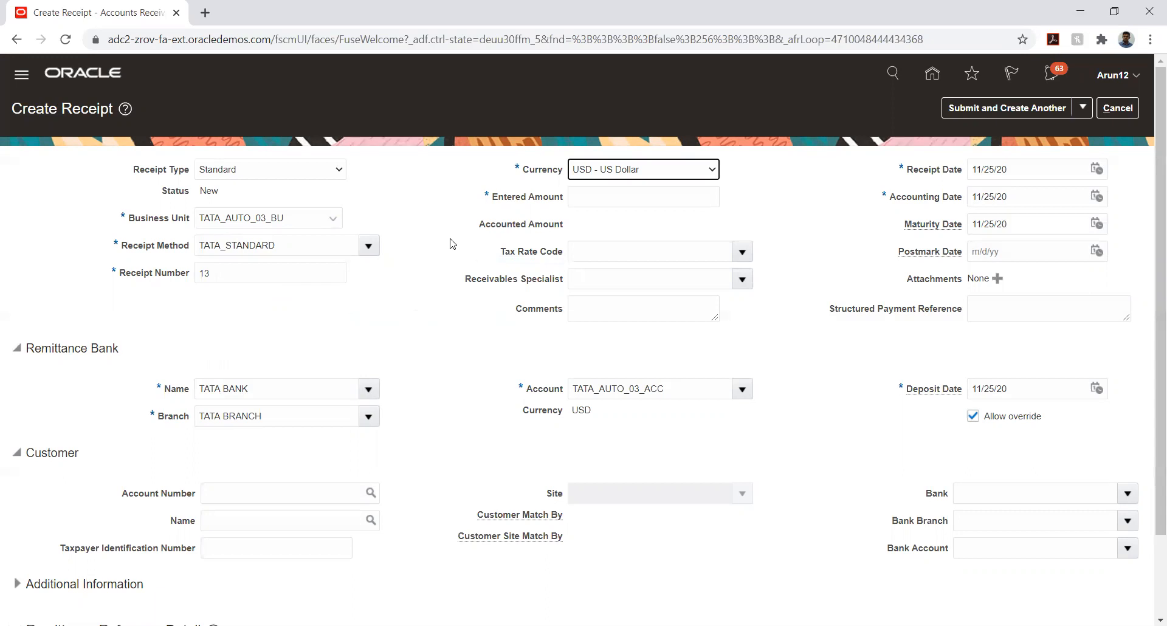
{"action": "left_click", "coordinate": [477, 259]}
{"action": "left_click", "coordinate": [585, 196]}
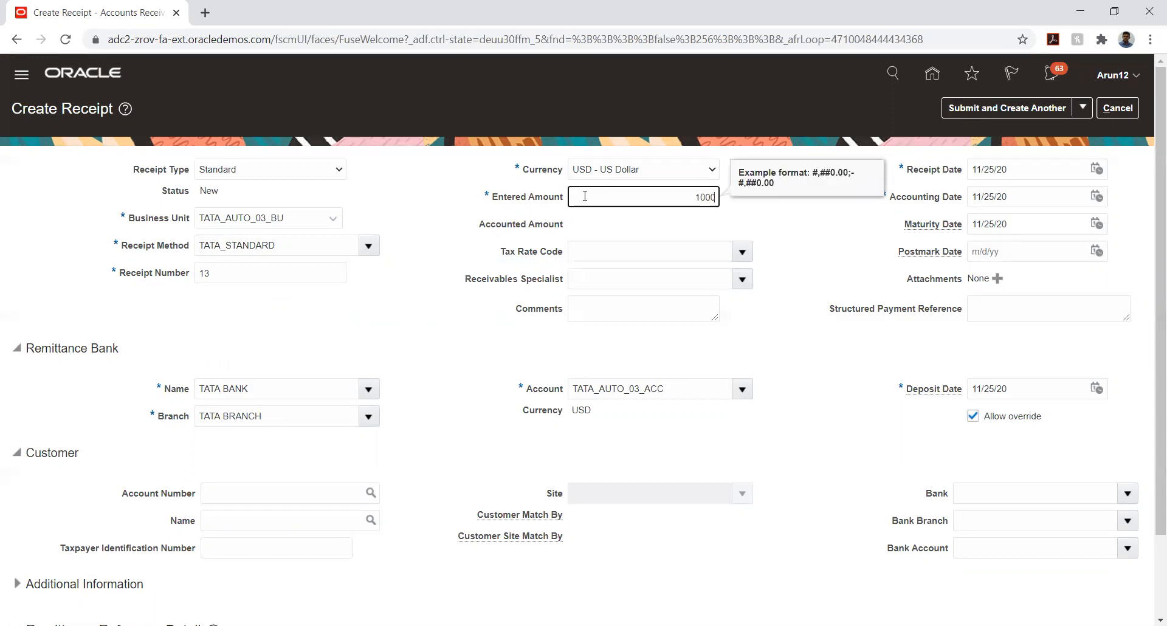
{"action": "key", "text": "Tab"}
{"action": "left_click", "coordinate": [426, 443]}
{"action": "scroll", "coordinate": [424, 379], "scroll_direction": "down", "scroll_amount": 3}
{"action": "scroll", "coordinate": [432, 367], "scroll_direction": "up", "scroll_amount": 3}
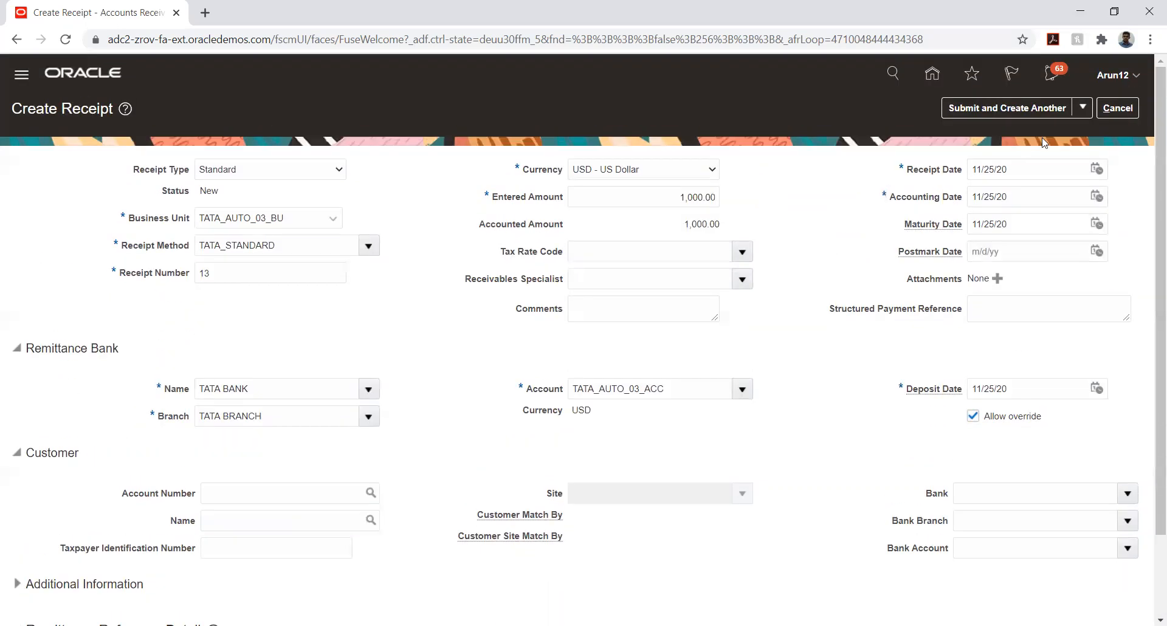
{"action": "left_click", "coordinate": [1082, 107]}
Submit receipt 13
{"action": "left_click", "coordinate": [1041, 159]}
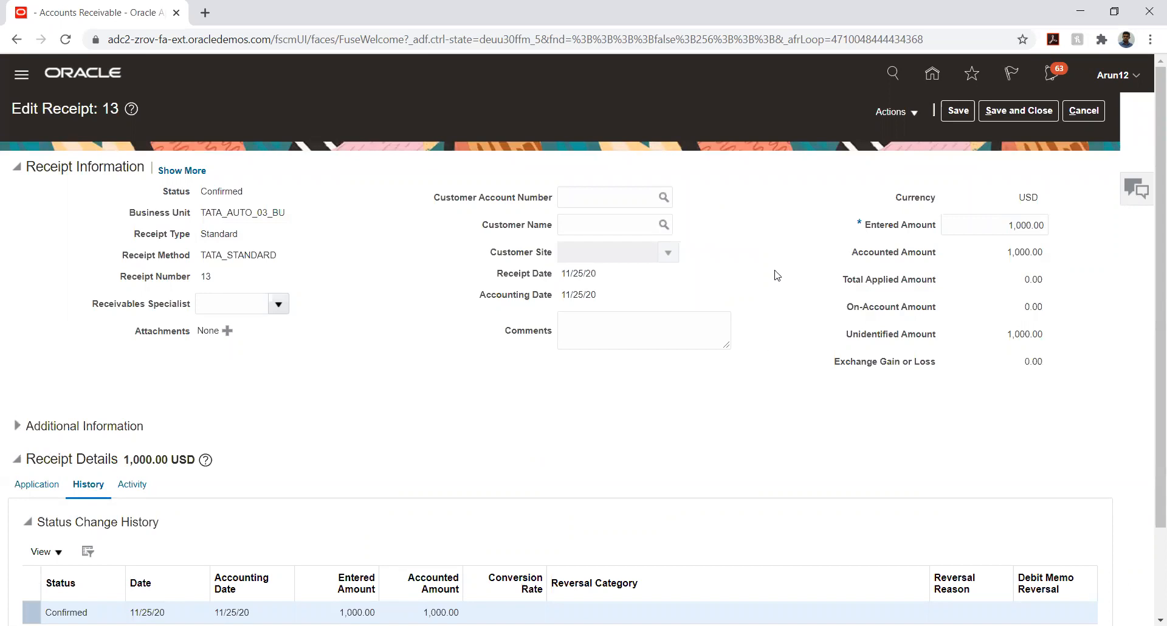
{"action": "scroll", "coordinate": [774, 271], "scroll_direction": "down", "scroll_amount": 2}
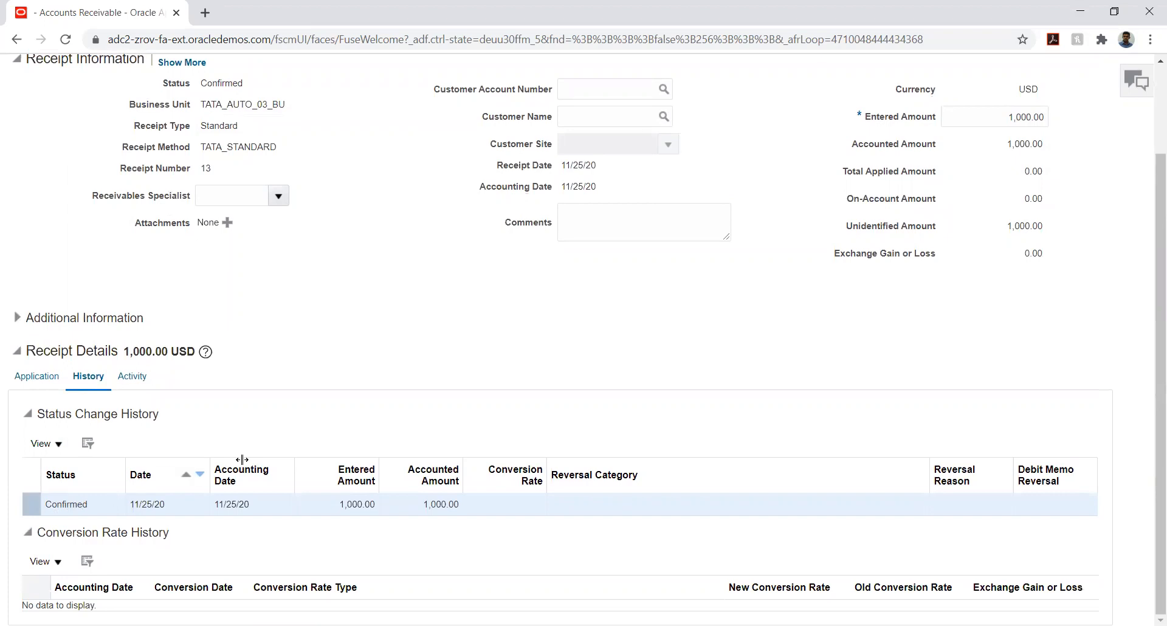
{"action": "scroll", "coordinate": [774, 272], "scroll_direction": "up", "scroll_amount": 2}
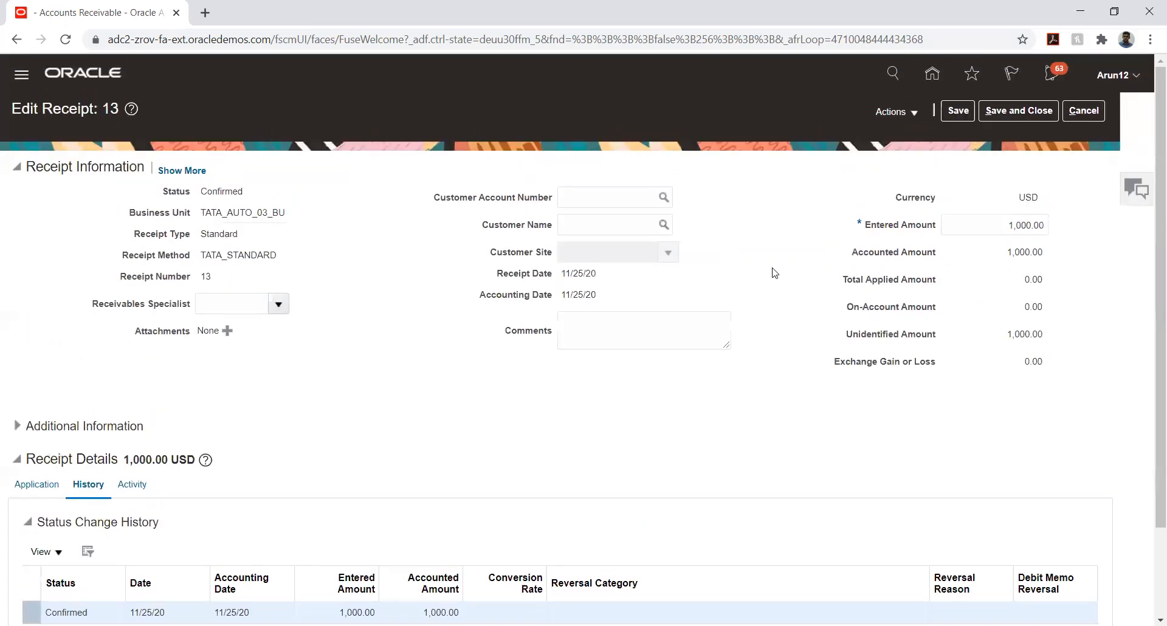
Post receipt 13 to the ledger and review its accounting for 1,000.00 unidentified cash
{"action": "left_click", "coordinate": [913, 113]}
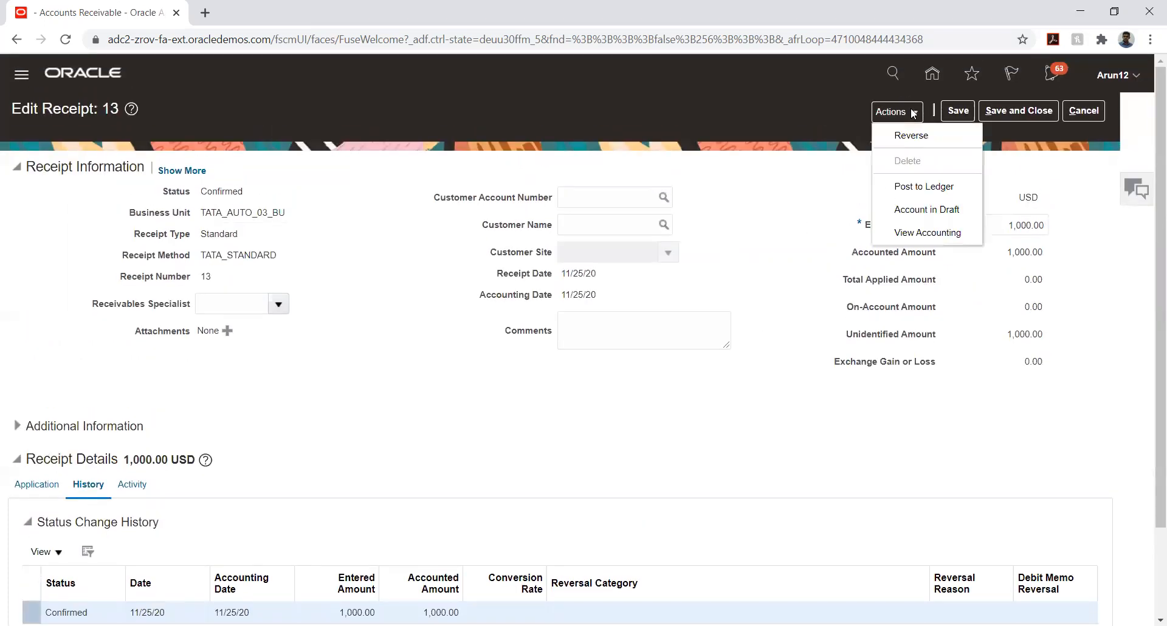
{"action": "left_click", "coordinate": [902, 186]}
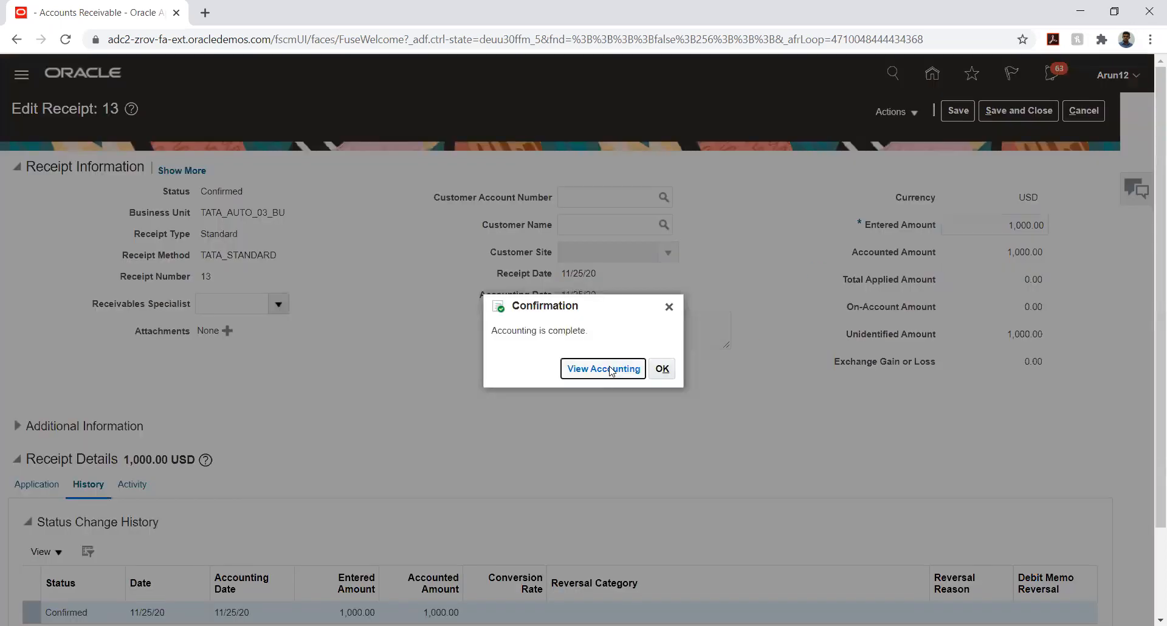
{"action": "left_click", "coordinate": [611, 371]}
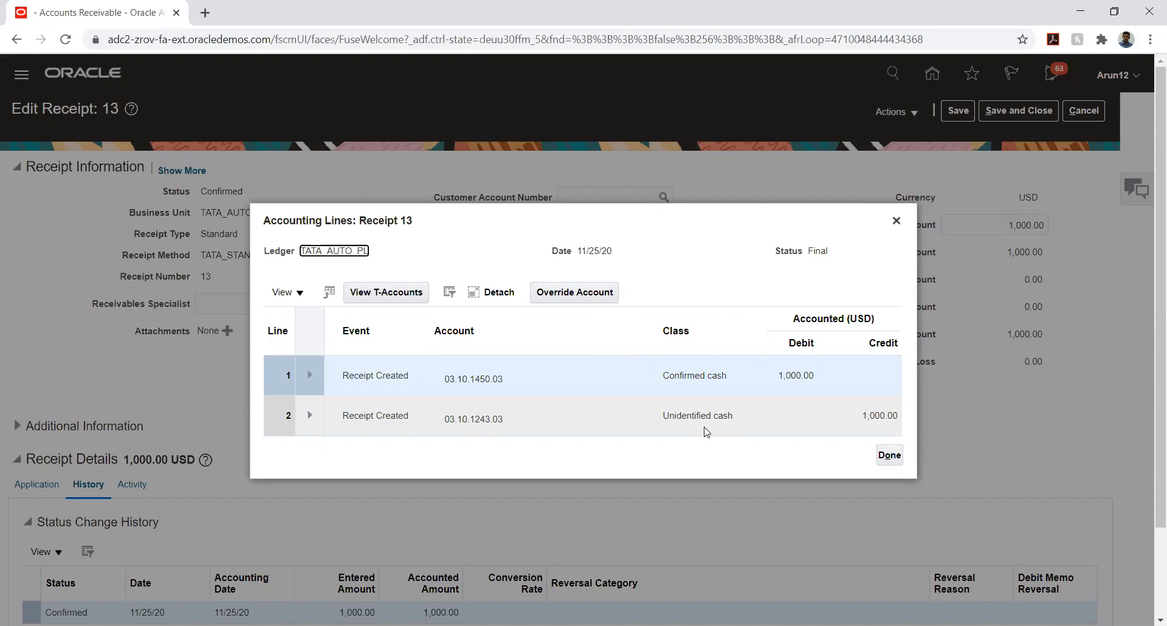
{"action": "left_click", "coordinate": [889, 455]}
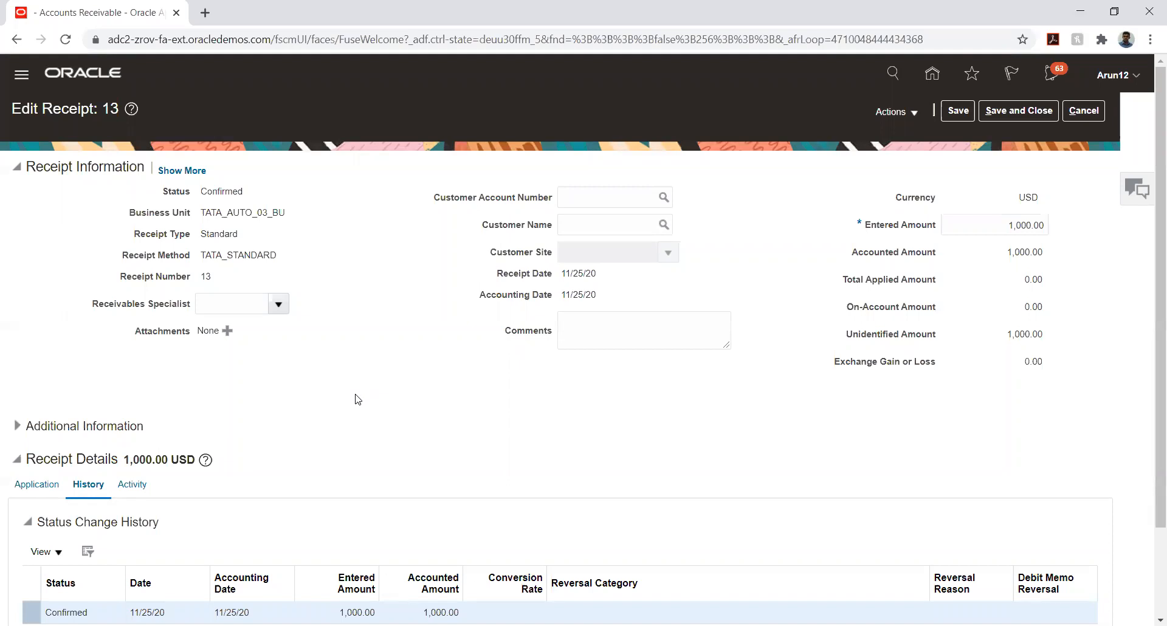
{"action": "scroll", "coordinate": [357, 399], "scroll_direction": "down", "scroll_amount": 2}
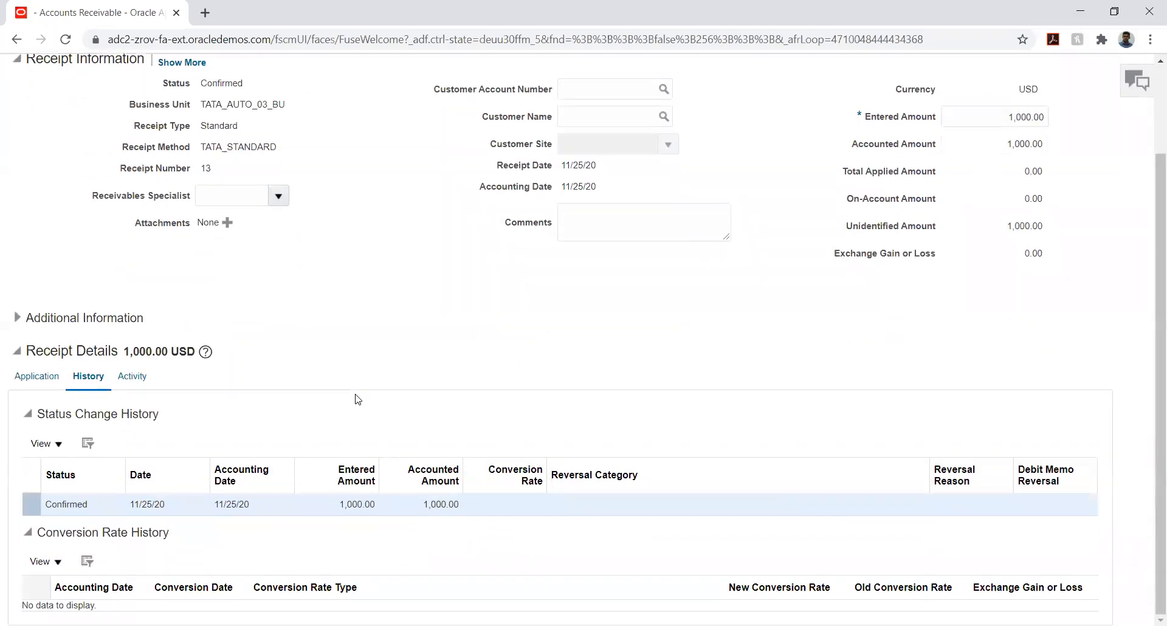
{"action": "scroll", "coordinate": [357, 399], "scroll_direction": "up", "scroll_amount": 2}
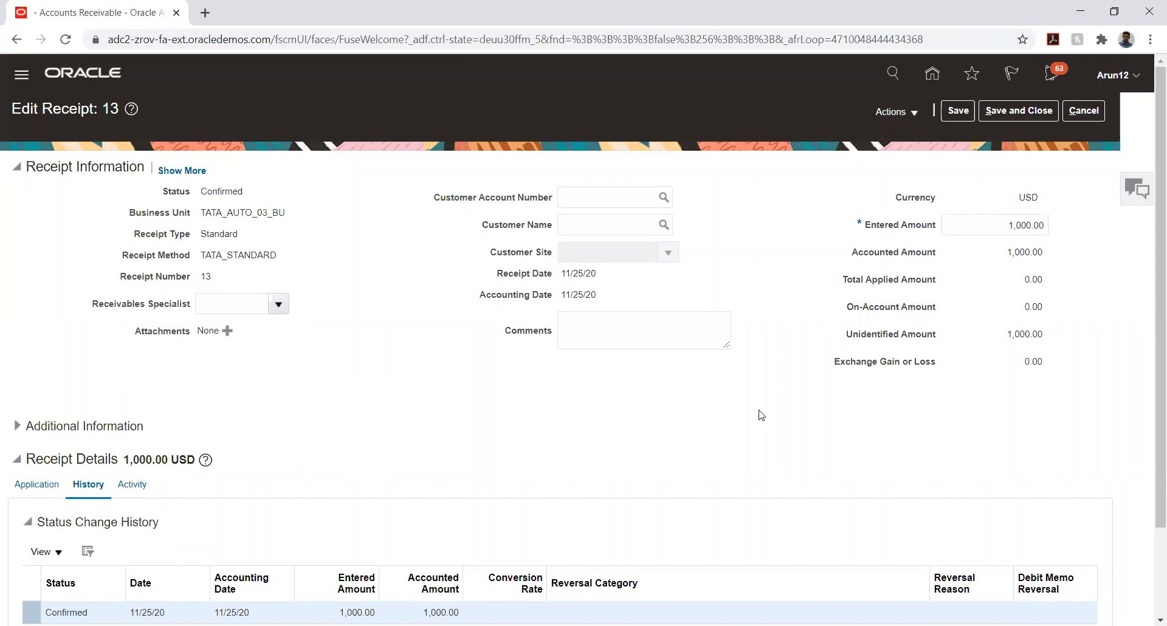
{"action": "left_click_drag", "start_coordinate": [846, 335], "coordinate": [1055, 337]}
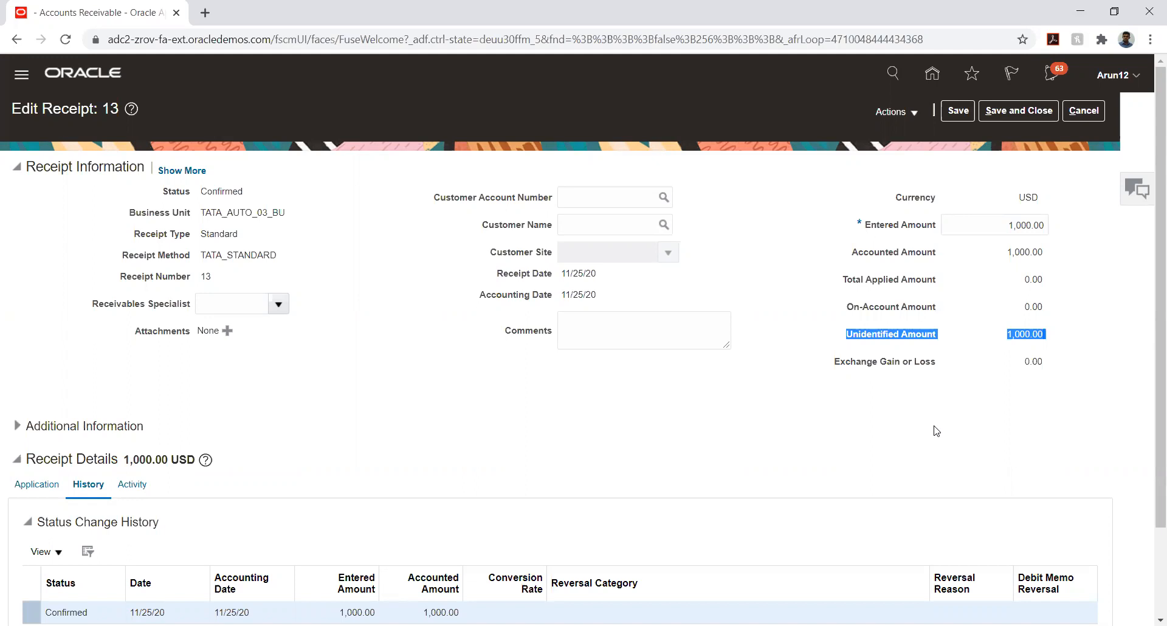
Enter customer TATA_CUSTOMER on receipt 13 and save it
{"action": "left_click", "coordinate": [598, 225]}
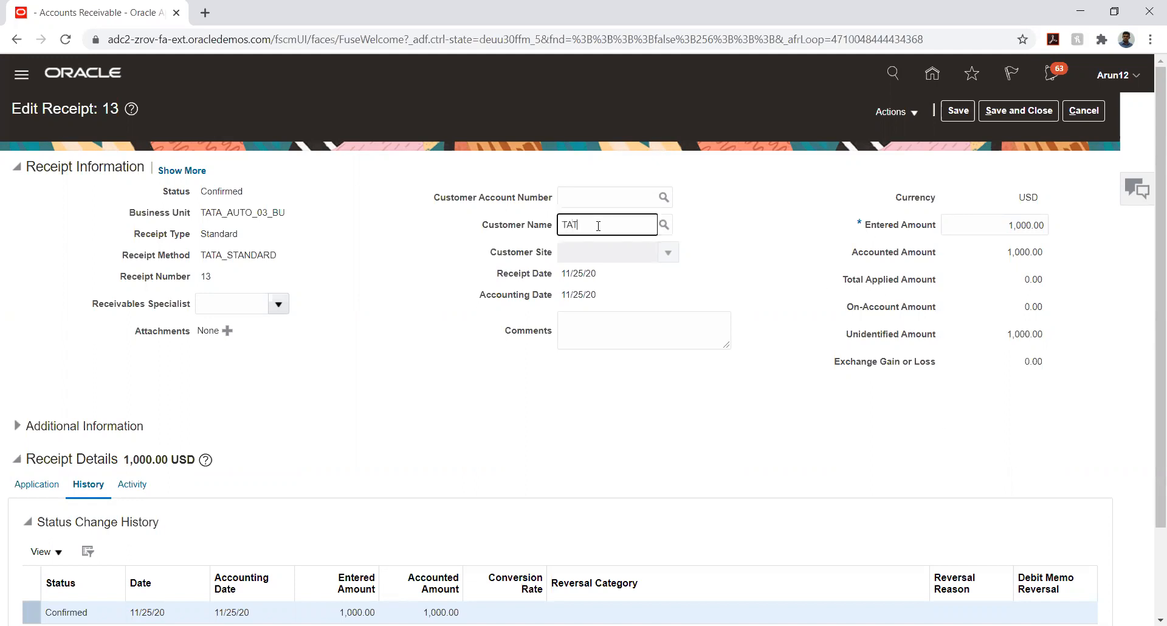
{"action": "type", "text": "TATA_CUSTOMER"}
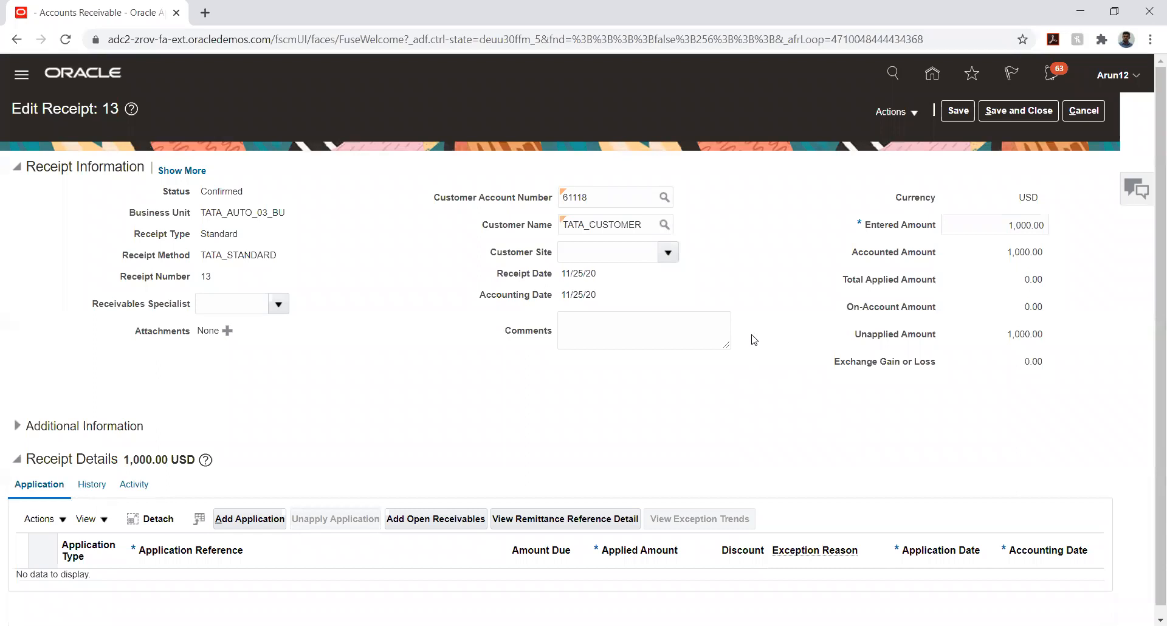
{"action": "left_click", "coordinate": [959, 110]}
{"action": "left_click", "coordinate": [906, 116]}
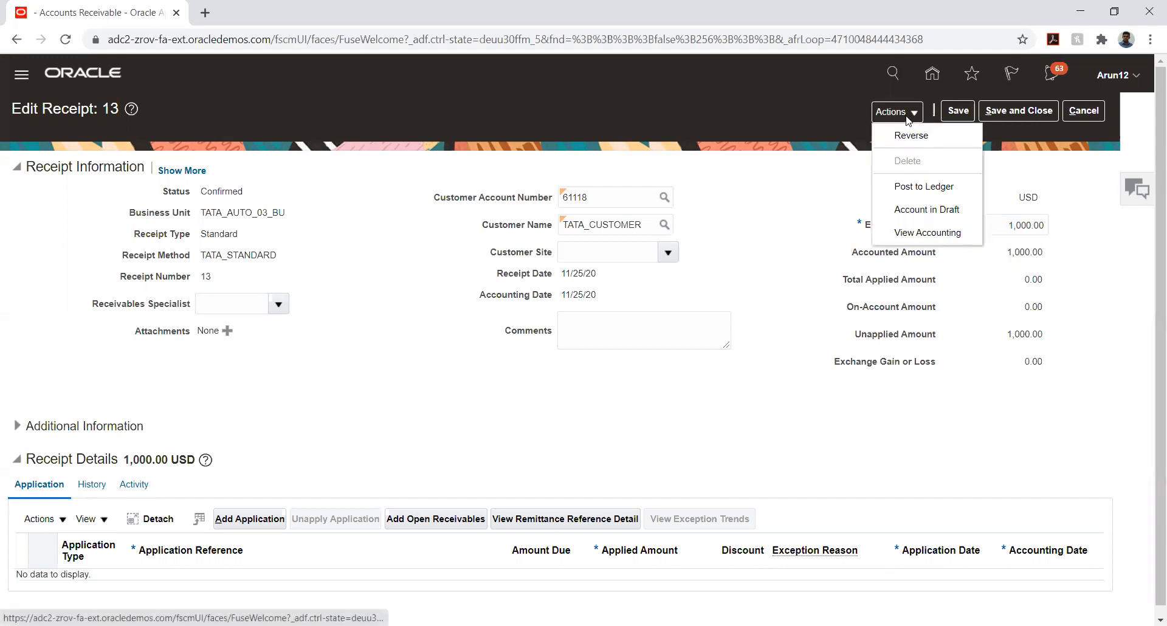
Post the updated receipt 13 to the ledger and display its accounting lines
{"action": "left_click", "coordinate": [798, 172]}
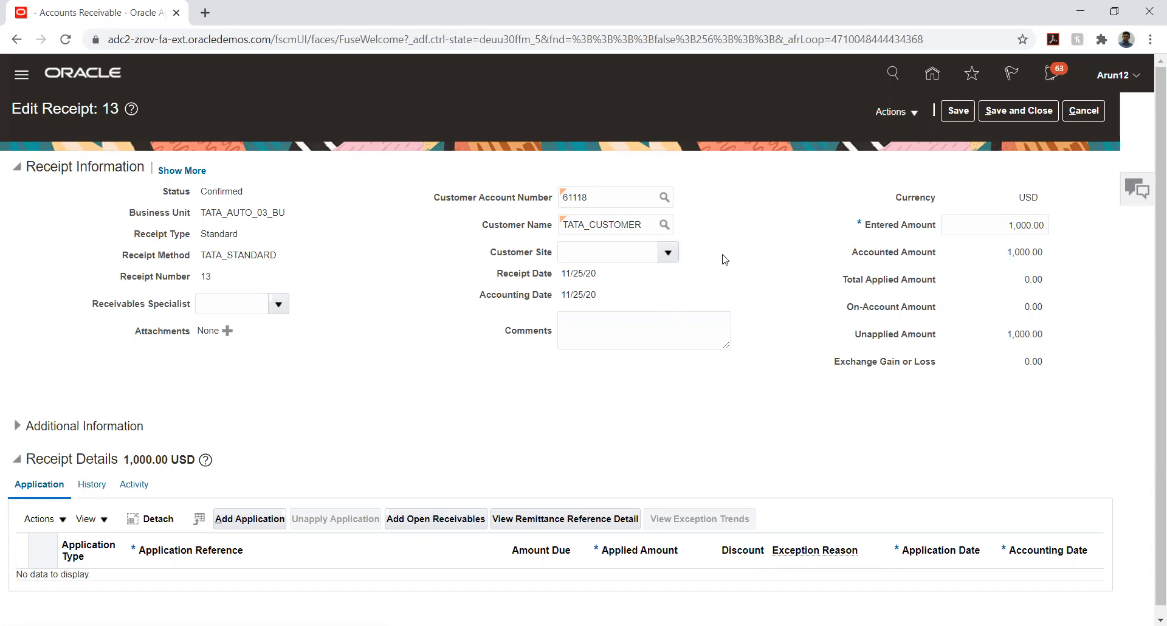
{"action": "left_click", "coordinate": [910, 113]}
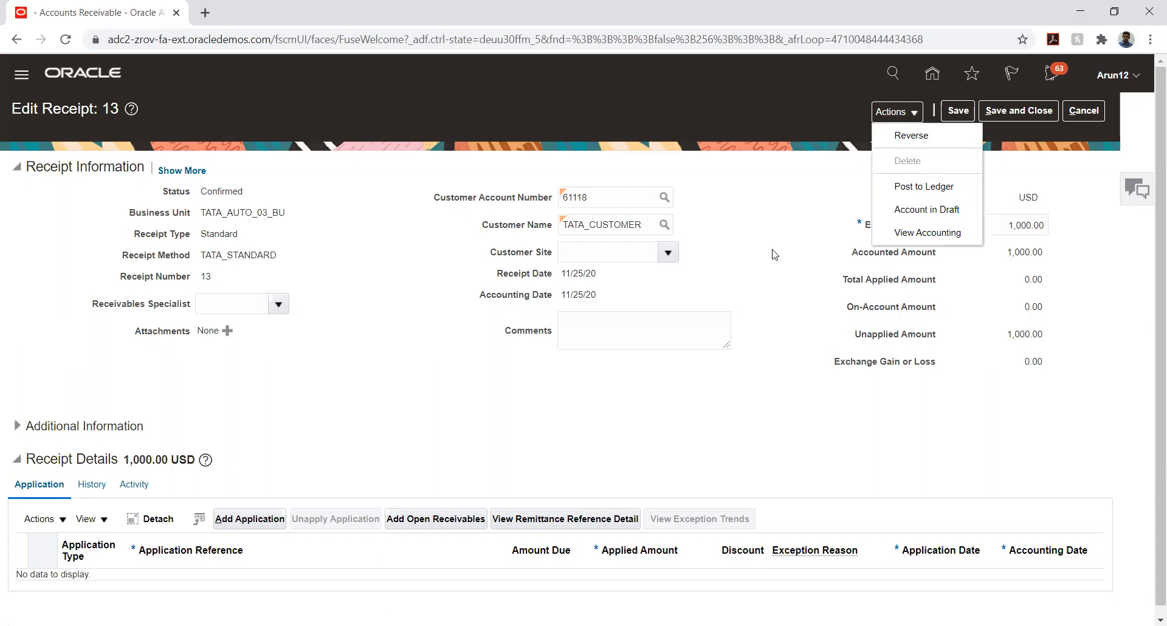
{"action": "left_click", "coordinate": [921, 187]}
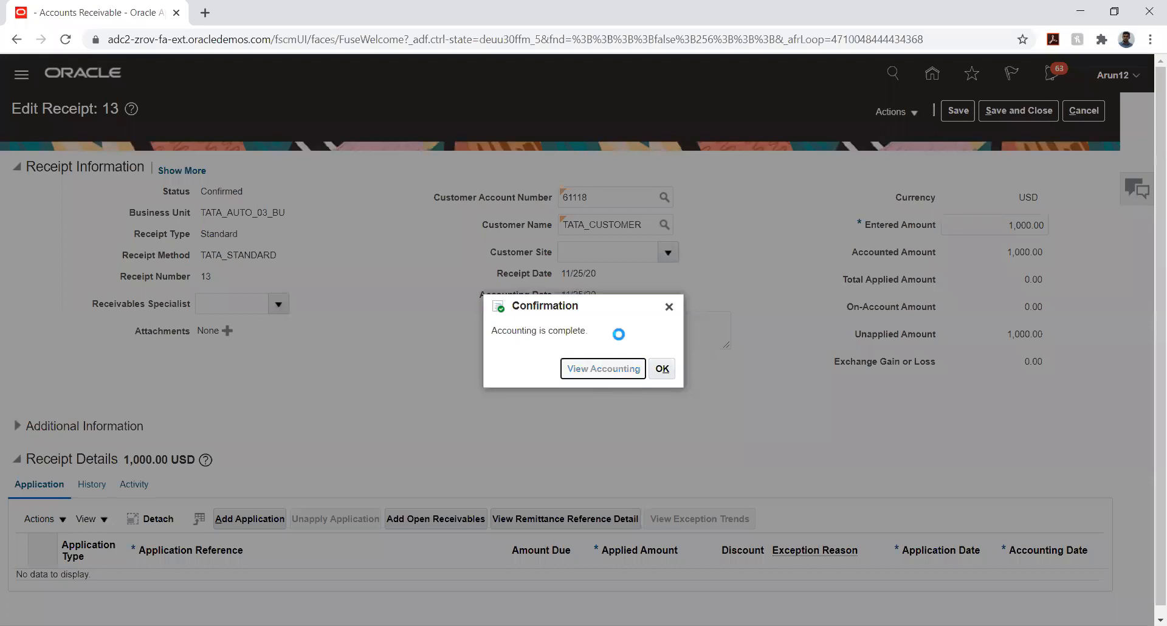
{"action": "key", "text": "Return"}
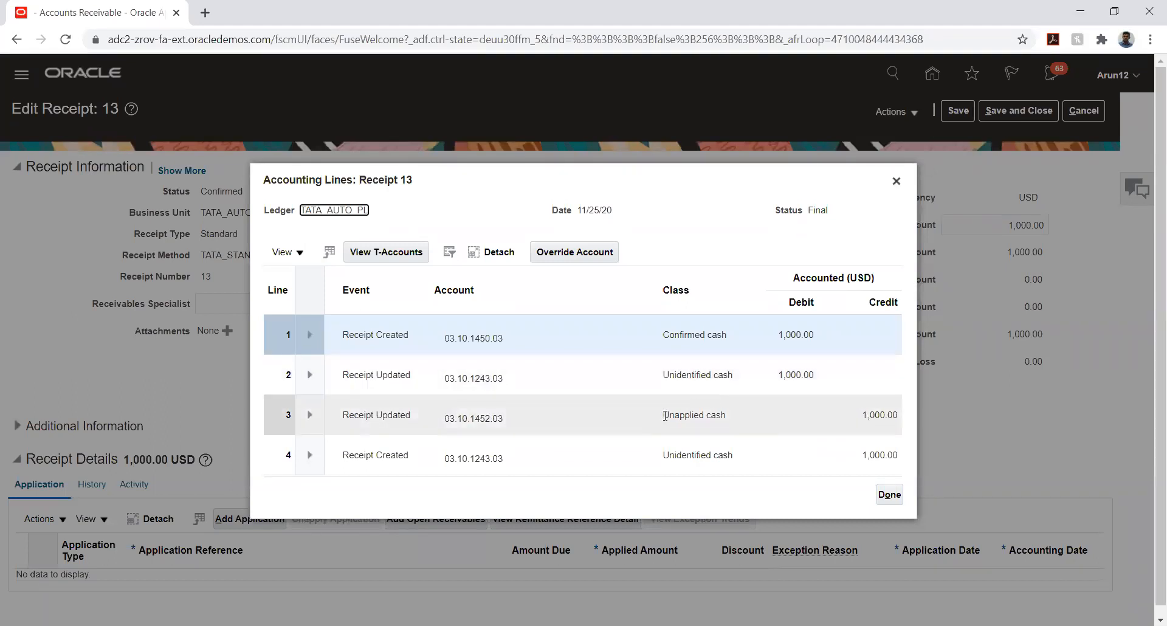
Compare the accounting lines against the receipt's customer details, then close them
{"action": "left_click_drag", "start_coordinate": [608, 180], "coordinate": [792, 291]}
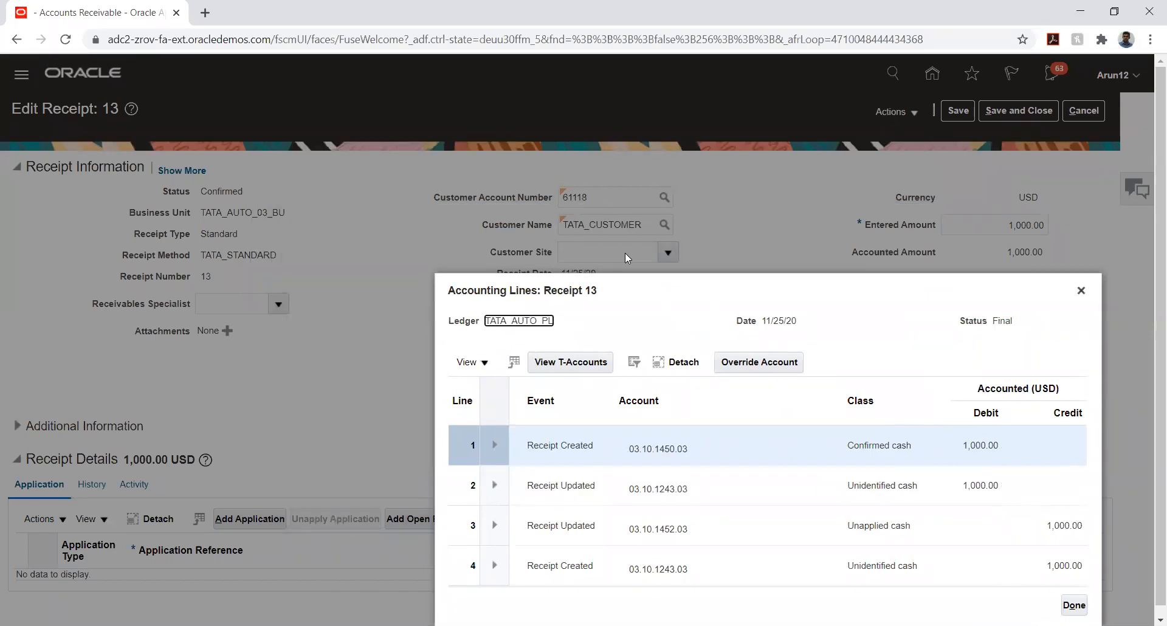
{"action": "left_click", "coordinate": [642, 287]}
{"action": "key", "text": "ctrl+a"}
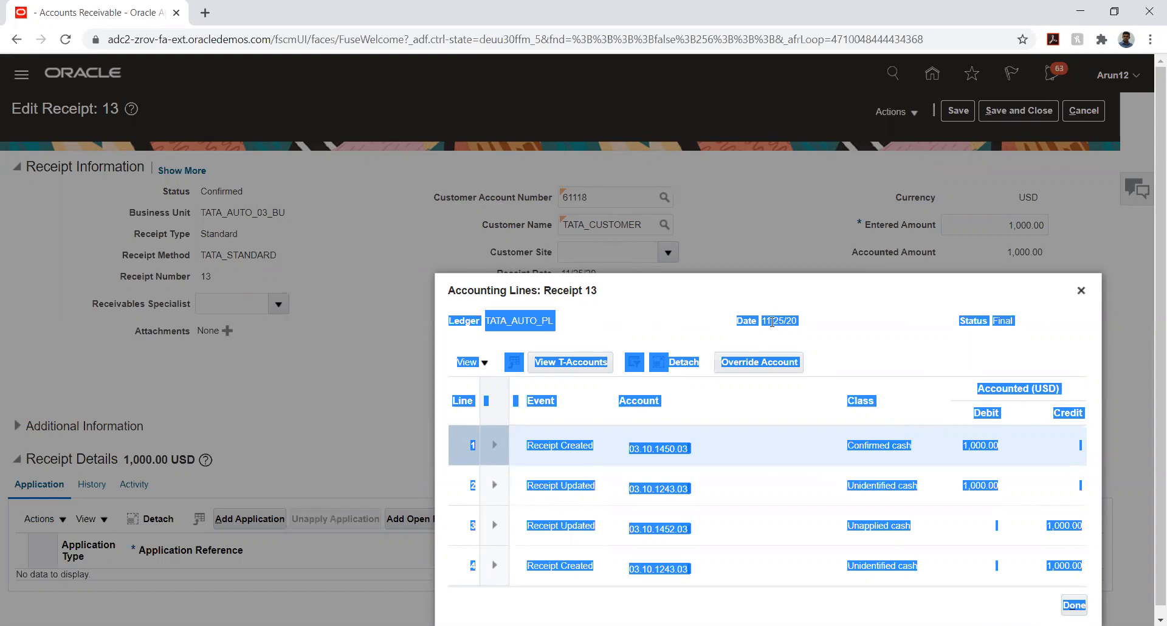
{"action": "left_click_drag", "start_coordinate": [835, 296], "coordinate": [718, 195]}
{"action": "left_click", "coordinate": [953, 505]}
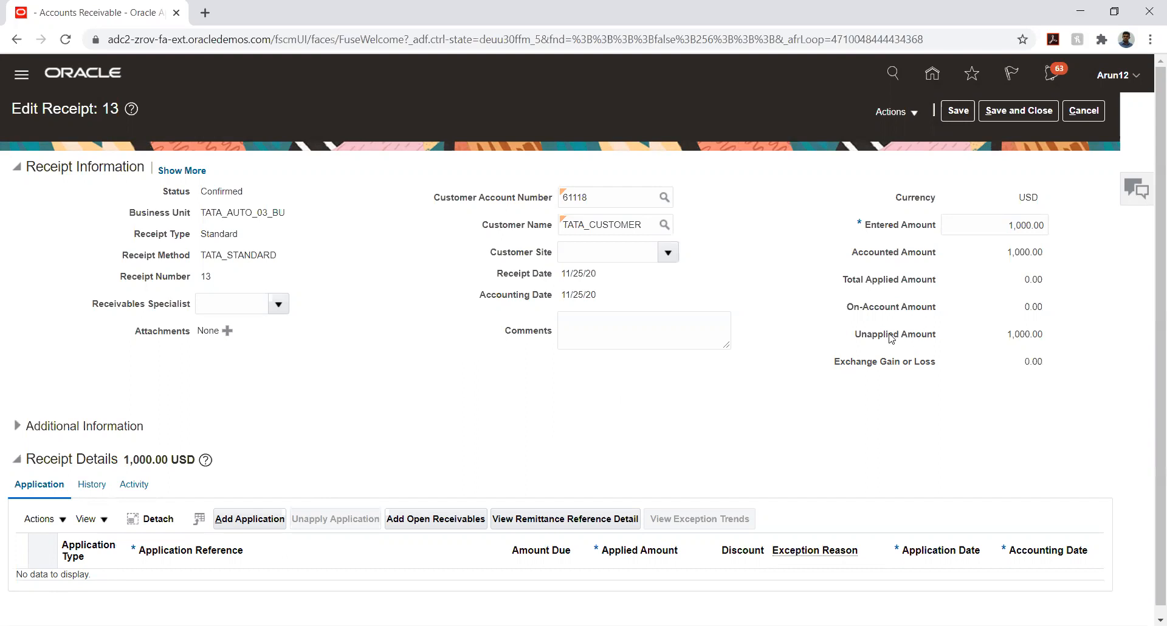
{"action": "left_click_drag", "start_coordinate": [867, 336], "coordinate": [906, 339]}
{"action": "left_click", "coordinate": [837, 364]}
{"action": "left_click", "coordinate": [134, 486]}
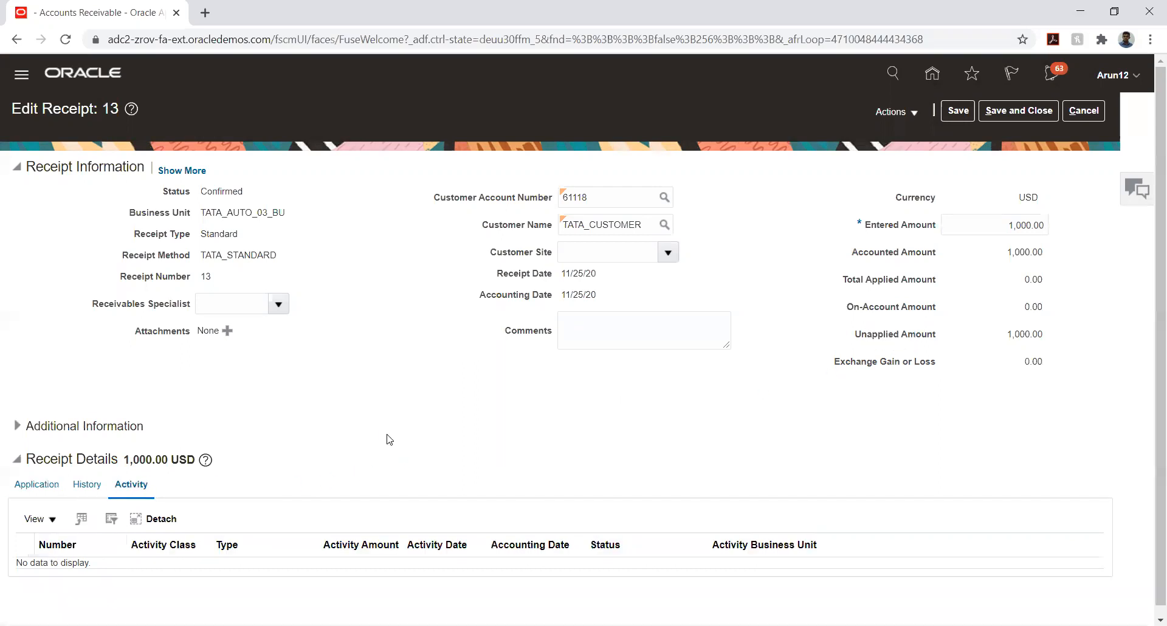
{"action": "left_click", "coordinate": [85, 484]}
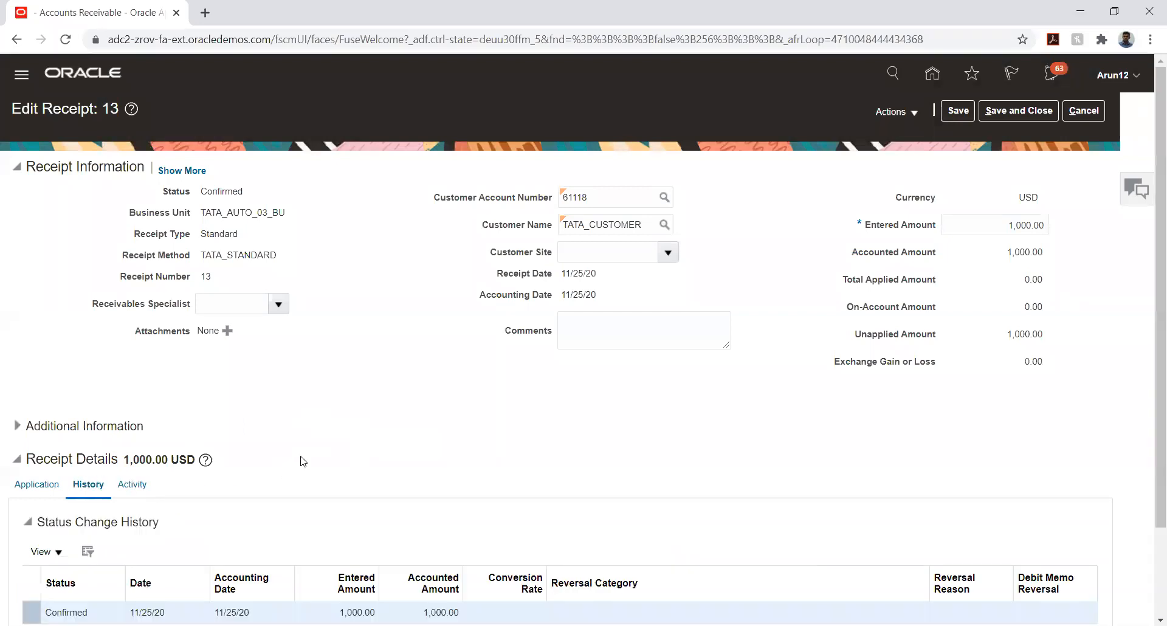
{"action": "scroll", "coordinate": [328, 413], "scroll_direction": "down", "scroll_amount": 2}
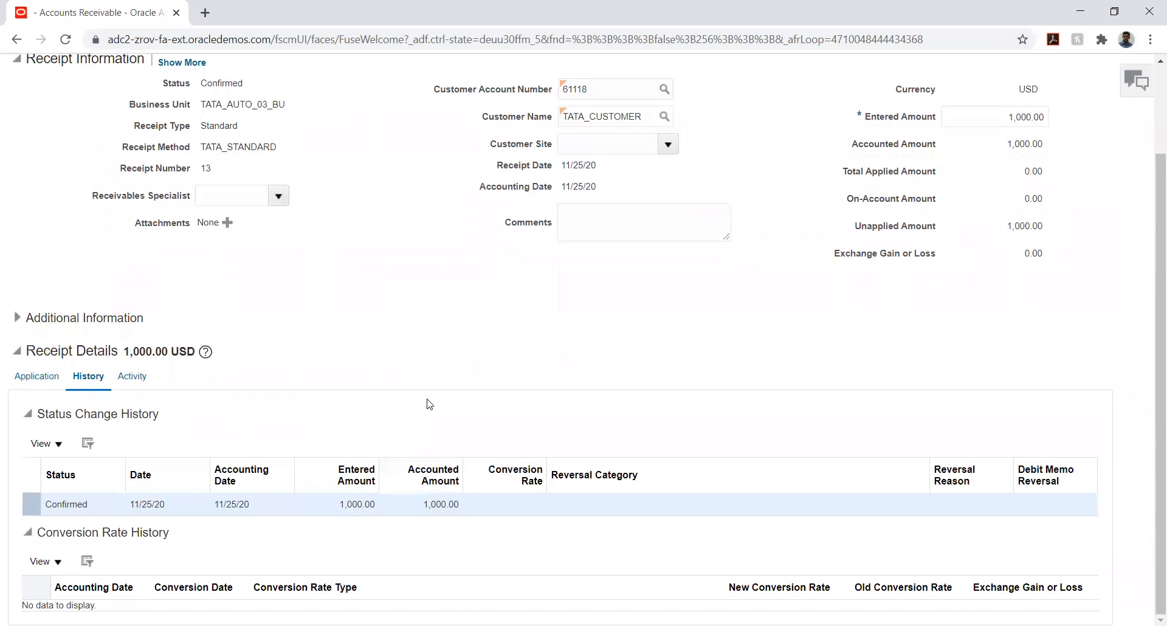
{"action": "scroll", "coordinate": [735, 413], "scroll_direction": "up", "scroll_amount": 2}
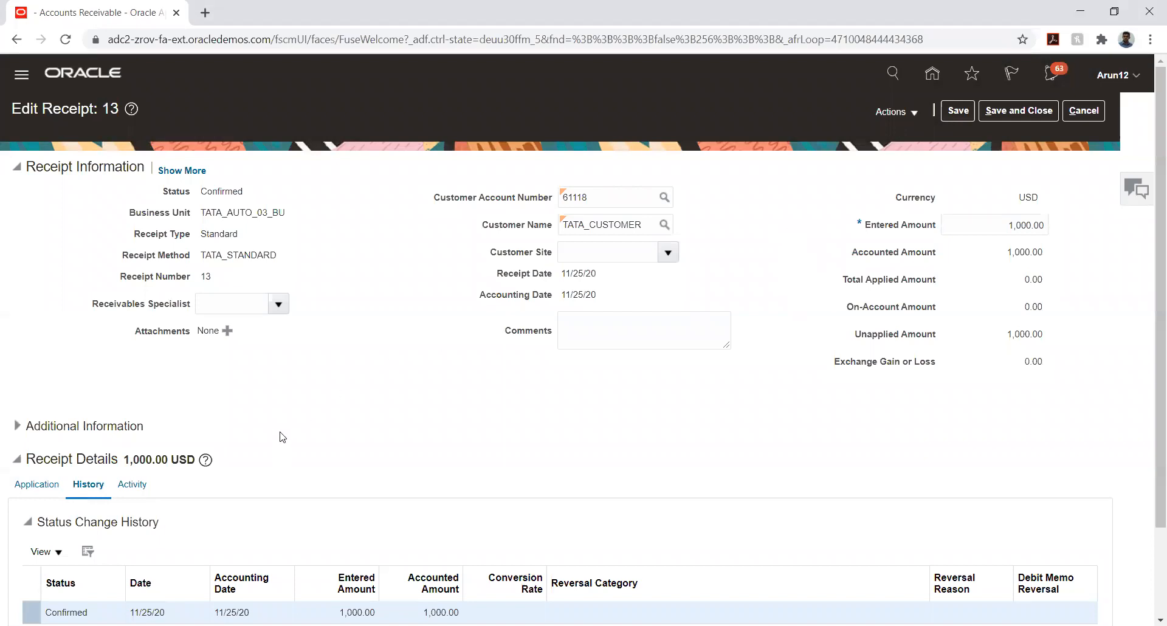
{"action": "left_click", "coordinate": [35, 484]}
{"action": "scroll", "coordinate": [311, 461], "scroll_direction": "down", "scroll_amount": 2}
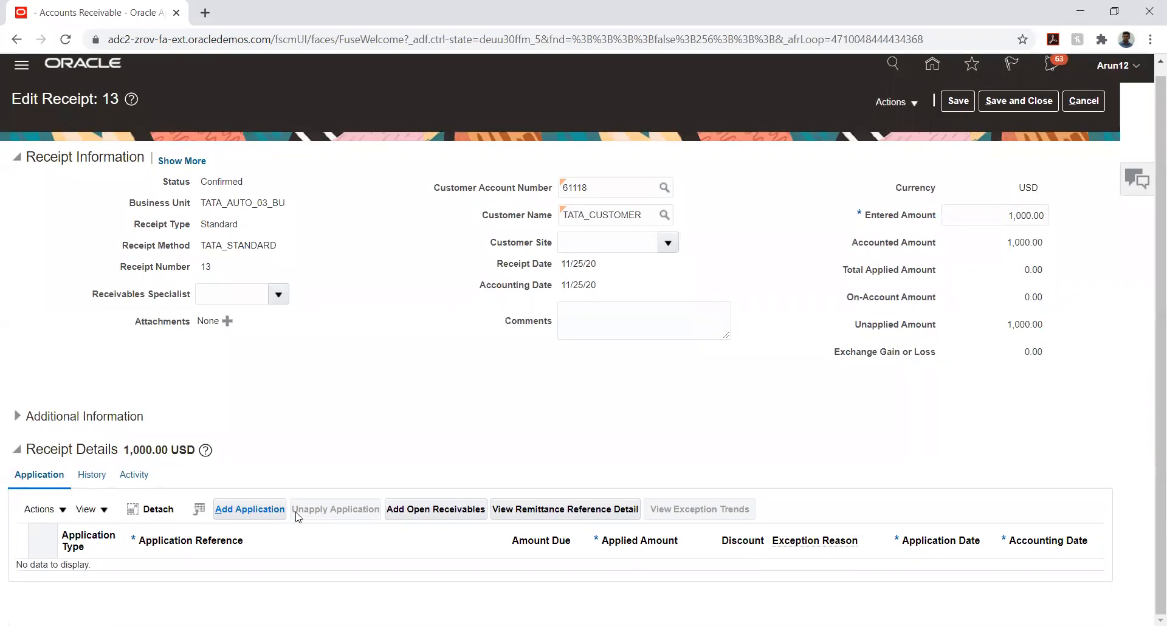
Search open receivables for transaction customer TATA_CUSTOMER, turning up invoice 60767 with 1,100.00 due
{"action": "left_click", "coordinate": [419, 510]}
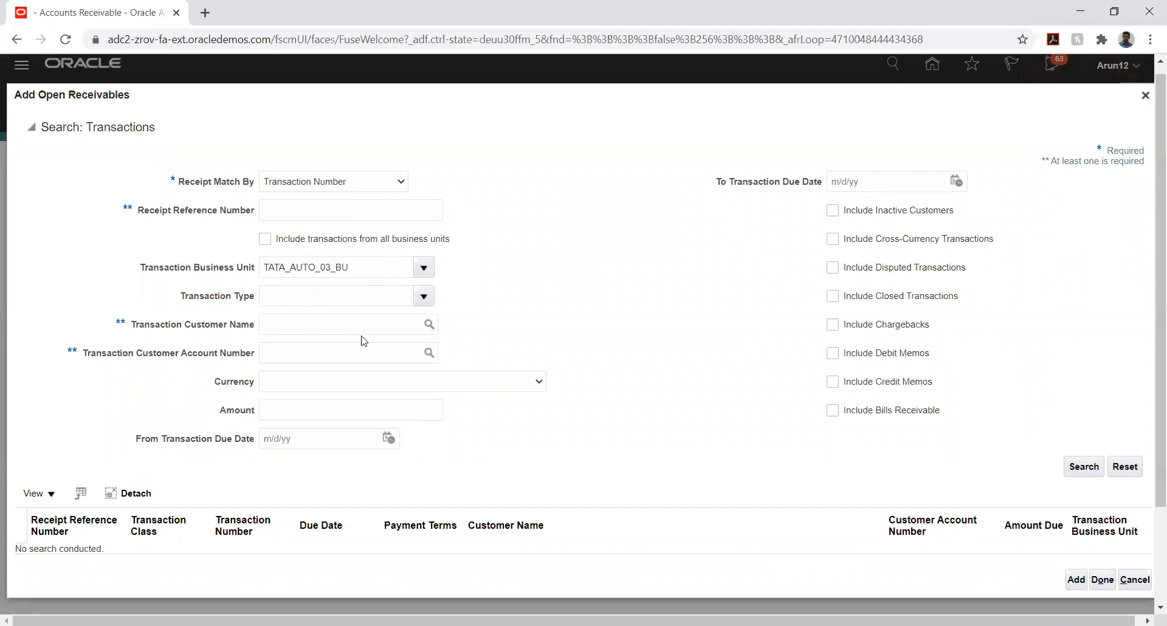
{"action": "left_click", "coordinate": [380, 326]}
{"action": "type", "text": "TATA_CUS"}
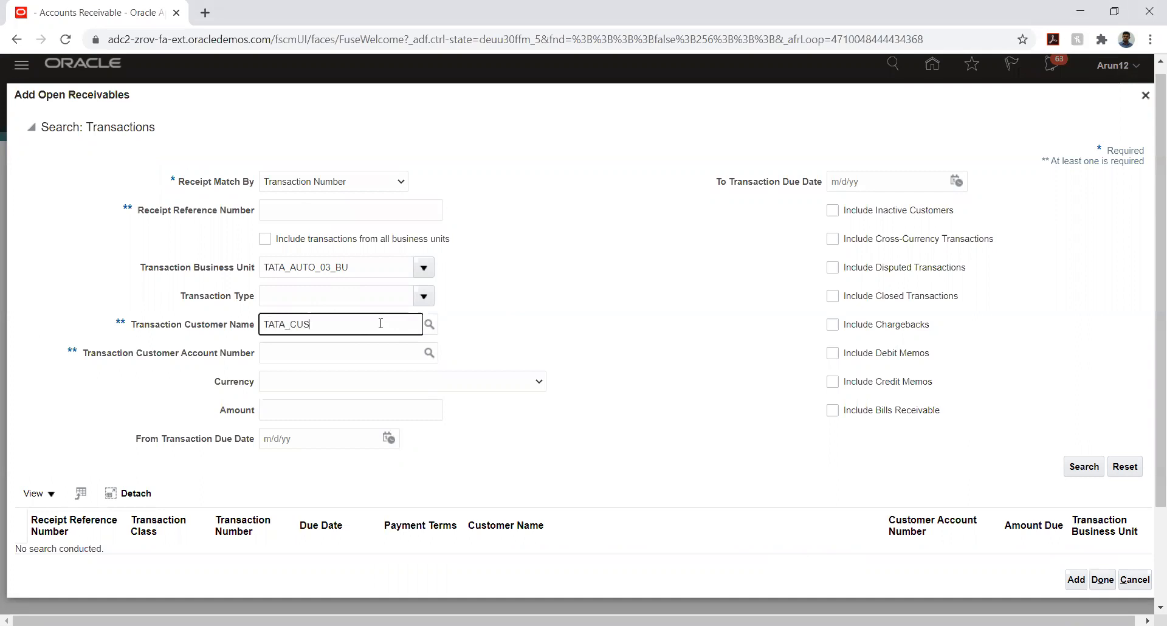
{"action": "key", "text": "Tab"}
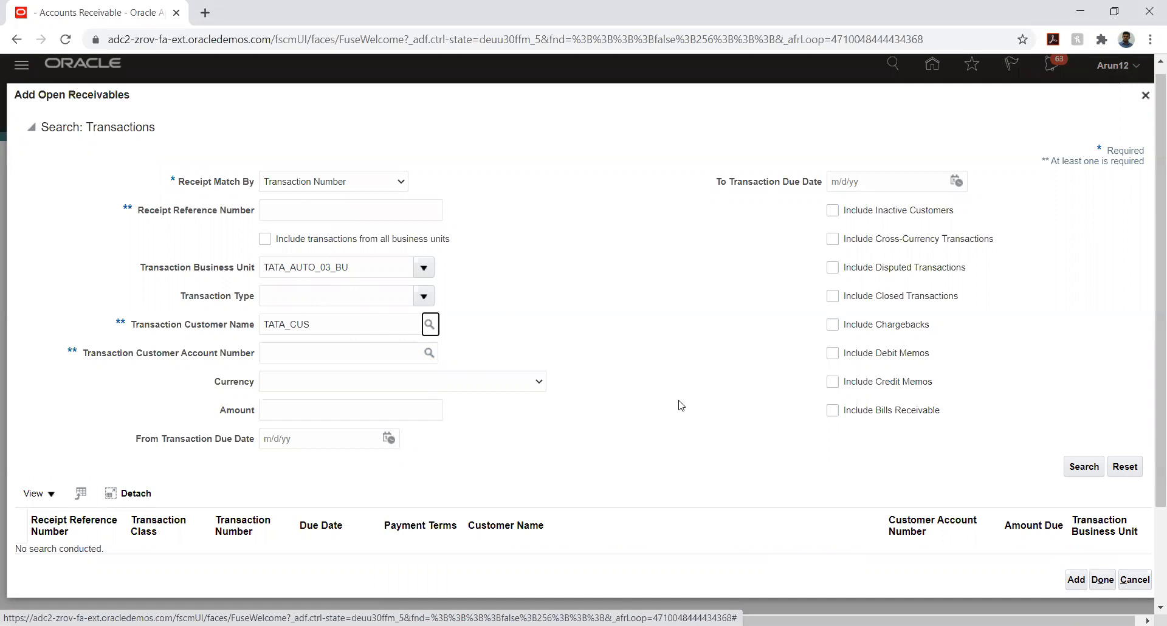
{"action": "left_click", "coordinate": [431, 325]}
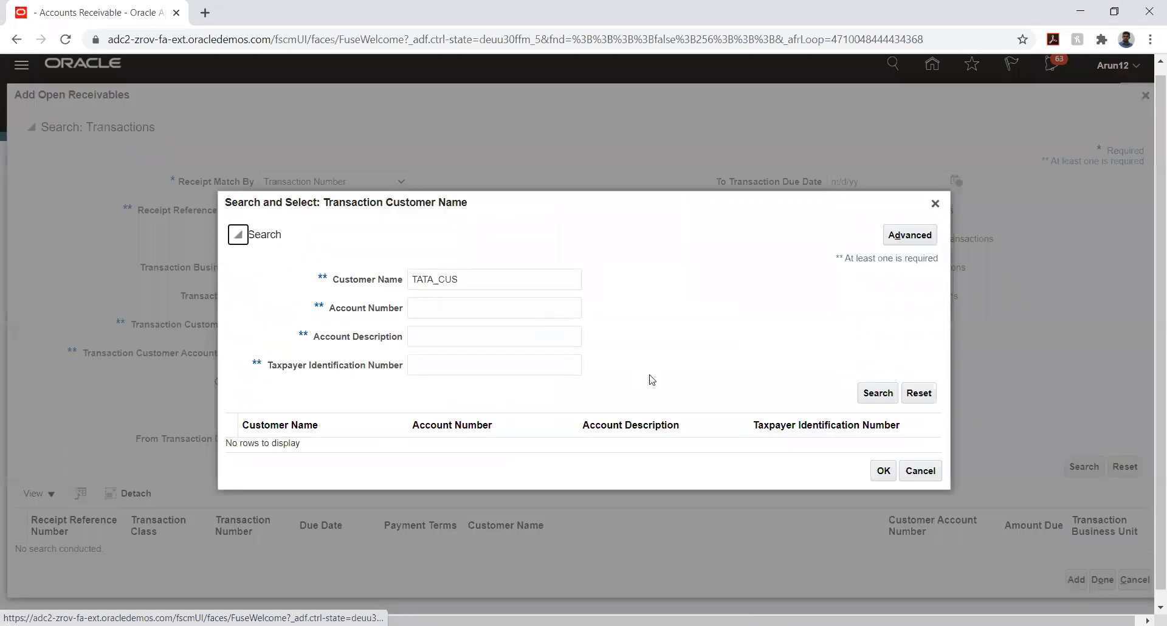
{"action": "left_click", "coordinate": [877, 395]}
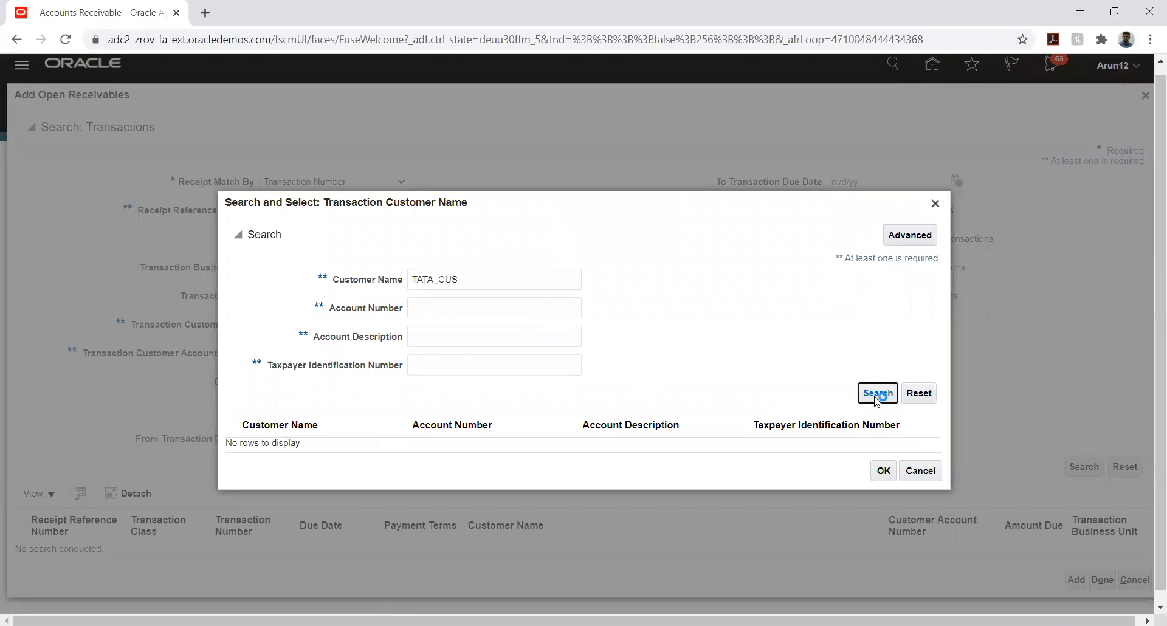
{"action": "left_click", "coordinate": [749, 445]}
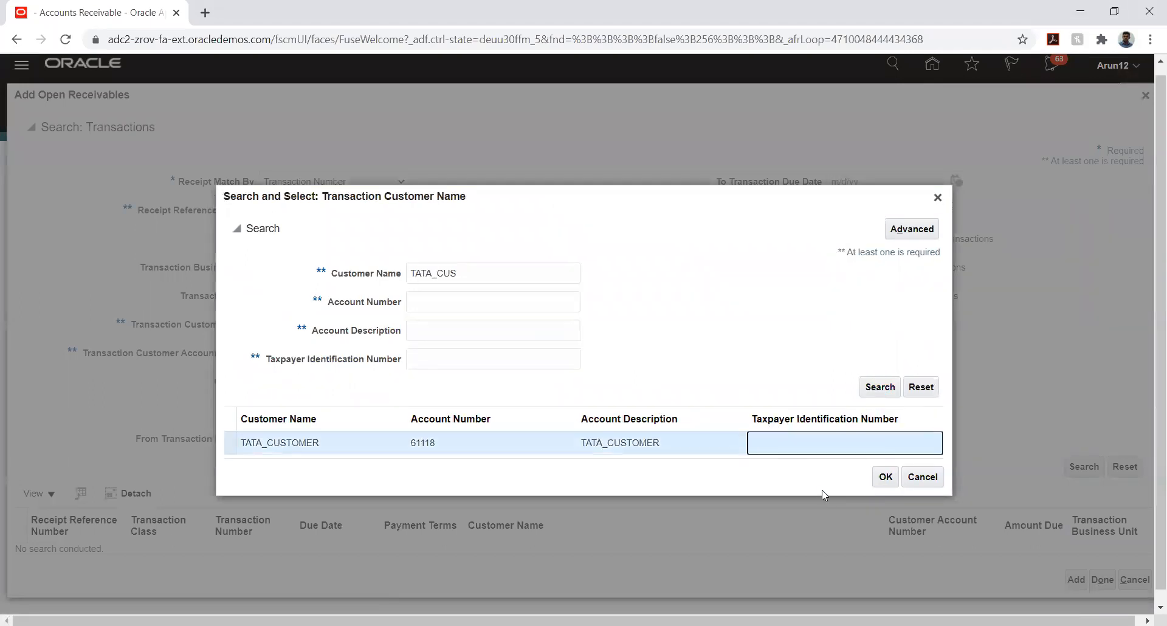
{"action": "left_click", "coordinate": [885, 476]}
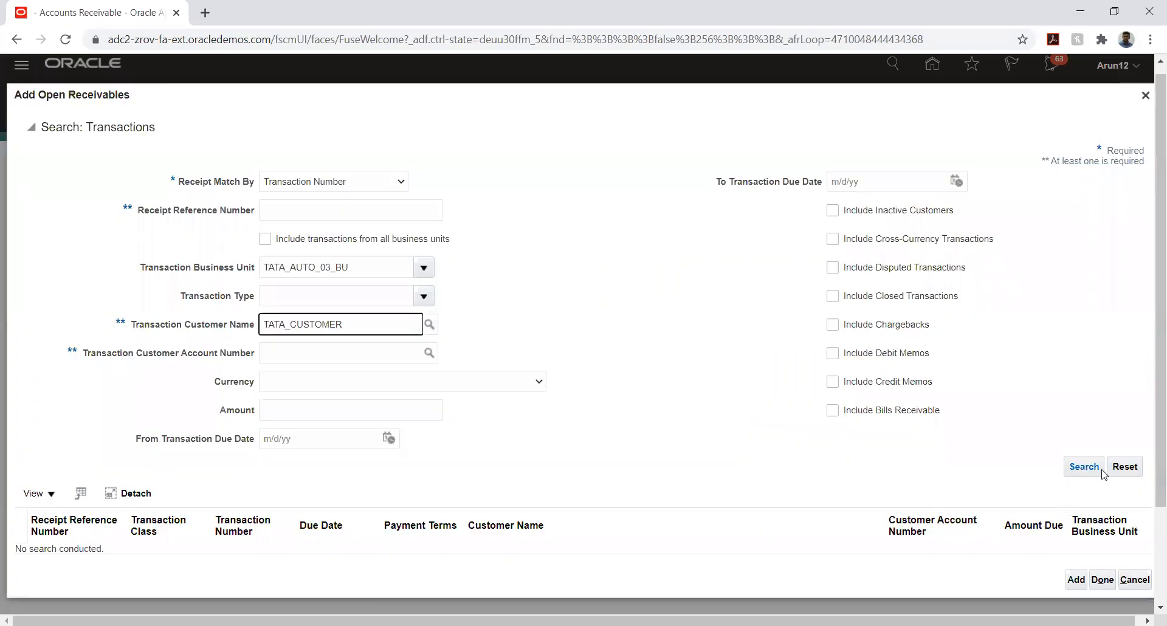
{"action": "left_click", "coordinate": [1081, 468]}
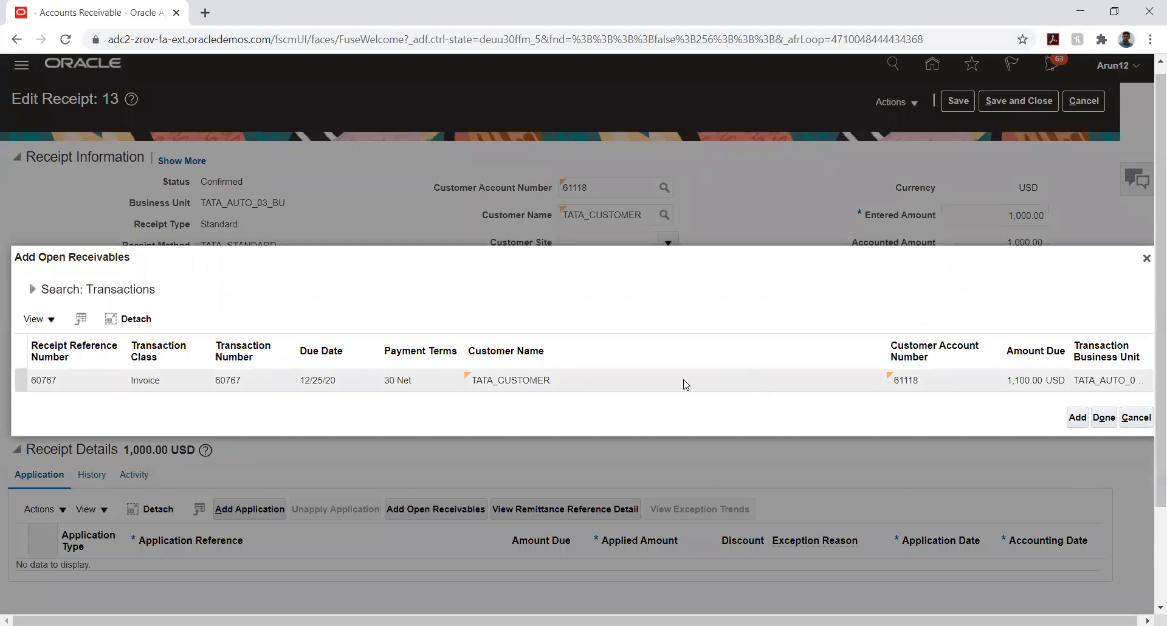
Add invoice 60767 to receipt 13, applying 1,000.00 and leaving 100.00 due
{"action": "left_click", "coordinate": [686, 384]}
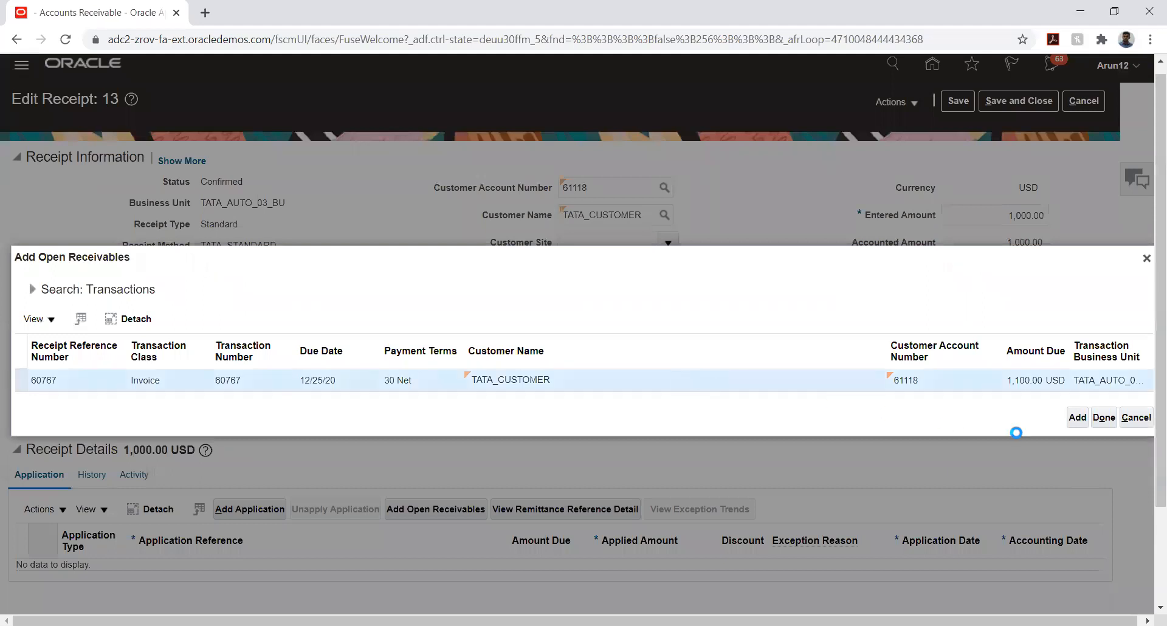
{"action": "left_click", "coordinate": [1076, 417]}
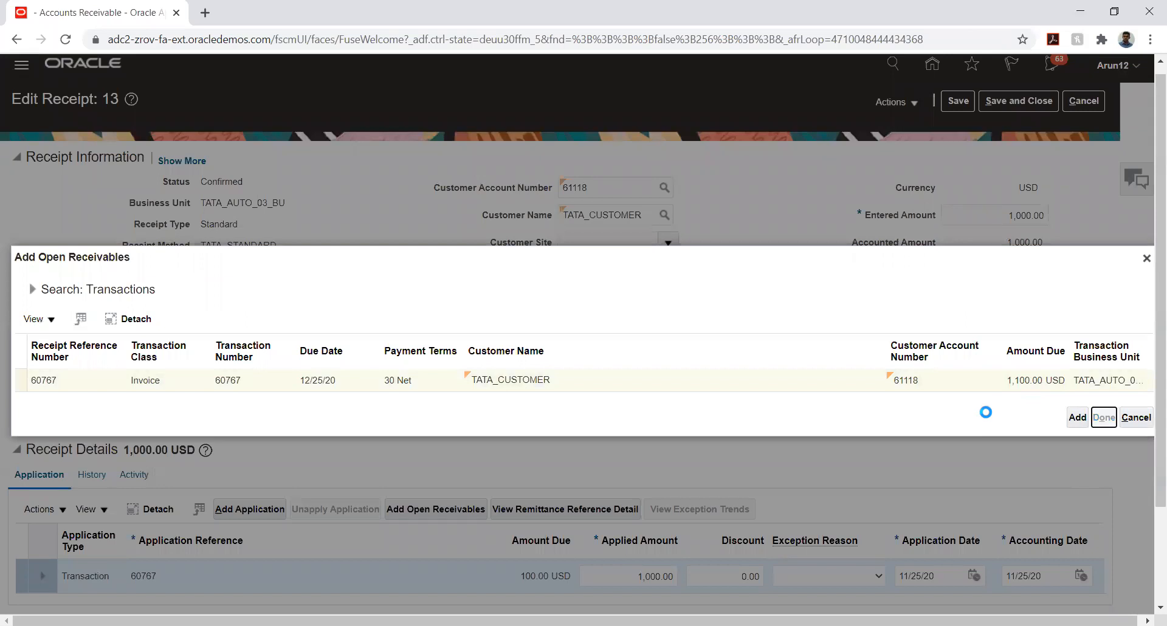
{"action": "key", "text": "Return"}
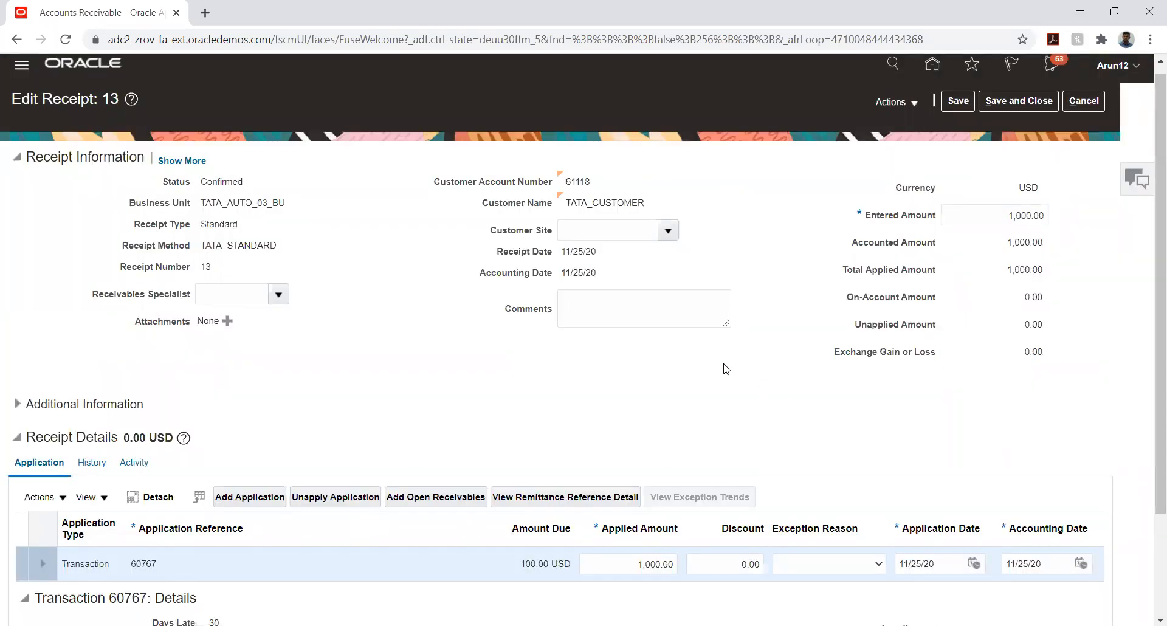
{"action": "scroll", "coordinate": [724, 370], "scroll_direction": "down", "scroll_amount": 2}
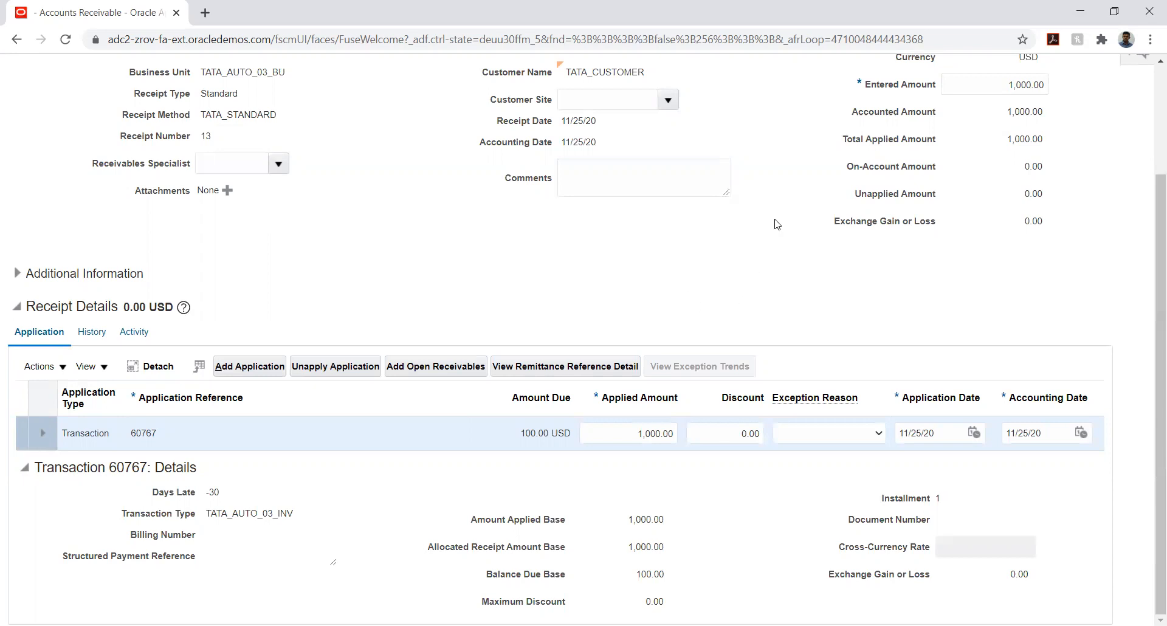
Save receipt 13 with 1,000.00 applied to invoice 60767, then post its accounting to the ledger
{"action": "scroll", "coordinate": [775, 225], "scroll_direction": "up", "scroll_amount": 3}
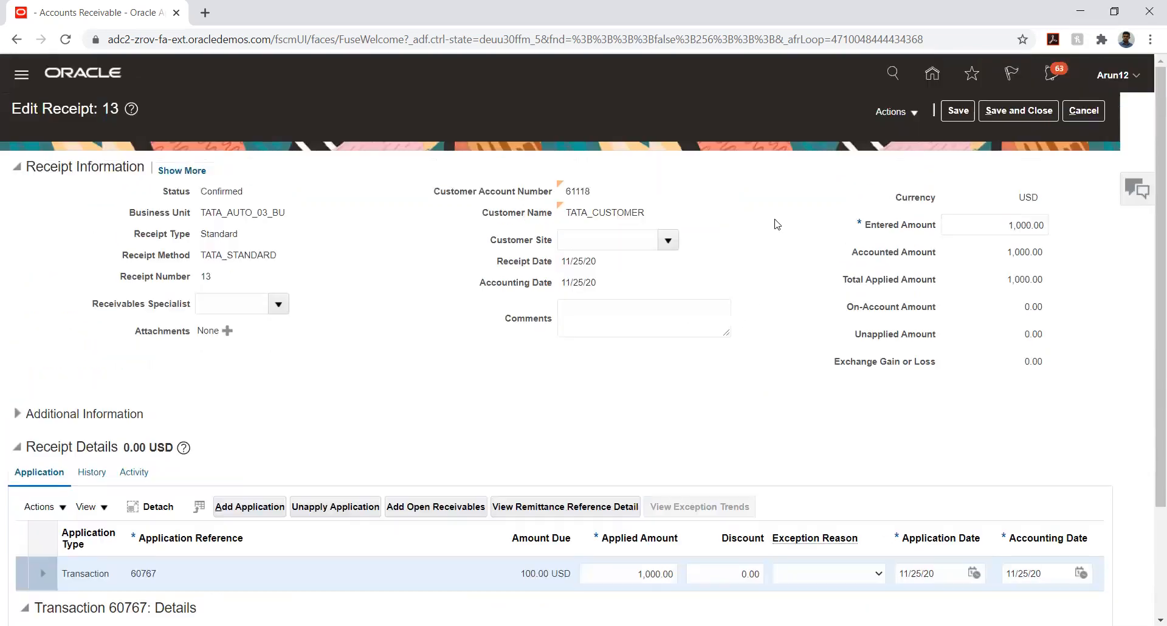
{"action": "left_click", "coordinate": [910, 112]}
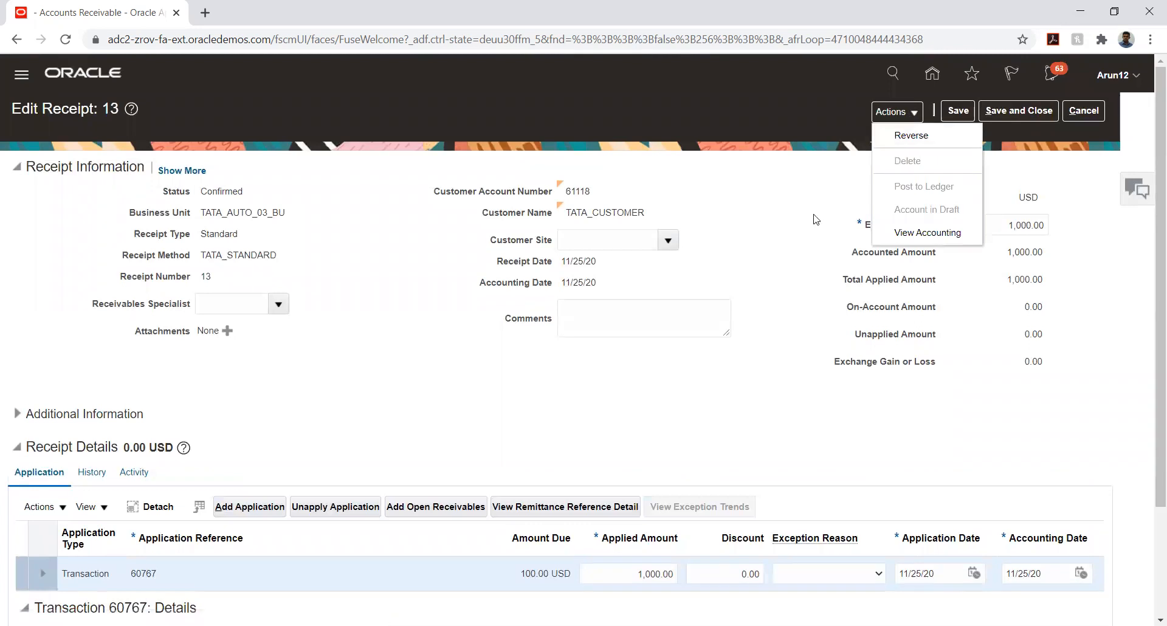
{"action": "left_click", "coordinate": [951, 138]}
{"action": "left_click", "coordinate": [958, 110]}
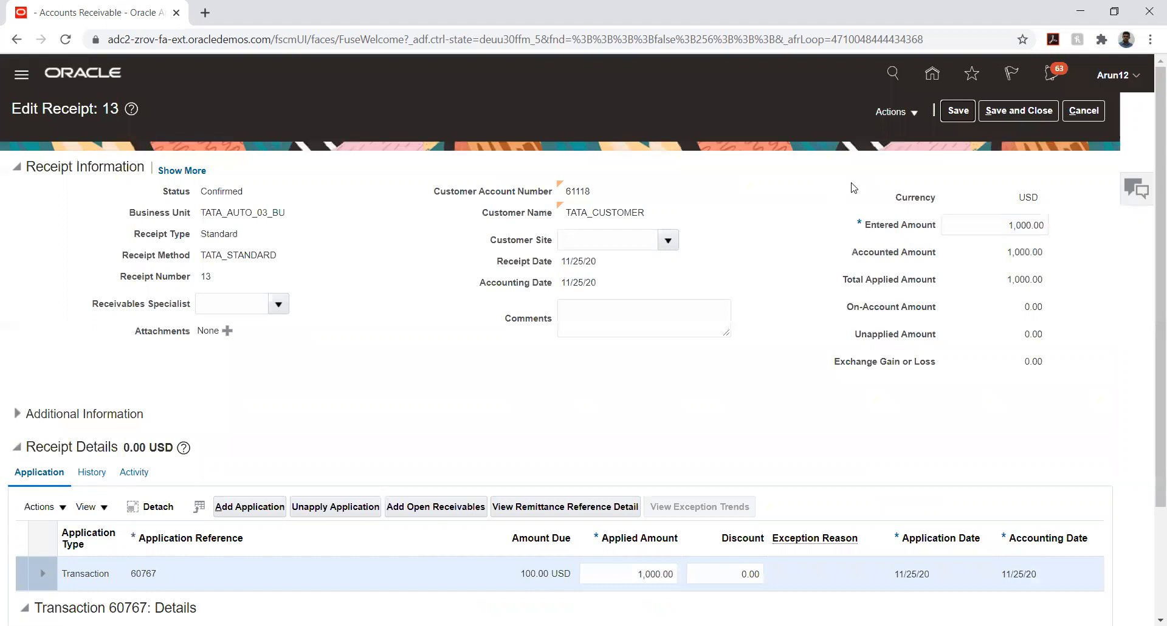
{"action": "left_click", "coordinate": [914, 114]}
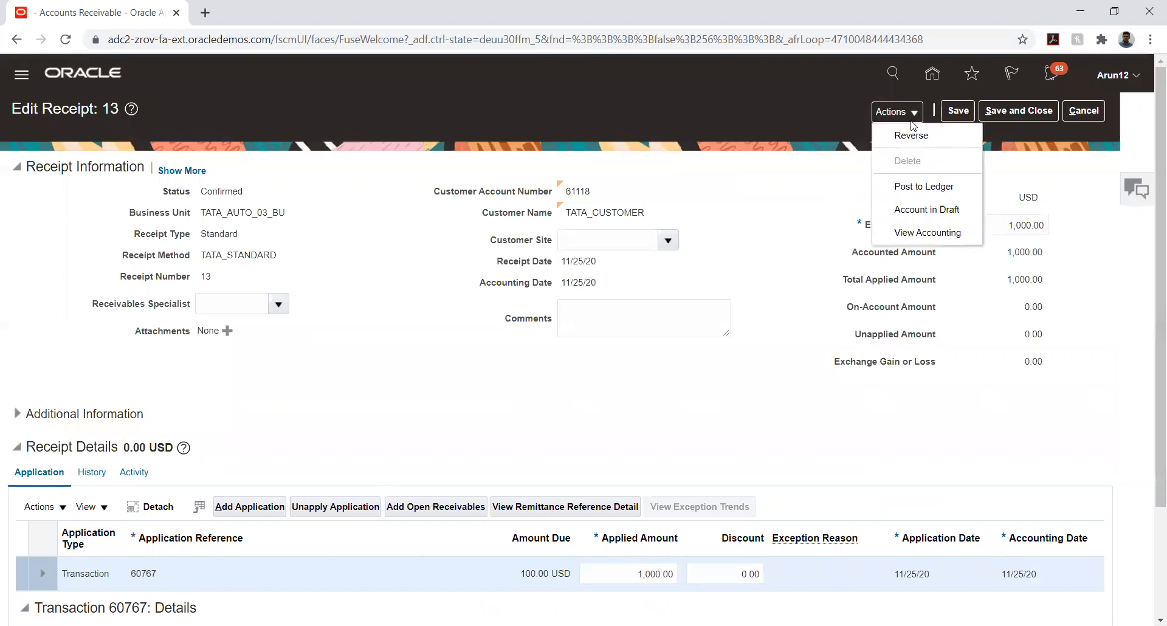
{"action": "left_click", "coordinate": [908, 185]}
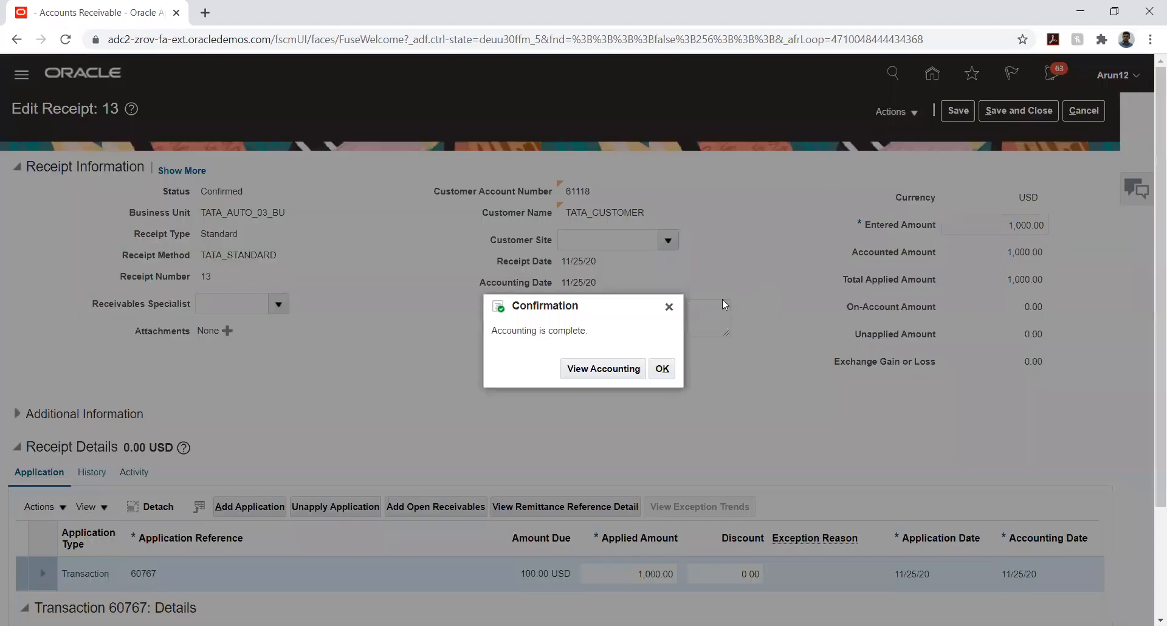
Review receipt 13's Final accounting in ledger TATA_AUTO_PL, then copy application reference 60767
{"action": "left_click", "coordinate": [615, 367]}
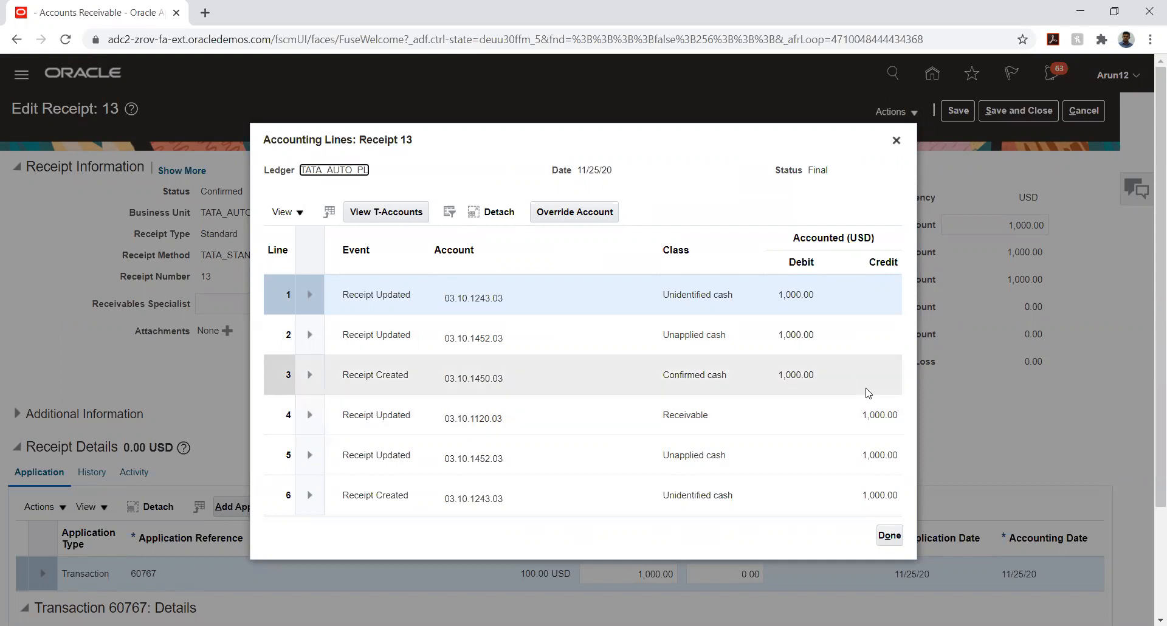
{"action": "left_click", "coordinate": [889, 535]}
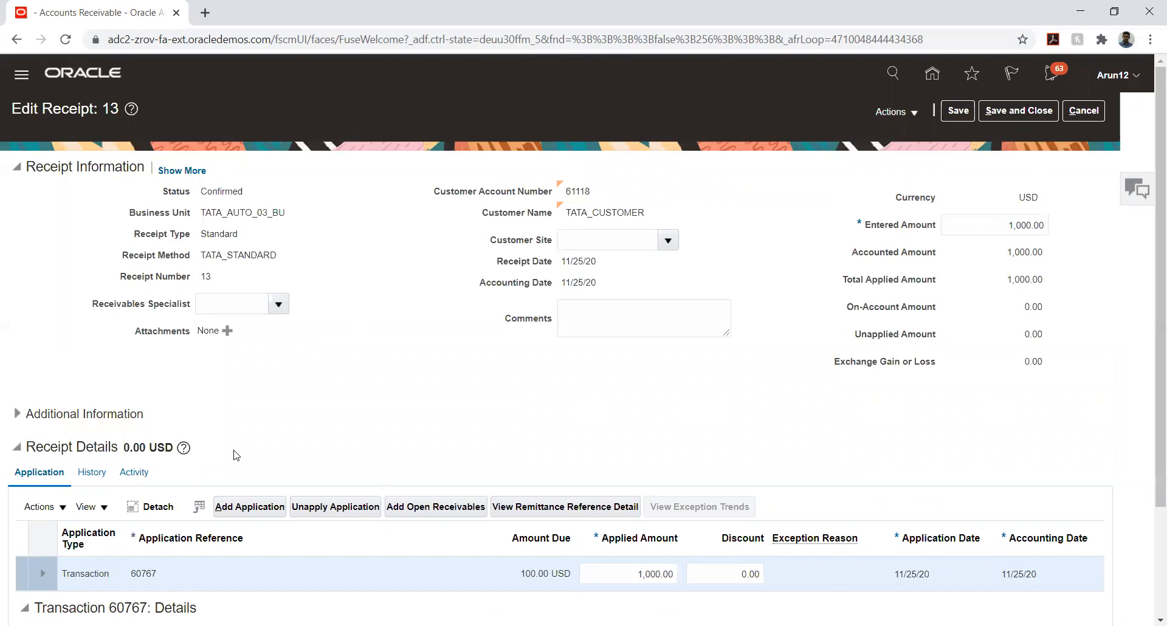
{"action": "left_click", "coordinate": [131, 575]}
{"action": "key", "text": "ctrl+c"}
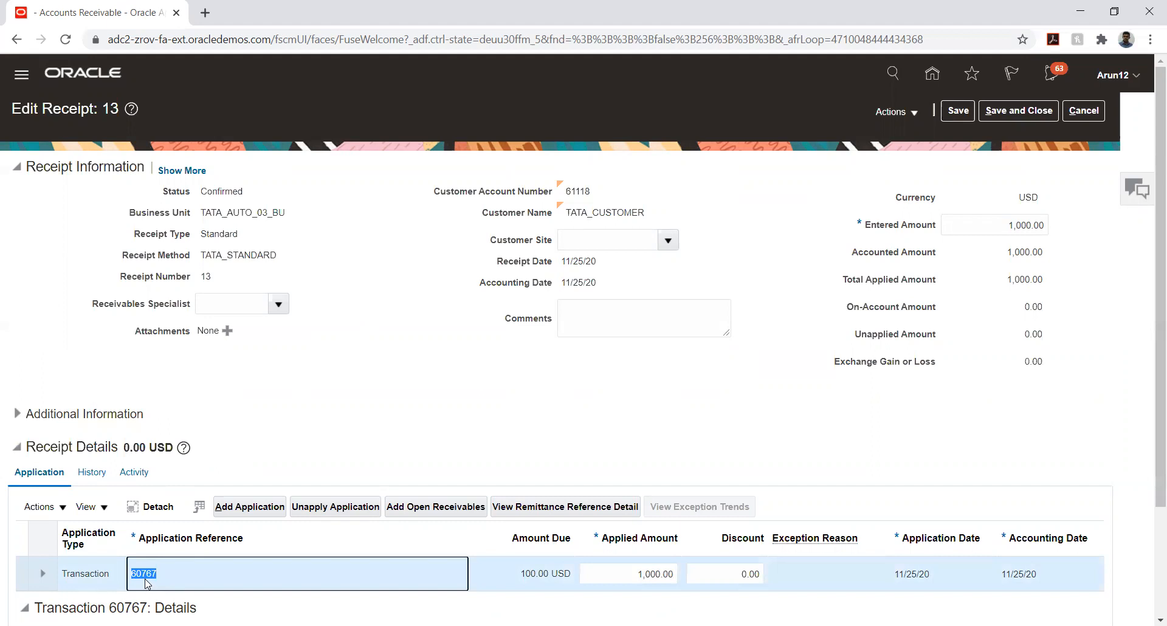
{"action": "left_click", "coordinate": [797, 190]}
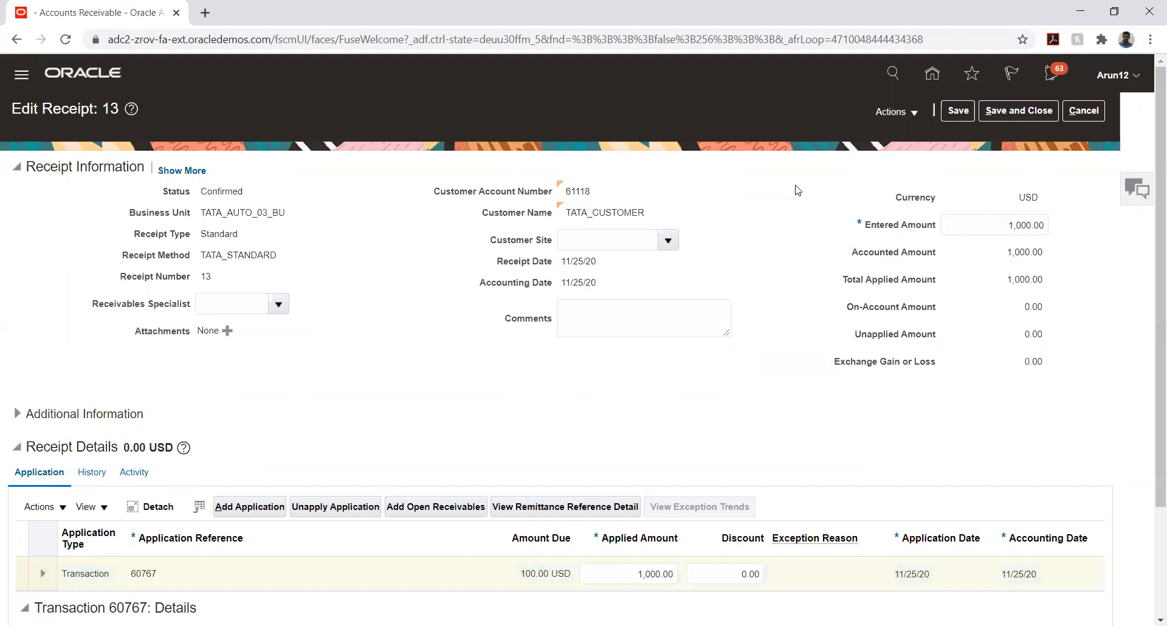
Save and close receipt 13, then go to Manage Transactions in the Billing work area
{"action": "left_click", "coordinate": [1008, 113]}
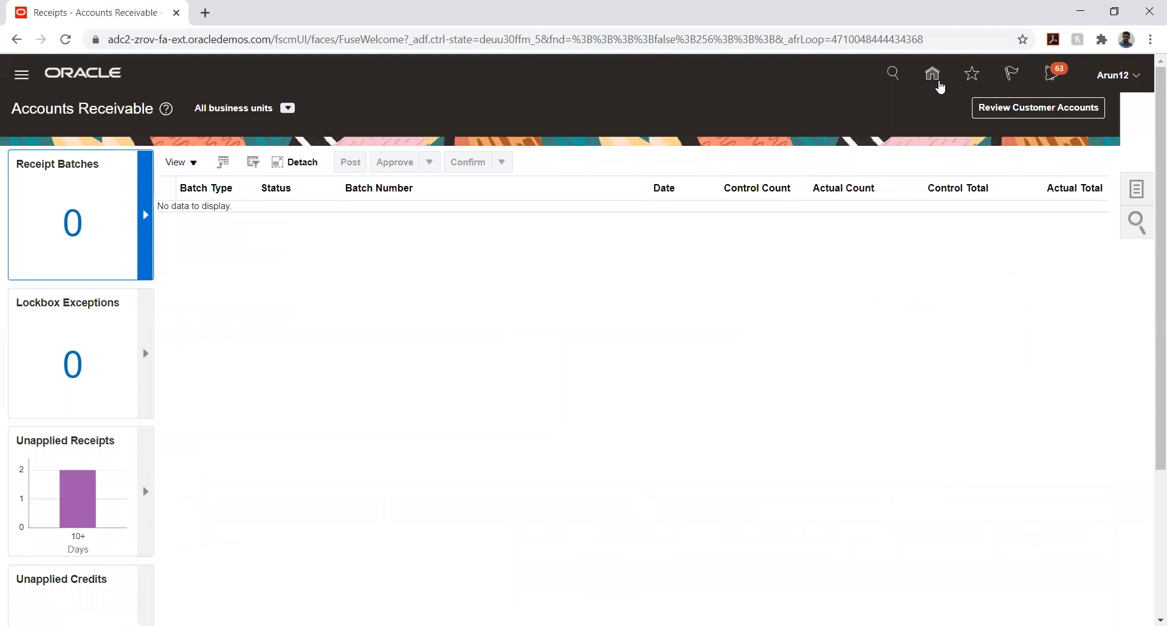
{"action": "left_click", "coordinate": [938, 83]}
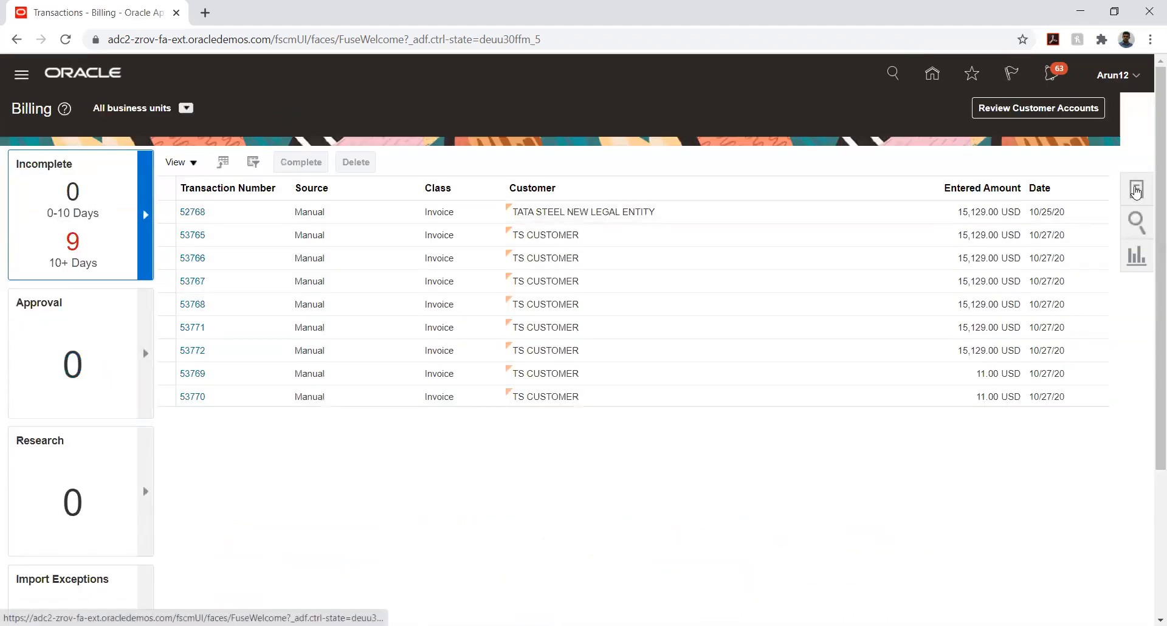
{"action": "left_click", "coordinate": [1135, 191]}
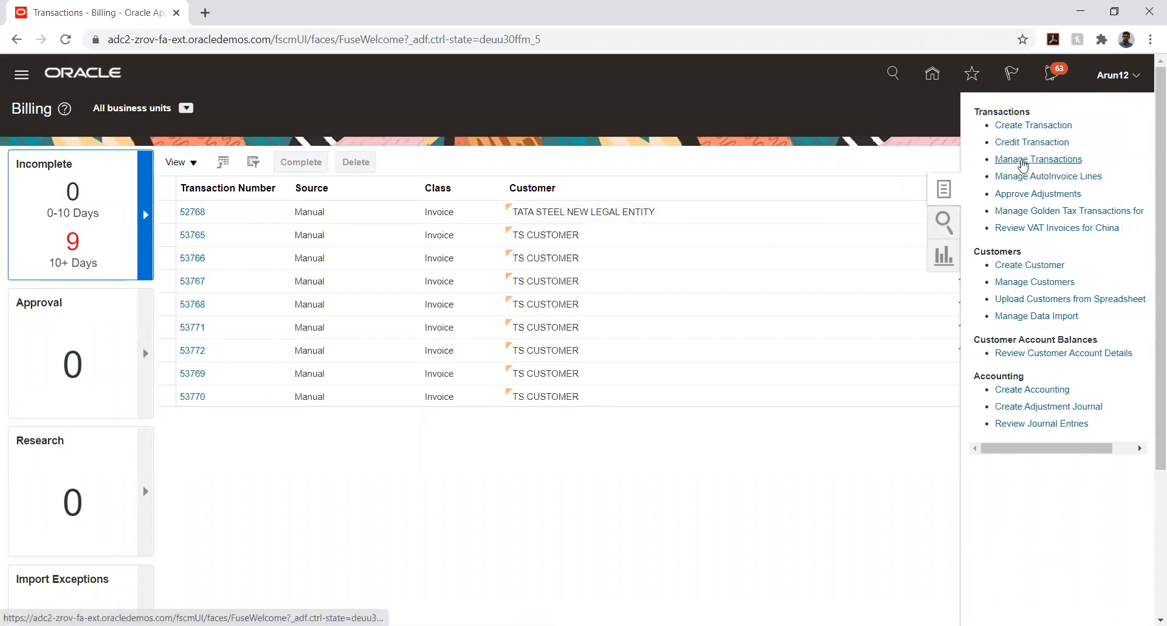
{"action": "left_click", "coordinate": [1023, 161]}
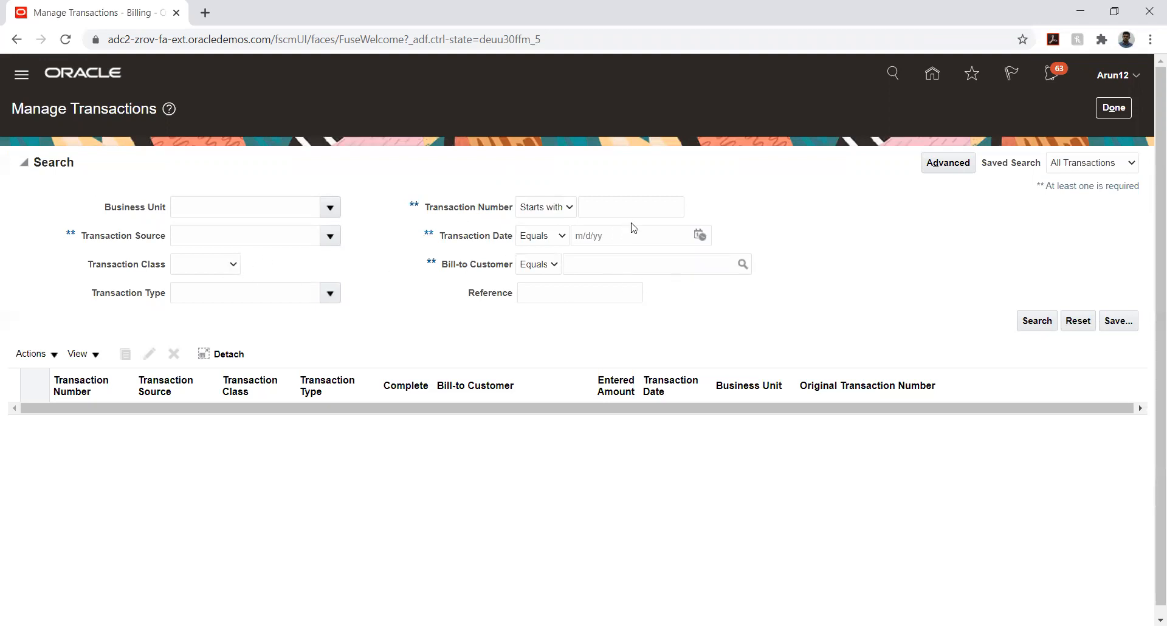
Search by pasted transaction number 60767 and open the invoice (2,100.00 USD, Complete)
{"action": "left_click", "coordinate": [647, 212]}
{"action": "key", "text": "ctrl+v"}
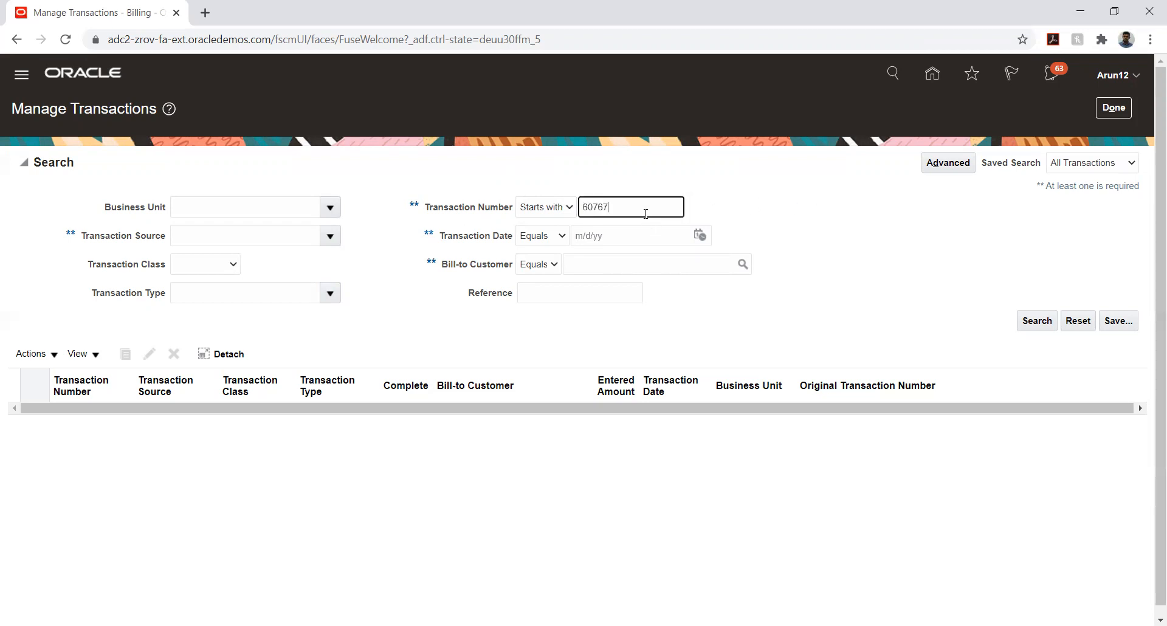
{"action": "left_click", "coordinate": [1030, 320]}
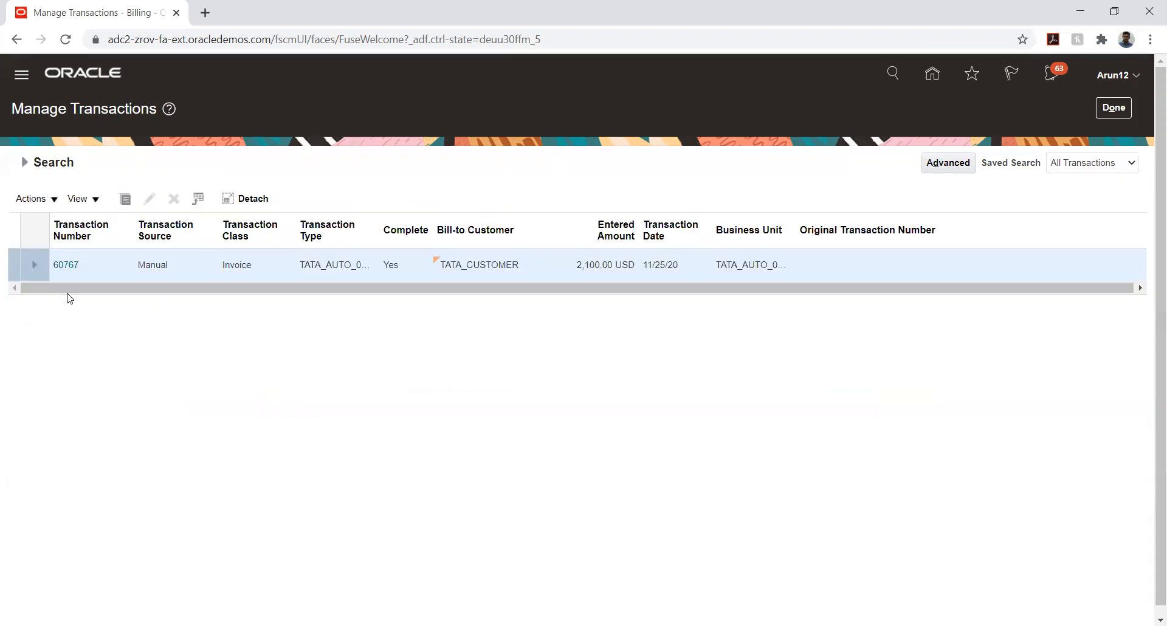
{"action": "left_click", "coordinate": [66, 266]}
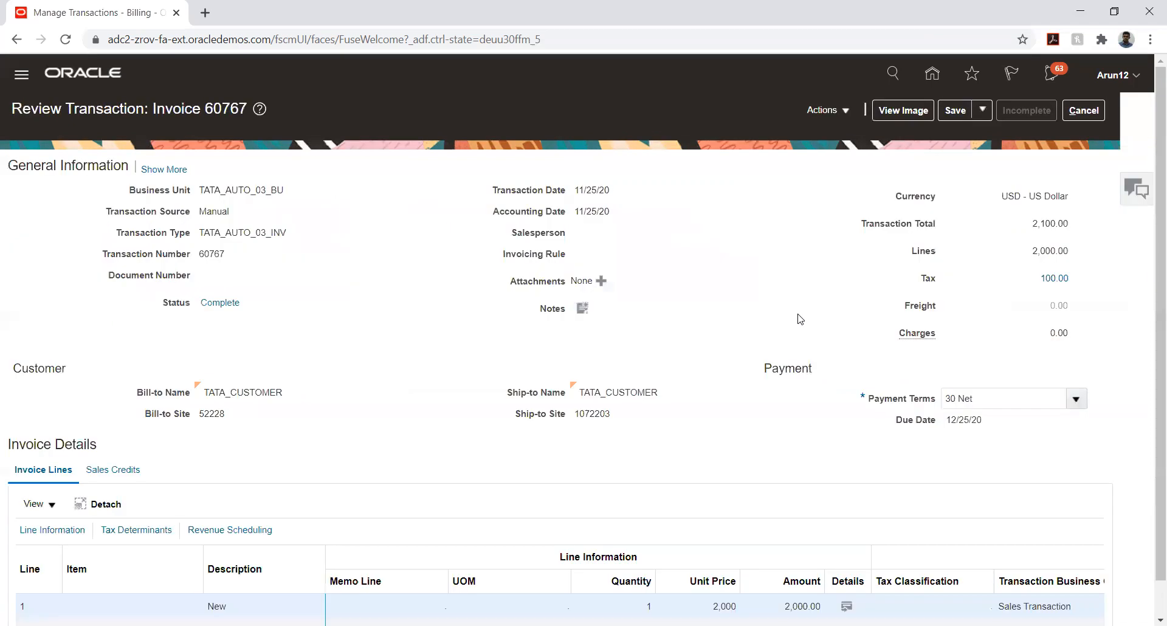
{"action": "left_click", "coordinate": [839, 114]}
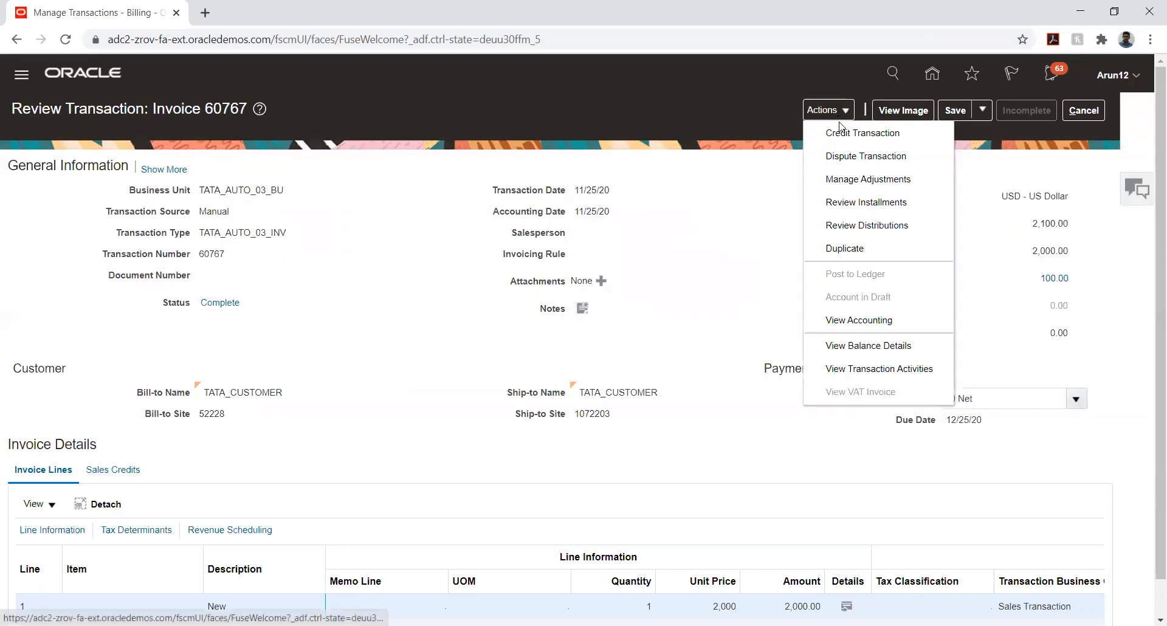
{"action": "left_click", "coordinate": [903, 346]}
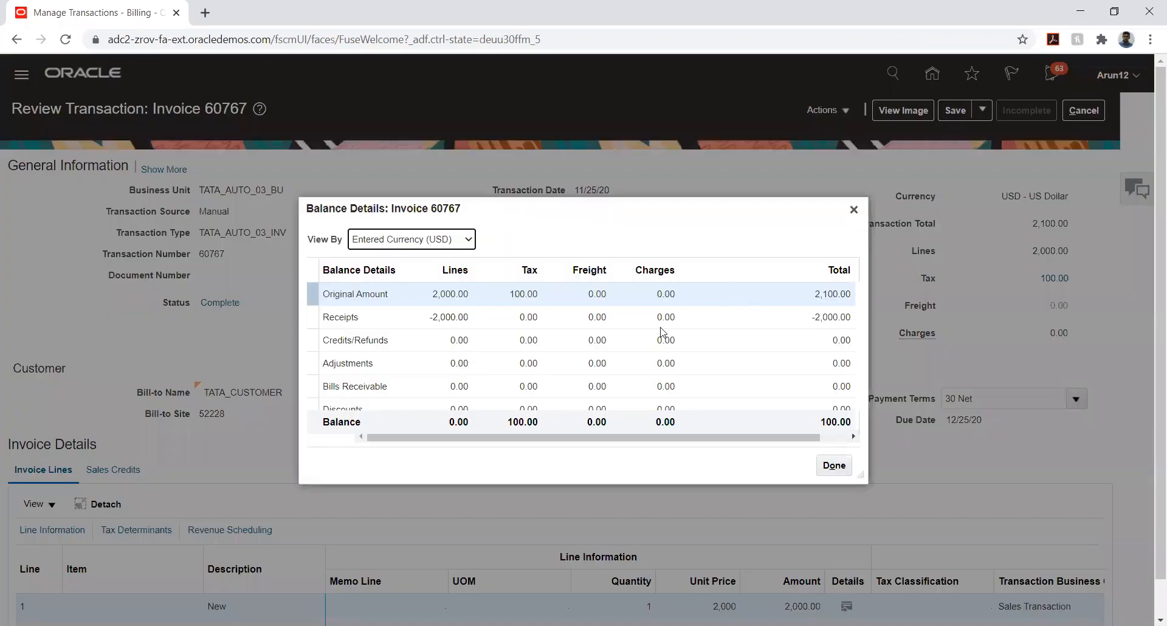
{"action": "scroll", "coordinate": [548, 354], "scroll_direction": "down", "scroll_amount": 1}
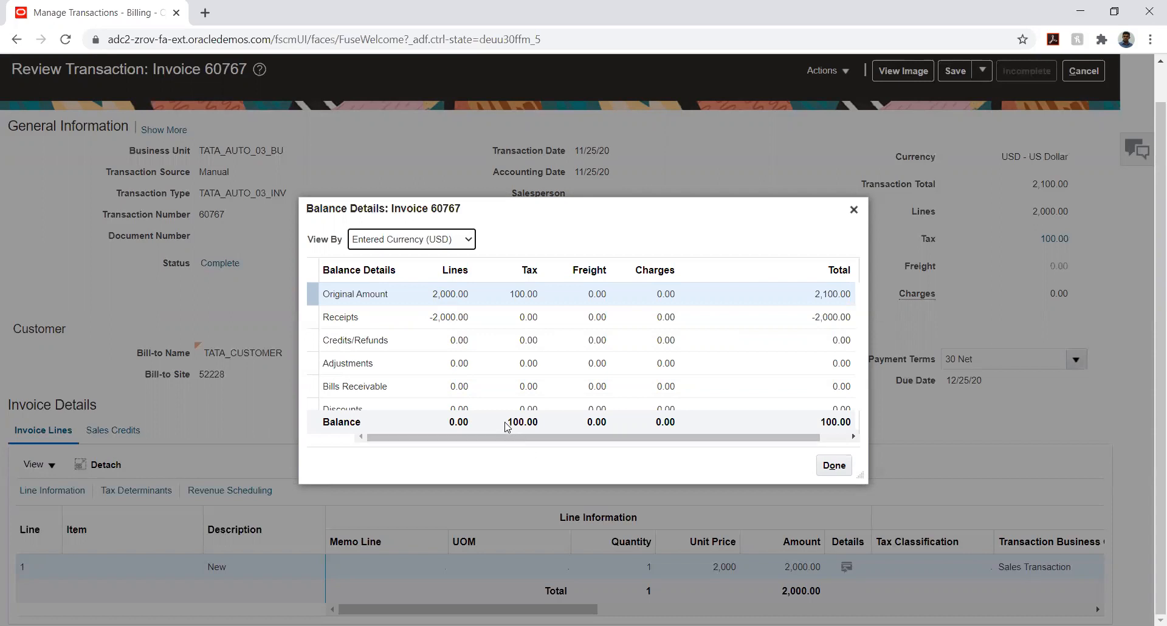
{"action": "left_click_drag", "start_coordinate": [508, 424], "coordinate": [526, 425]}
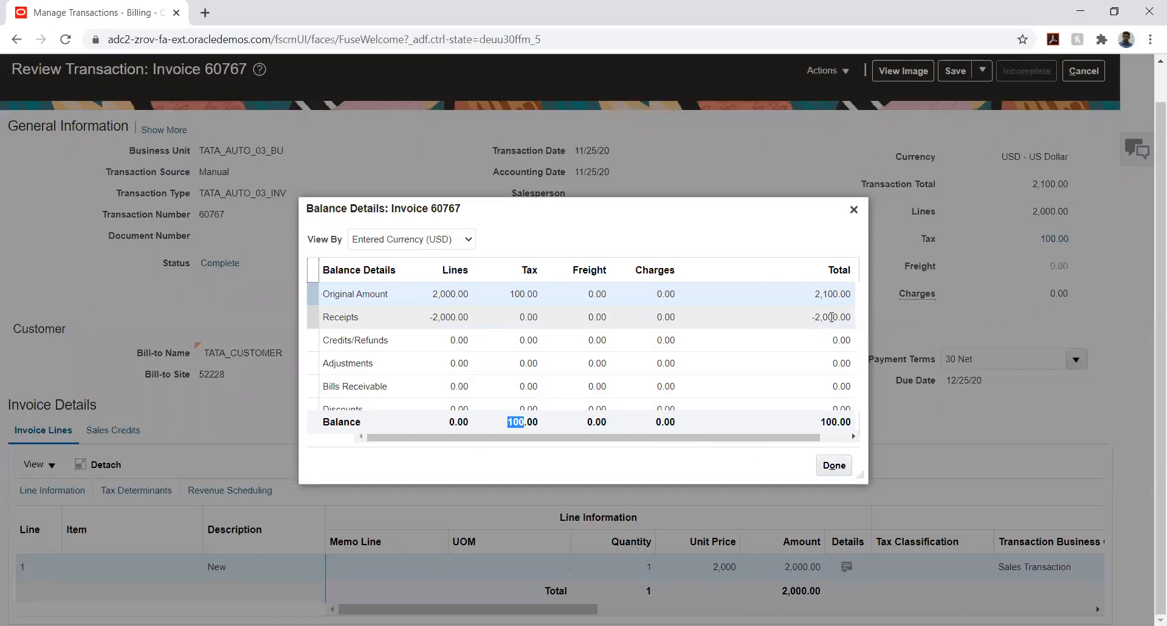
{"action": "left_click", "coordinate": [832, 467]}
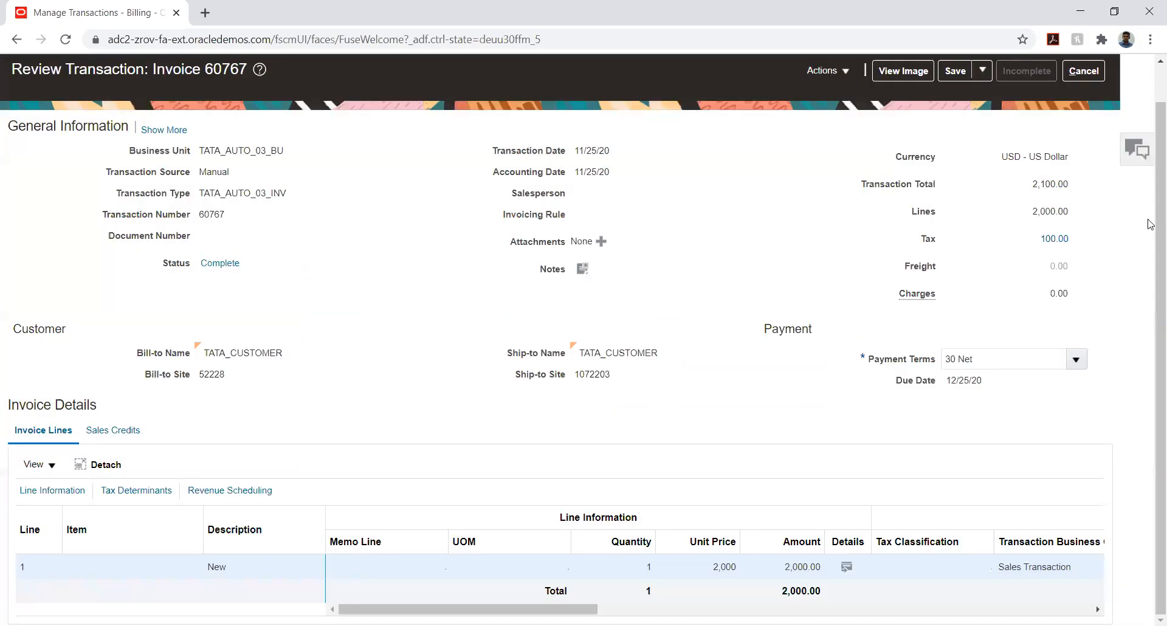
Cancel out of invoice 60767 without saving changes and return to Billing
{"action": "left_click", "coordinate": [1083, 71]}
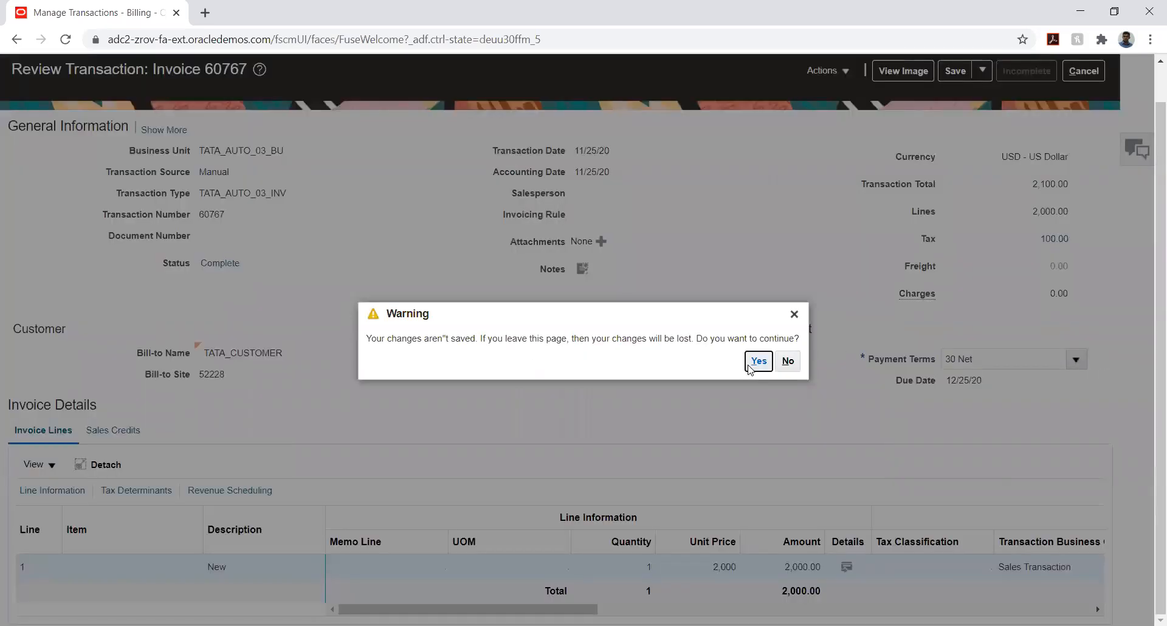
{"action": "left_click", "coordinate": [751, 364]}
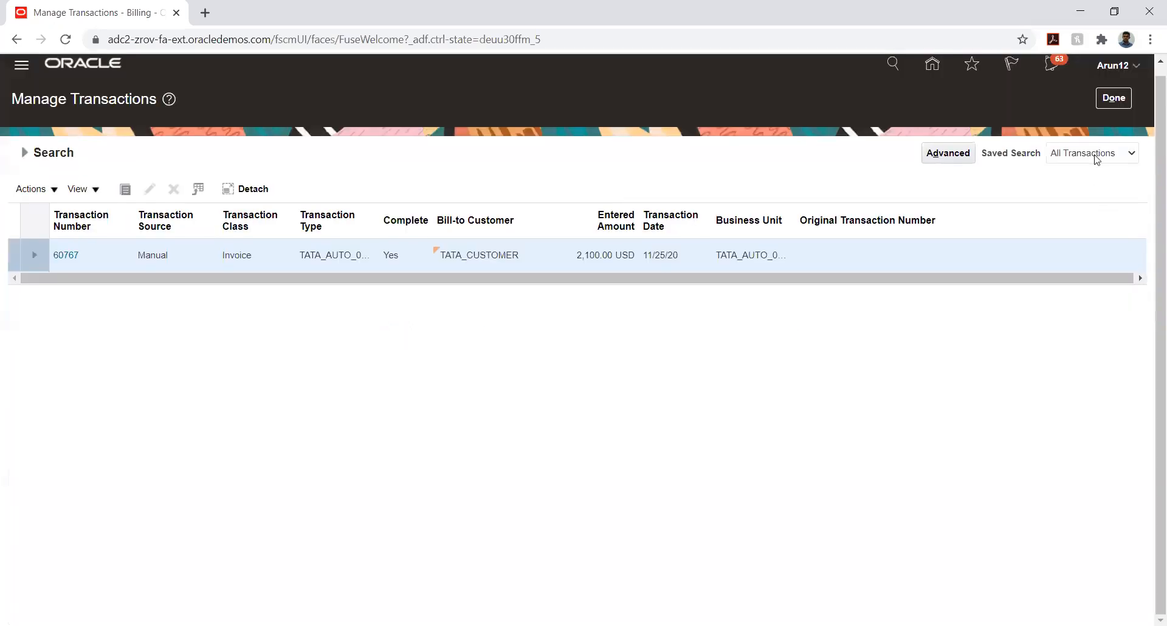
{"action": "left_click", "coordinate": [1113, 98]}
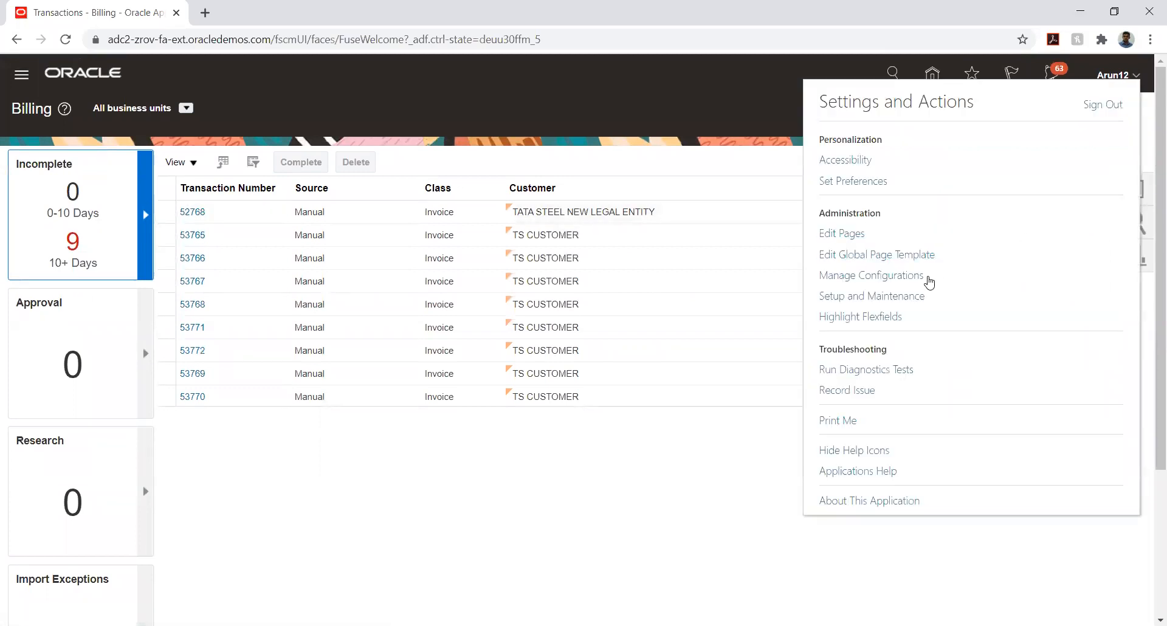
Go to Setup and Maintenance and list the implementation projects
{"action": "left_click", "coordinate": [906, 297]}
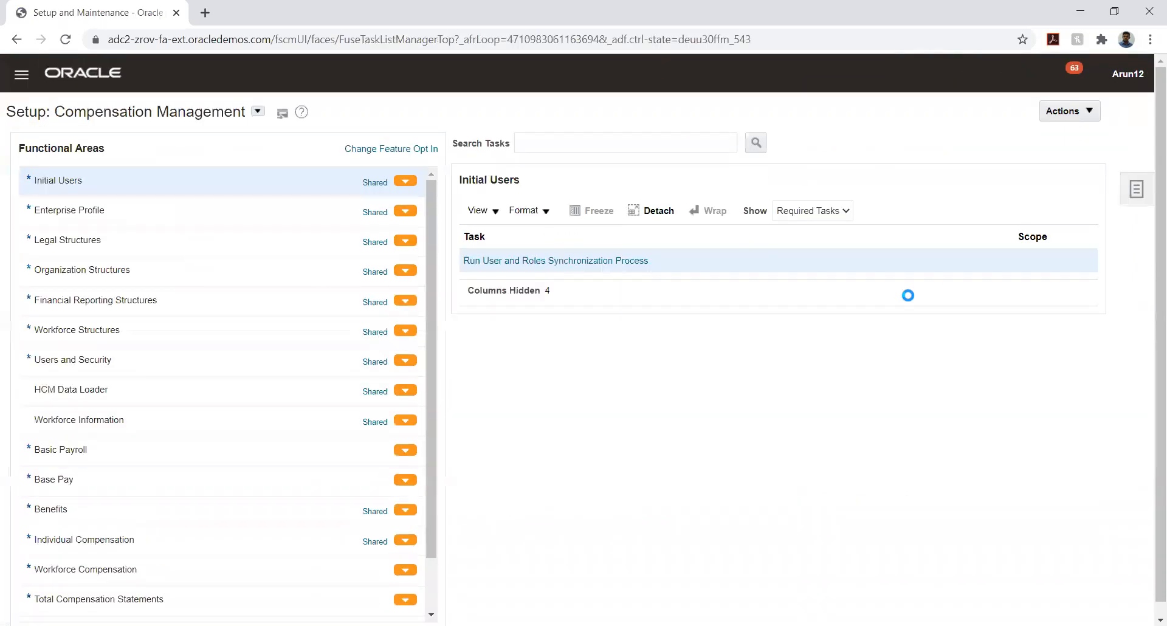
{"action": "left_click", "coordinate": [1136, 190]}
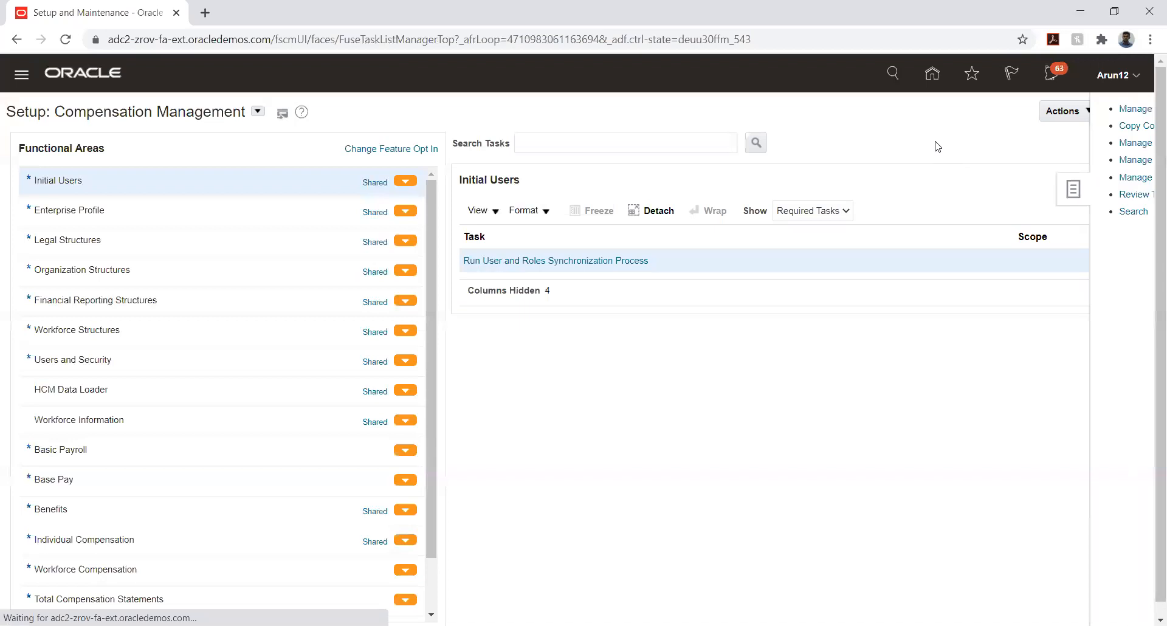
{"action": "left_click", "coordinate": [1003, 111]}
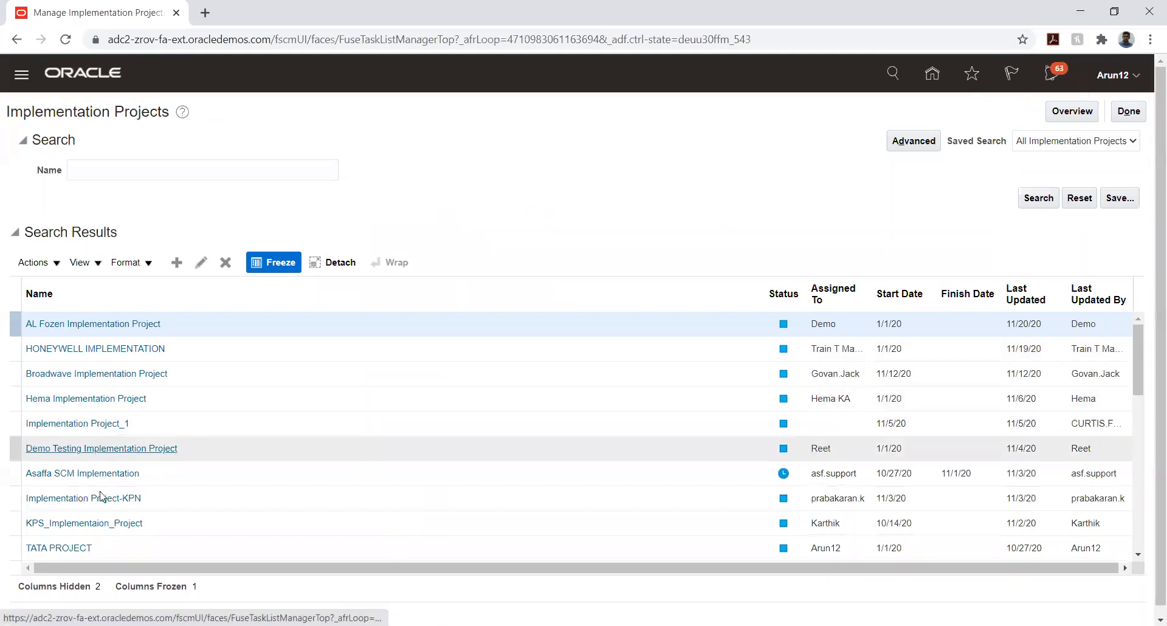
In TATA PROJECT, expand Financials > Define Receivables Configuration and launch Manage Receivables System Options
{"action": "left_click", "coordinate": [67, 545]}
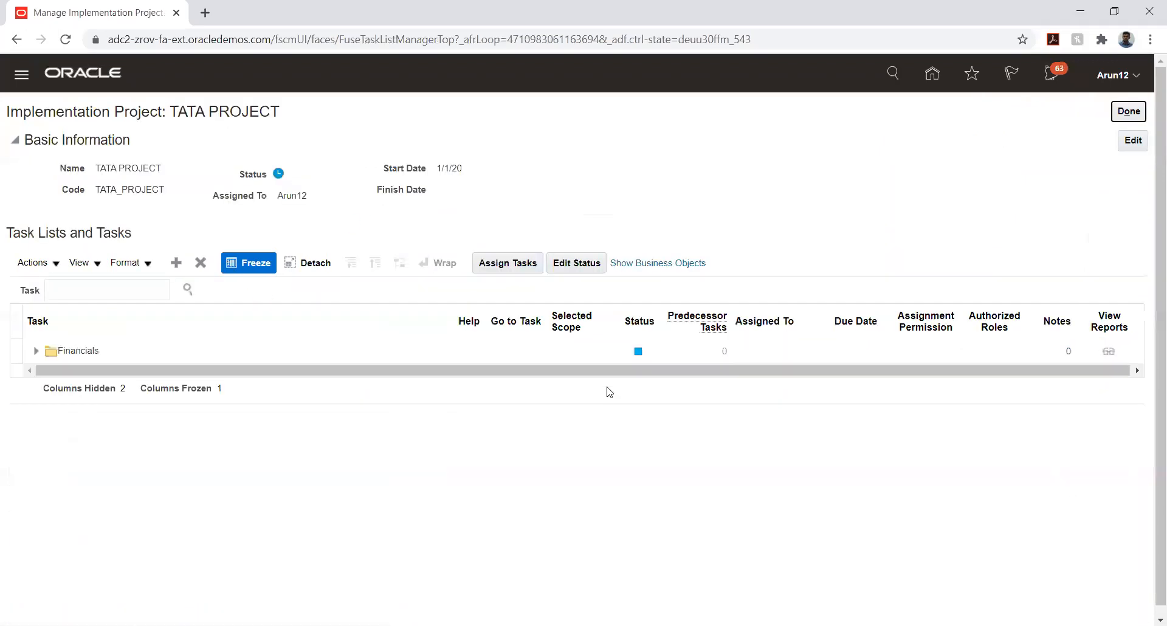
{"action": "left_click", "coordinate": [36, 351]}
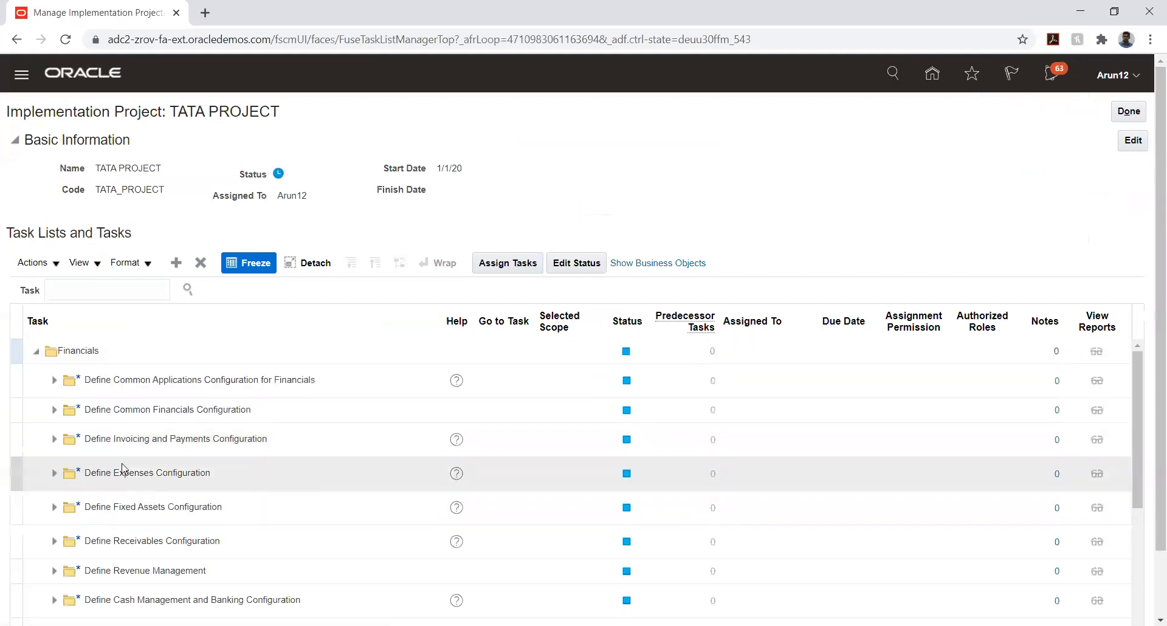
{"action": "left_click", "coordinate": [54, 541]}
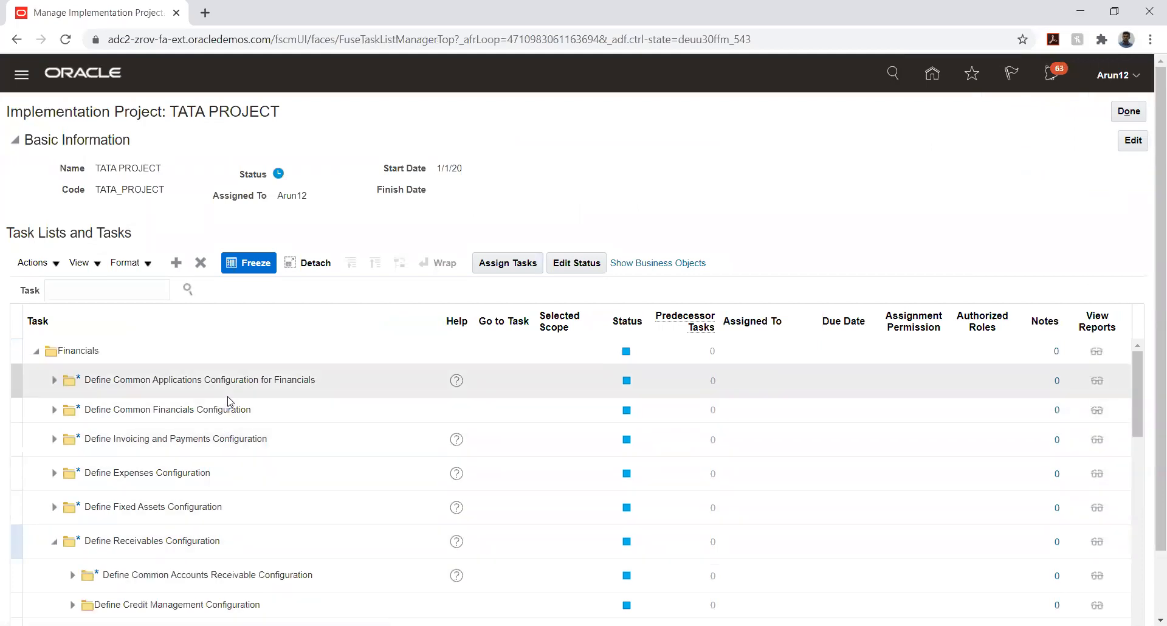
{"action": "scroll", "coordinate": [230, 407], "scroll_direction": "down", "scroll_amount": 6}
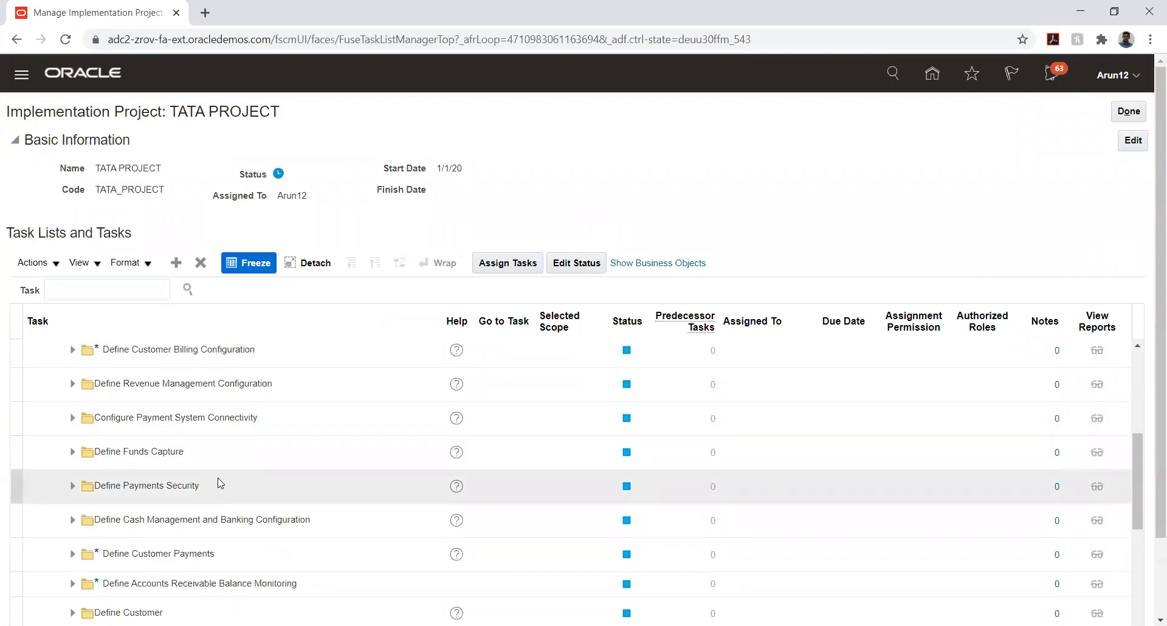
{"action": "scroll", "coordinate": [219, 484], "scroll_direction": "down", "scroll_amount": 2}
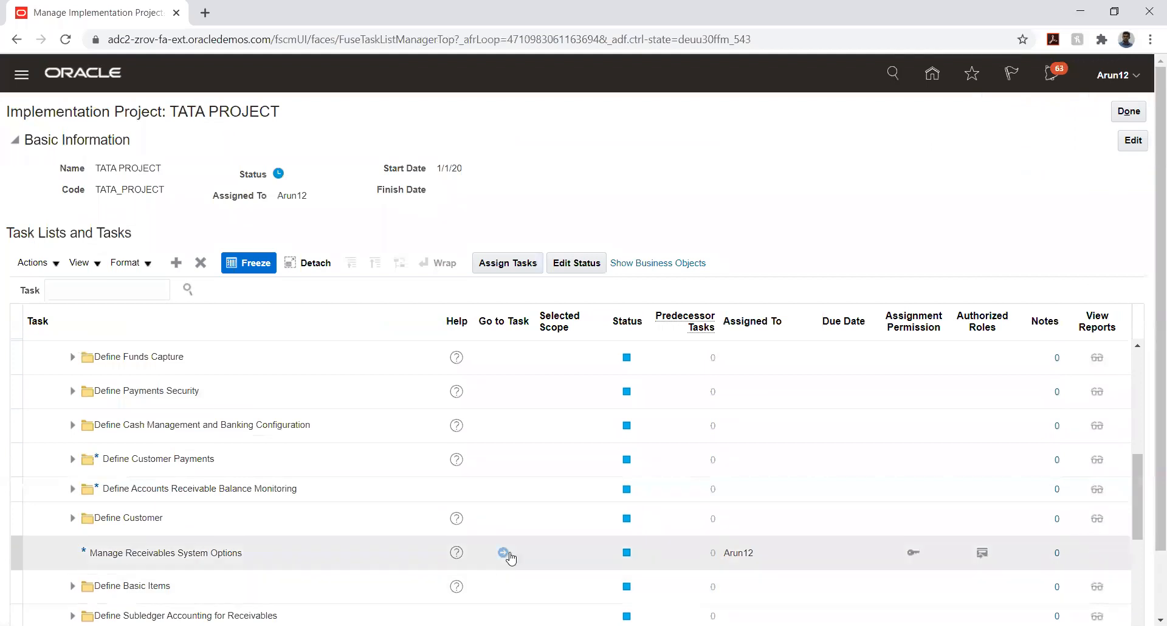
{"action": "left_click", "coordinate": [503, 552]}
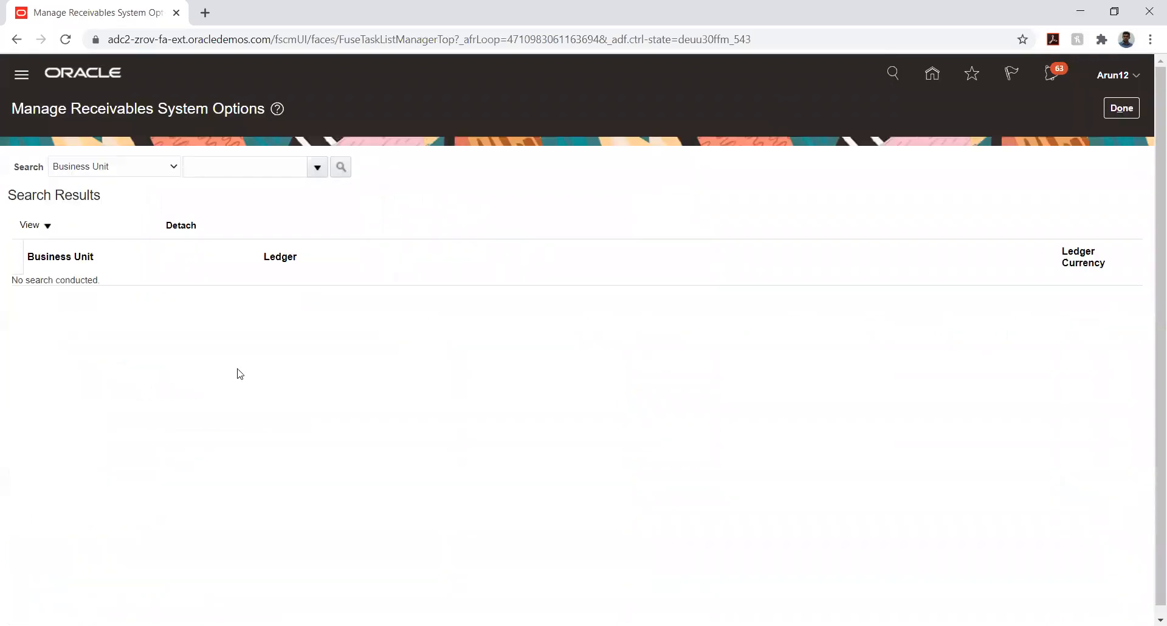
Search business units for TATA_A% and open TATA_AUTO_03_BU's system options
{"action": "left_click", "coordinate": [209, 168]}
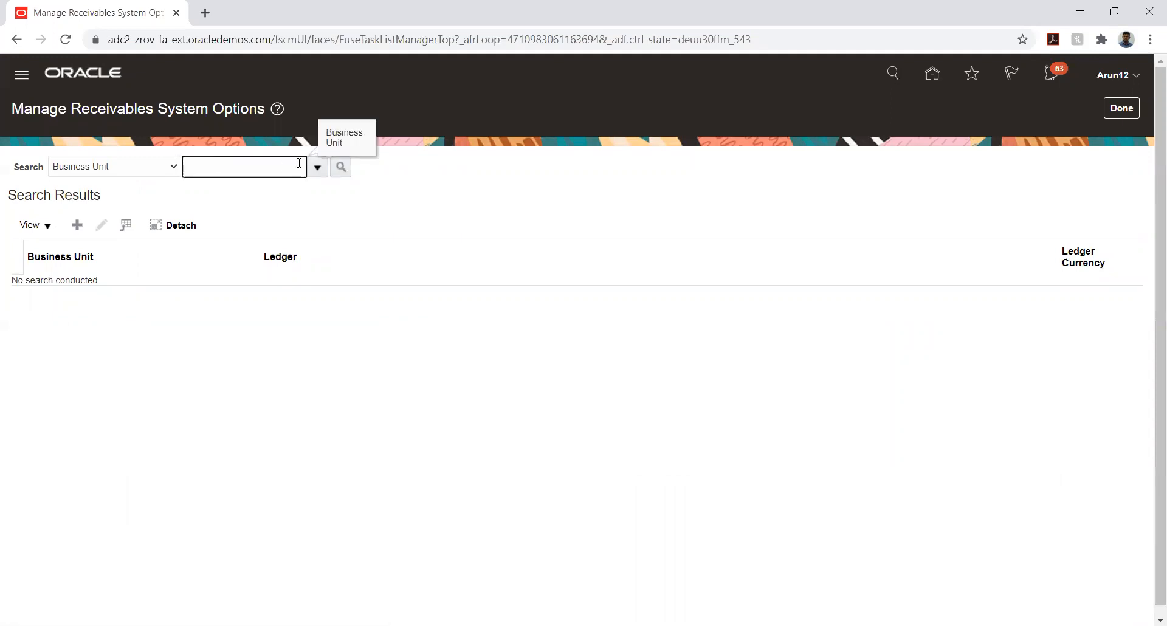
{"action": "left_click", "coordinate": [317, 172]}
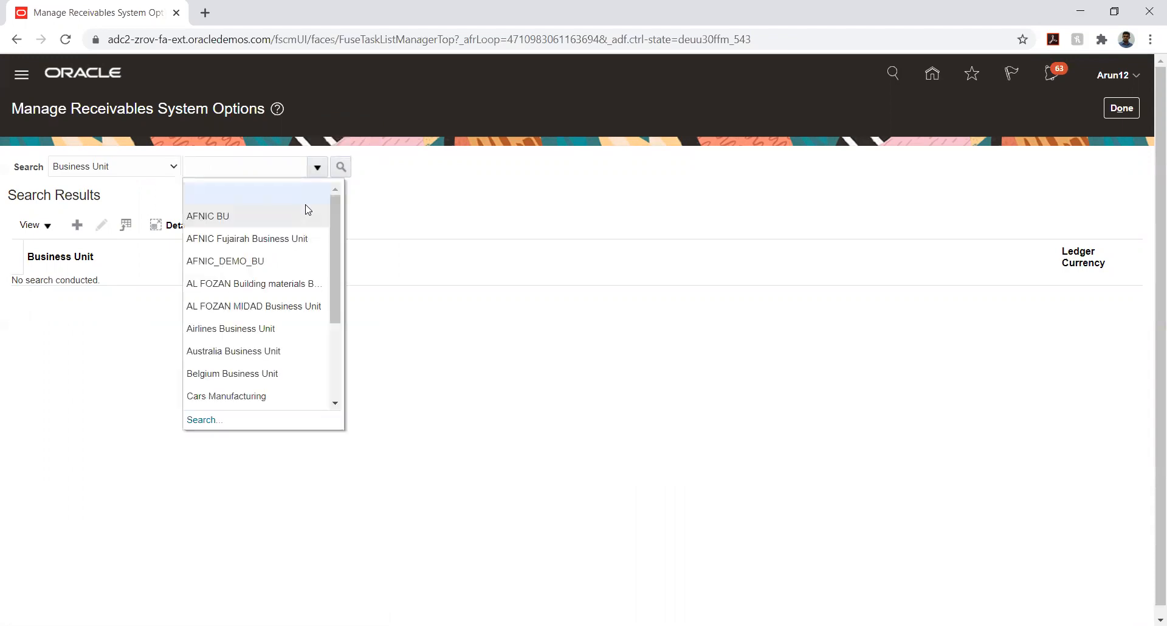
{"action": "scroll", "coordinate": [305, 266], "scroll_direction": "down", "scroll_amount": 3}
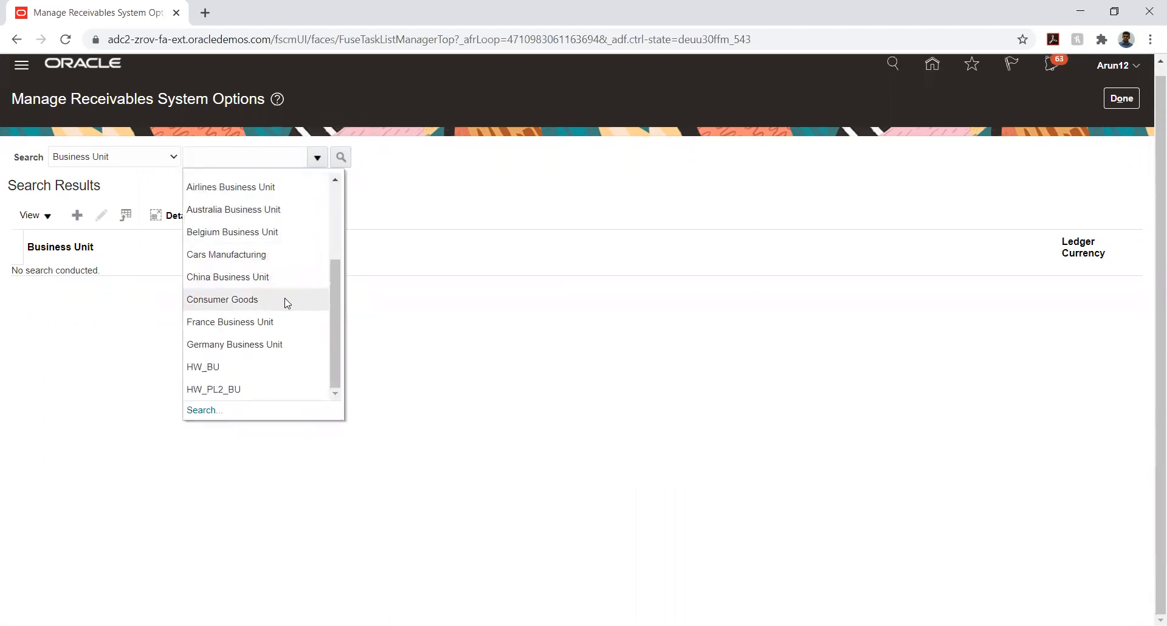
{"action": "left_click", "coordinate": [231, 156]}
{"action": "type", "text": "TATA"}
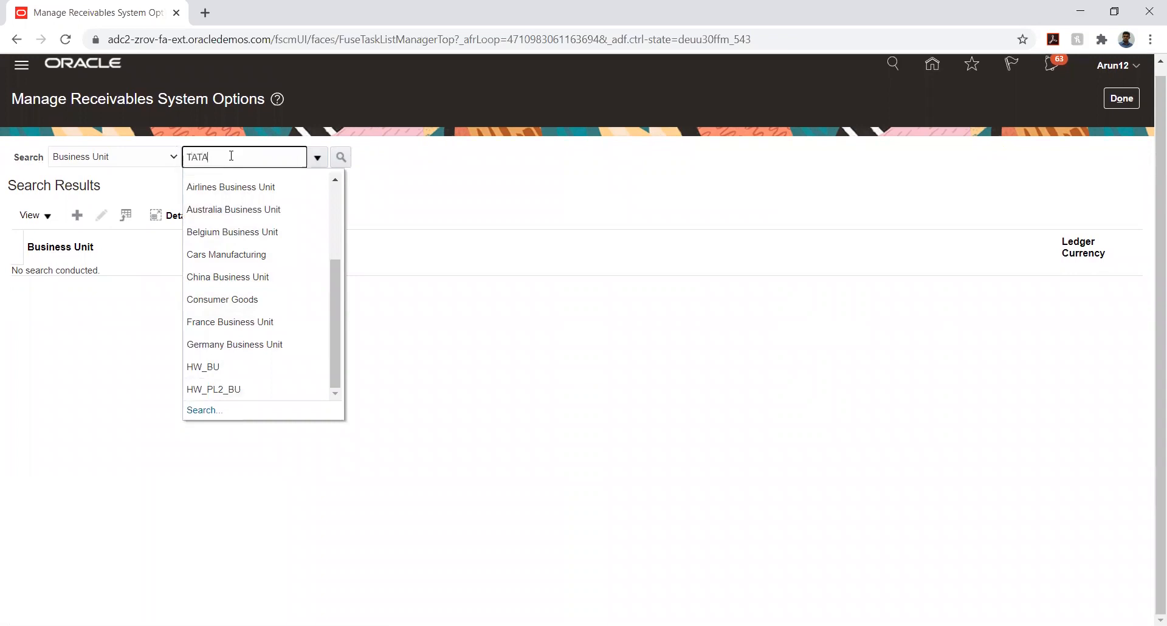
{"action": "type", "text": "_A%"}
{"action": "left_click", "coordinate": [339, 160]}
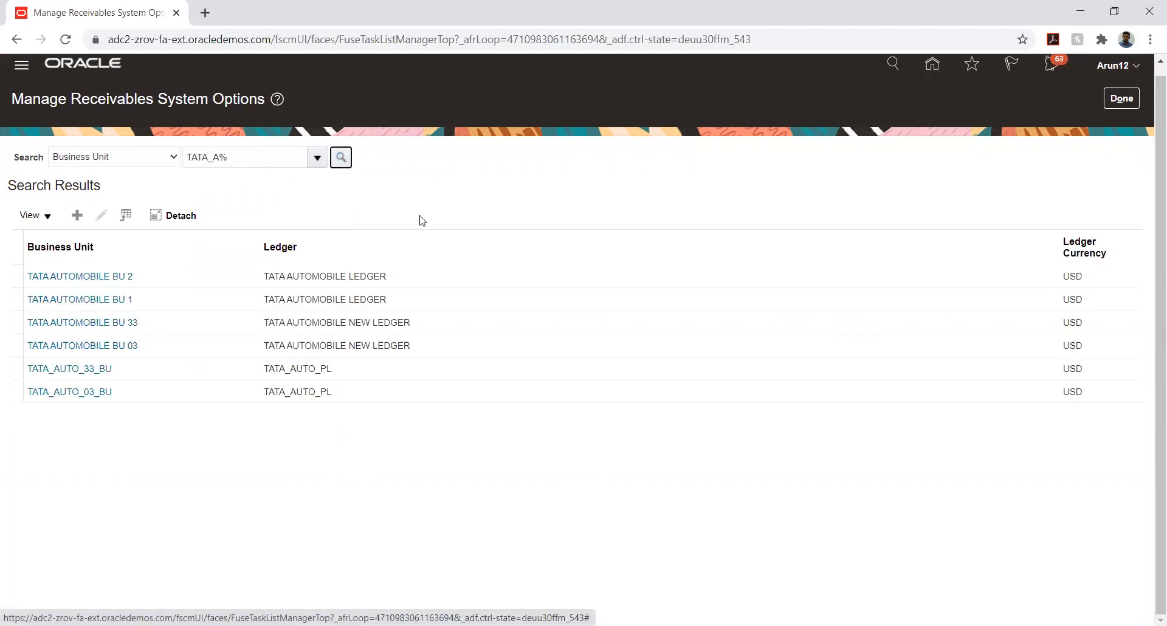
{"action": "left_click", "coordinate": [97, 395]}
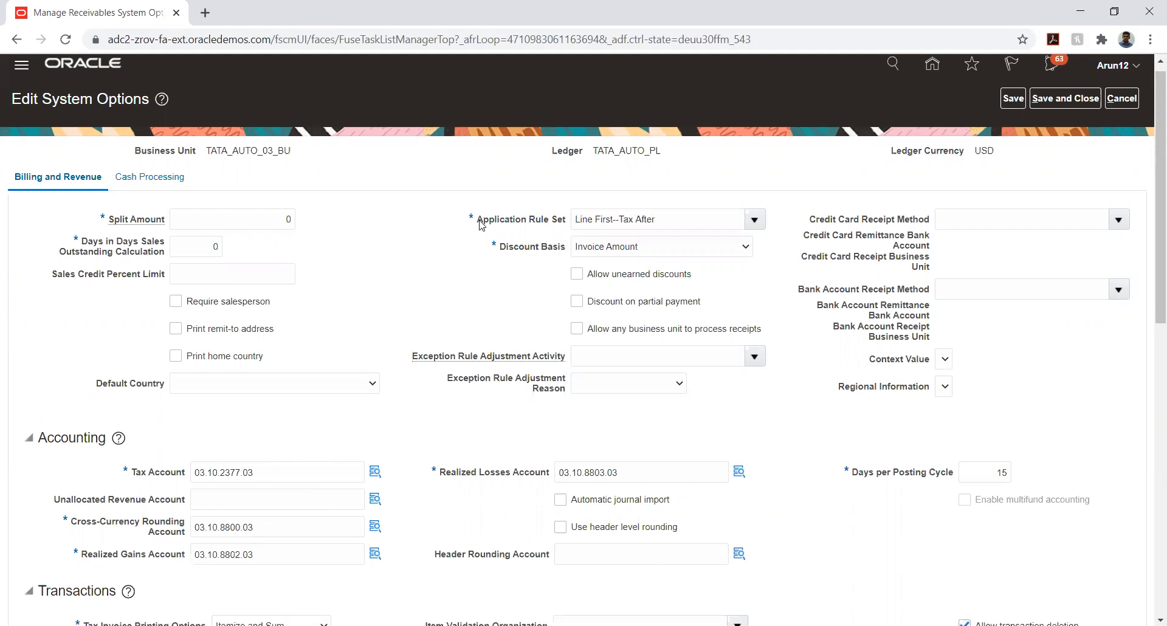
Keep Application Rule Set at Line First--Tax After and save and close TATA_AUTO_03_BU's options
{"action": "left_click_drag", "start_coordinate": [479, 224], "coordinate": [626, 218]}
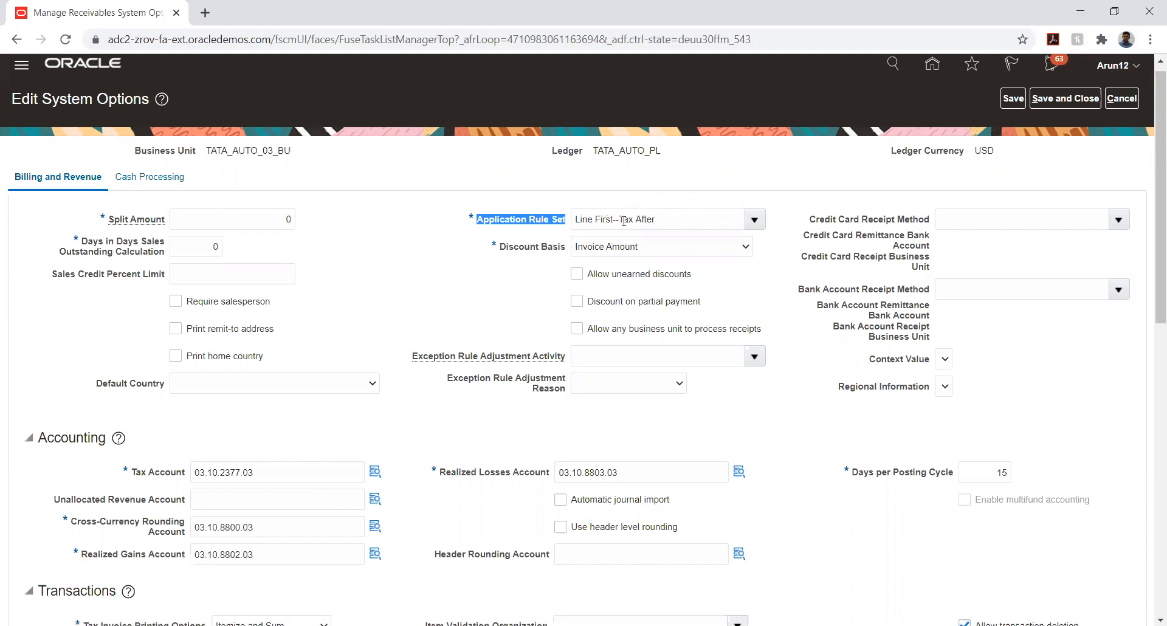
{"action": "left_click", "coordinate": [755, 219]}
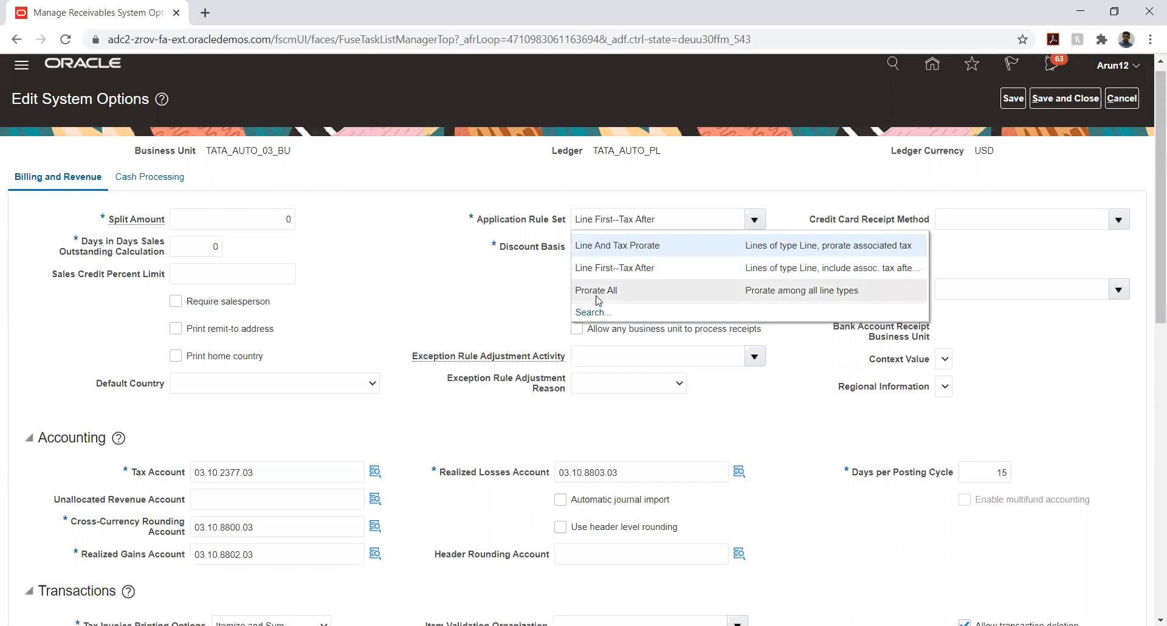
{"action": "left_click", "coordinate": [462, 292]}
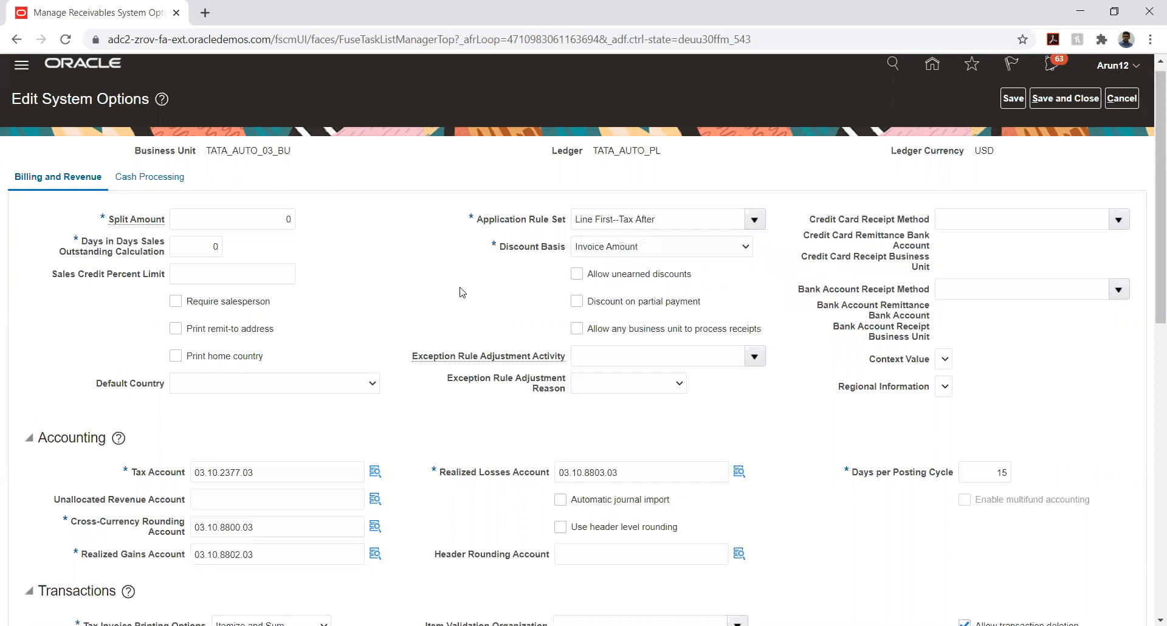
{"action": "left_click", "coordinate": [753, 219]}
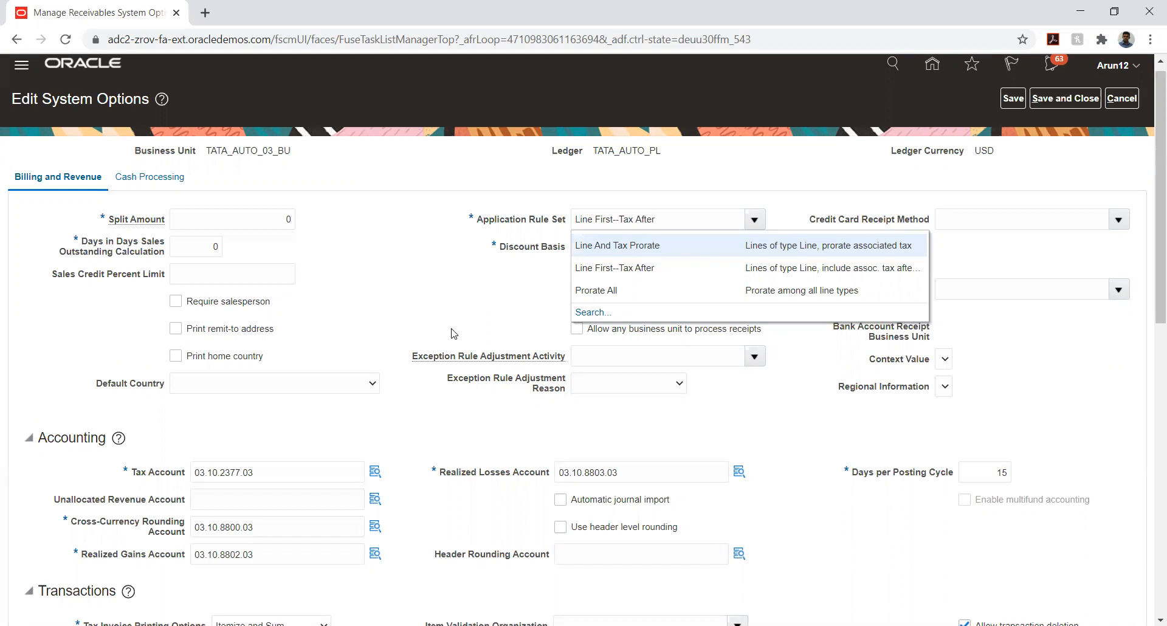
{"action": "left_click", "coordinate": [427, 284]}
{"action": "left_click", "coordinate": [1067, 97]}
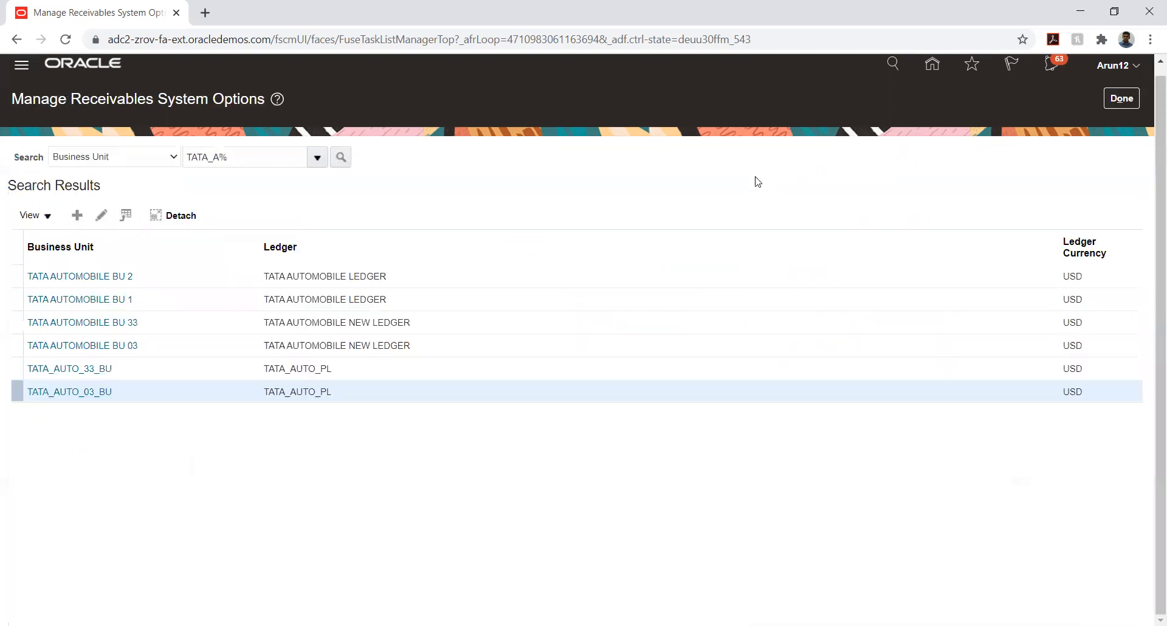
Finish the Manage Receivables System Options task and return to the home page's Receivables apps
{"action": "left_click", "coordinate": [1121, 97]}
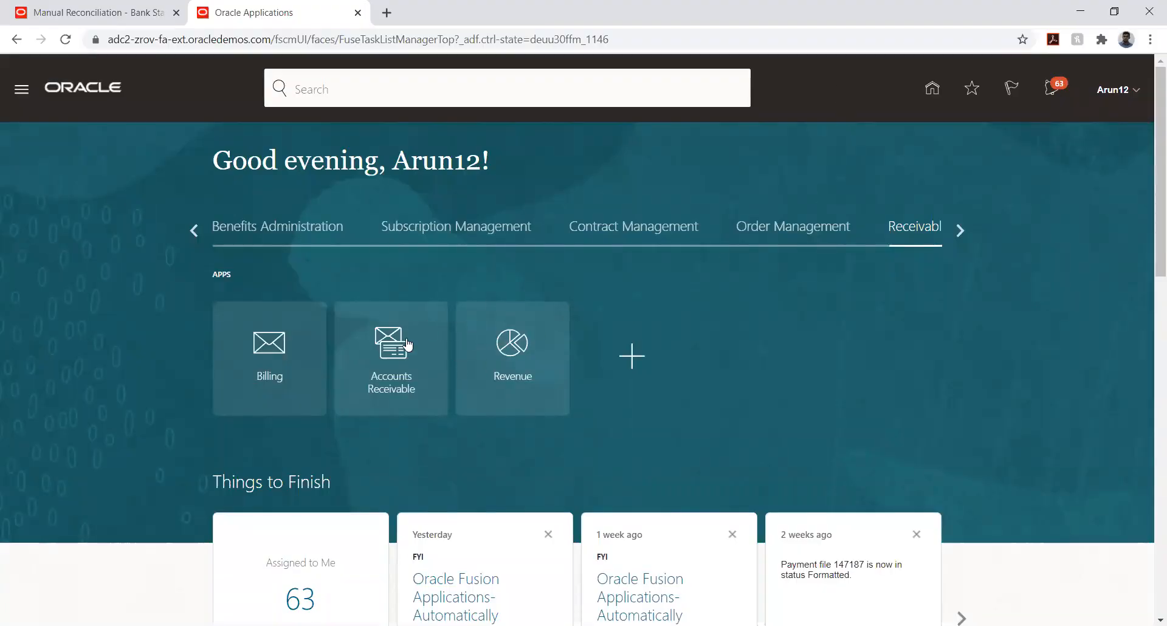
From the Accounts Receivable work area, launch Create Receipt Remittance Batch
{"action": "left_click", "coordinate": [534, 314]}
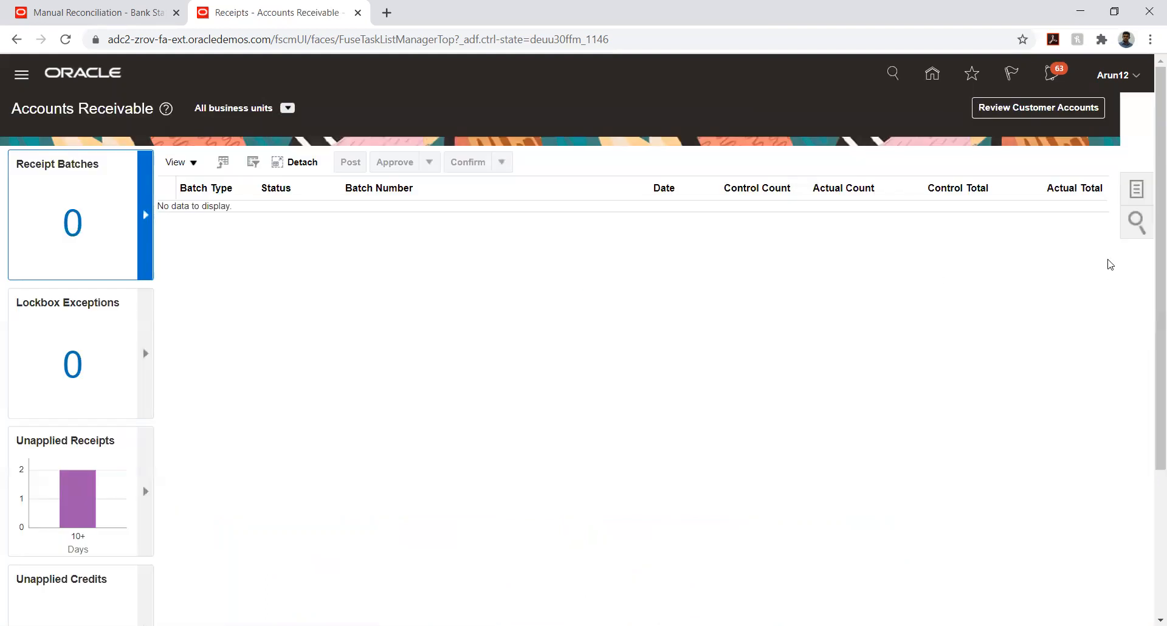
{"action": "left_click", "coordinate": [1134, 191]}
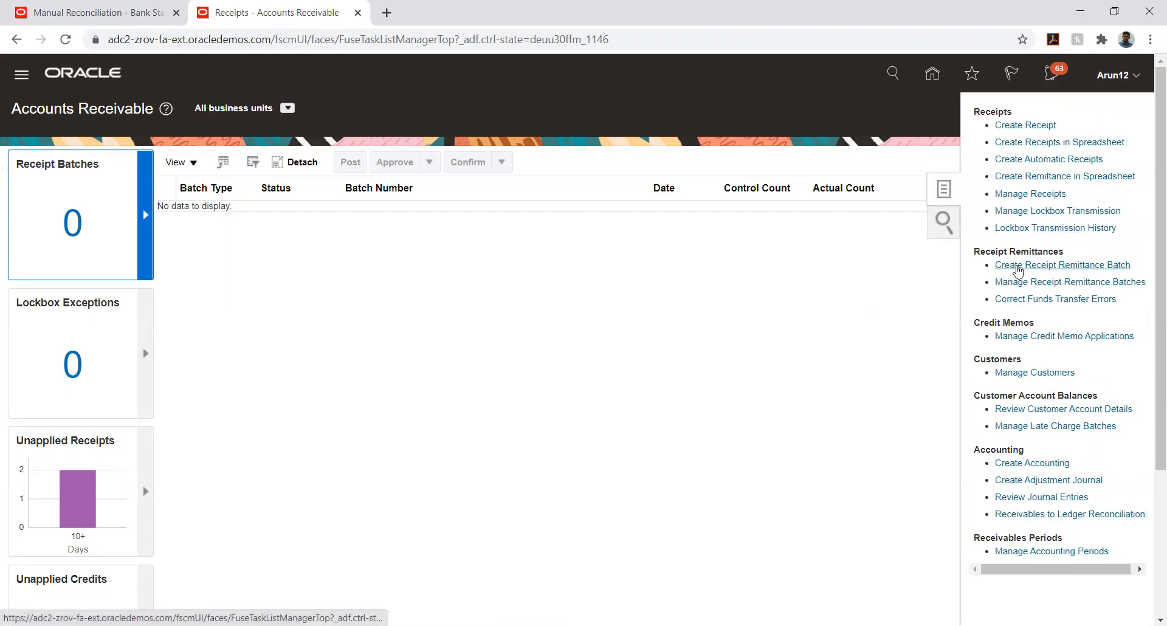
{"action": "left_click", "coordinate": [1018, 270]}
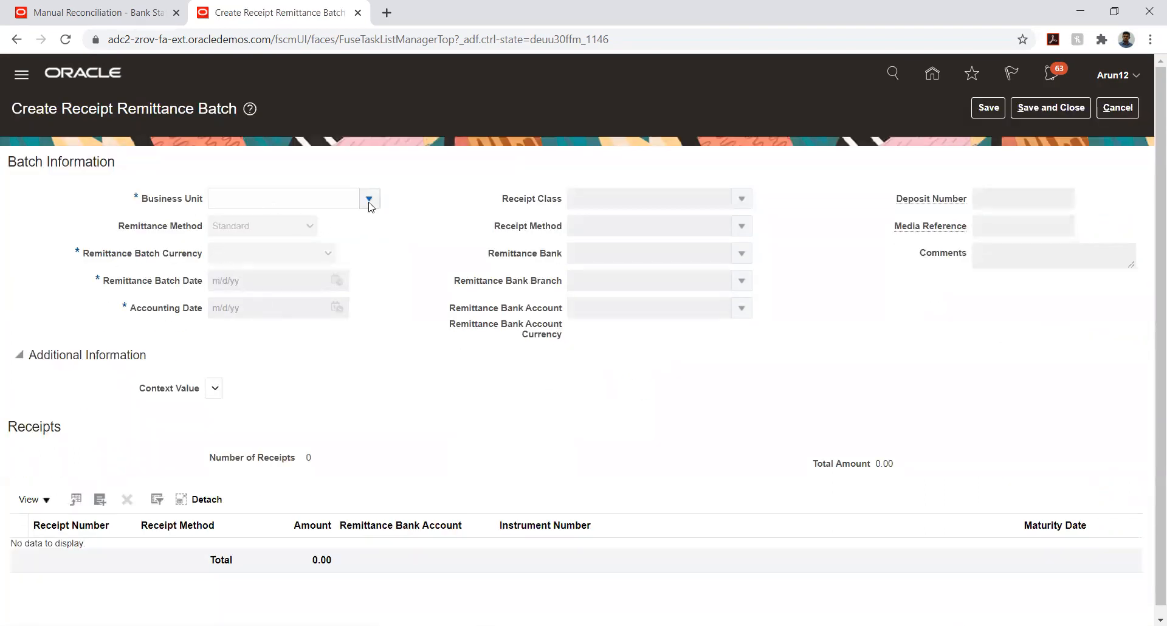
Set the remittance batch to business unit TATA_AUTO_03_BU with TATA_STANDARD receipt class and receipt method
{"action": "left_click", "coordinate": [368, 198]}
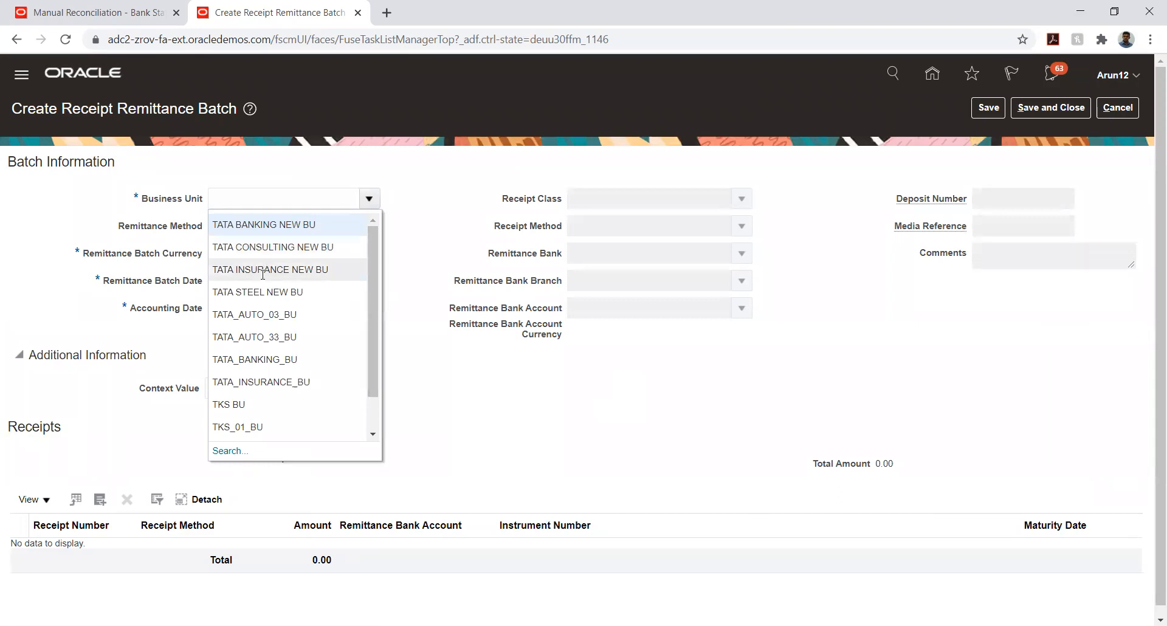
{"action": "left_click", "coordinate": [255, 314]}
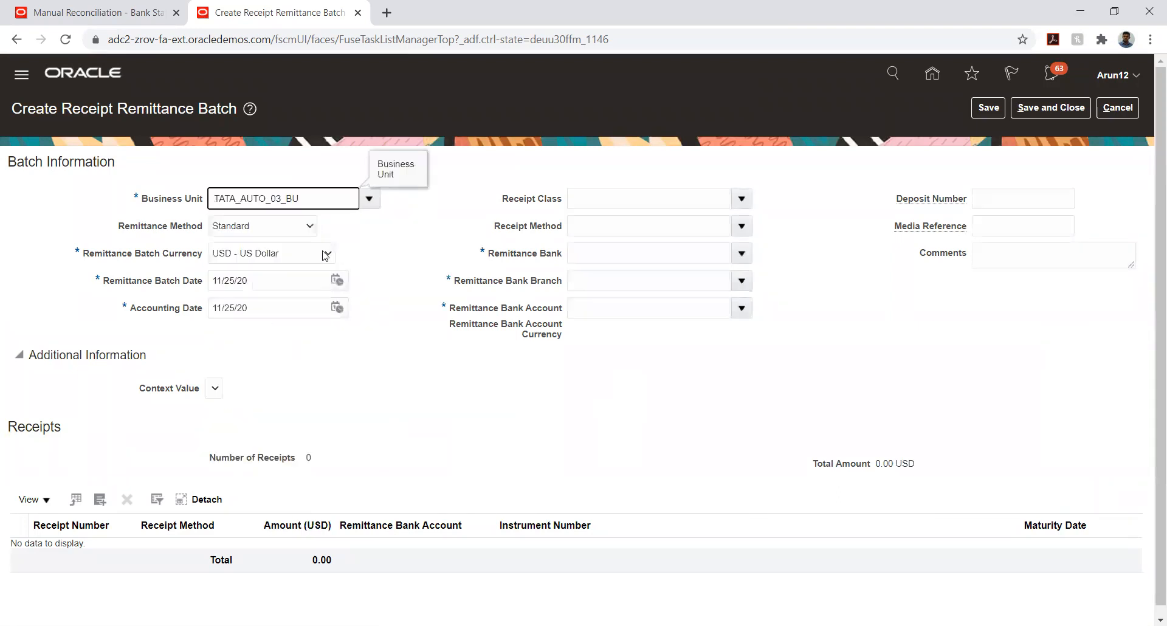
{"action": "left_click", "coordinate": [742, 199]}
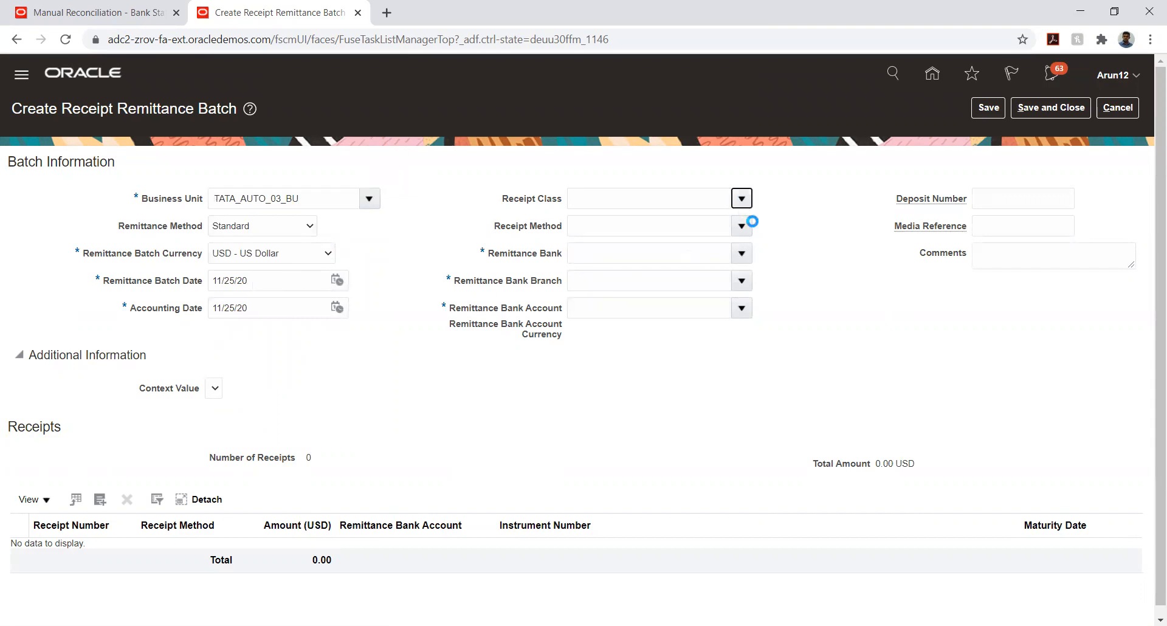
{"action": "left_click", "coordinate": [719, 224]}
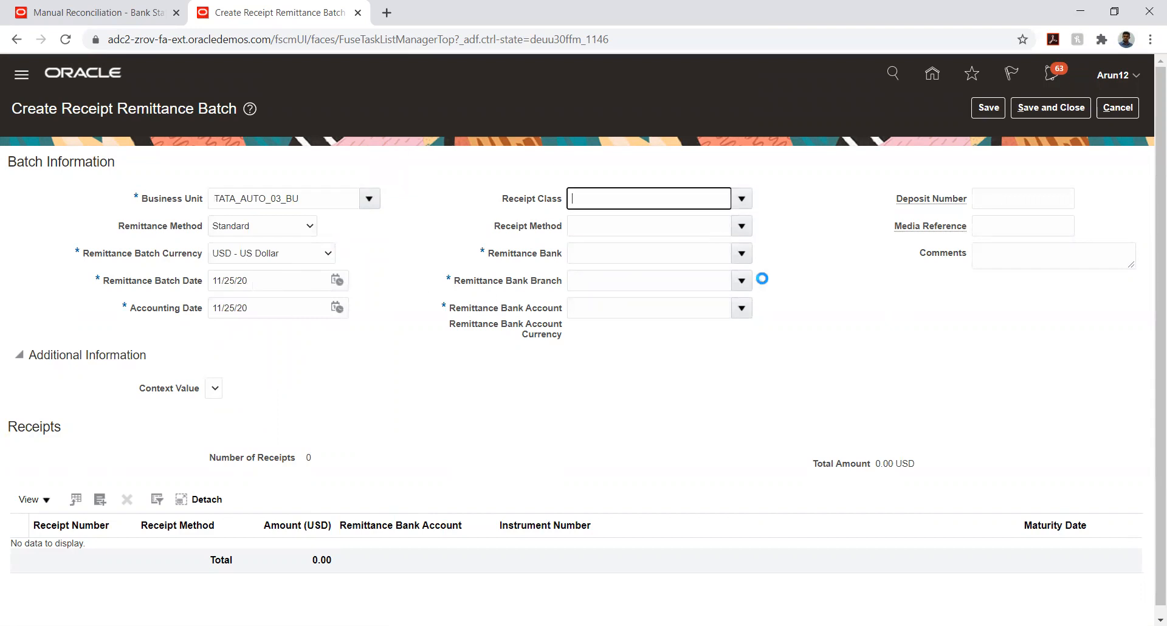
{"action": "left_click", "coordinate": [742, 225]}
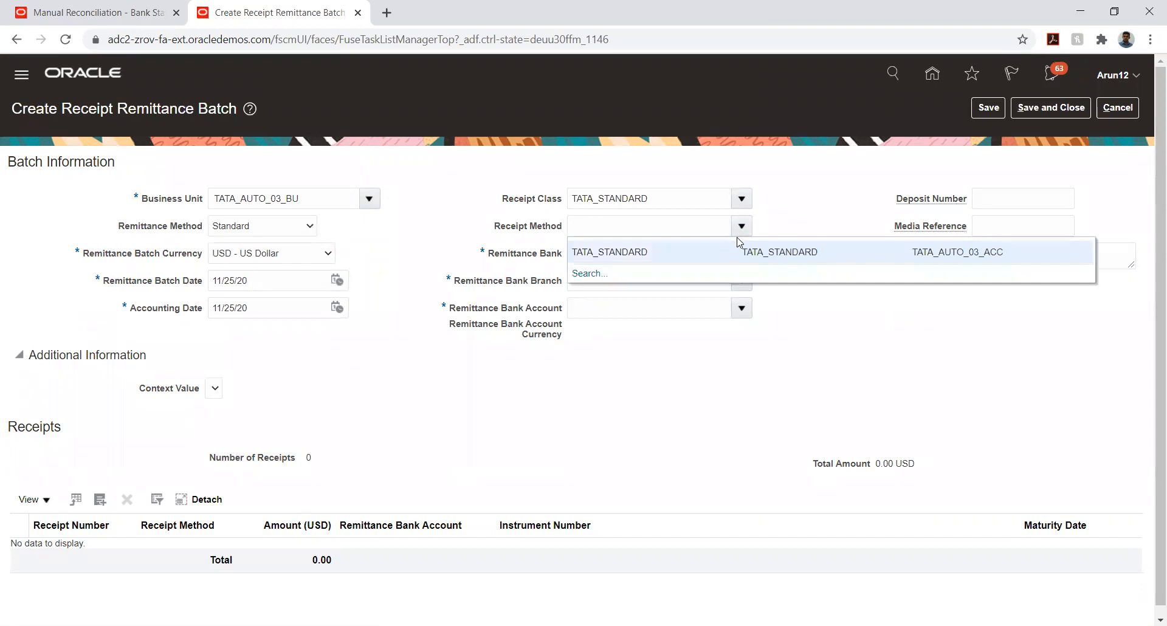
{"action": "left_click", "coordinate": [721, 250]}
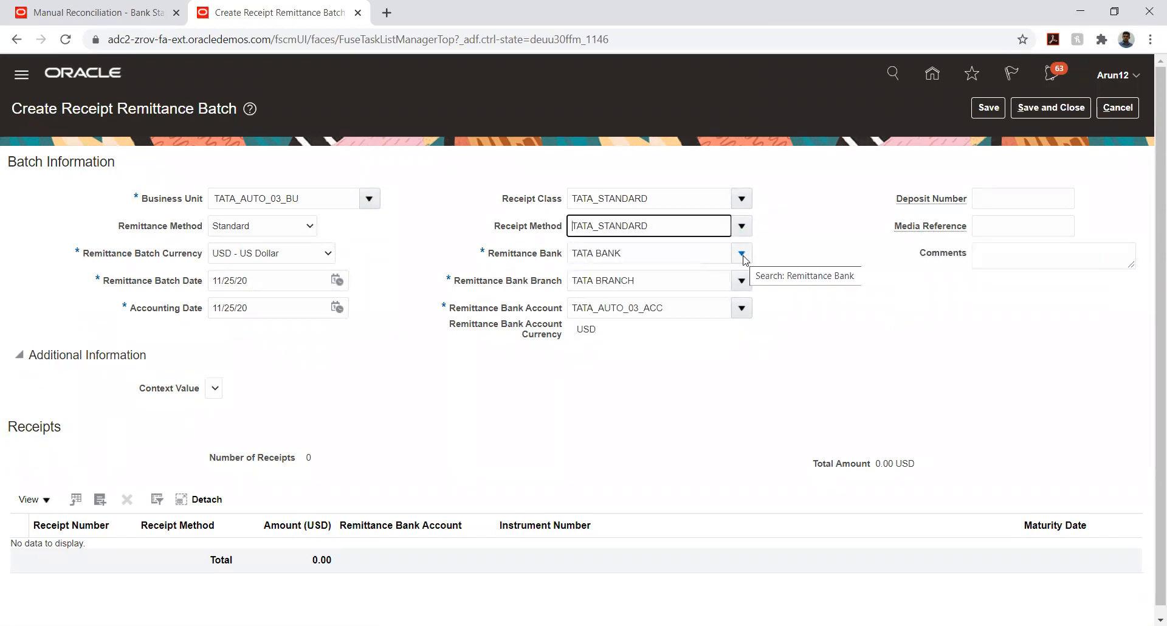
{"action": "left_click", "coordinate": [678, 398]}
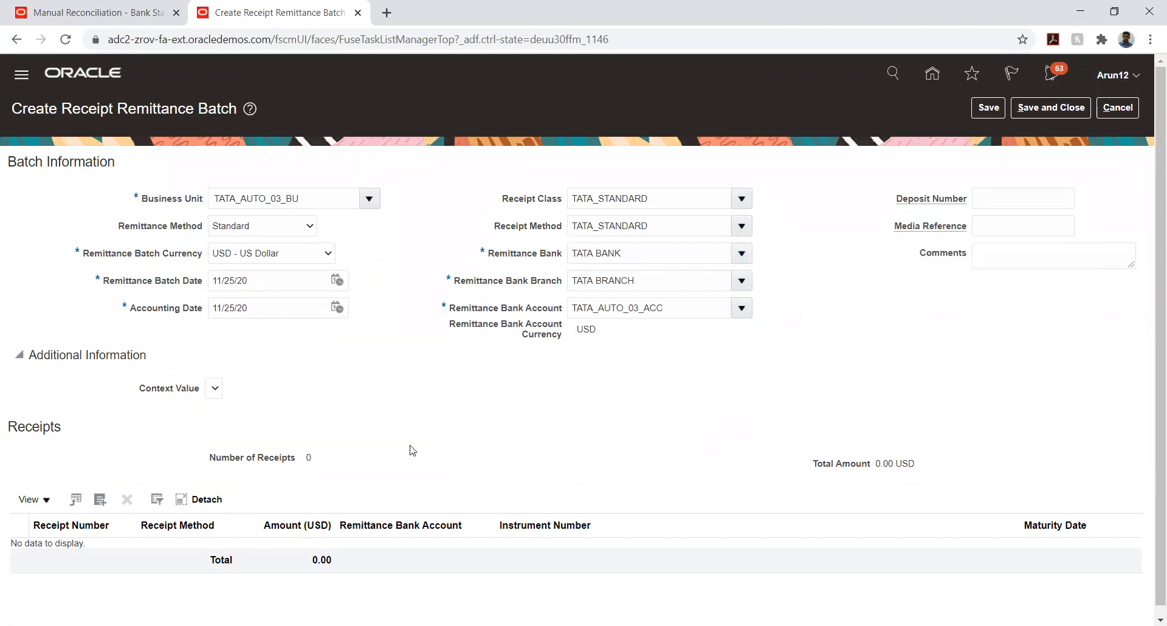
{"action": "scroll", "coordinate": [222, 408], "scroll_direction": "down", "scroll_amount": 2}
Search for receipt number 13 and add its 1,000.00 USD to the remittance batch
{"action": "left_click", "coordinate": [100, 489]}
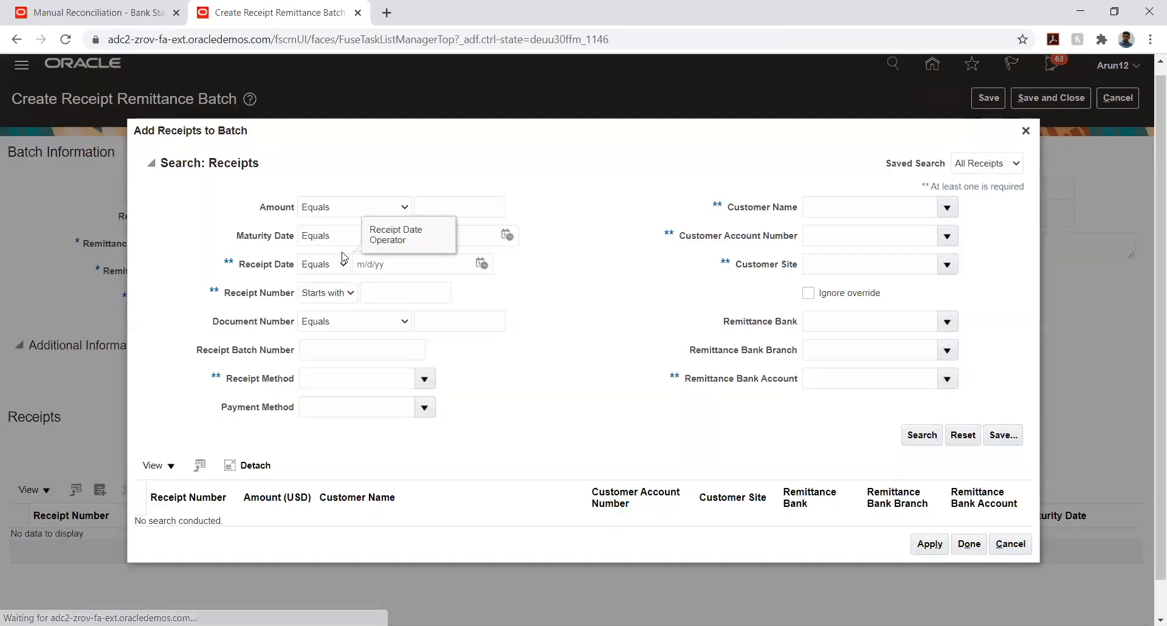
{"action": "left_click", "coordinate": [415, 292]}
{"action": "type", "text": "13"}
{"action": "left_click", "coordinate": [920, 434]}
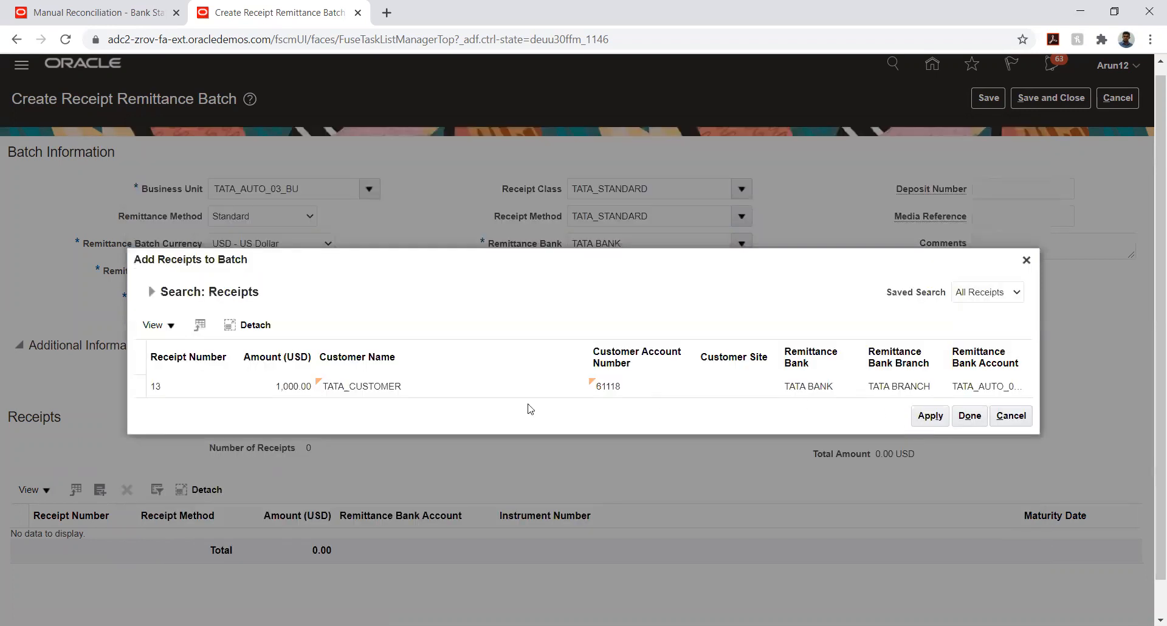
{"action": "left_click", "coordinate": [929, 416]}
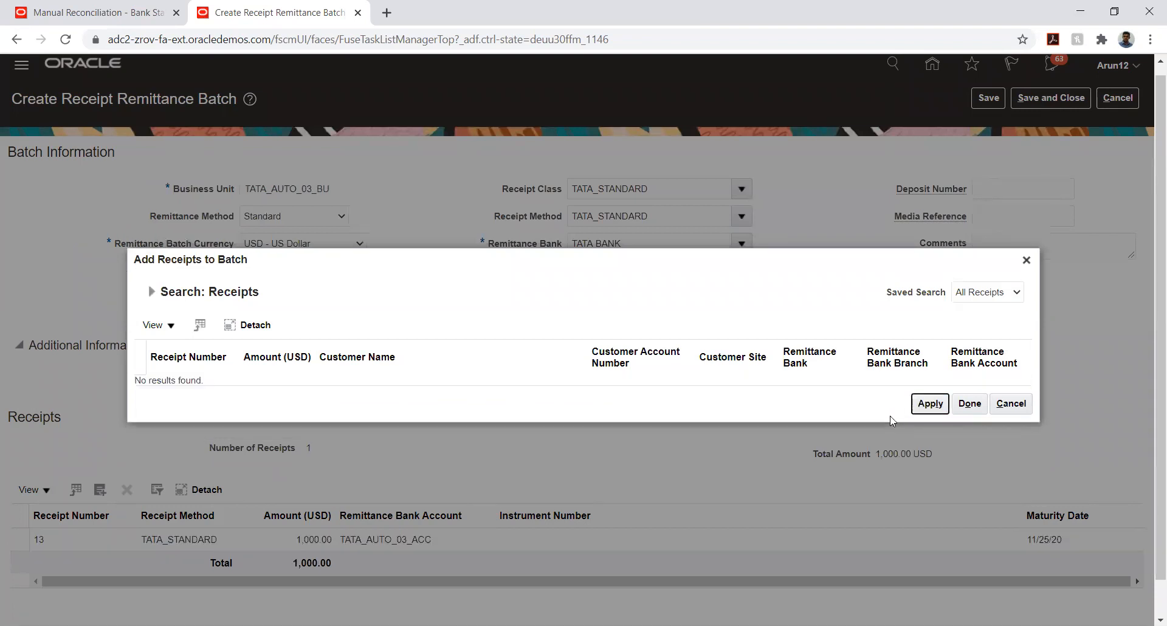
{"action": "left_click", "coordinate": [970, 411]}
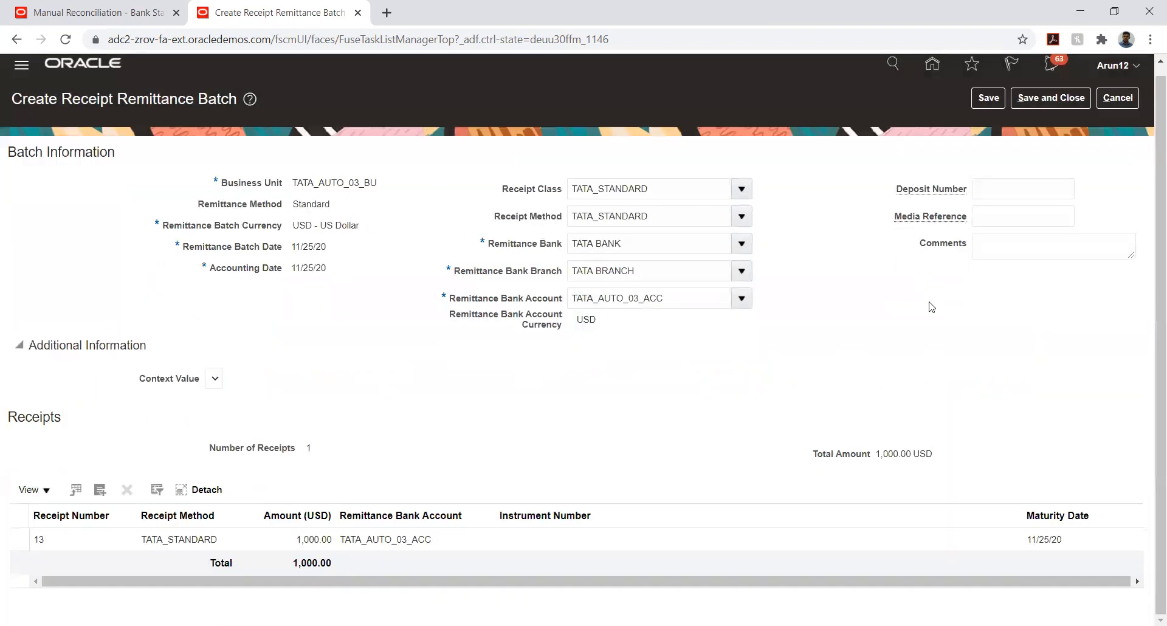
Save remittance batch 1001, approve it, and acknowledge the approval submission message
{"action": "left_click", "coordinate": [972, 100]}
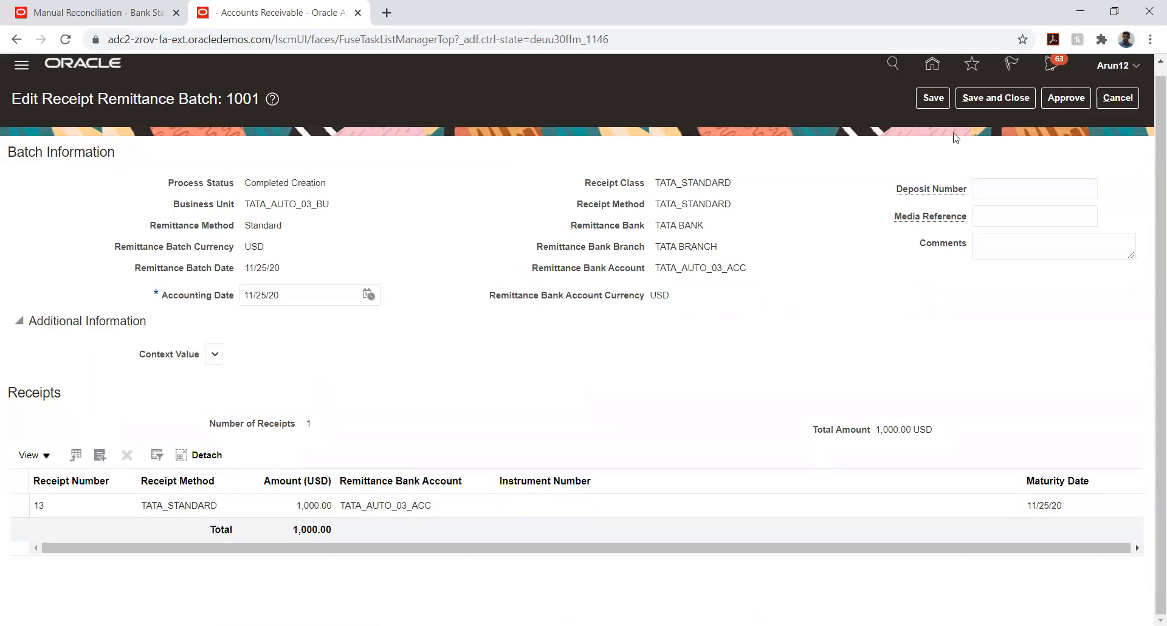
{"action": "left_click", "coordinate": [1055, 99]}
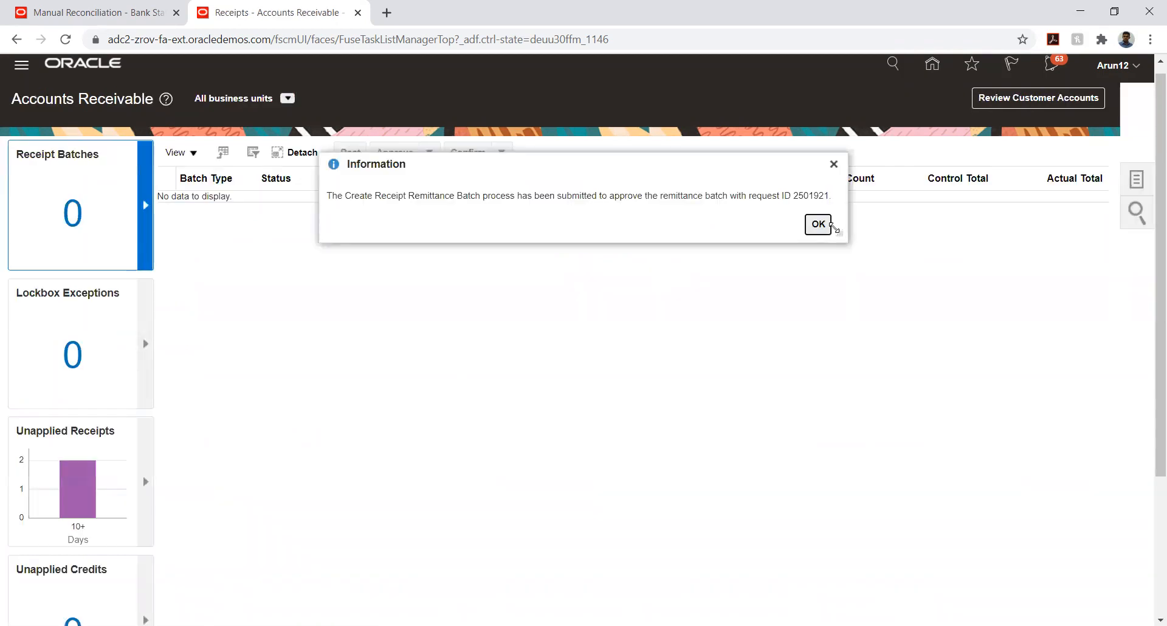
{"action": "left_click", "coordinate": [818, 224]}
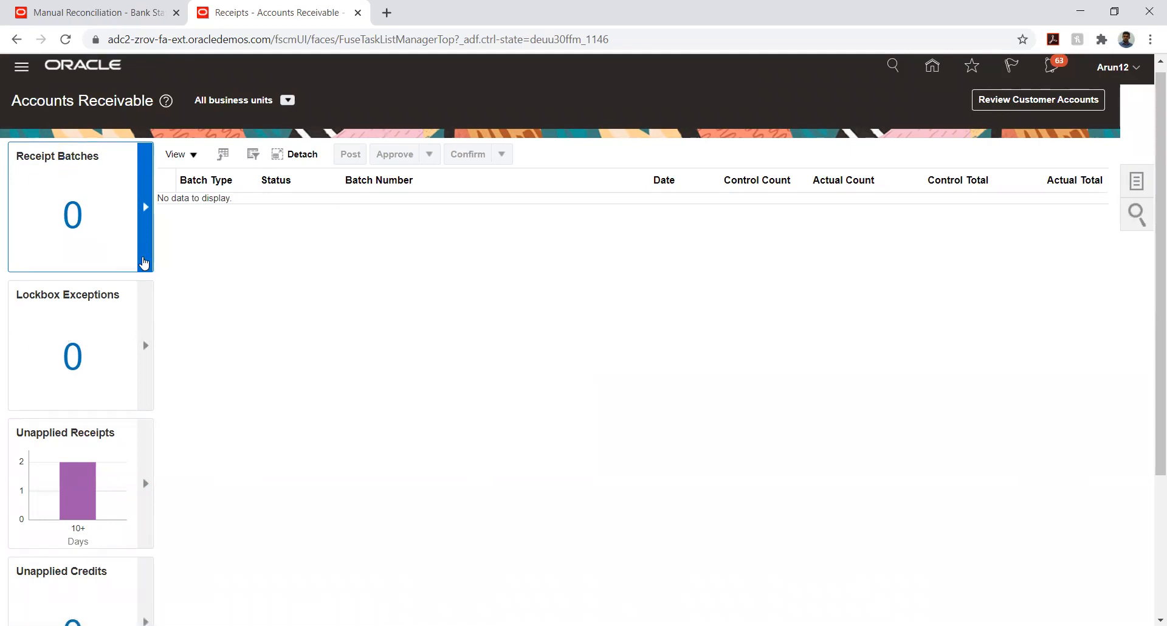
Open the Scheduled Processes page from the Navigator's Tools group
{"action": "scroll", "coordinate": [262, 349], "scroll_direction": "down", "scroll_amount": 6}
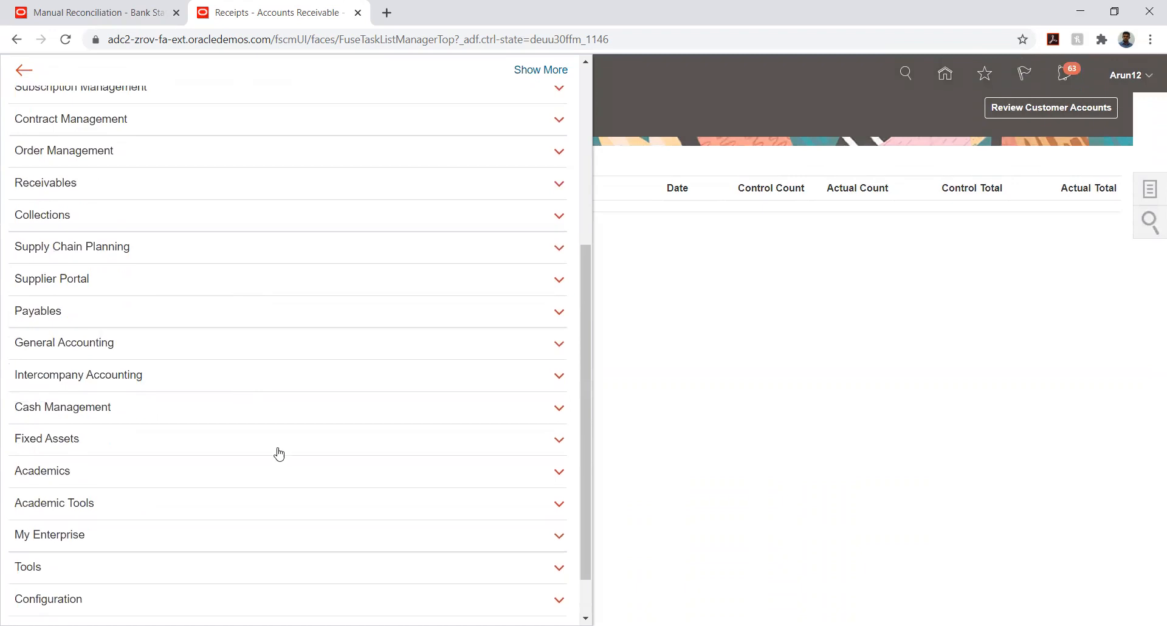
{"action": "left_click", "coordinate": [205, 513]}
{"action": "scroll", "coordinate": [172, 375], "scroll_direction": "down", "scroll_amount": 3}
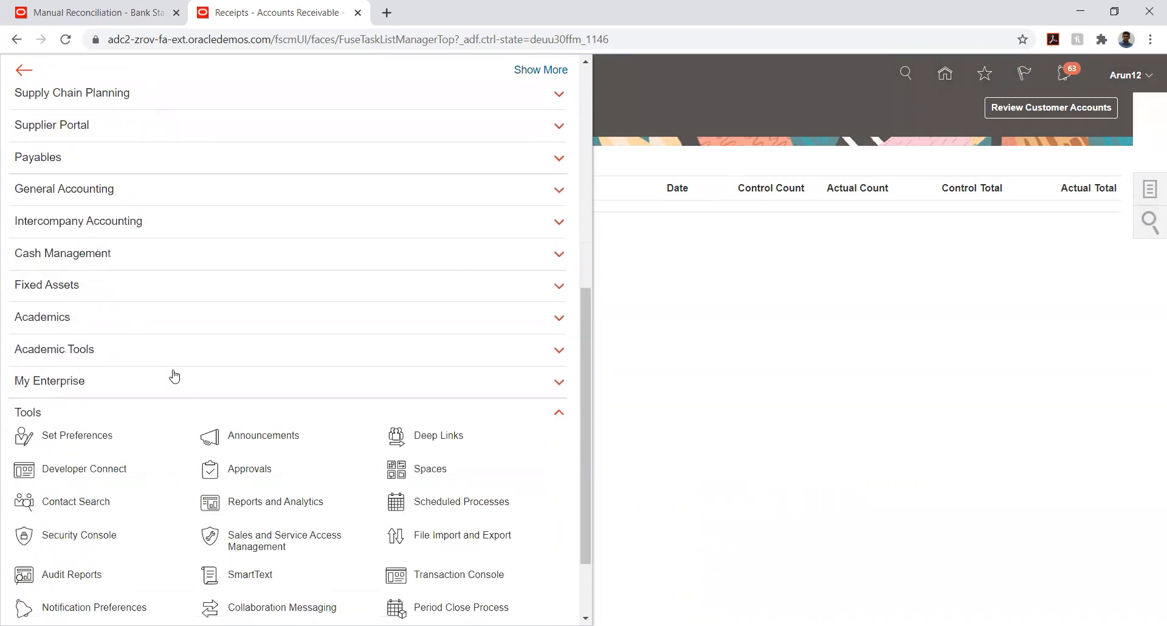
{"action": "left_click", "coordinate": [440, 406]}
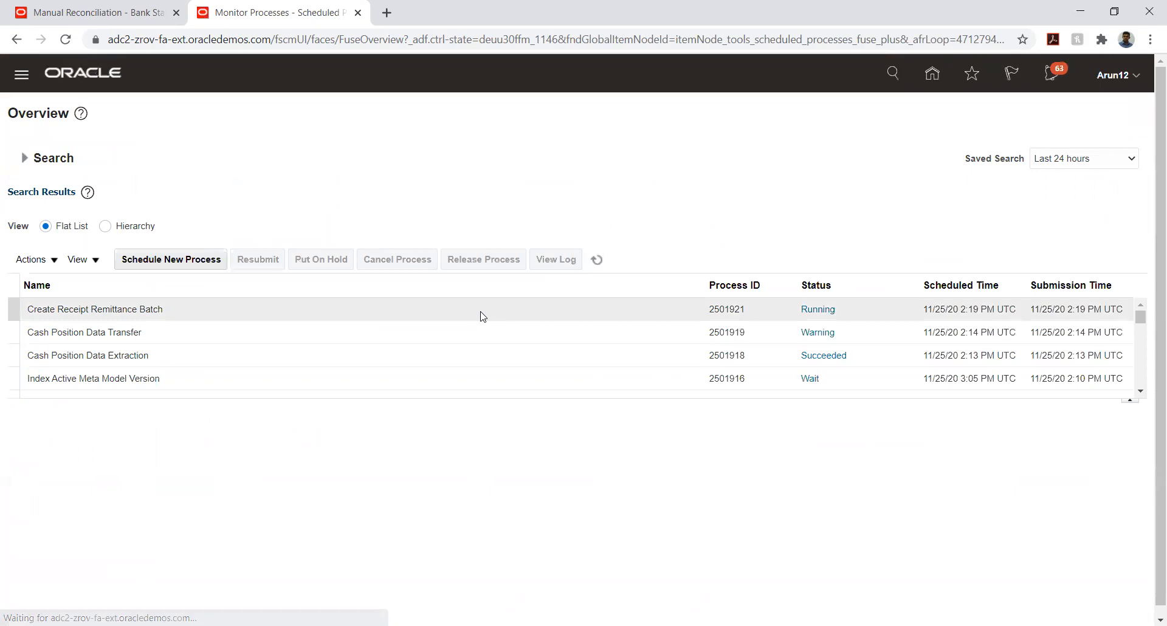
Refresh until both remittance batch processes show Succeeded, then return to the home page
{"action": "left_click", "coordinate": [599, 260]}
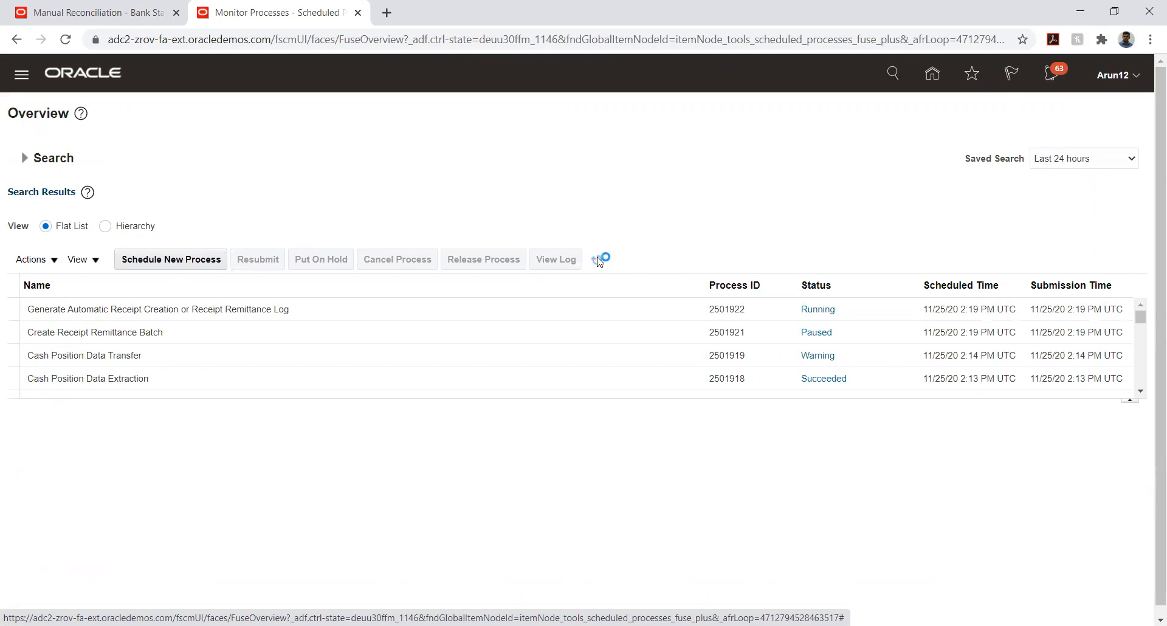
{"action": "left_click", "coordinate": [598, 260]}
{"action": "left_click", "coordinate": [597, 260]}
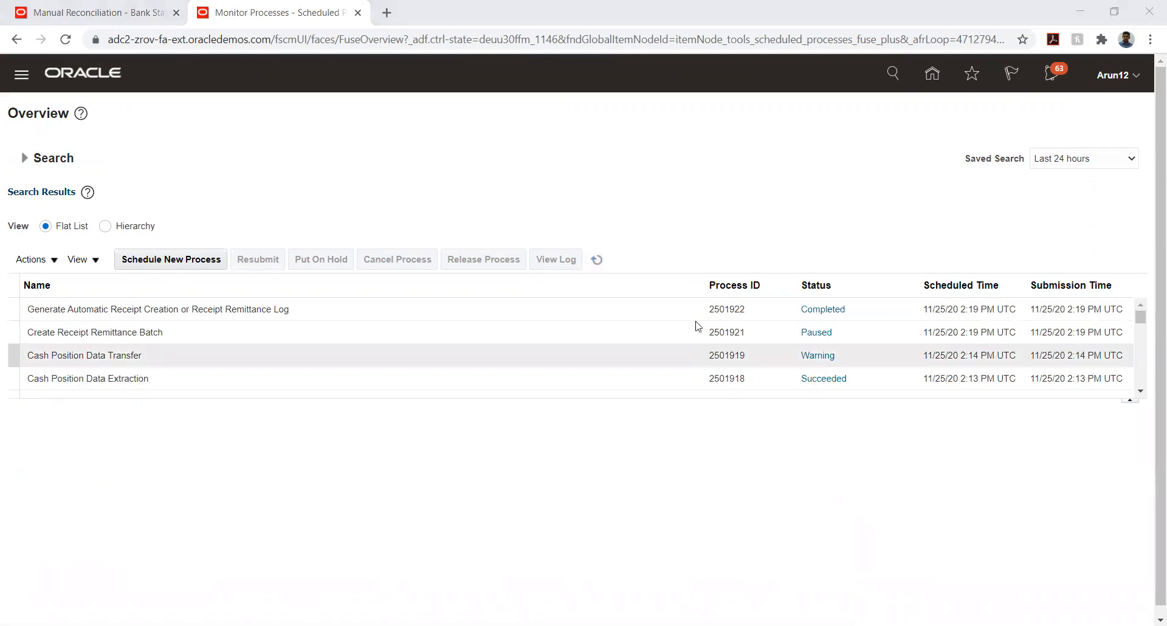
{"action": "left_click", "coordinate": [597, 259]}
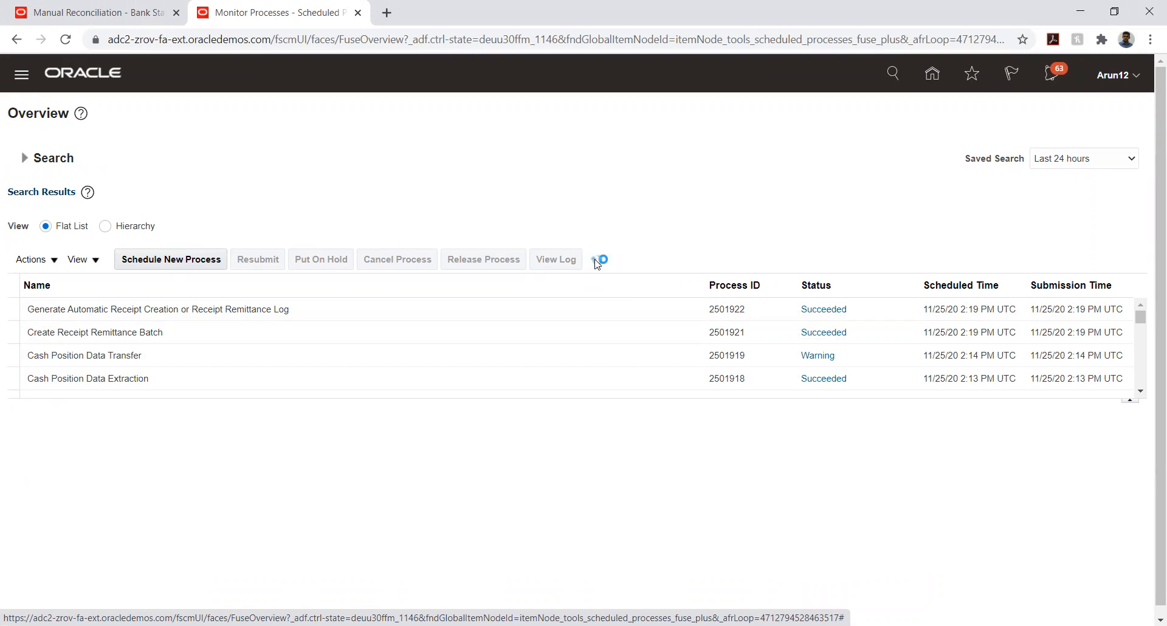
{"action": "left_click", "coordinate": [596, 261]}
{"action": "left_click", "coordinate": [933, 75]}
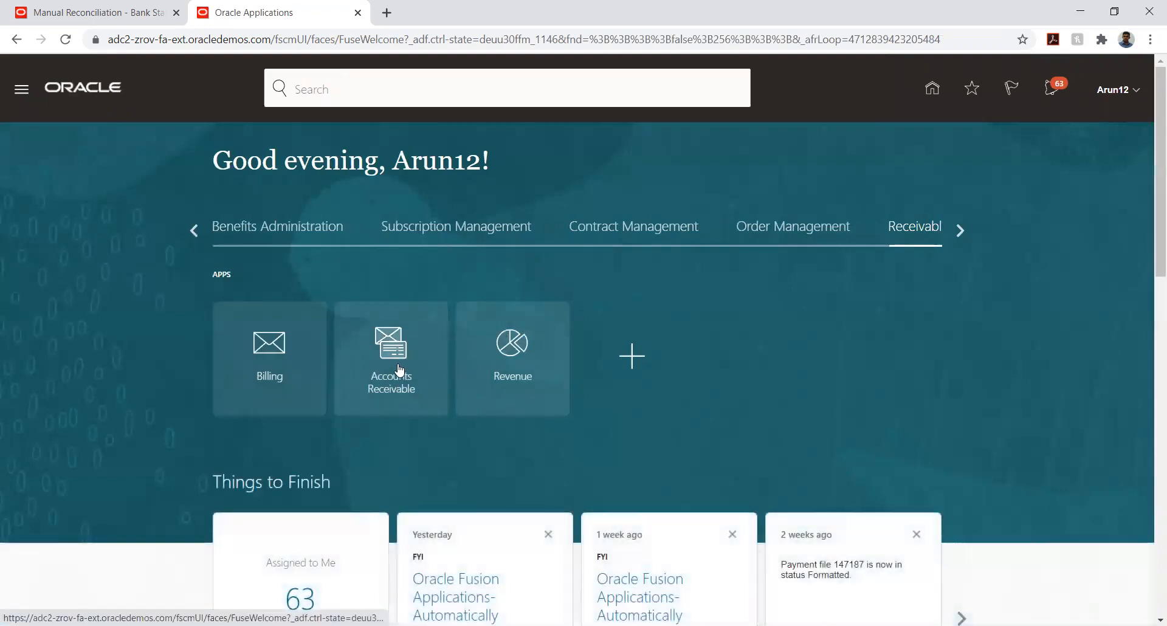
Search remittance batches for TATA_AUTO_03_BU, confirm batch 1001 shows Completed Approval, and exit
{"action": "left_click", "coordinate": [400, 352]}
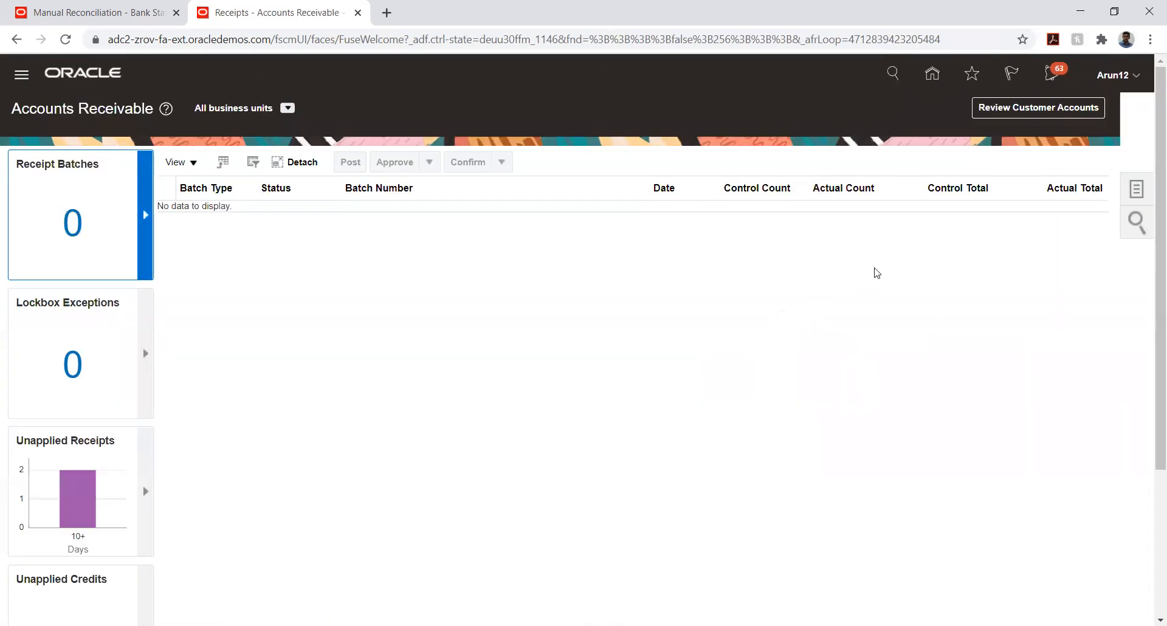
{"action": "left_click", "coordinate": [1134, 190]}
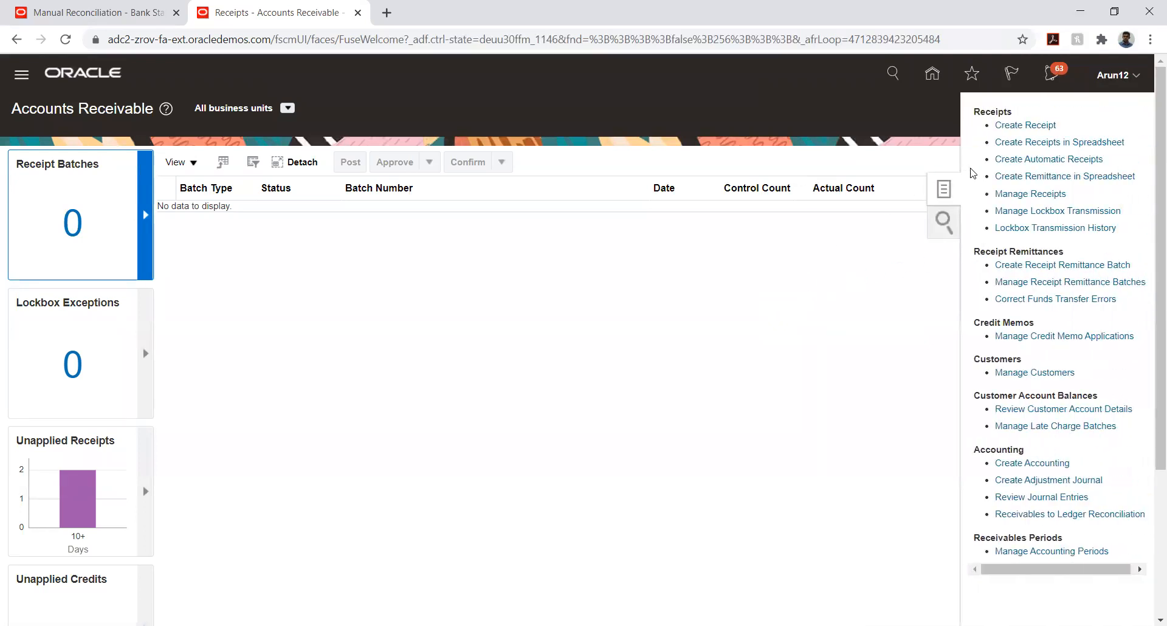
{"action": "left_click", "coordinate": [1024, 280]}
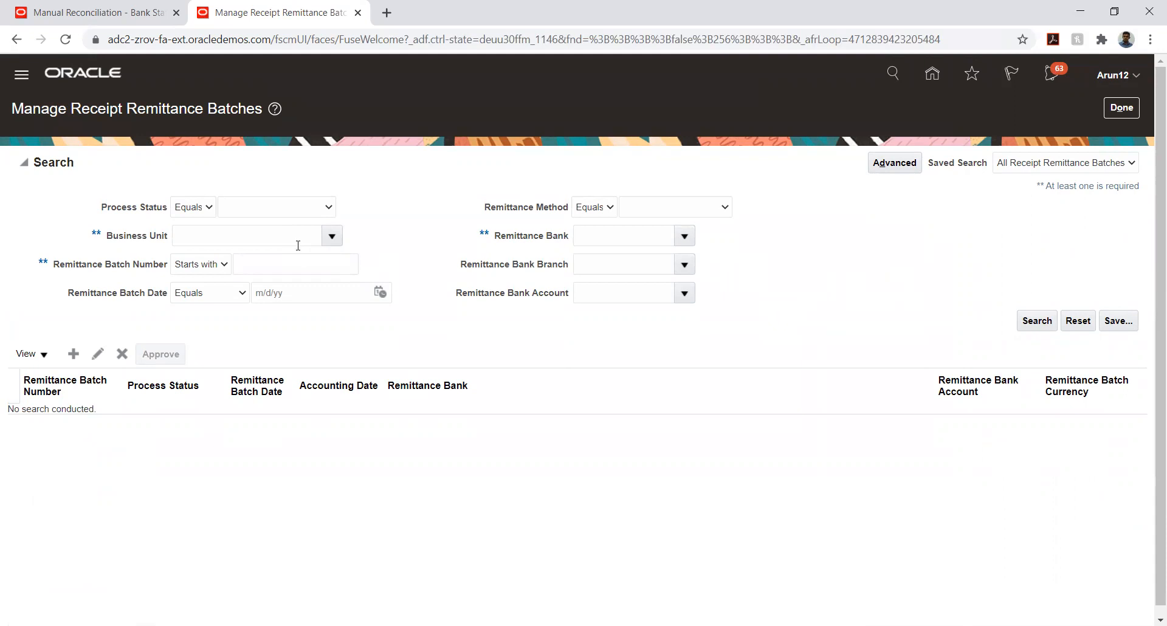
{"action": "left_click", "coordinate": [332, 240]}
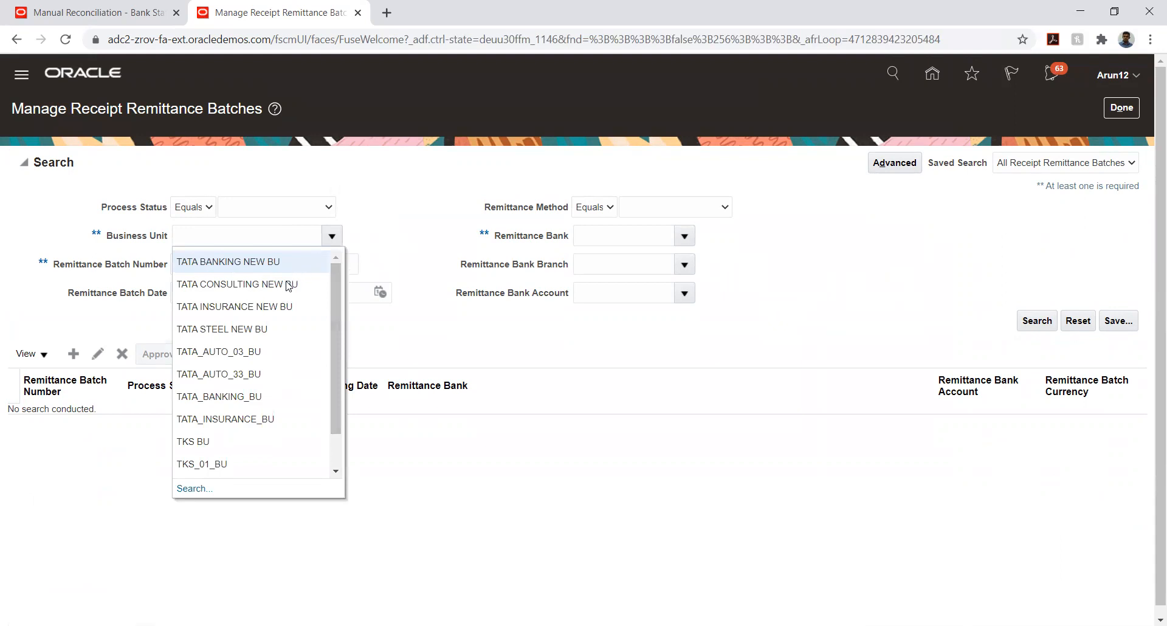
{"action": "left_click", "coordinate": [235, 351]}
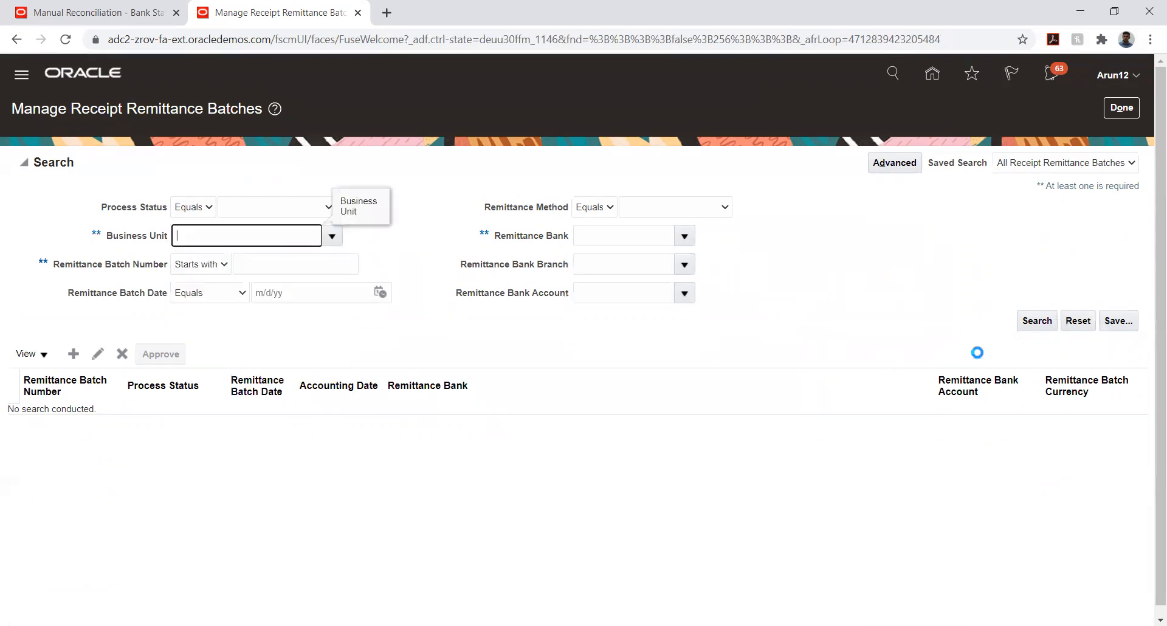
{"action": "left_click", "coordinate": [1033, 322]}
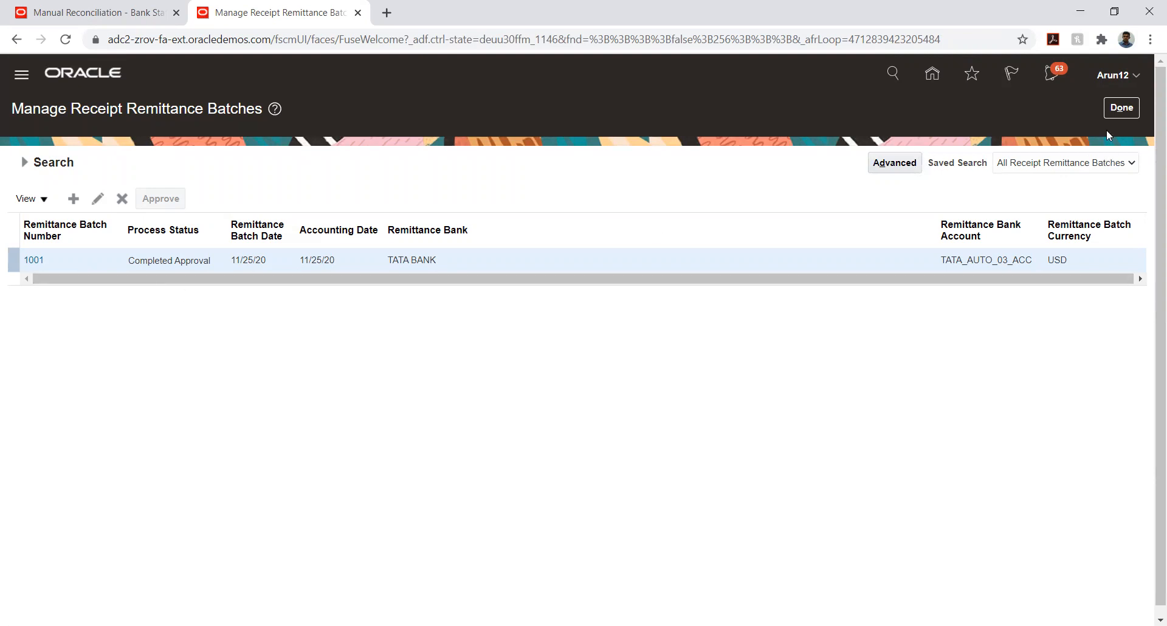
{"action": "left_click", "coordinate": [1120, 109]}
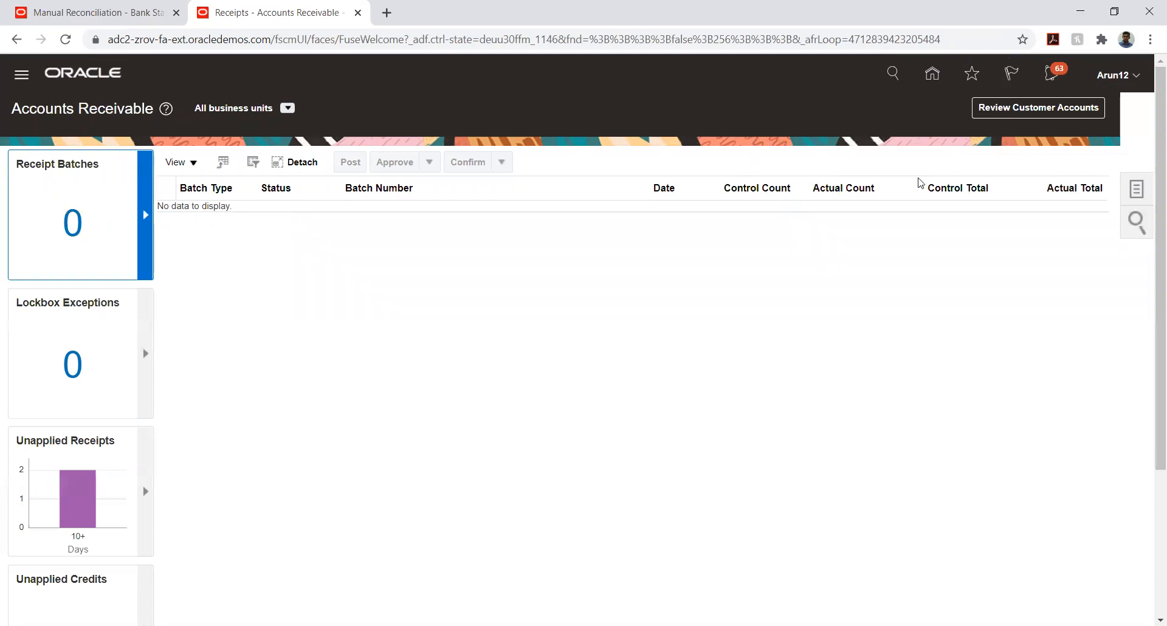
Find receipt 13 in Manage Receipts and open it, showing invoice 60767 applied
{"action": "left_click", "coordinate": [1139, 189]}
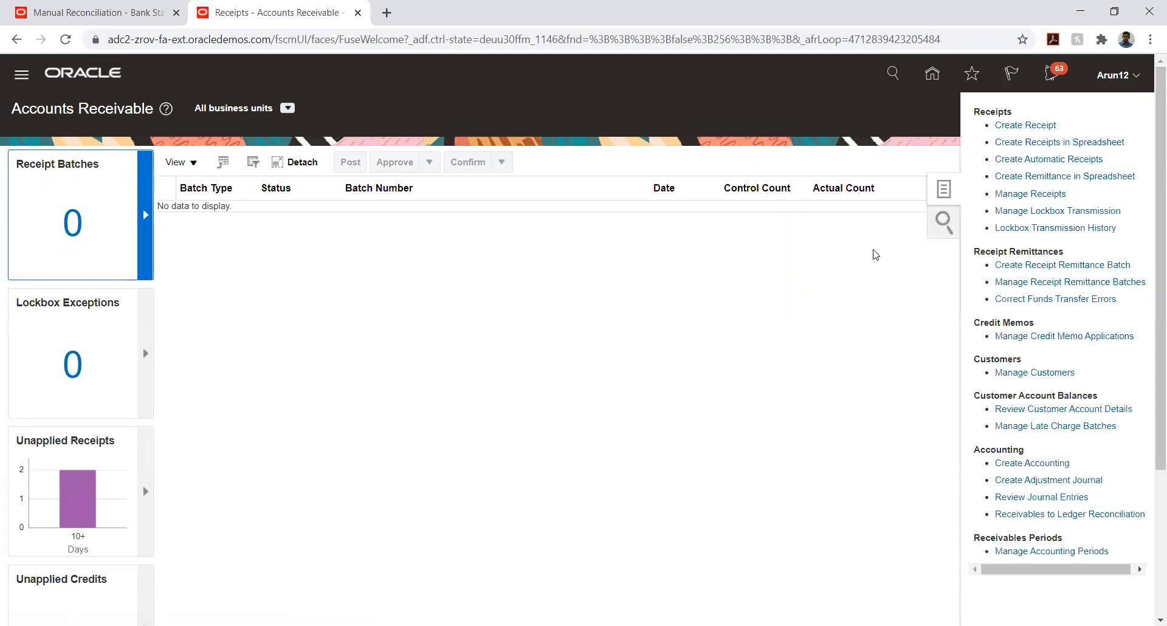
{"action": "left_click", "coordinate": [1031, 195]}
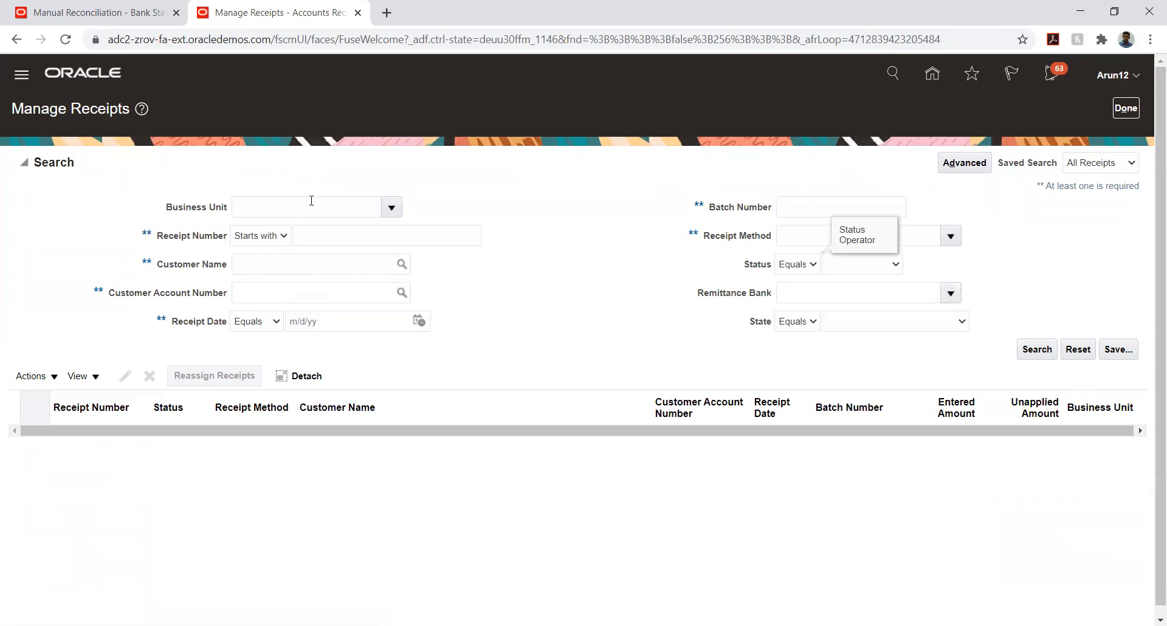
{"action": "left_click", "coordinate": [353, 238]}
{"action": "type", "text": "13"}
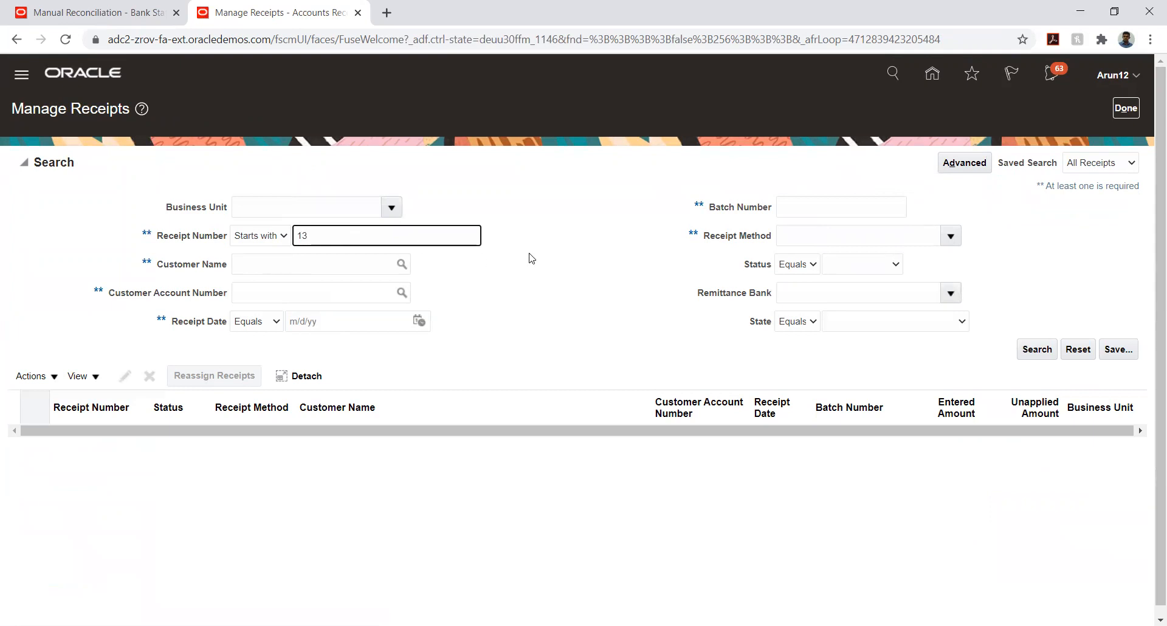
{"action": "key", "text": "Return"}
{"action": "left_click", "coordinate": [58, 259]}
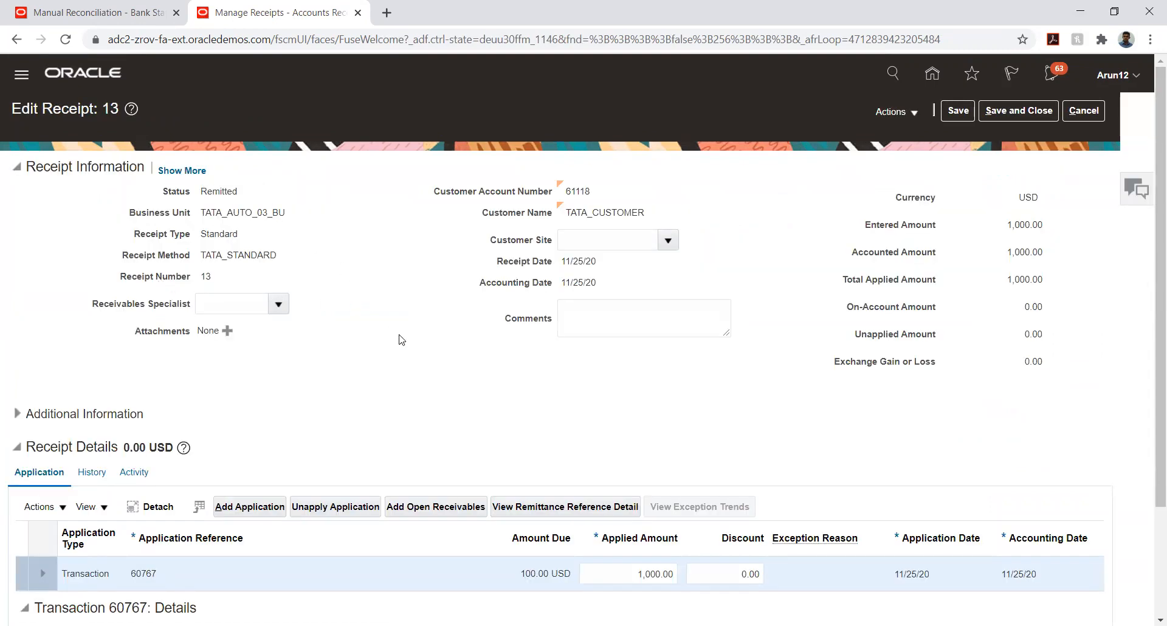
{"action": "scroll", "coordinate": [401, 342], "scroll_direction": "down", "scroll_amount": 3}
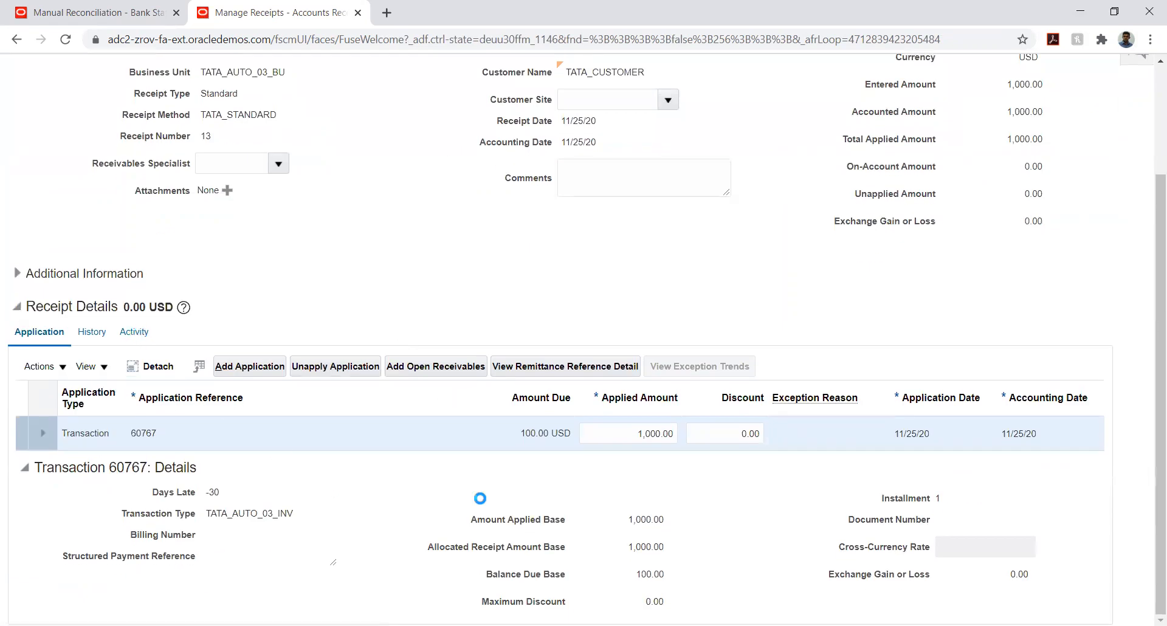
{"action": "scroll", "coordinate": [538, 364], "scroll_direction": "up", "scroll_amount": 3}
Create accounting for receipt 13 and review the 1,000.00 remitted cash debit to 03.10.1465.03
{"action": "left_click", "coordinate": [221, 191]}
{"action": "double_click", "coordinate": [220, 191]}
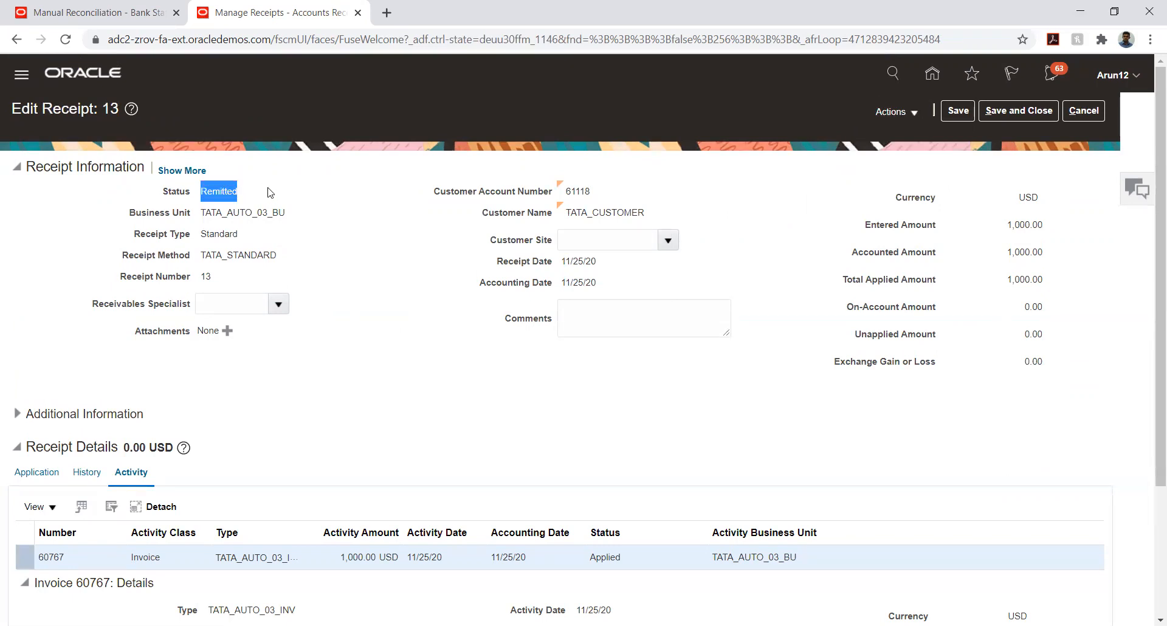
{"action": "left_click", "coordinate": [281, 238]}
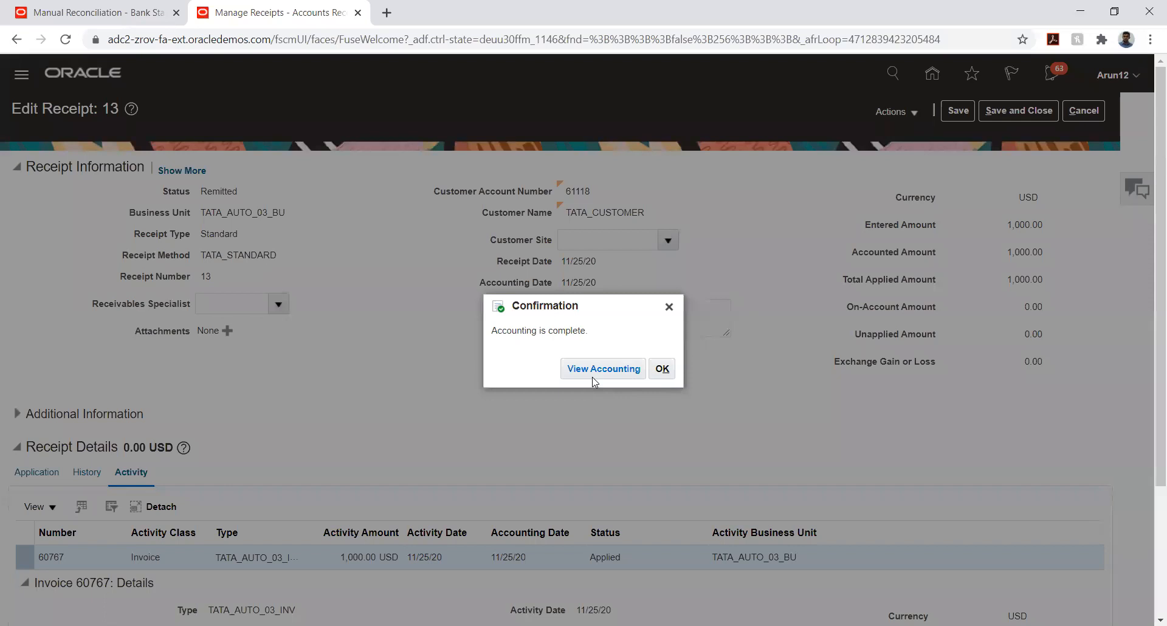
{"action": "left_click", "coordinate": [597, 373]}
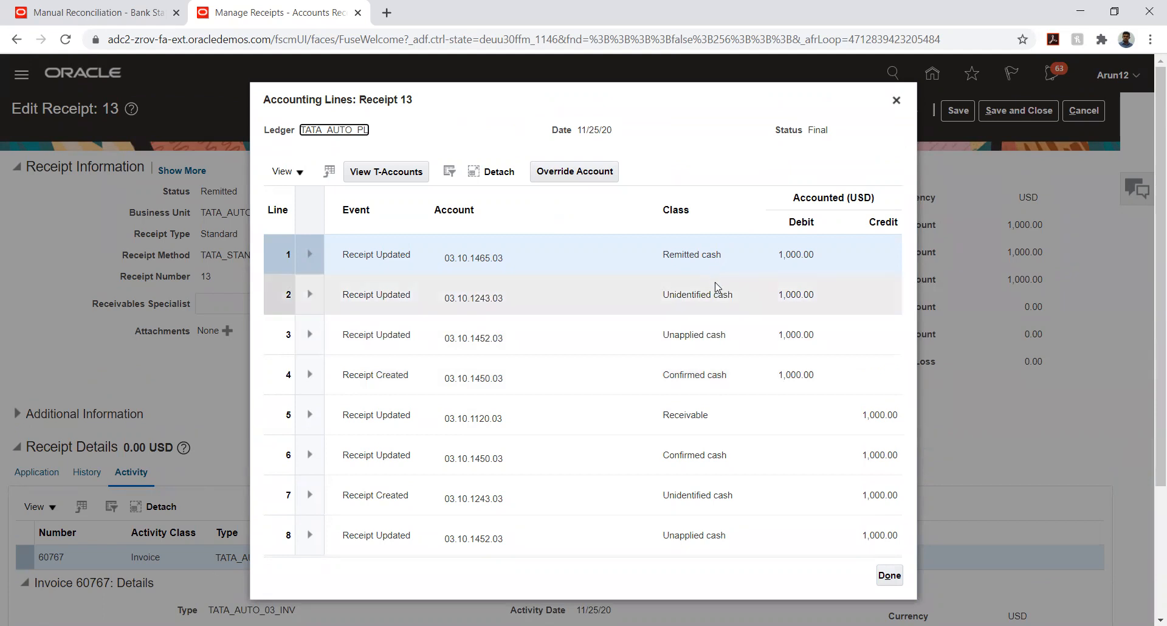
{"action": "left_click", "coordinate": [896, 100]}
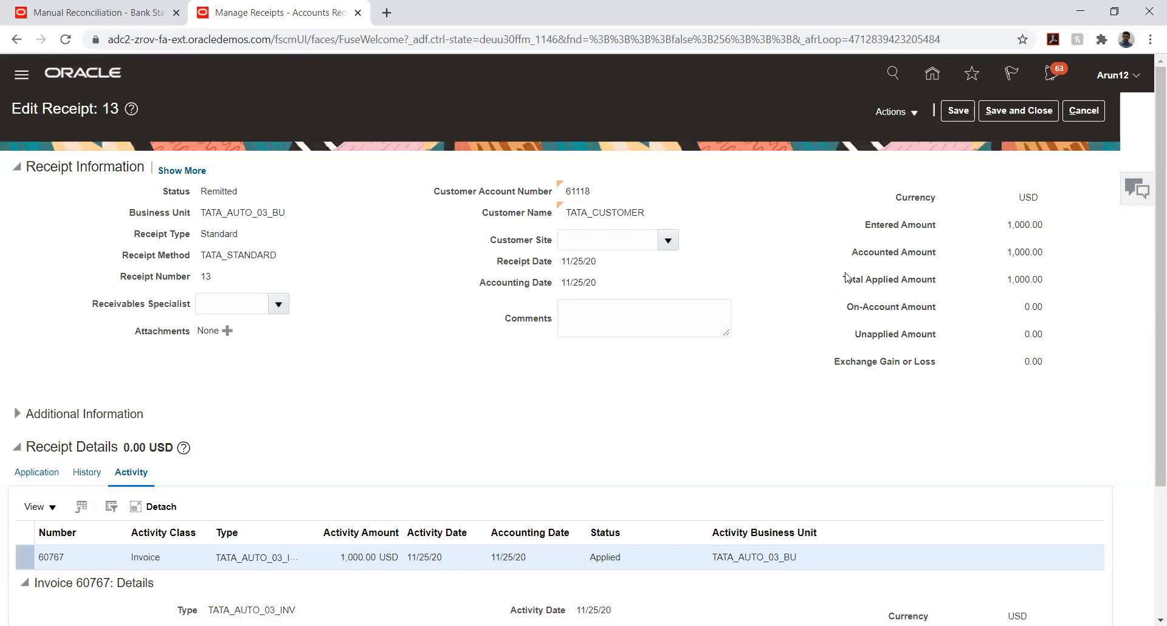
Save and close receipt 13, then leave Manage Receipts for the Receivables overview
{"action": "left_click", "coordinate": [996, 112]}
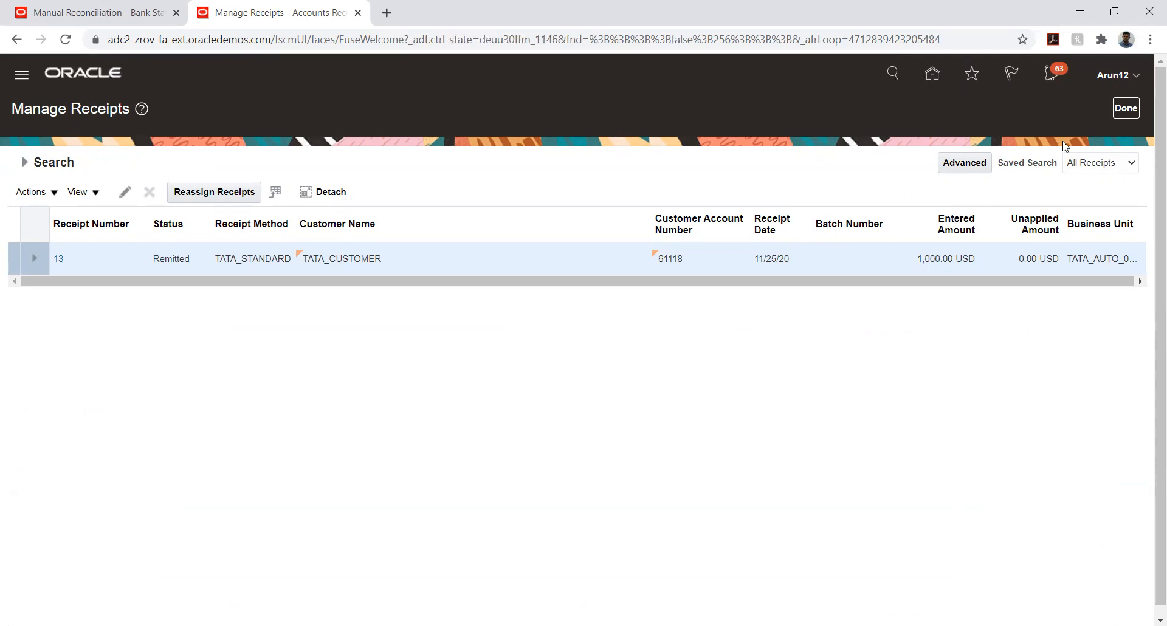
{"action": "left_click", "coordinate": [1118, 109]}
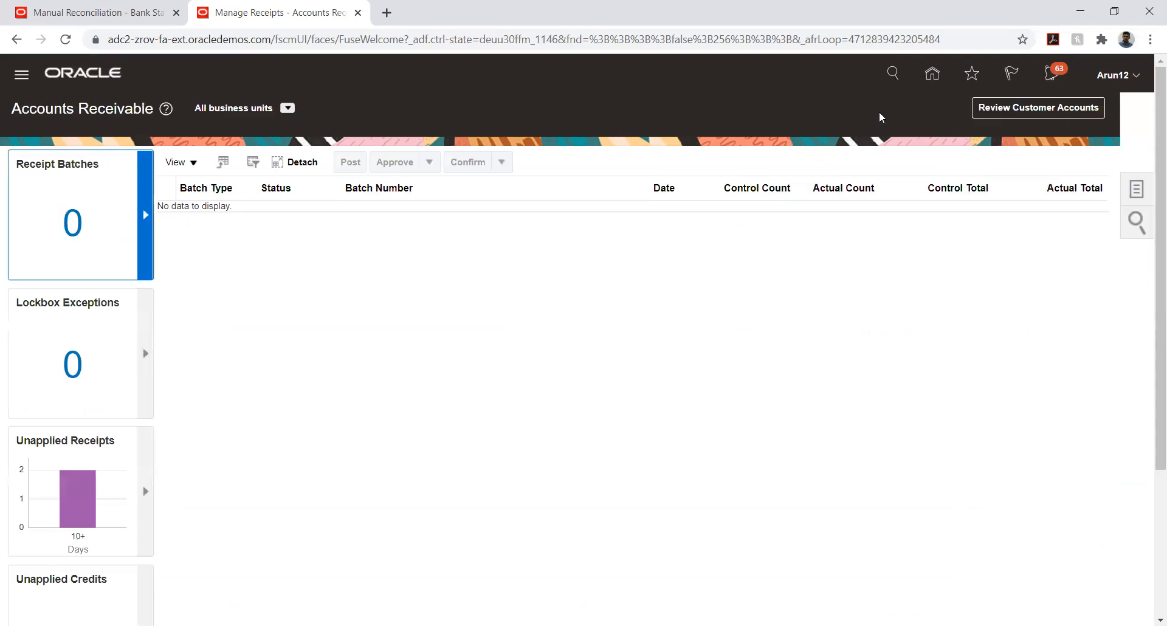
Switch to the Cash Management work area and close the earlier Manual Reconciliation page
{"action": "left_click", "coordinate": [933, 76]}
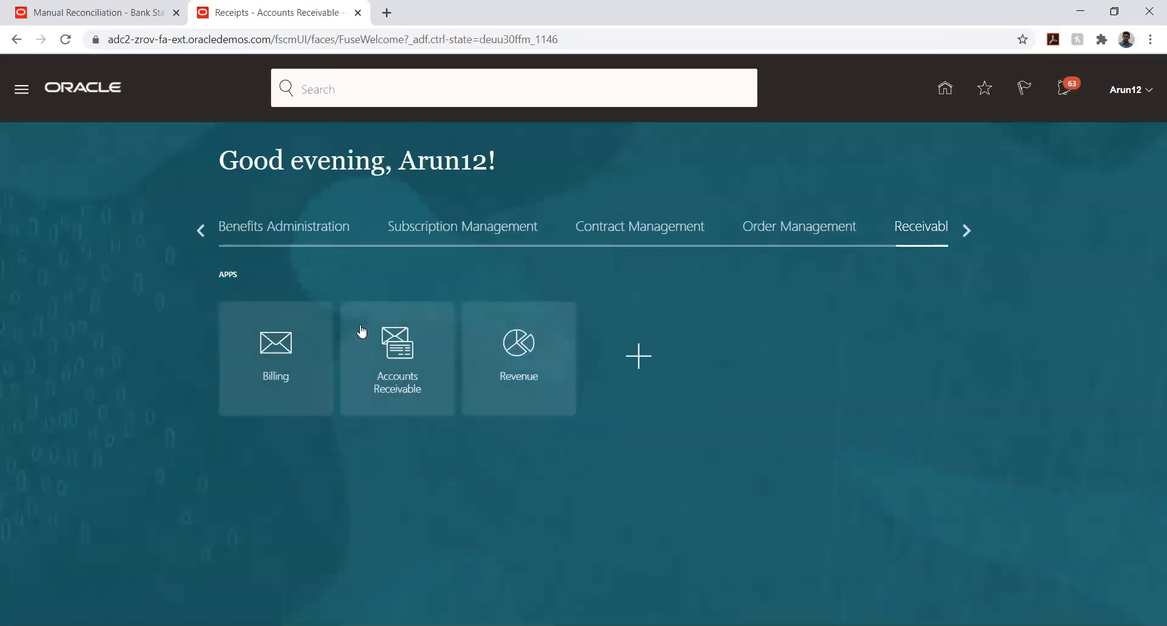
{"action": "left_click", "coordinate": [961, 230]}
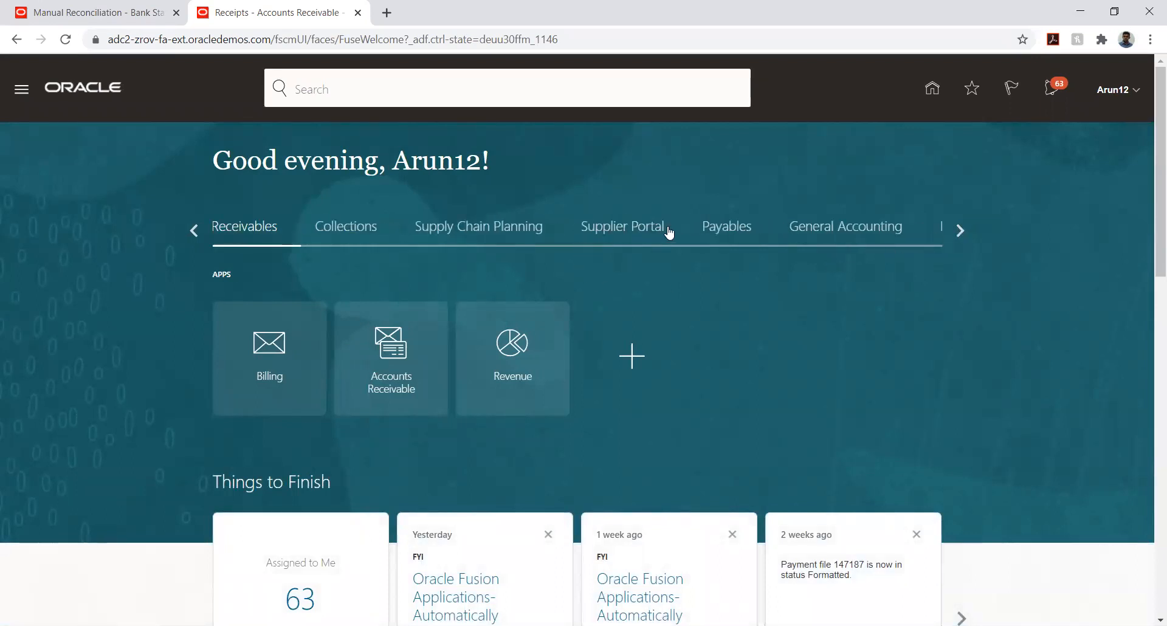
{"action": "left_click", "coordinate": [959, 231]}
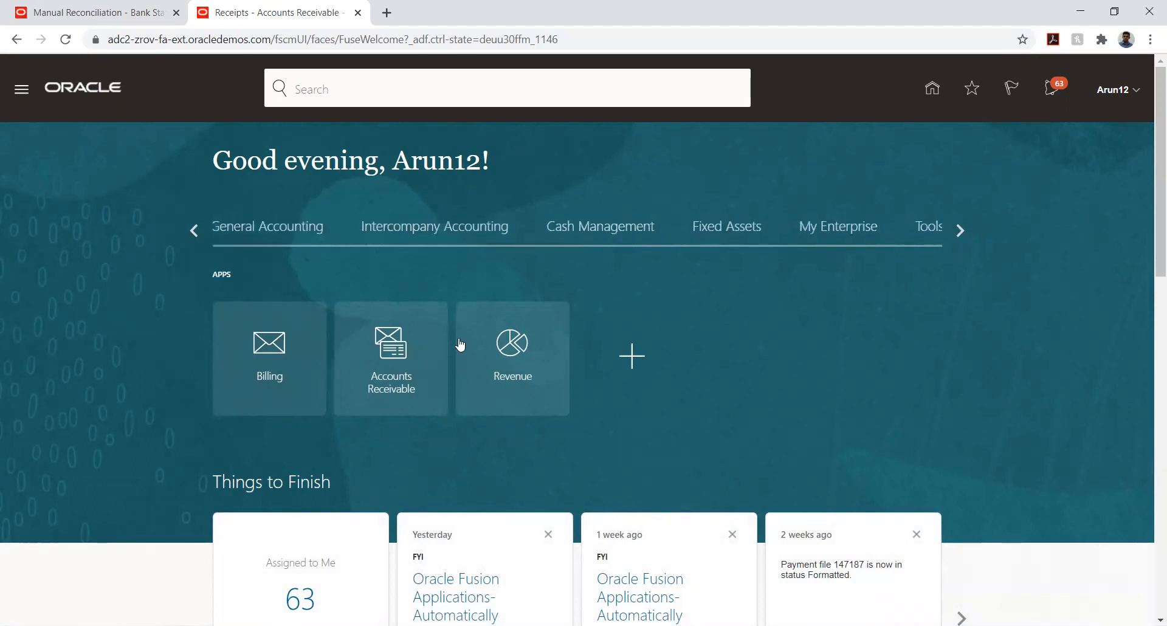
{"action": "left_click", "coordinate": [604, 228]}
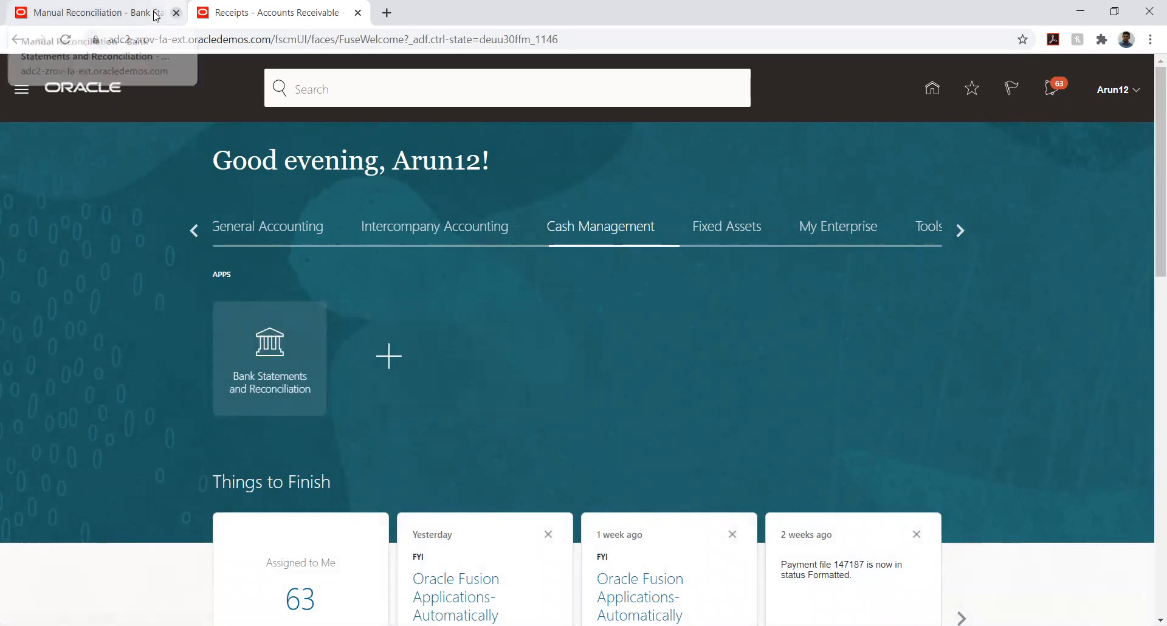
{"action": "left_click", "coordinate": [176, 13]}
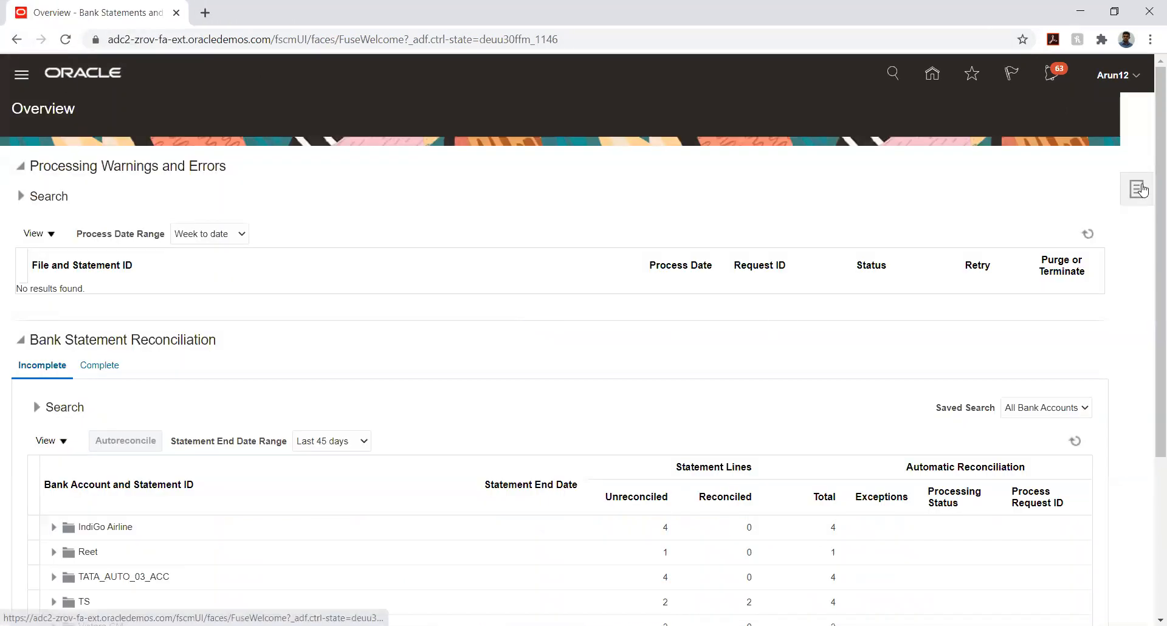
Start a new Manual Reconciliation and begin entering 'tata' as the bank account
{"action": "left_click", "coordinate": [1137, 189]}
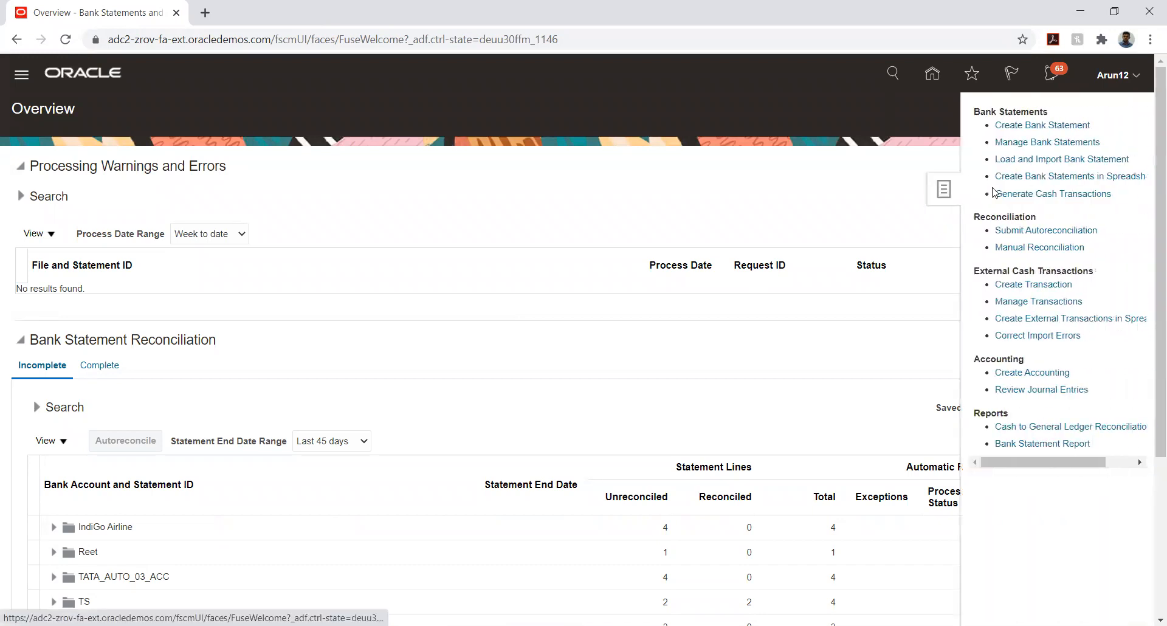
{"action": "left_click", "coordinate": [1015, 247]}
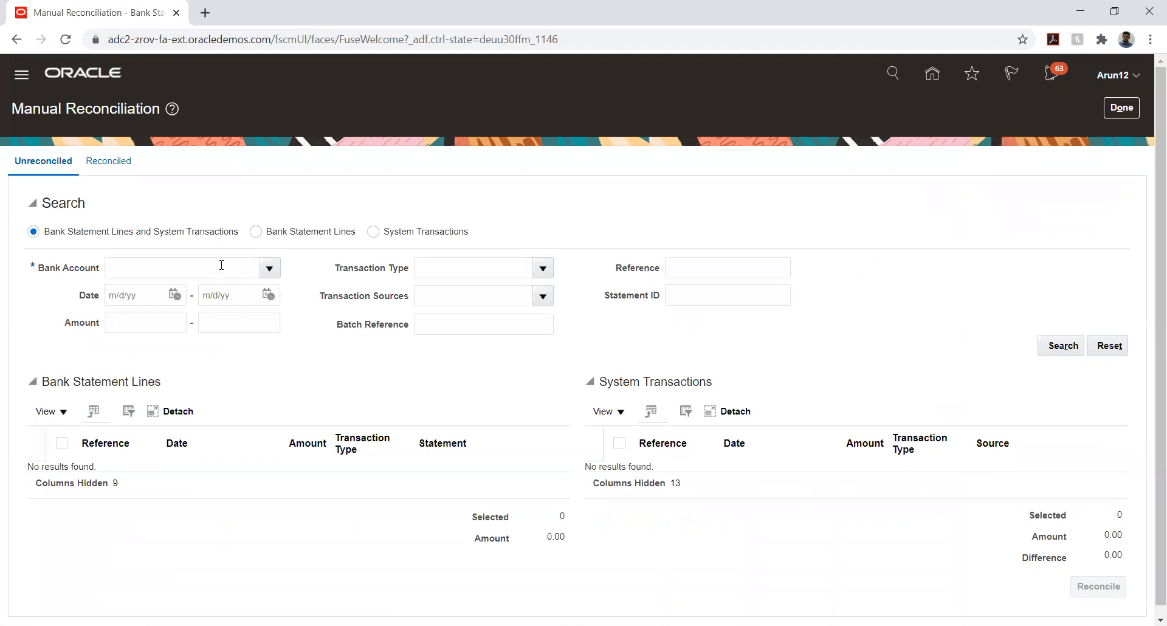
{"action": "left_click", "coordinate": [269, 268]}
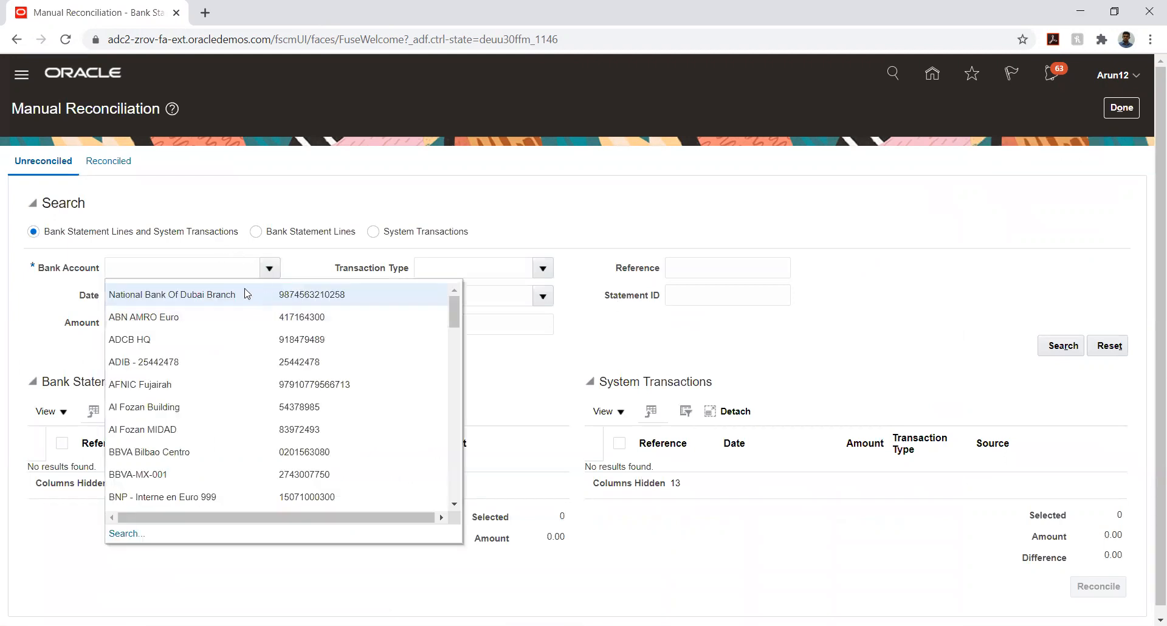
{"action": "left_click", "coordinate": [221, 267]}
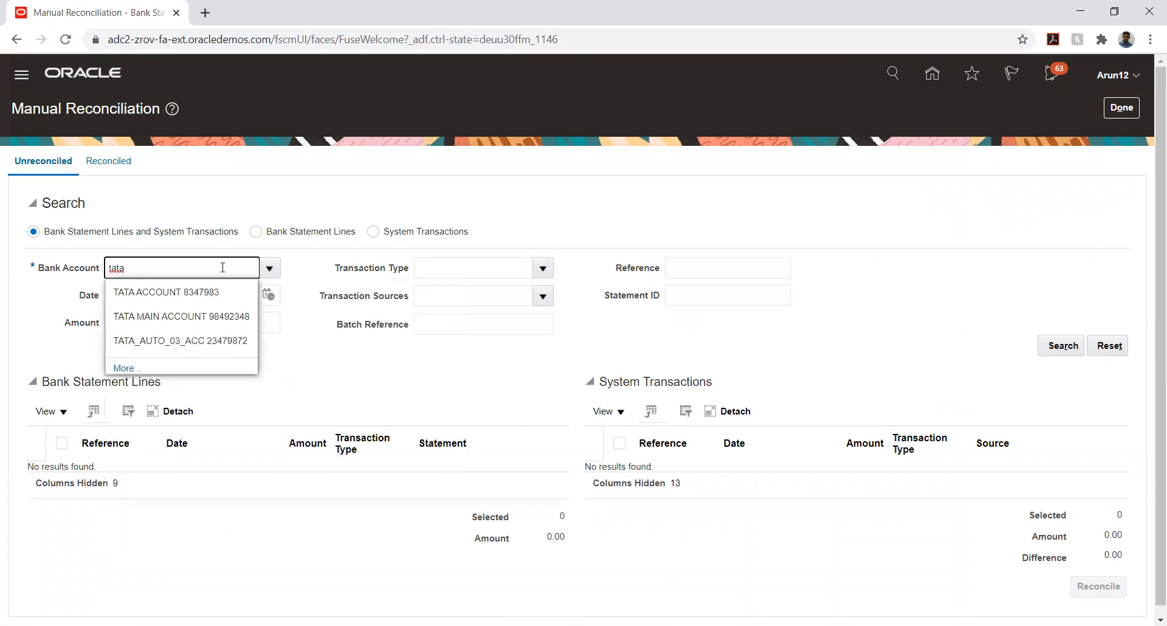
Search unreconciled items for bank account TATA_AUTO_03_ACC dated 11/1/20 to 11/25/20
{"action": "left_click", "coordinate": [185, 338]}
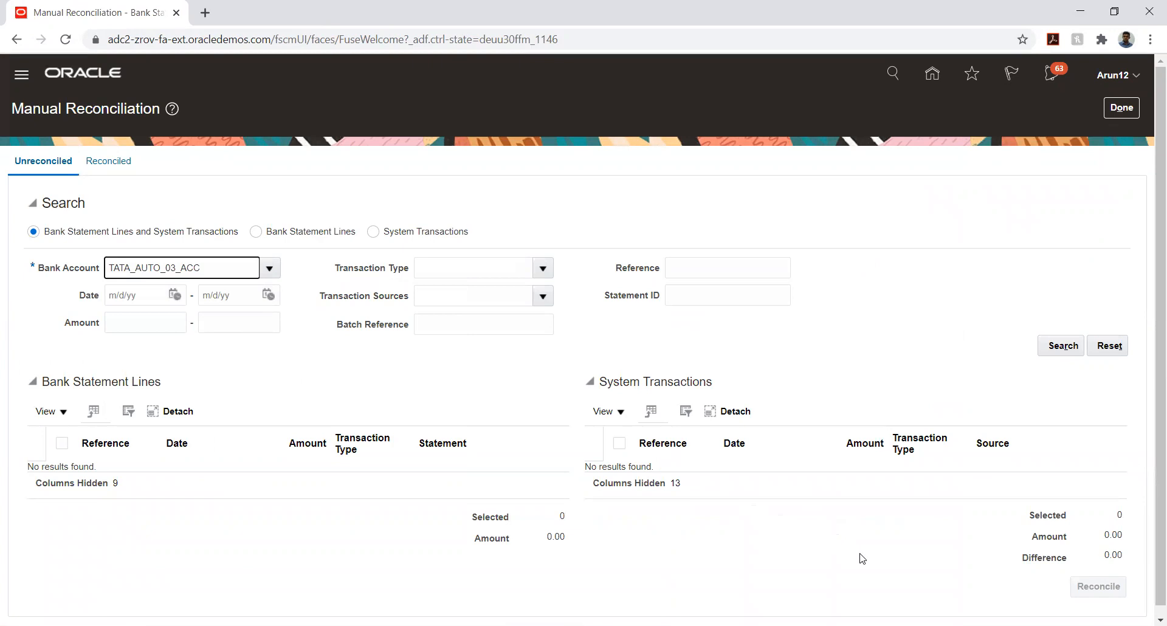
{"action": "left_click", "coordinate": [174, 295]}
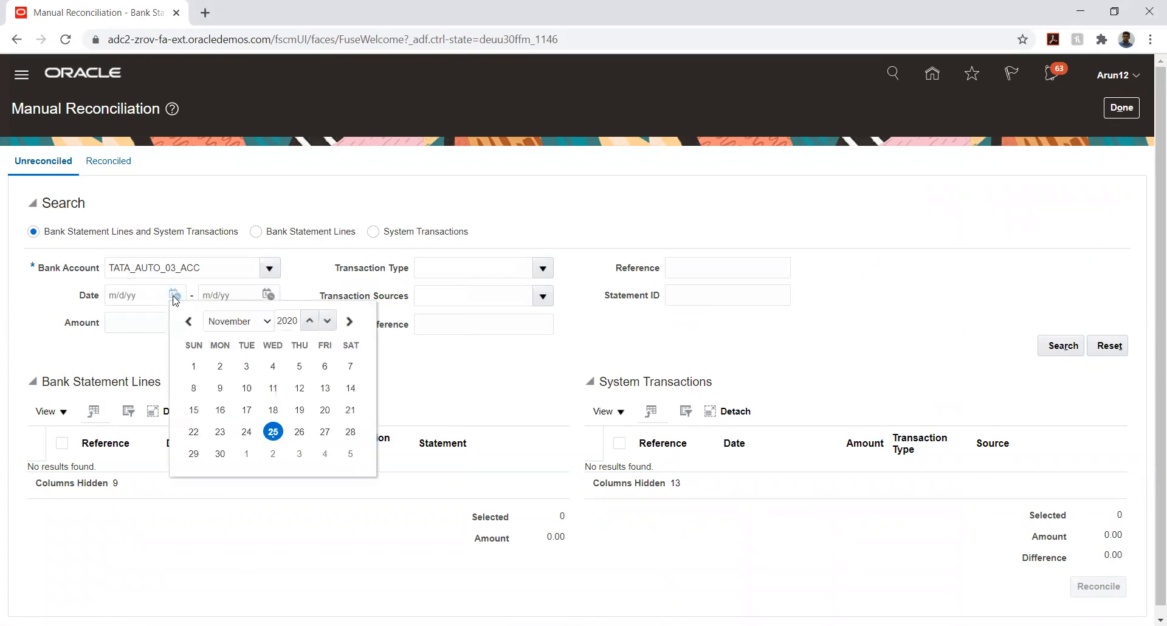
{"action": "left_click", "coordinate": [194, 366]}
{"action": "left_click", "coordinate": [268, 295]}
{"action": "left_click", "coordinate": [366, 432]}
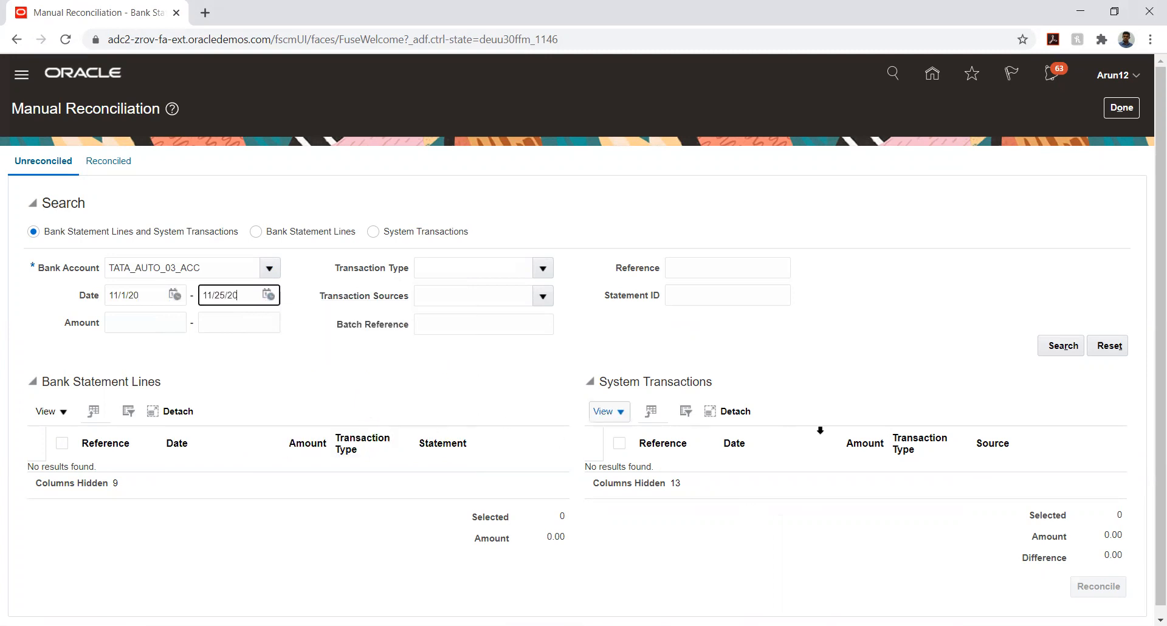
{"action": "left_click", "coordinate": [1062, 347]}
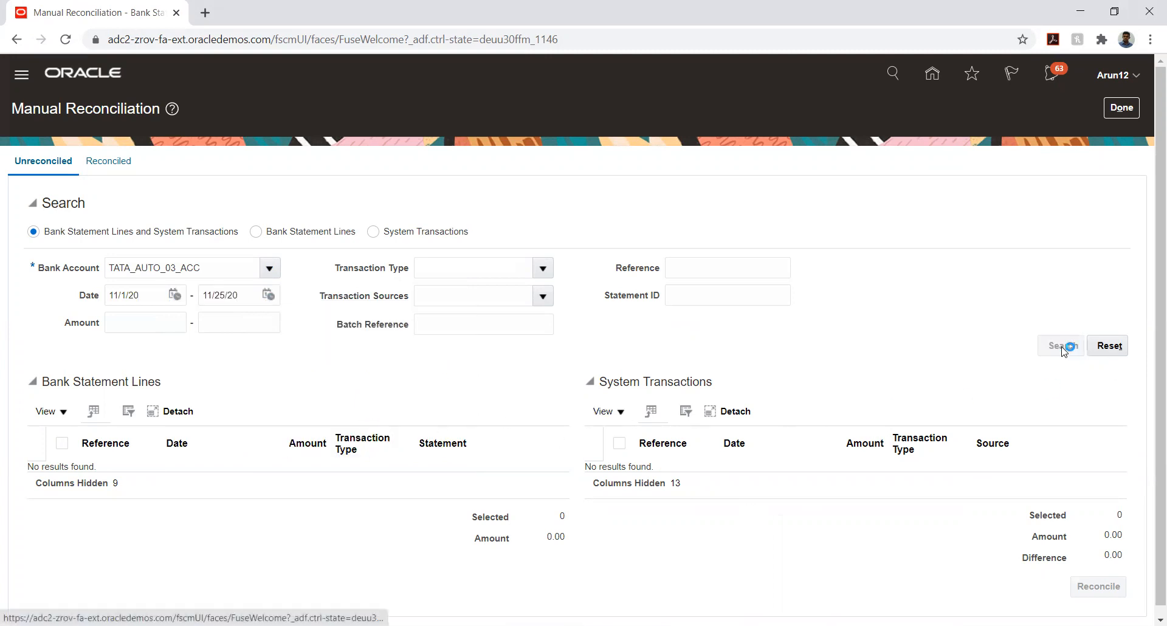
Review the four statement 120923 lines and Receivables transactions 13 and 12
{"action": "scroll", "coordinate": [617, 380], "scroll_direction": "down", "scroll_amount": 3}
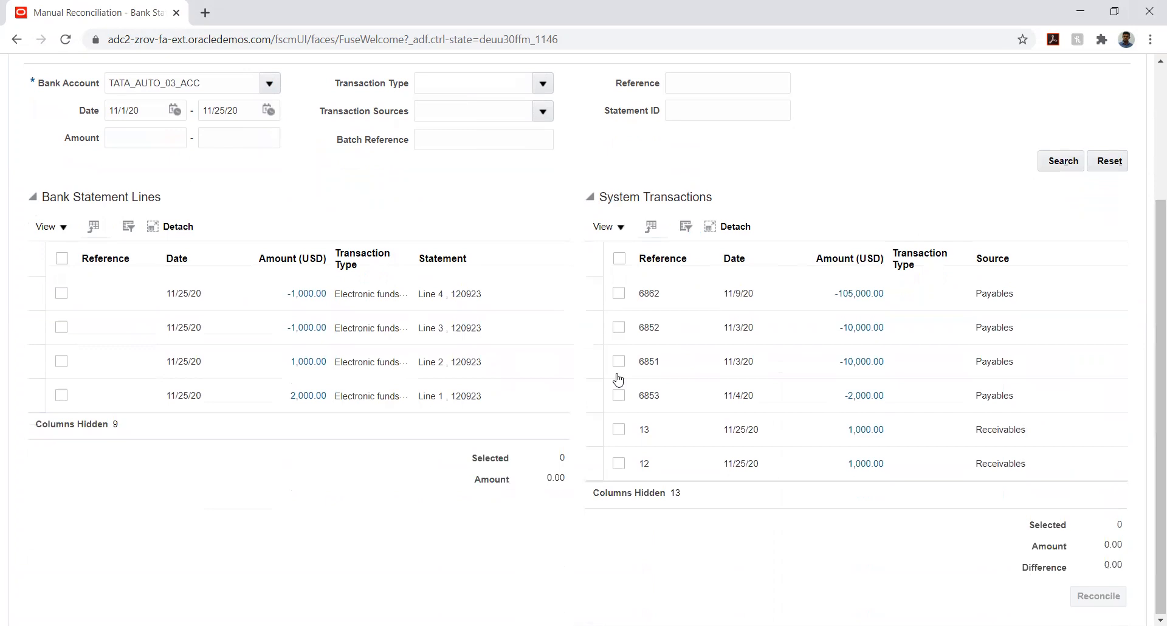
{"action": "left_click", "coordinate": [656, 436]}
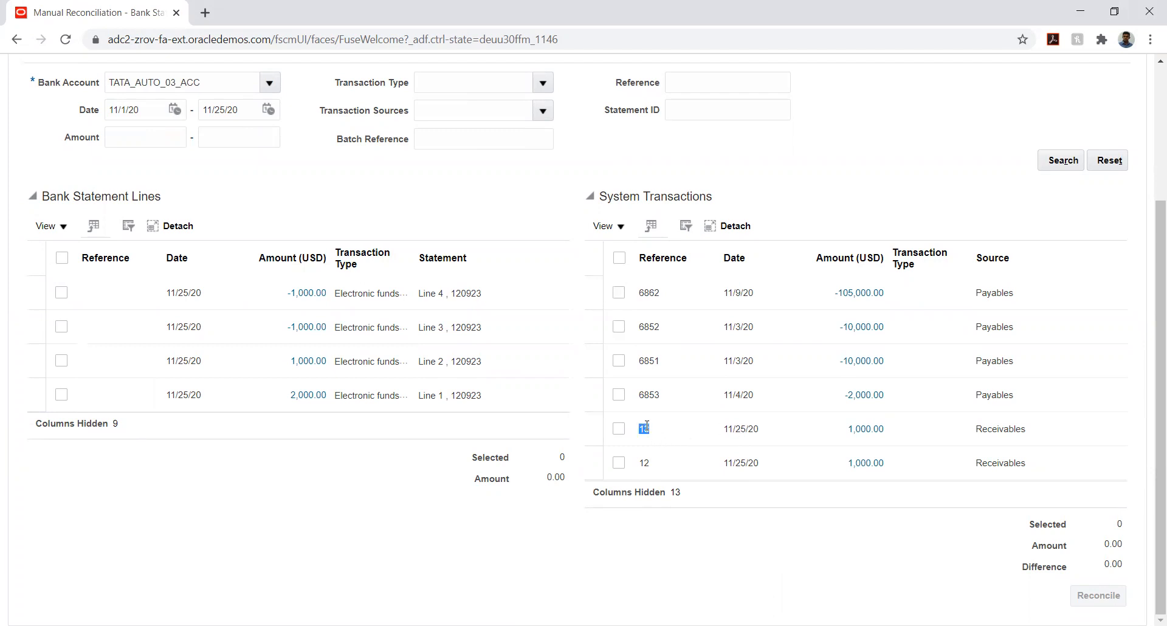
{"action": "left_click", "coordinate": [666, 438]}
{"action": "scroll", "coordinate": [516, 475], "scroll_direction": "up", "scroll_amount": 3}
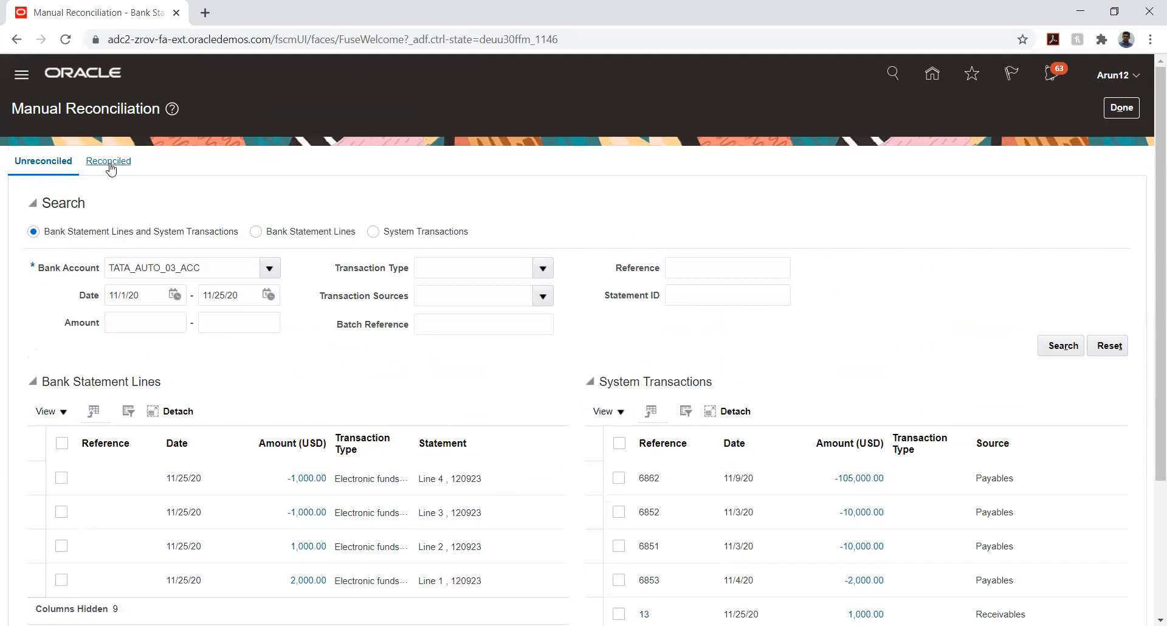
{"action": "scroll", "coordinate": [264, 371], "scroll_direction": "down", "scroll_amount": 3}
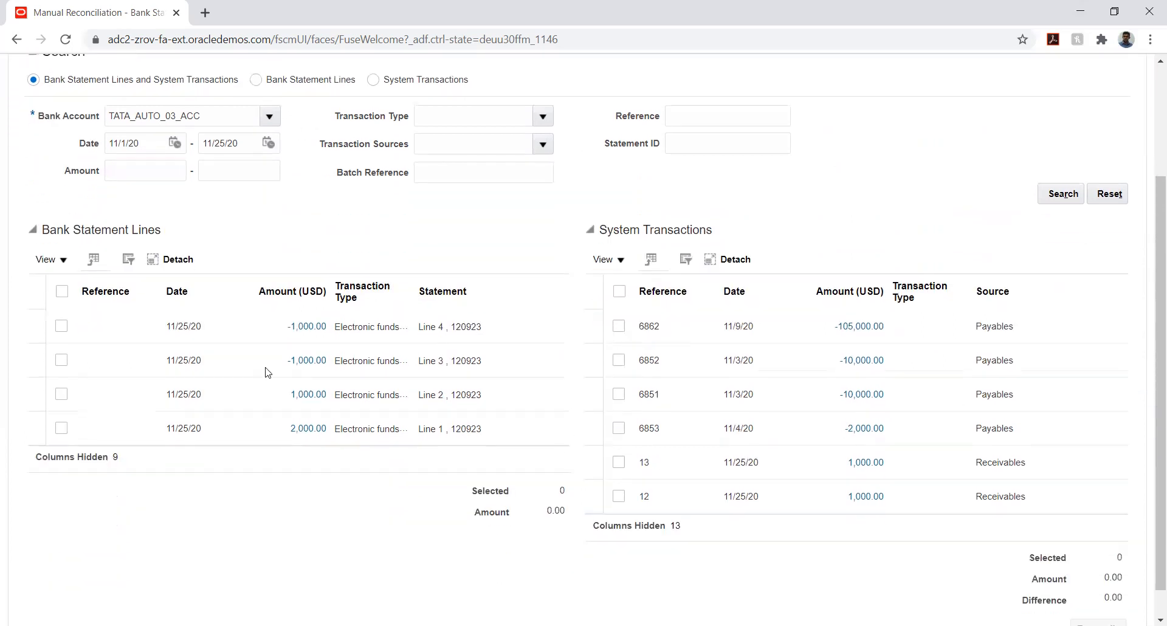
Match statement Line 1 (2,000.00) with system transactions 12 and 13 and reconcile them
{"action": "left_click", "coordinate": [61, 428]}
{"action": "left_click", "coordinate": [619, 496]}
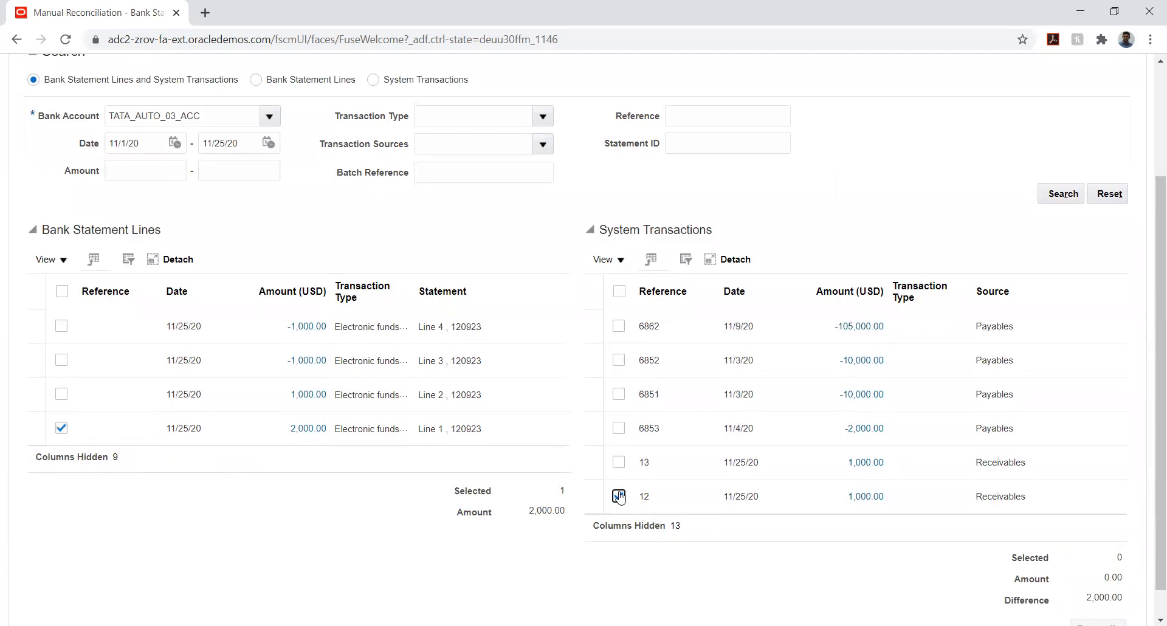
{"action": "left_click", "coordinate": [619, 465]}
{"action": "scroll", "coordinate": [1045, 249], "scroll_direction": "down", "scroll_amount": 1}
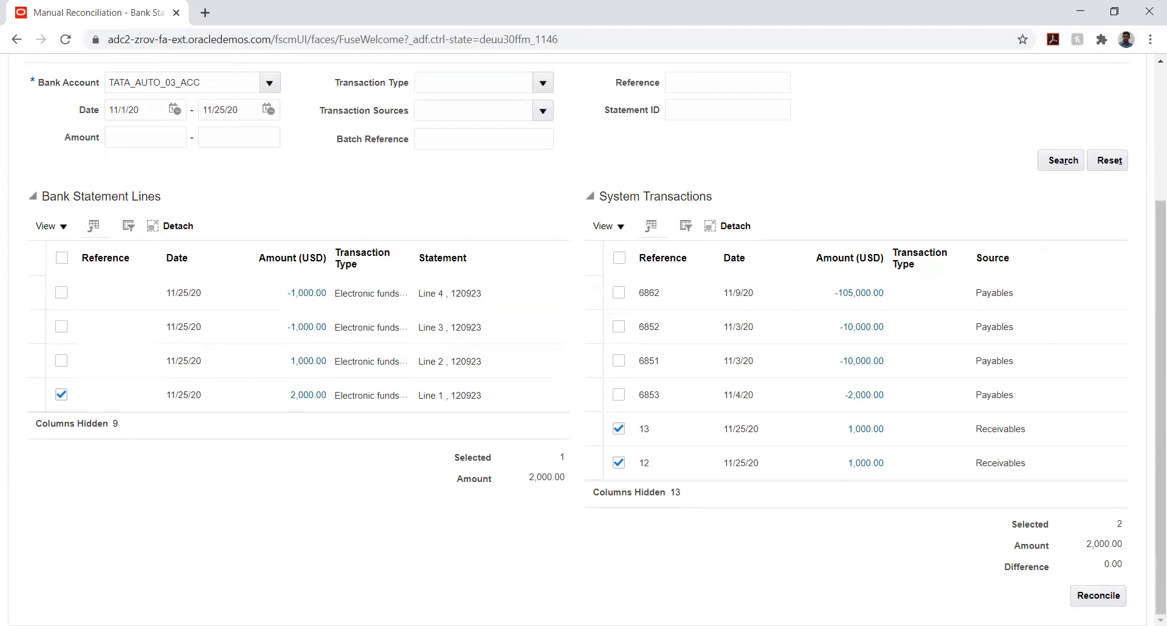
{"action": "left_click", "coordinate": [1100, 596]}
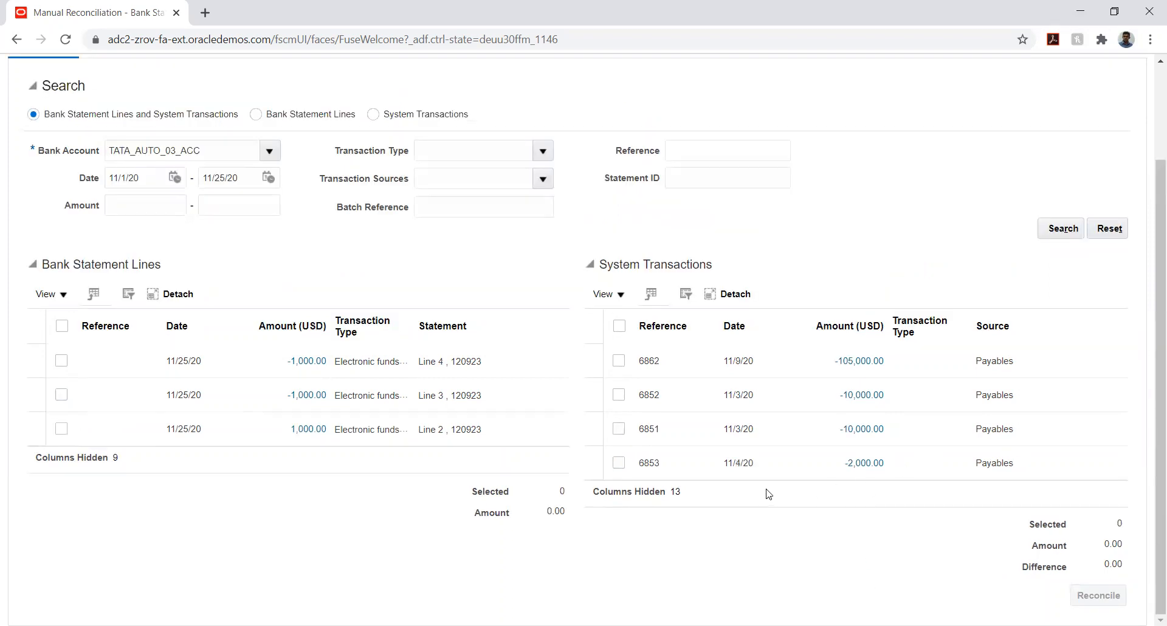
{"action": "scroll", "coordinate": [480, 516], "scroll_direction": "up", "scroll_amount": 2}
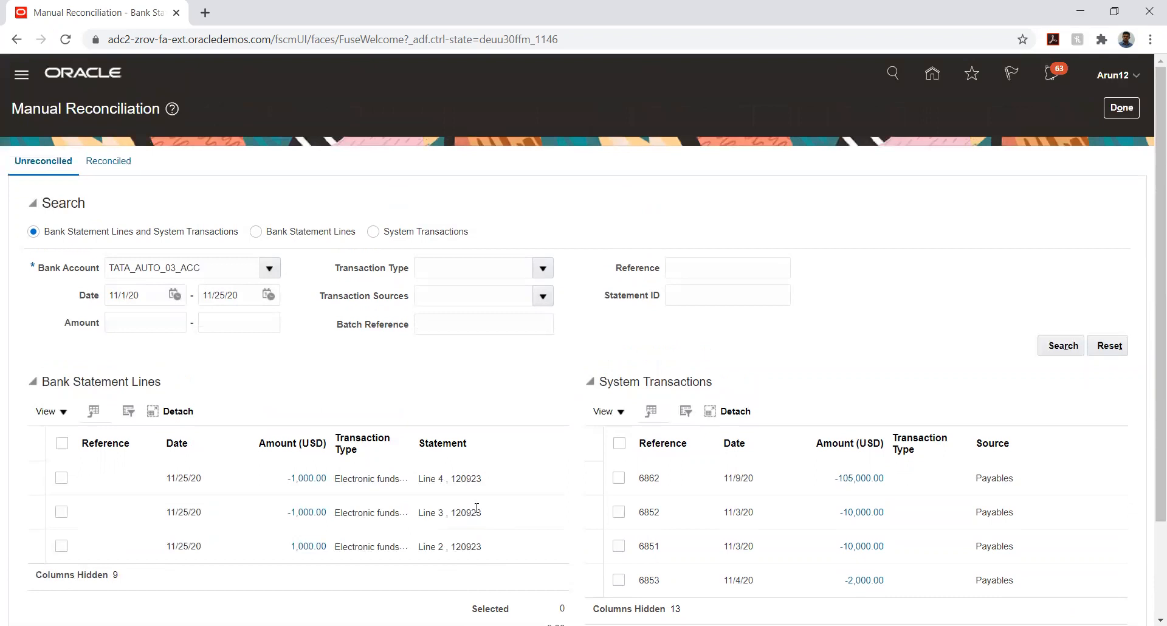
Check Group 1 on the Reconciled tab, then close Manual Reconciliation to the Overview
{"action": "left_click", "coordinate": [97, 164]}
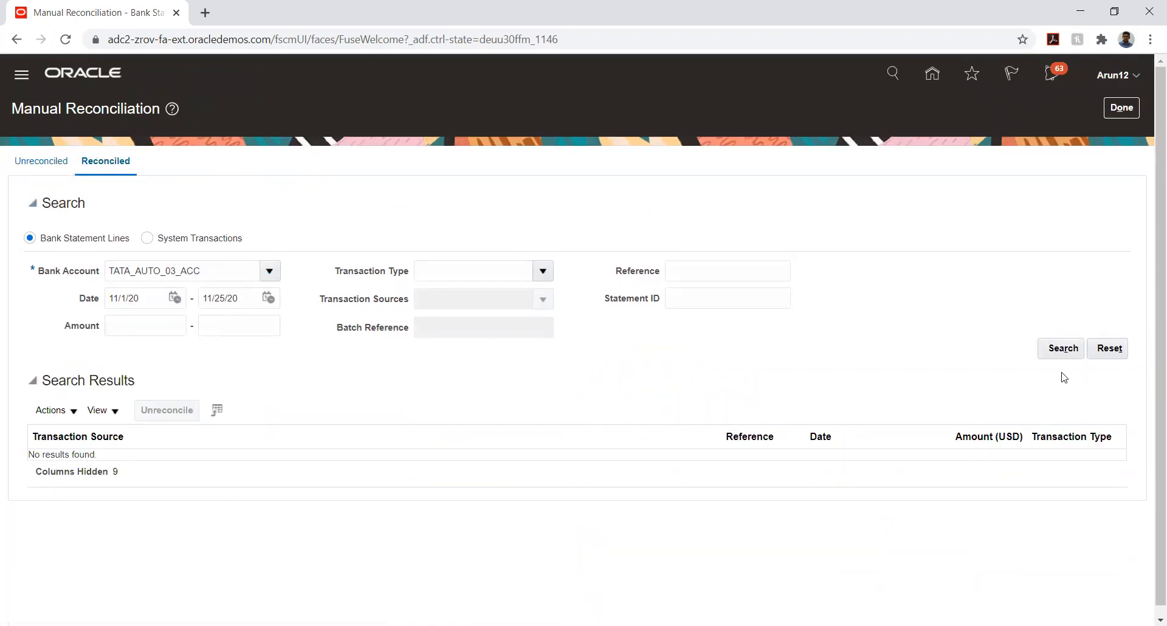
{"action": "left_click", "coordinate": [1061, 349]}
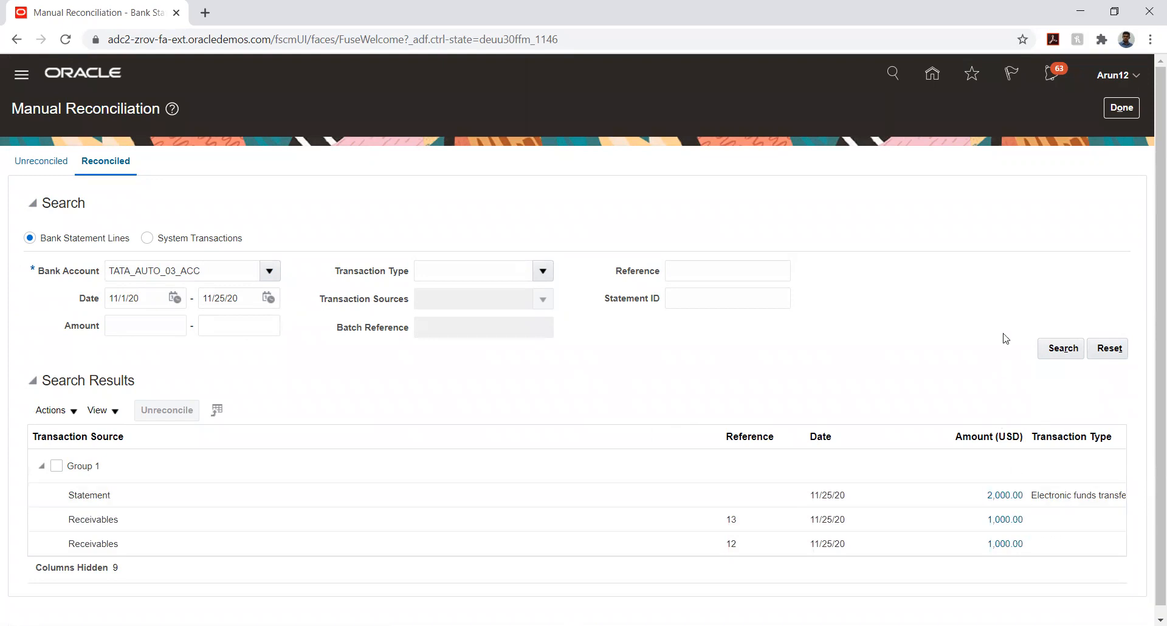
{"action": "left_click", "coordinate": [1121, 109]}
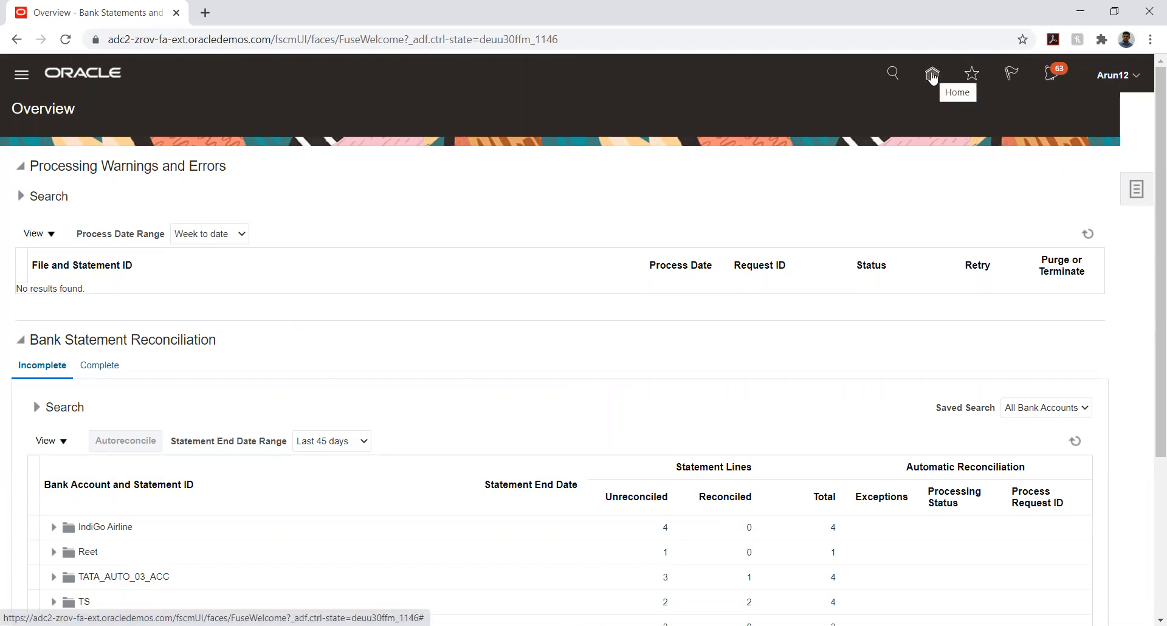
Start the Create Accounting process with Cash Management as the subledger application
{"action": "left_click", "coordinate": [1145, 192]}
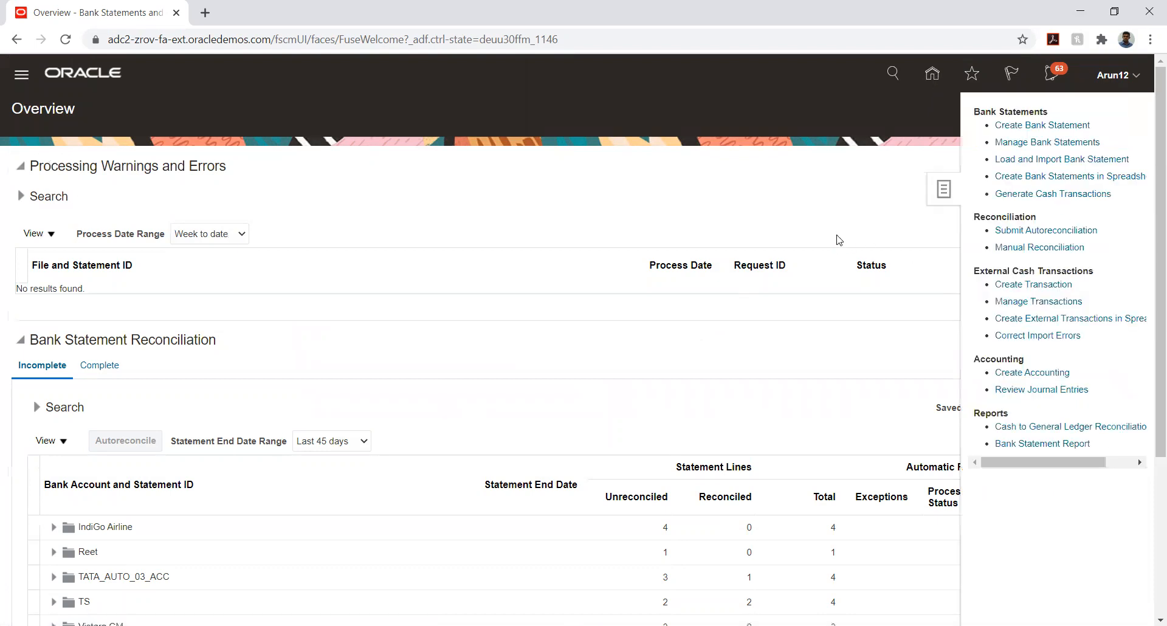
{"action": "left_click", "coordinate": [1016, 372]}
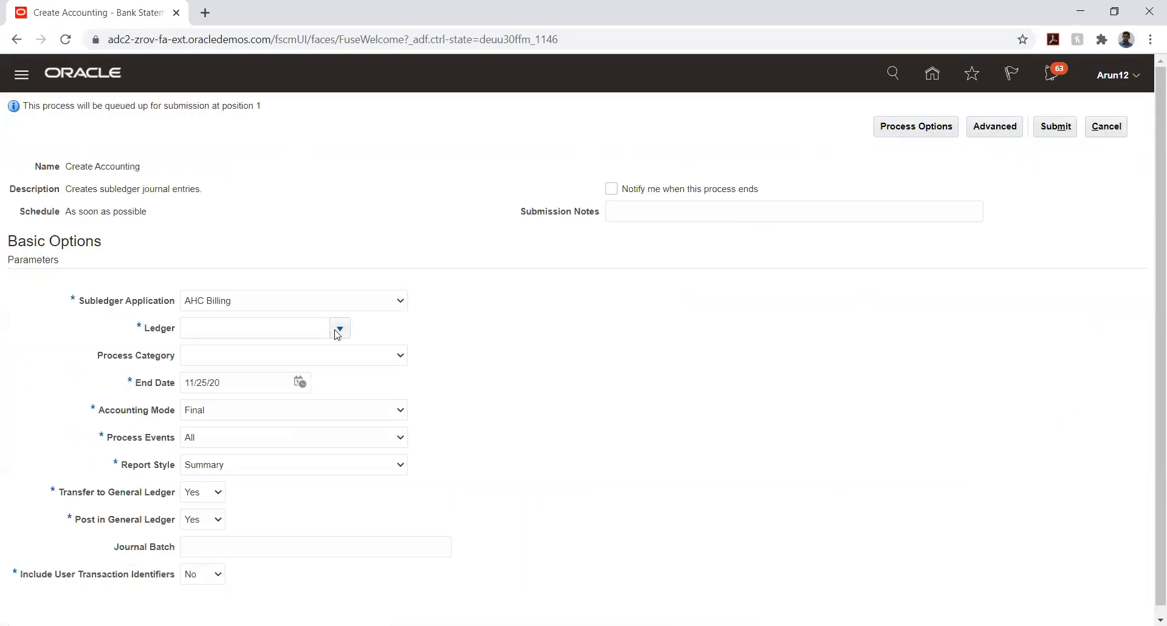
{"action": "left_click", "coordinate": [339, 329]}
{"action": "left_click", "coordinate": [385, 300]}
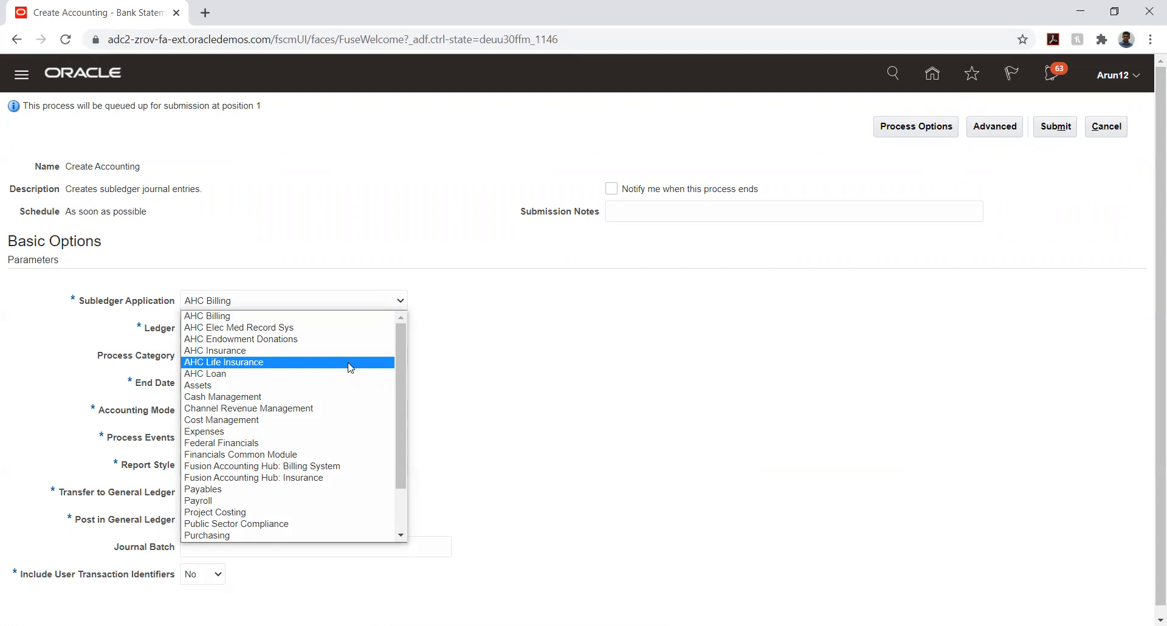
{"action": "left_click", "coordinate": [331, 395]}
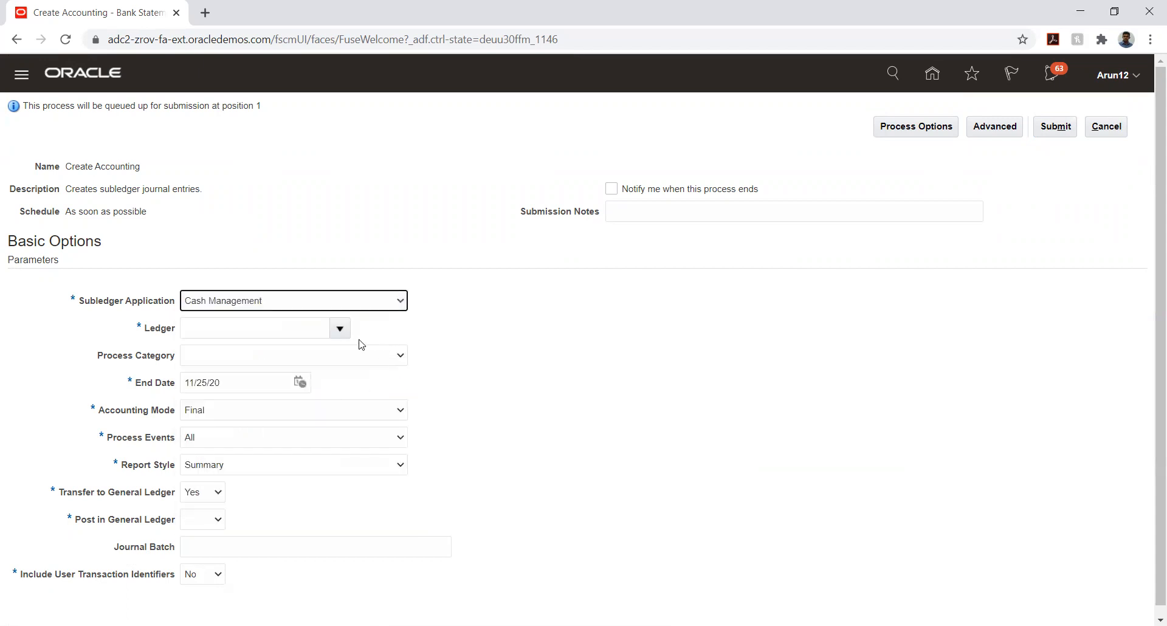
Search for and select ledger TATA_AUTO_PL, then submit Create Accounting and acknowledge the confirmation
{"action": "left_click", "coordinate": [340, 328]}
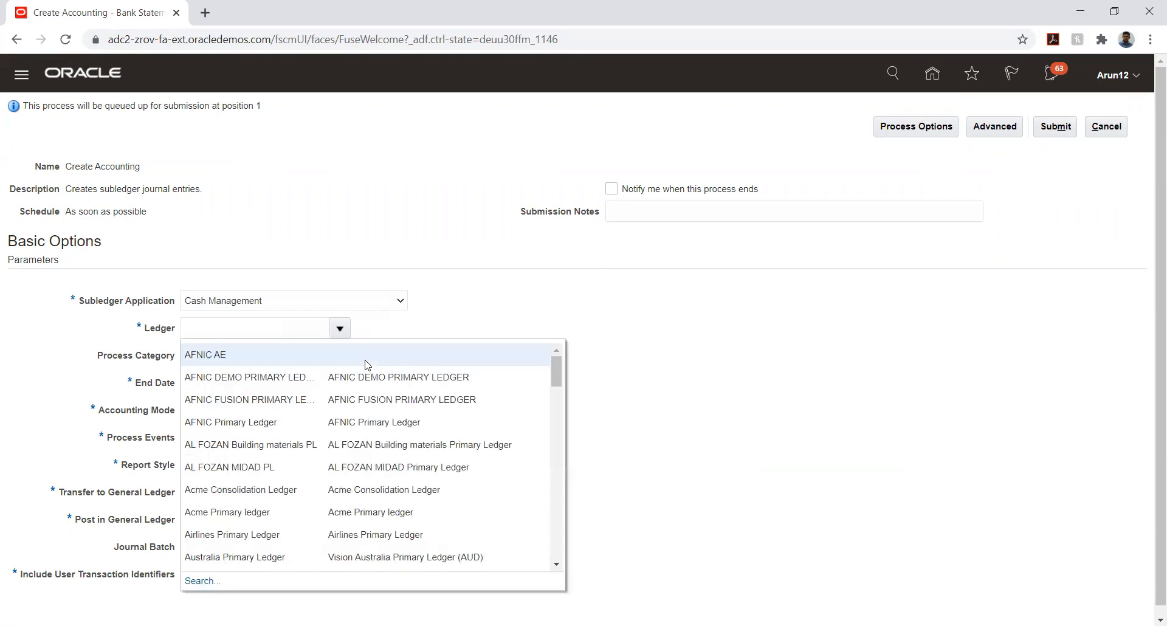
{"action": "left_click", "coordinate": [302, 321]}
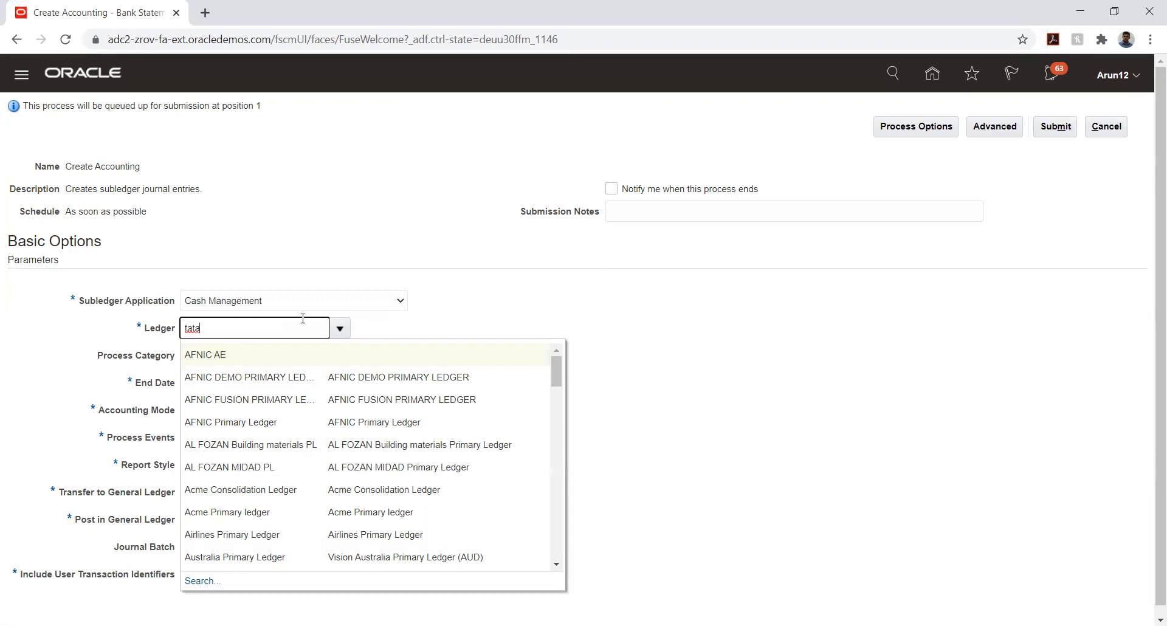
{"action": "type", "text": "tata"}
{"action": "key", "text": "Tab"}
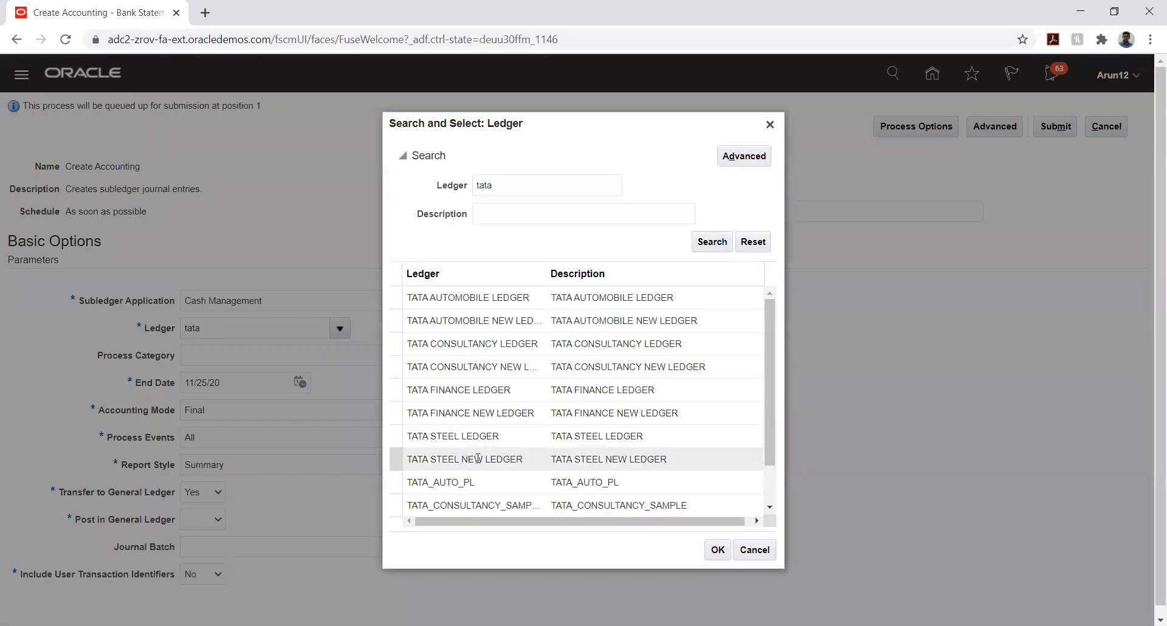
{"action": "scroll", "coordinate": [481, 385], "scroll_direction": "down", "scroll_amount": 2}
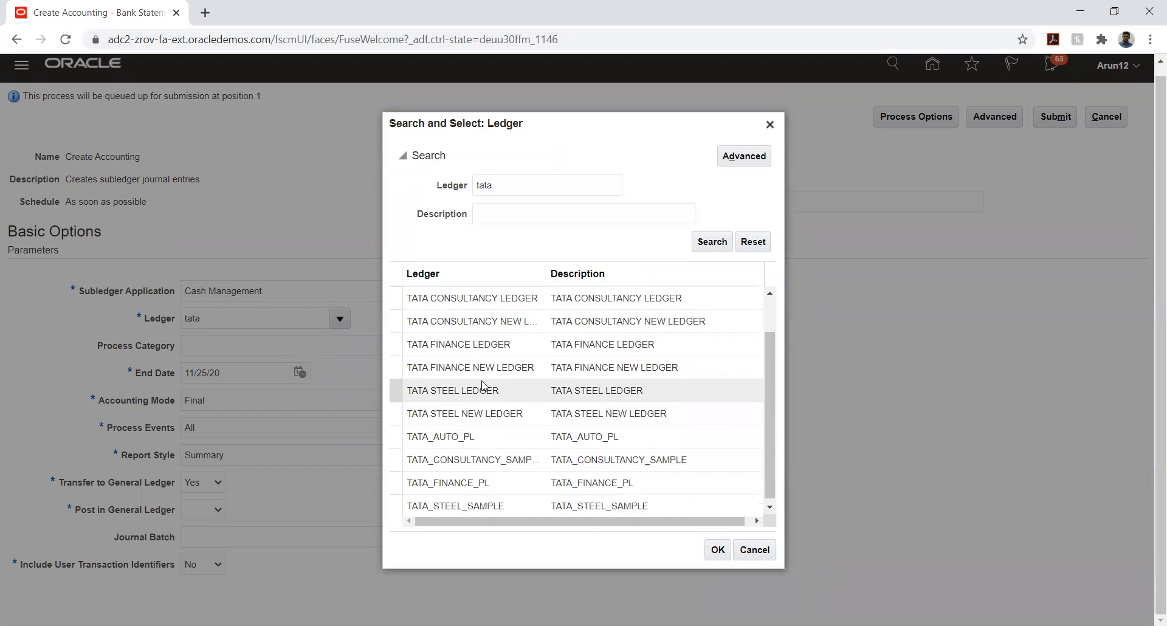
{"action": "scroll", "coordinate": [514, 429], "scroll_direction": "up", "scroll_amount": 2}
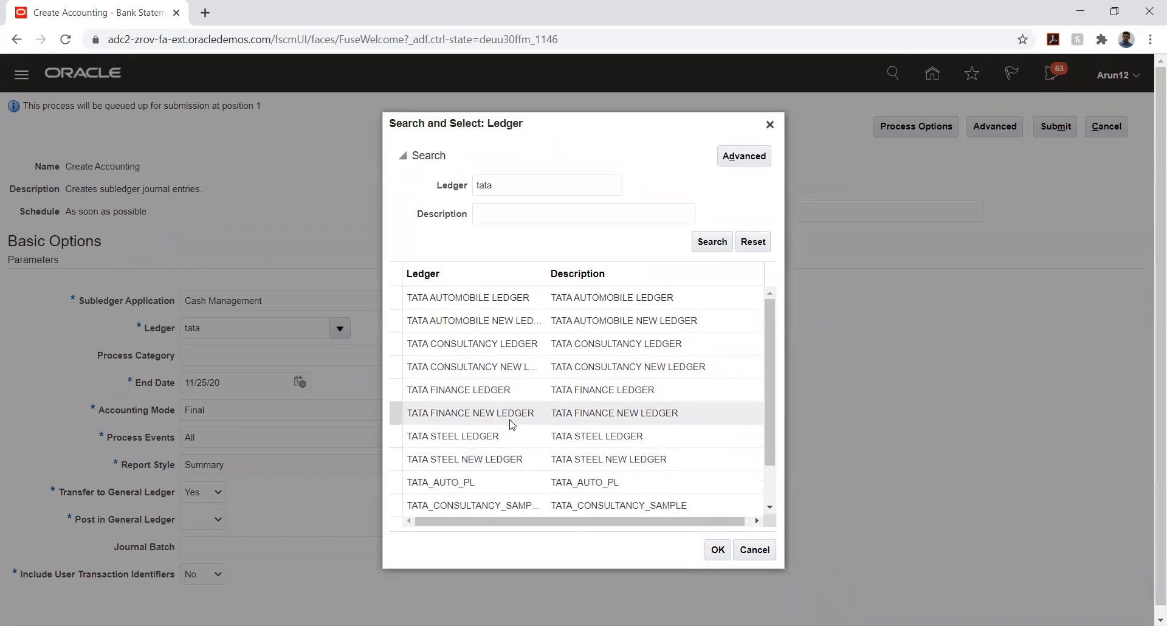
{"action": "scroll", "coordinate": [509, 417], "scroll_direction": "down", "scroll_amount": 2}
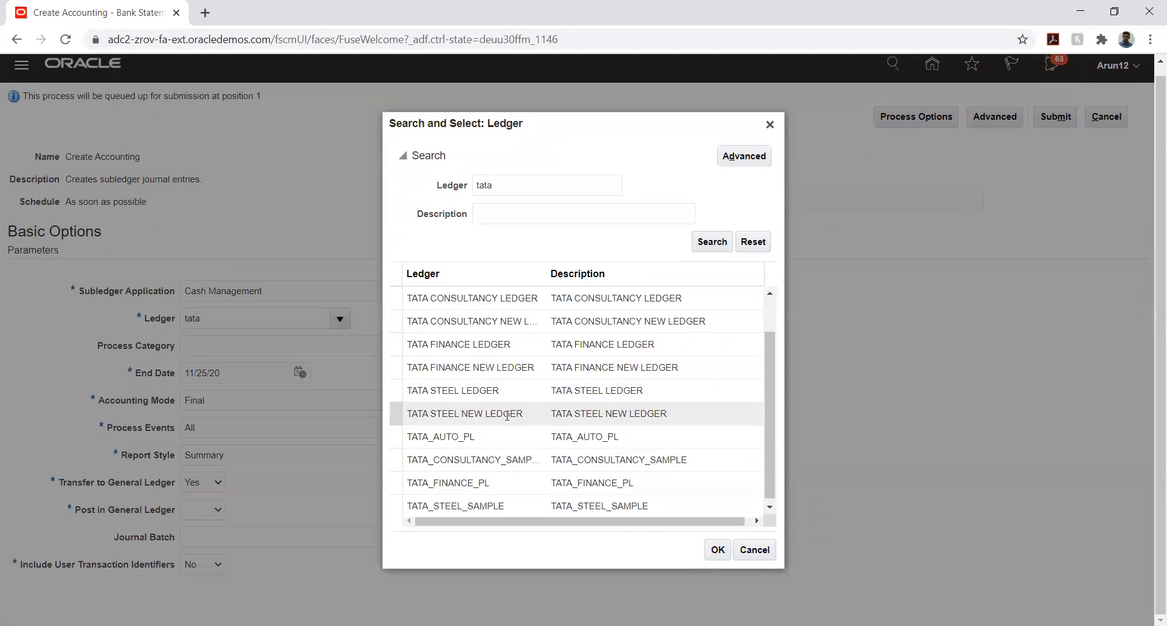
{"action": "left_click", "coordinate": [498, 444]}
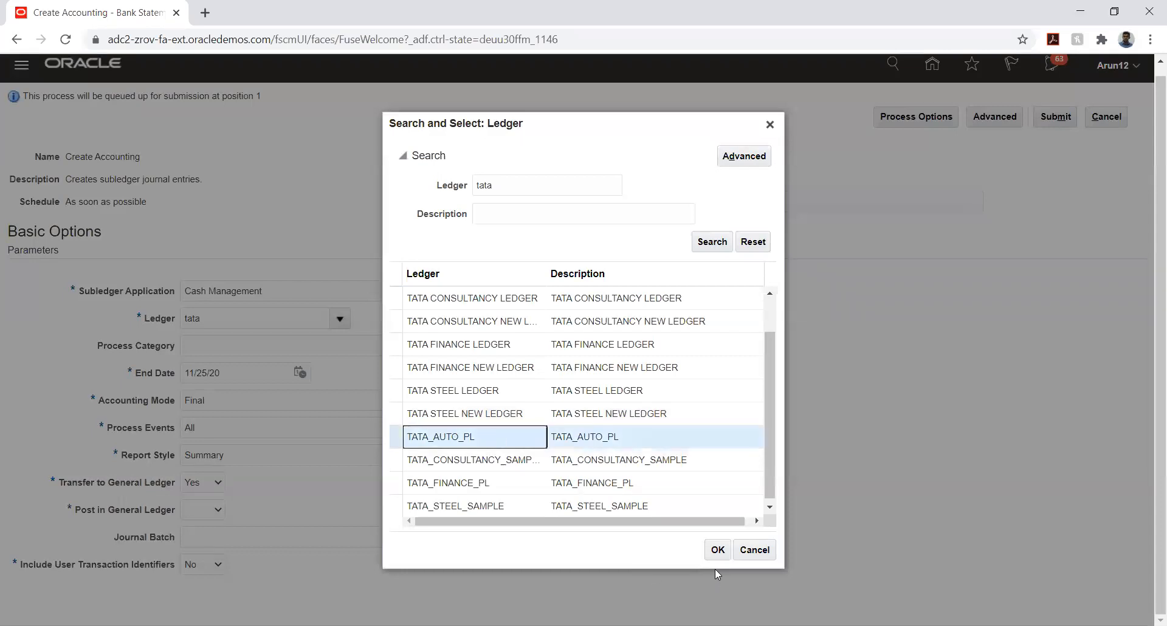
{"action": "left_click", "coordinate": [718, 550]}
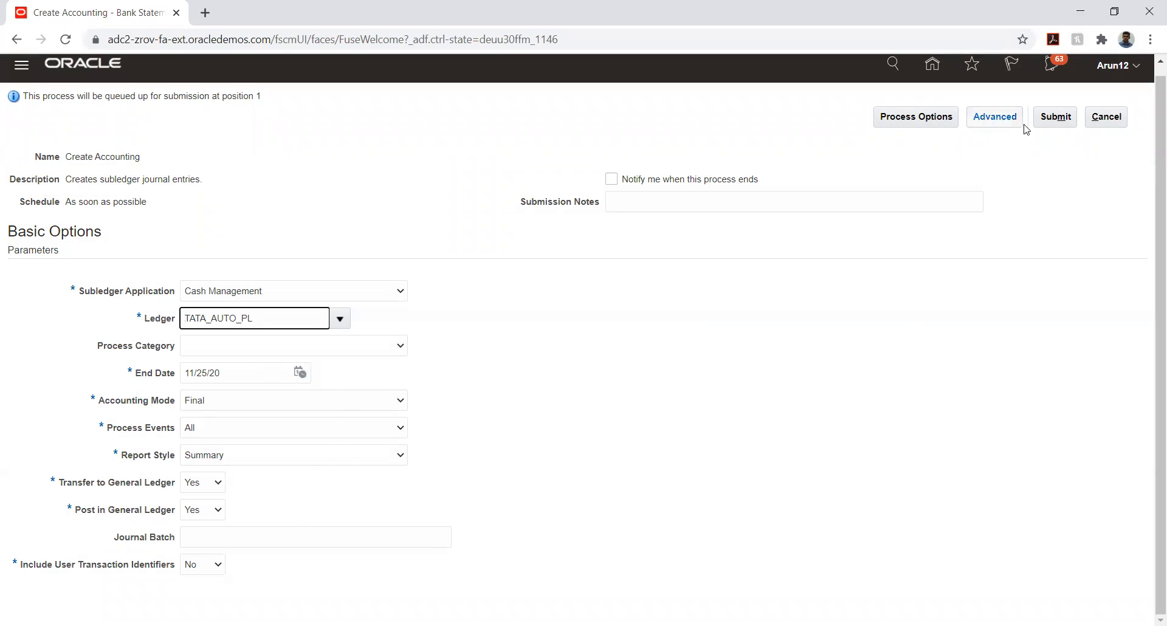
{"action": "left_click", "coordinate": [1061, 116]}
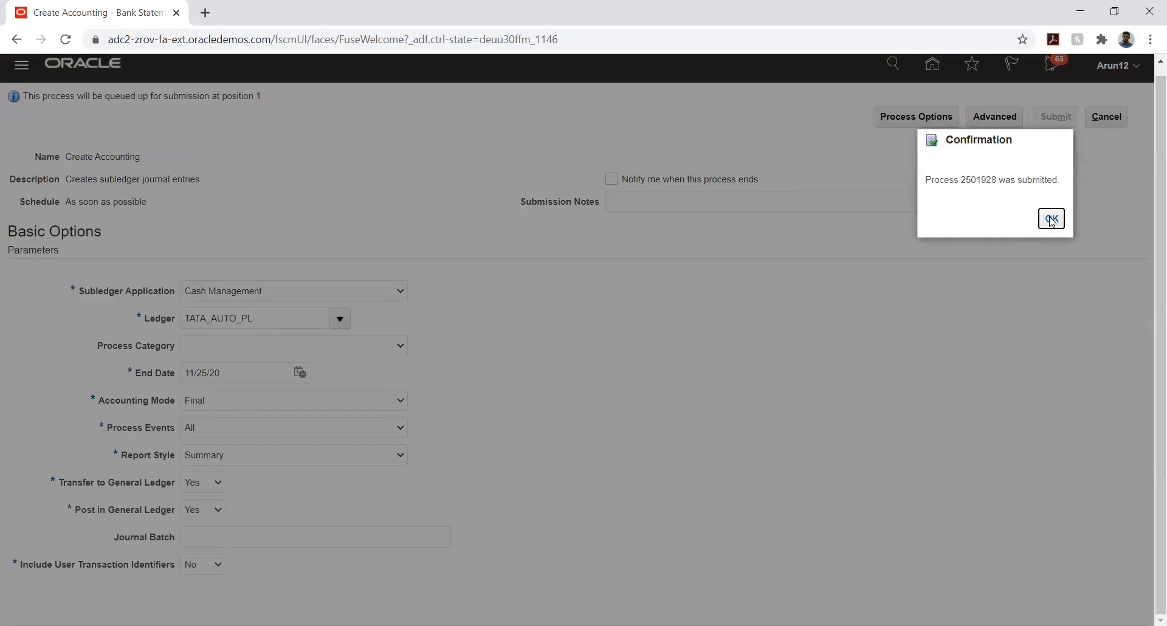
{"action": "left_click", "coordinate": [1051, 221]}
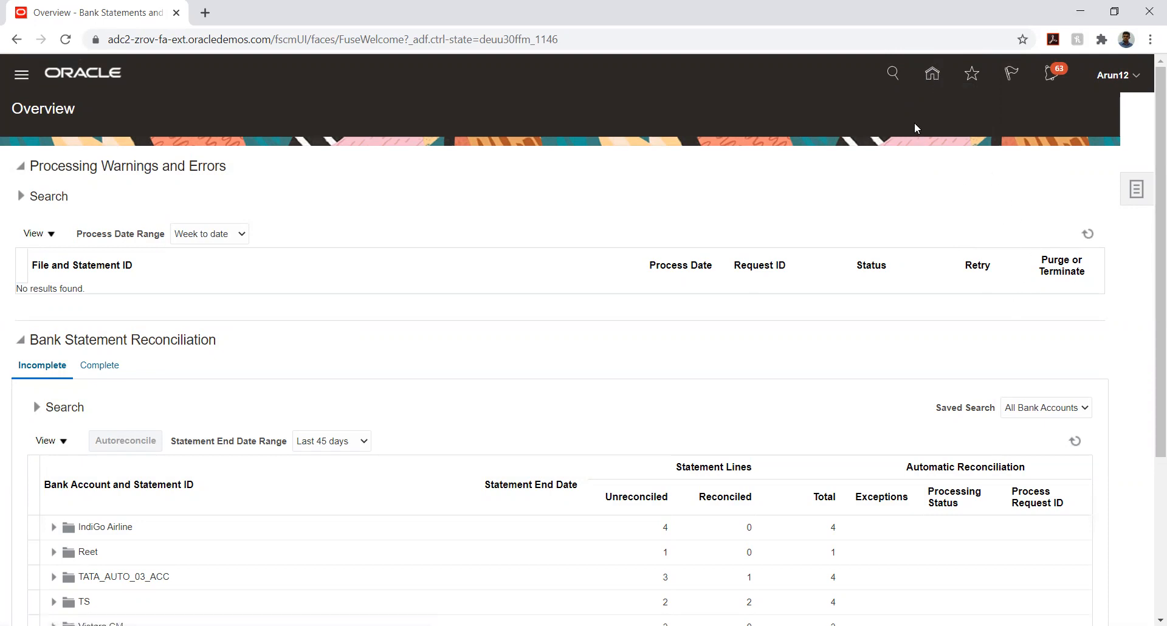
Go home, open Accounts Receivable under the Receivables group, and choose Manage Receipts
{"action": "left_click", "coordinate": [933, 81]}
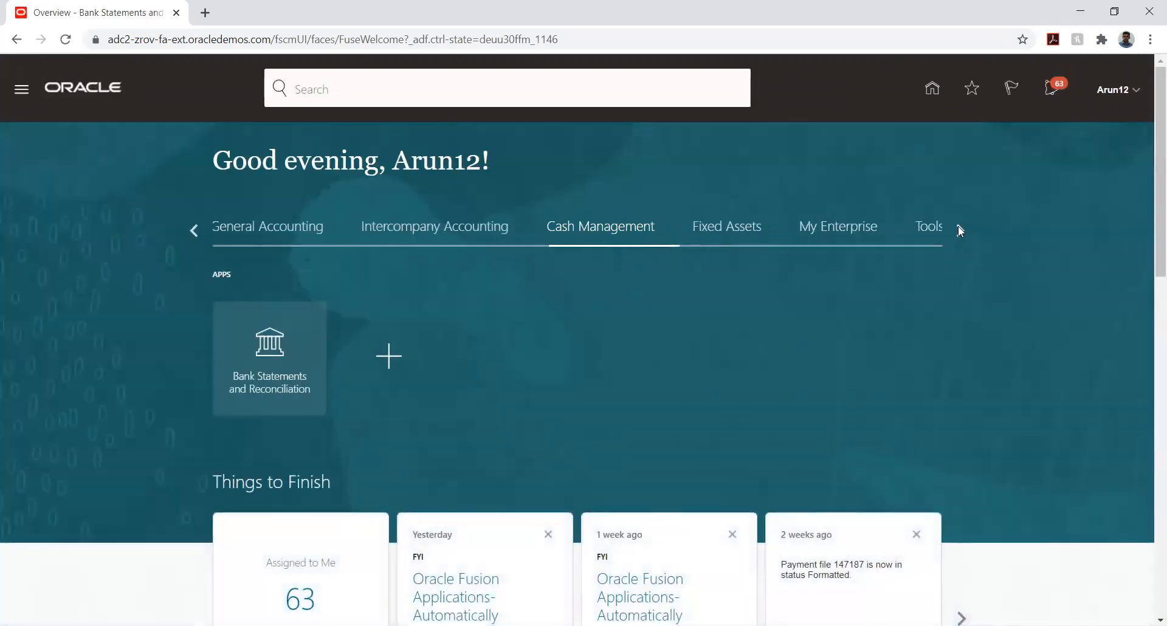
{"action": "left_click", "coordinate": [959, 228]}
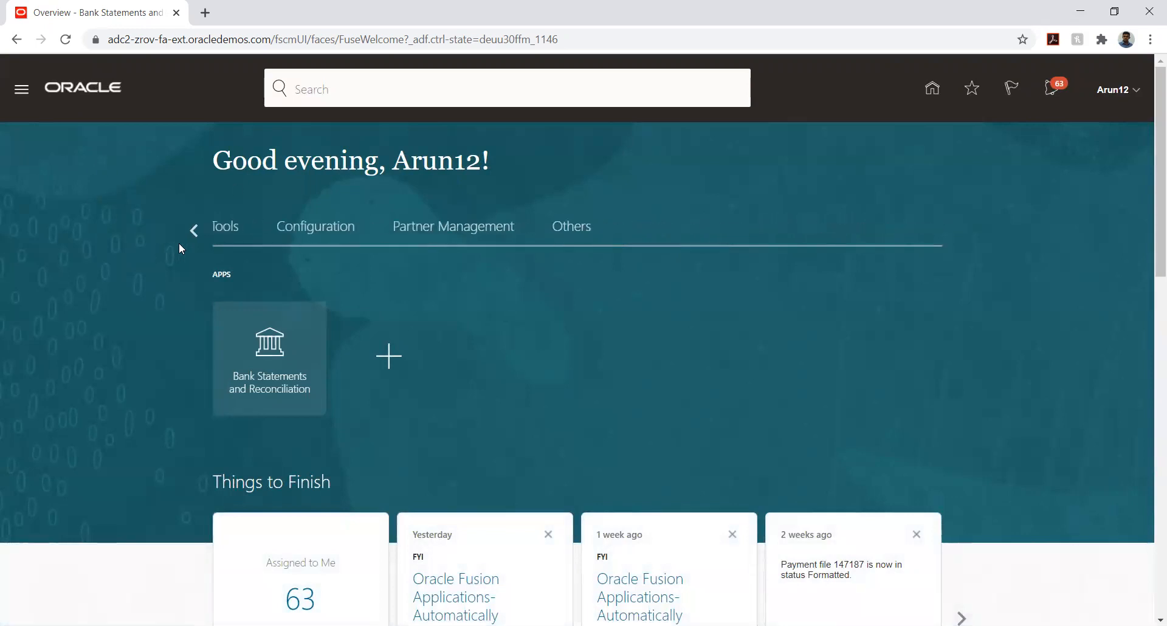
{"action": "left_click", "coordinate": [194, 230]}
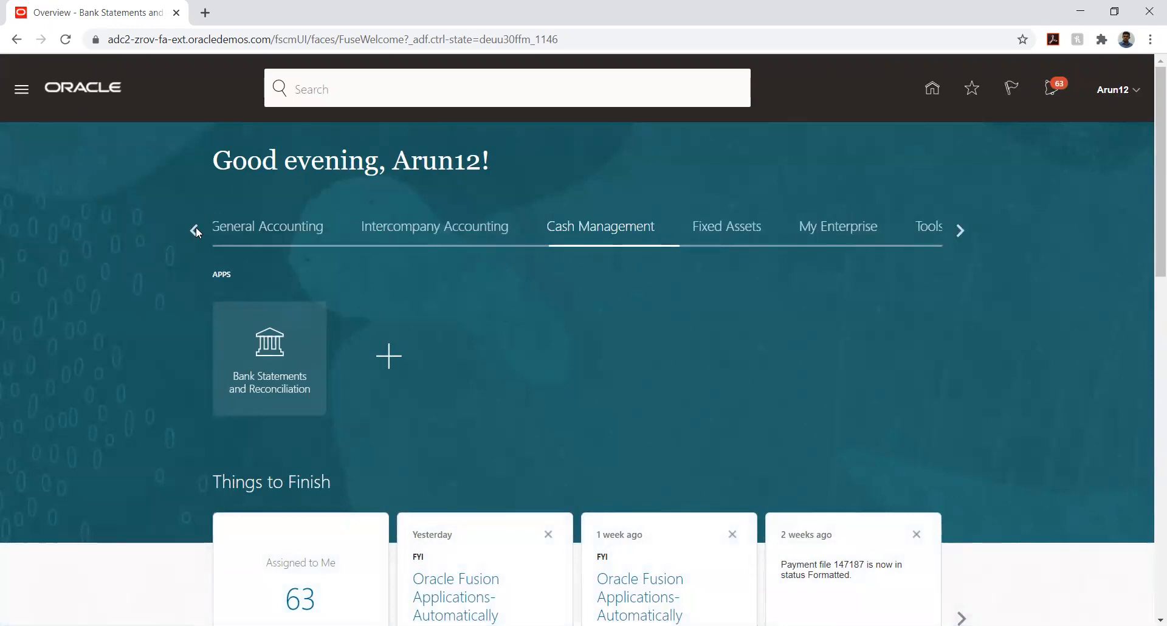
{"action": "left_click", "coordinate": [195, 228]}
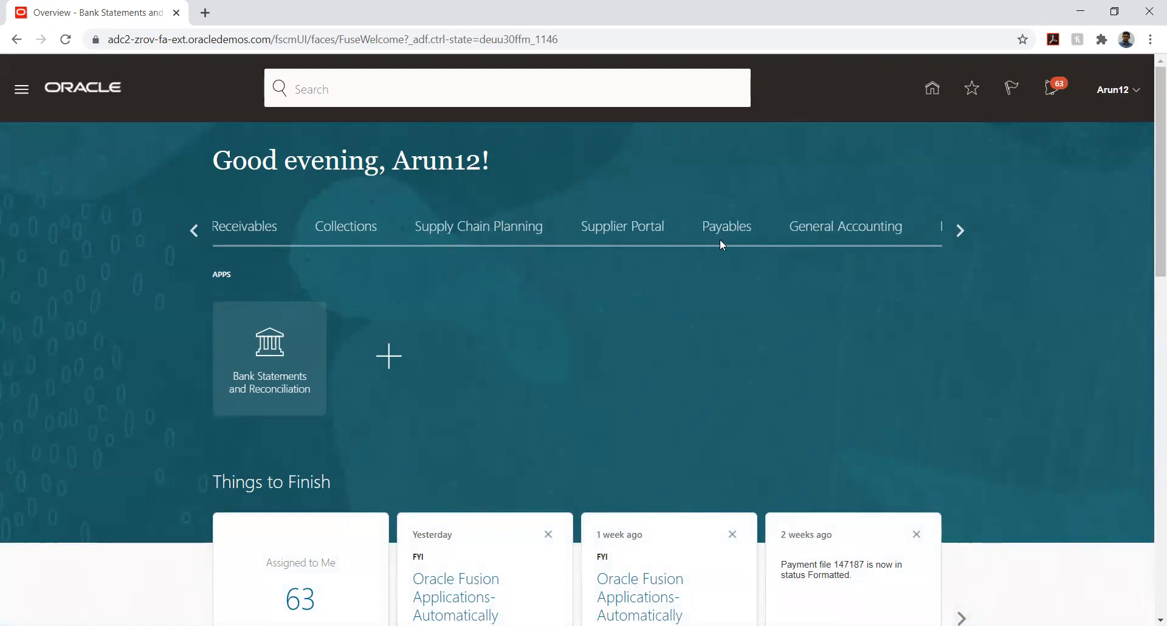
{"action": "left_click", "coordinate": [227, 237]}
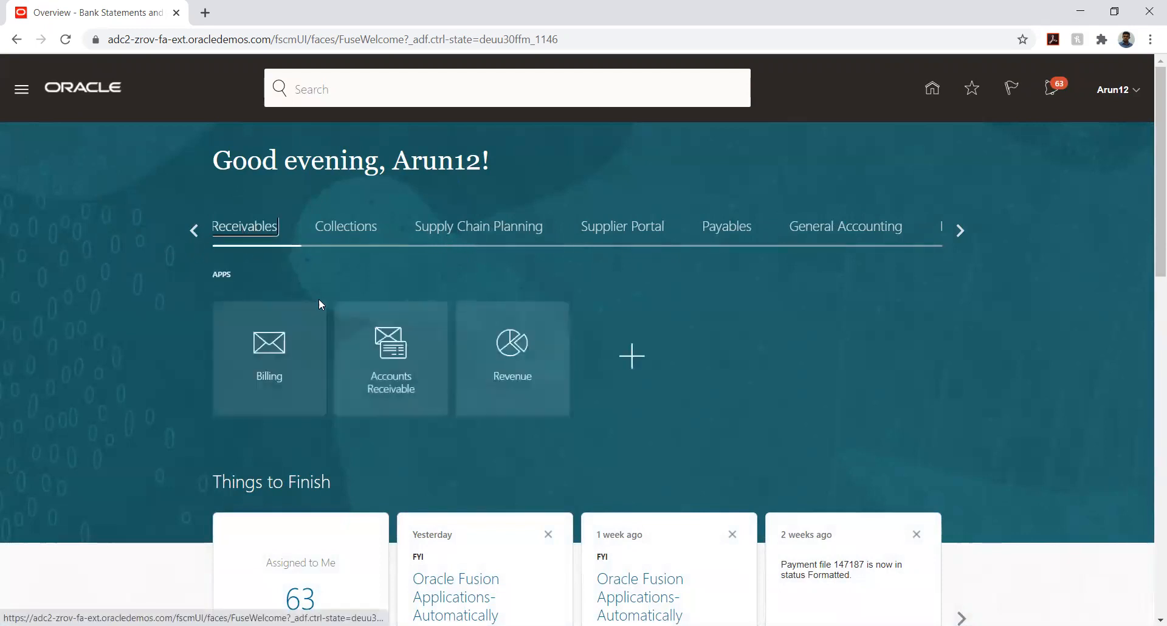
{"action": "left_click", "coordinate": [389, 350]}
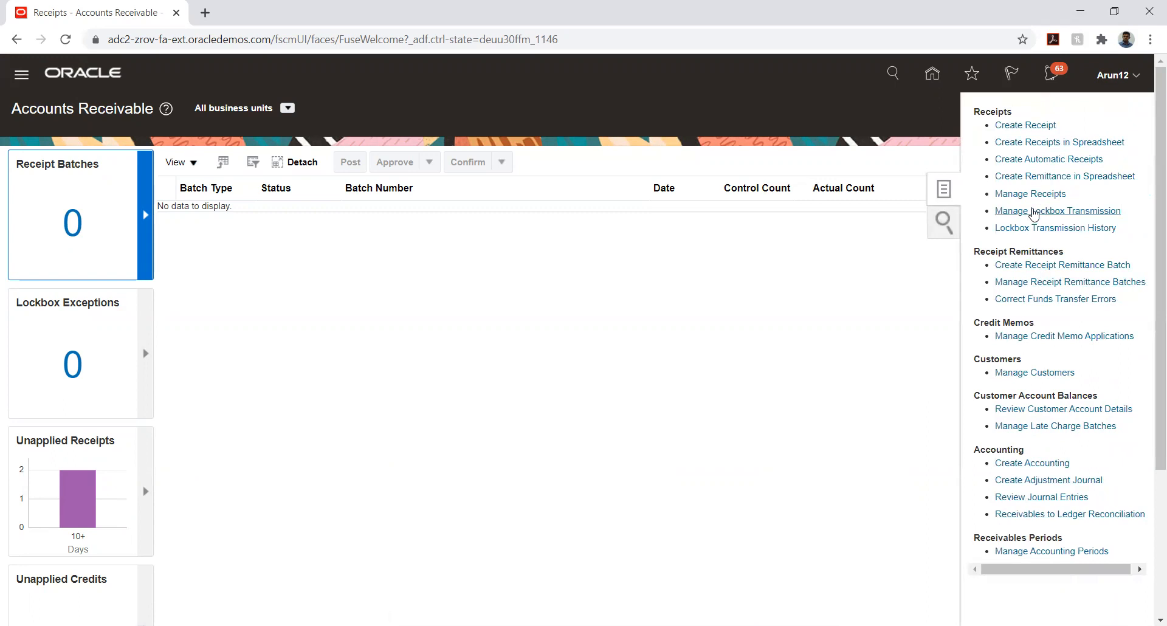
{"action": "left_click", "coordinate": [1031, 195]}
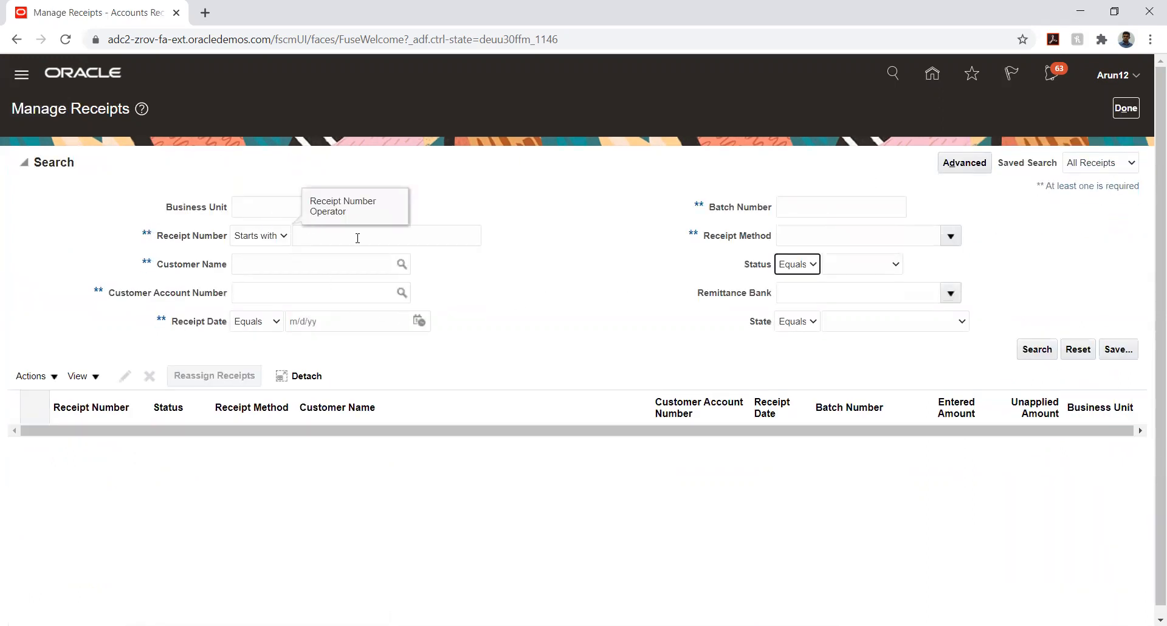
Search for receipt number 13 and open it
{"action": "left_click", "coordinate": [417, 234]}
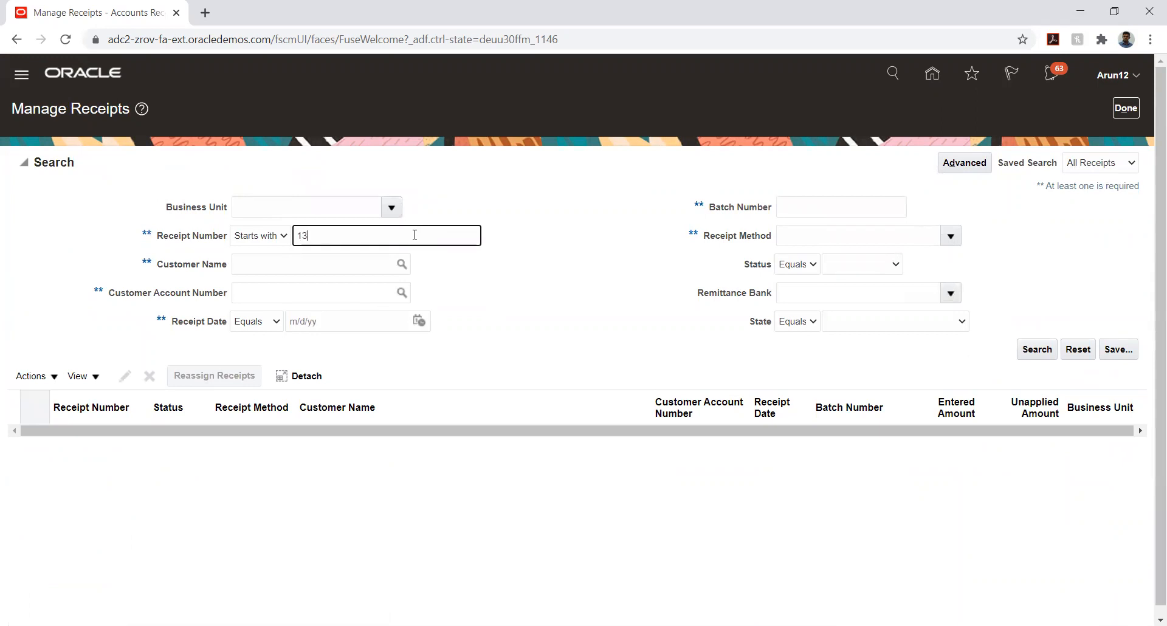
{"action": "type", "text": "13"}
{"action": "key", "text": "Return"}
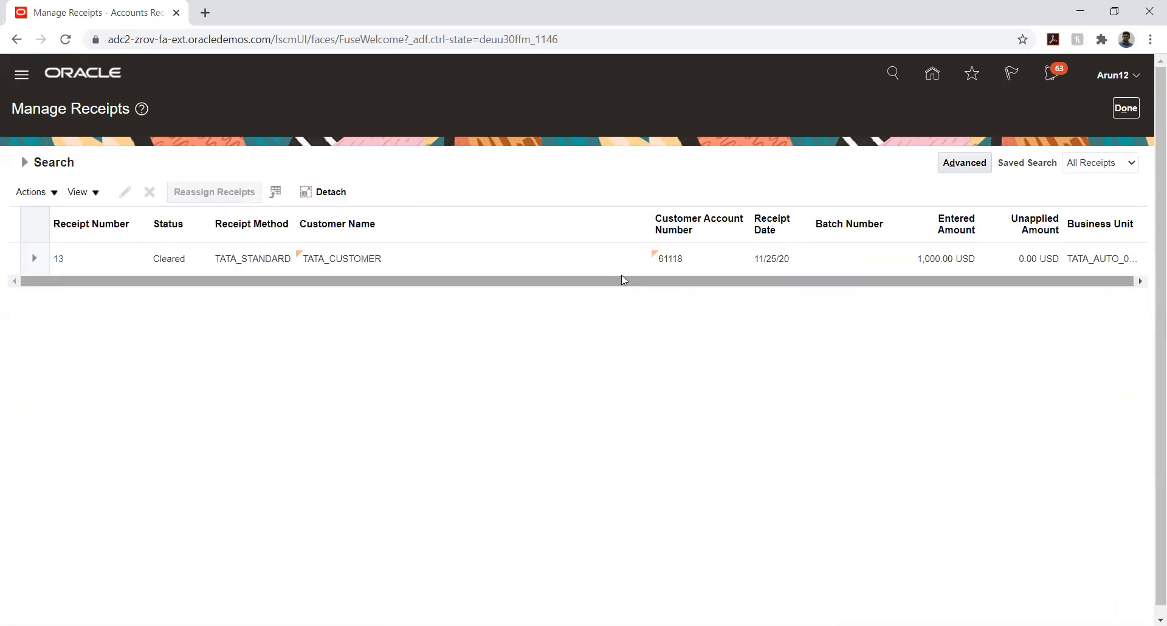
{"action": "left_click", "coordinate": [166, 258]}
{"action": "double_click", "coordinate": [166, 258]}
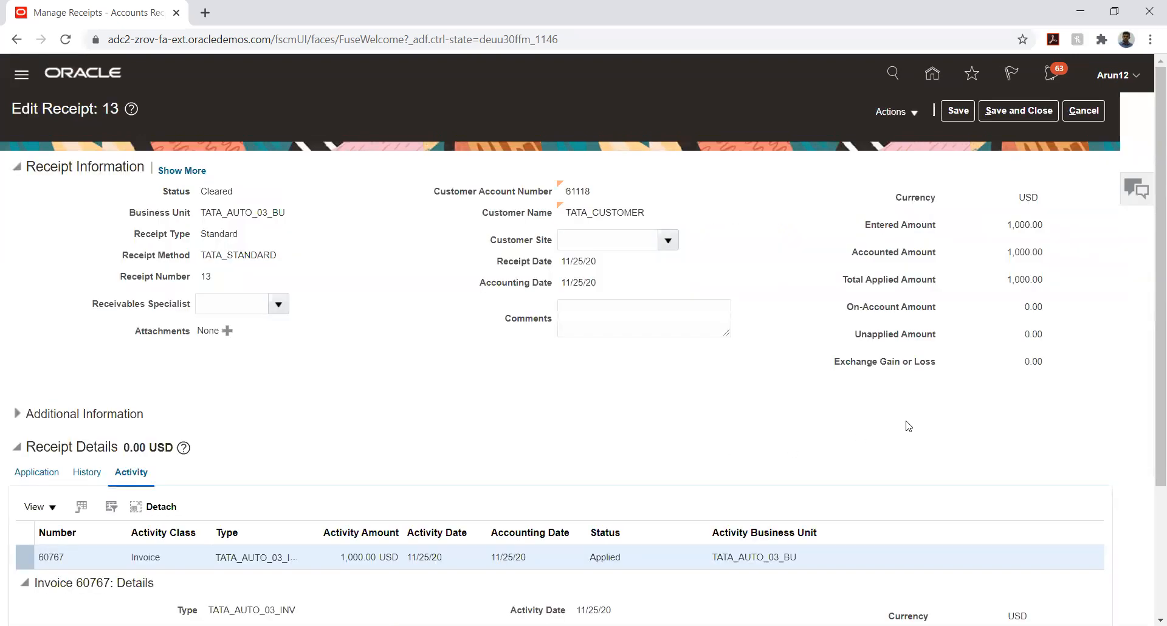
Post receipt 13 to the ledger and review its Final accounting lines with the 1,000.00 Cash debit
{"action": "left_click", "coordinate": [910, 113]}
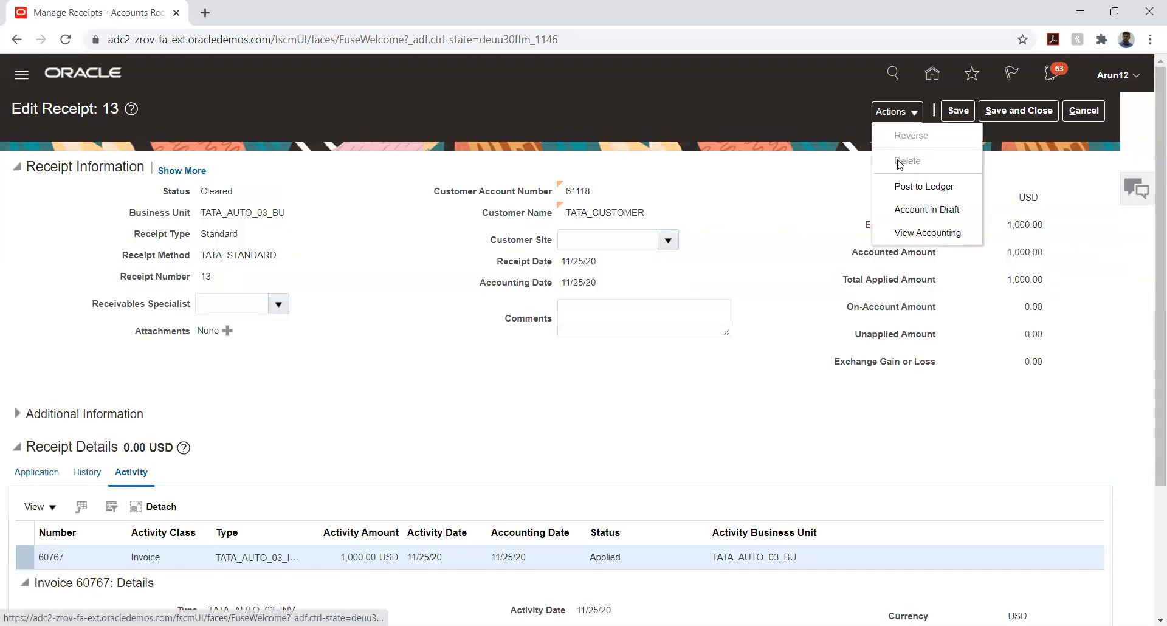
{"action": "left_click", "coordinate": [918, 183]}
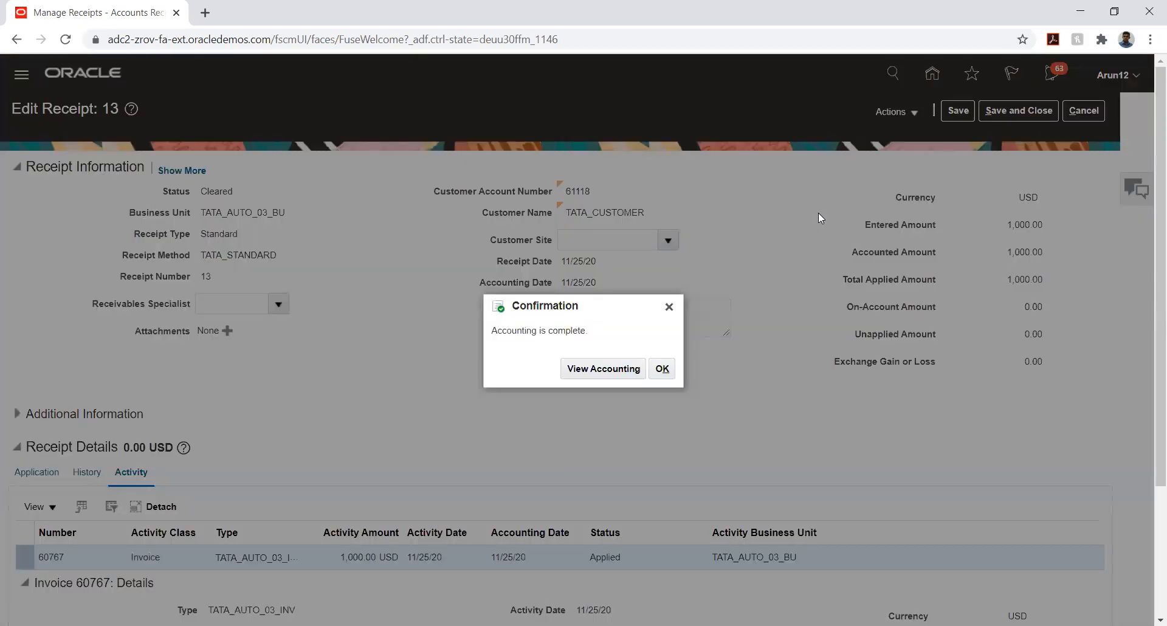
{"action": "left_click", "coordinate": [574, 371]}
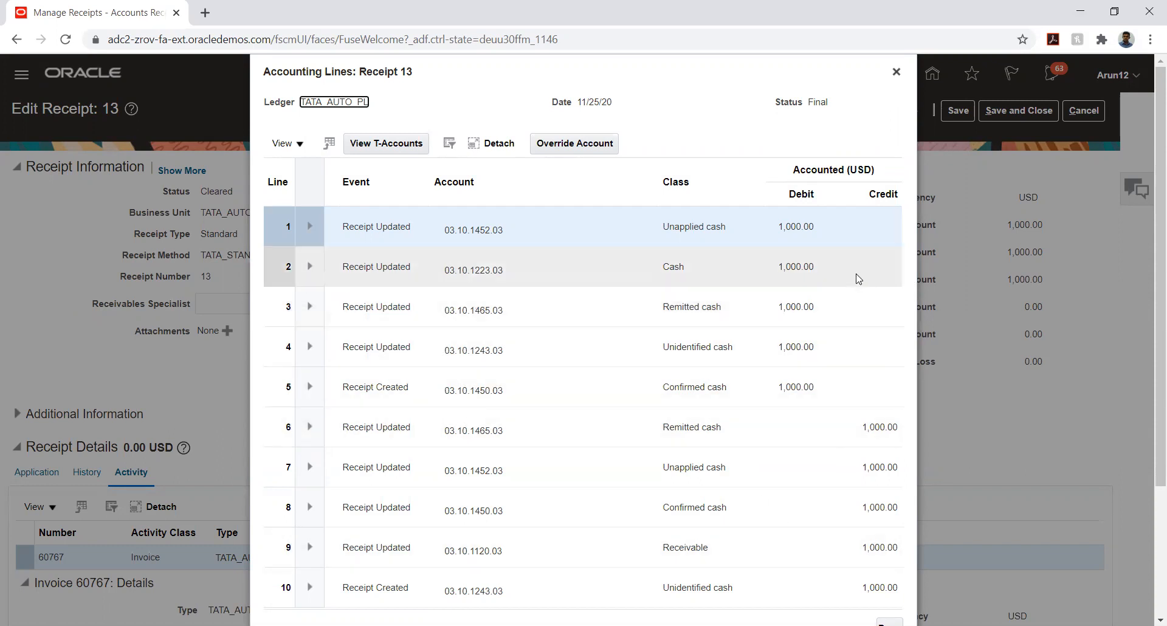
{"action": "scroll", "coordinate": [858, 278], "scroll_direction": "down", "scroll_amount": 3}
Close the accounting lines, save and close receipt 13, and return to the Accounts Receivable overview
{"action": "left_click", "coordinate": [890, 478]}
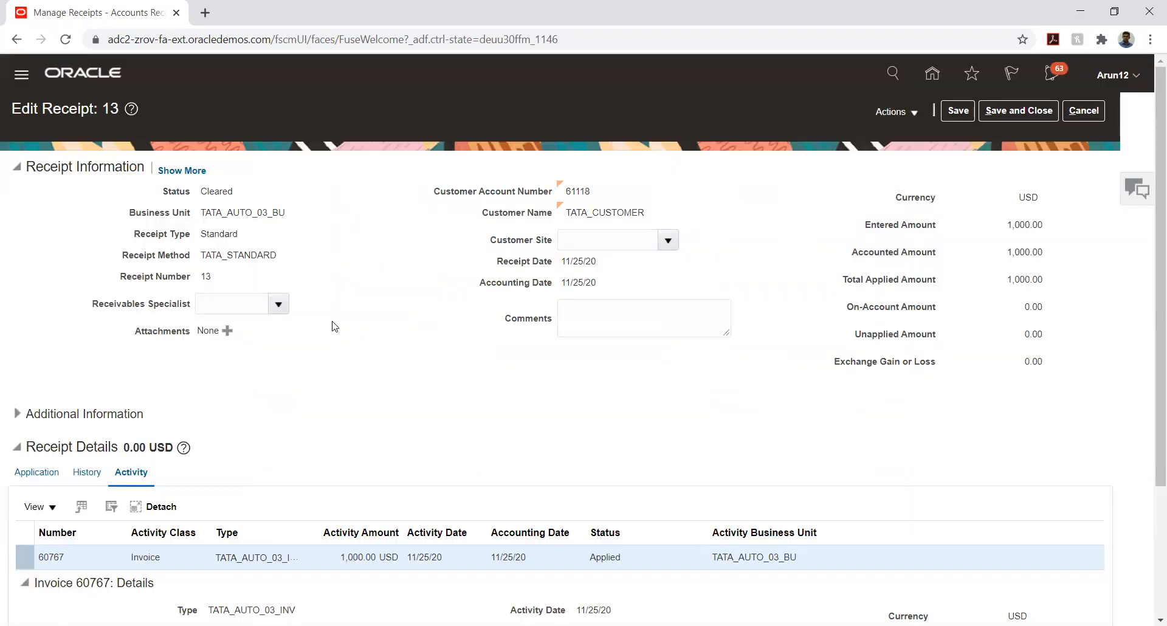
{"action": "triple_click", "coordinate": [228, 255]}
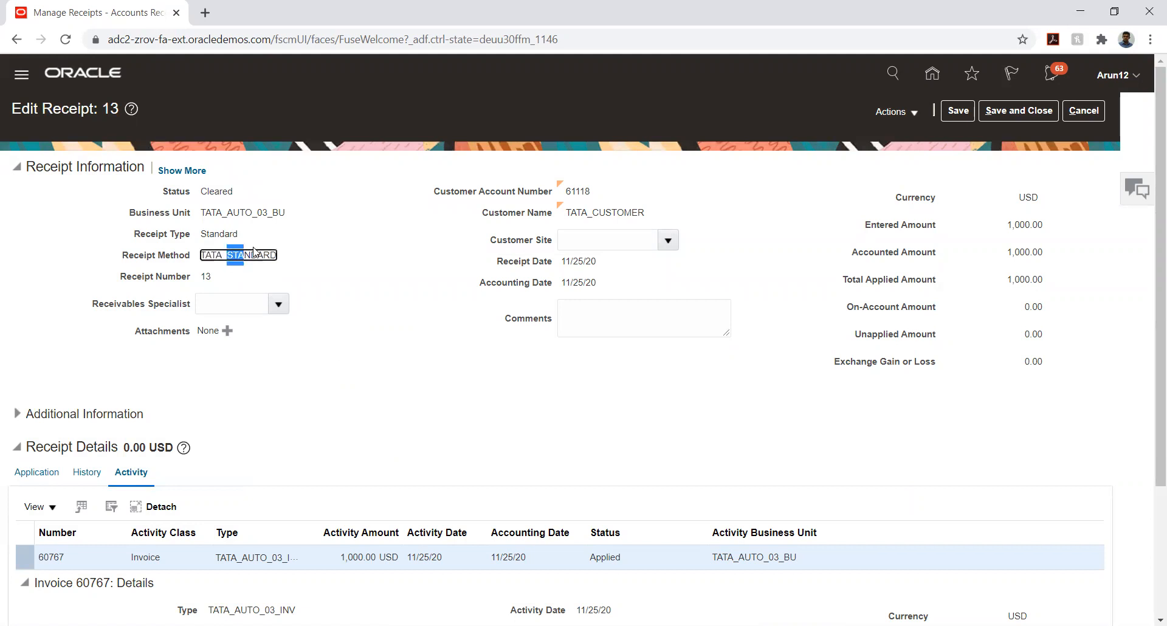
{"action": "left_click", "coordinate": [373, 288]}
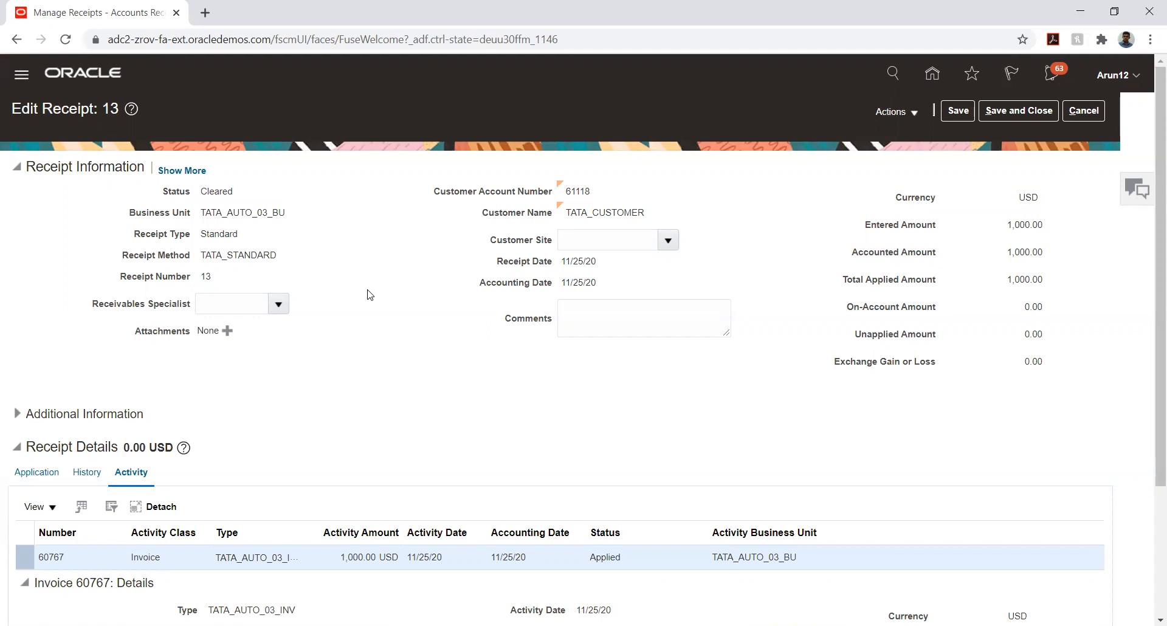
{"action": "left_click", "coordinate": [960, 113]}
{"action": "left_click", "coordinate": [1013, 114]}
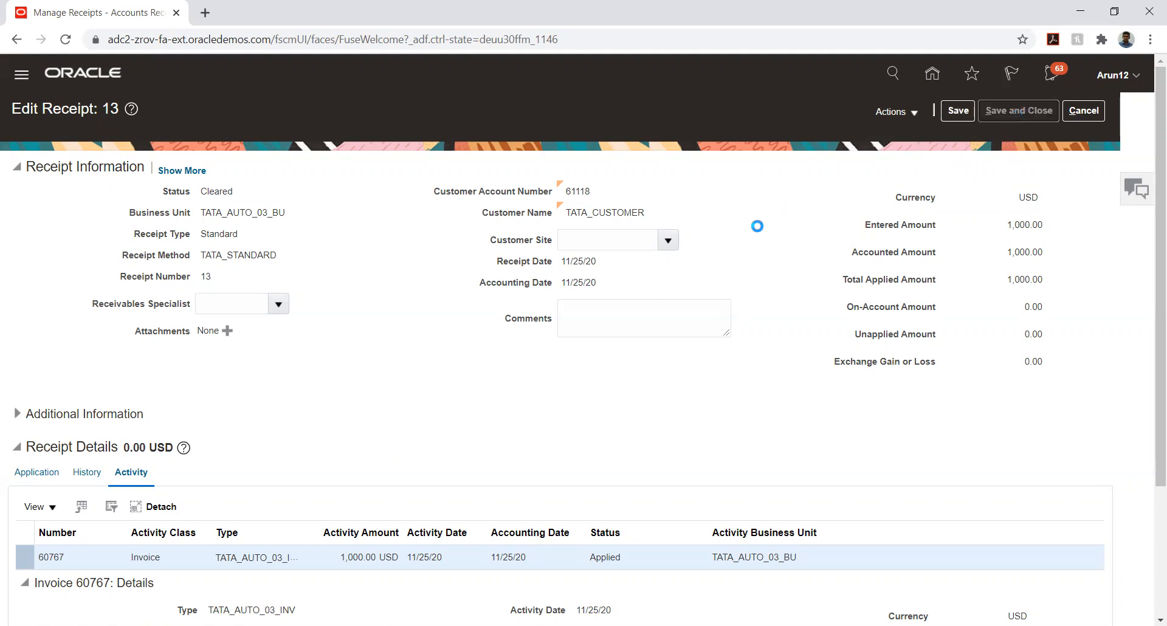
{"action": "left_click", "coordinate": [1126, 110]}
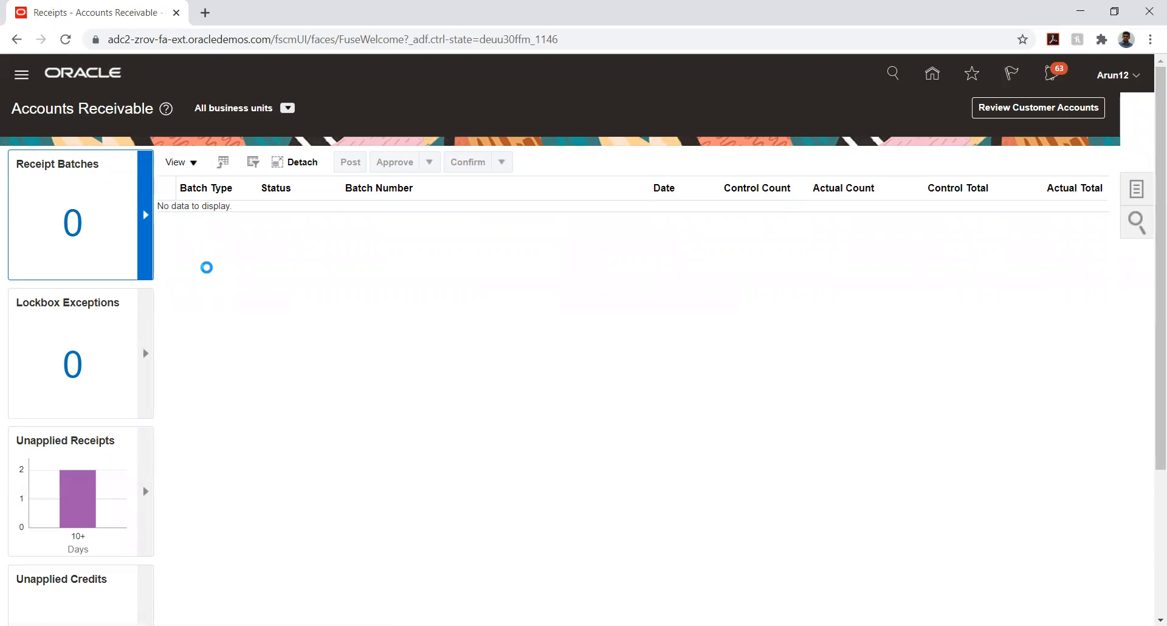
{"action": "scroll", "coordinate": [178, 362], "scroll_direction": "down", "scroll_amount": 9}
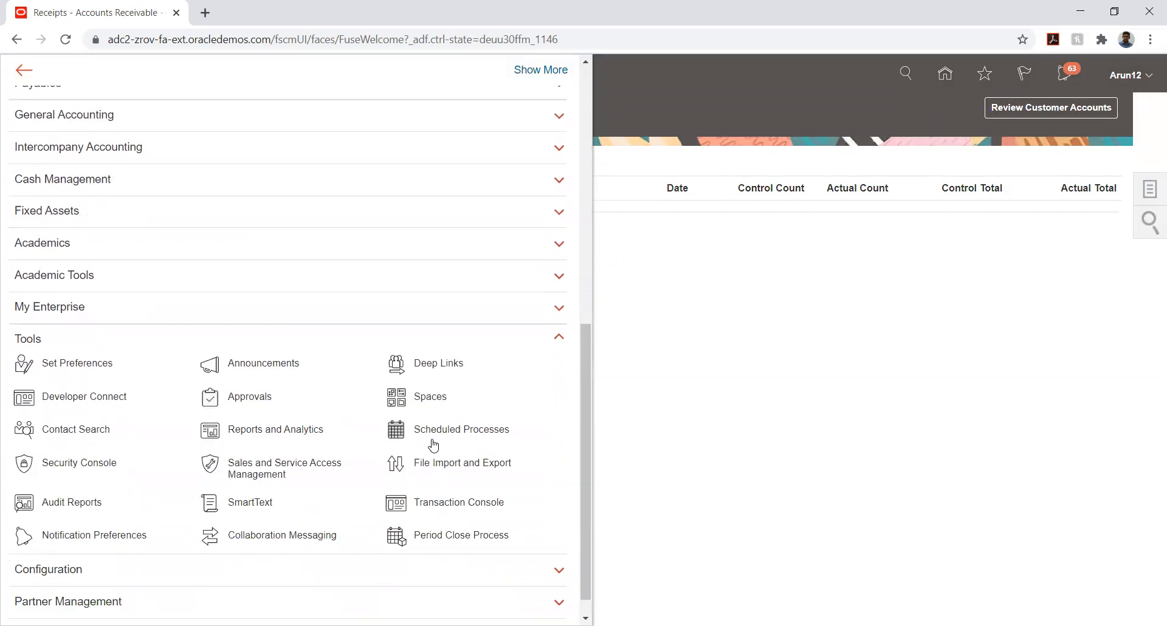
Open Scheduled Processes and refresh until Post Journals for Single Ledger 2501935 shows Succeeded
{"action": "left_click", "coordinate": [448, 434]}
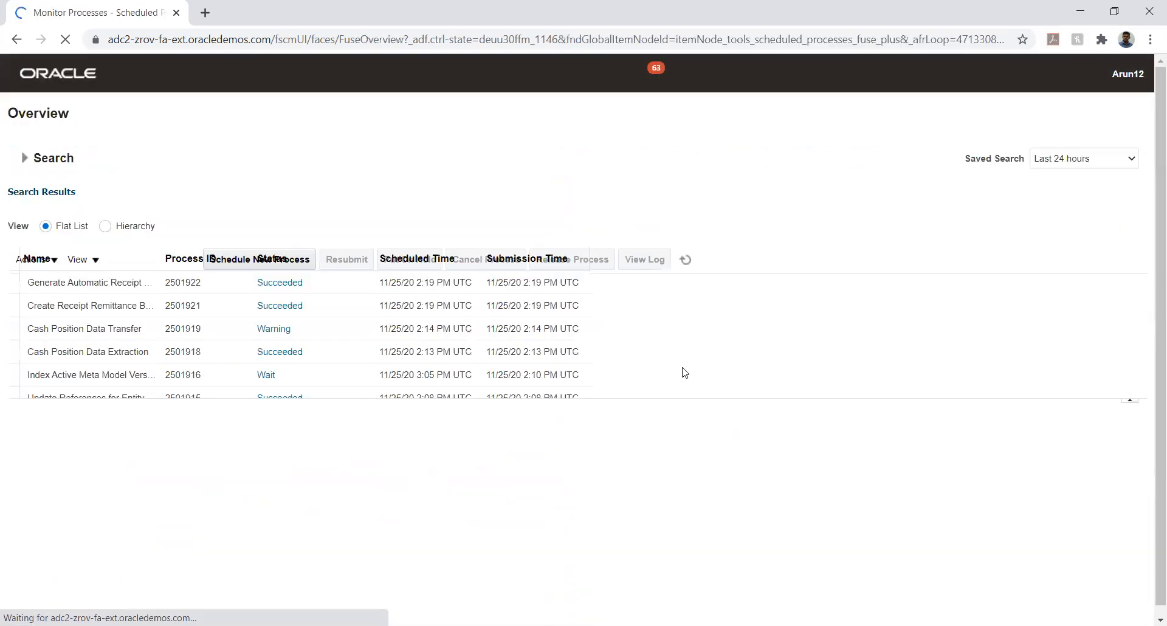
{"action": "left_click", "coordinate": [596, 259]}
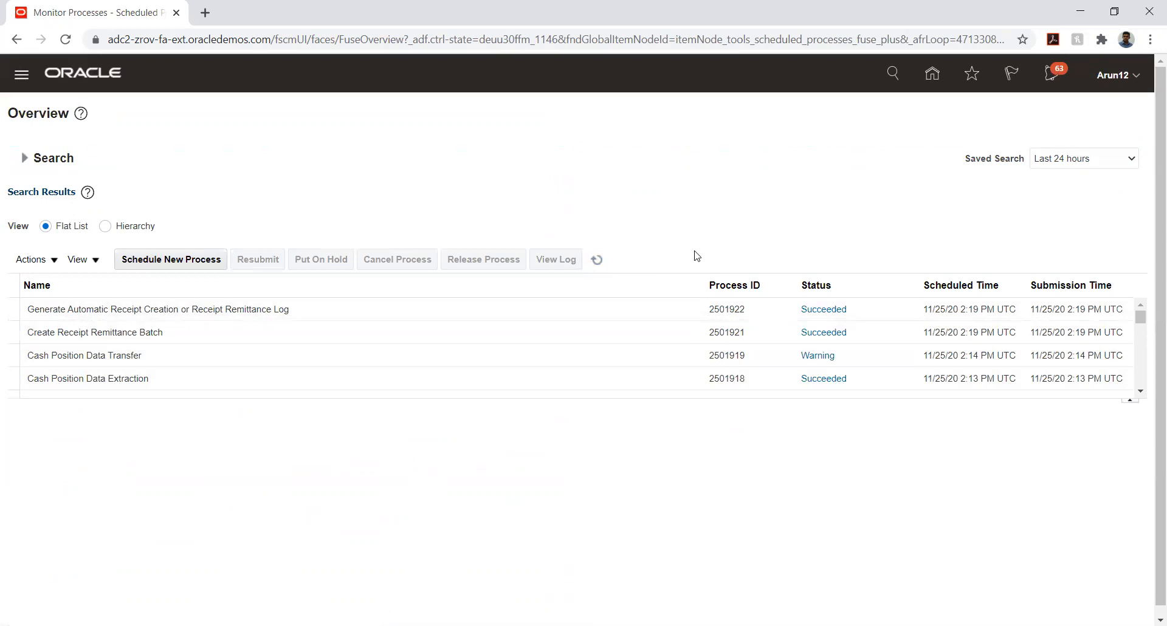
{"action": "left_click", "coordinate": [598, 260]}
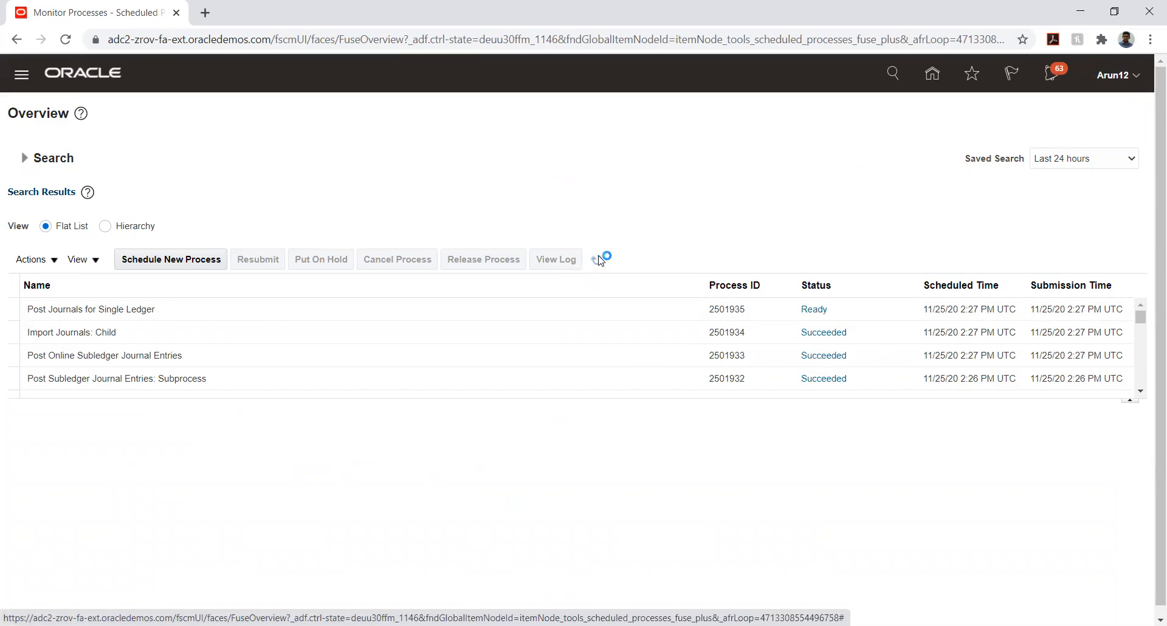
{"action": "left_click", "coordinate": [597, 260]}
{"action": "left_click", "coordinate": [598, 260]}
Open the 2501935.txt output of Post Journals for Single Ledger, then close its attachments list
{"action": "left_click", "coordinate": [498, 311]}
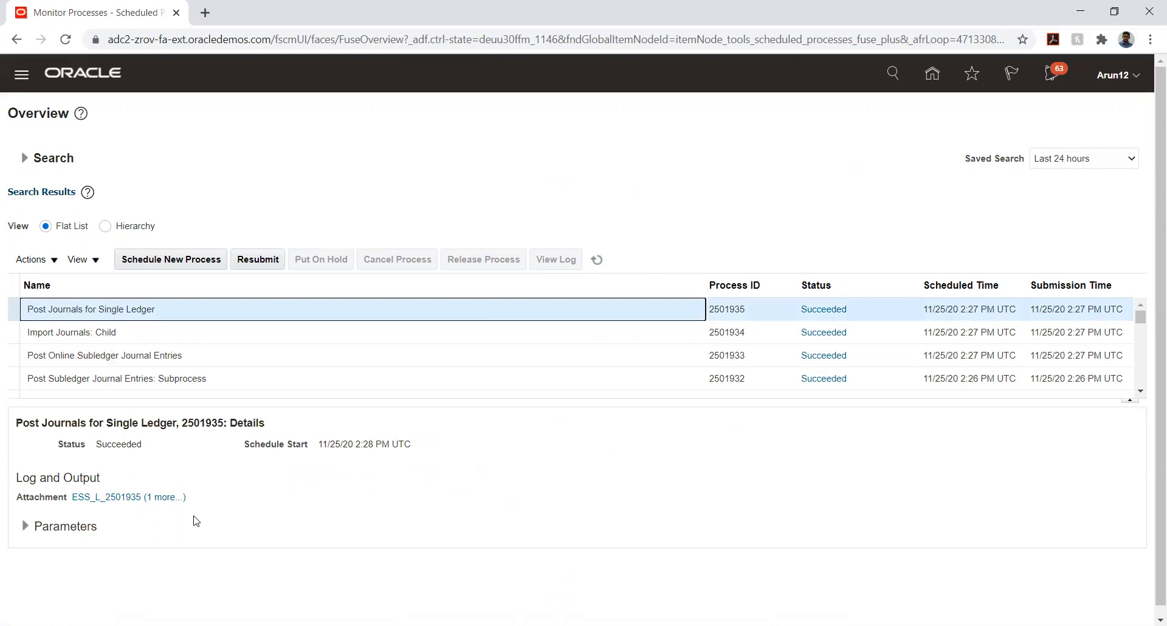
{"action": "left_click", "coordinate": [163, 497]}
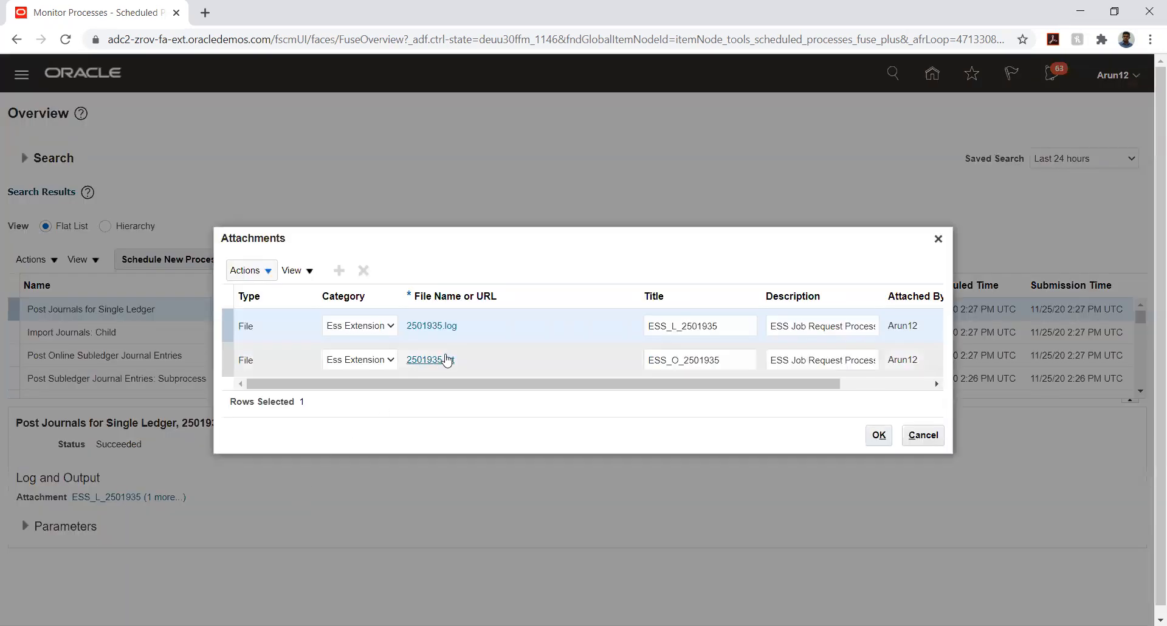
{"action": "left_click", "coordinate": [434, 360]}
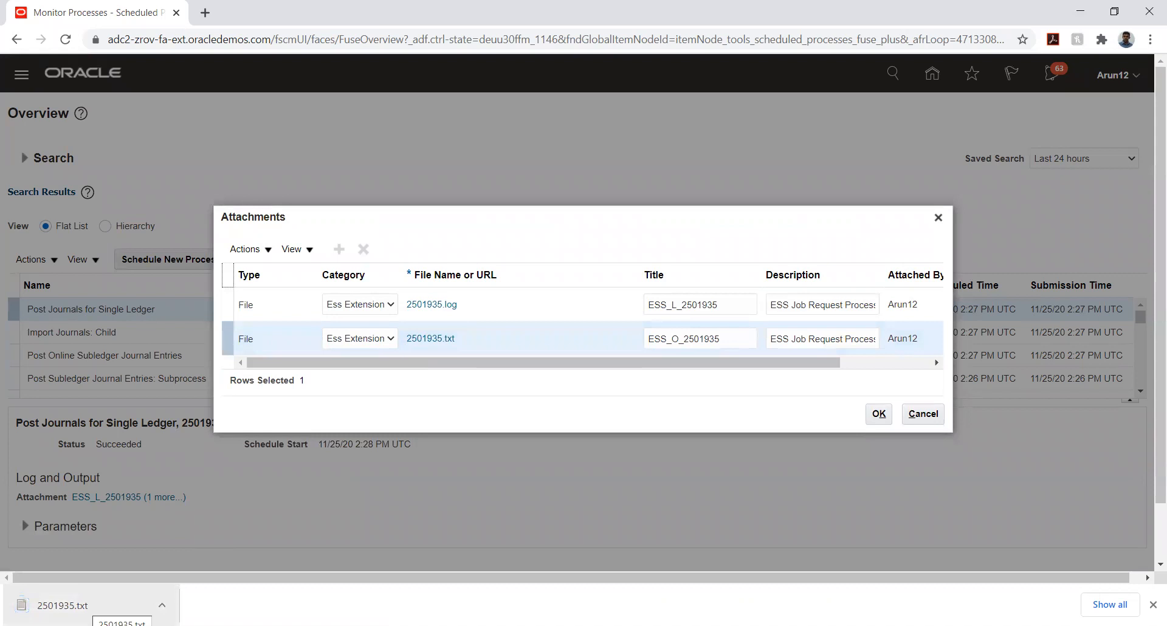
{"action": "left_click", "coordinate": [87, 605]}
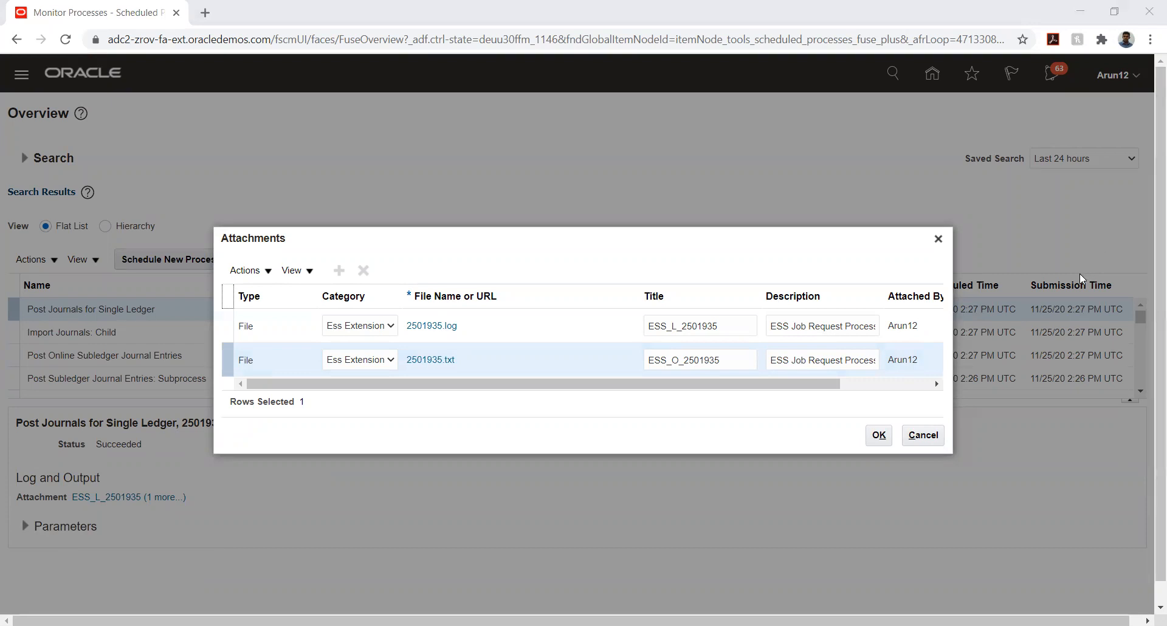
{"action": "left_click", "coordinate": [938, 239]}
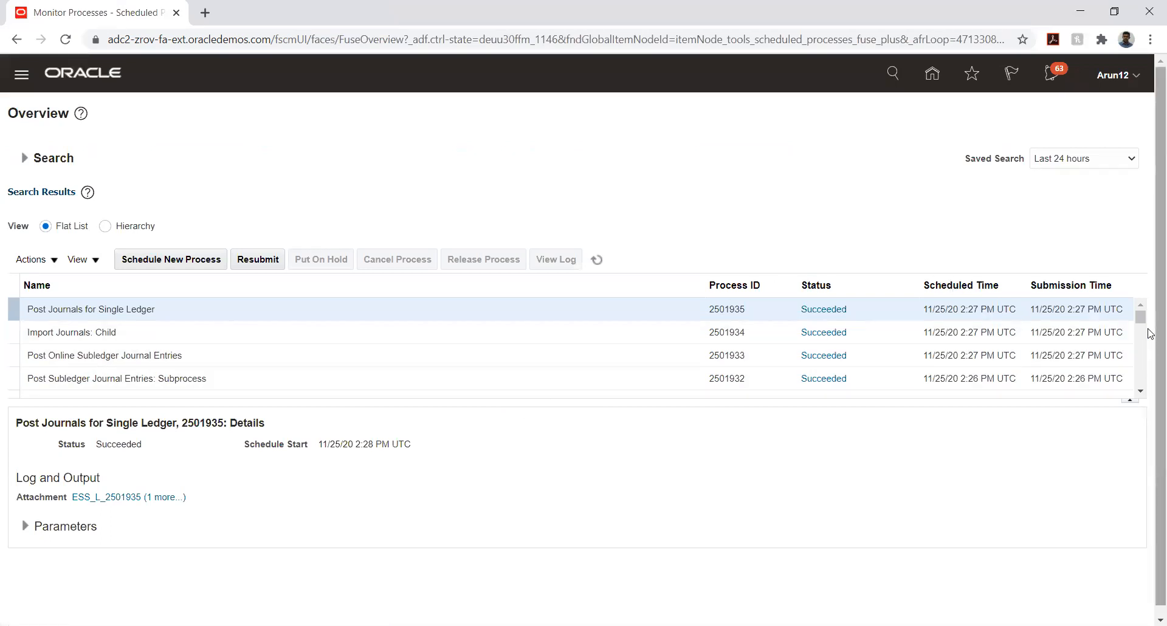
Select Post Journals for Single Ledger run 2501926, open its 2501926.txt output, and close the attachments
{"action": "left_click", "coordinate": [1141, 392]}
{"action": "left_click", "coordinate": [1140, 391]}
{"action": "left_click", "coordinate": [1140, 392]}
{"action": "left_click", "coordinate": [1141, 391]}
{"action": "left_click", "coordinate": [1141, 391]}
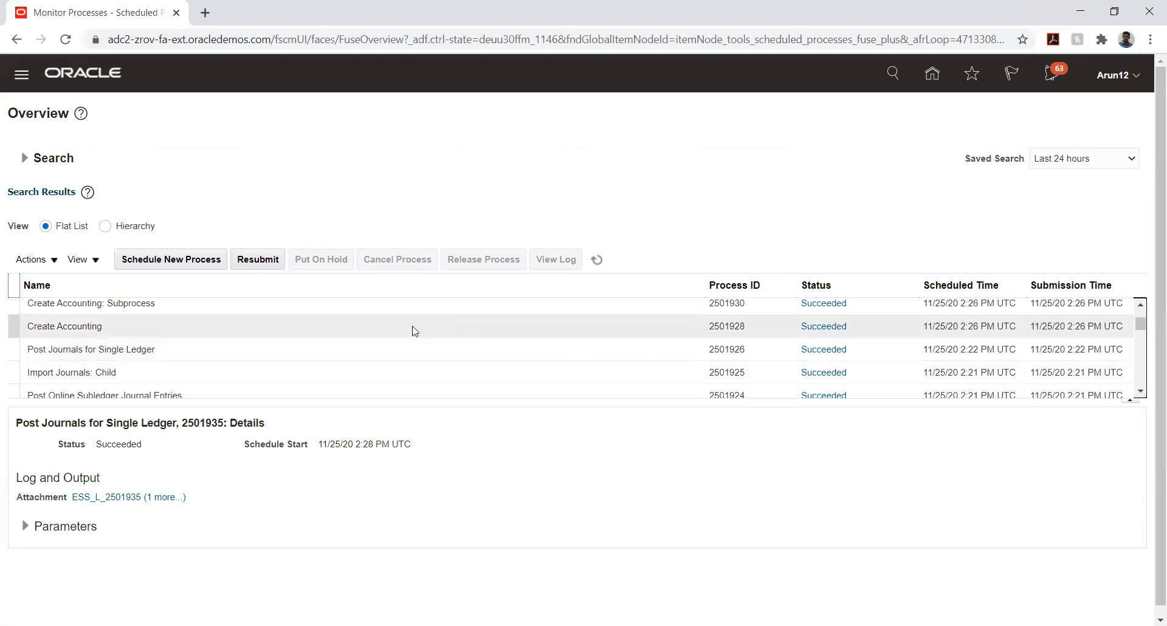
{"action": "left_click", "coordinate": [206, 351]}
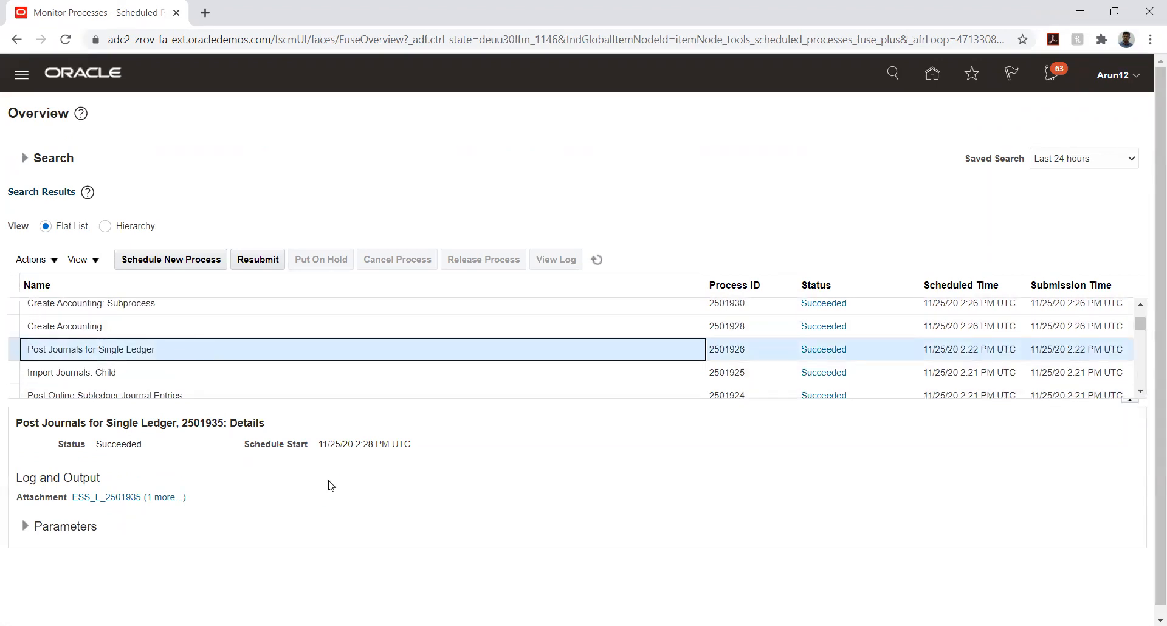
{"action": "left_click", "coordinate": [165, 499]}
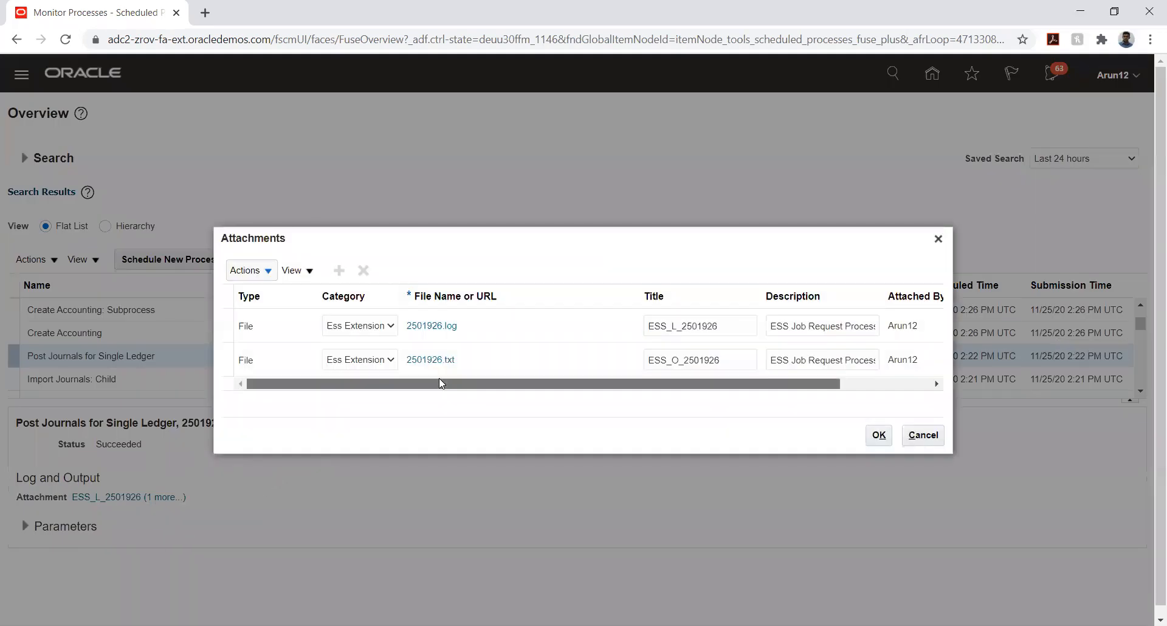
{"action": "left_click", "coordinate": [435, 361]}
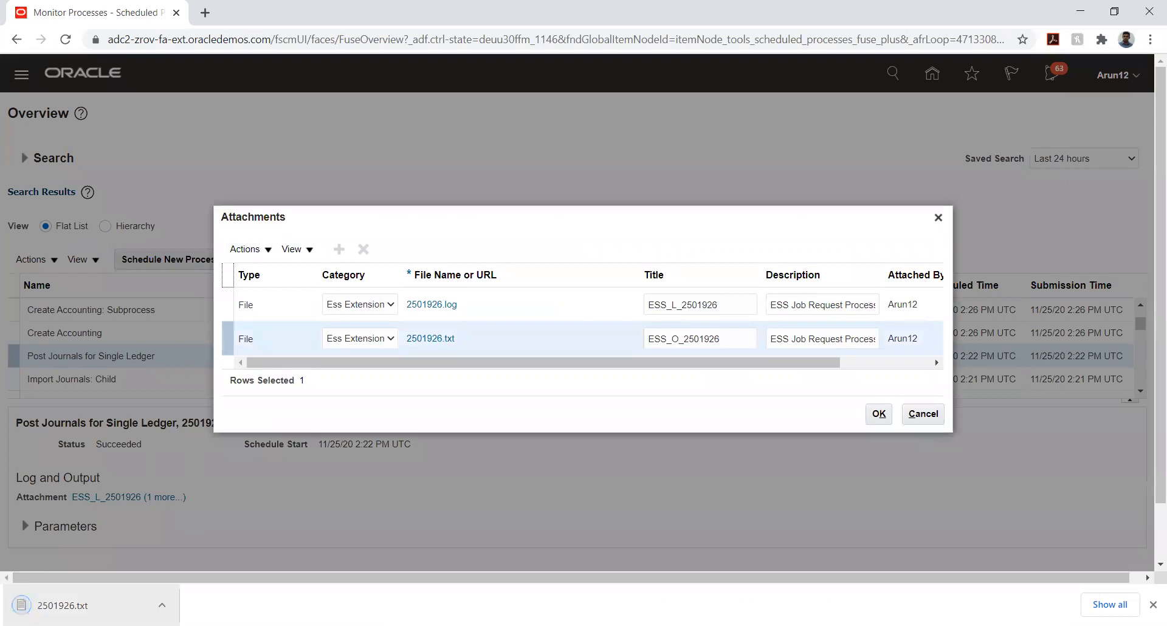
{"action": "left_click", "coordinate": [85, 605]}
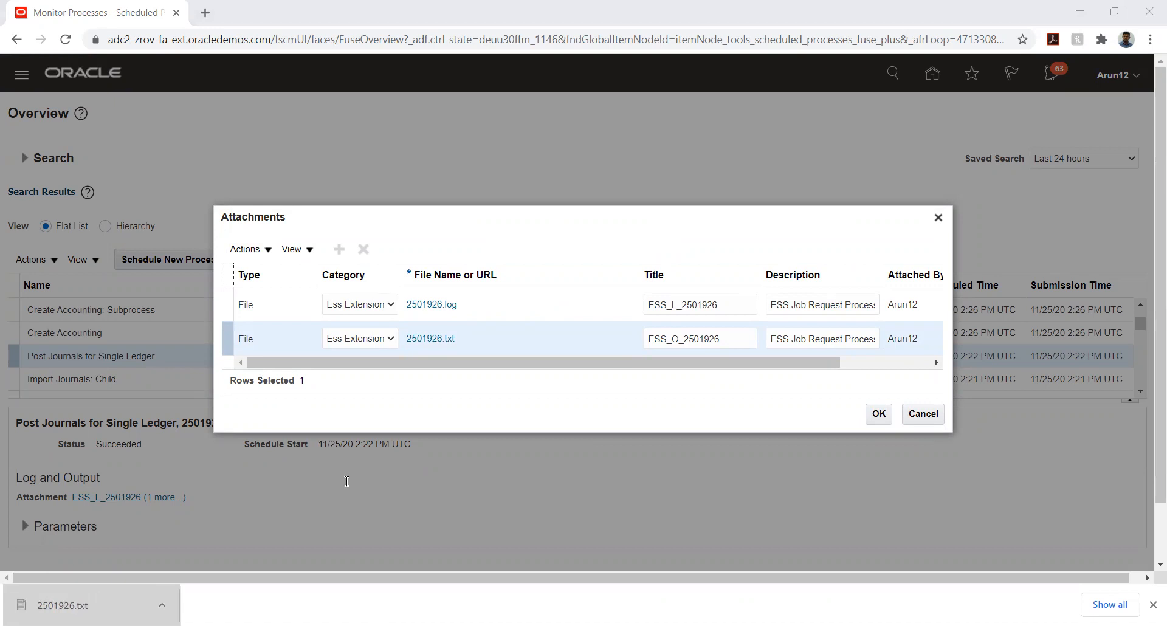
{"action": "left_click", "coordinate": [727, 466]}
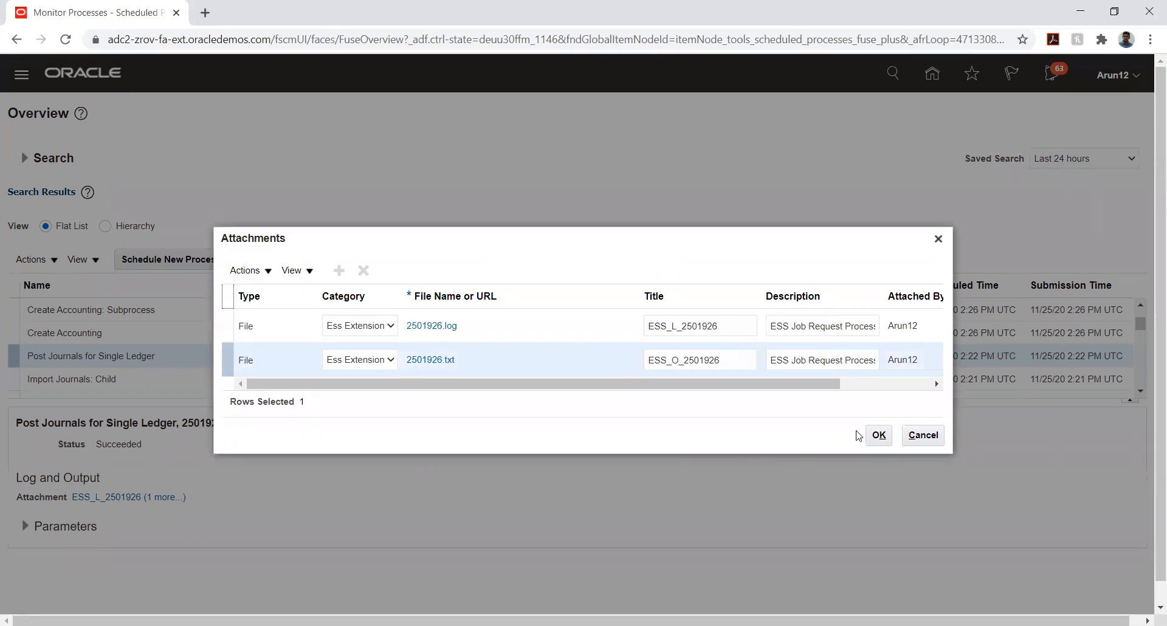
{"action": "left_click", "coordinate": [879, 435]}
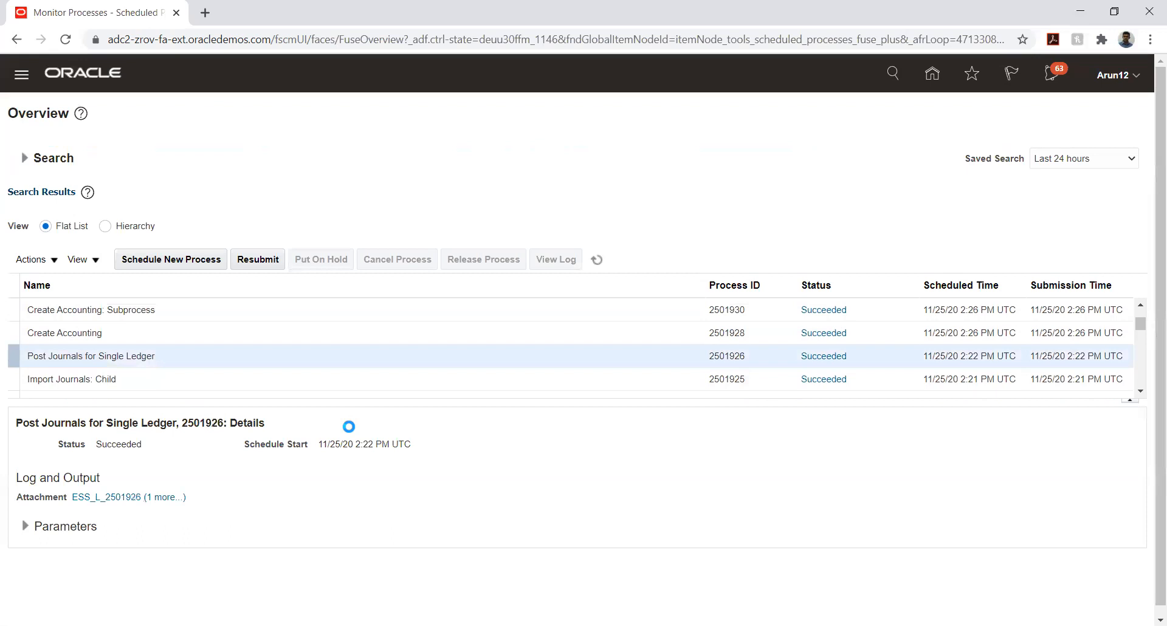
Scroll back up the process list and return to the home page
{"action": "left_click", "coordinate": [1140, 390]}
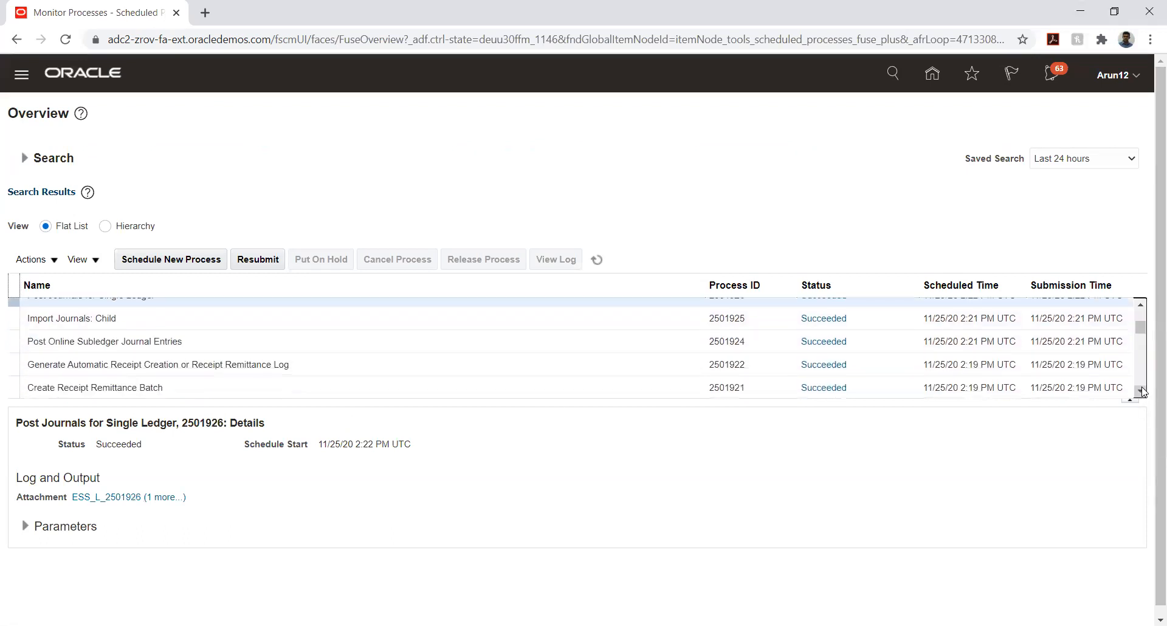
{"action": "left_click", "coordinate": [1140, 391]}
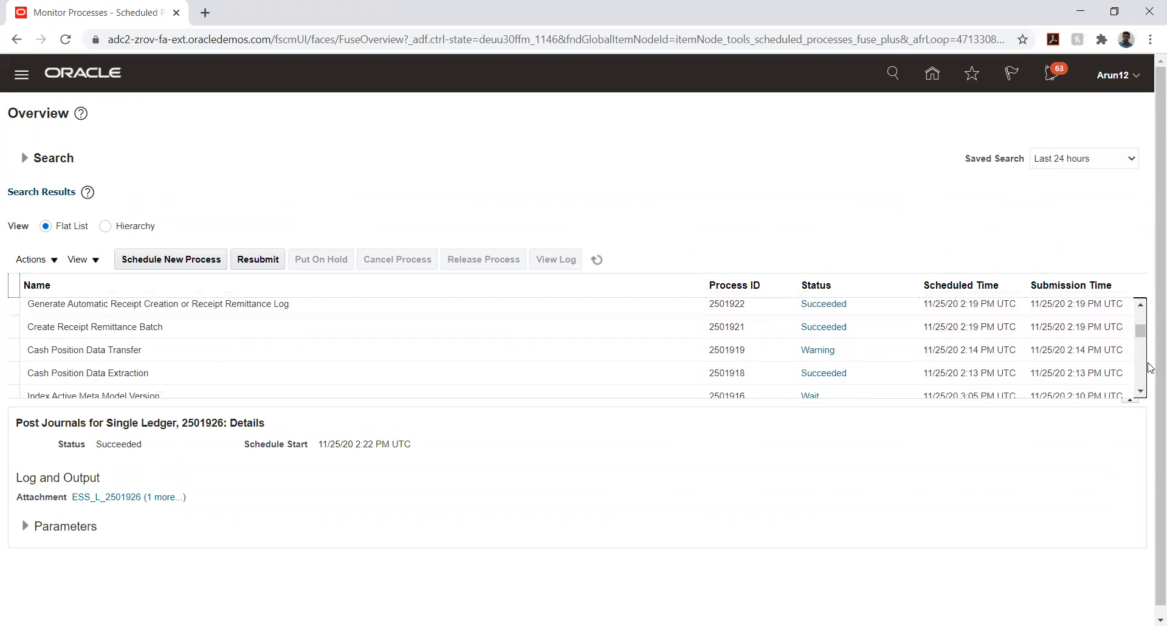
{"action": "left_click", "coordinate": [1140, 303]}
{"action": "left_click", "coordinate": [1141, 304]}
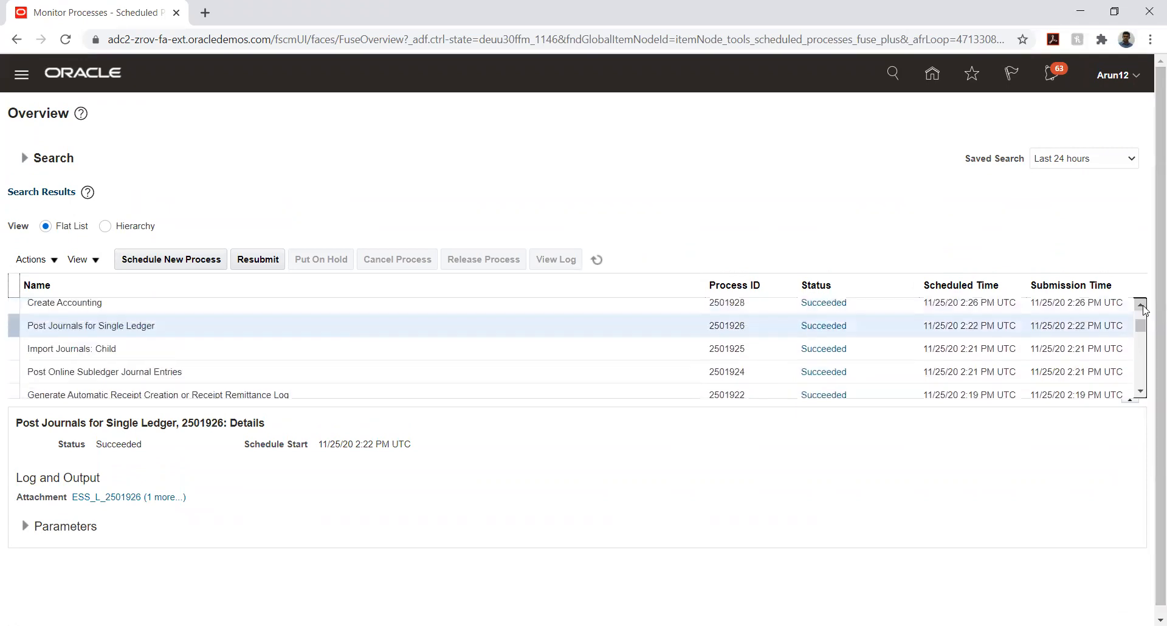
{"action": "left_click", "coordinate": [1140, 305]}
{"action": "left_click", "coordinate": [1141, 305]}
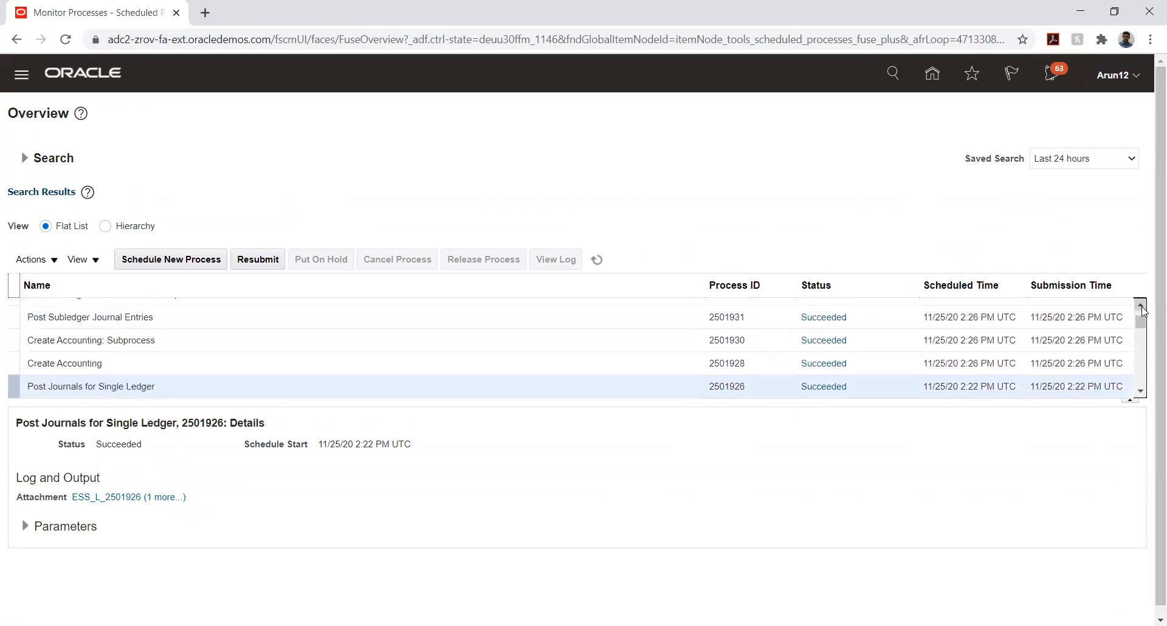
{"action": "left_click", "coordinate": [1141, 306]}
{"action": "left_click", "coordinate": [1141, 306]}
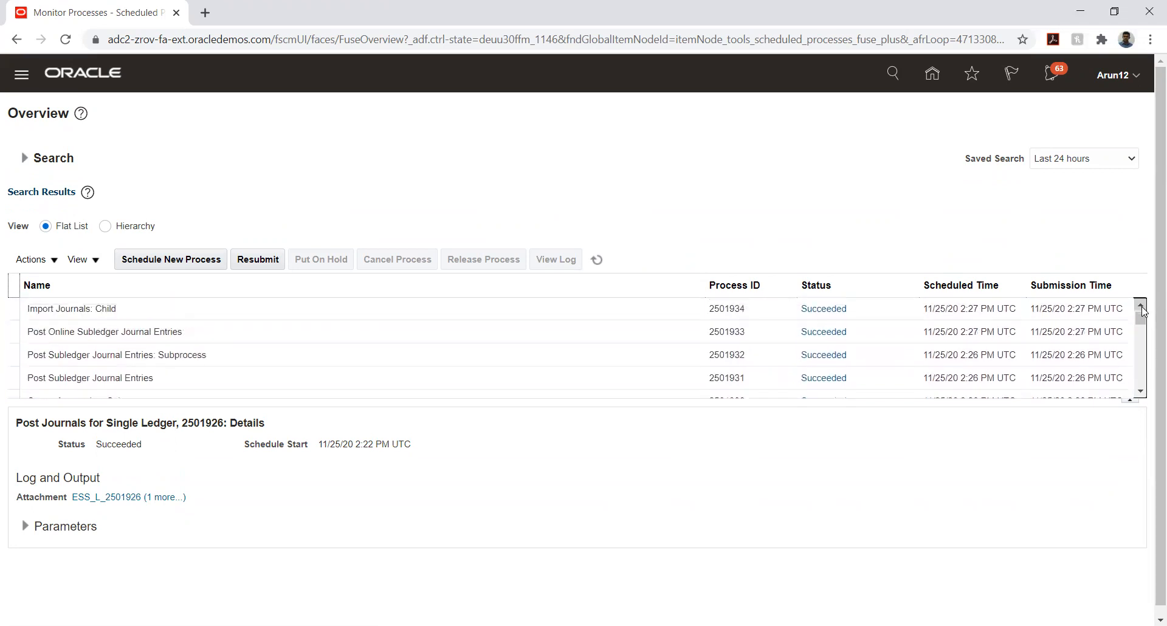
{"action": "left_click", "coordinate": [1141, 305]}
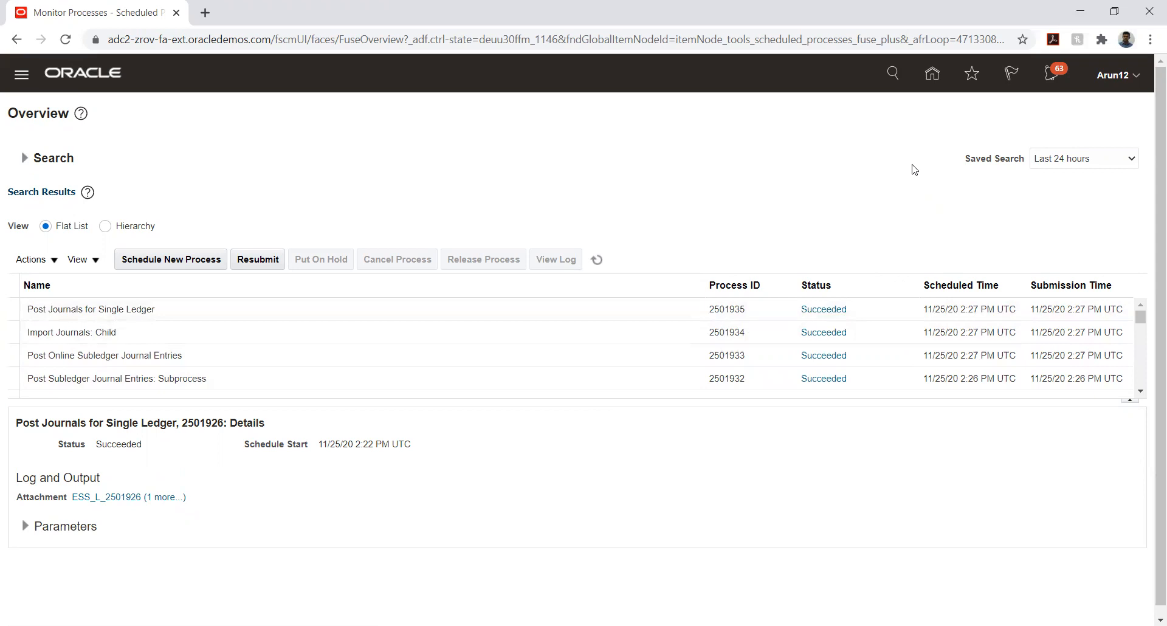
{"action": "left_click", "coordinate": [933, 75]}
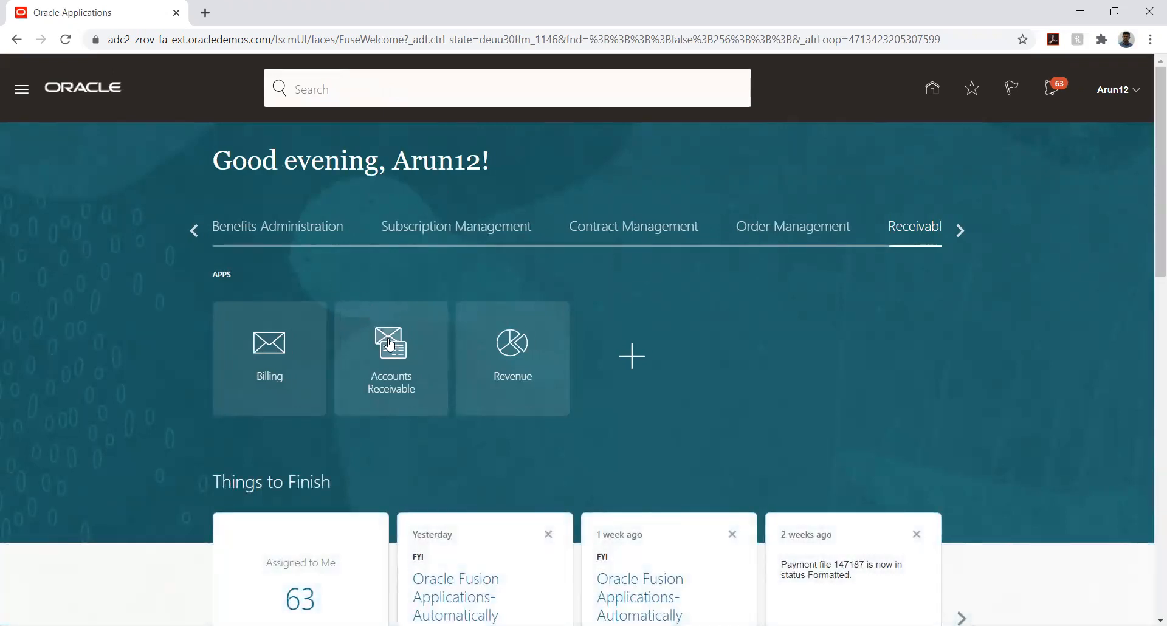
Start a new receipt from the Accounts Receivable tasks with receipt type Miscellaneous
{"action": "left_click", "coordinate": [403, 378]}
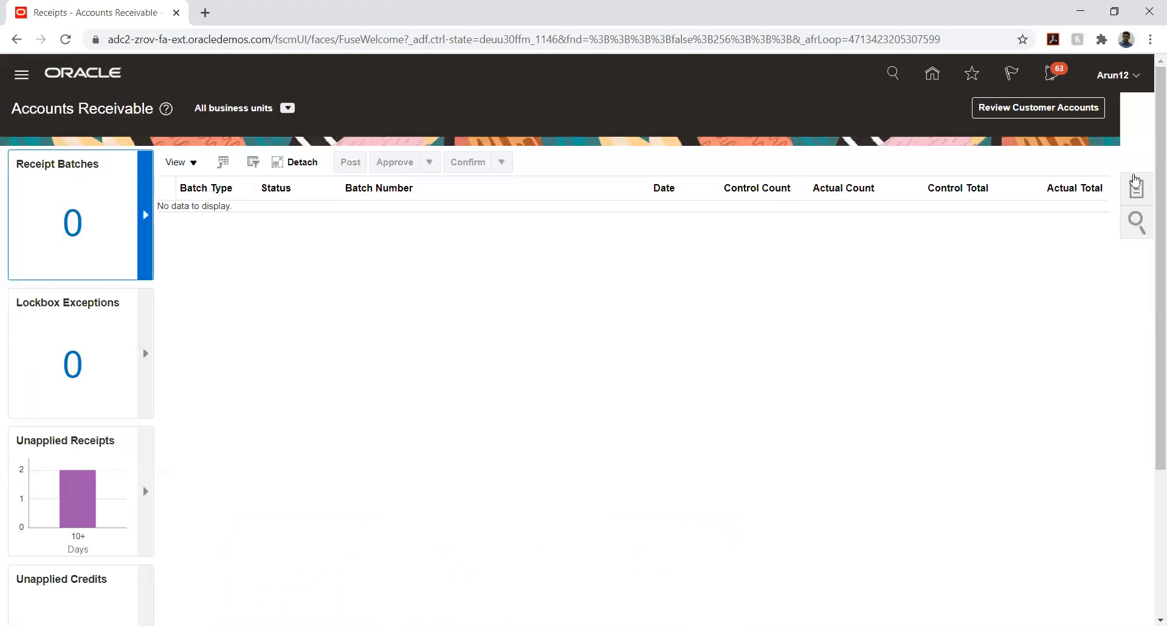
{"action": "left_click", "coordinate": [1134, 184]}
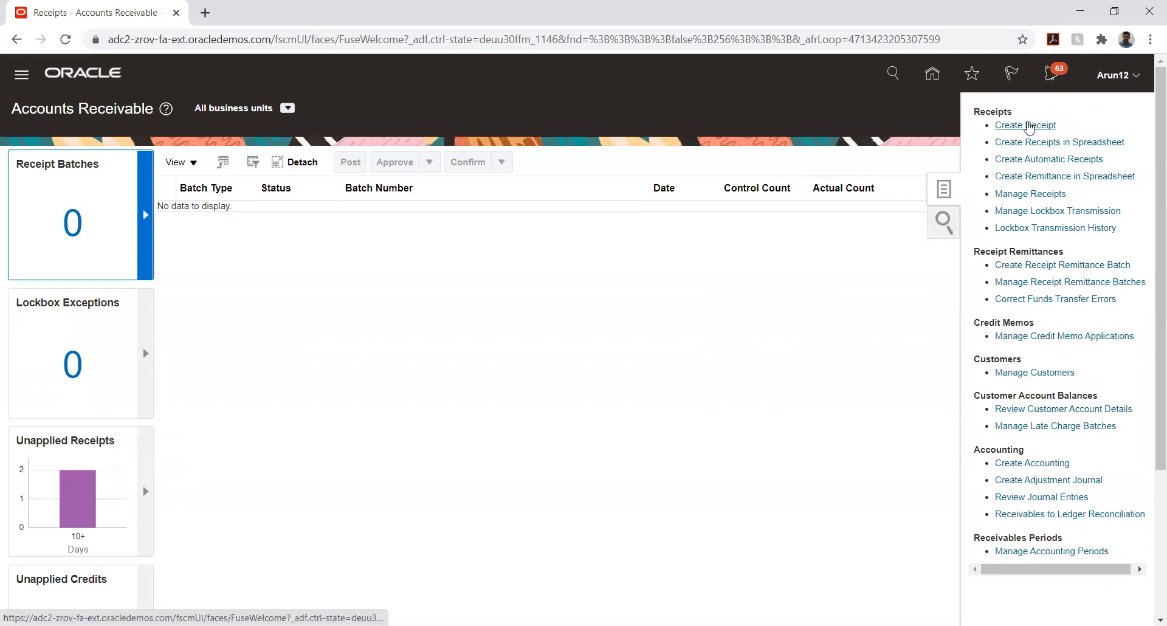
{"action": "left_click", "coordinate": [1027, 126]}
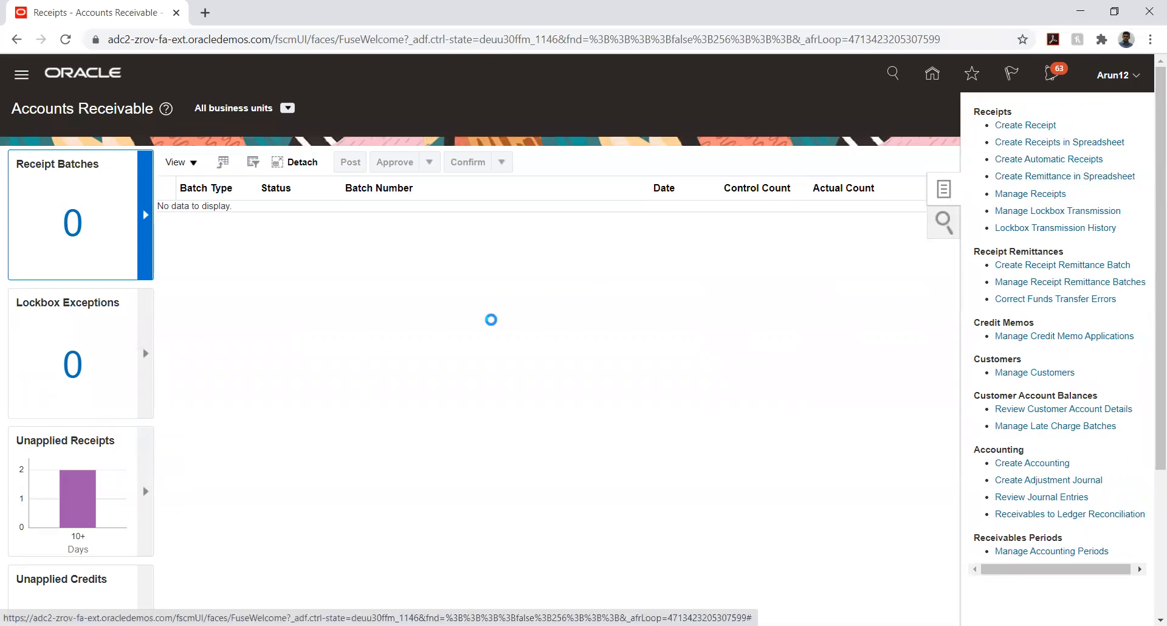
{"action": "left_click", "coordinate": [302, 170]}
{"action": "left_click", "coordinate": [285, 196]}
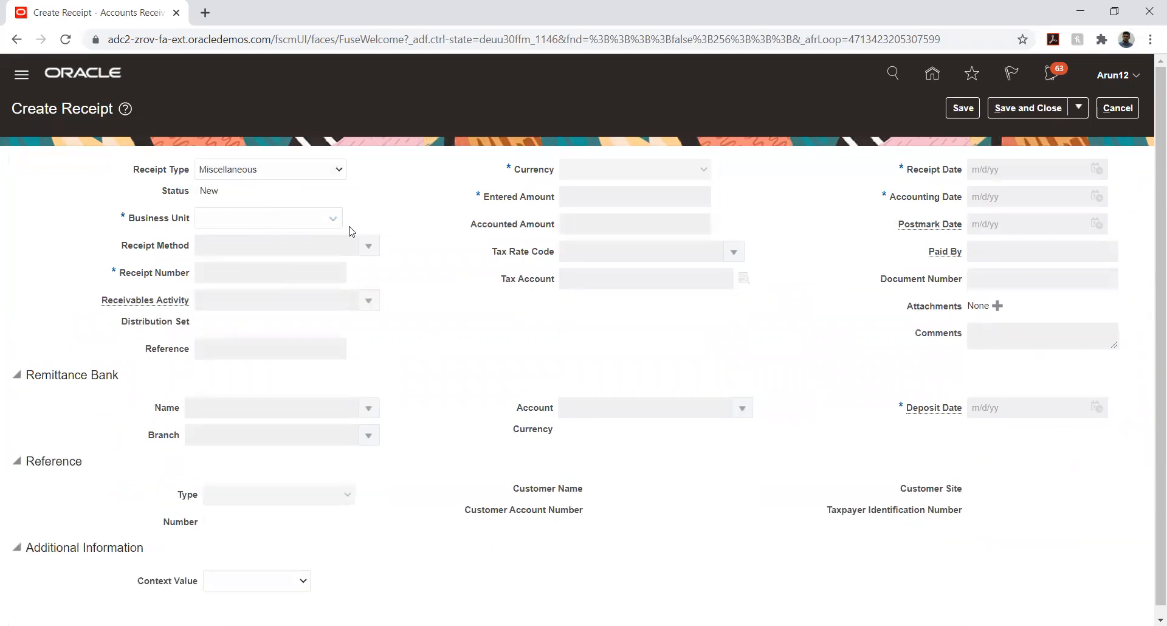
Set business unit TATA_AUTO_03_BU, receipt method TATA_DIRECT and receipt number 14, then check the Receivables Activity list
{"action": "left_click", "coordinate": [297, 220]}
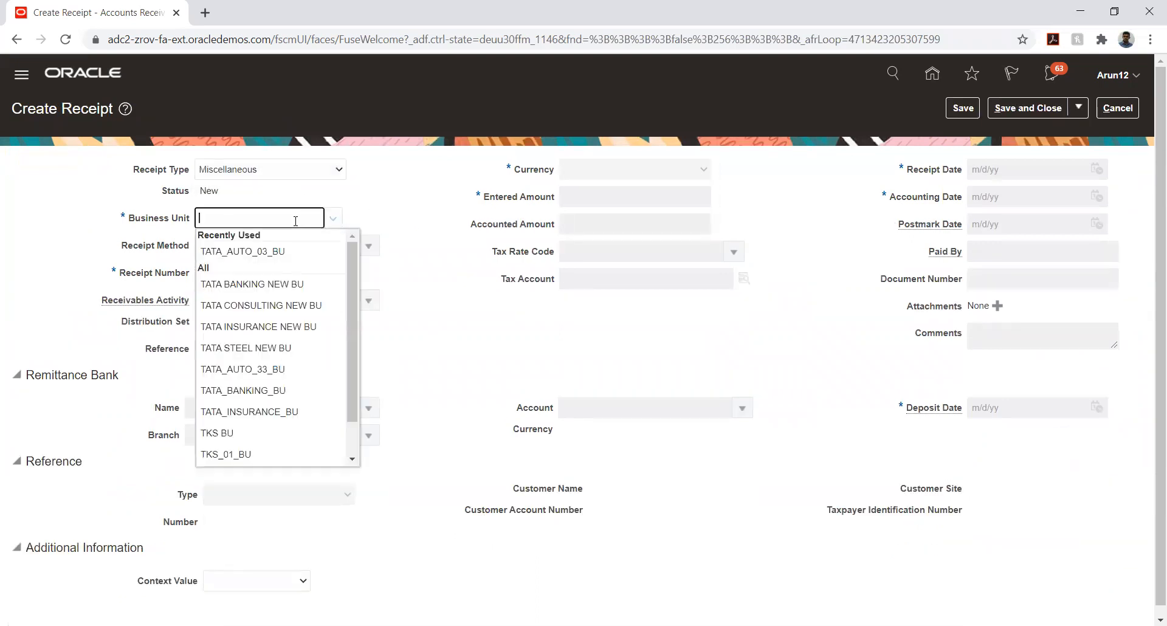
{"action": "left_click", "coordinate": [283, 252]}
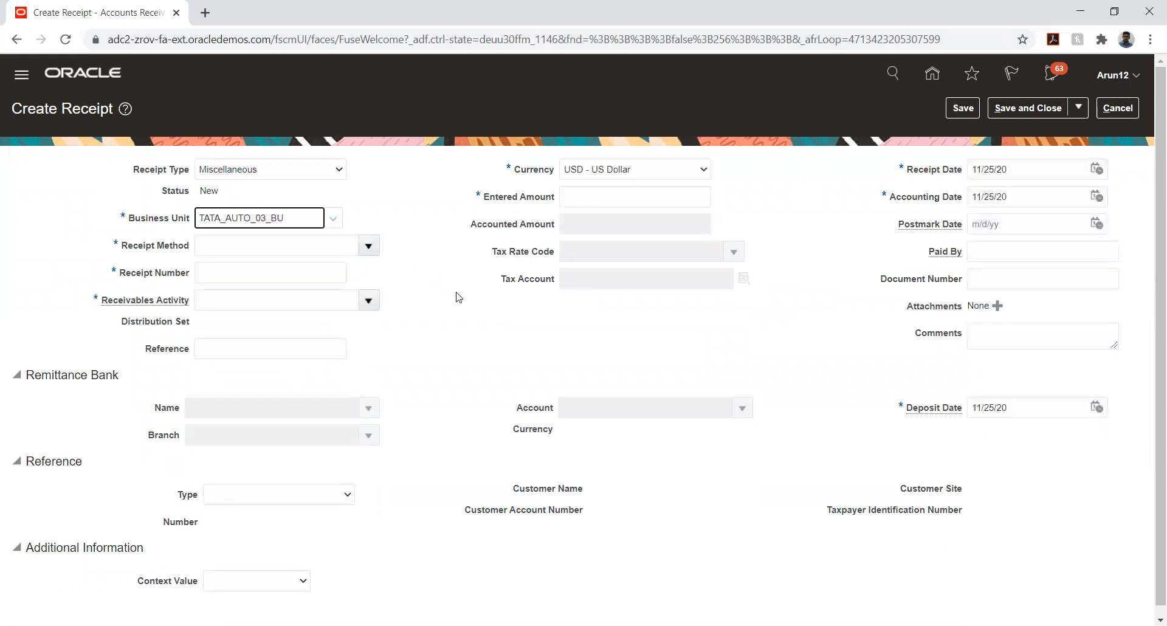
{"action": "left_click", "coordinate": [369, 246]}
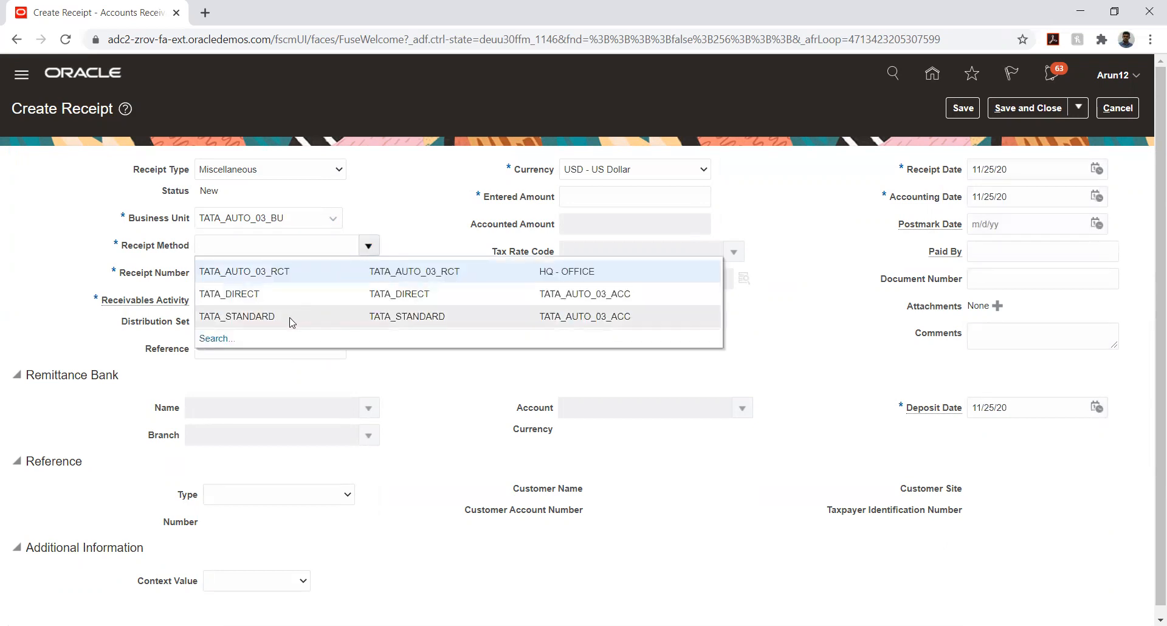
{"action": "left_click", "coordinate": [336, 276]}
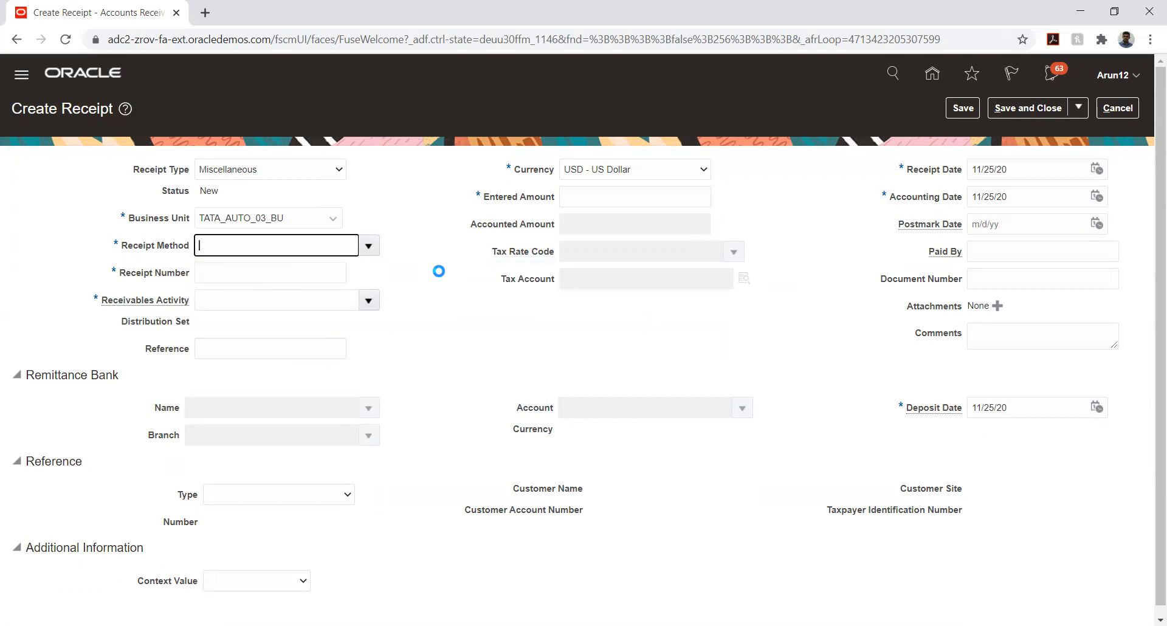
{"action": "left_click", "coordinate": [329, 277]}
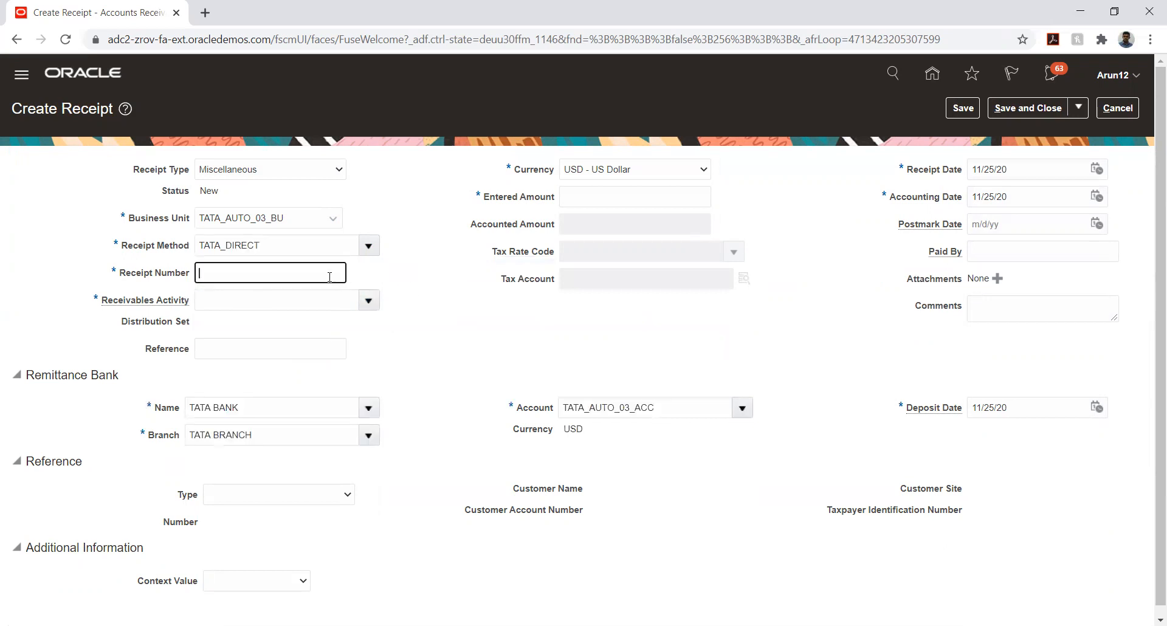
{"action": "type", "text": "14"}
{"action": "key", "text": "Tab"}
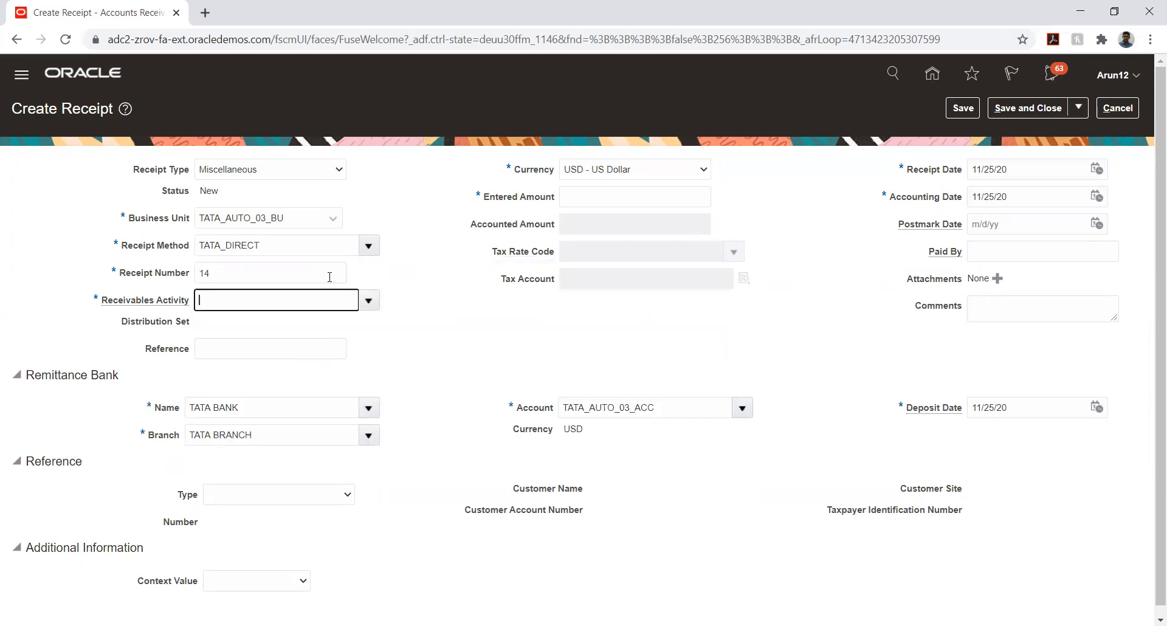
{"action": "left_click", "coordinate": [368, 302]}
{"action": "left_click", "coordinate": [437, 273]}
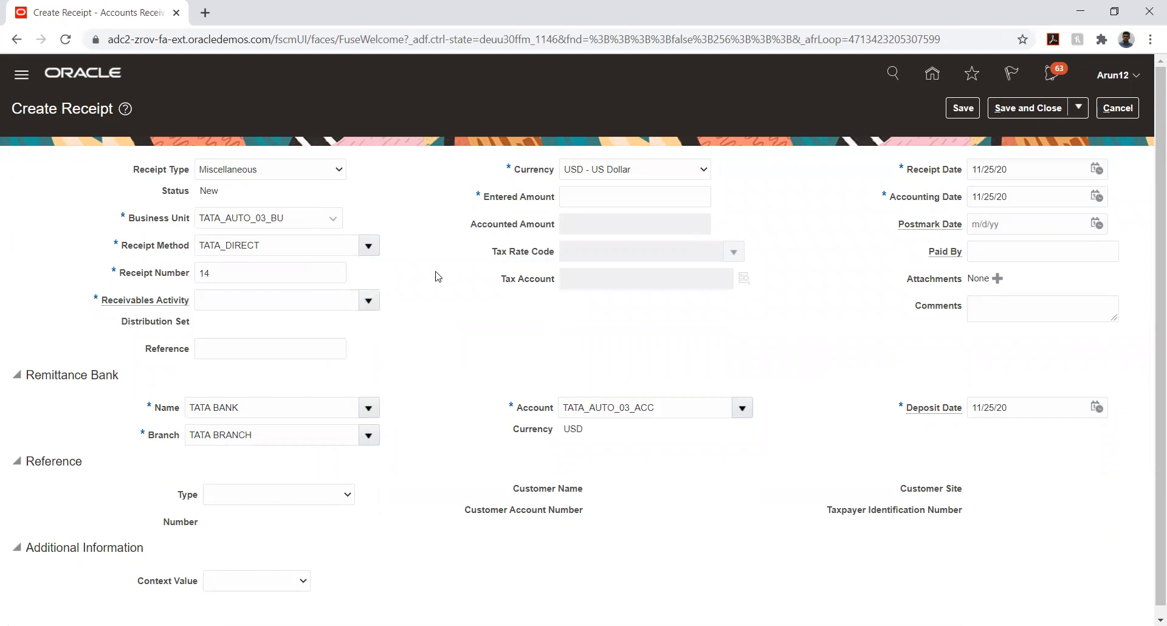
Discard the draft receipt and open the Implementation Projects list in Setup and Maintenance
{"action": "left_click", "coordinate": [1122, 108]}
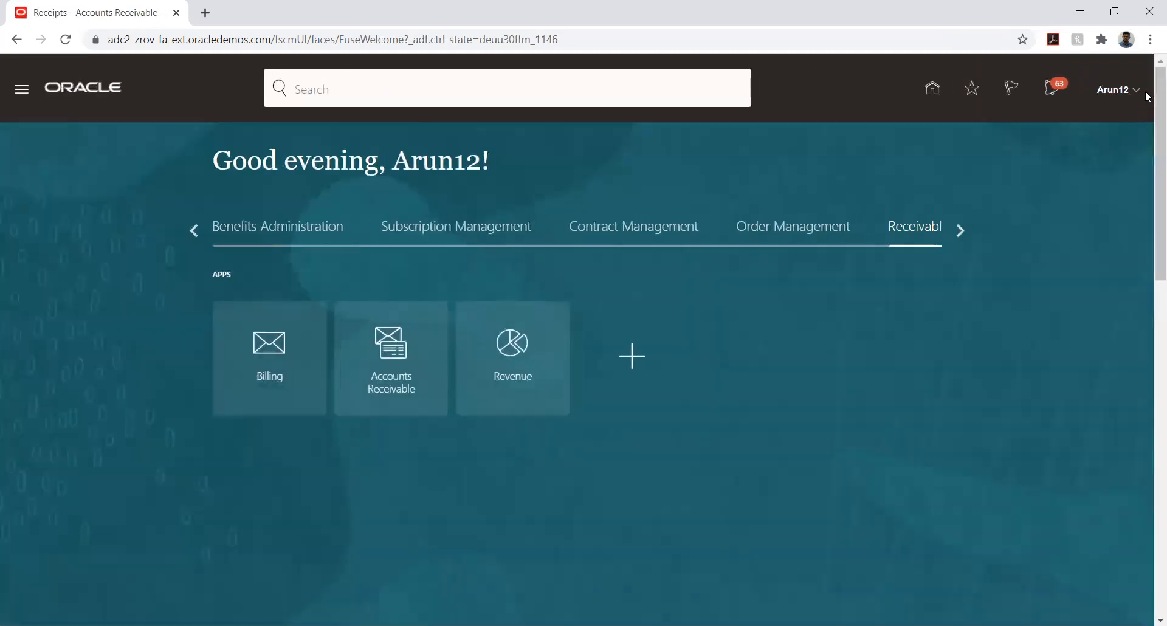
{"action": "left_click", "coordinate": [1135, 90]}
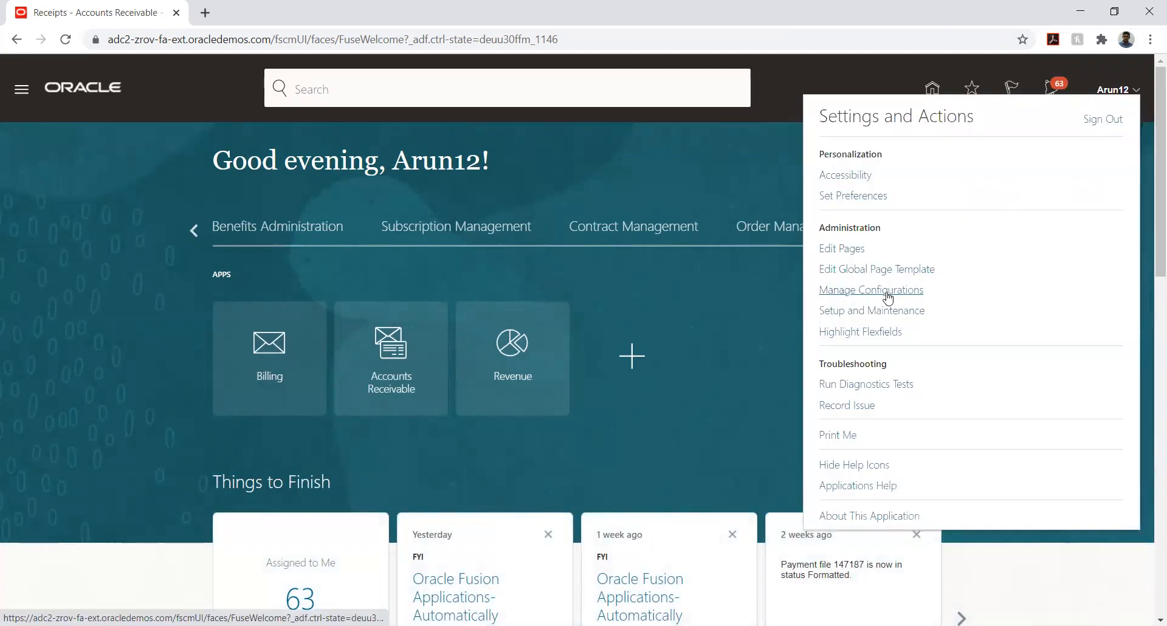
{"action": "left_click", "coordinate": [880, 311]}
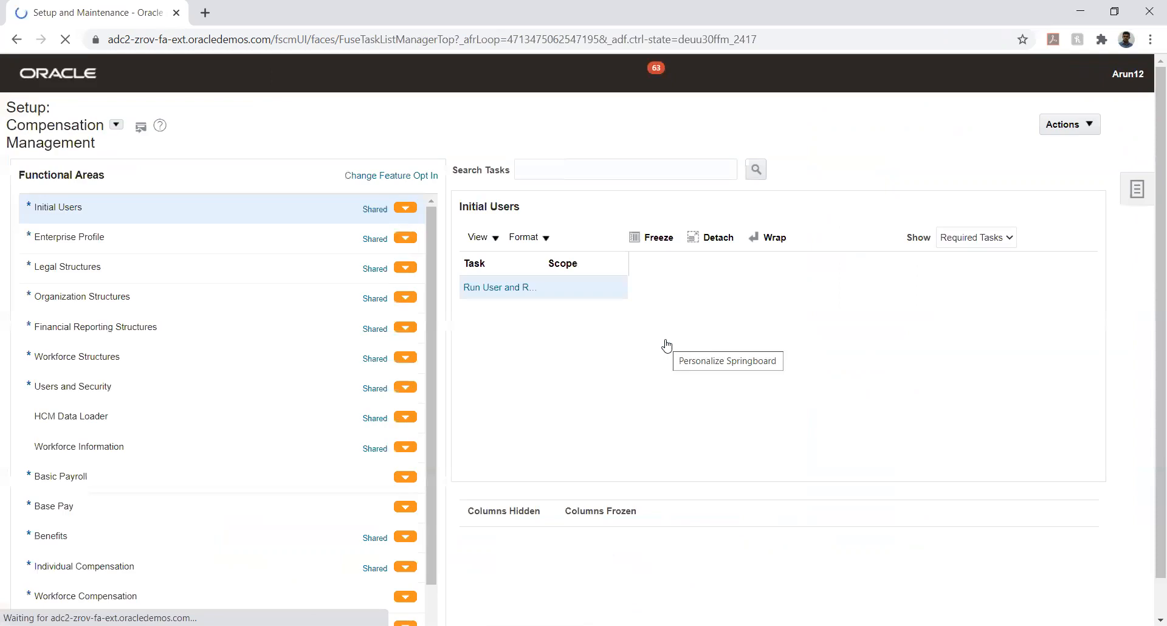
{"action": "left_click", "coordinate": [1134, 191]}
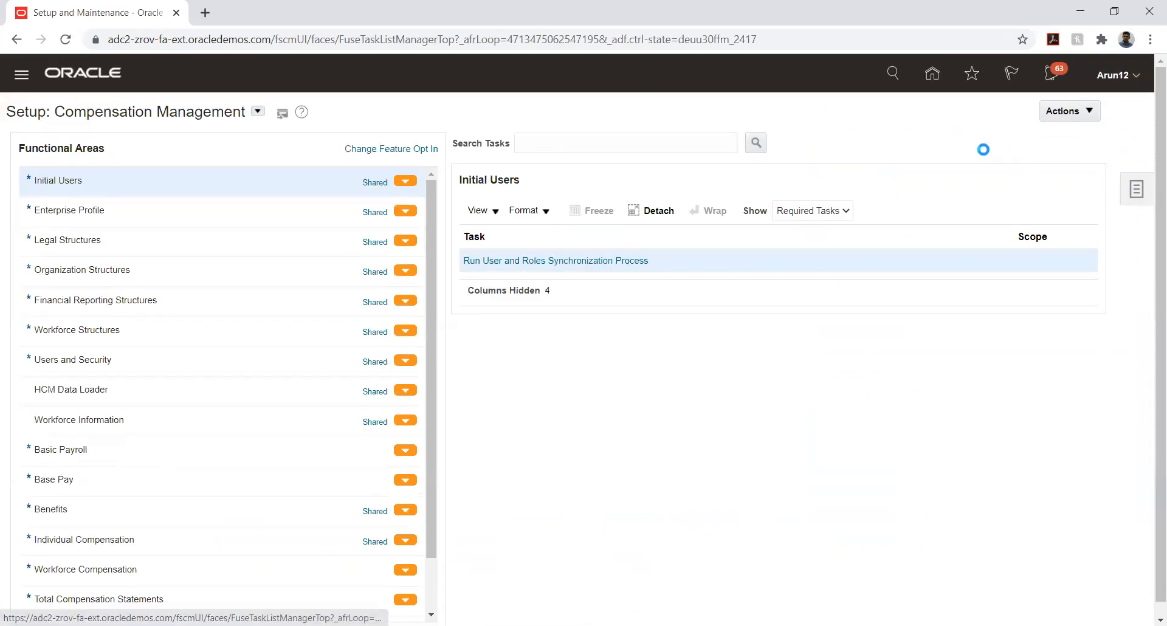
{"action": "left_click", "coordinate": [1026, 111]}
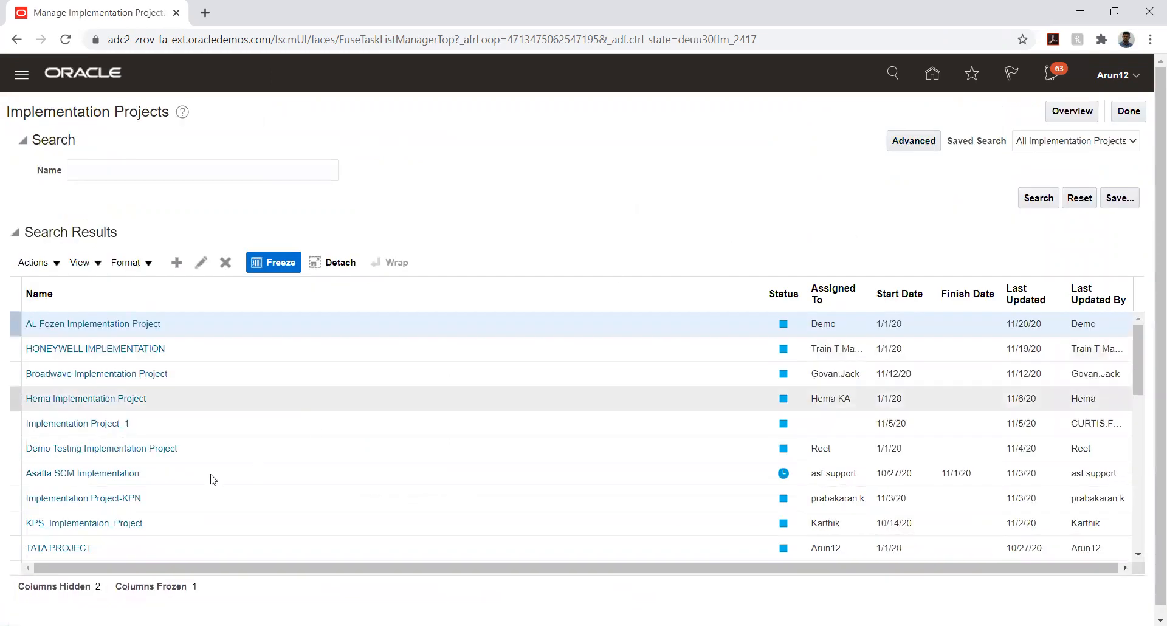
In TATA PROJECT, launch Manage Receivables Activities under Define Common Accounts Receivable Configuration
{"action": "left_click", "coordinate": [69, 548]}
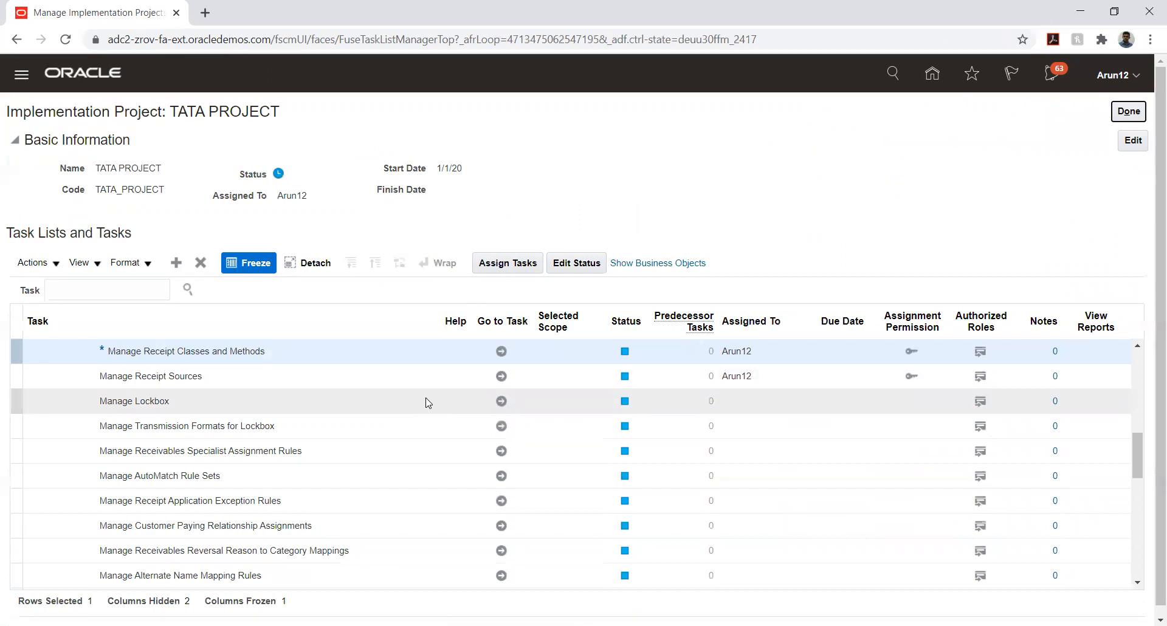
{"action": "scroll", "coordinate": [427, 401], "scroll_direction": "up", "scroll_amount": 2}
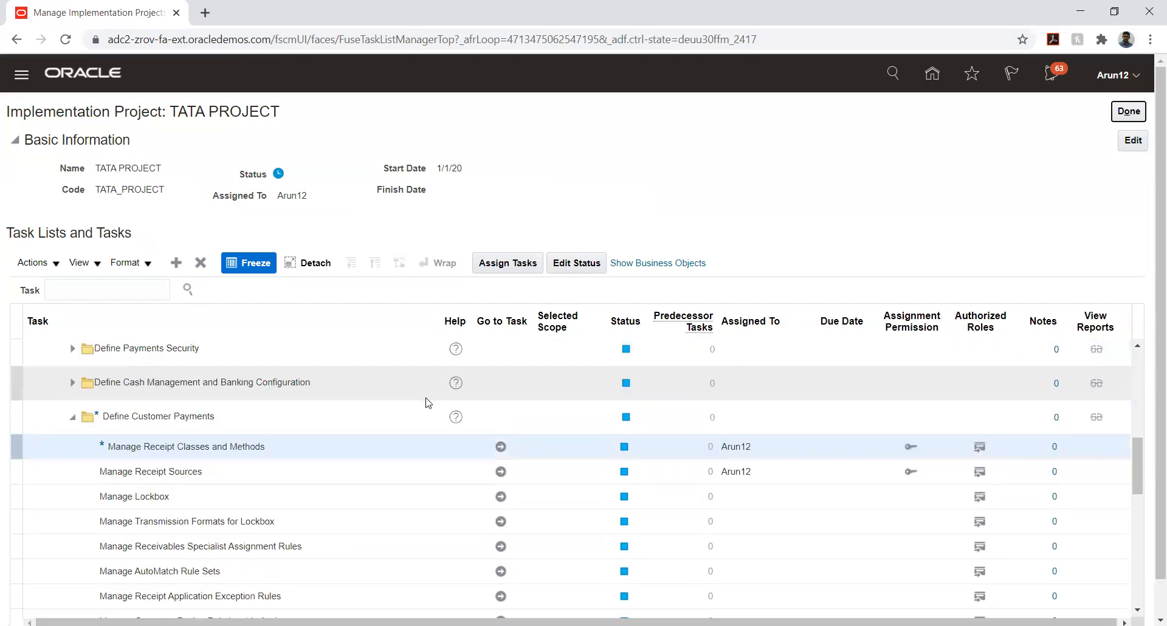
{"action": "scroll", "coordinate": [427, 403], "scroll_direction": "up", "scroll_amount": 2}
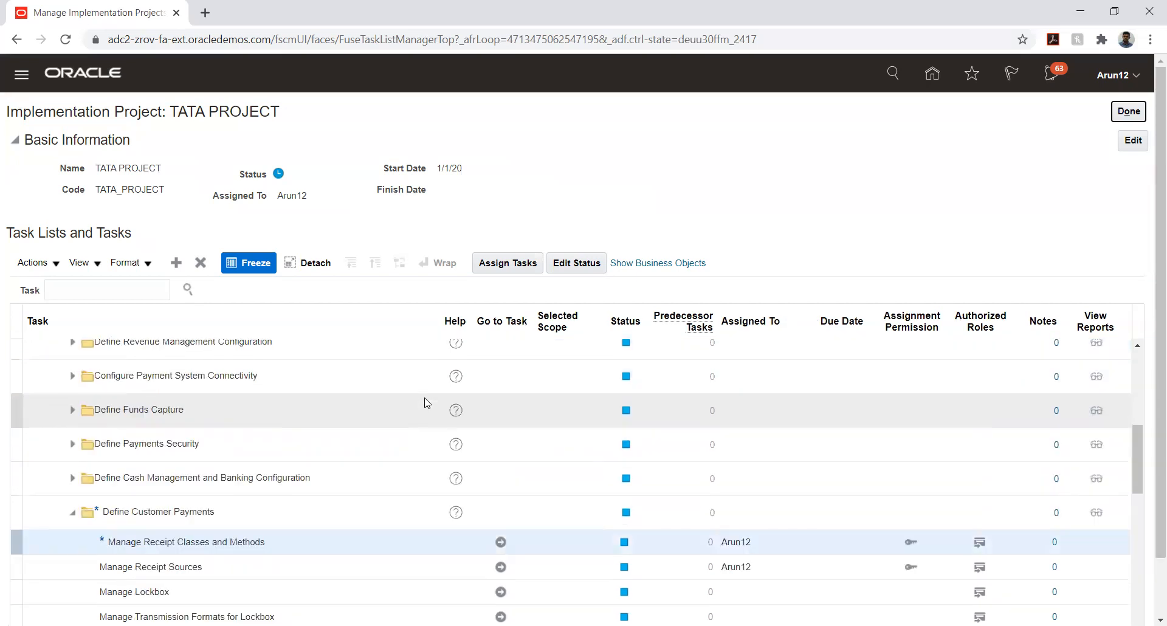
{"action": "scroll", "coordinate": [427, 403], "scroll_direction": "up", "scroll_amount": 4}
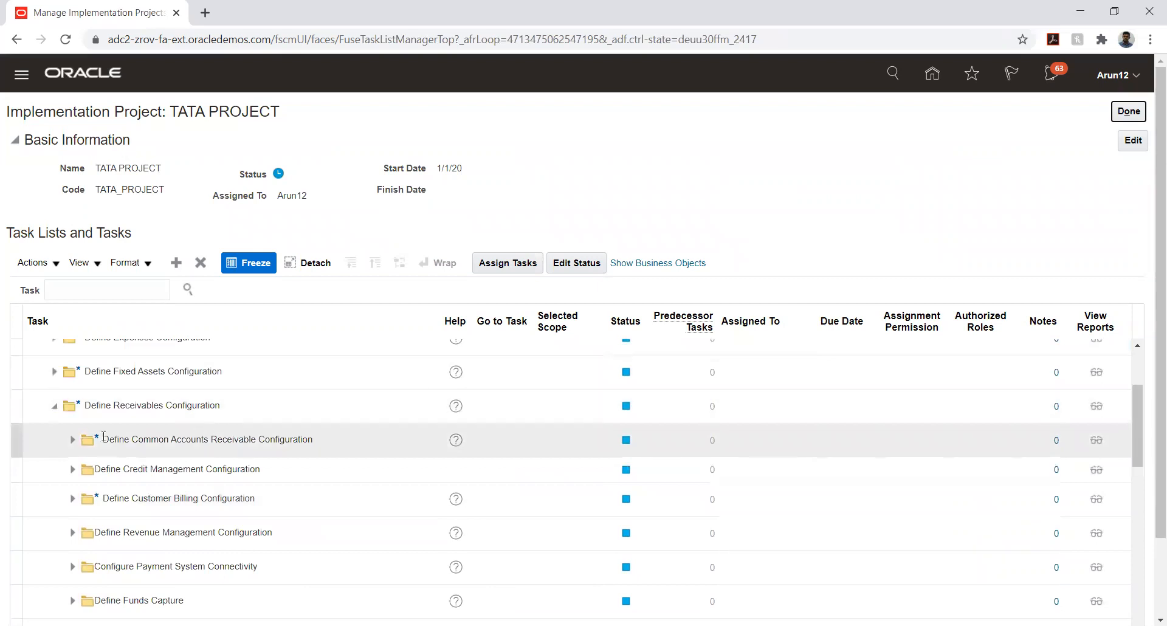
{"action": "left_click", "coordinate": [71, 440]}
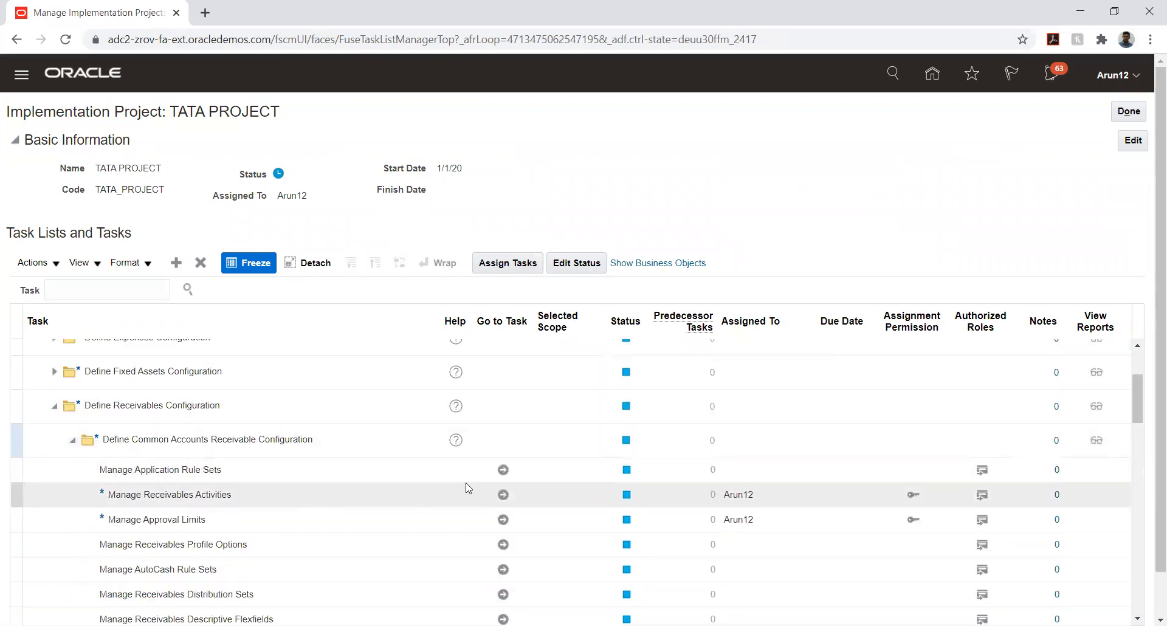
{"action": "left_click", "coordinate": [502, 496]}
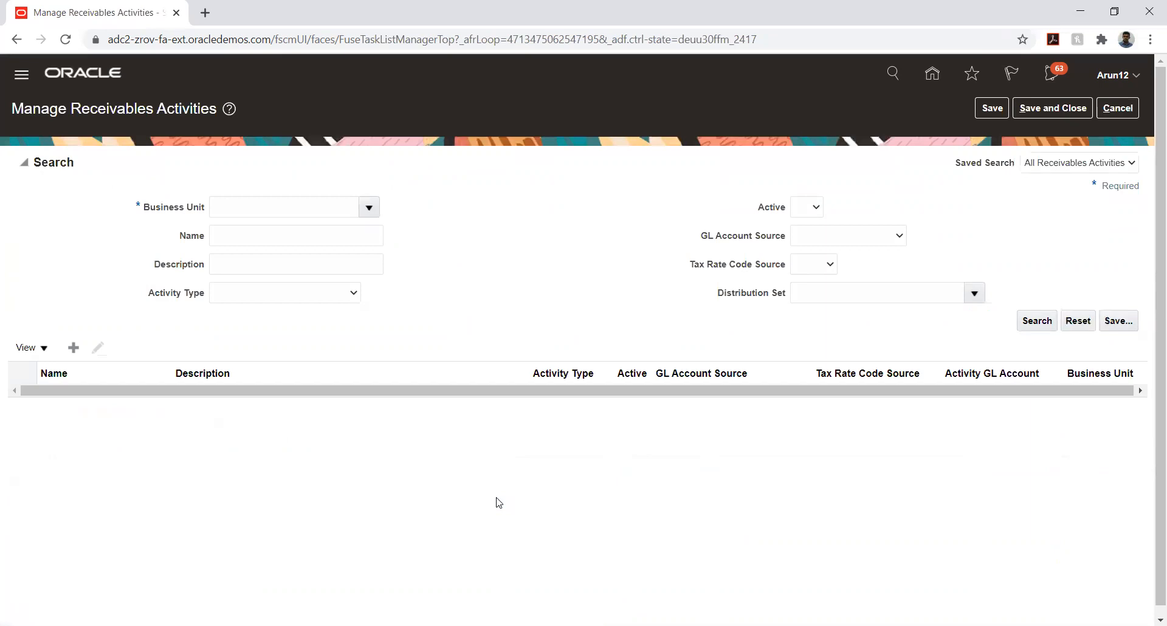
Start a new receivables activity for business unit TATA_AUTO_03_BU
{"action": "left_click", "coordinate": [73, 347]}
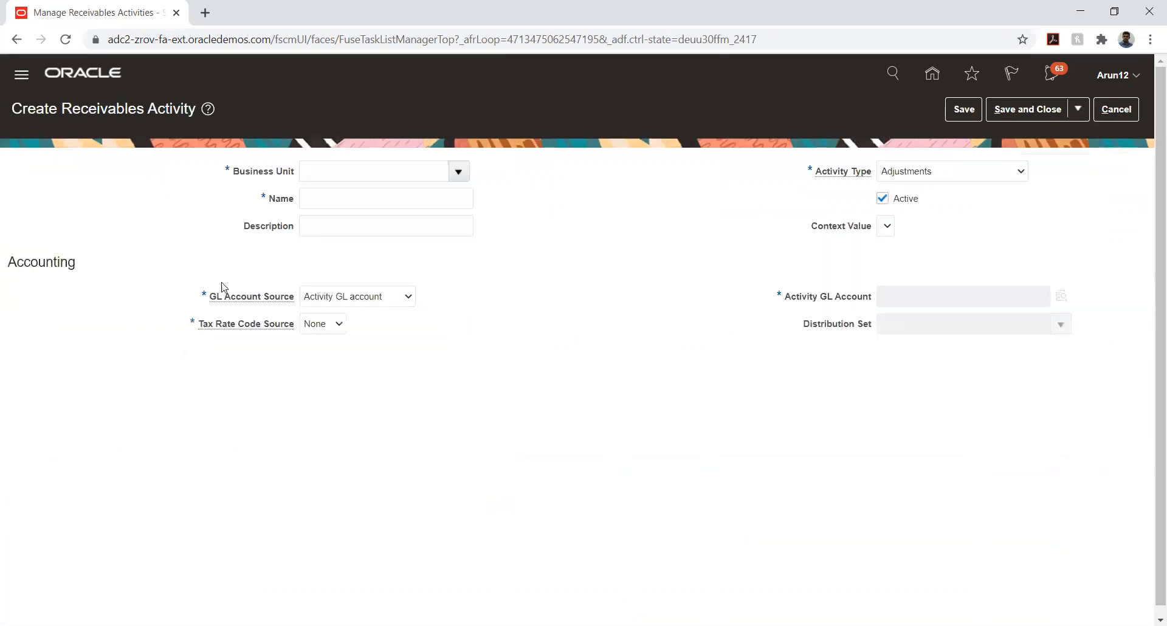
{"action": "left_click", "coordinate": [458, 173]}
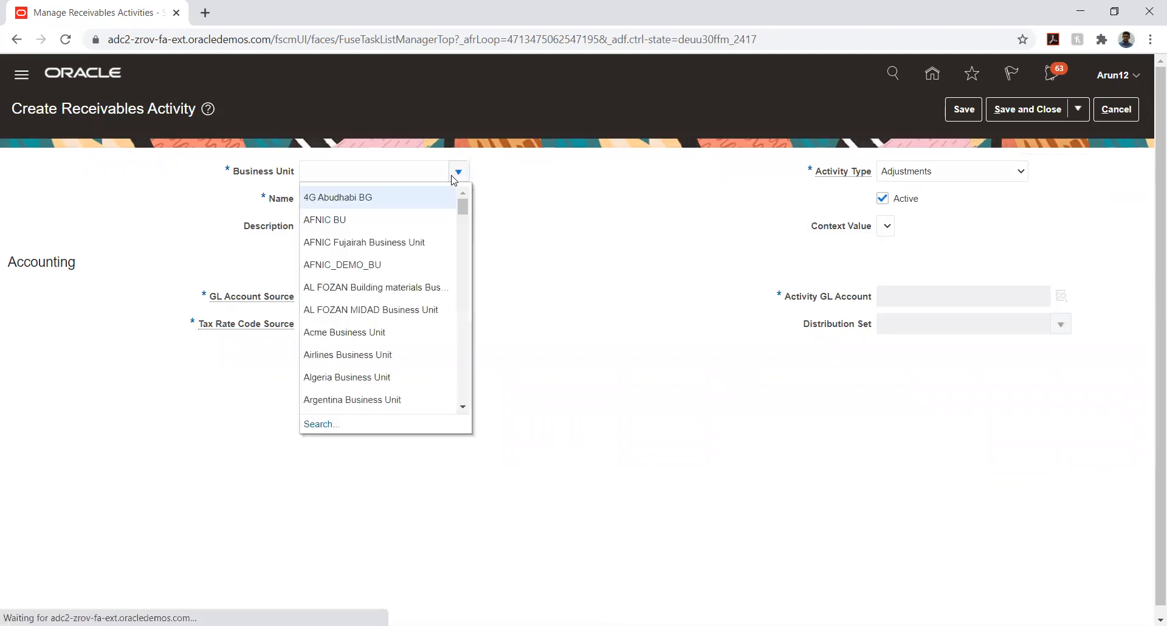
{"action": "left_click", "coordinate": [405, 166]}
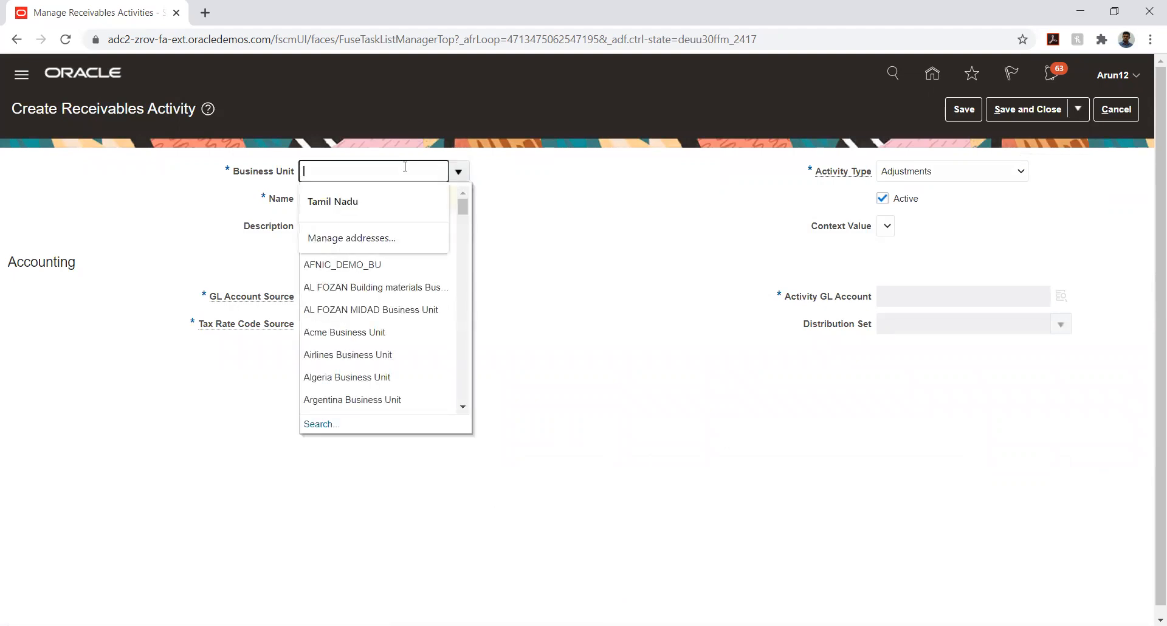
{"action": "type", "text": "tata"}
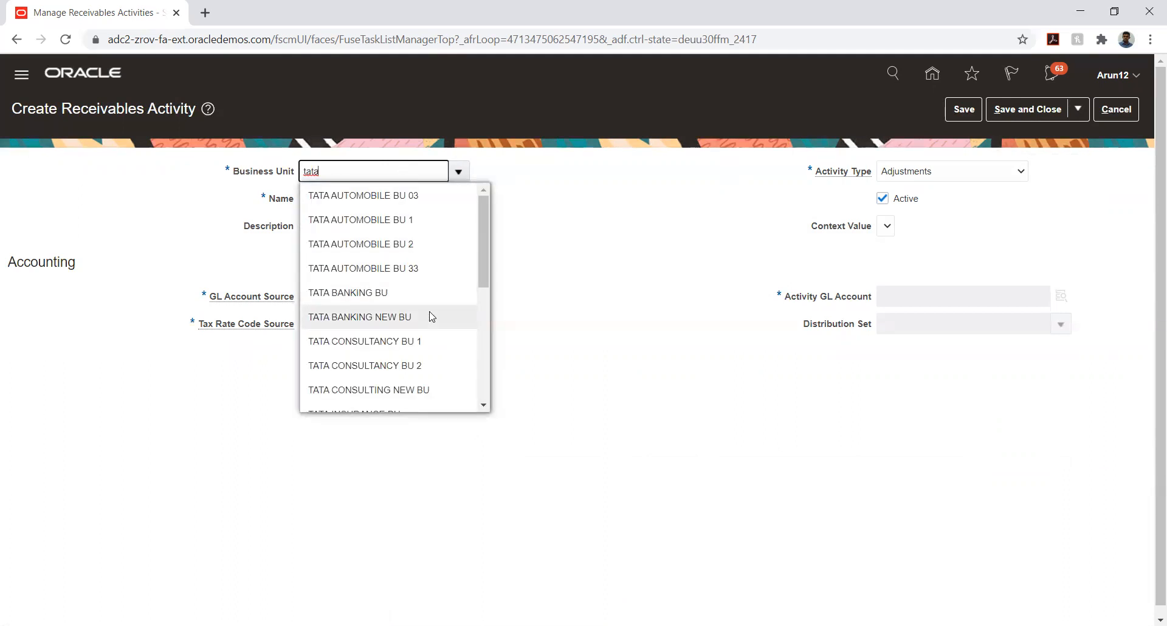
{"action": "scroll", "coordinate": [419, 285], "scroll_direction": "down", "scroll_amount": 5}
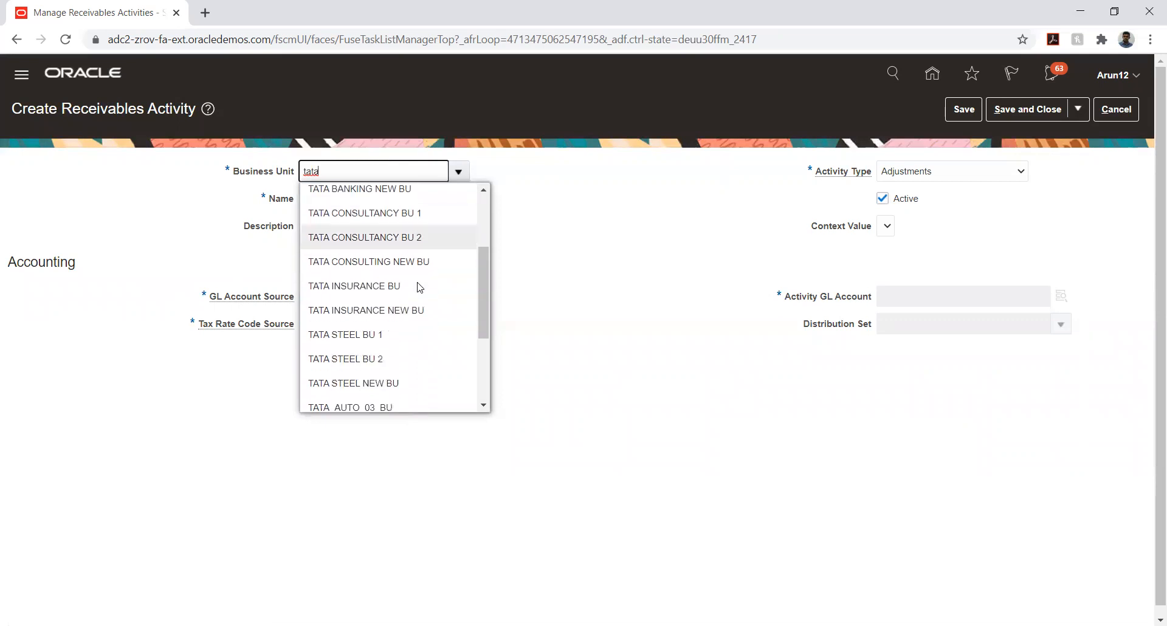
{"action": "left_click", "coordinate": [382, 383]}
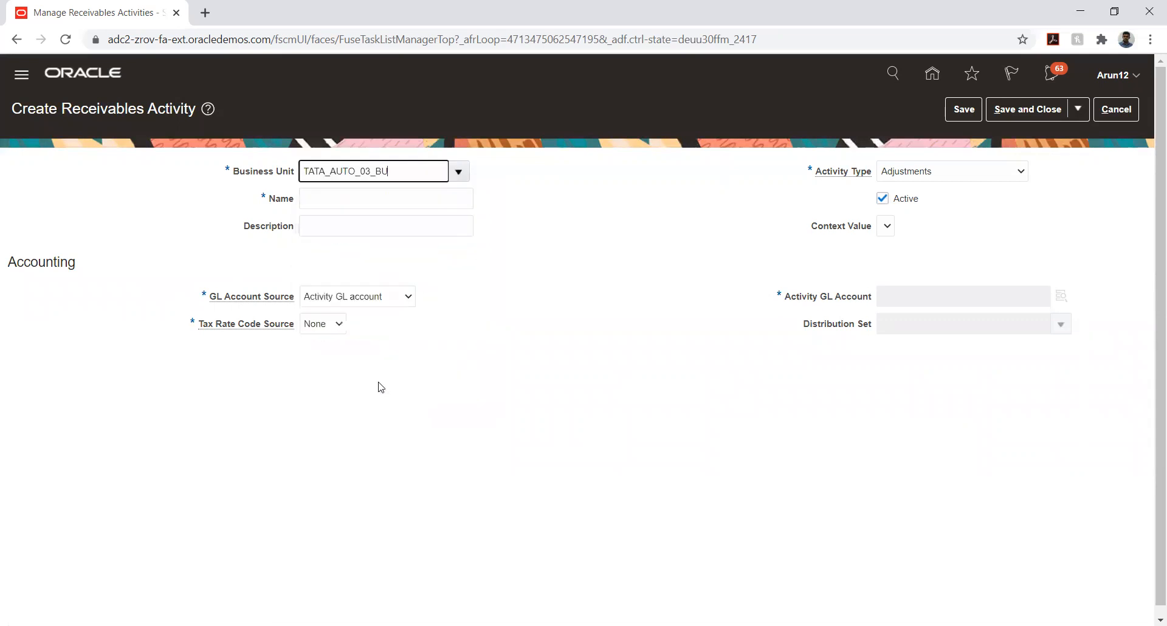
Name it TATA_MISC with description TATA_MISC, type Miscellaneous cash, and open the GL account picker
{"action": "left_click", "coordinate": [405, 199]}
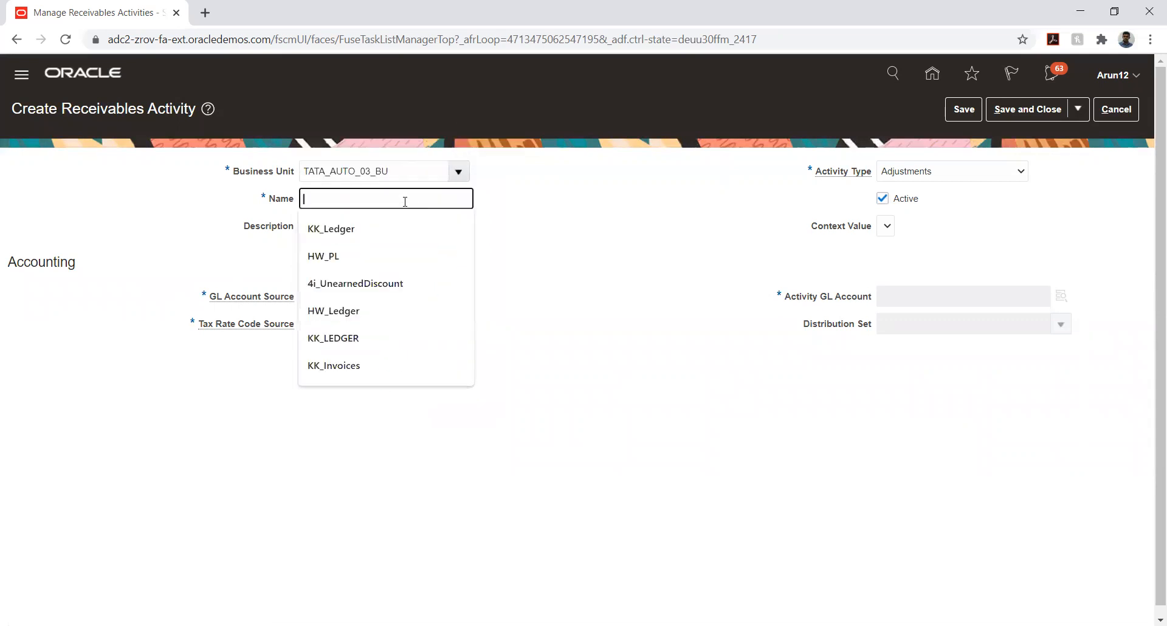
{"action": "type", "text": "TATA"}
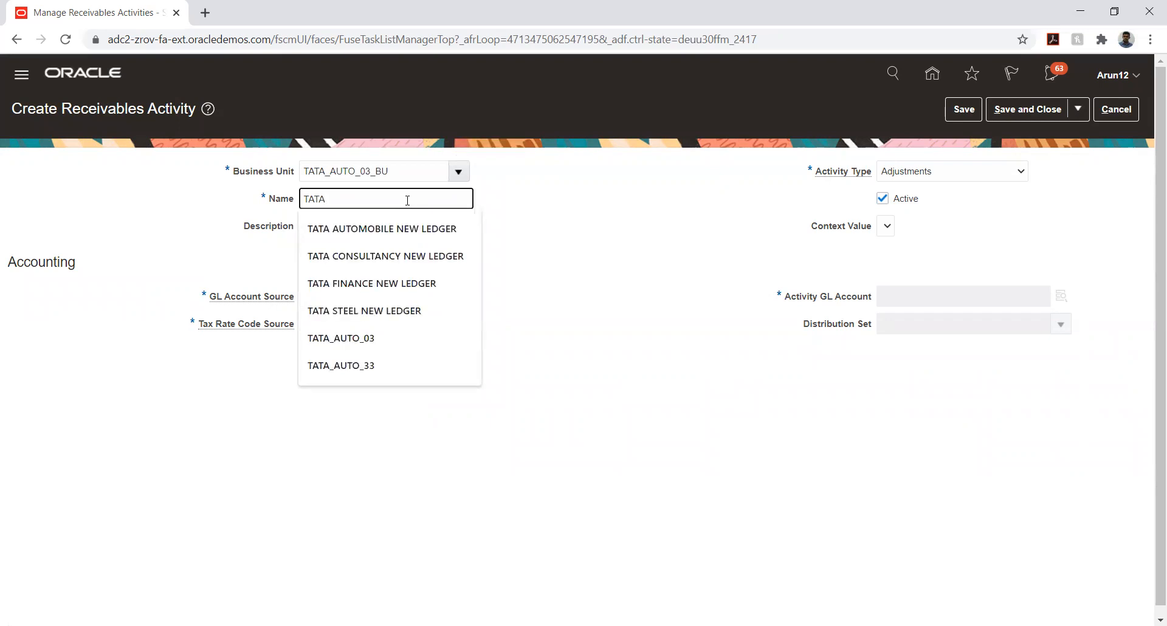
{"action": "type", "text": "_"}
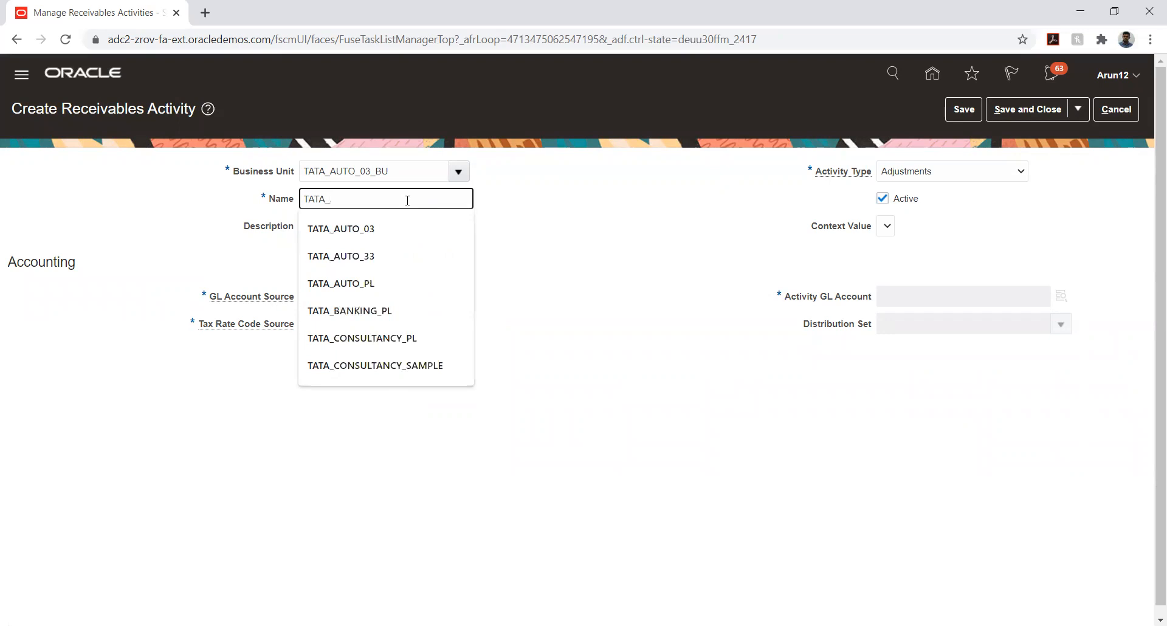
{"action": "type", "text": "MISC"}
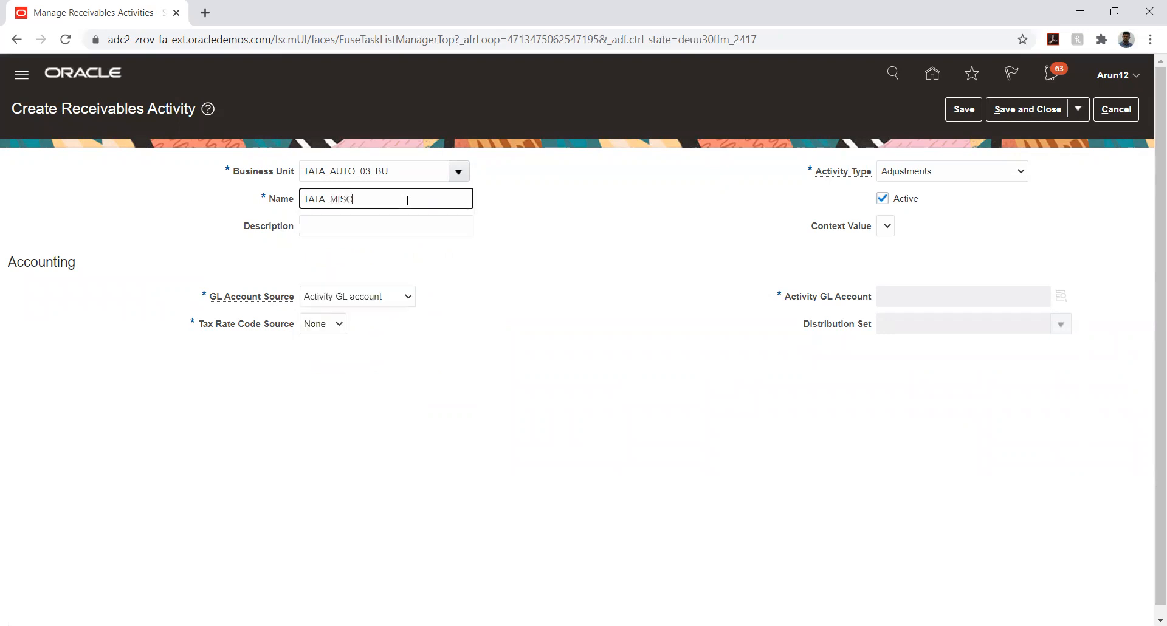
{"action": "key", "text": "ctrl+a"}
{"action": "key", "text": "ctrl+c"}
{"action": "key", "text": "Tab"}
{"action": "key", "text": "ctrl+v"}
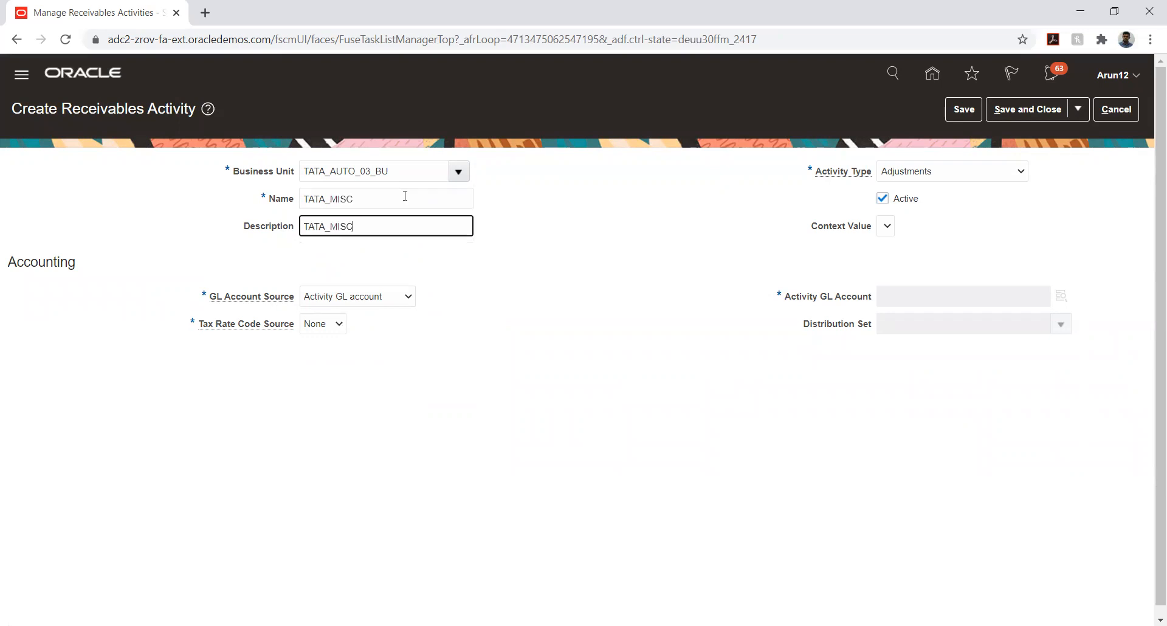
{"action": "left_click", "coordinate": [944, 177]}
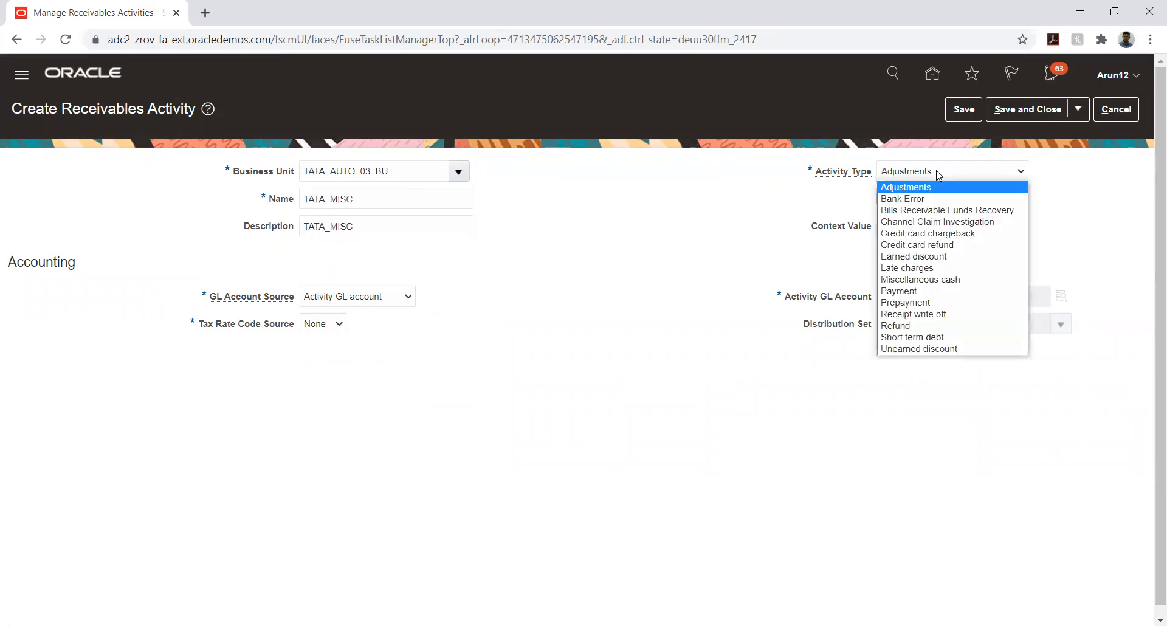
{"action": "left_click", "coordinate": [951, 279]}
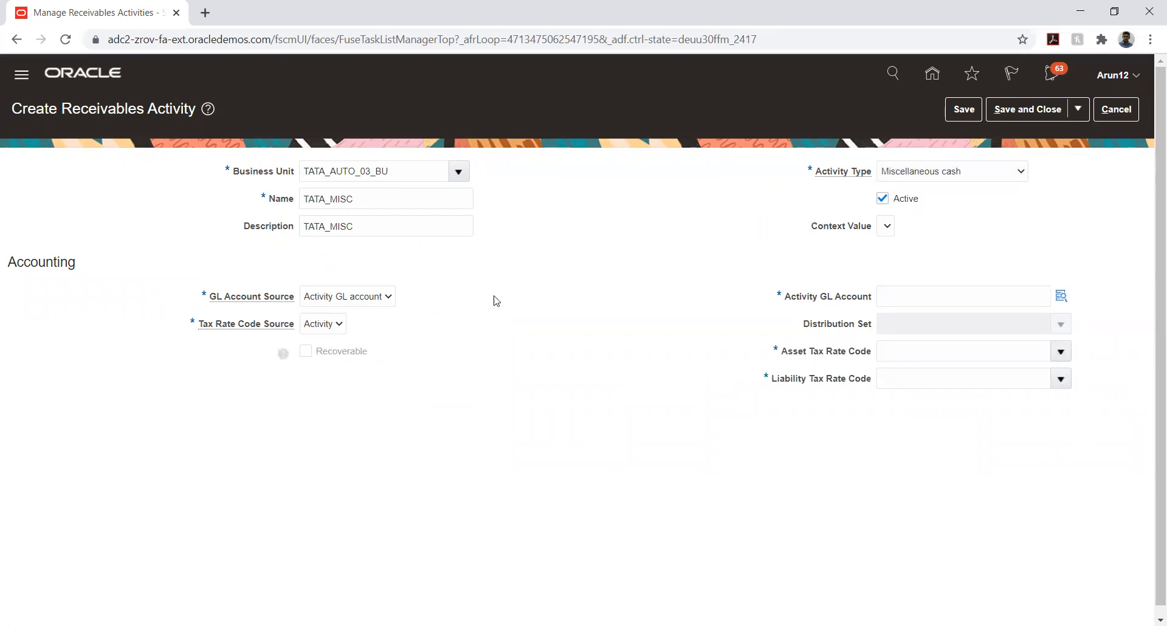
{"action": "left_click", "coordinate": [1061, 296]}
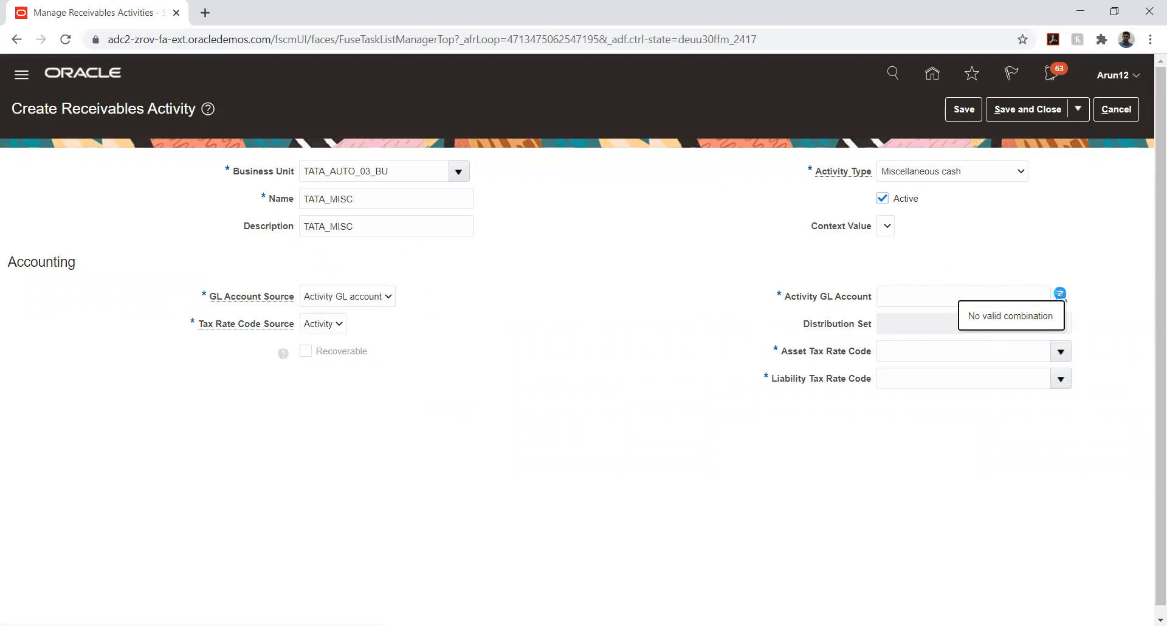
{"action": "left_click", "coordinate": [1061, 296]}
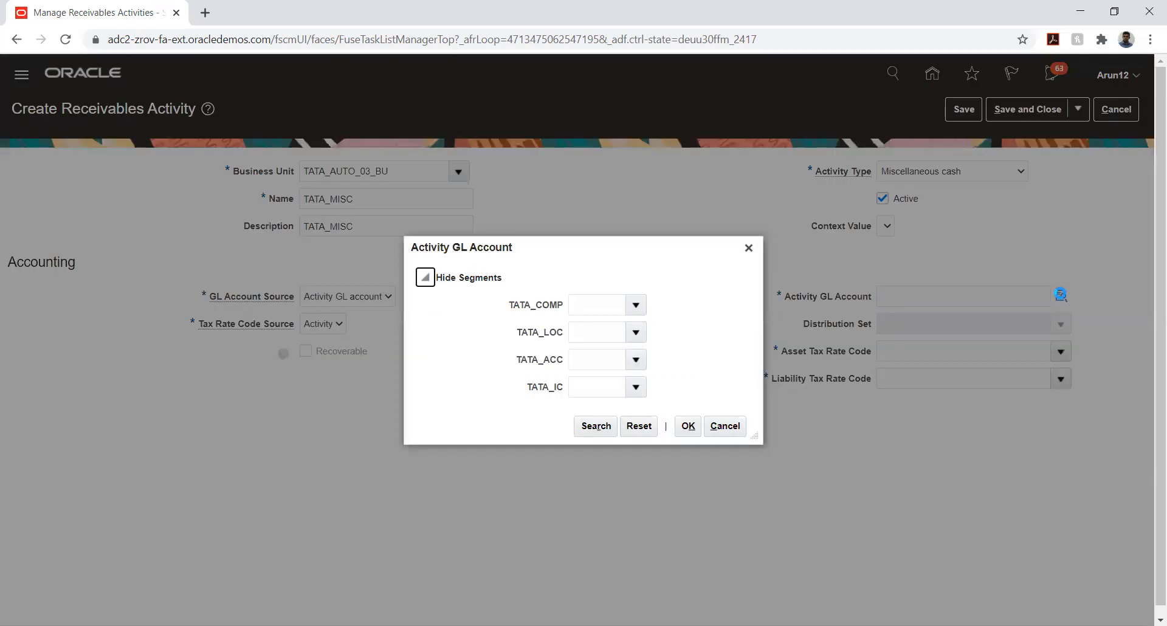
Build GL account 03.10.4515.03, with 4515 Miscellaneous Revenue as the account segment
{"action": "left_click", "coordinate": [636, 304]}
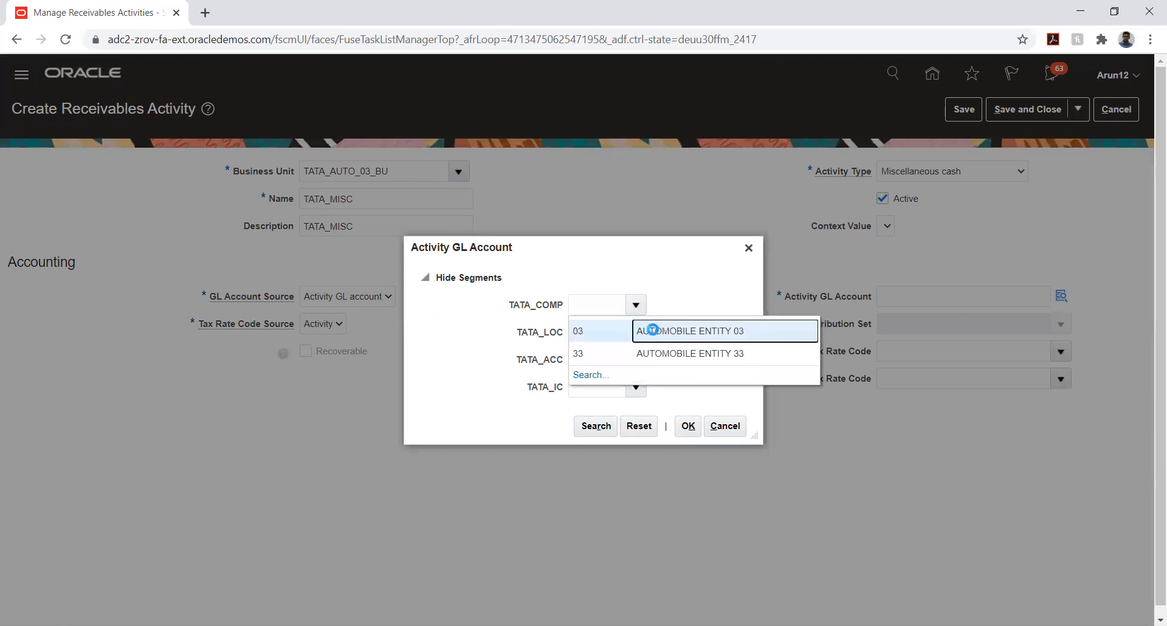
{"action": "left_click", "coordinate": [654, 331]}
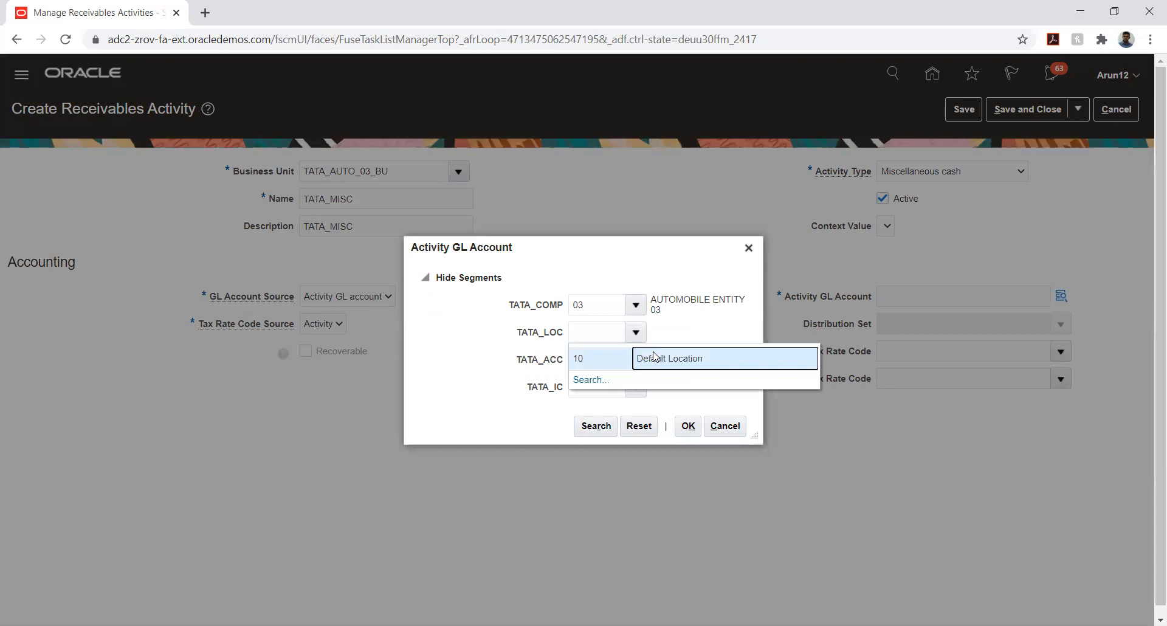
{"action": "left_click", "coordinate": [639, 356]}
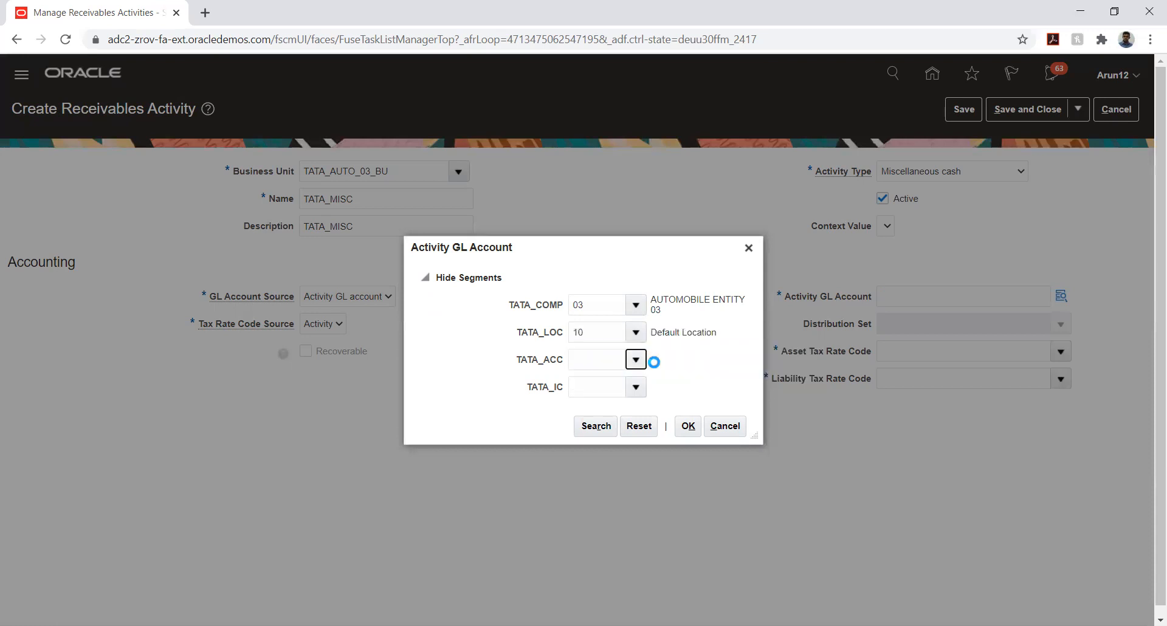
{"action": "left_click", "coordinate": [643, 362]}
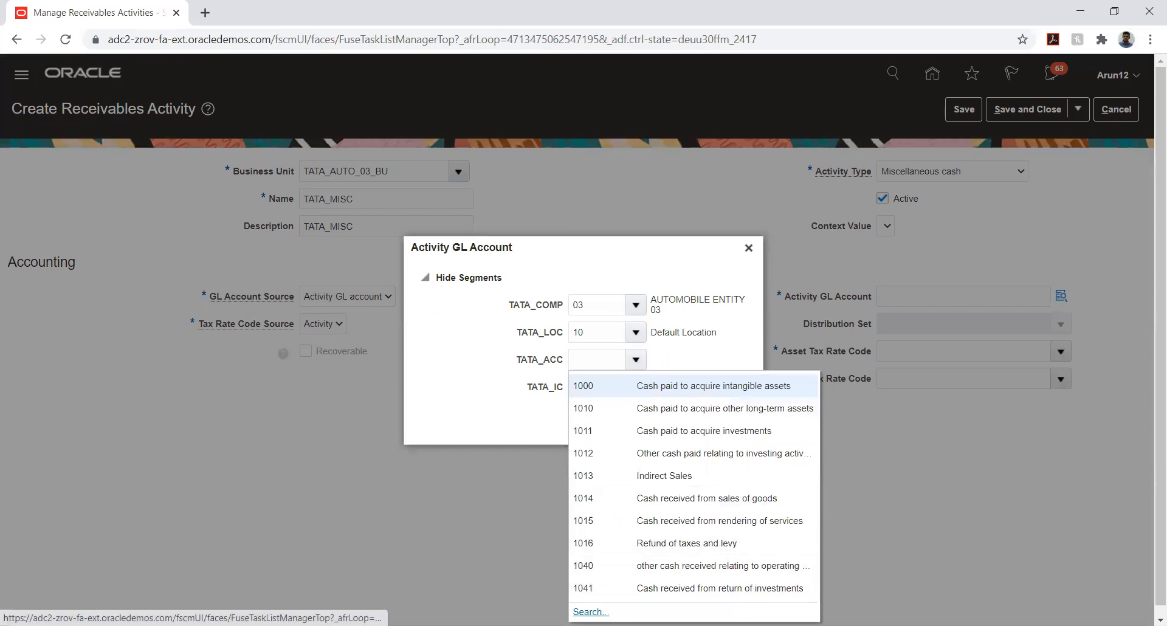
{"action": "left_click", "coordinate": [595, 613]}
{"action": "left_click", "coordinate": [586, 344]}
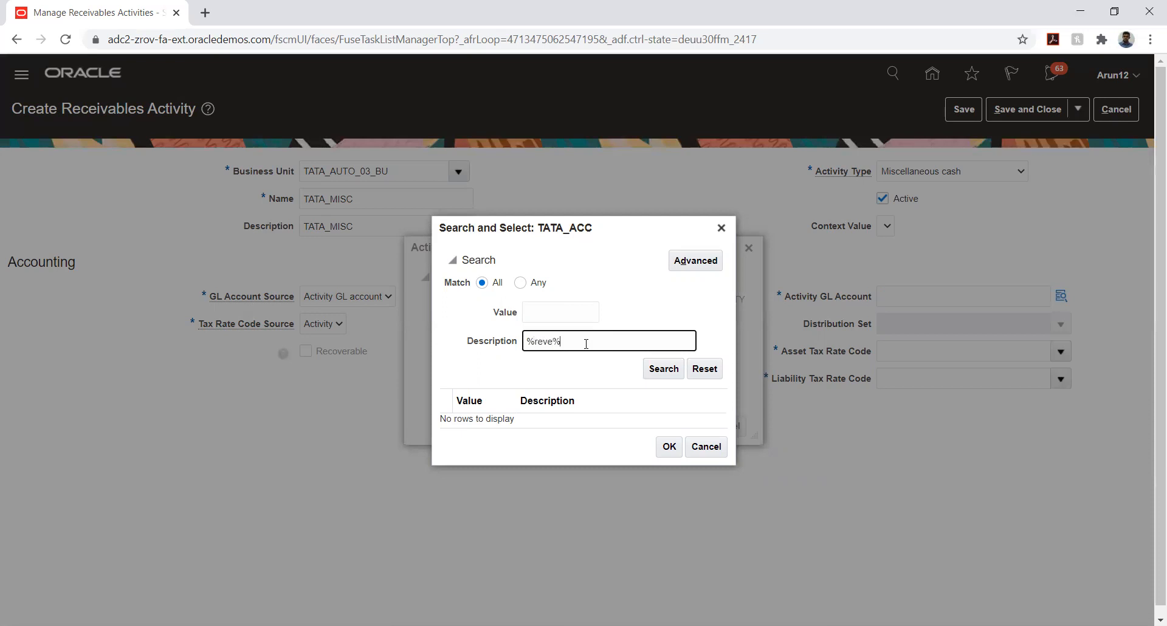
{"action": "key", "text": "Return"}
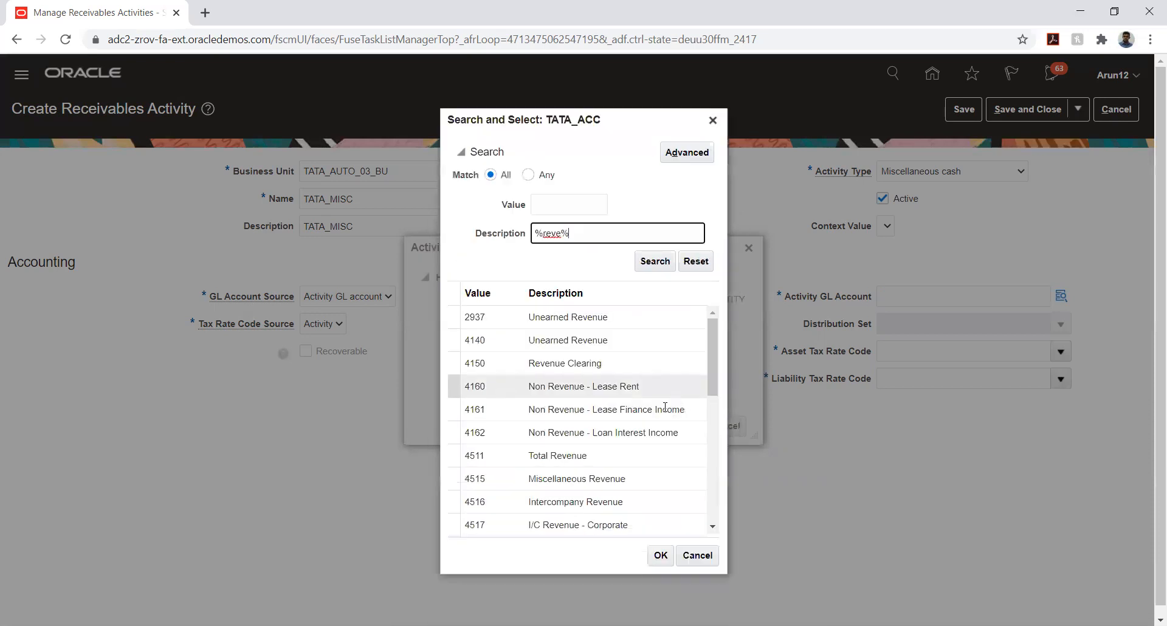
{"action": "left_click", "coordinate": [624, 481]}
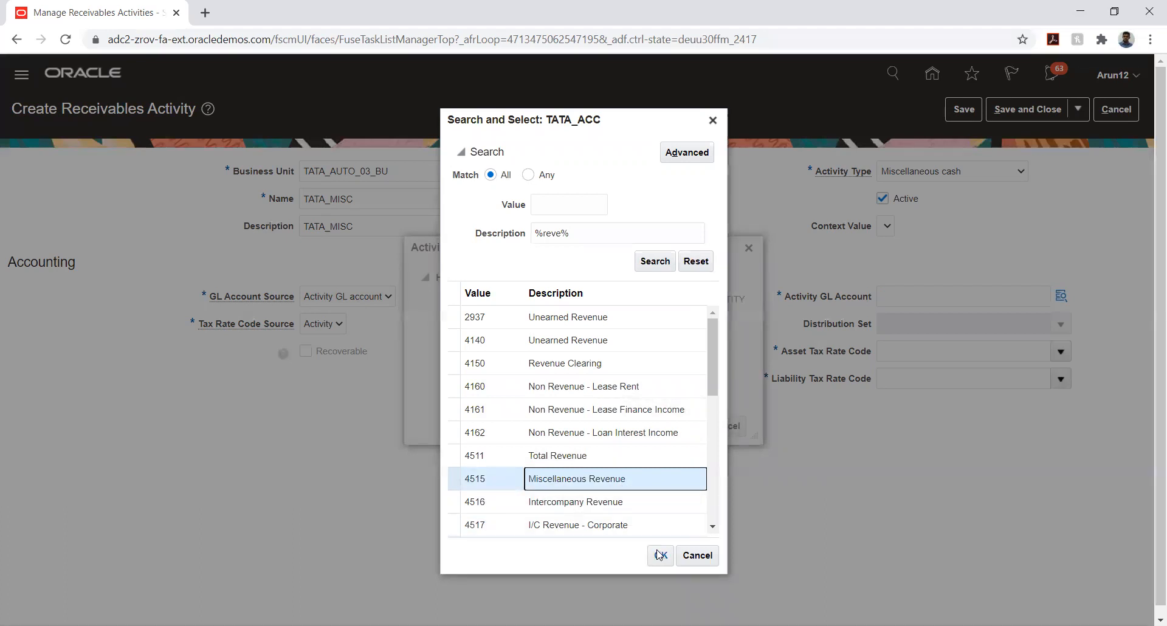
{"action": "left_click", "coordinate": [660, 554]}
{"action": "left_click", "coordinate": [635, 387]}
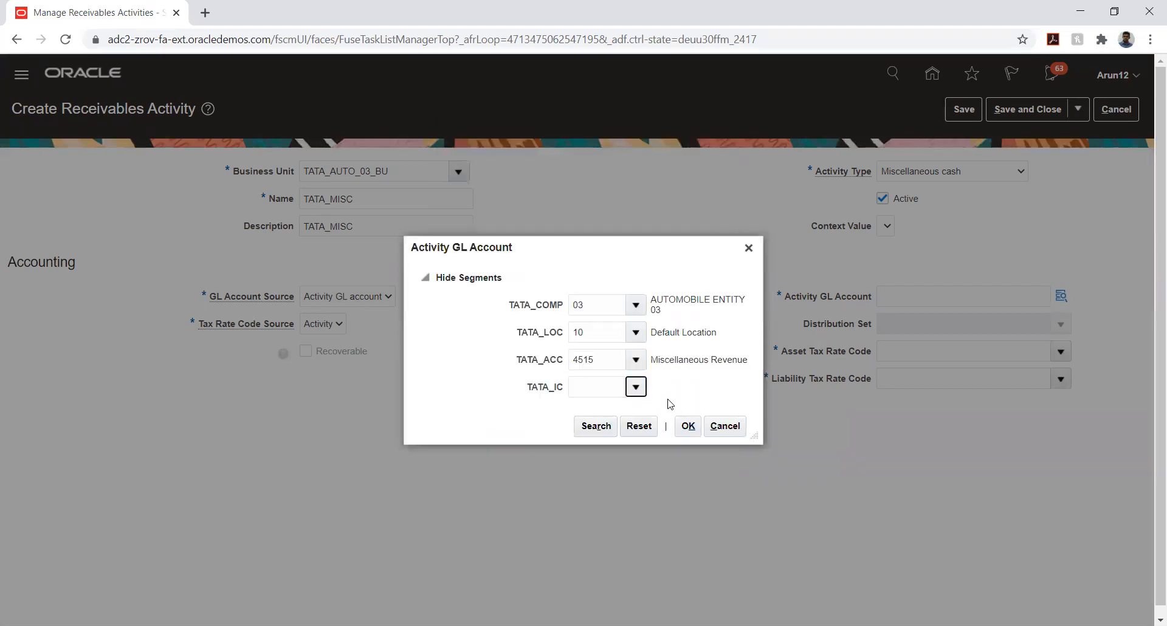
{"action": "left_click", "coordinate": [663, 413]}
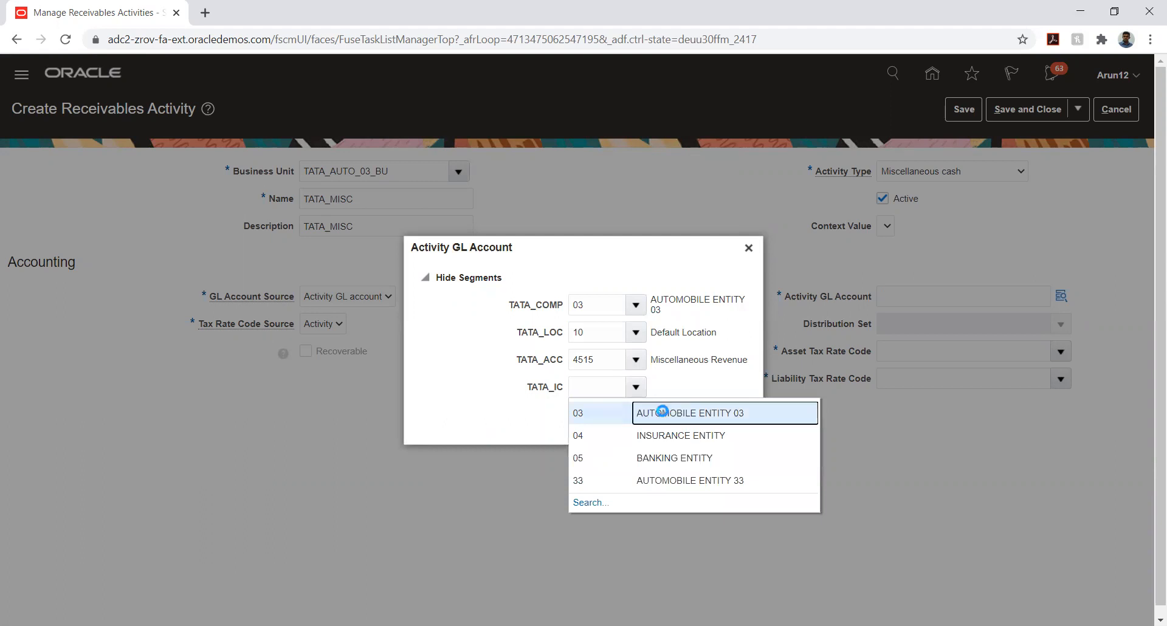
{"action": "left_click", "coordinate": [692, 425]}
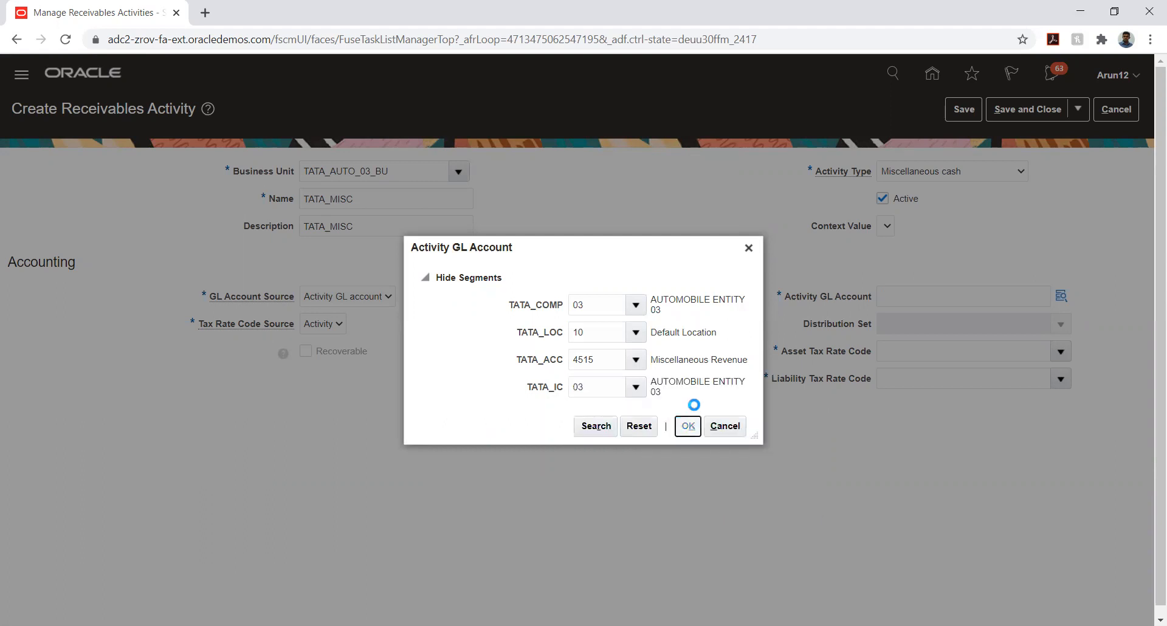
Set Tax Rate Code Source to None, save, copy the GL account, and close TATA_MISC
{"action": "left_click", "coordinate": [325, 324]}
{"action": "left_click", "coordinate": [316, 350]}
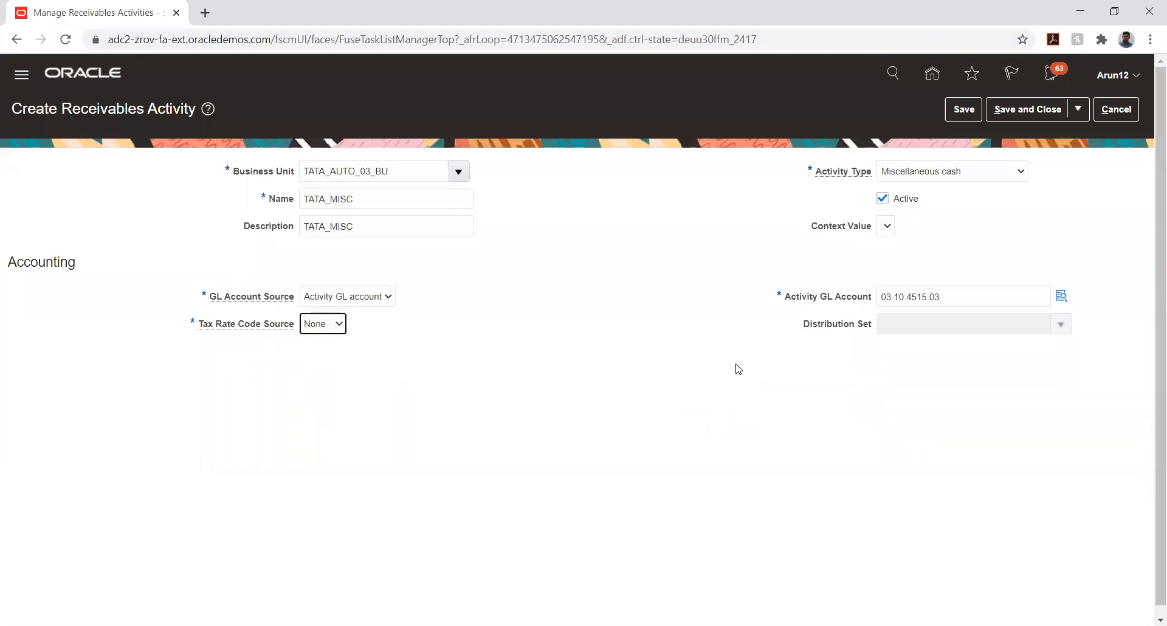
{"action": "left_click", "coordinate": [698, 311]}
{"action": "left_click", "coordinate": [962, 110]}
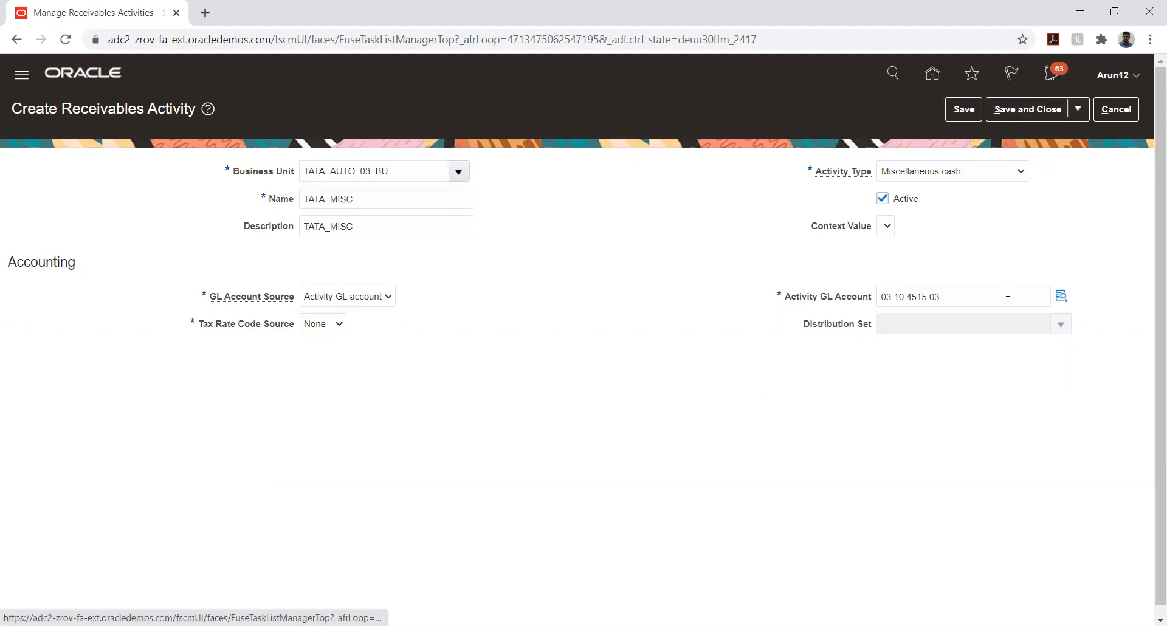
{"action": "triple_click", "coordinate": [993, 292]}
{"action": "key", "text": "ctrl+c"}
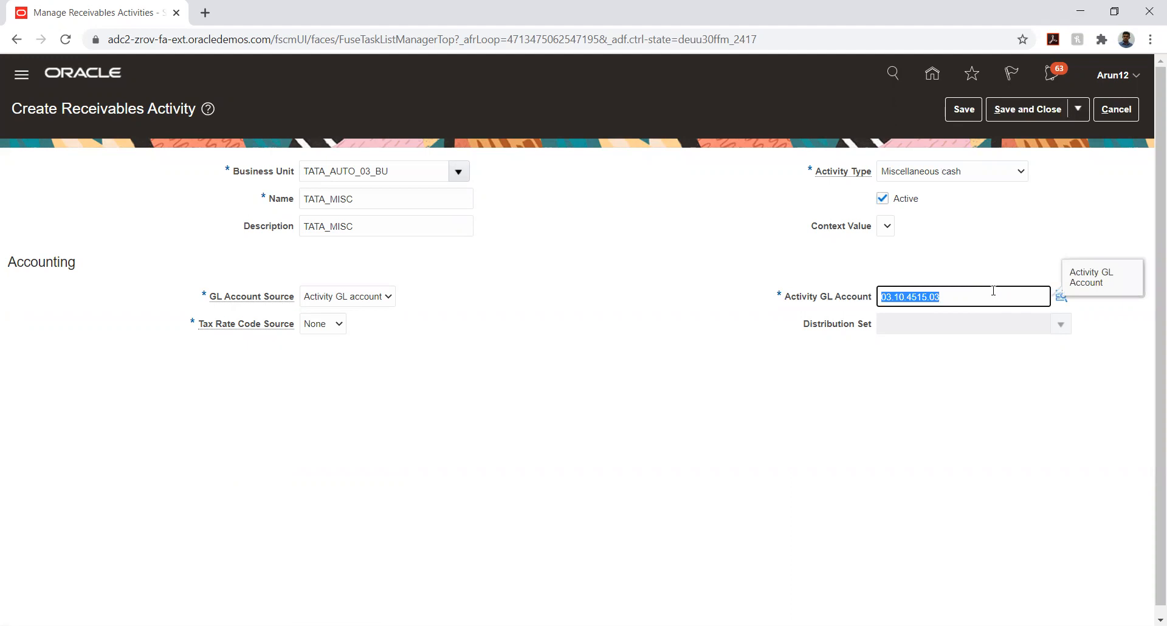
{"action": "left_click", "coordinate": [1027, 109]}
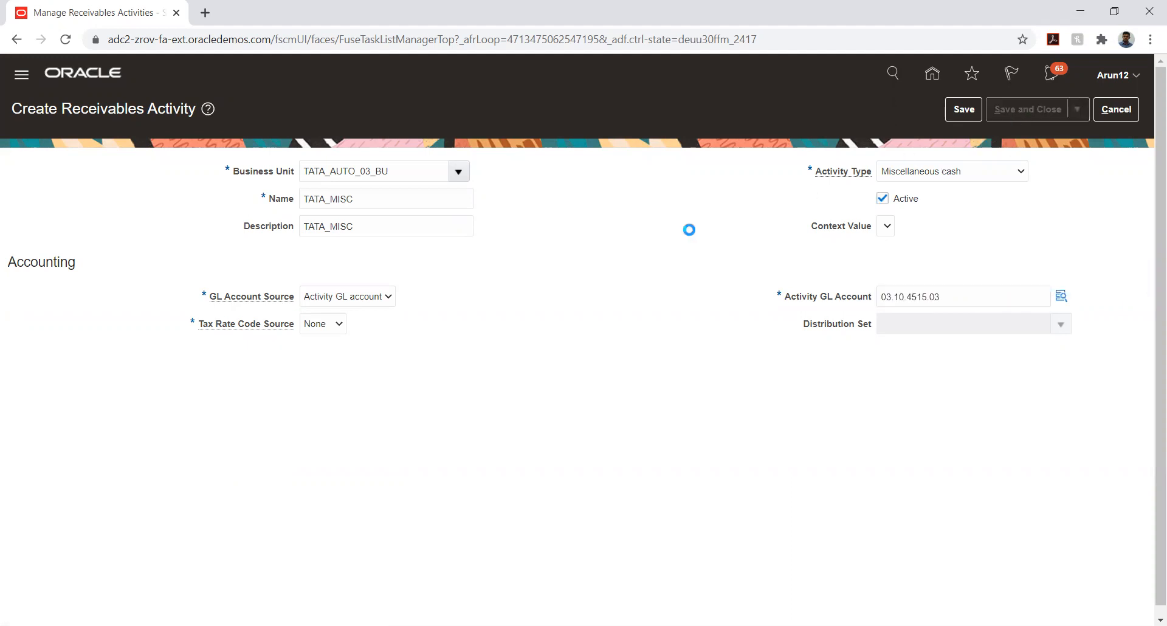
Start a new activity for TATA_AUTO_03_BU named TATA_ADJ
{"action": "left_click", "coordinate": [74, 348]}
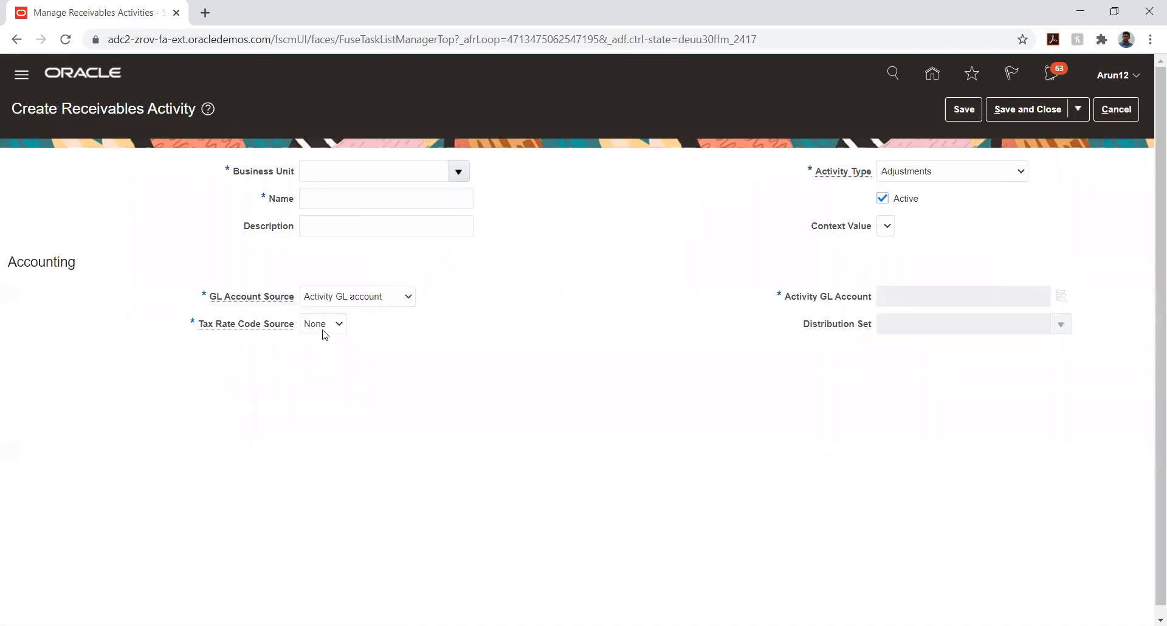
{"action": "left_click", "coordinate": [457, 174]}
{"action": "left_click", "coordinate": [415, 191]}
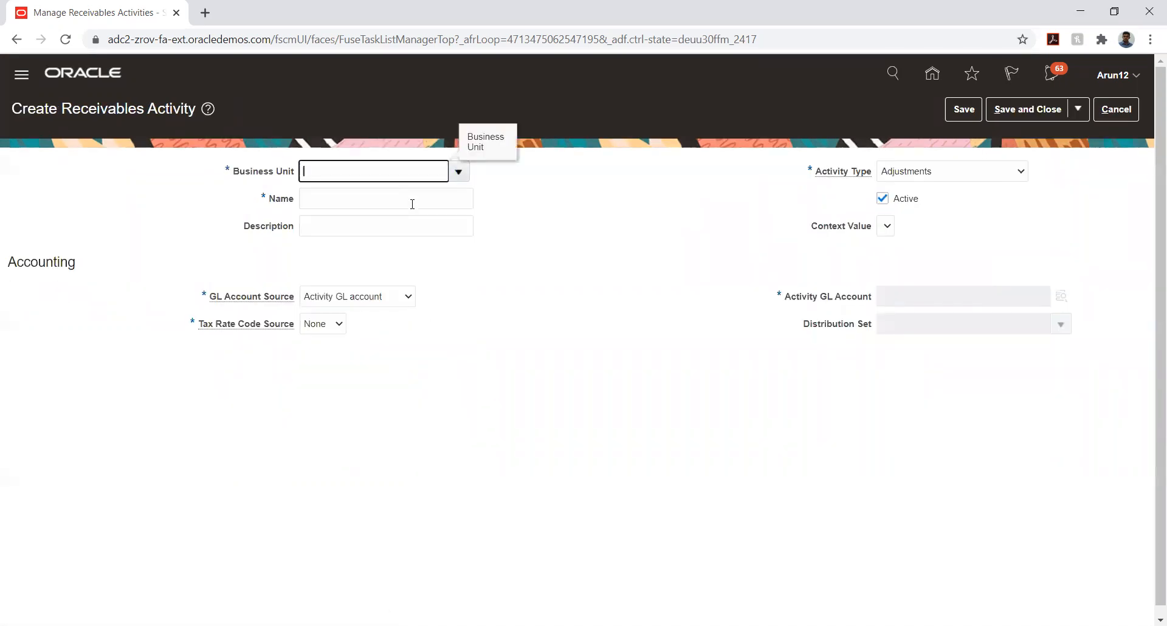
{"action": "left_click", "coordinate": [349, 198]}
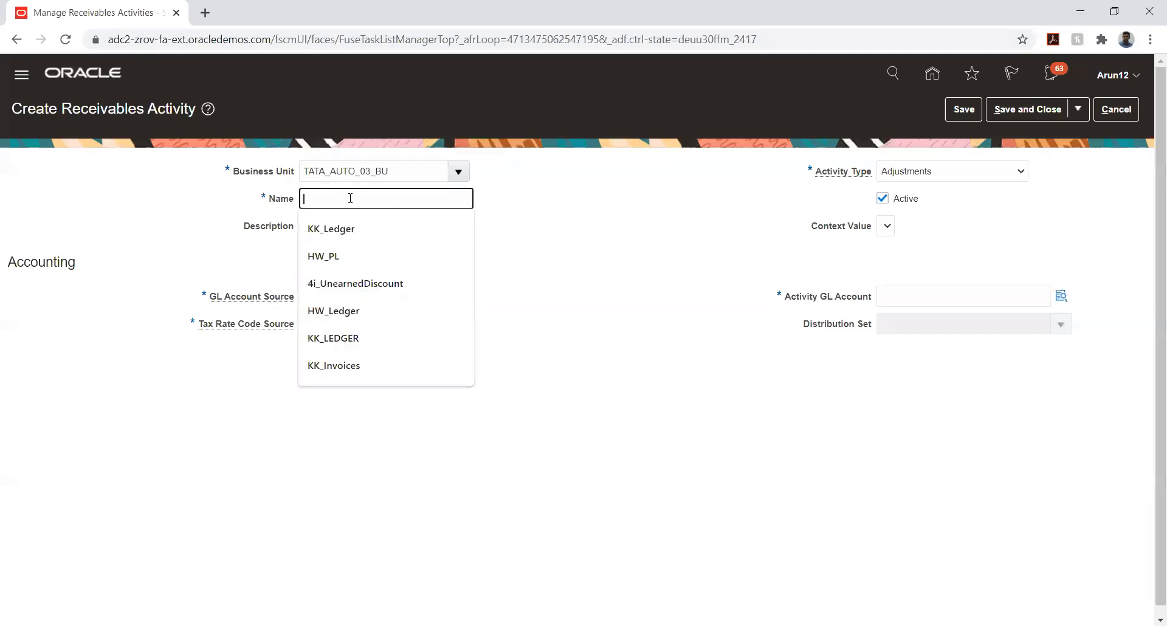
{"action": "type", "text": "TATA"}
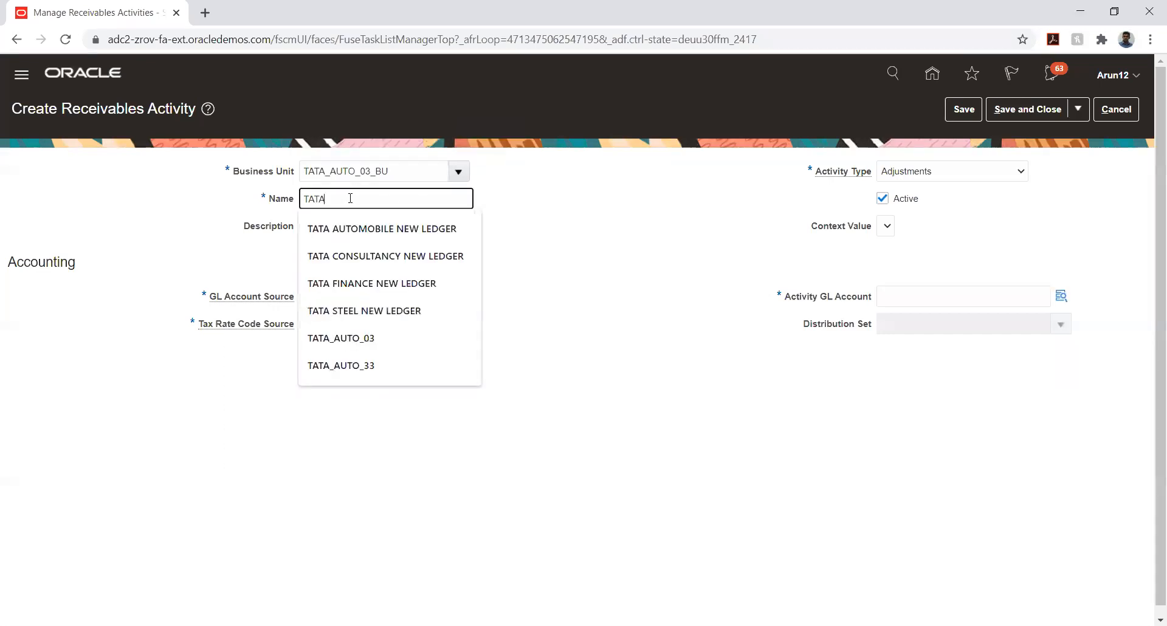
{"action": "type", "text": "_"}
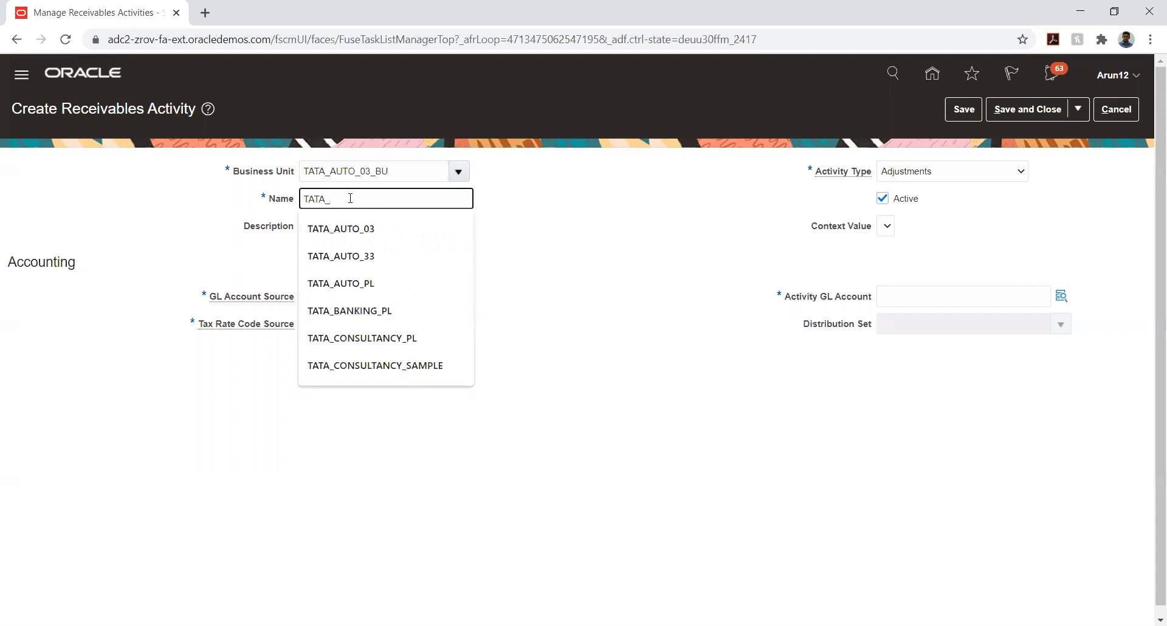
{"action": "type", "text": "ADJ"}
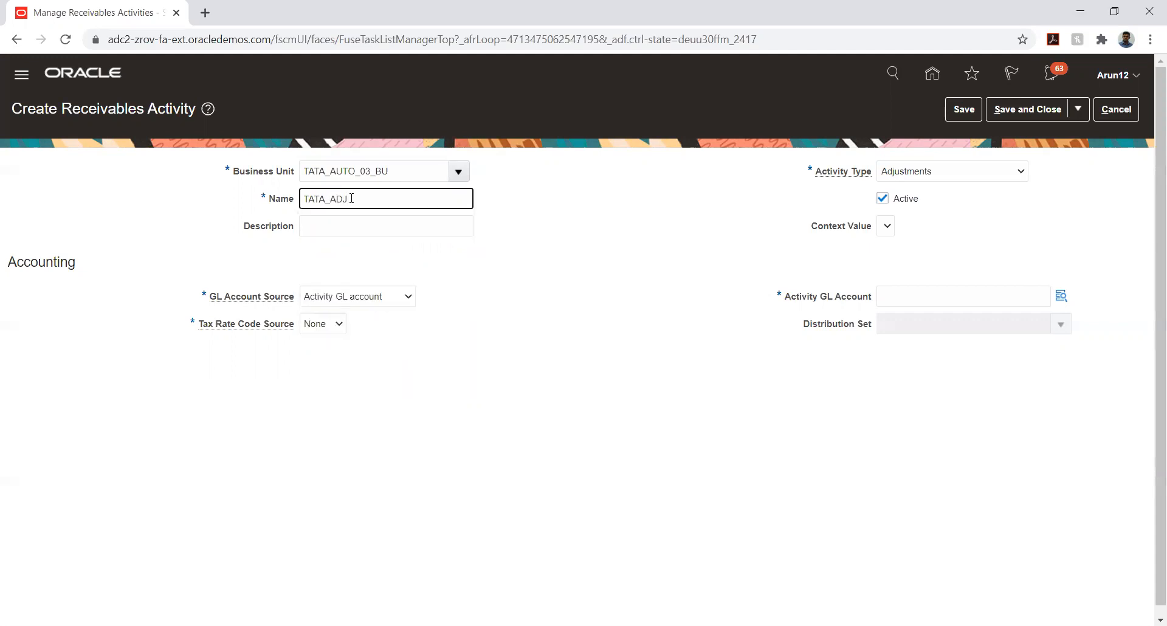
Paste GL account 03.10.4515.03 and reuse TATA_ADJ as the description
{"action": "left_click", "coordinate": [885, 295]}
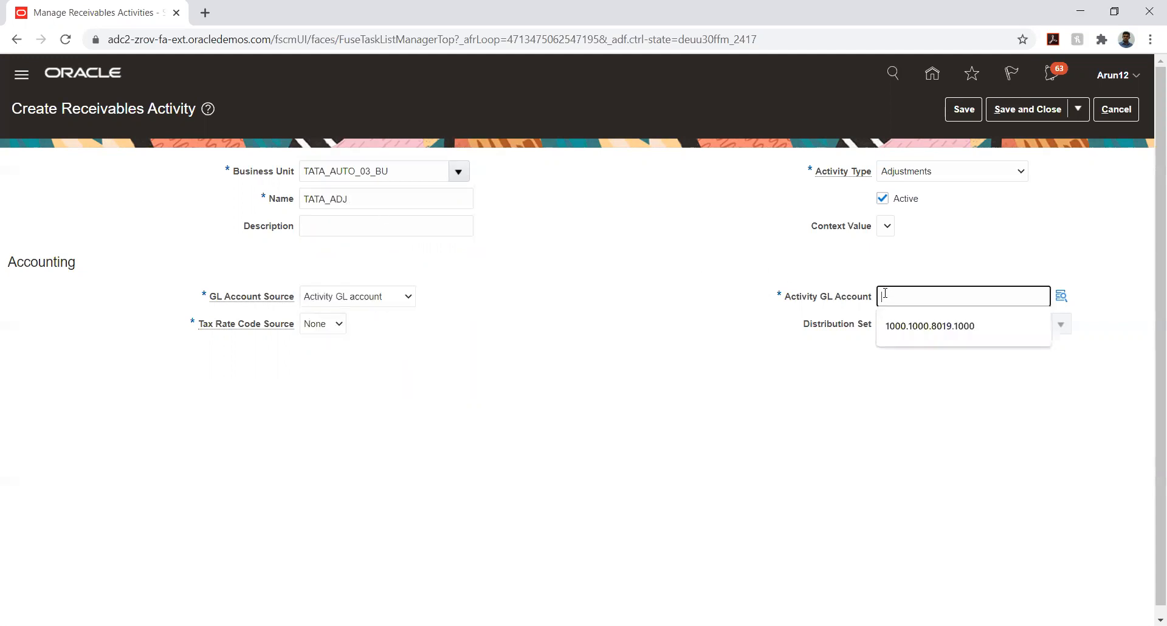
{"action": "key", "text": "ctrl+v"}
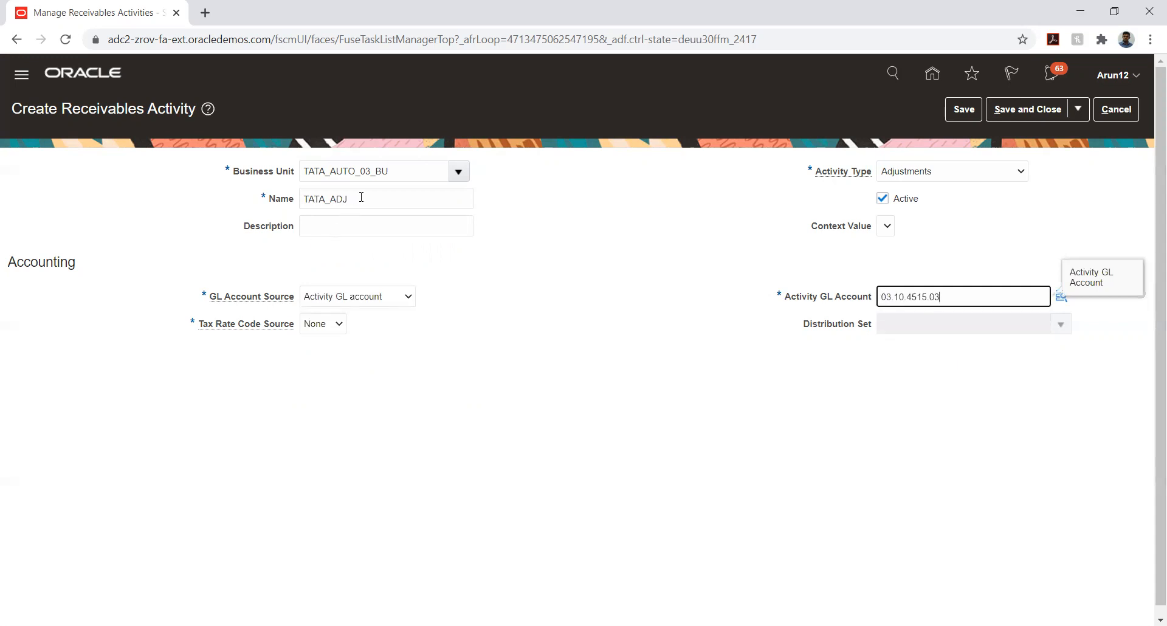
{"action": "double_click", "coordinate": [361, 197]}
{"action": "key", "text": "ctrl+c"}
{"action": "key", "text": "Tab"}
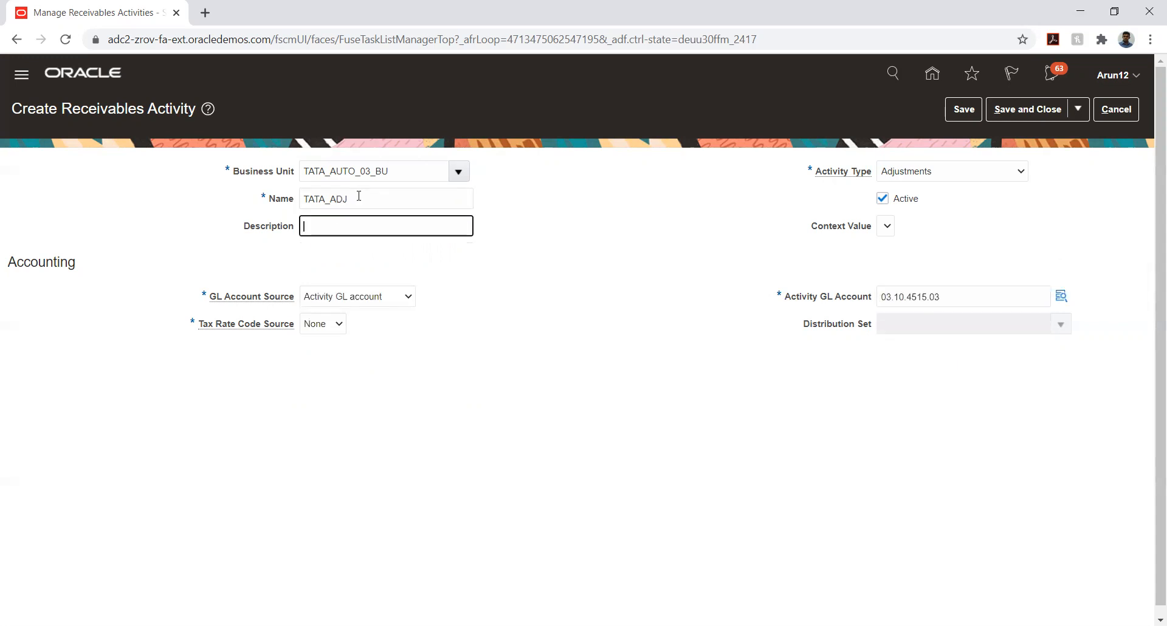
{"action": "key", "text": "ctrl+v"}
Search the TATA_ACC account values by description %adj%
{"action": "left_click", "coordinate": [1061, 295]}
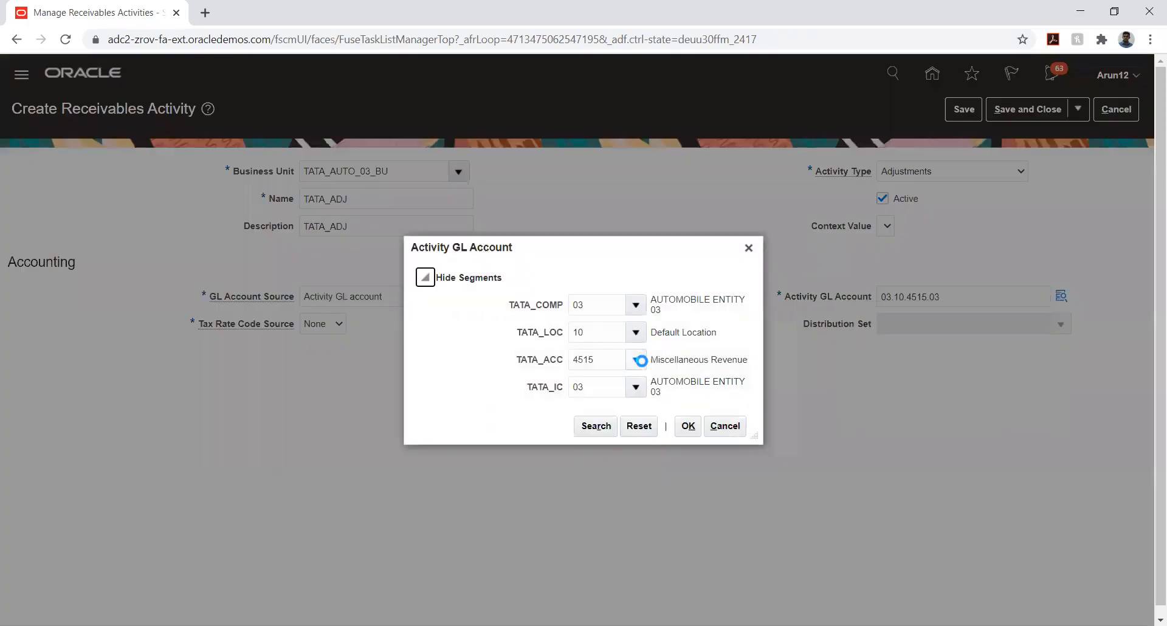
{"action": "left_click", "coordinate": [636, 359]}
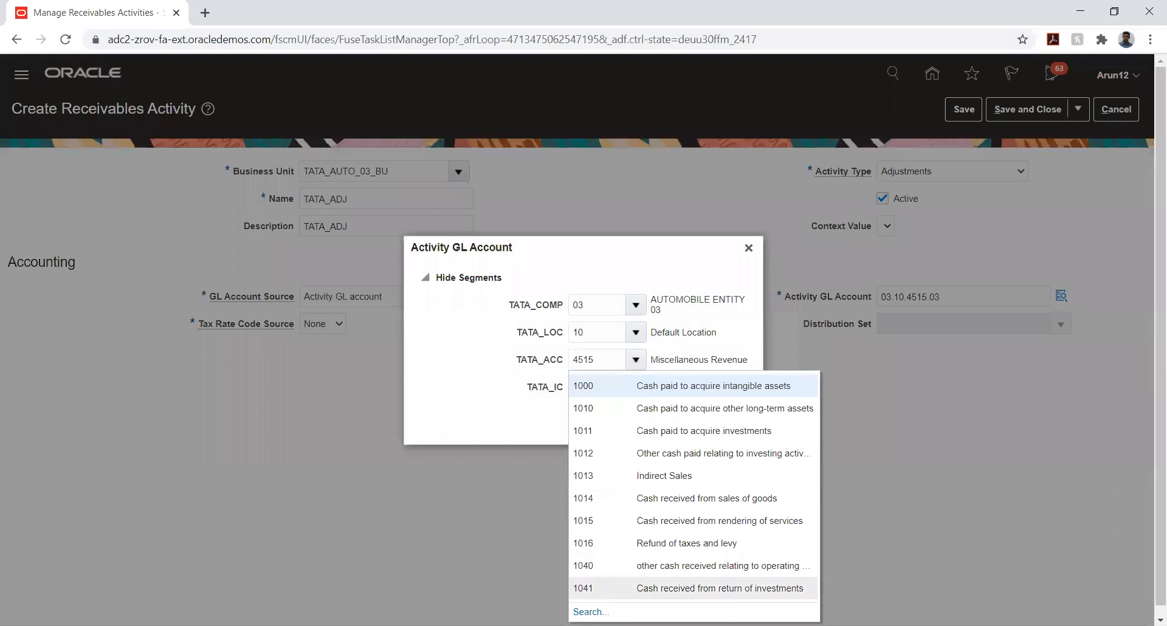
{"action": "left_click", "coordinate": [590, 611]}
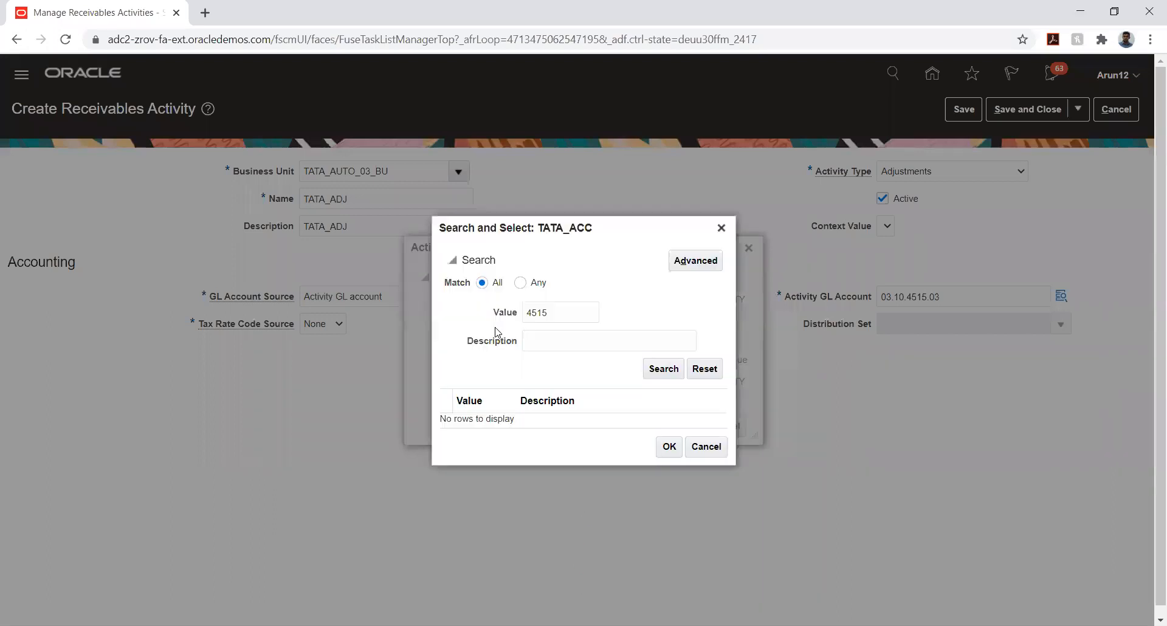
{"action": "double_click", "coordinate": [556, 314]}
{"action": "key", "text": "BackSpace"}
{"action": "left_click", "coordinate": [573, 338]}
{"action": "type", "text": "%ad"}
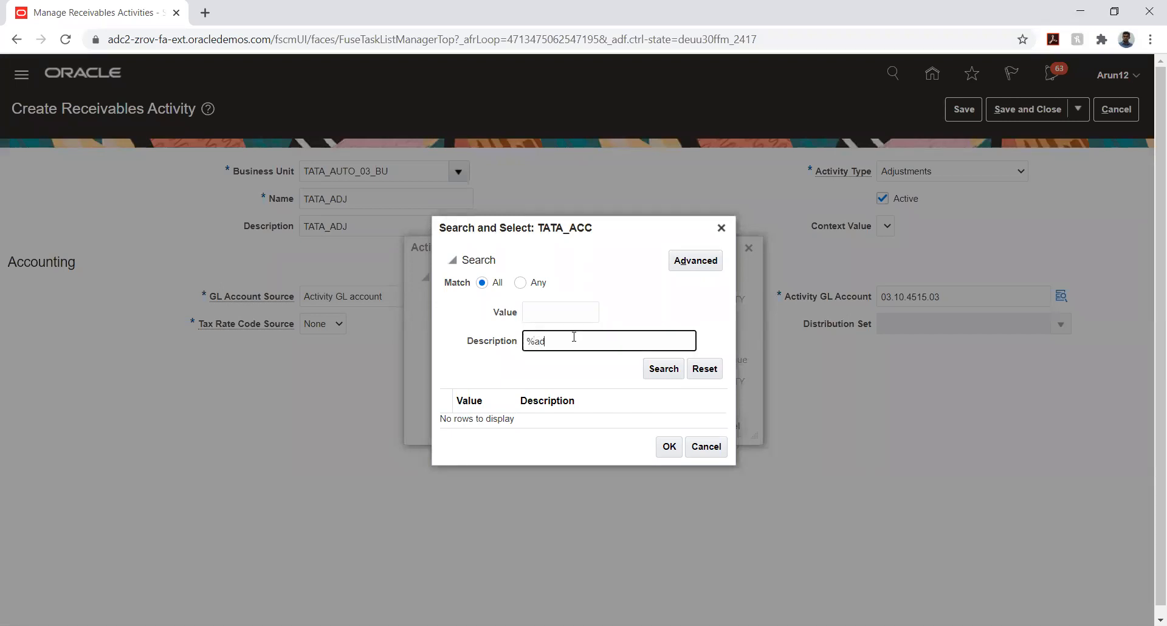
{"action": "type", "text": "j%"}
{"action": "key", "text": "Return"}
Pick 5500 Standard Adjustment, giving GL account 03.10.5500.03, and save TATA_ADJ
{"action": "left_click", "coordinate": [664, 408]}
{"action": "left_click", "coordinate": [665, 554]}
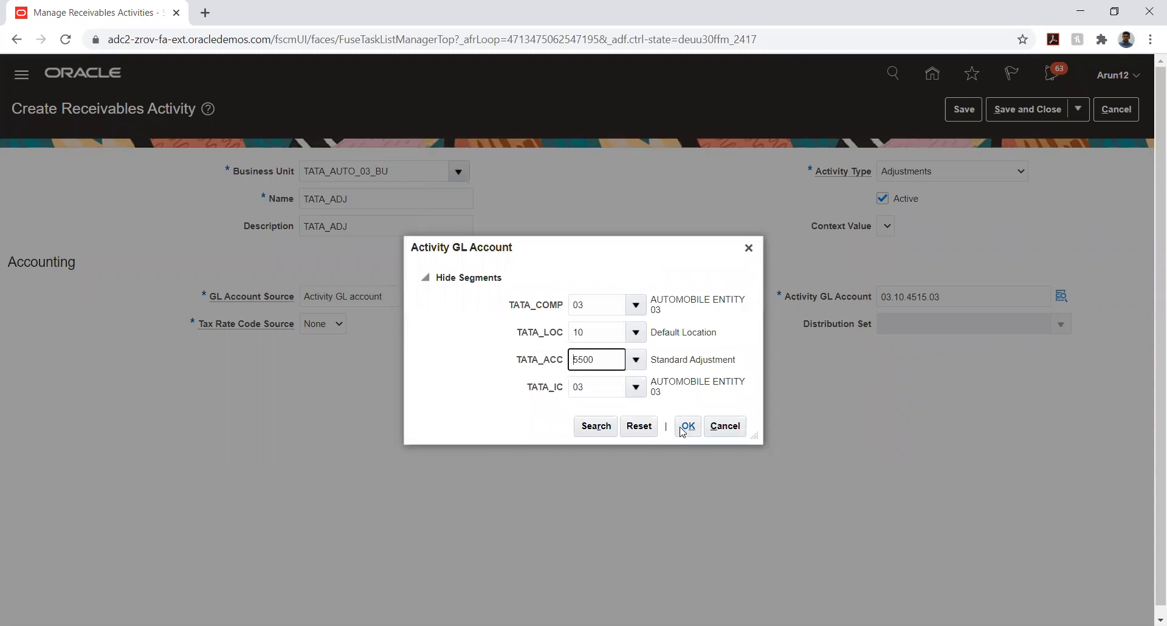
{"action": "left_click", "coordinate": [682, 429]}
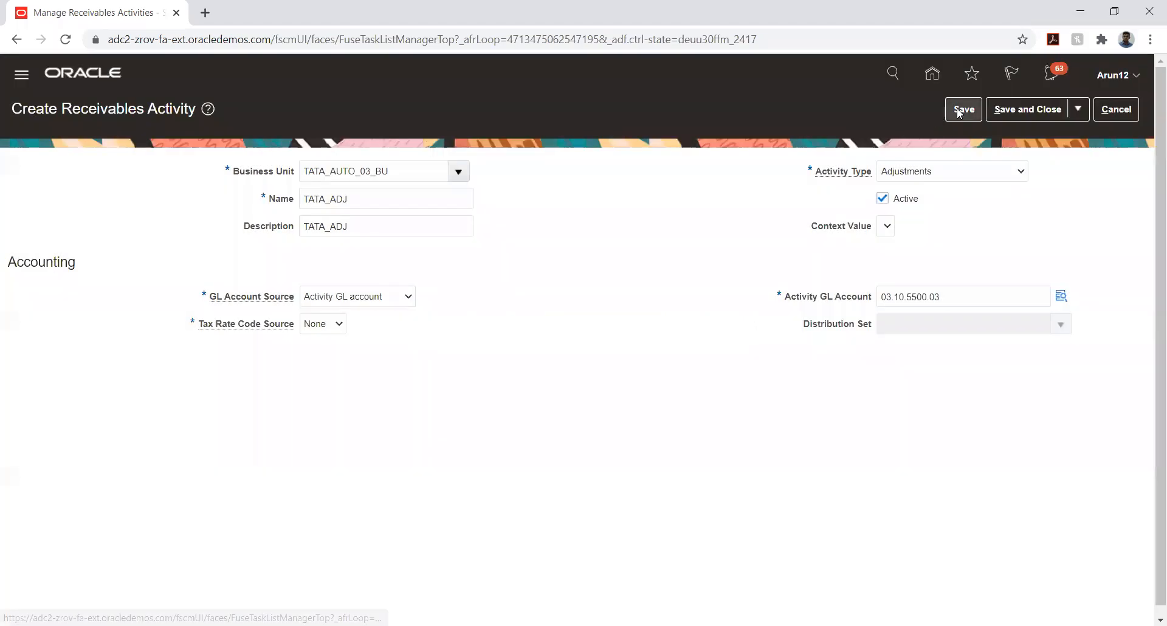
{"action": "left_click", "coordinate": [962, 110]}
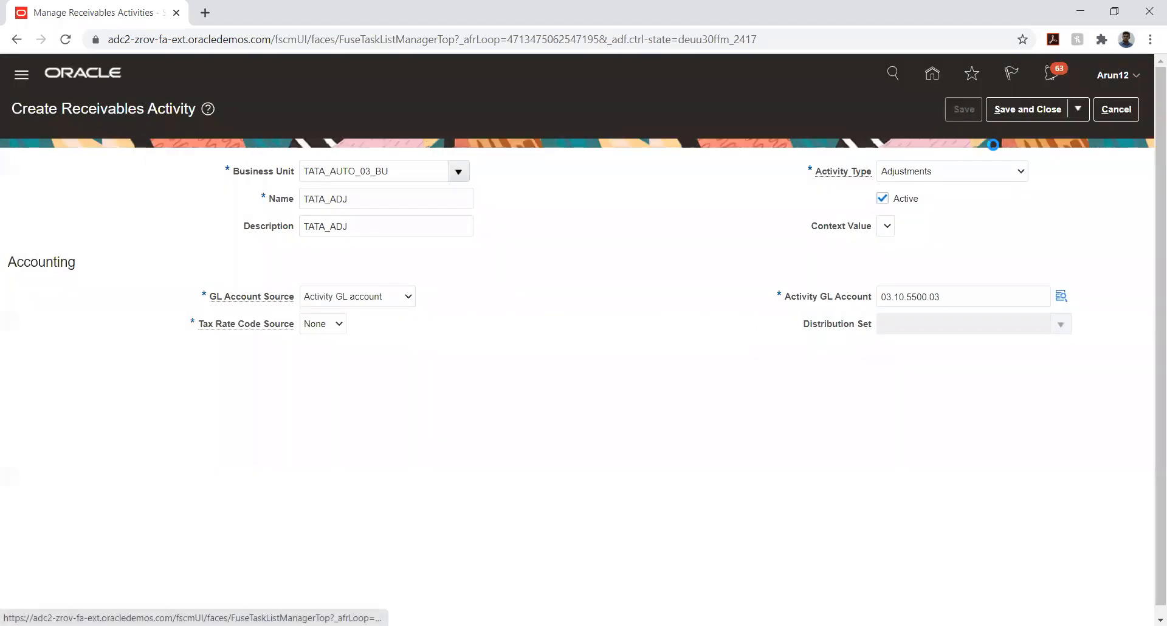
{"action": "left_click", "coordinate": [1009, 111]}
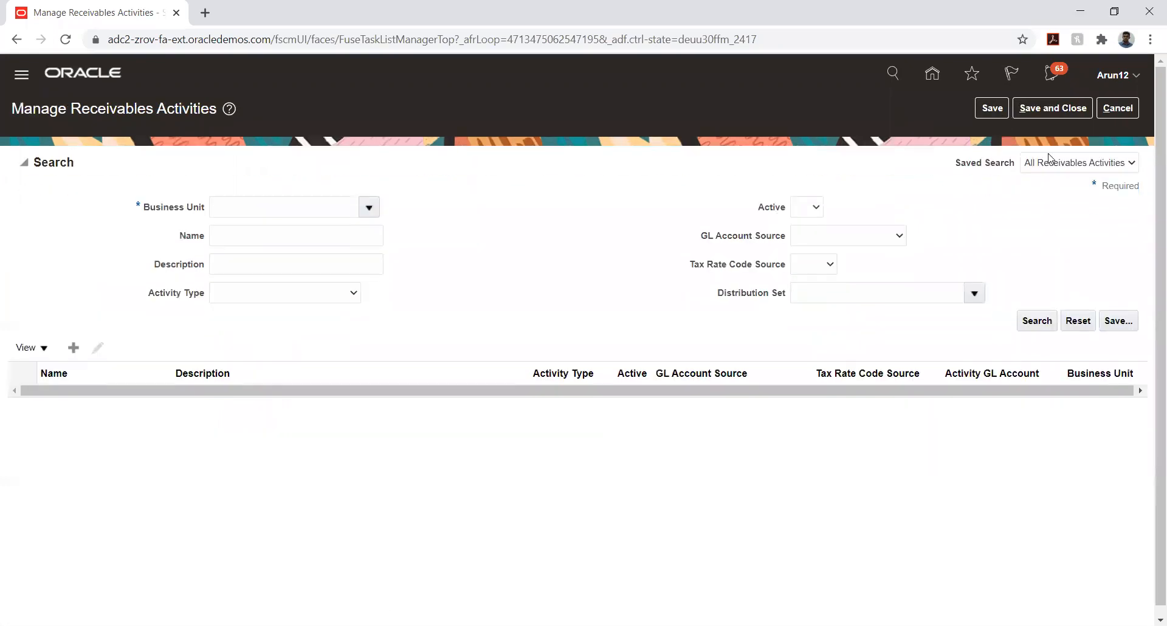
Save and close Manage Receivables Activities, then return to the home page
{"action": "left_click", "coordinate": [1058, 110]}
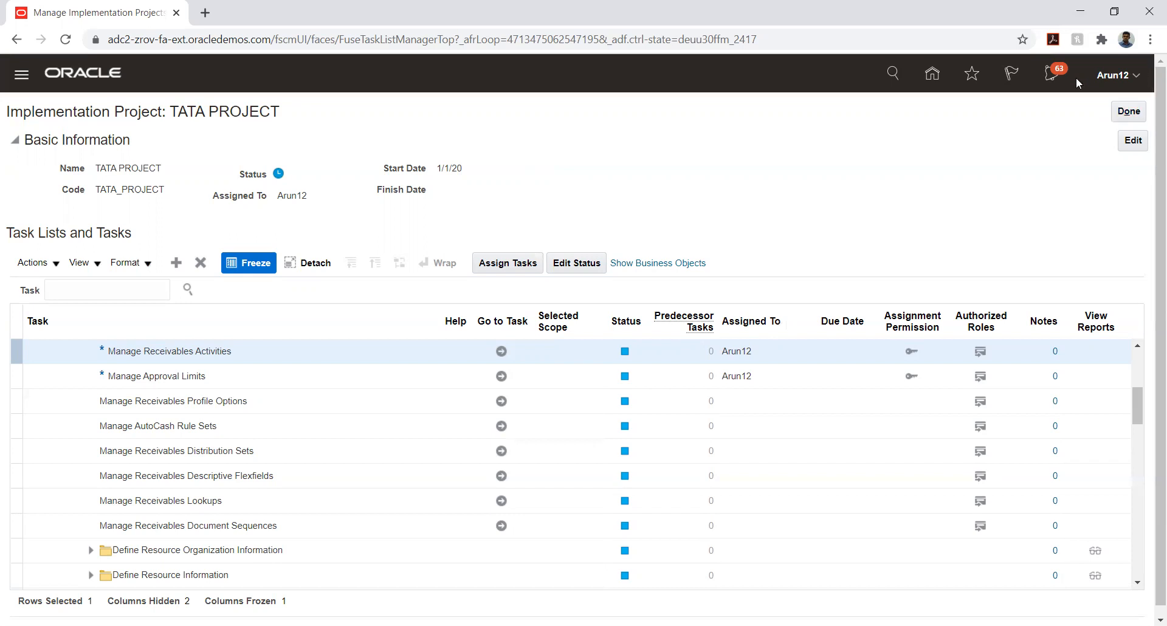
{"action": "left_click", "coordinate": [933, 75]}
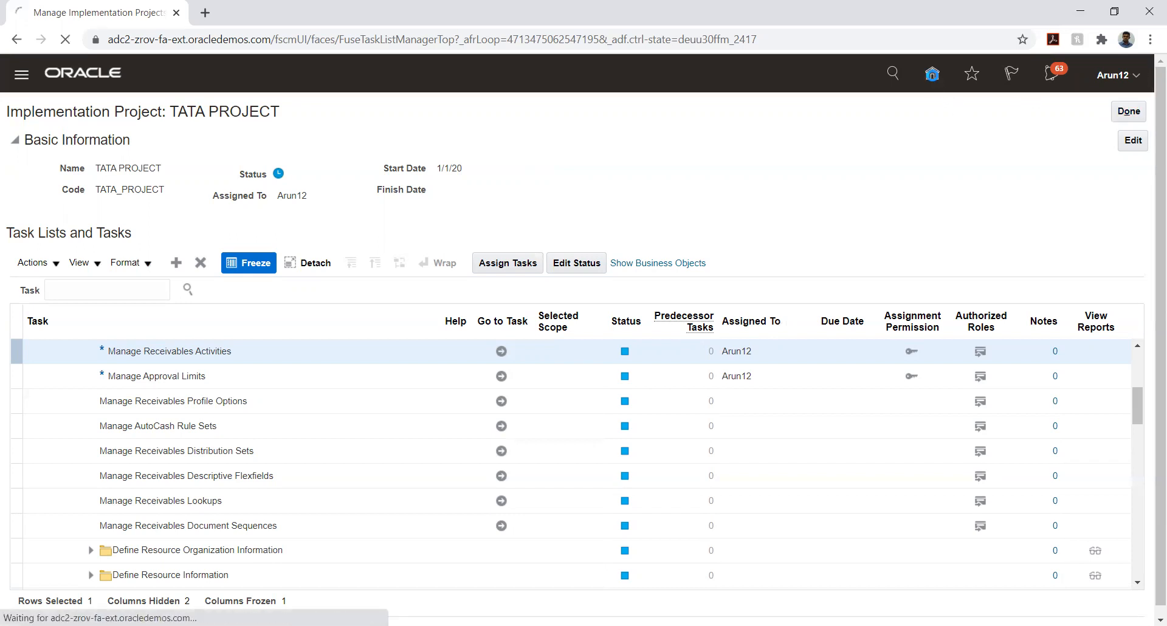
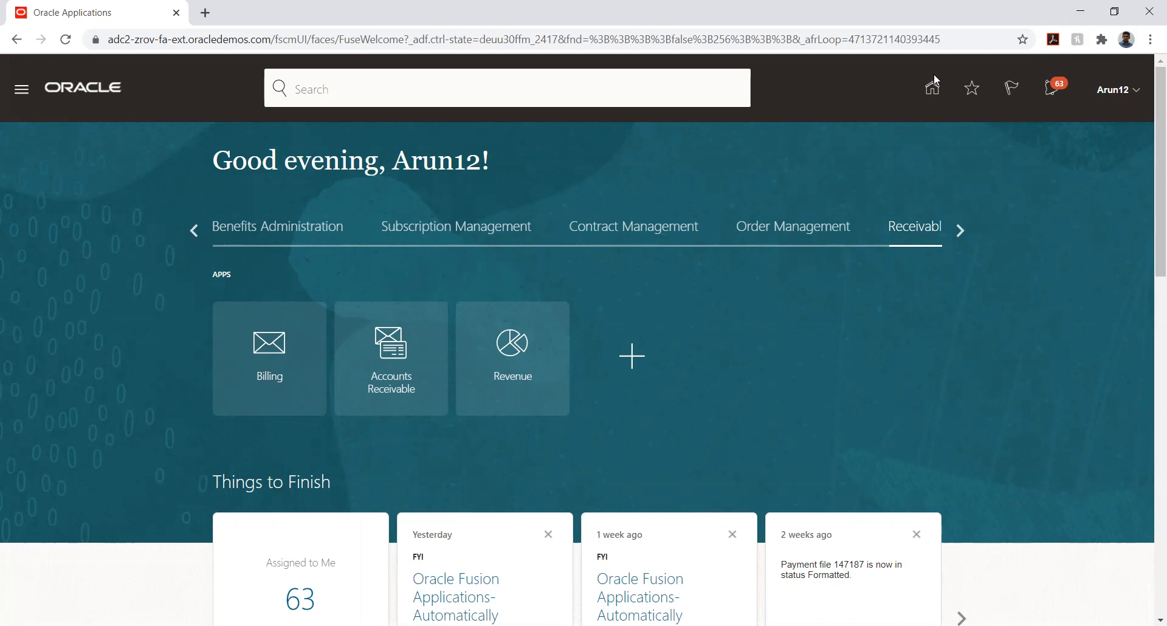
Open the Accounts Receivable work area, start a new receipt, and open the Receipt Type list
{"action": "left_click", "coordinate": [397, 345]}
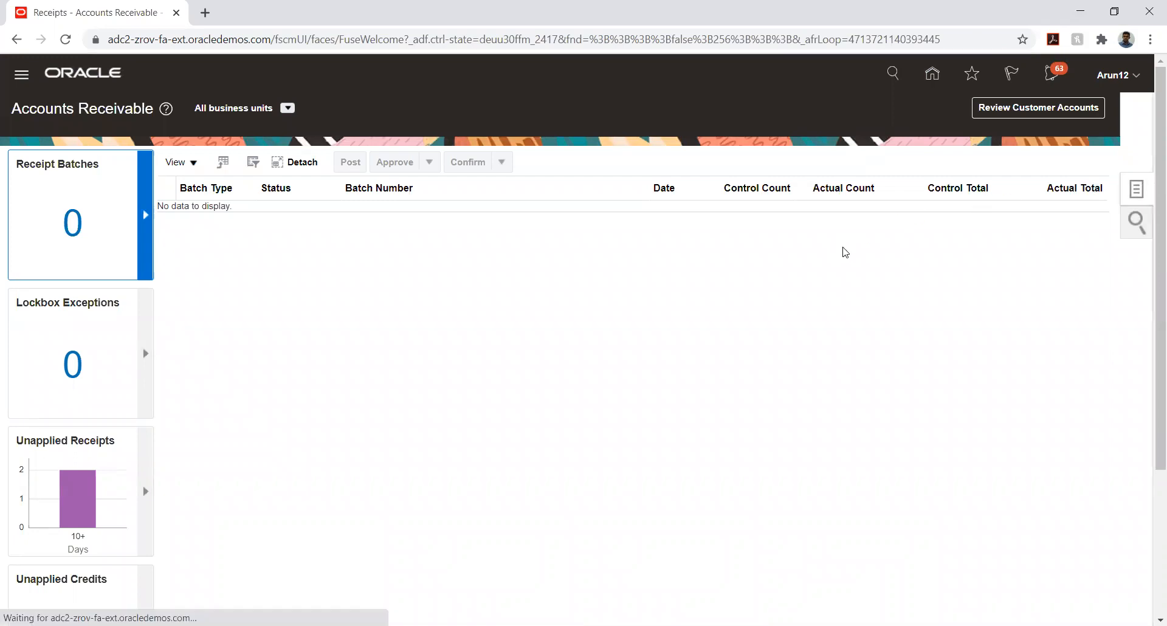
{"action": "left_click", "coordinate": [1032, 127]}
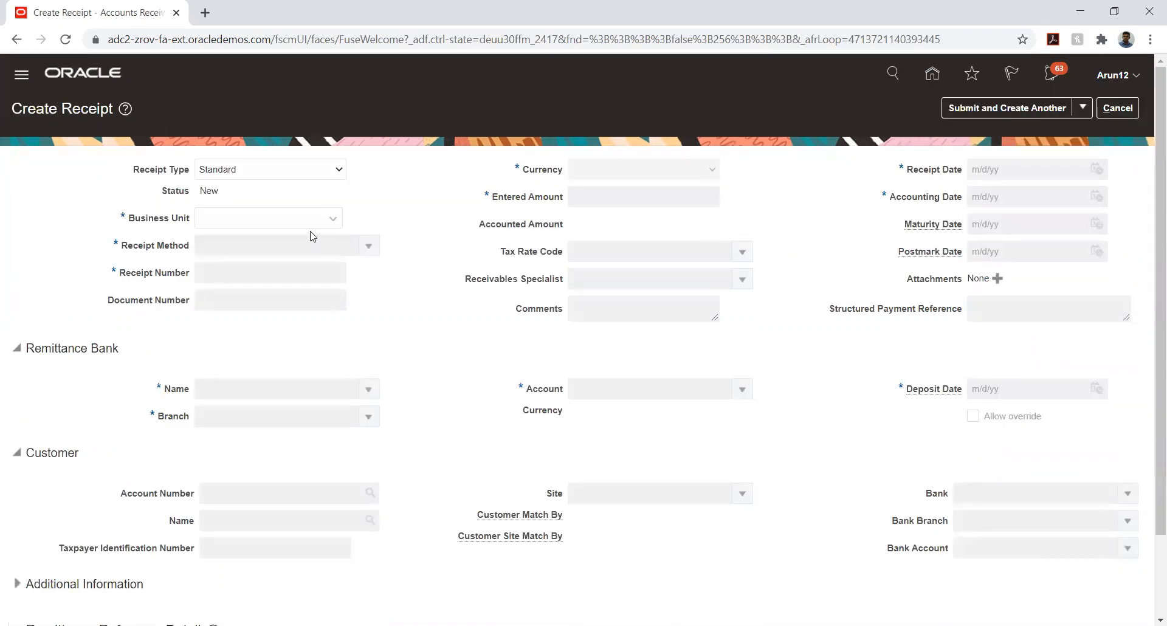
{"action": "left_click", "coordinate": [318, 170]}
Make receipt 14 miscellaneous, with business unit TATA_AUTO_03_BU and receipt method TATA_STANDARD
{"action": "left_click", "coordinate": [289, 197]}
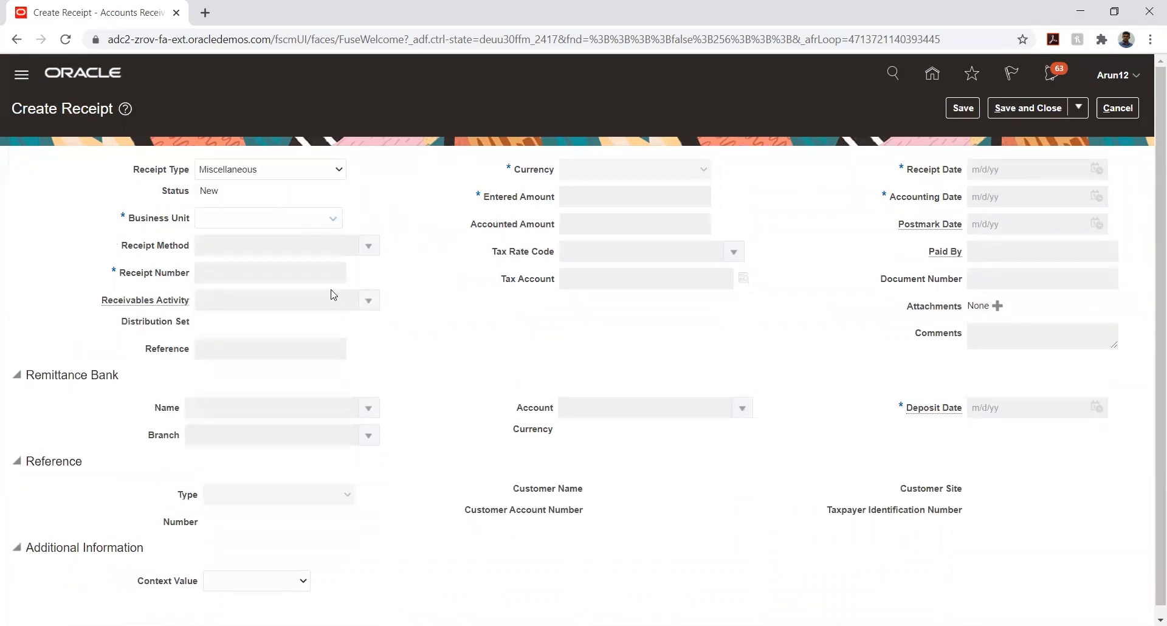
{"action": "left_click", "coordinate": [253, 215]}
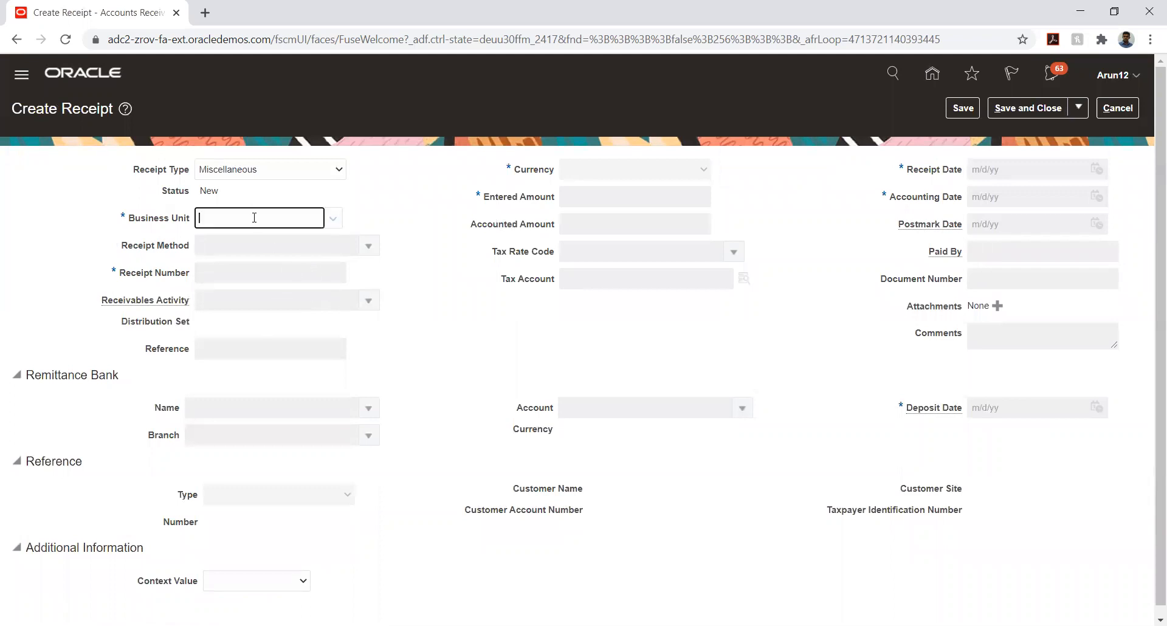
{"action": "left_click", "coordinate": [266, 249]}
{"action": "left_click", "coordinate": [369, 245]}
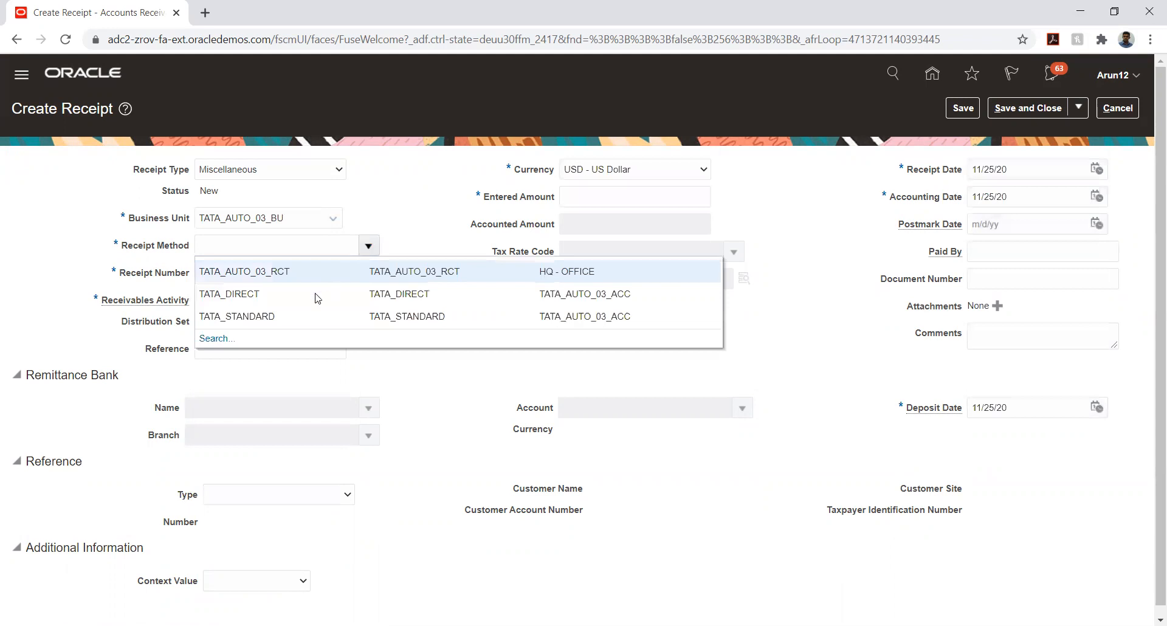
{"action": "left_click", "coordinate": [280, 316]}
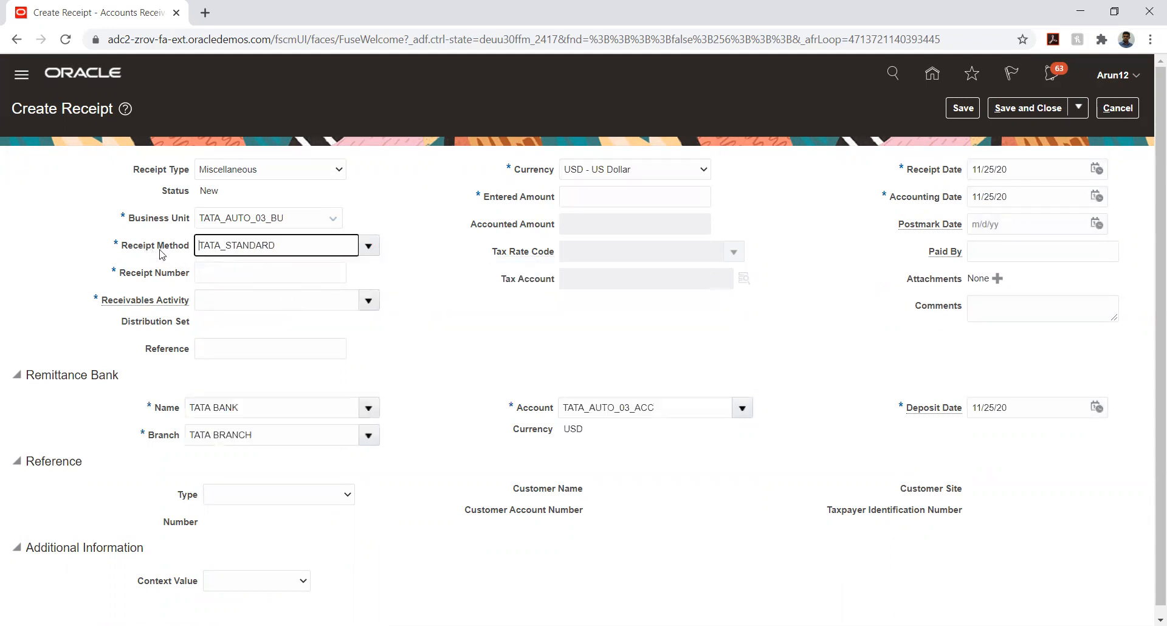
{"action": "left_click", "coordinate": [296, 277]}
{"action": "type", "text": "14"}
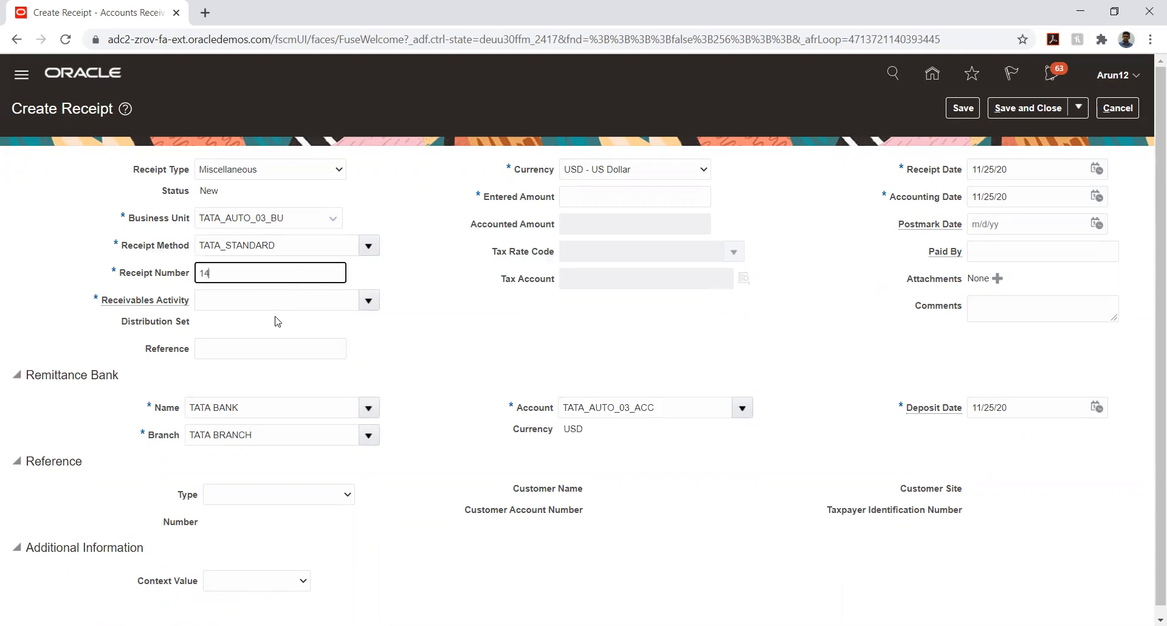
{"action": "left_click", "coordinate": [367, 302]}
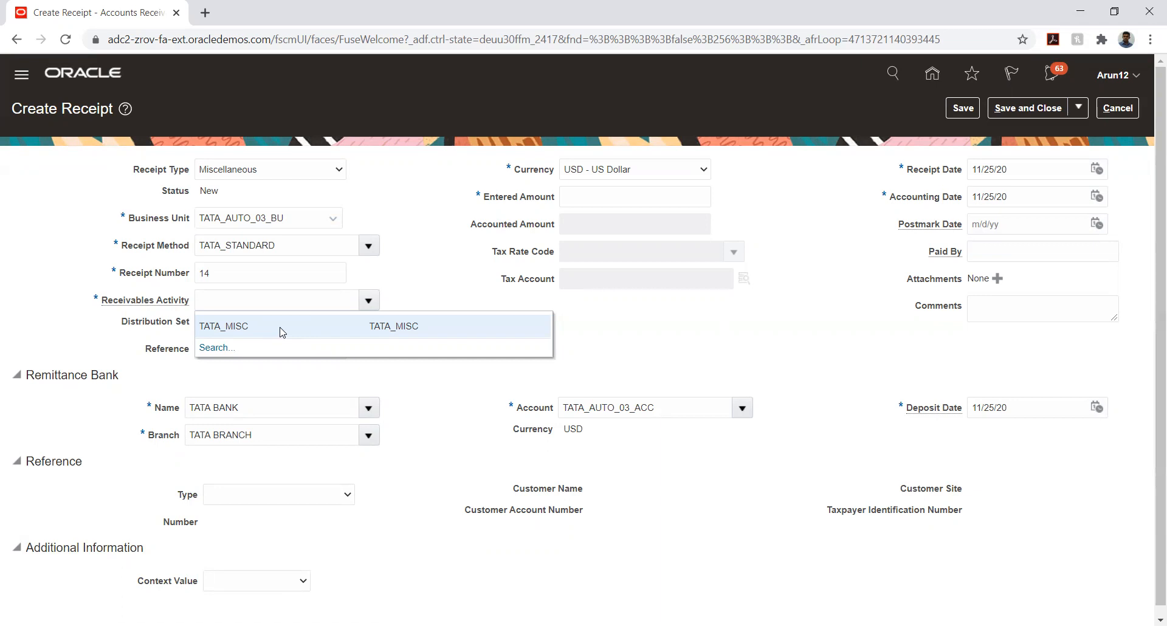
Set receivables activity TATA_MISC and an entered amount of 1,000.00
{"action": "left_click", "coordinate": [280, 332]}
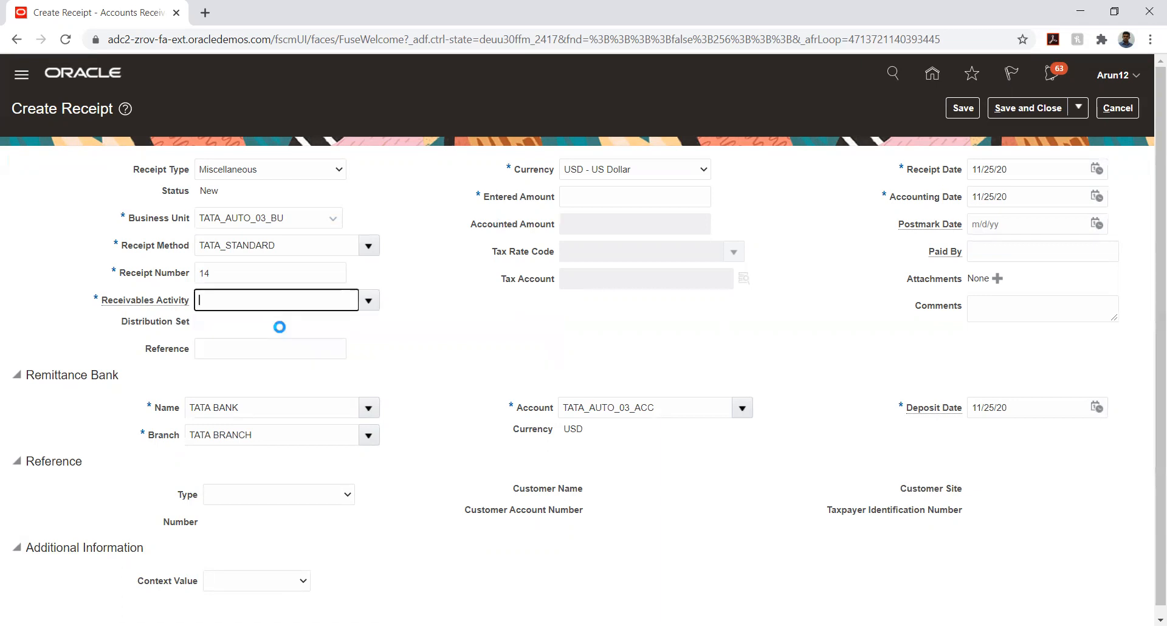
{"action": "left_click", "coordinate": [594, 198]}
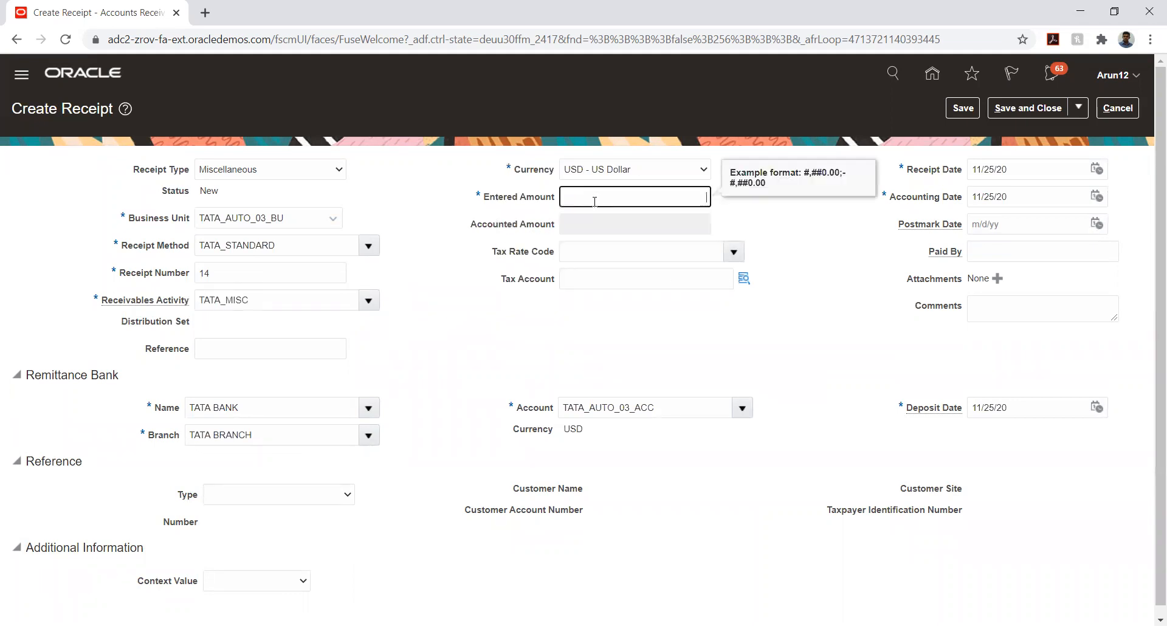
{"action": "type", "text": "1000"}
{"action": "key", "text": "Tab"}
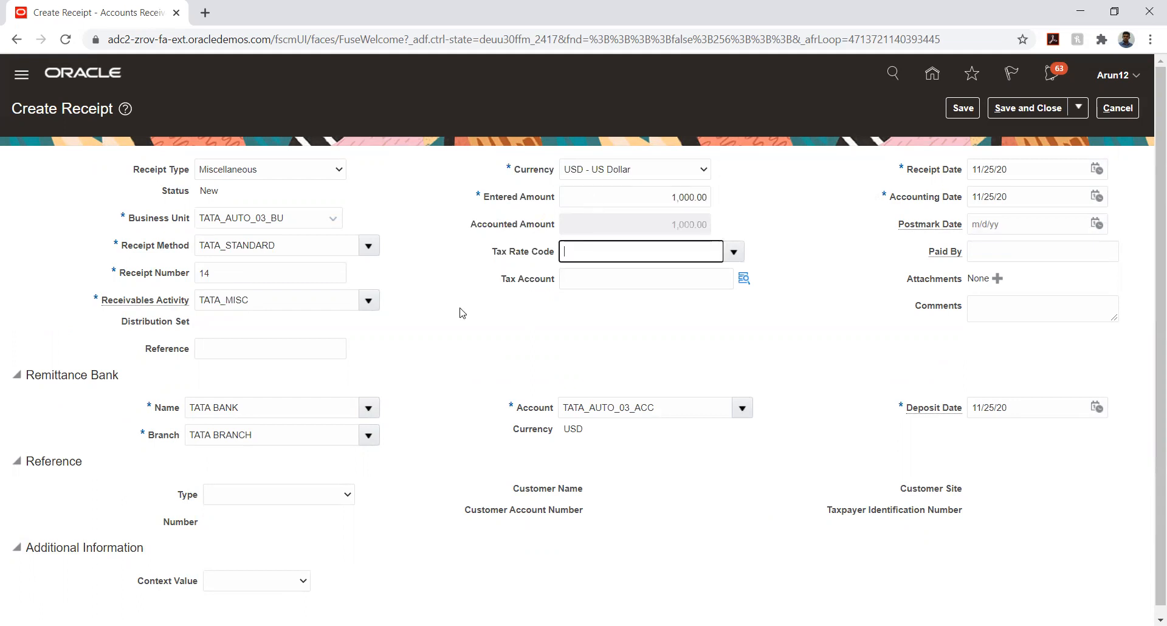
Leave the tax rate code and reference type blank, then save receipt 14
{"action": "left_click", "coordinate": [460, 315]}
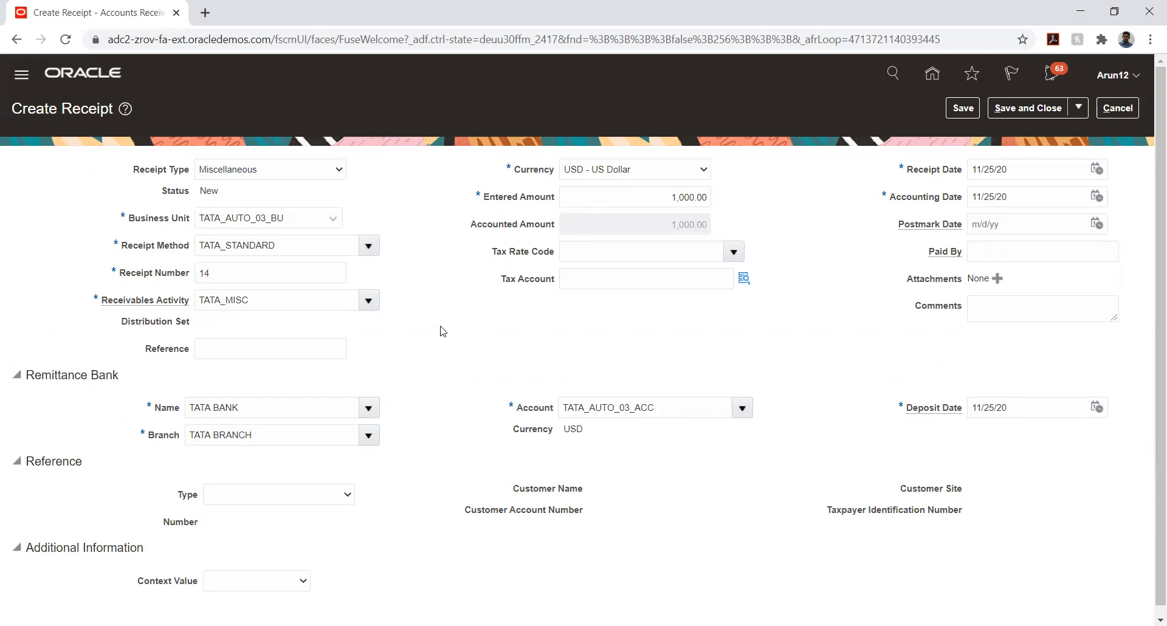
{"action": "scroll", "coordinate": [444, 331], "scroll_direction": "down", "scroll_amount": 1}
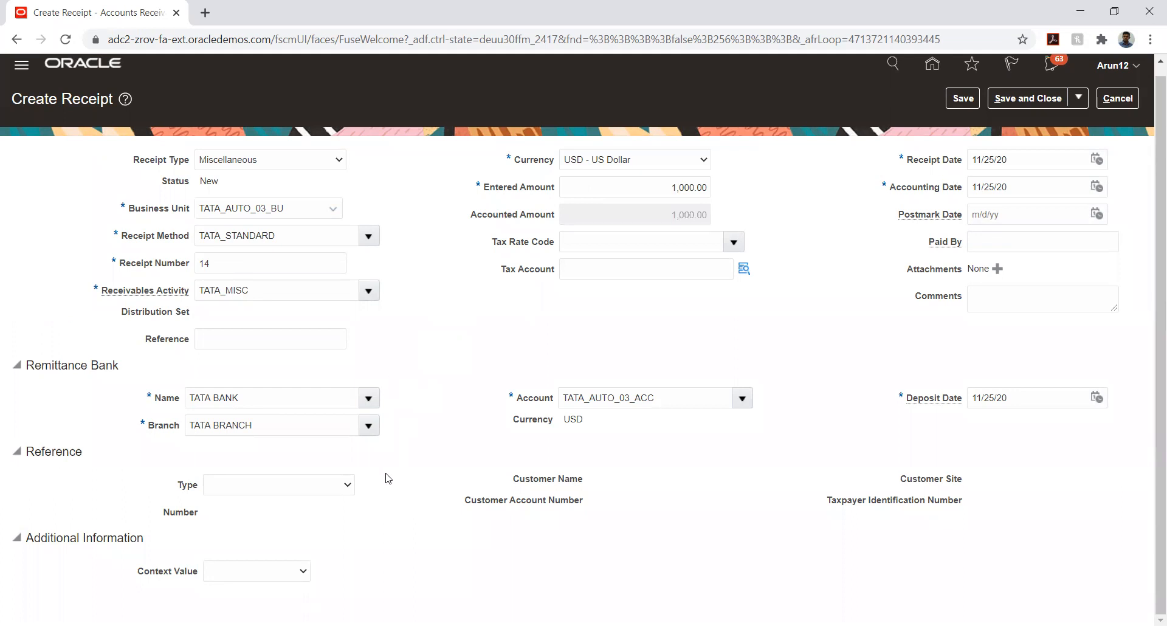
{"action": "left_click", "coordinate": [310, 488]}
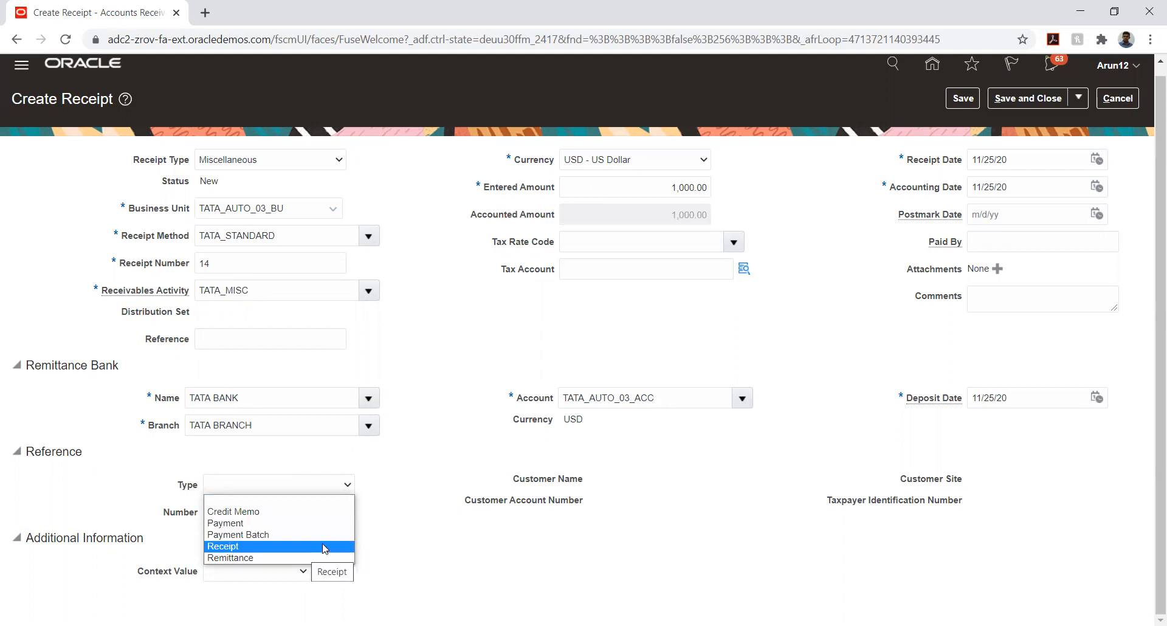
{"action": "left_click", "coordinate": [425, 485]}
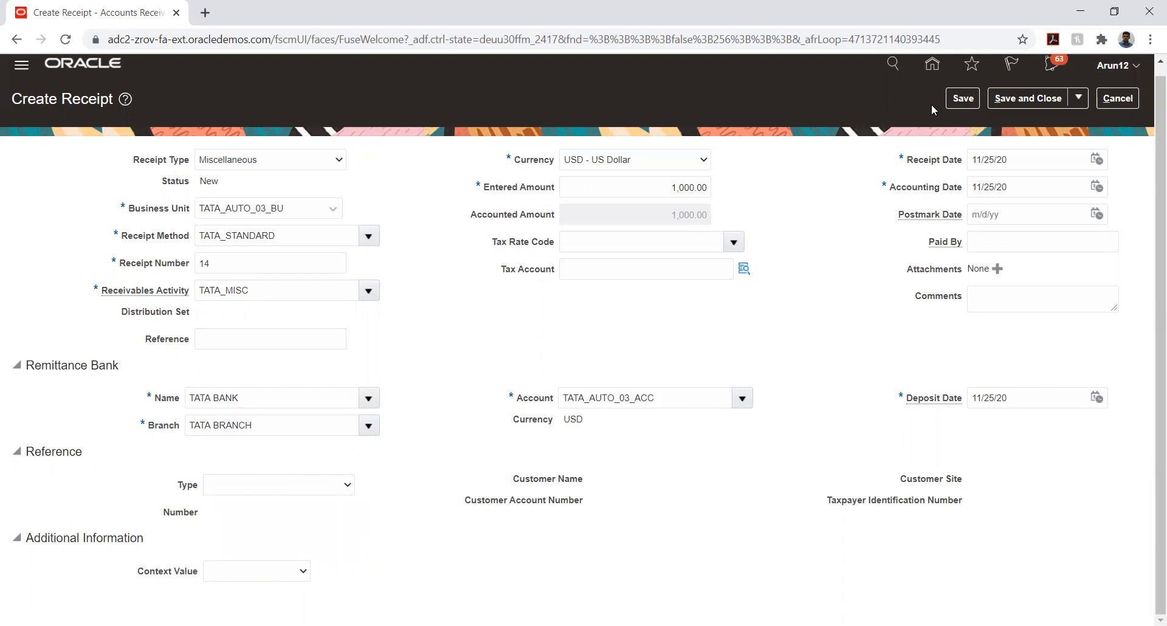
{"action": "left_click", "coordinate": [962, 99]}
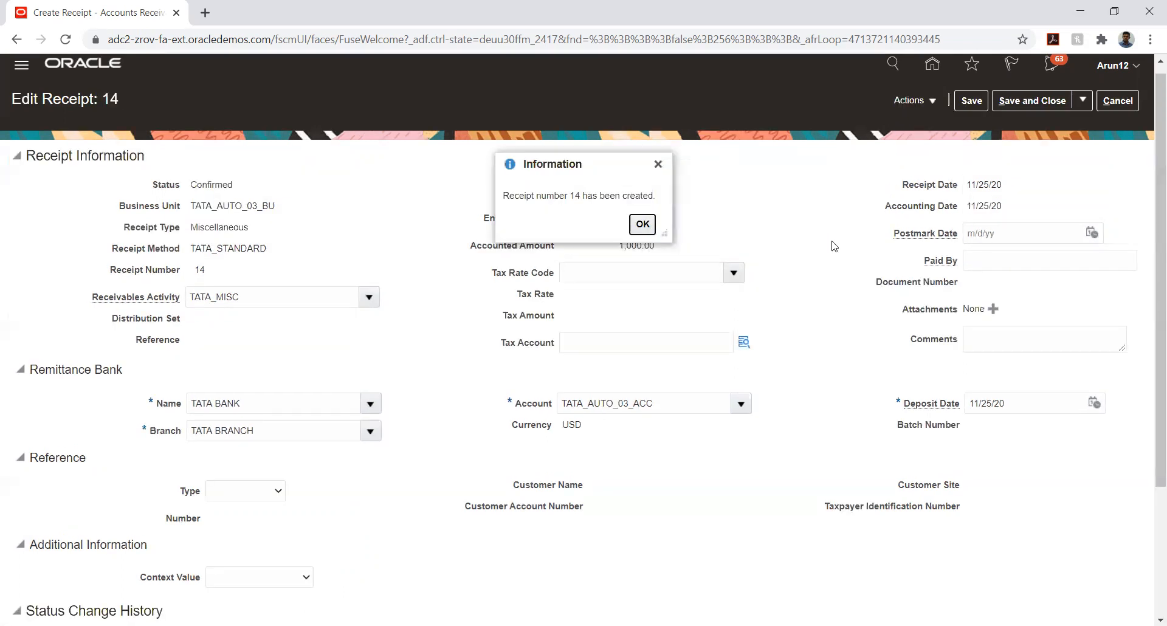
Post receipt 14 to the ledger, review its accounting lines, and return to editing it
{"action": "left_click", "coordinate": [643, 224]}
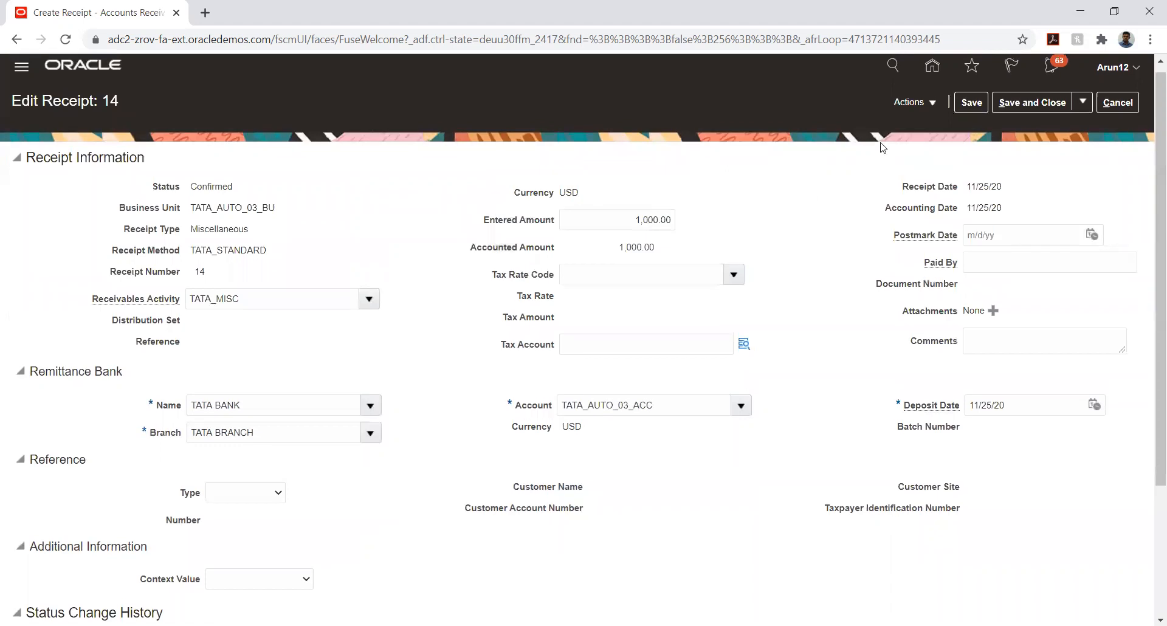
{"action": "left_click", "coordinate": [923, 105]}
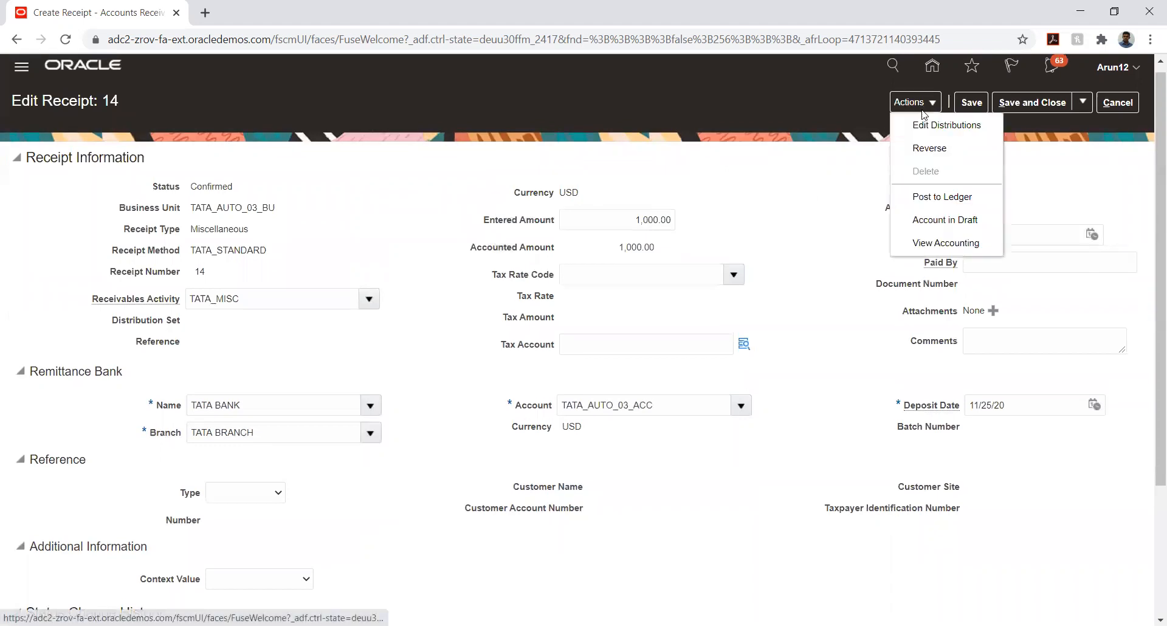
{"action": "left_click", "coordinate": [929, 196]}
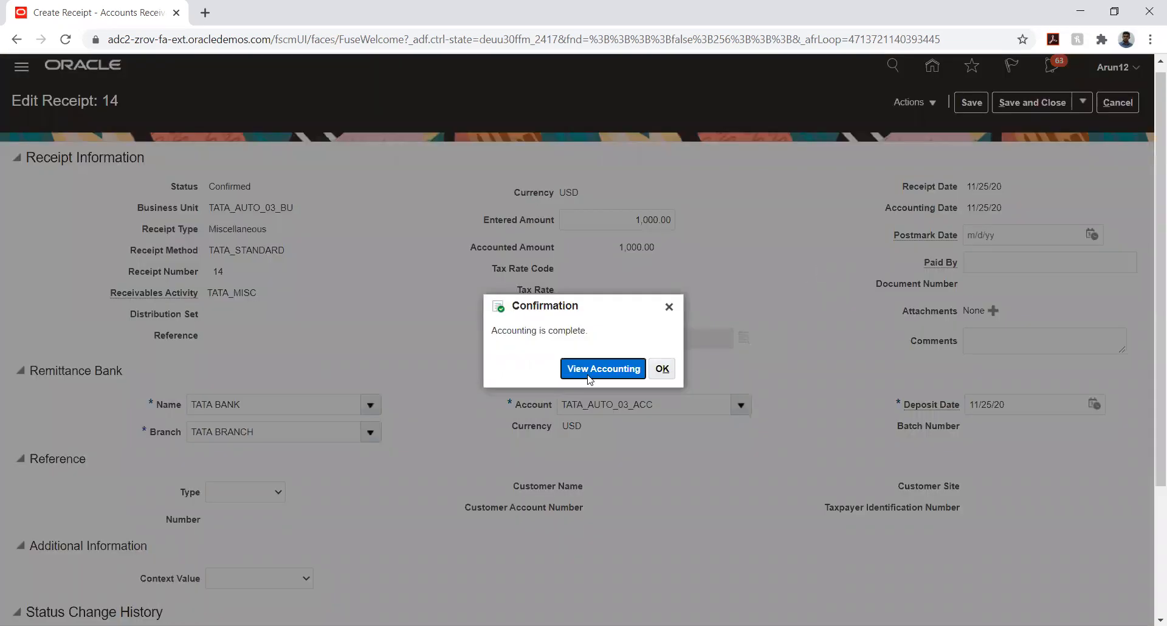
{"action": "left_click", "coordinate": [587, 376]}
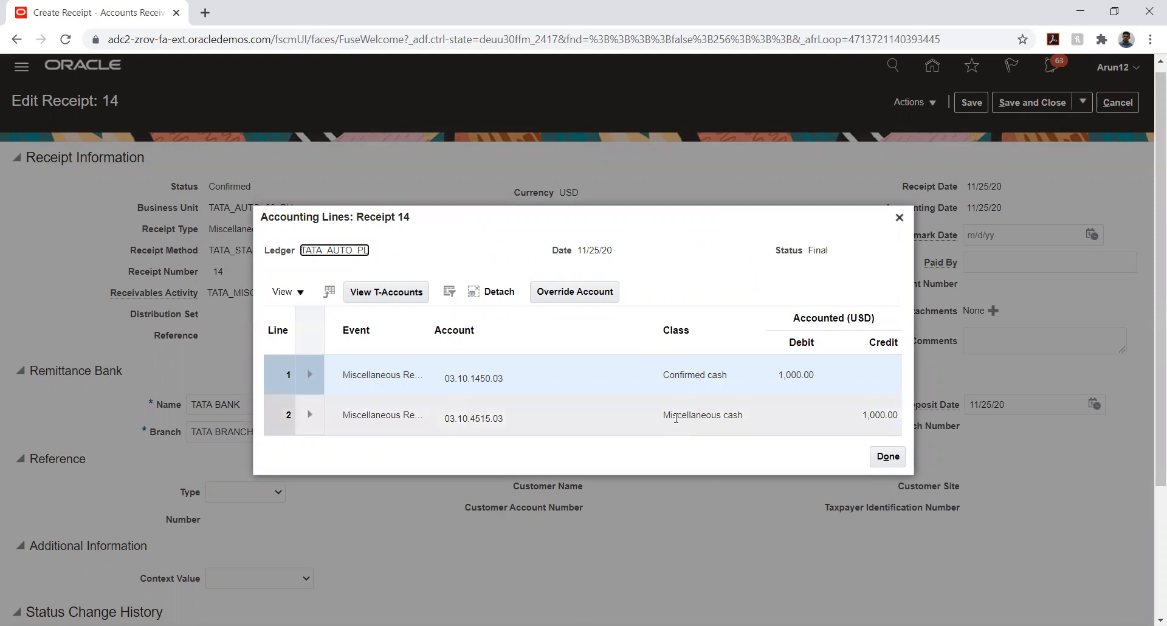
{"action": "left_click", "coordinate": [890, 457]}
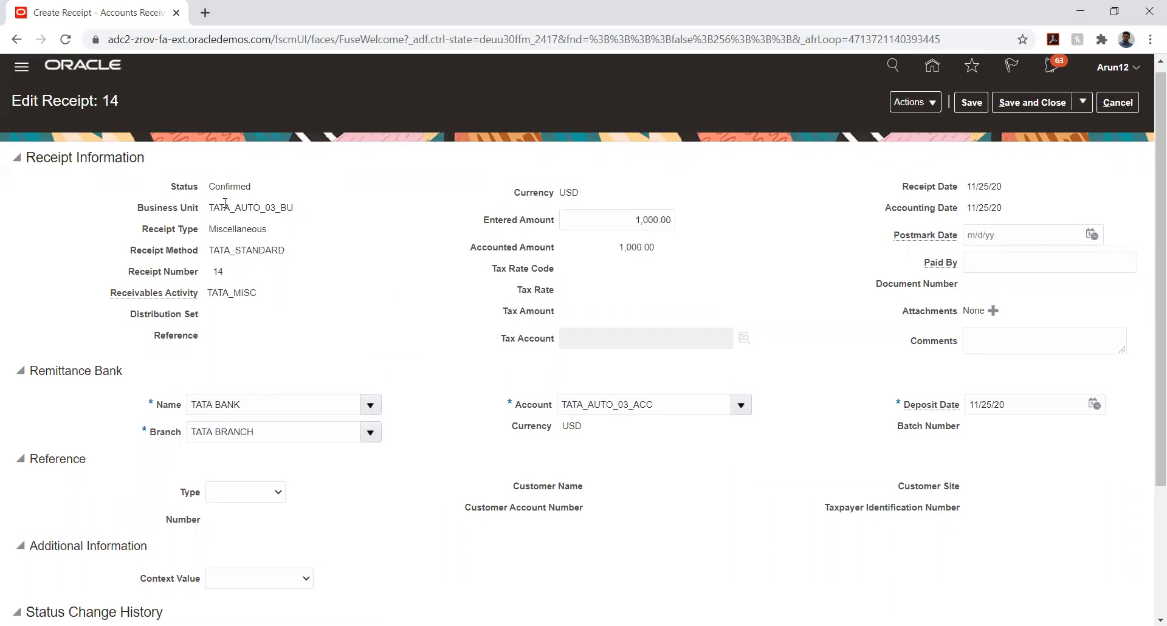
{"action": "double_click", "coordinate": [218, 246]}
{"action": "left_click", "coordinate": [305, 250]}
{"action": "left_click", "coordinate": [922, 102]}
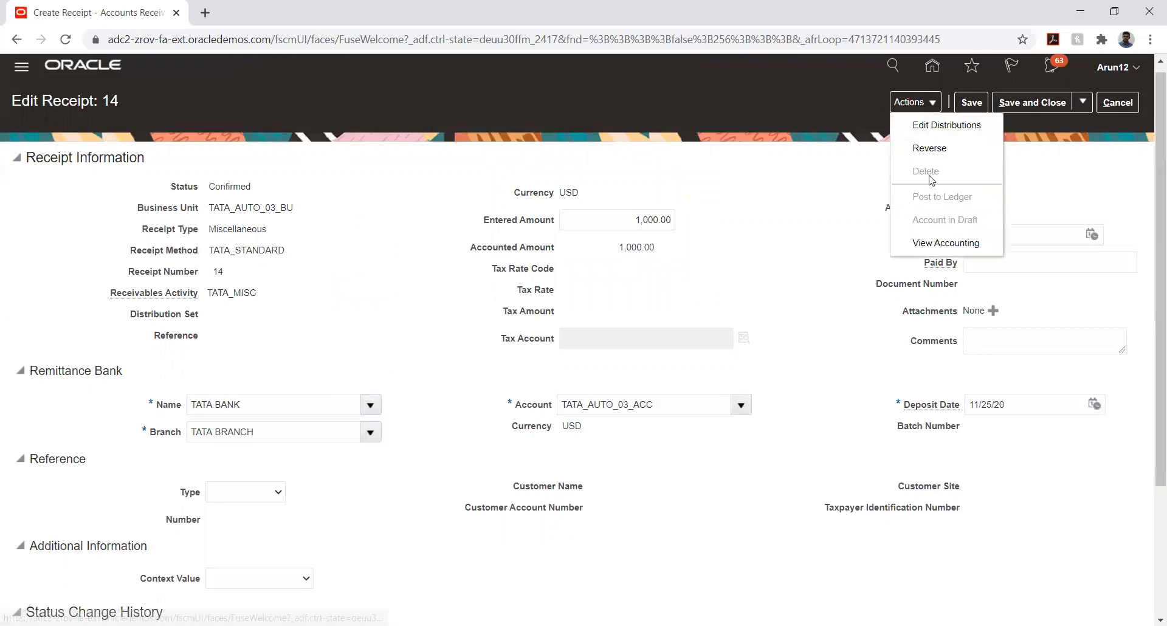
{"action": "left_click", "coordinate": [922, 242]}
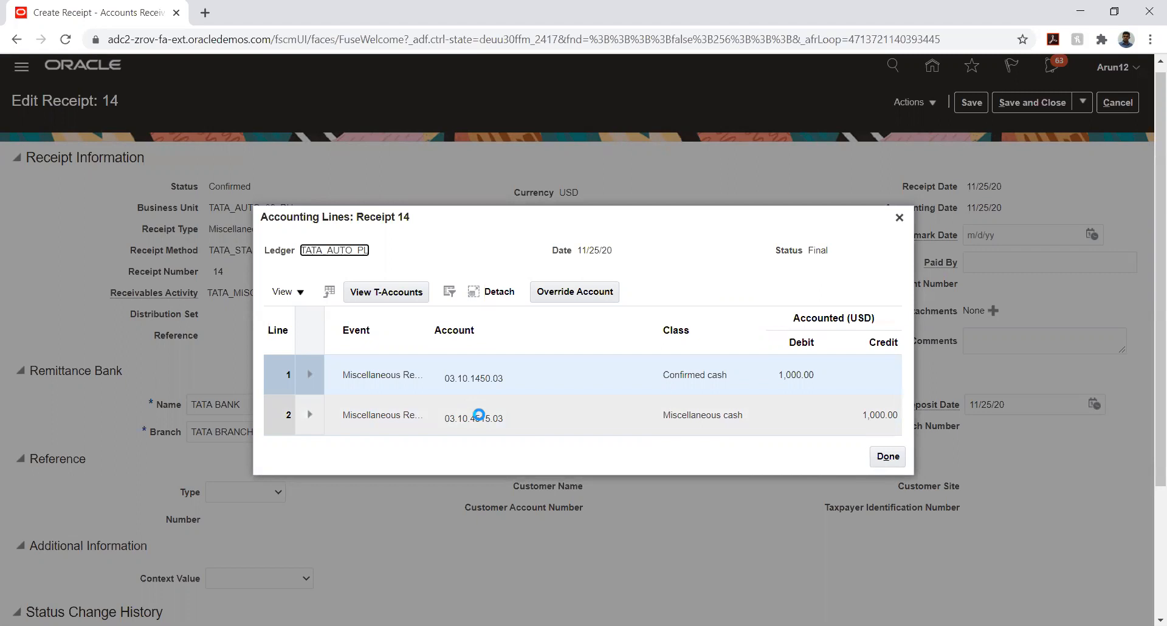
{"action": "mouse_move", "coordinate": [480, 415]}
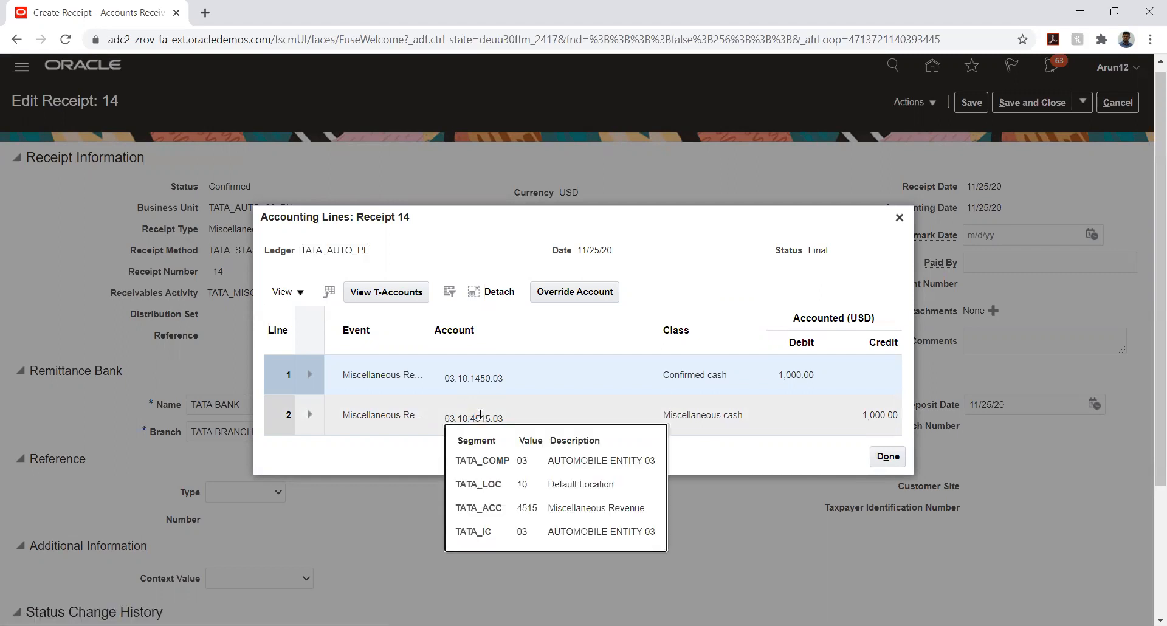
{"action": "left_click", "coordinate": [881, 461]}
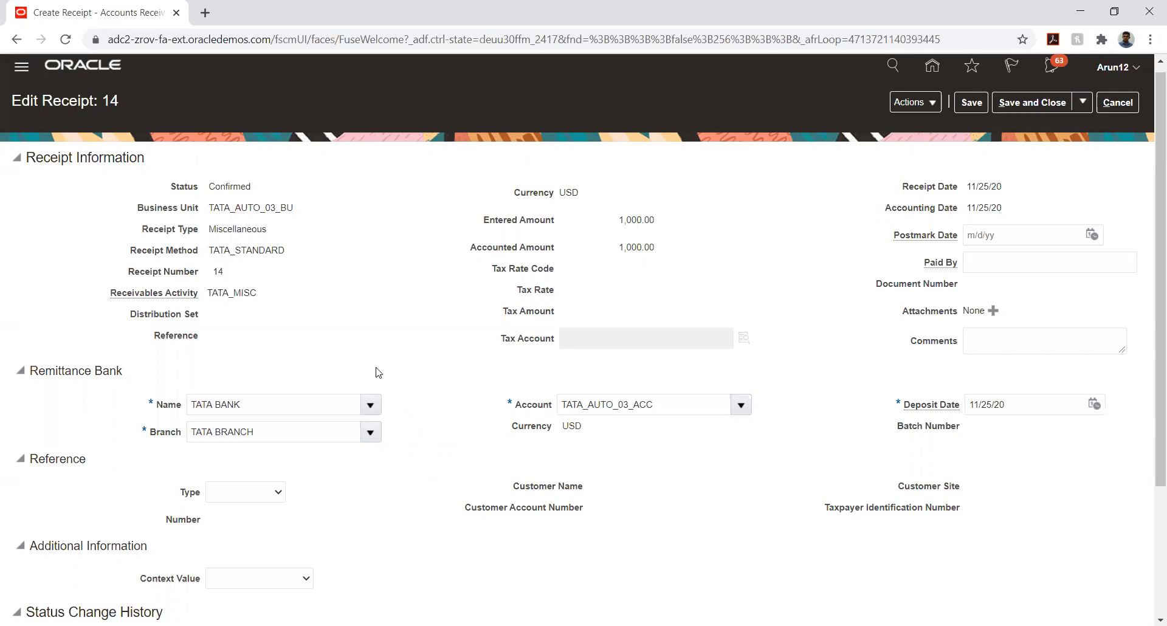
Leave the reference type empty and save and close receipt 14
{"action": "left_click", "coordinate": [235, 493]}
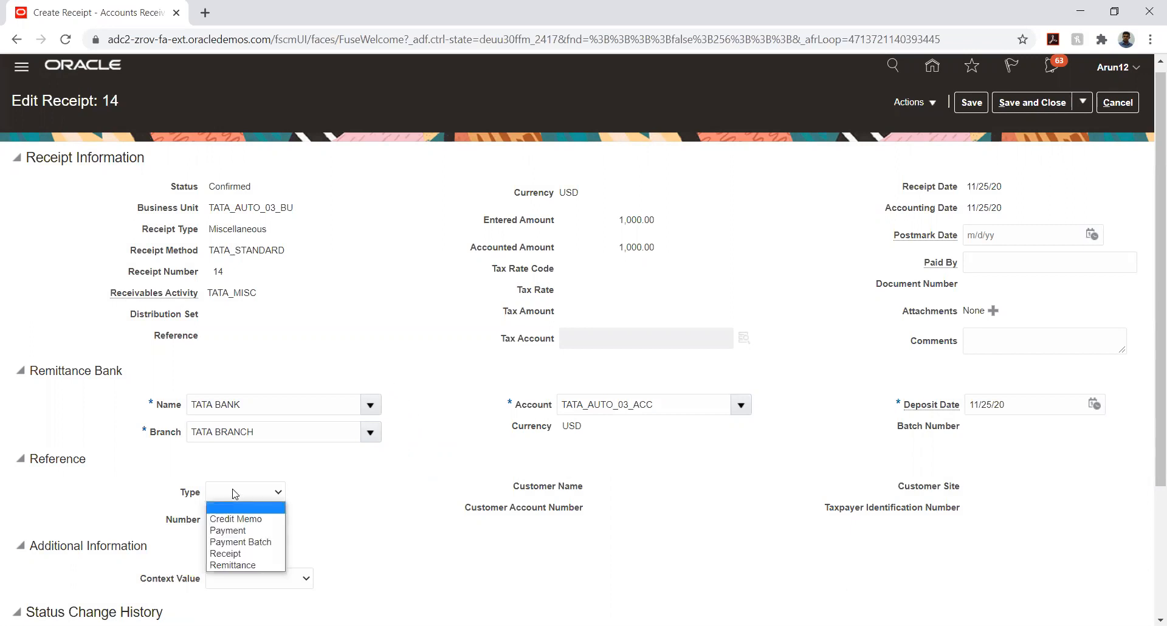
{"action": "left_click", "coordinate": [364, 483]}
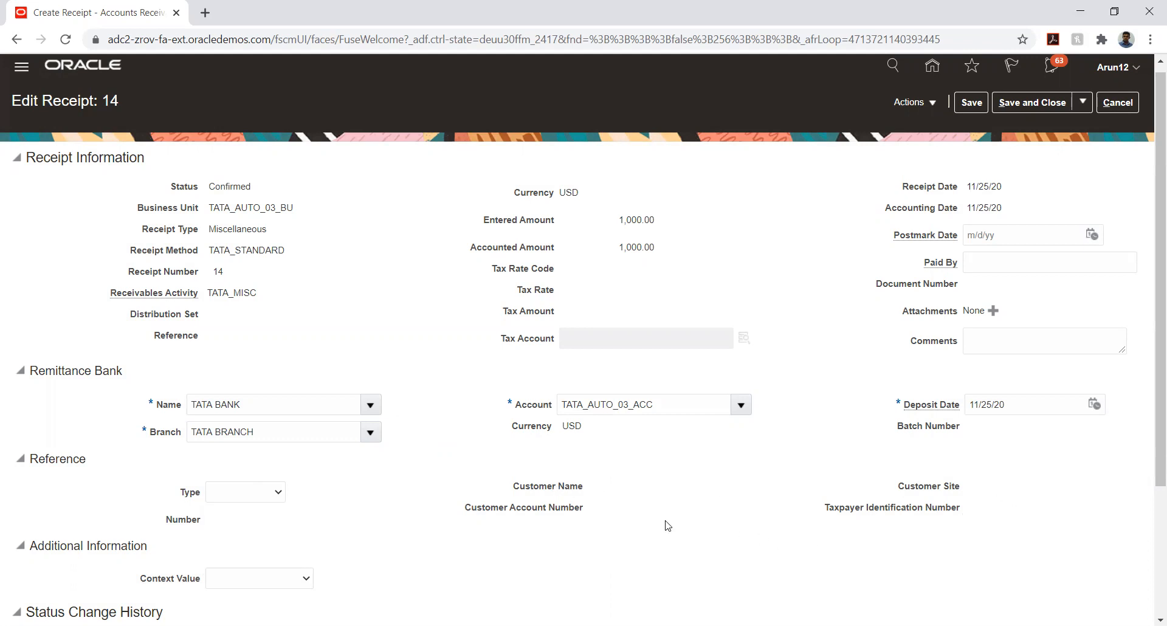
{"action": "scroll", "coordinate": [667, 525], "scroll_direction": "down", "scroll_amount": 2}
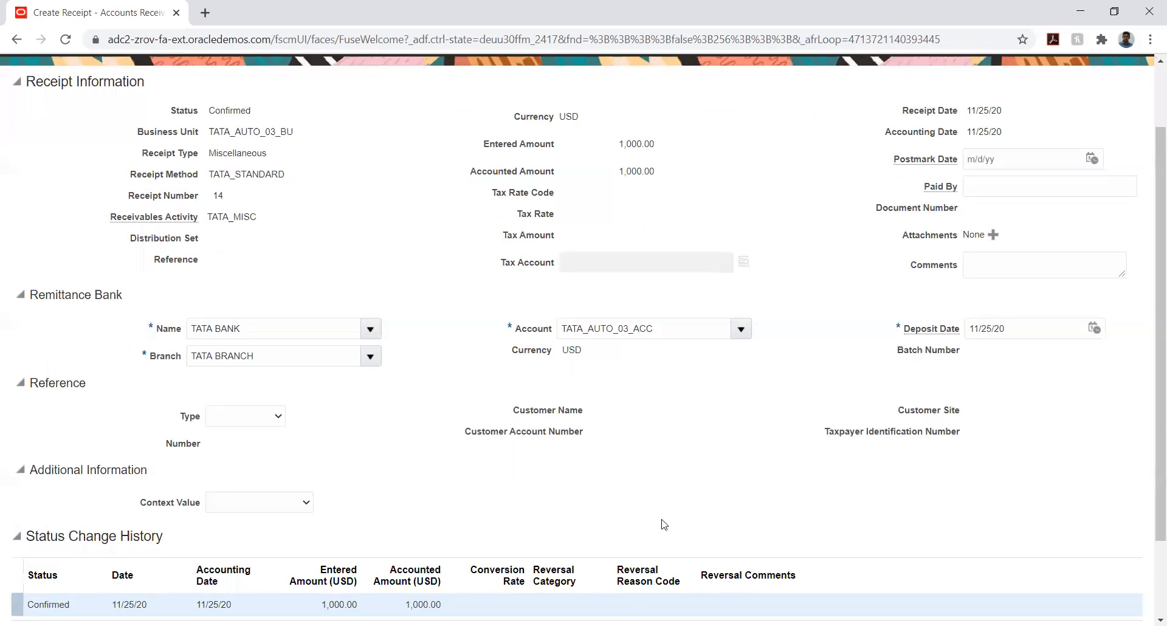
{"action": "left_click", "coordinate": [230, 418]}
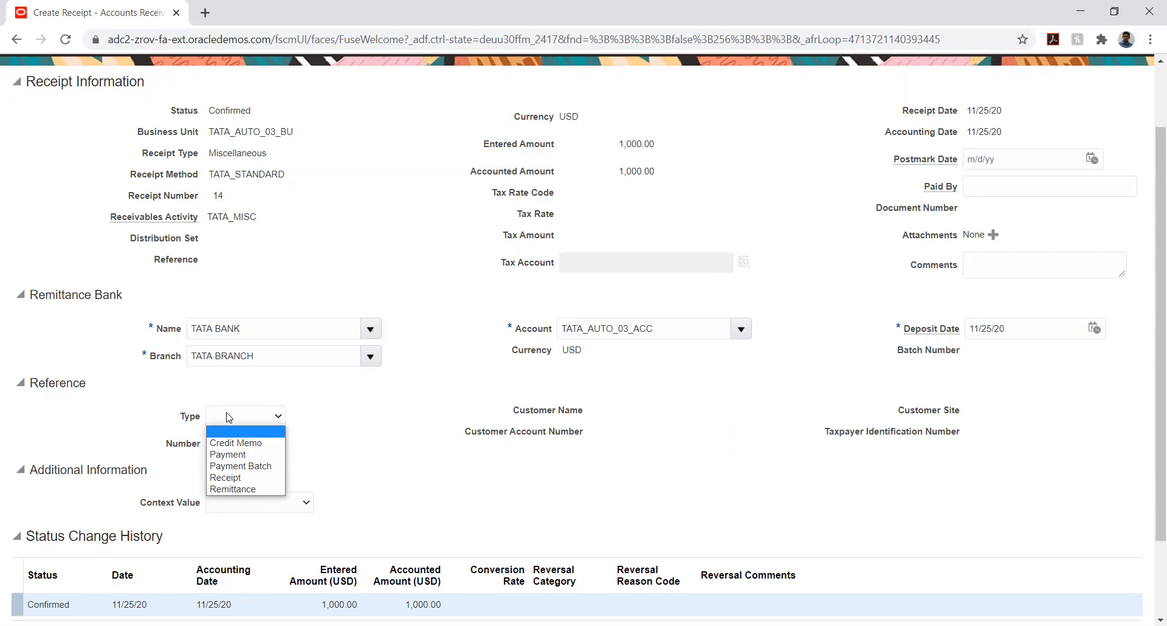
{"action": "left_click", "coordinate": [431, 200]}
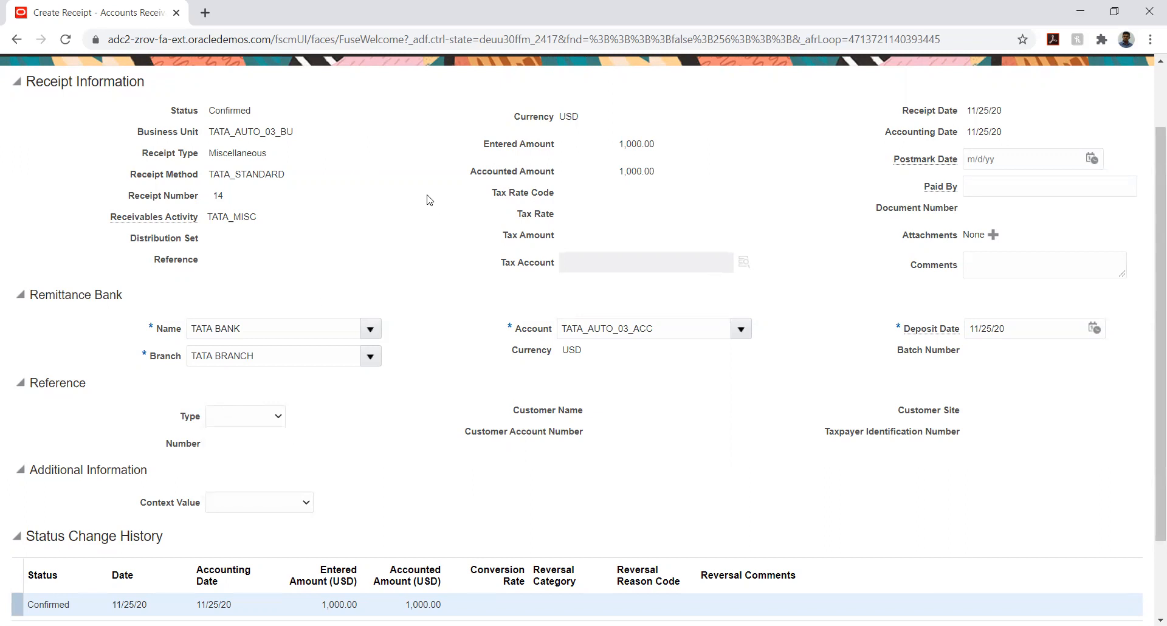
{"action": "scroll", "coordinate": [1046, 97], "scroll_direction": "up", "scroll_amount": 2}
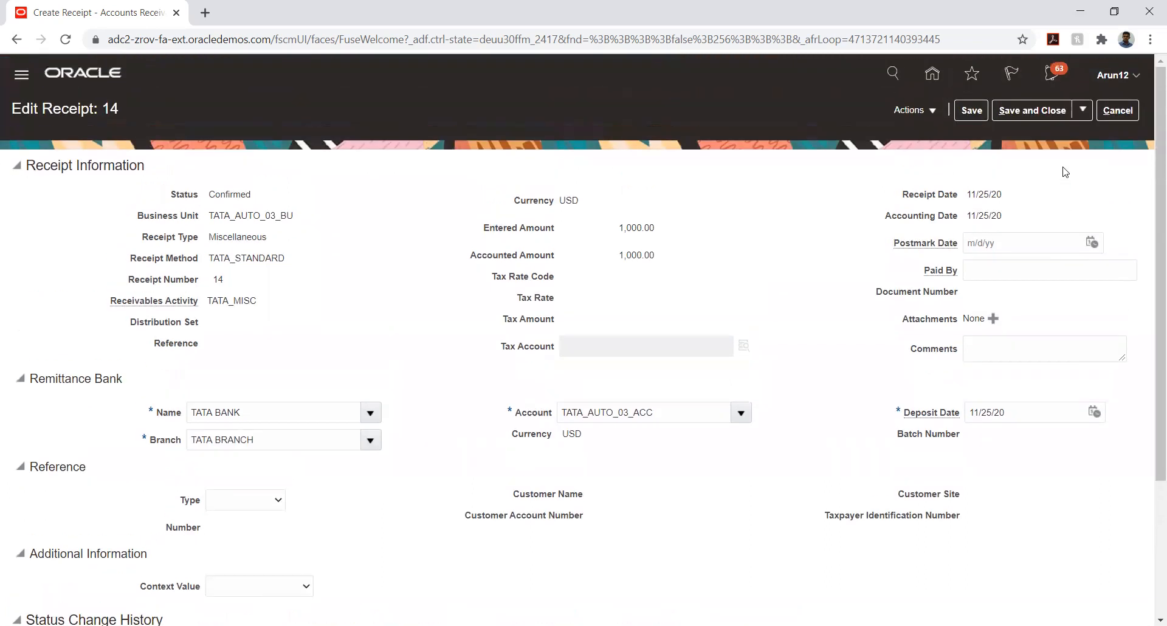
{"action": "left_click", "coordinate": [1019, 114]}
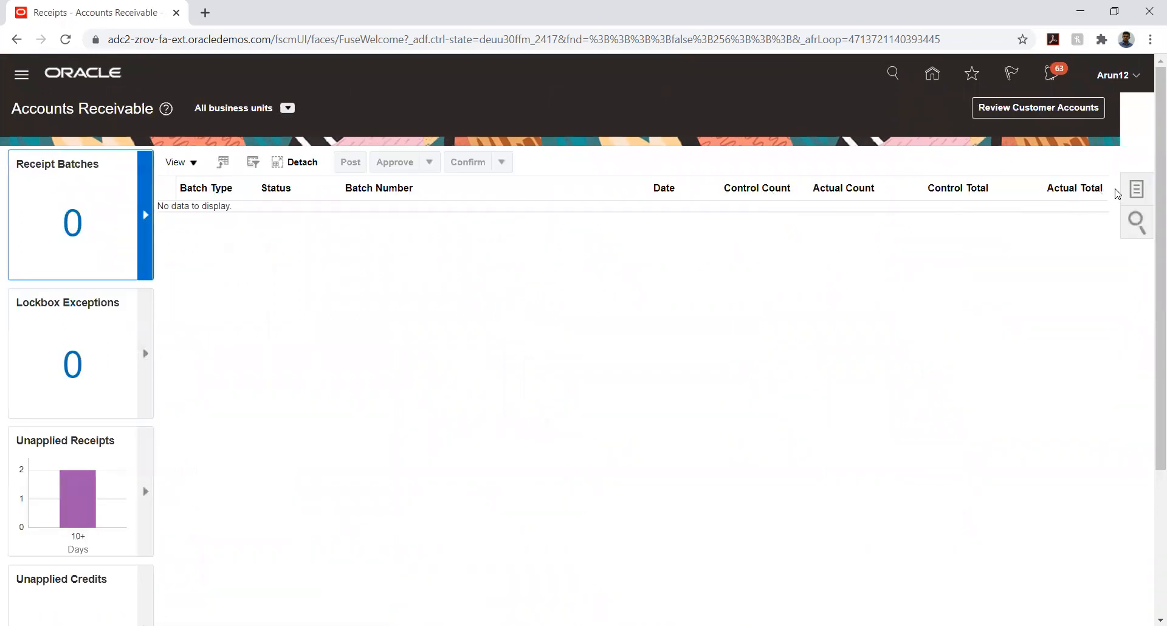
Search Manage Receipts for receipt number 13 and open it
{"action": "left_click", "coordinate": [1140, 191]}
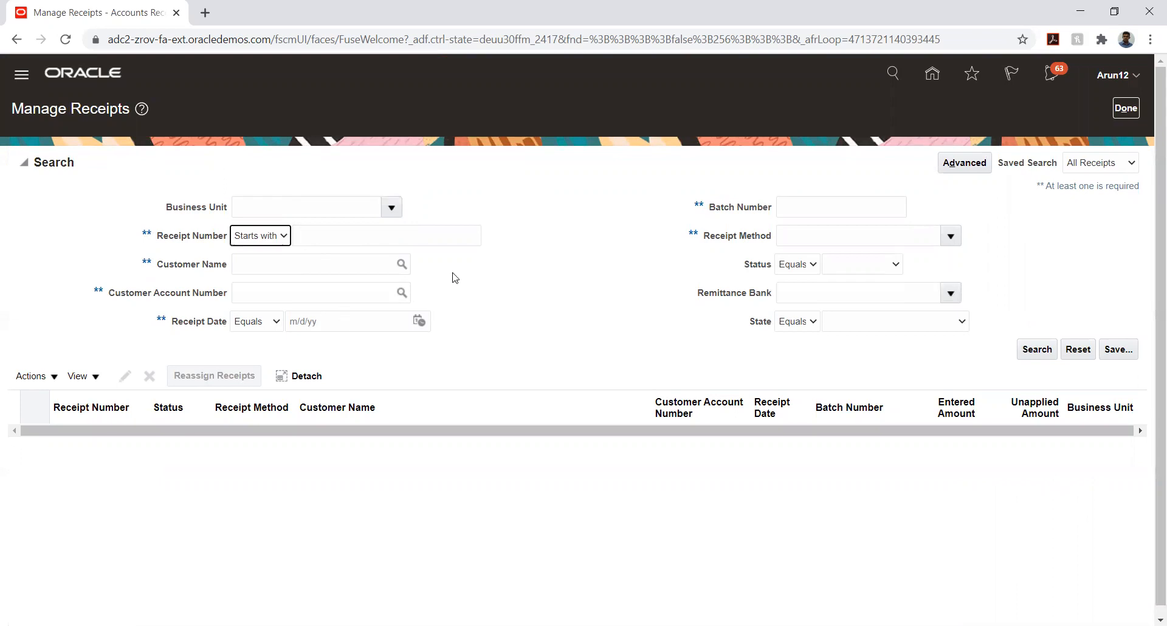
{"action": "left_click", "coordinate": [339, 236]}
{"action": "type", "text": "13"}
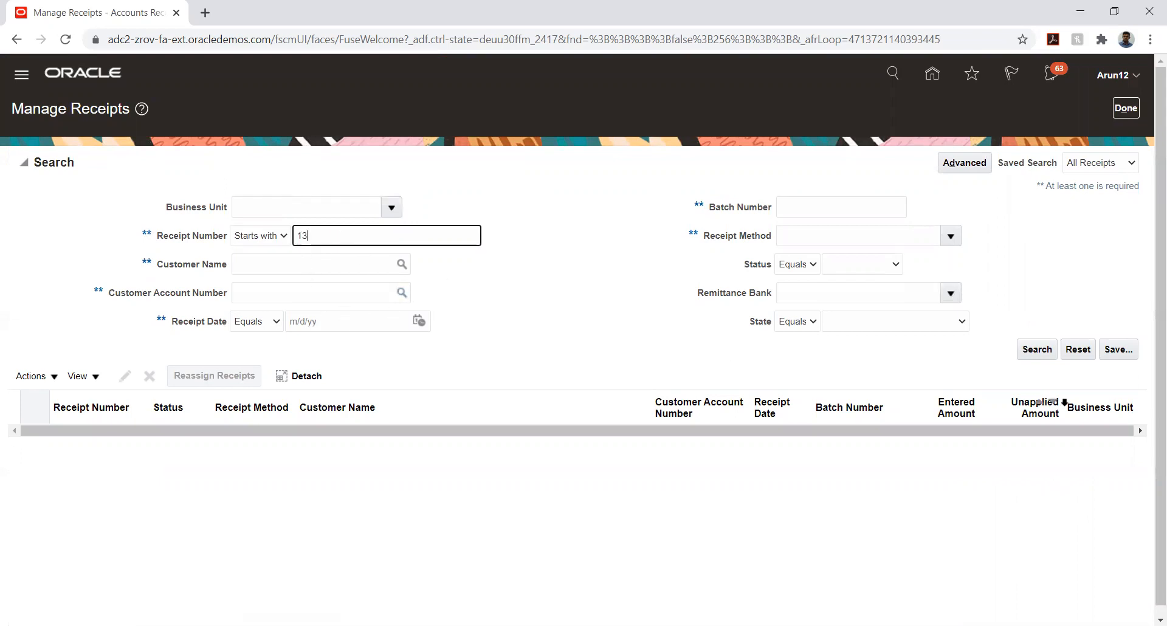
{"action": "left_click", "coordinate": [1037, 349]}
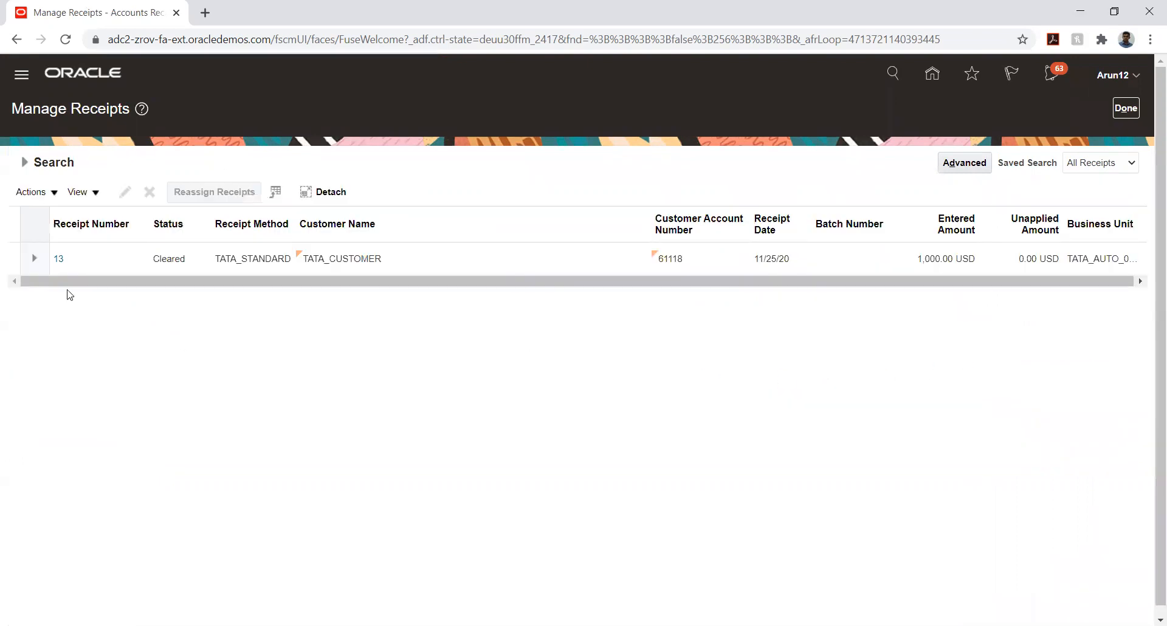
{"action": "left_click", "coordinate": [57, 260]}
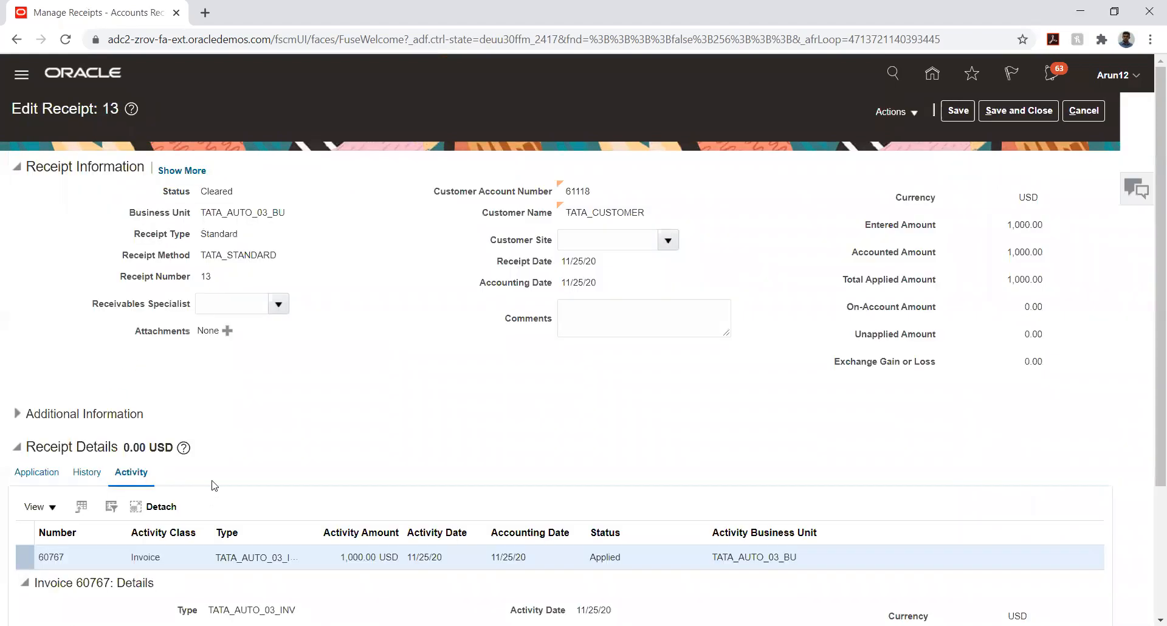
{"action": "scroll", "coordinate": [331, 391], "scroll_direction": "down", "scroll_amount": 3}
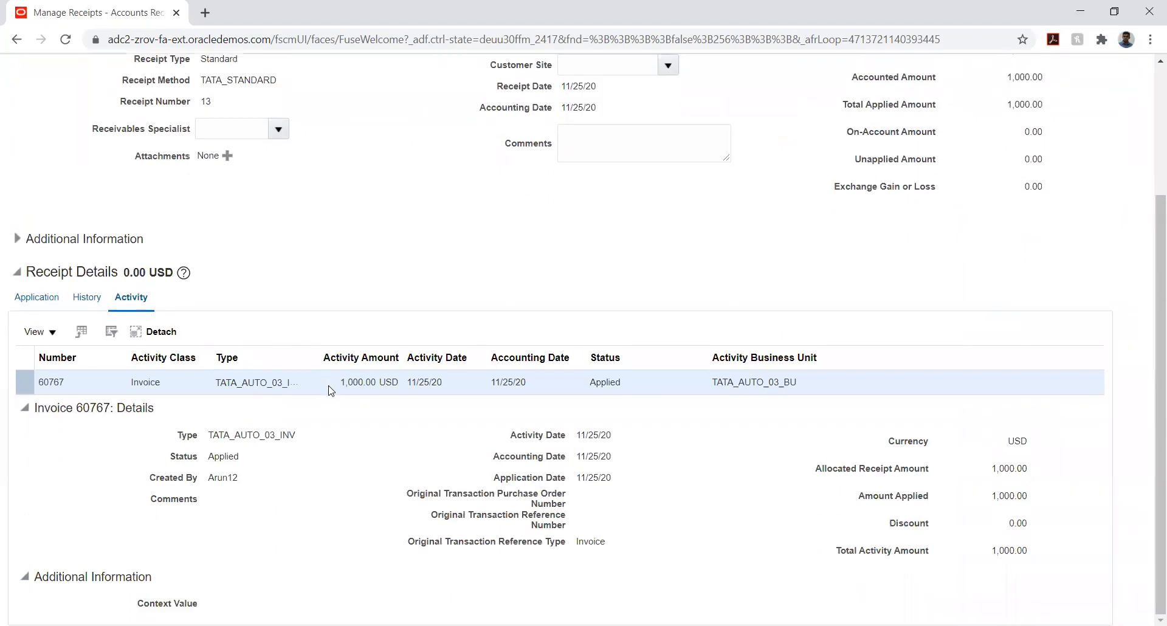
{"action": "scroll", "coordinate": [331, 390], "scroll_direction": "up", "scroll_amount": 1}
Unapply receipt 13 from transaction 60767 with unapply accounting date 11/25/20
{"action": "left_click", "coordinate": [36, 372]}
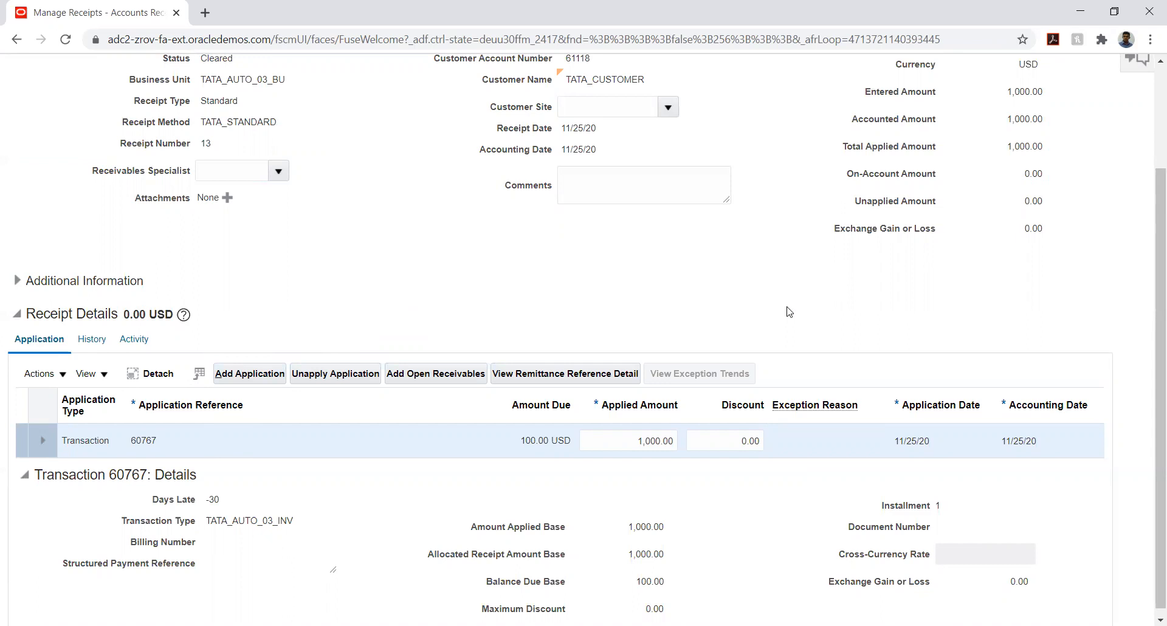
{"action": "left_click", "coordinate": [58, 375]}
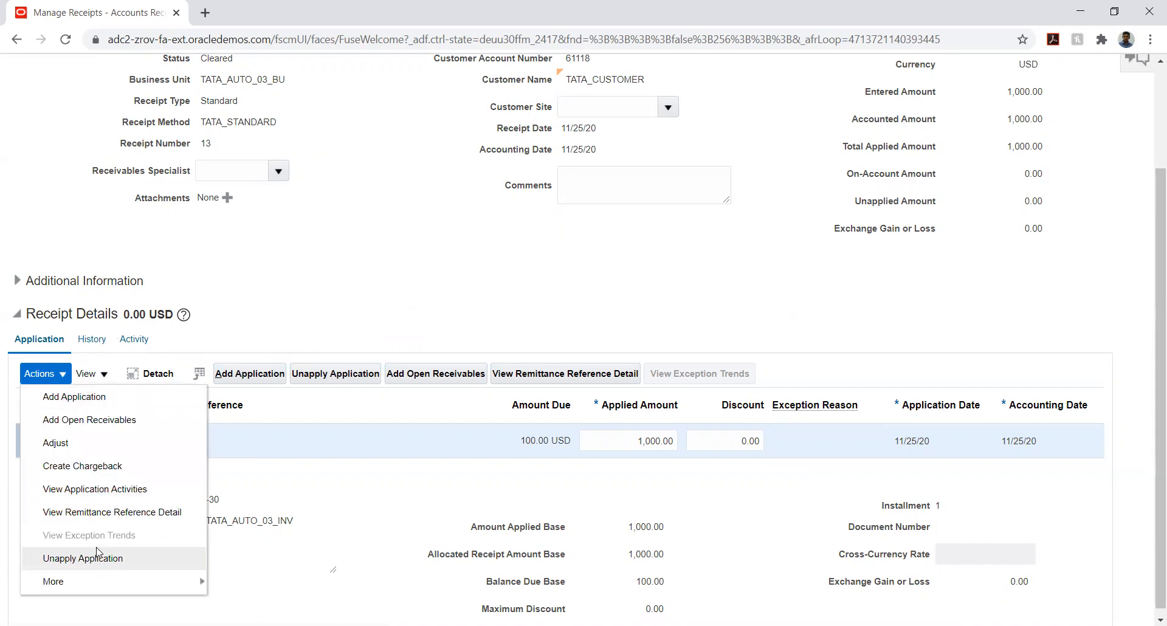
{"action": "left_click", "coordinate": [111, 562]}
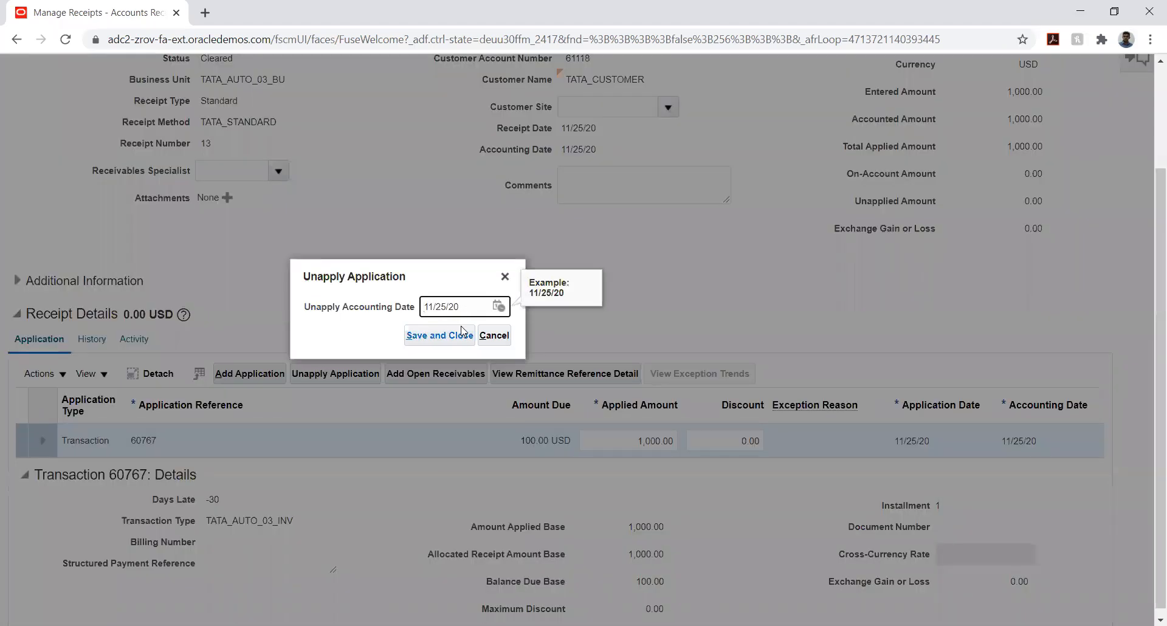
{"action": "left_click", "coordinate": [498, 306]}
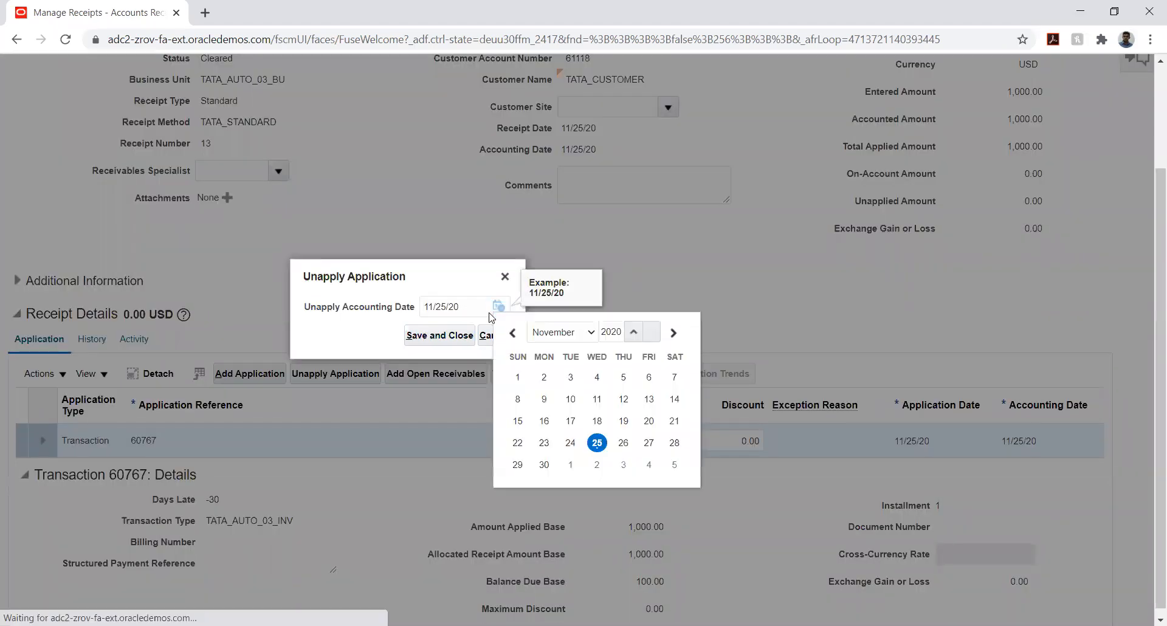
{"action": "left_click", "coordinate": [596, 442]}
{"action": "left_click", "coordinate": [429, 336]}
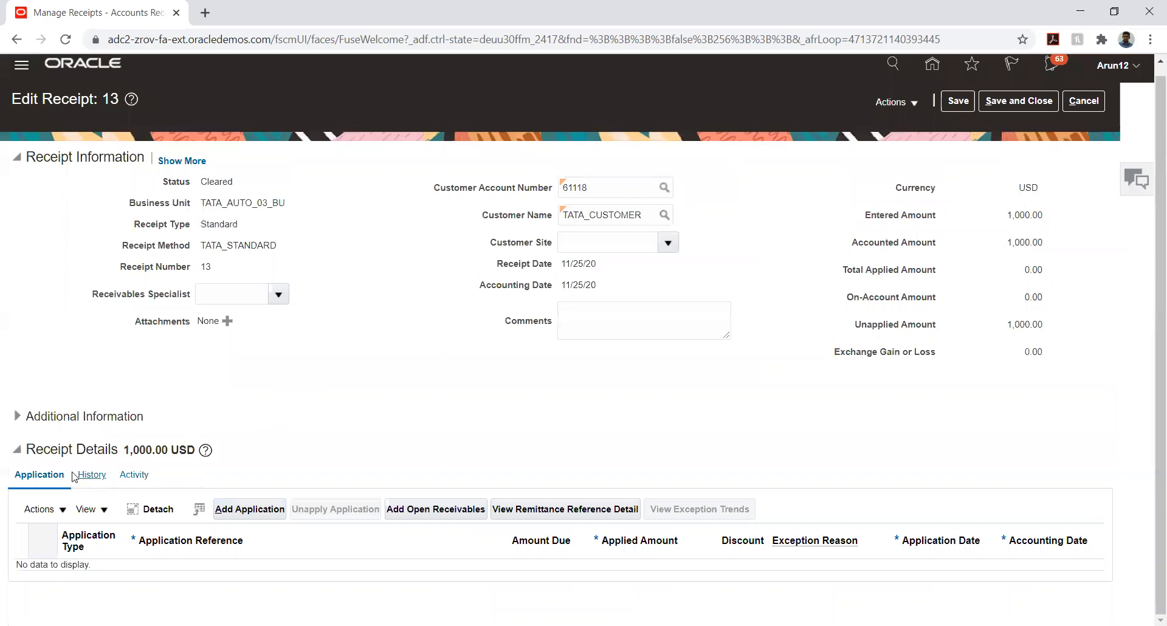
Attempt a refund of receipt 13, dismiss the refund activity error, then save and close
{"action": "left_click", "coordinate": [63, 509]}
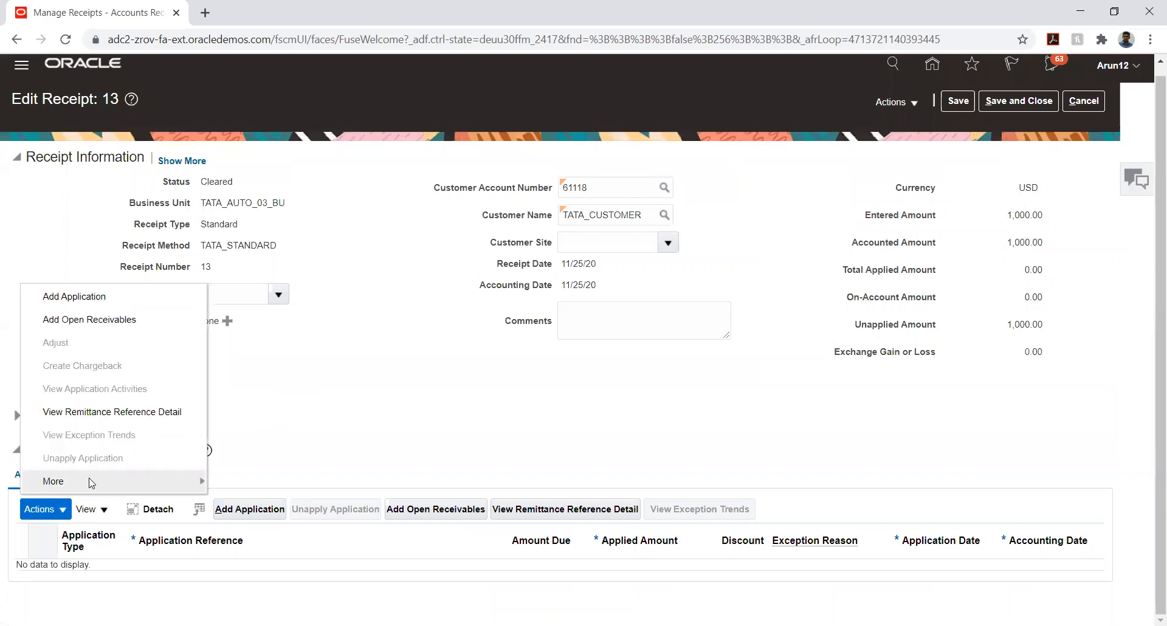
{"action": "mouse_move", "coordinate": [93, 484]}
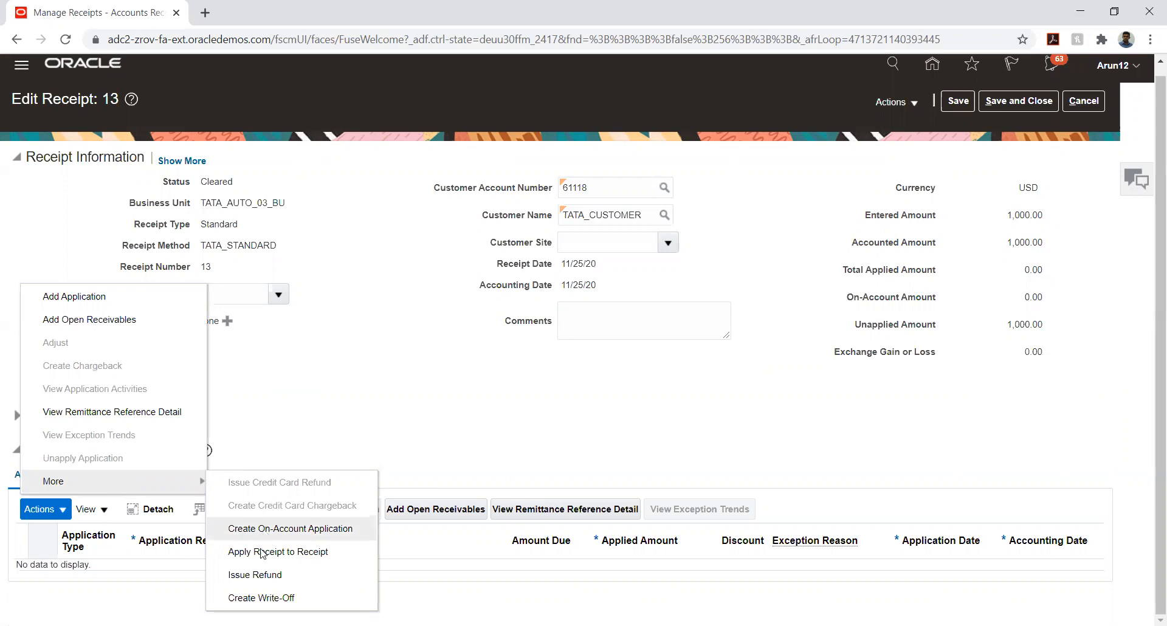
{"action": "left_click", "coordinate": [256, 574]}
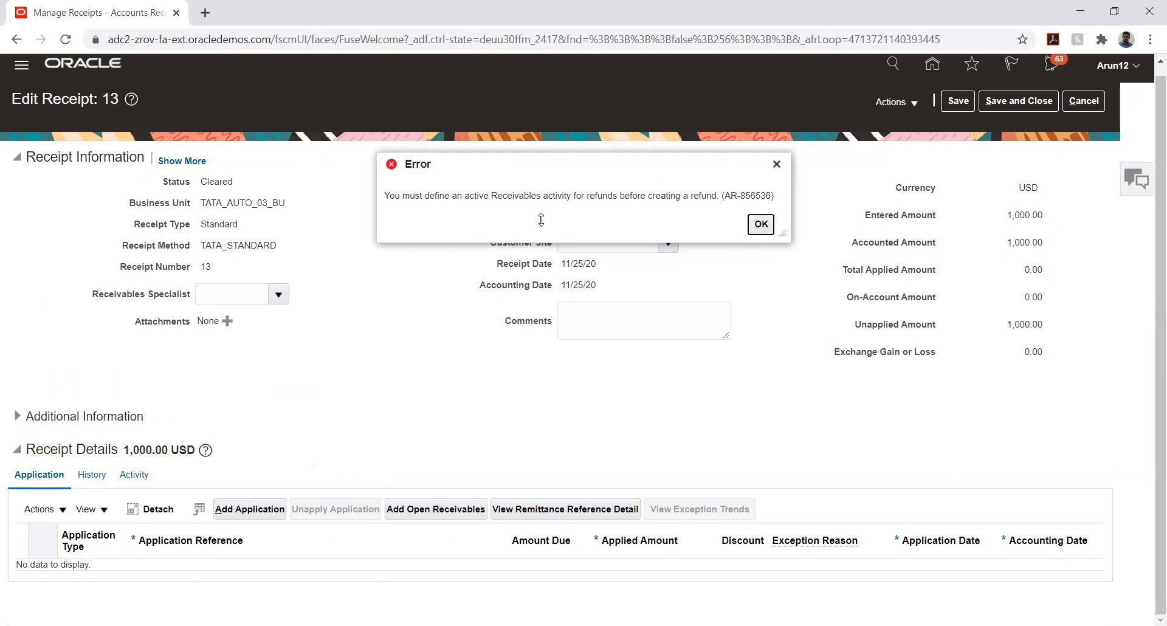
{"action": "left_click", "coordinate": [760, 226]}
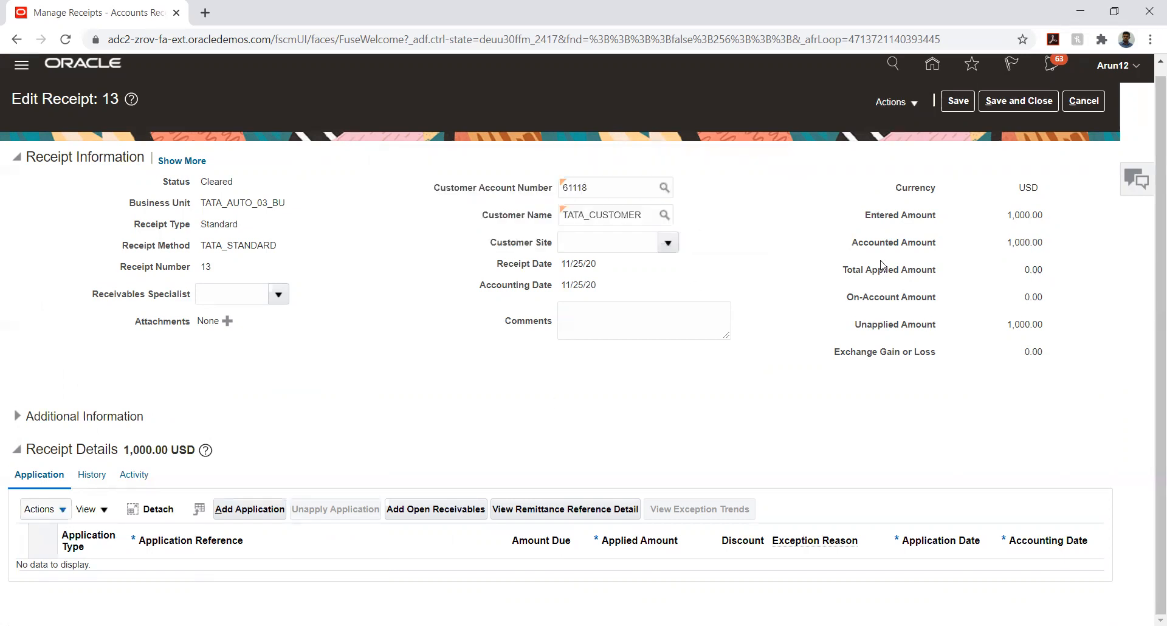
{"action": "left_click", "coordinate": [958, 102]}
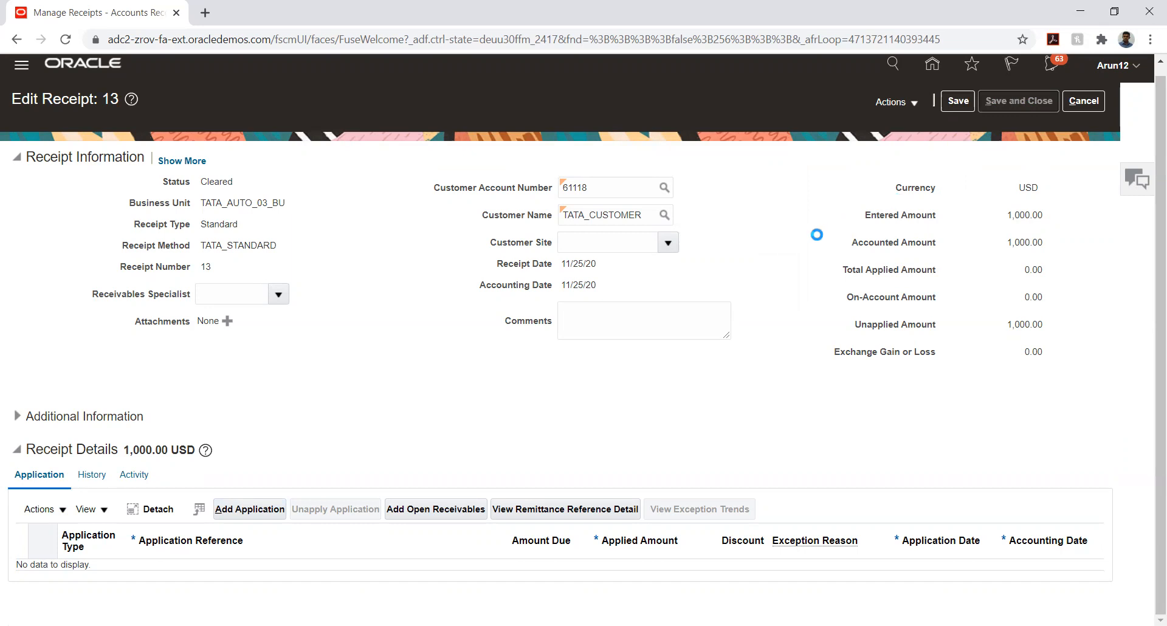
{"action": "left_click", "coordinate": [1113, 103]}
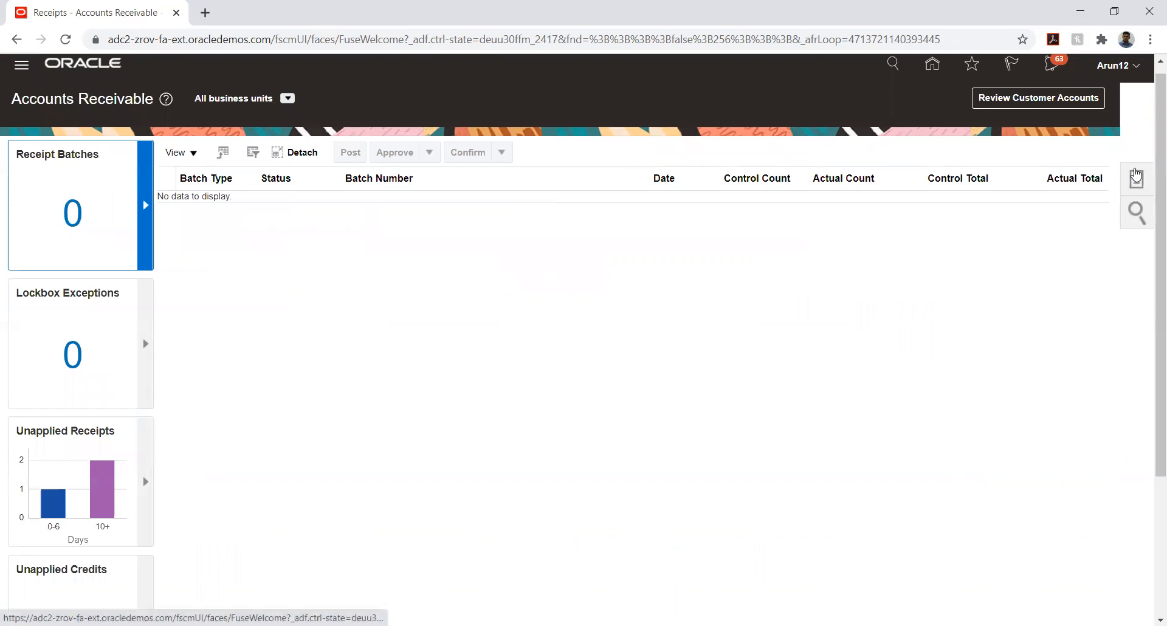
Go through Setup and Maintenance to TATA PROJECT's Manage Receivables Activities task
{"action": "left_click", "coordinate": [1137, 179]}
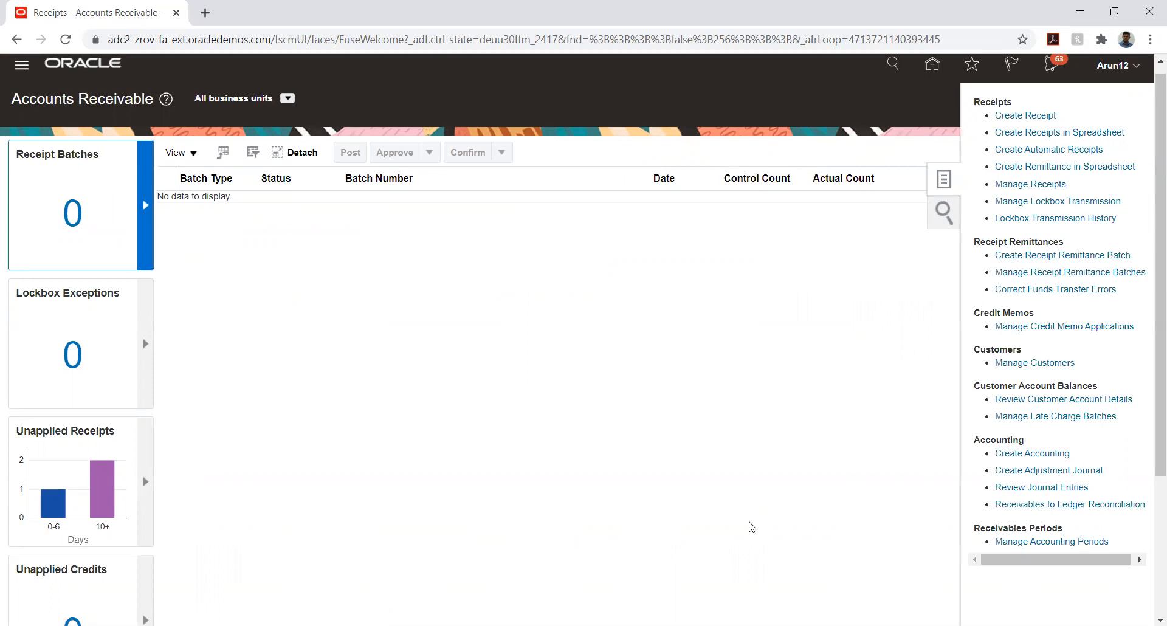
{"action": "left_click", "coordinate": [1002, 135]}
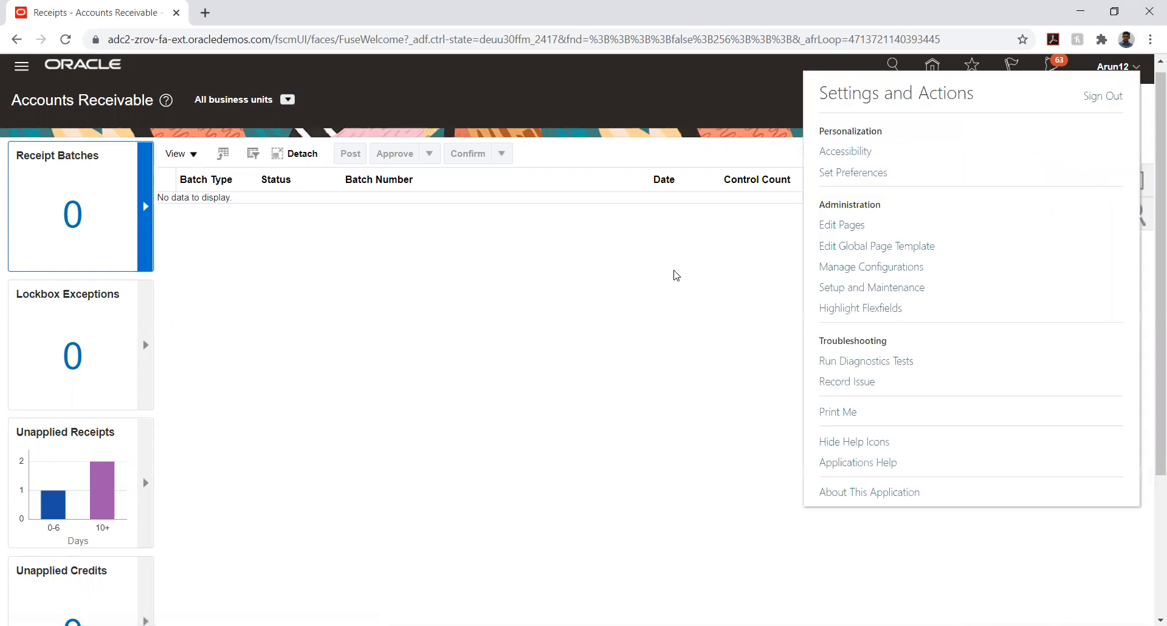
{"action": "left_click", "coordinate": [885, 288]}
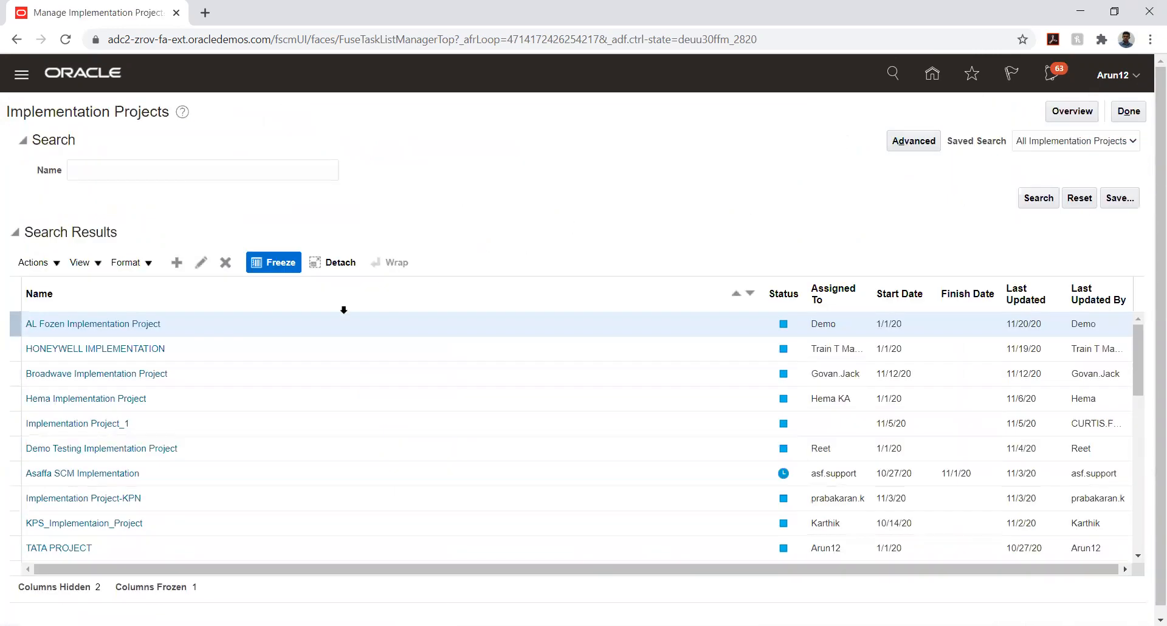
{"action": "left_click", "coordinate": [79, 549]}
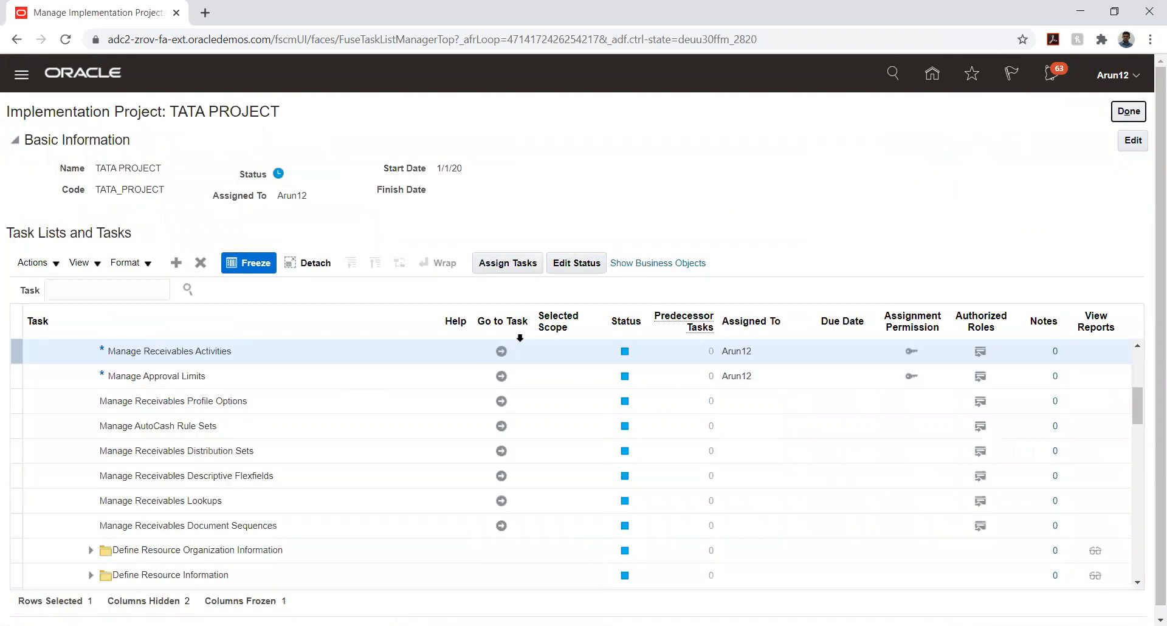
{"action": "left_click", "coordinate": [500, 350]}
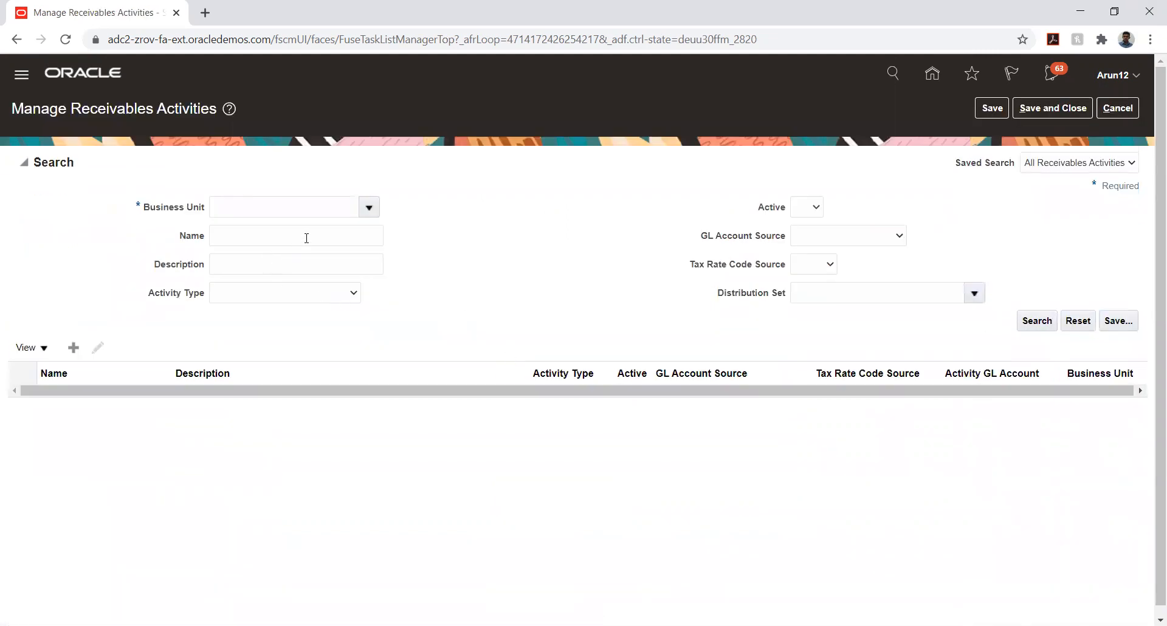
Try filtering the business unit by TATA, then open the full Business Unit search
{"action": "left_click", "coordinate": [368, 207]}
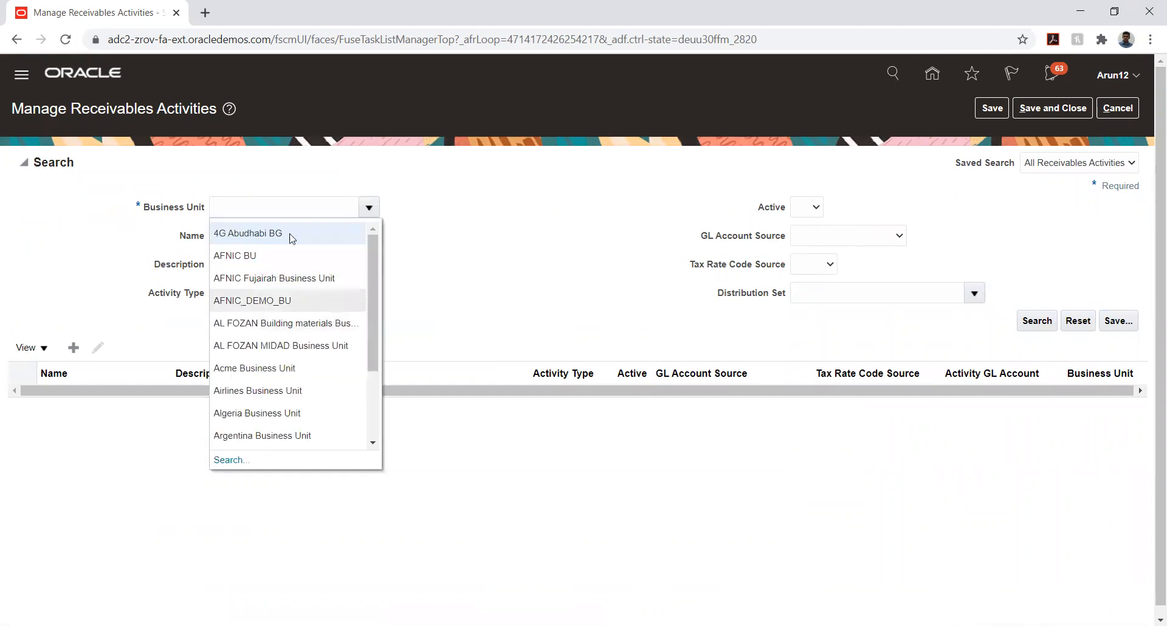
{"action": "left_click", "coordinate": [275, 206]}
{"action": "type", "text": "T"}
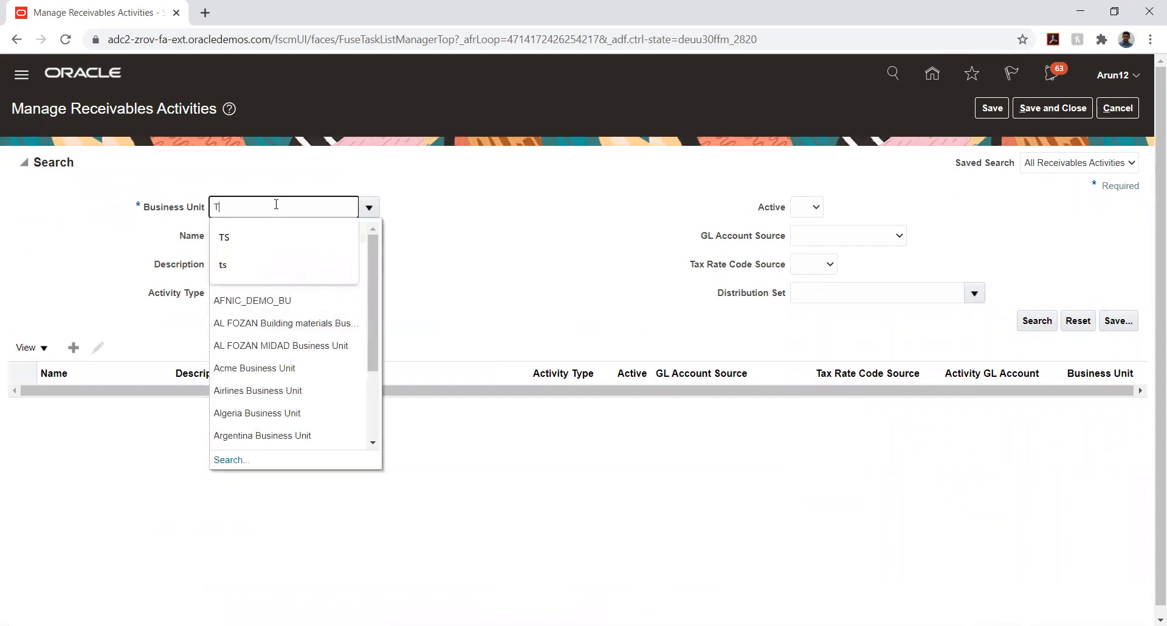
{"action": "type", "text": "ATA"}
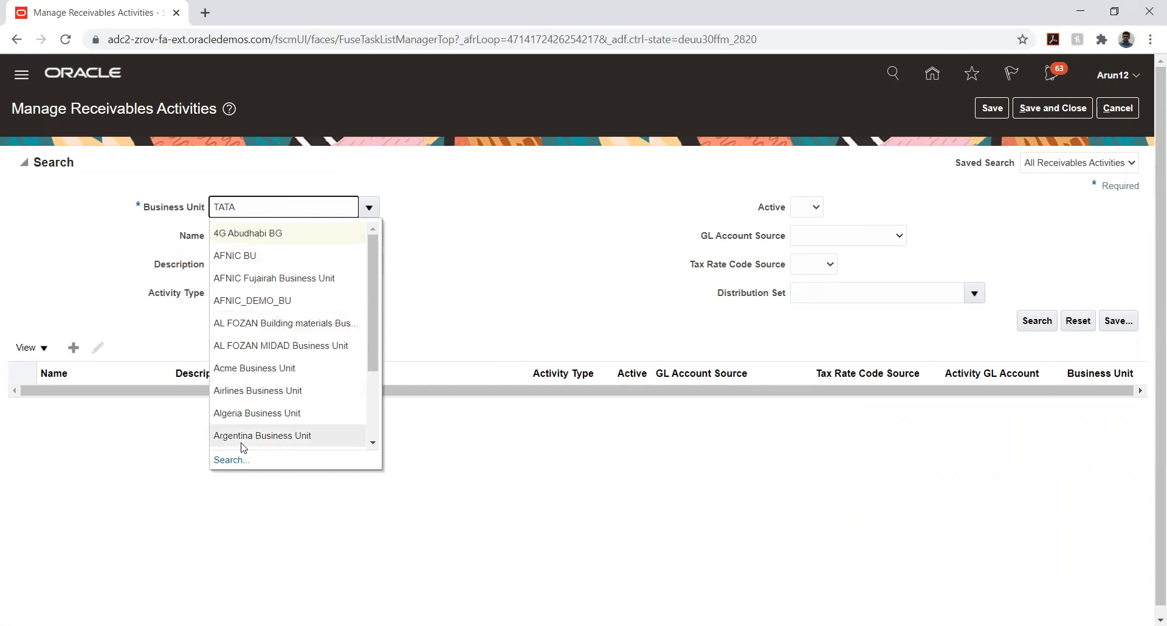
{"action": "key", "text": "Tab"}
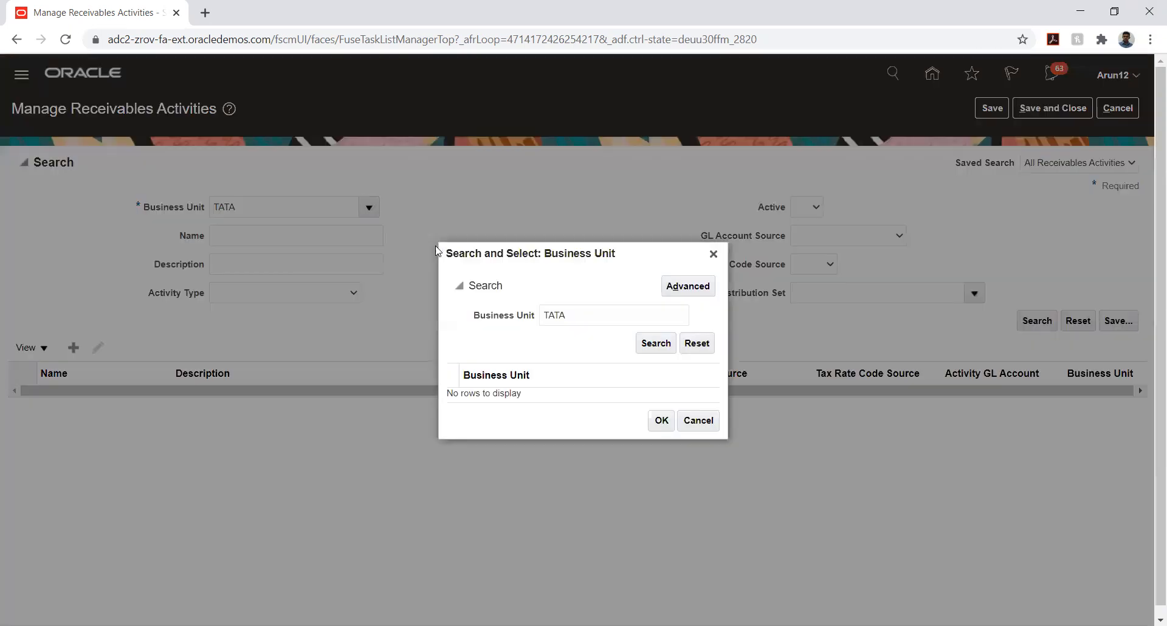
{"action": "left_click", "coordinate": [650, 344]}
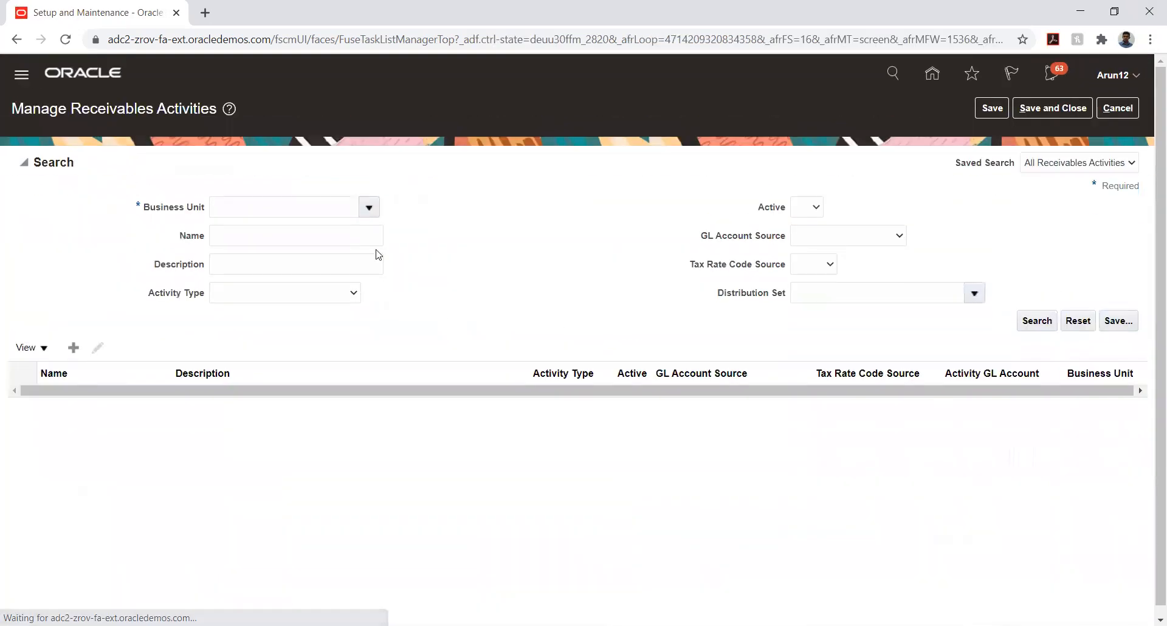
{"action": "left_click", "coordinate": [369, 207]}
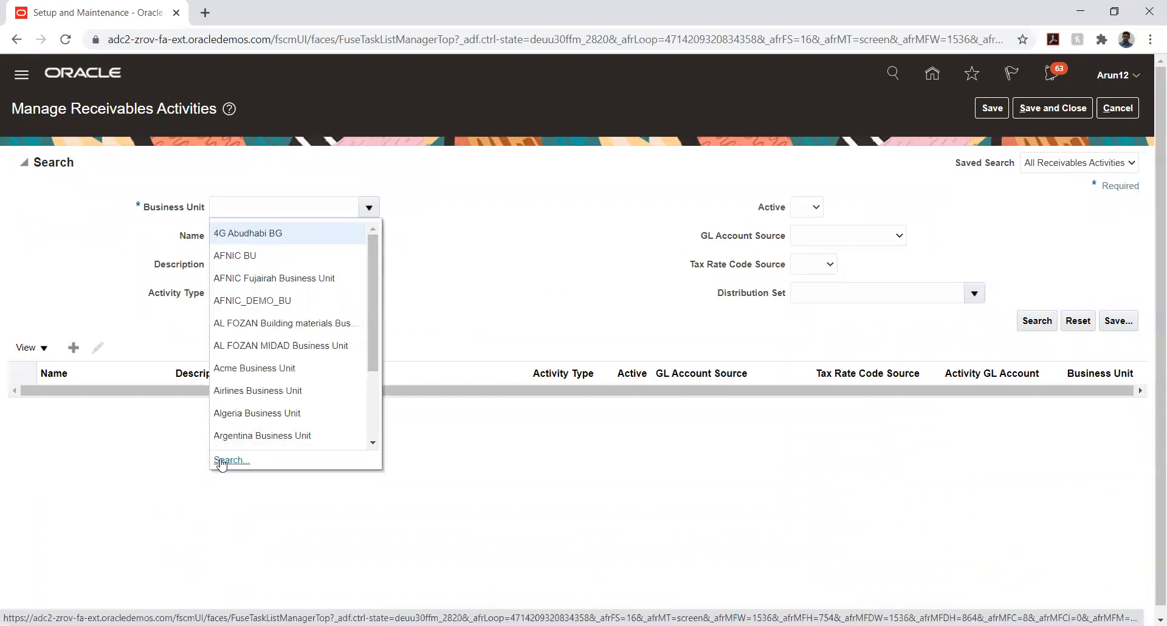
{"action": "left_click", "coordinate": [221, 461]}
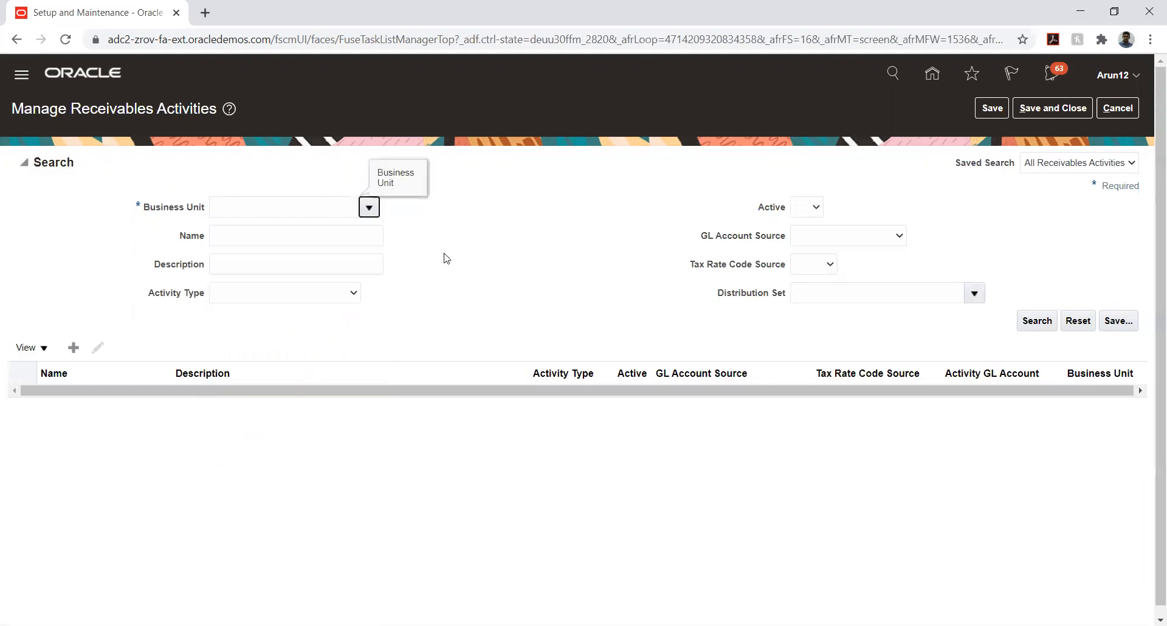
Place the cursor in the Business Unit search field of the selection dialog
{"action": "left_click", "coordinate": [645, 317]}
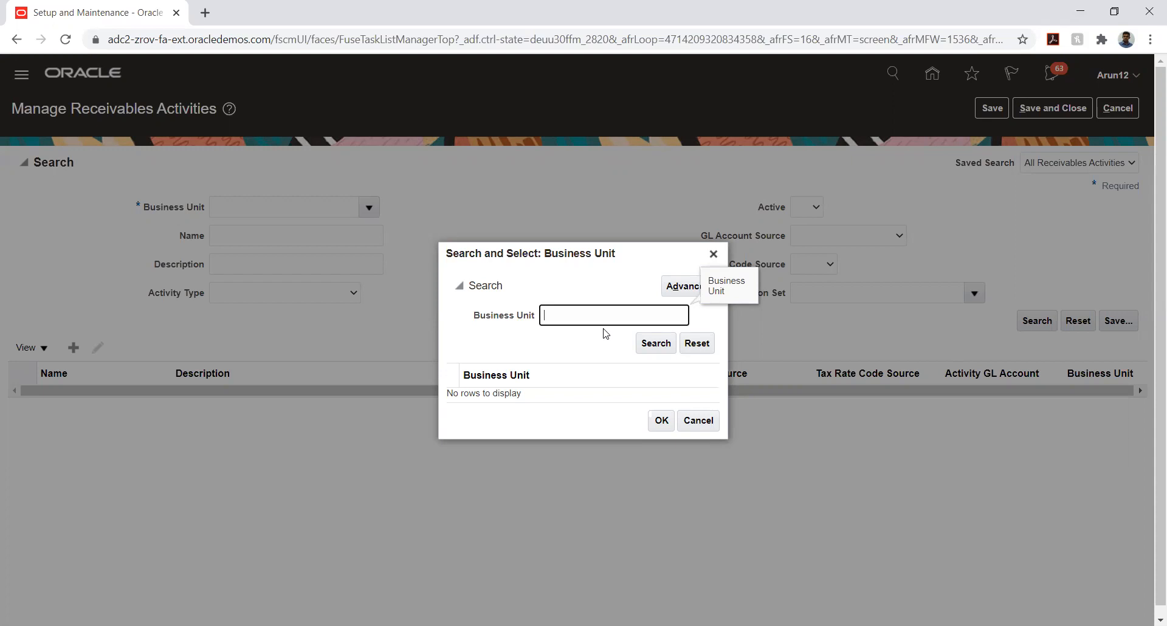
Search business units for TATA, then clear the filter to list all business units
{"action": "type", "text": "TATA"}
{"action": "left_click", "coordinate": [655, 345]}
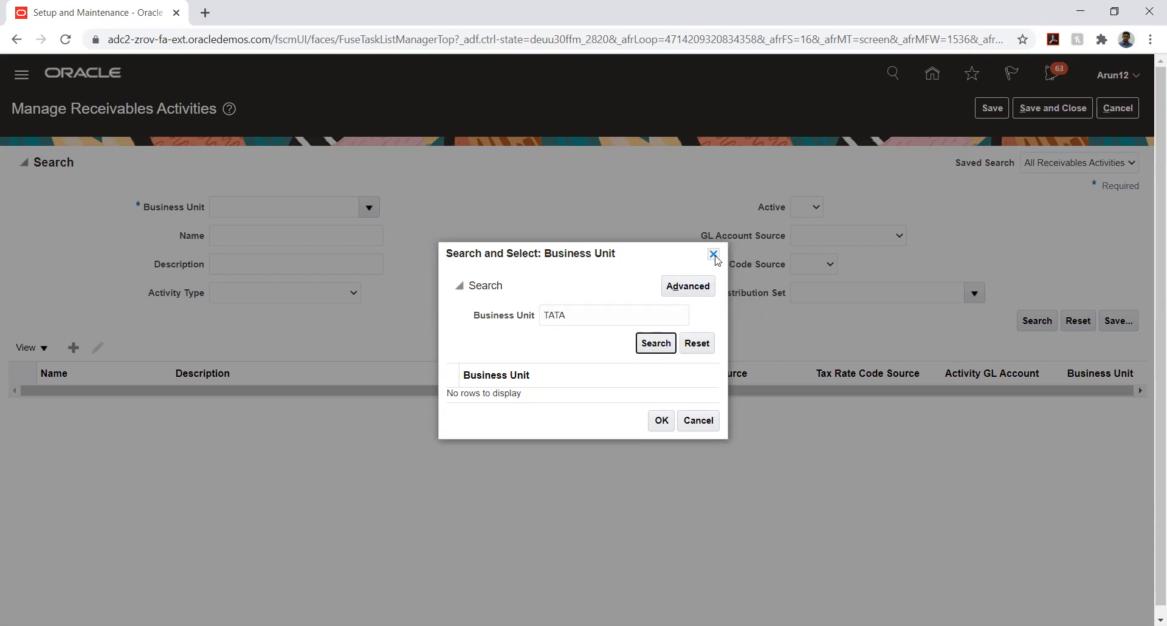
{"action": "double_click", "coordinate": [607, 313]}
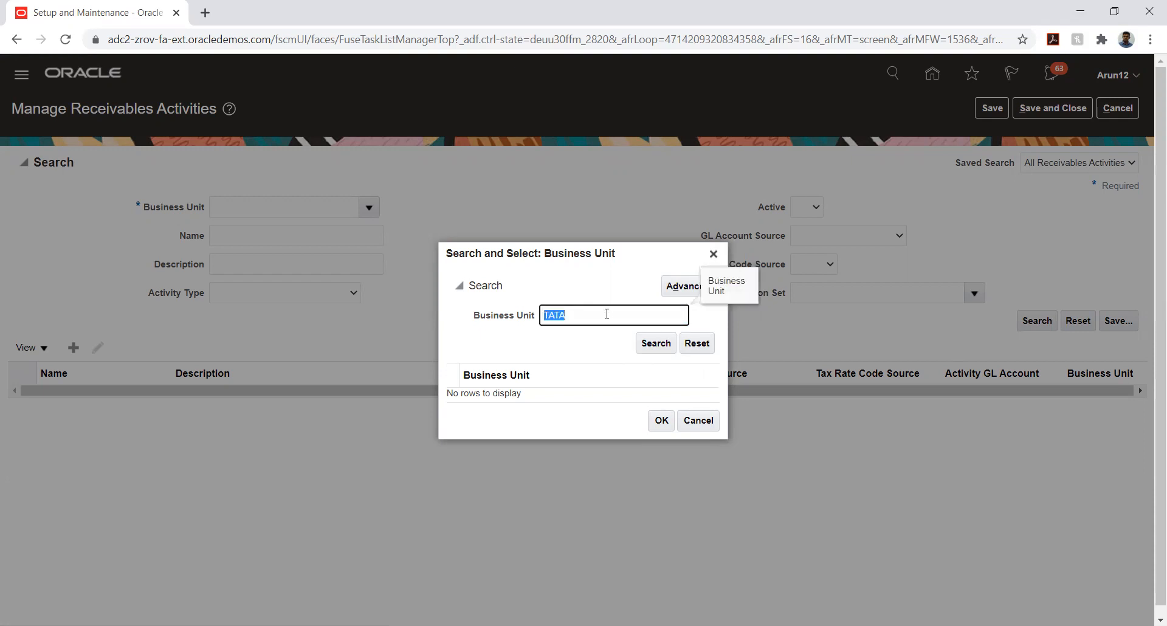
{"action": "key", "text": "BackSpace"}
{"action": "left_click", "coordinate": [655, 343]}
Select TATA_AUTO_03_BU and search its receivables activities
{"action": "scroll", "coordinate": [632, 328], "scroll_direction": "down", "scroll_amount": 5}
{"action": "scroll", "coordinate": [632, 328], "scroll_direction": "down", "scroll_amount": 10}
{"action": "scroll", "coordinate": [634, 332], "scroll_direction": "down", "scroll_amount": 10}
{"action": "scroll", "coordinate": [631, 327], "scroll_direction": "down", "scroll_amount": 10}
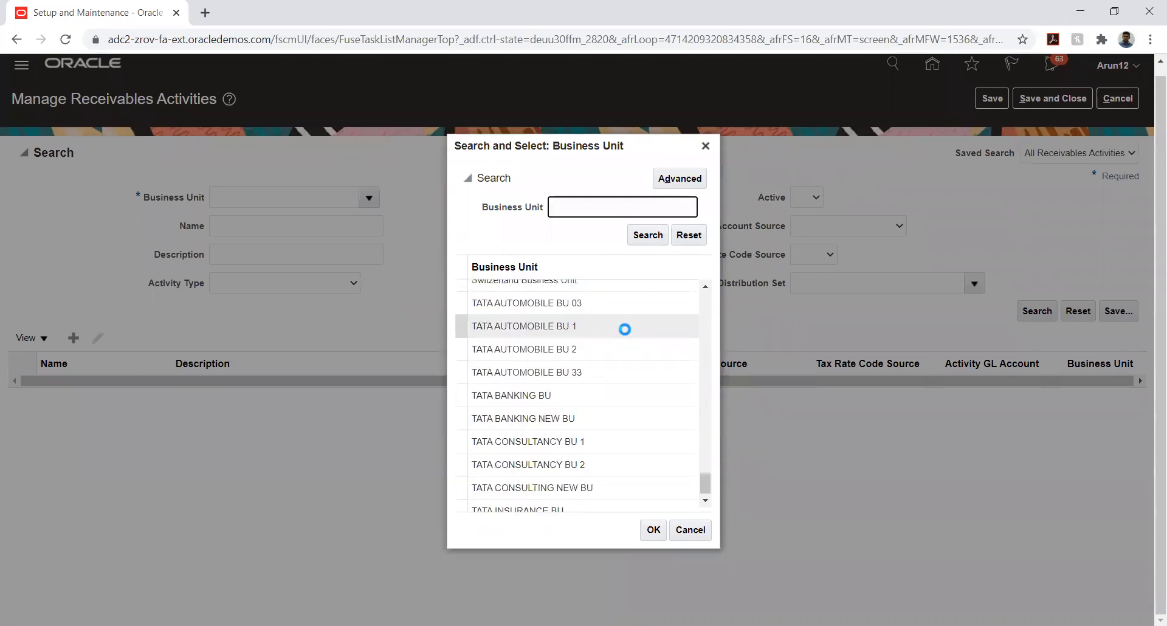
{"action": "scroll", "coordinate": [569, 373], "scroll_direction": "down", "scroll_amount": 3}
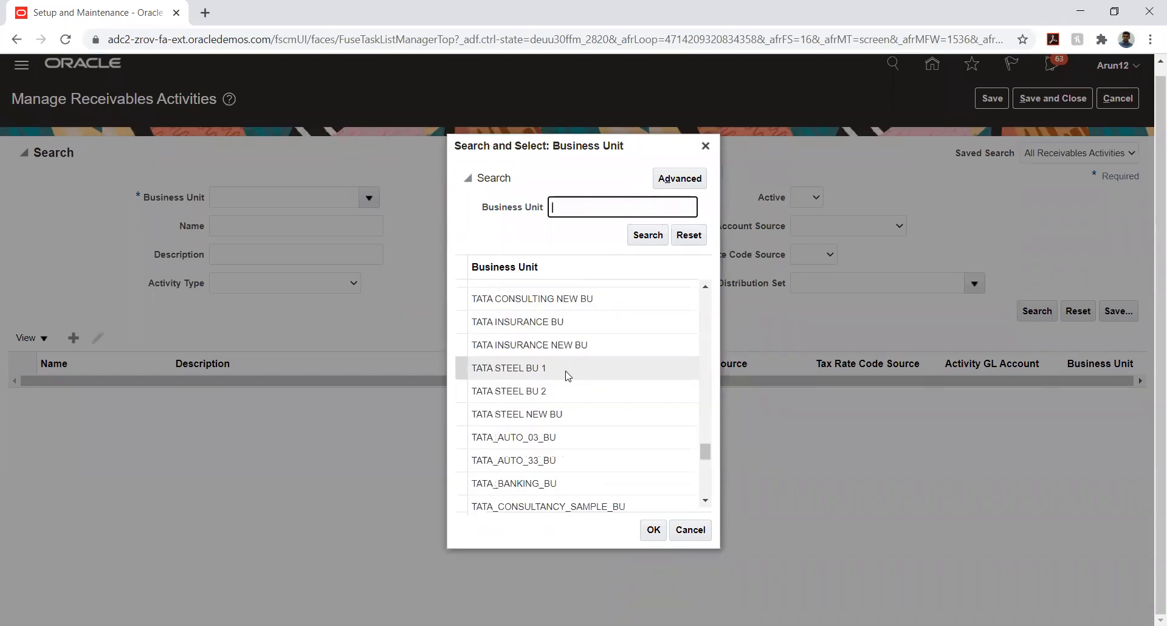
{"action": "left_click", "coordinate": [538, 435]}
{"action": "left_click", "coordinate": [650, 530]}
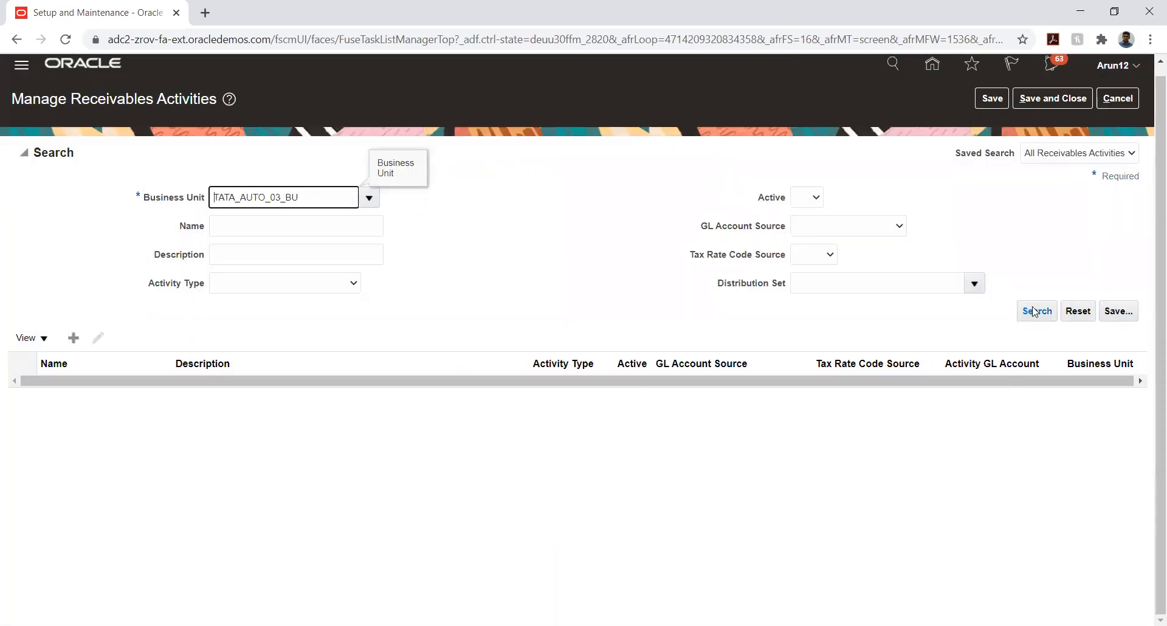
{"action": "left_click", "coordinate": [1033, 311]}
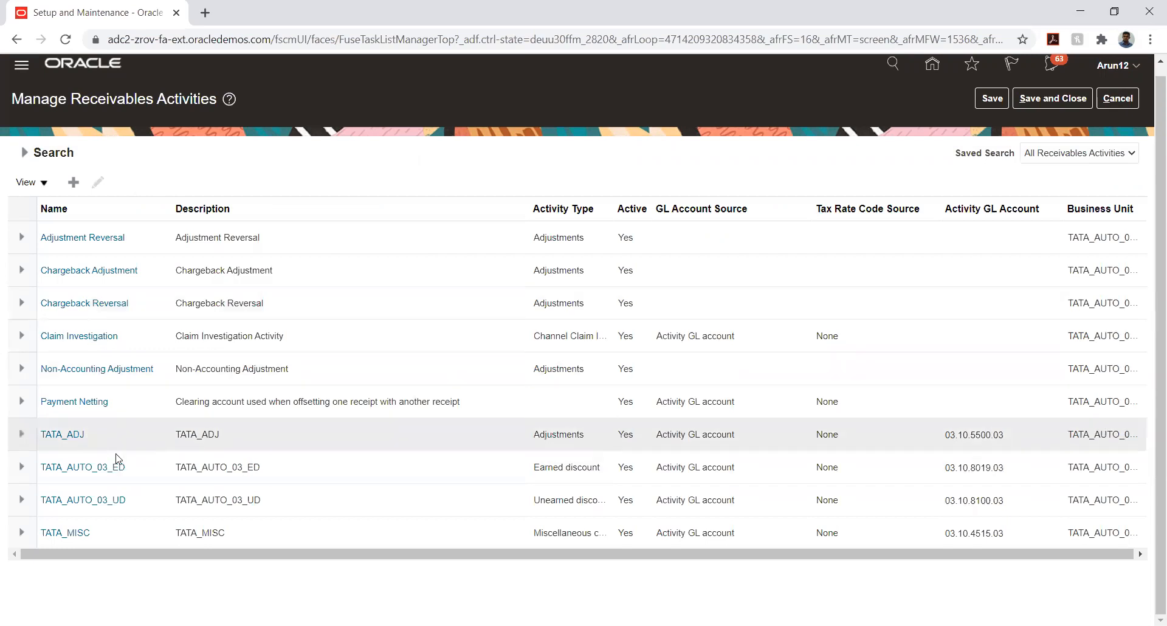
Open Chargeback Adjustment and set its GL Account Source to Activity GL account
{"action": "left_click", "coordinate": [69, 274]}
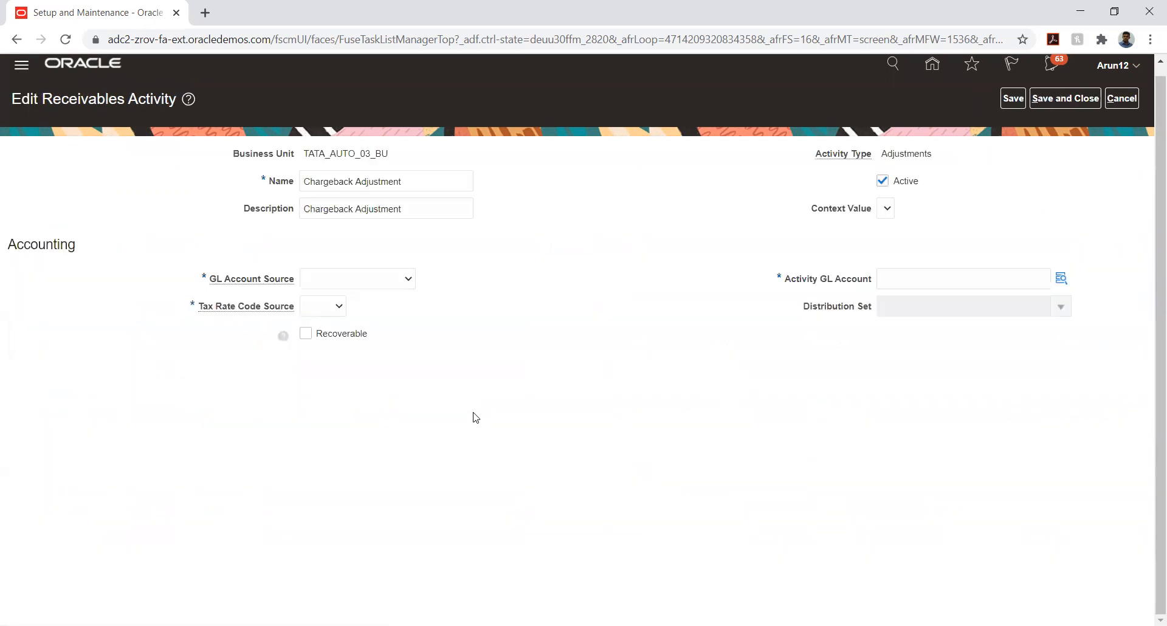
{"action": "left_click", "coordinate": [1082, 101]}
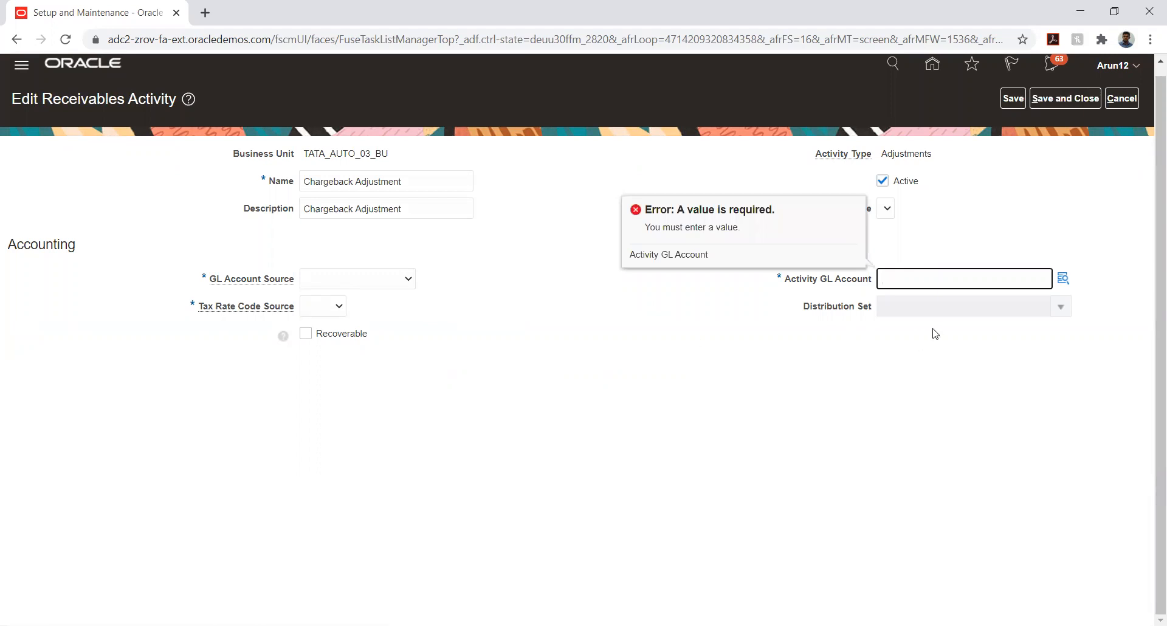
{"action": "left_click", "coordinate": [345, 281]}
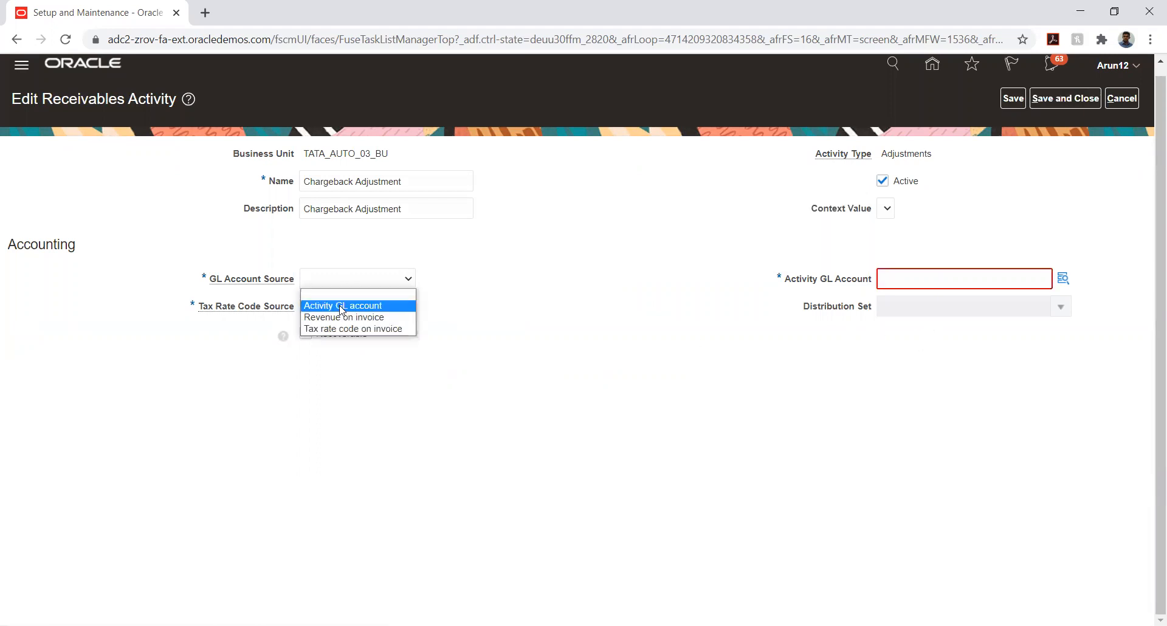
{"action": "left_click", "coordinate": [341, 306]}
Start the Activity GL Account entry and set the TATA_LOC segment to 10 Default Location
{"action": "left_click", "coordinate": [1060, 275]}
{"action": "left_click", "coordinate": [635, 304]}
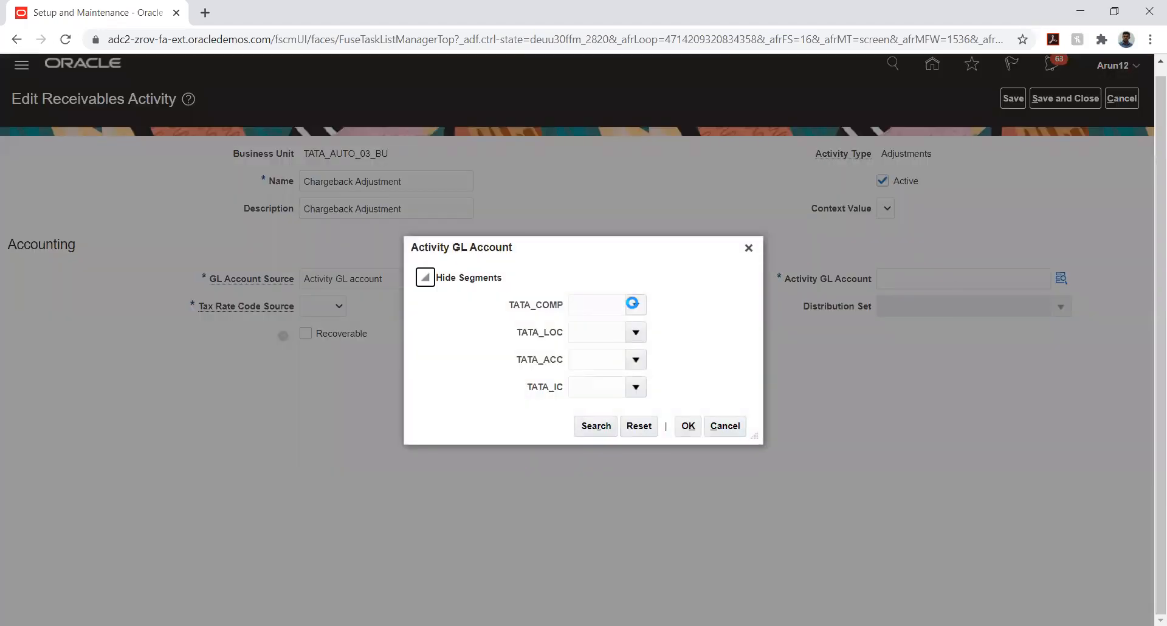
{"action": "left_click", "coordinate": [635, 332]}
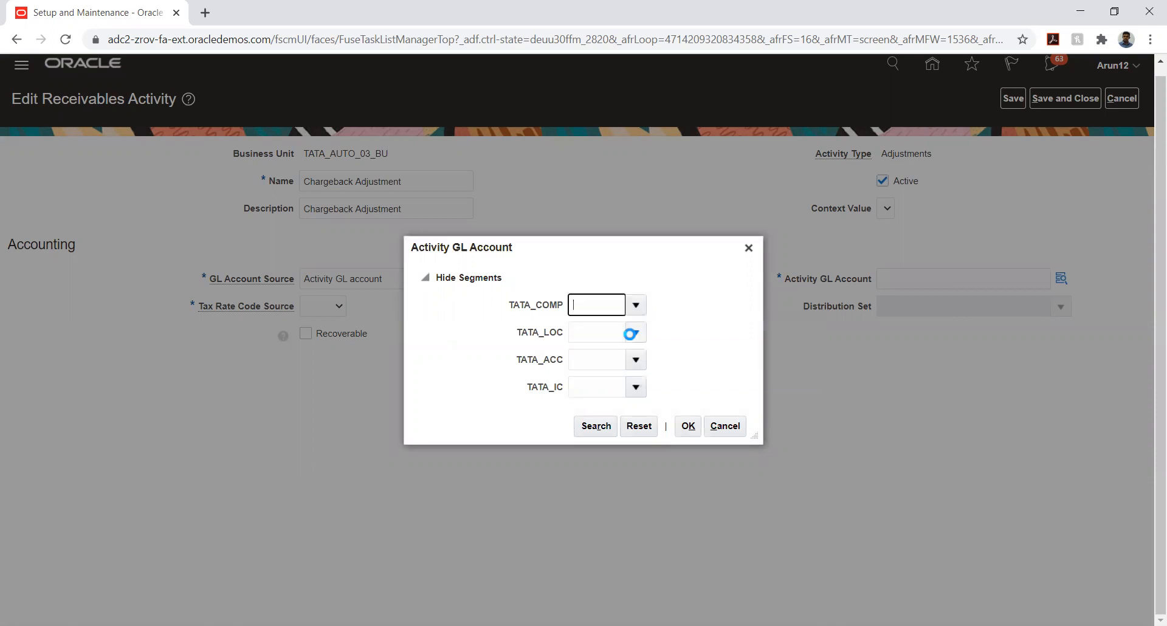
{"action": "left_click", "coordinate": [635, 332]}
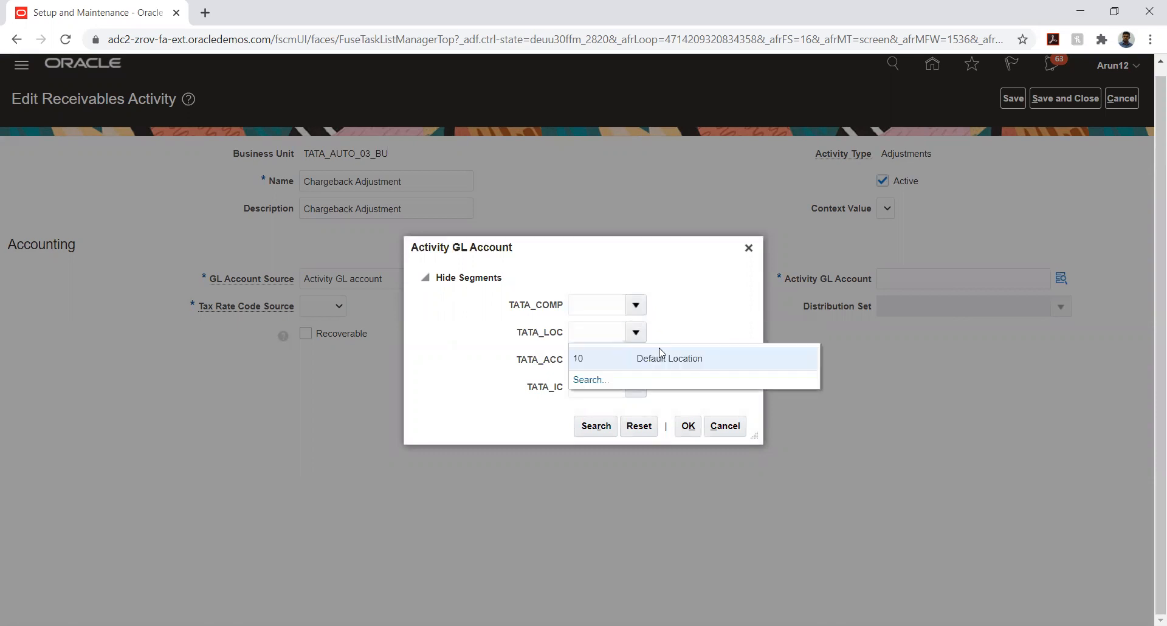
{"action": "left_click", "coordinate": [651, 356]}
Search TATA_ACC values for %charge% and pick account 5340 Chargeback Burden
{"action": "left_click", "coordinate": [636, 361]}
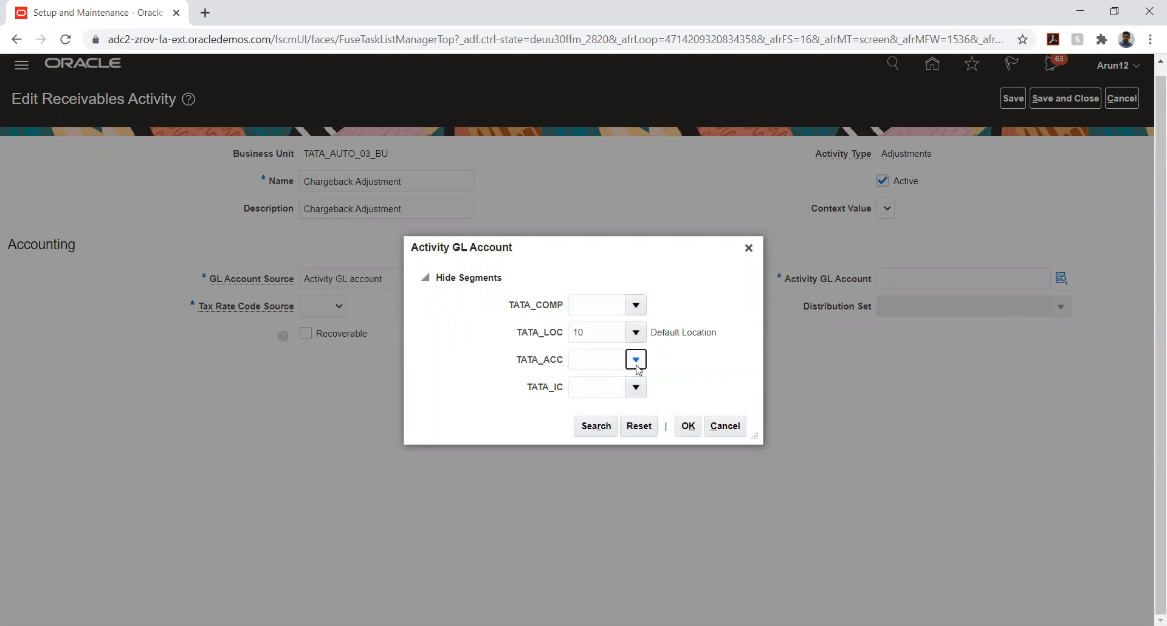
{"action": "left_click", "coordinate": [586, 610]}
{"action": "left_click", "coordinate": [558, 347]}
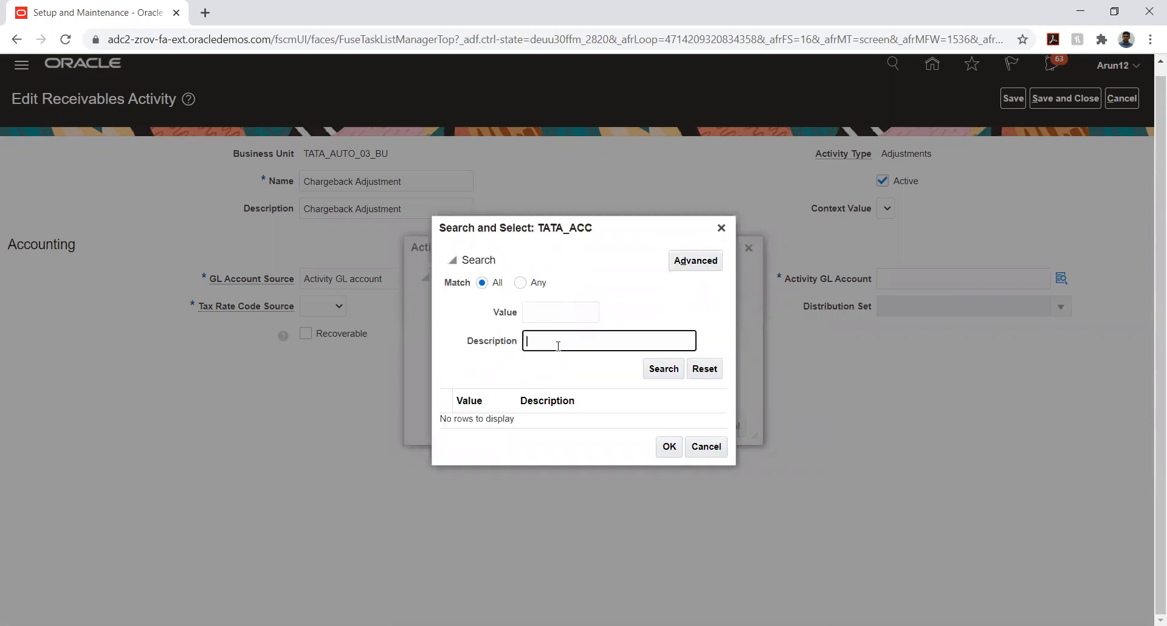
{"action": "type", "text": "%charge%"}
{"action": "key", "text": "Return"}
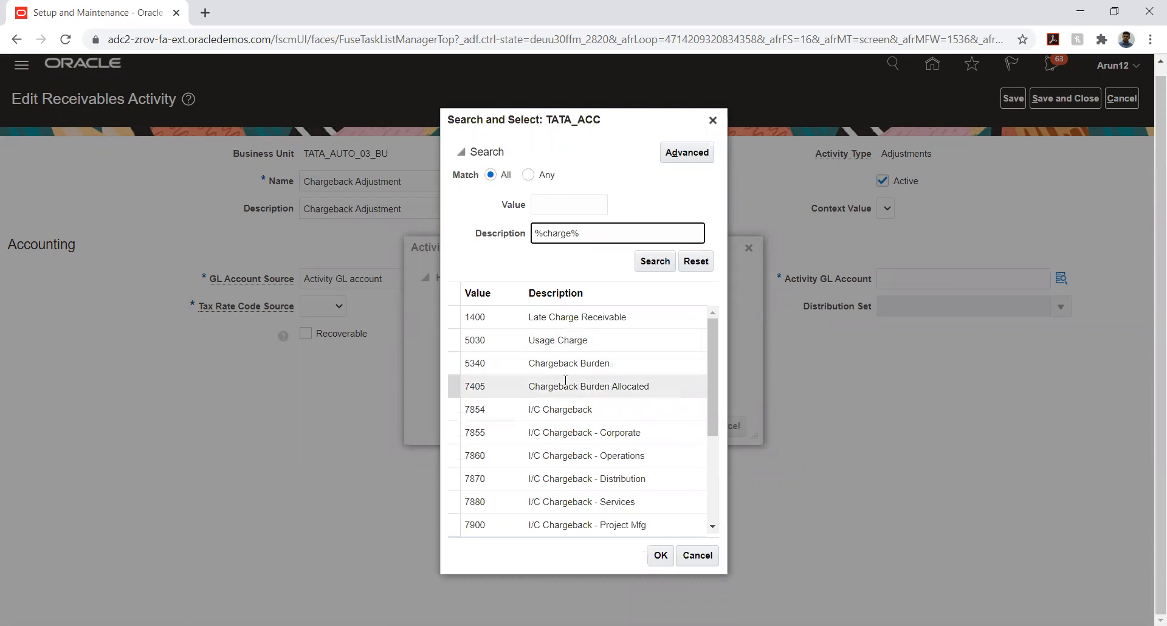
{"action": "scroll", "coordinate": [565, 380], "scroll_direction": "down", "scroll_amount": 3}
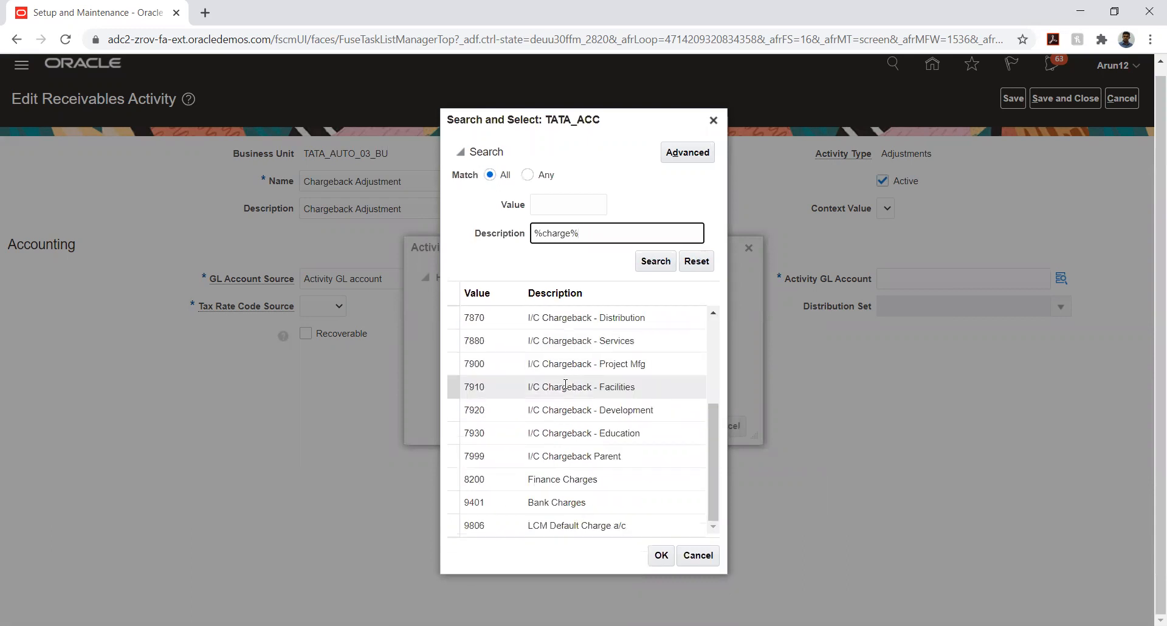
{"action": "scroll", "coordinate": [564, 386], "scroll_direction": "up", "scroll_amount": 4}
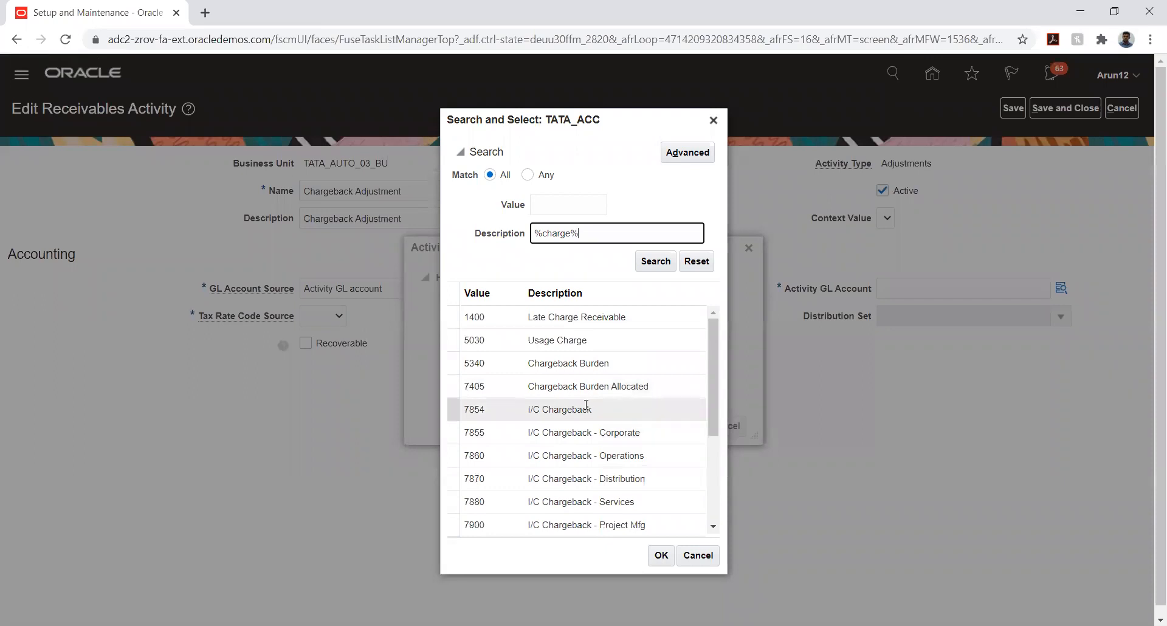
{"action": "left_click", "coordinate": [575, 364]}
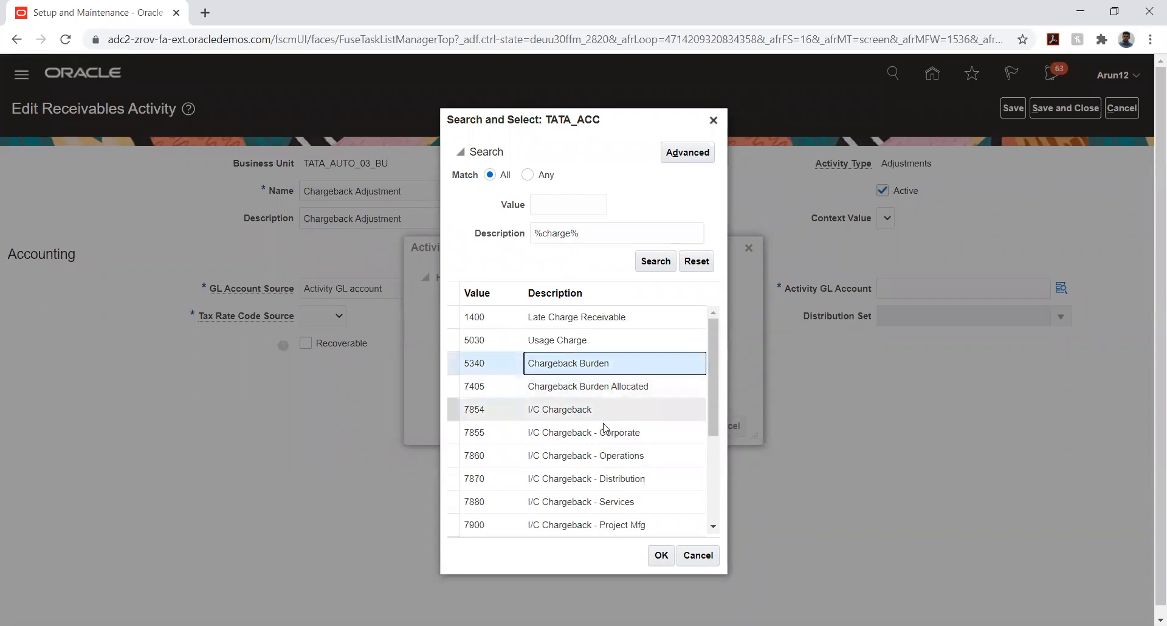
Complete the Activity GL Account as 03.10.5340.03 with TATA_IC and TATA_COMP set to 03
{"action": "left_click", "coordinate": [661, 554]}
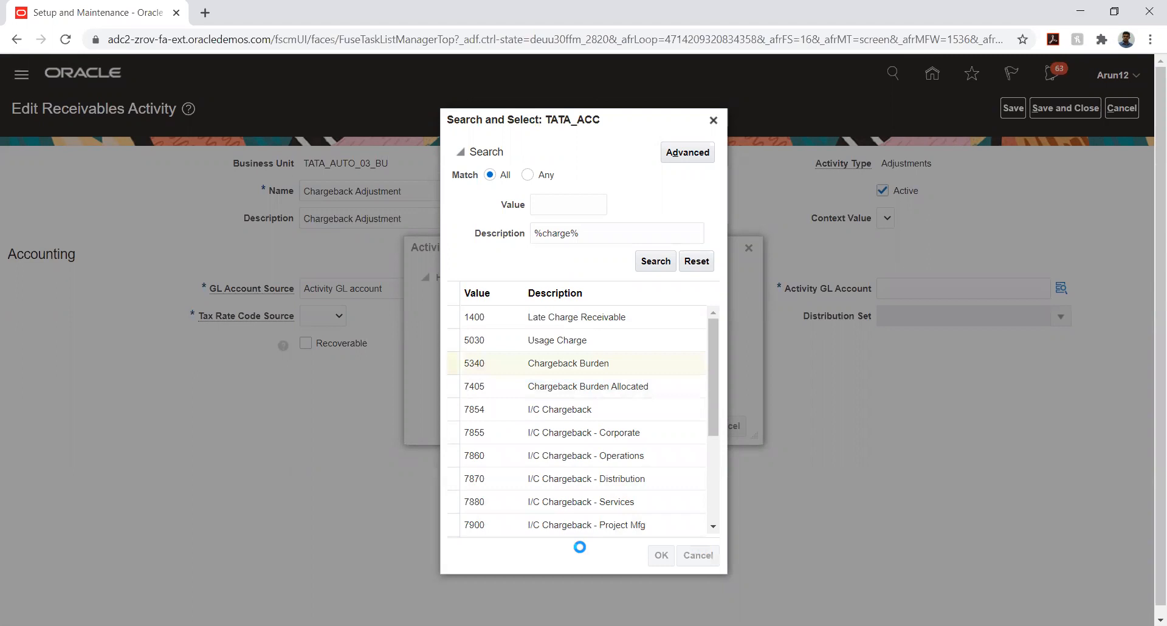
{"action": "left_click", "coordinate": [635, 396]}
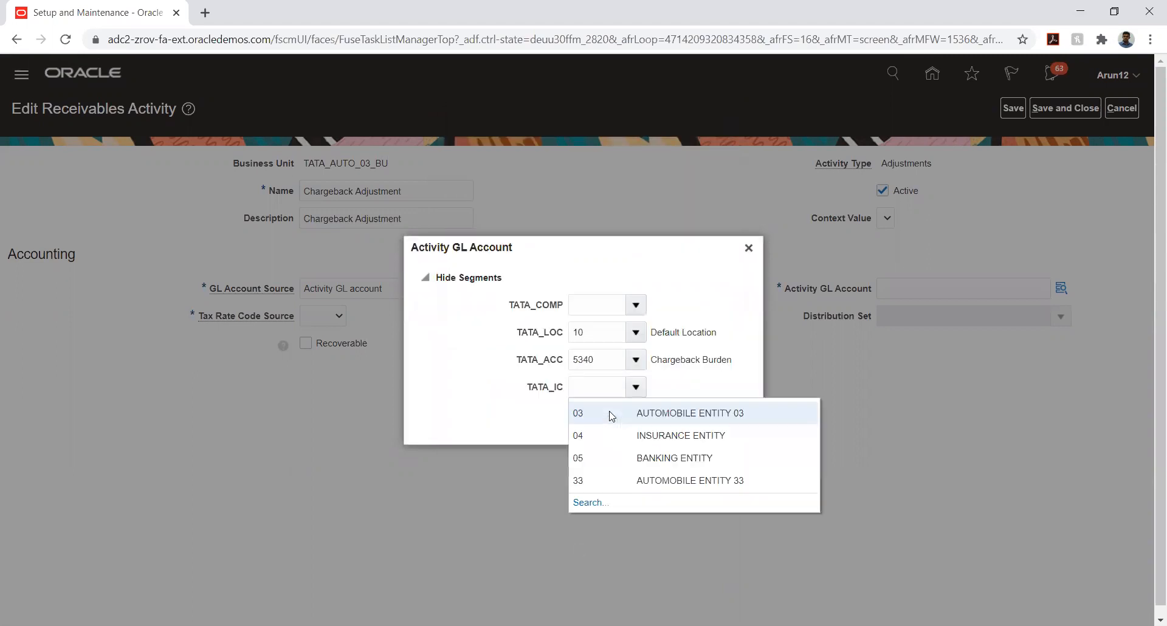
{"action": "left_click", "coordinate": [612, 414]}
{"action": "left_click", "coordinate": [636, 305]}
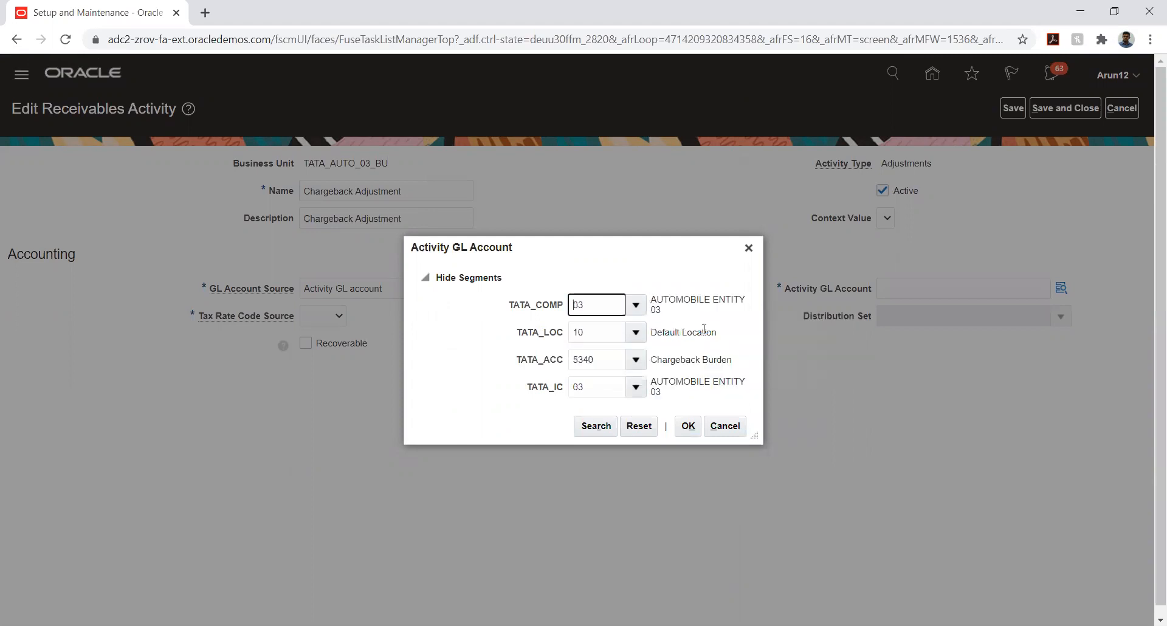
{"action": "left_click", "coordinate": [688, 426]}
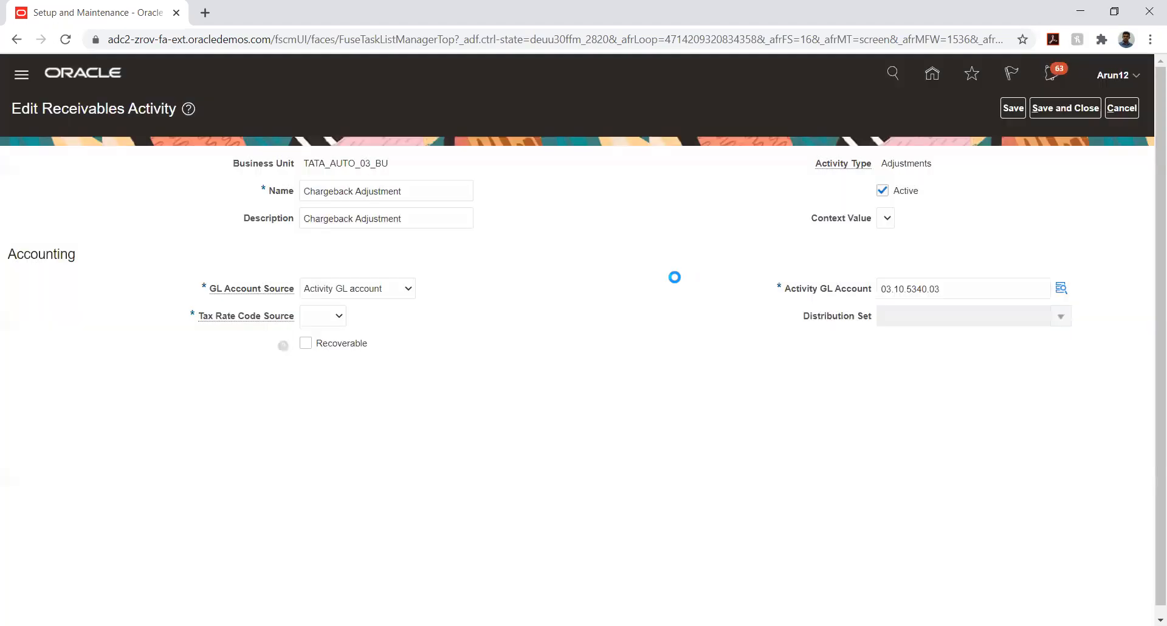
Set Tax Rate Code Source to None and save the Chargeback Adjustment activity
{"action": "left_click", "coordinate": [328, 315]}
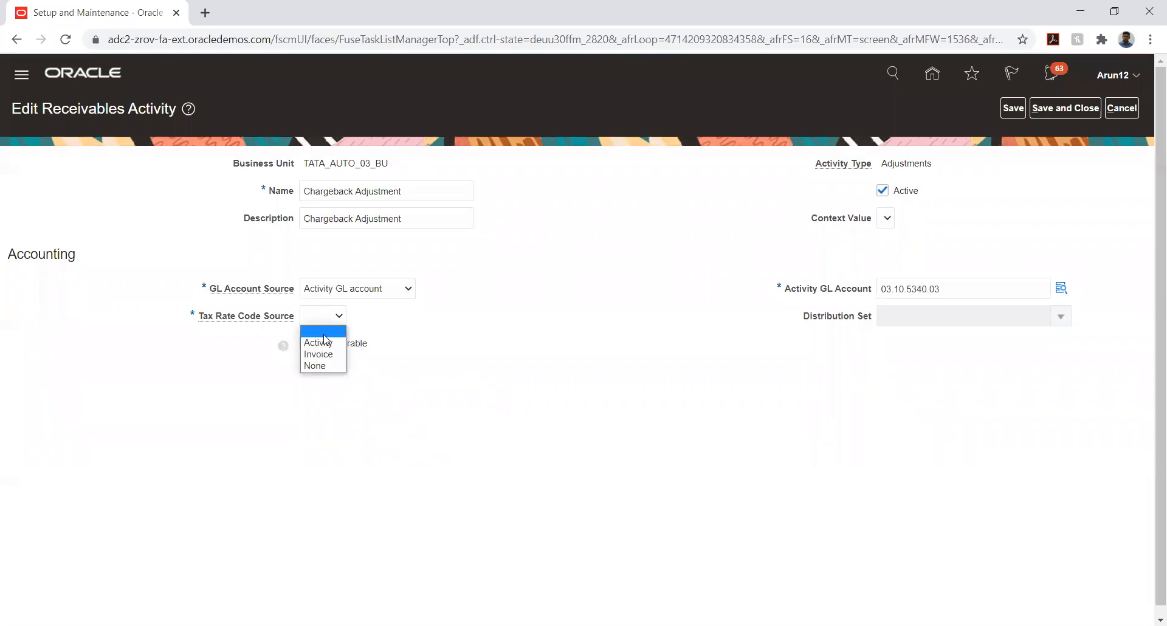
{"action": "left_click", "coordinate": [315, 366]}
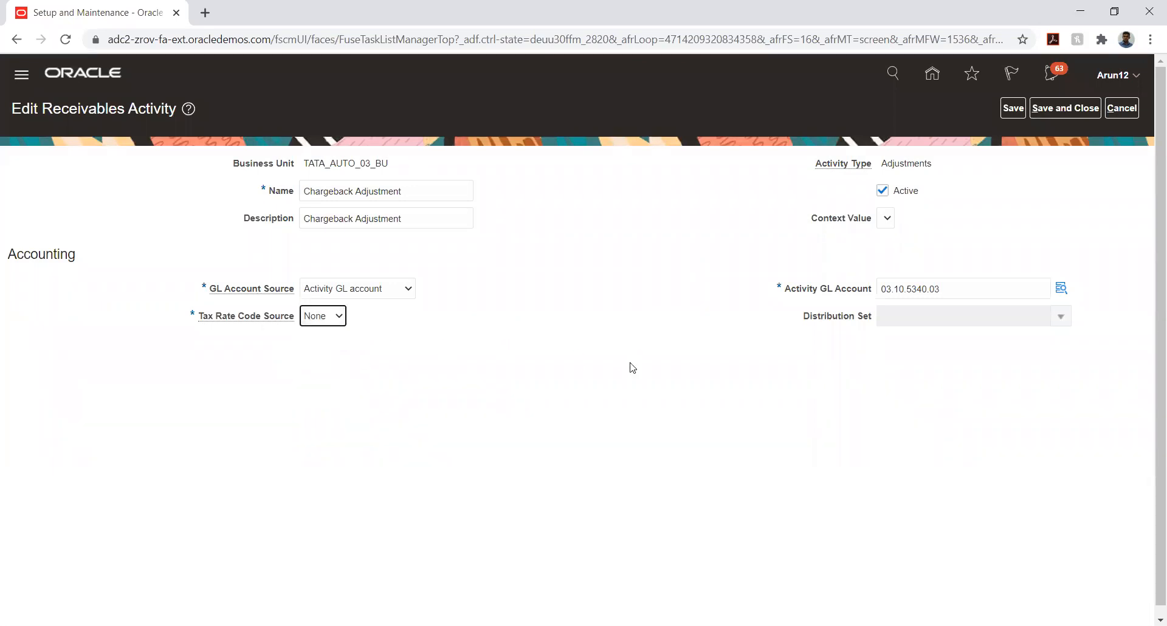
{"action": "left_click", "coordinate": [683, 368]}
{"action": "left_click", "coordinate": [1013, 108]}
{"action": "left_click", "coordinate": [1065, 109]}
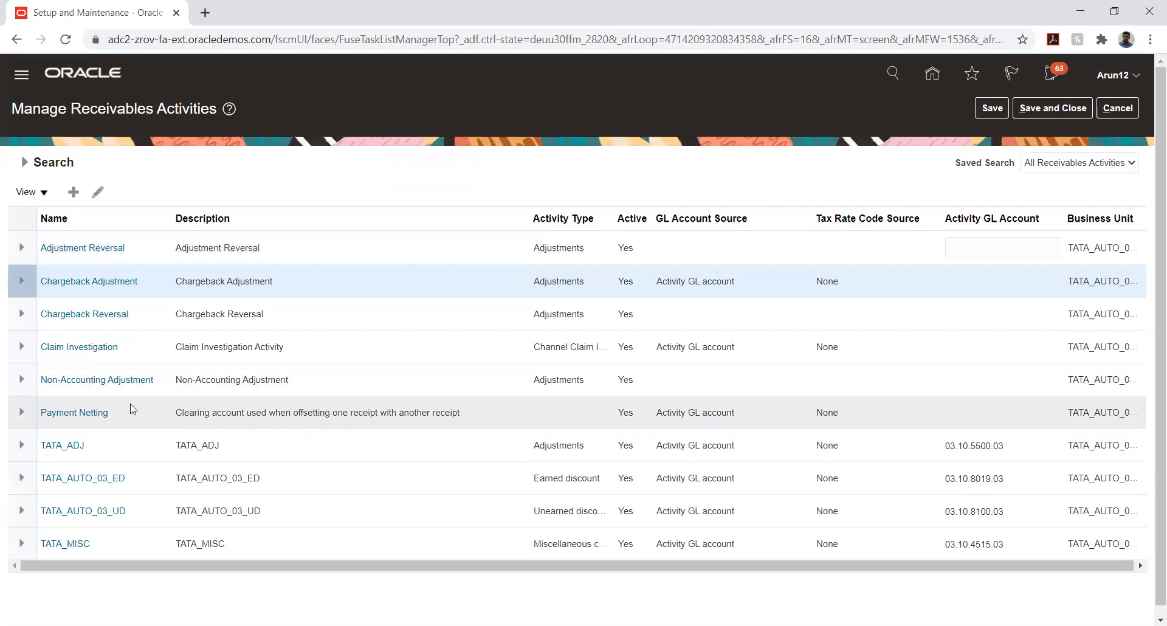
Open Adjustment Reversal and set the account's company to 03 and location to 10
{"action": "left_click", "coordinate": [139, 246]}
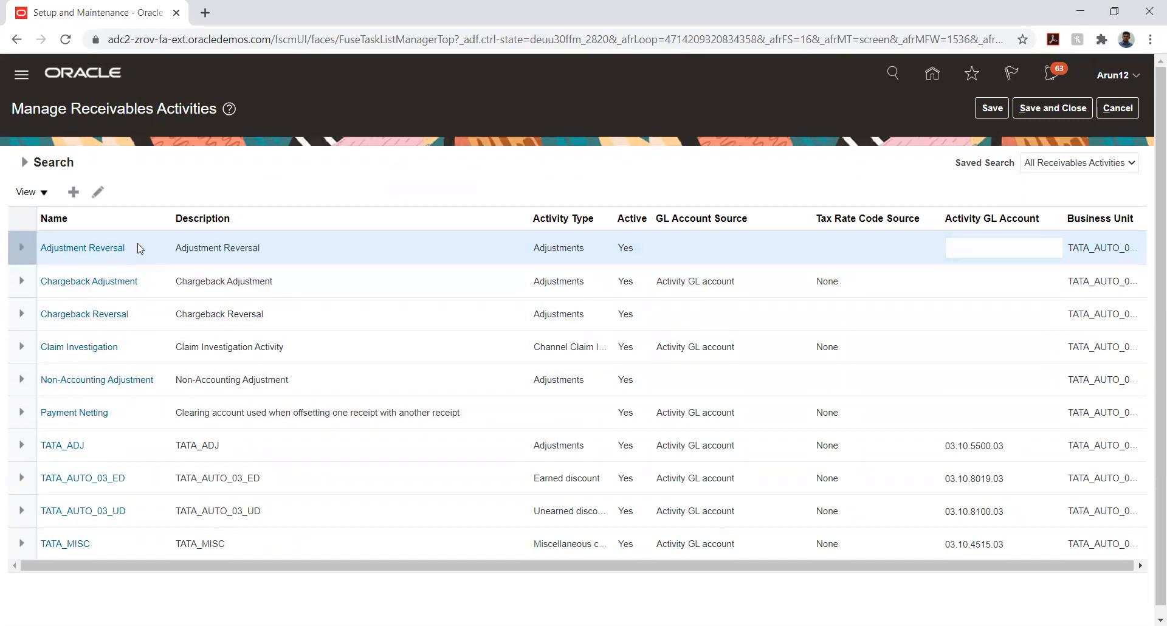
{"action": "left_click", "coordinate": [102, 254]}
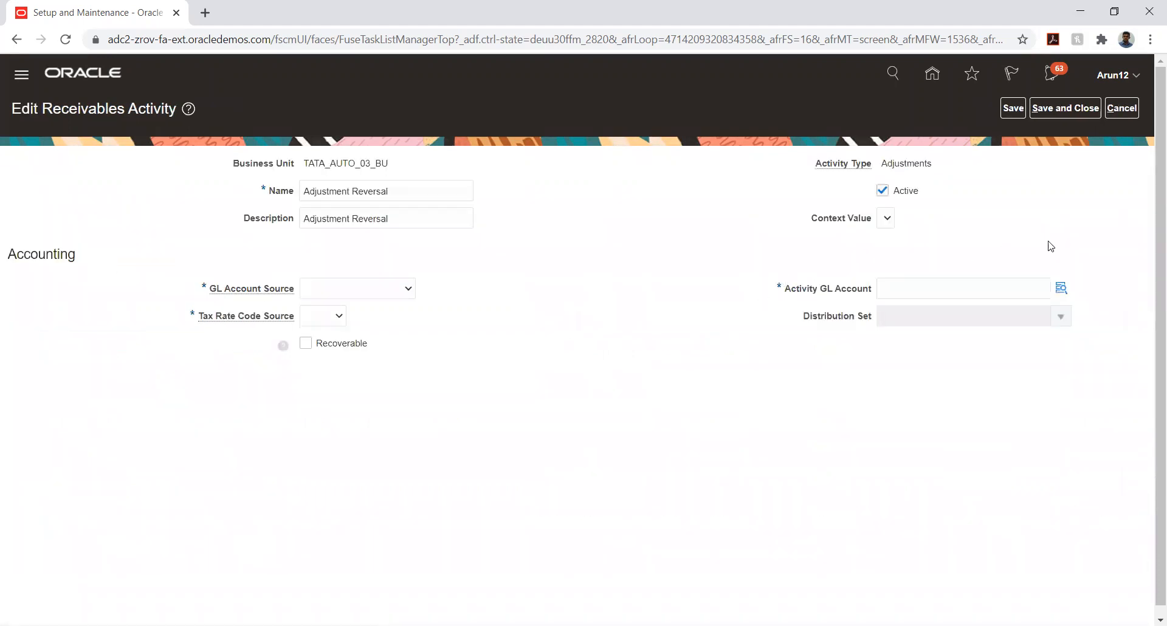
{"action": "left_click", "coordinate": [1061, 288]}
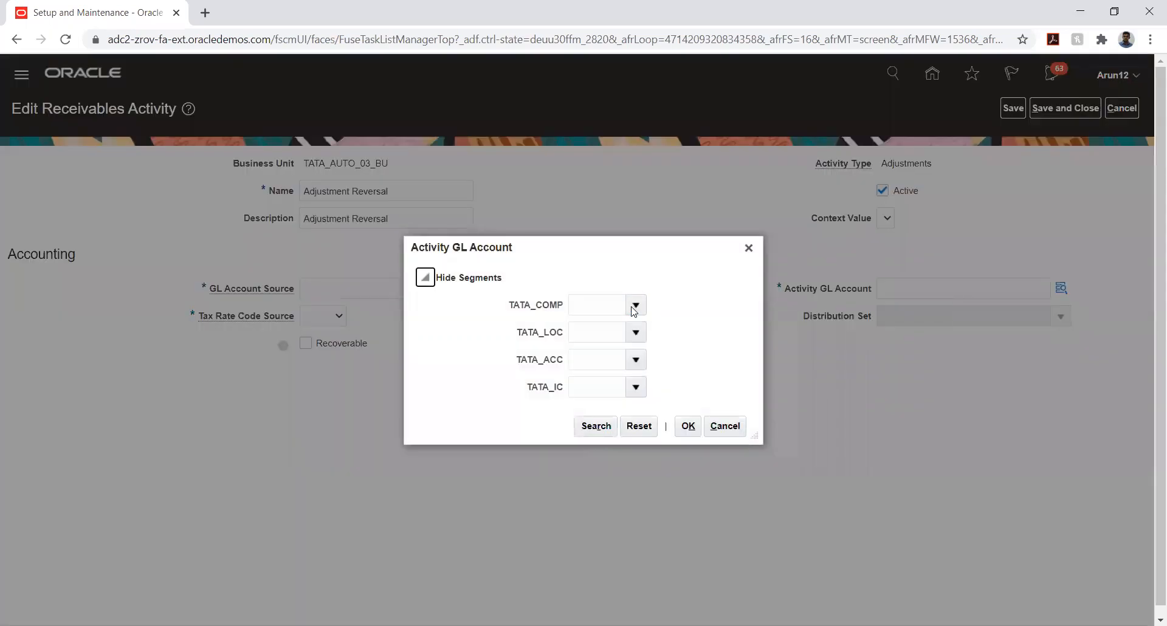
{"action": "left_click", "coordinate": [634, 310]}
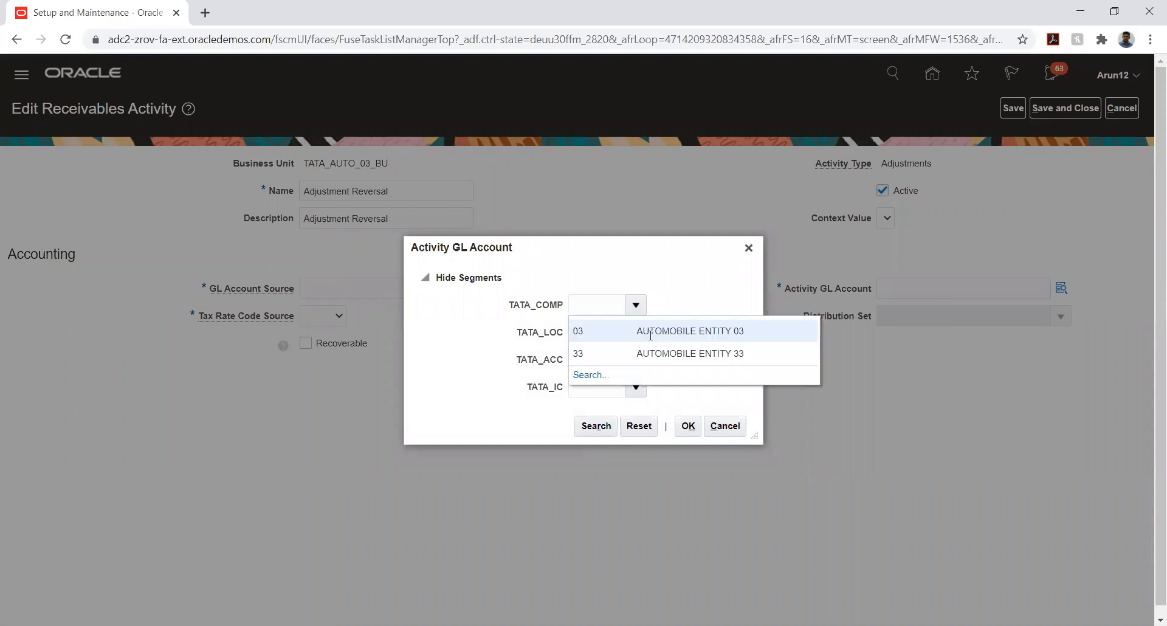
{"action": "left_click", "coordinate": [636, 332]}
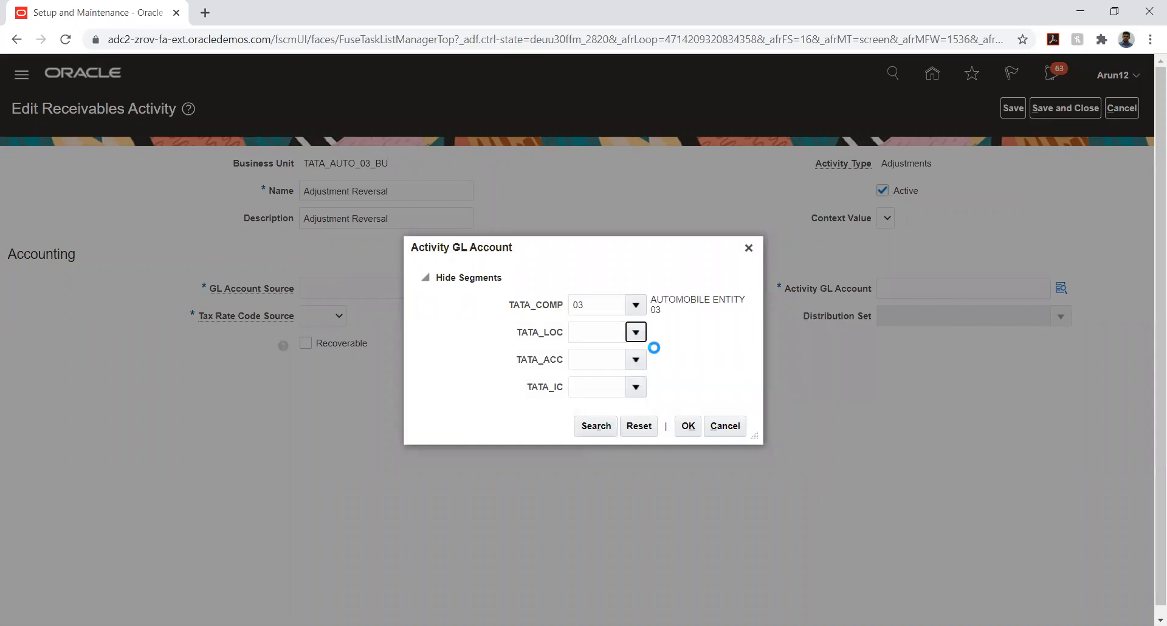
{"action": "left_click", "coordinate": [649, 358]}
Find account 5500 Standard Adjustment and complete the combination 03.10.5500.03 with intercompany 03
{"action": "left_click", "coordinate": [636, 359]}
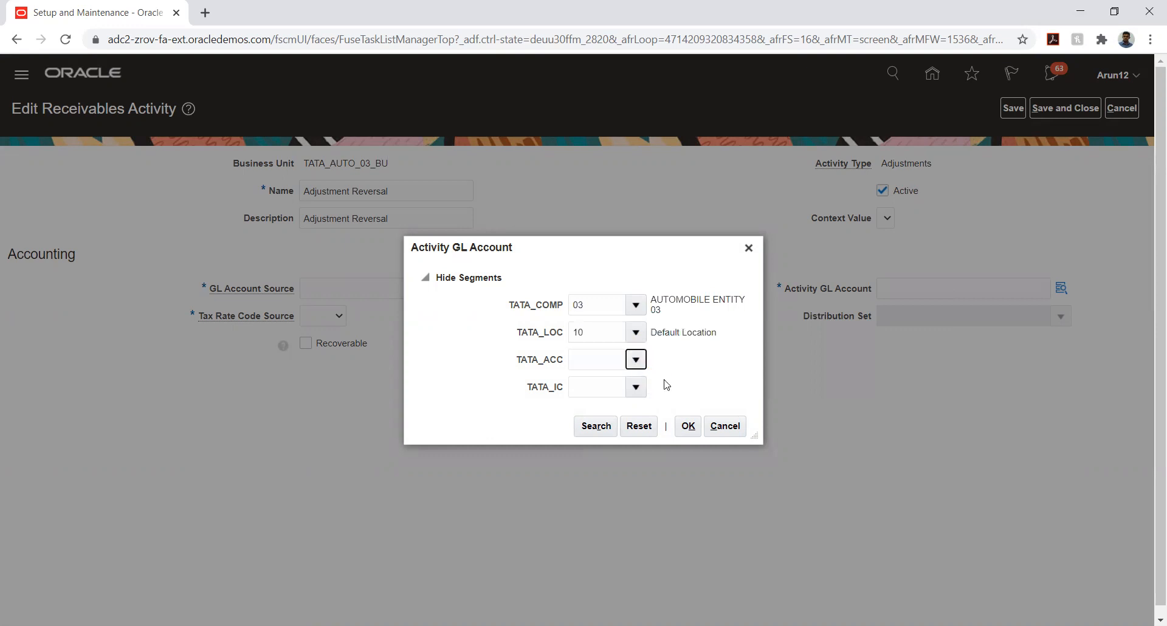
{"action": "left_click", "coordinate": [590, 611]}
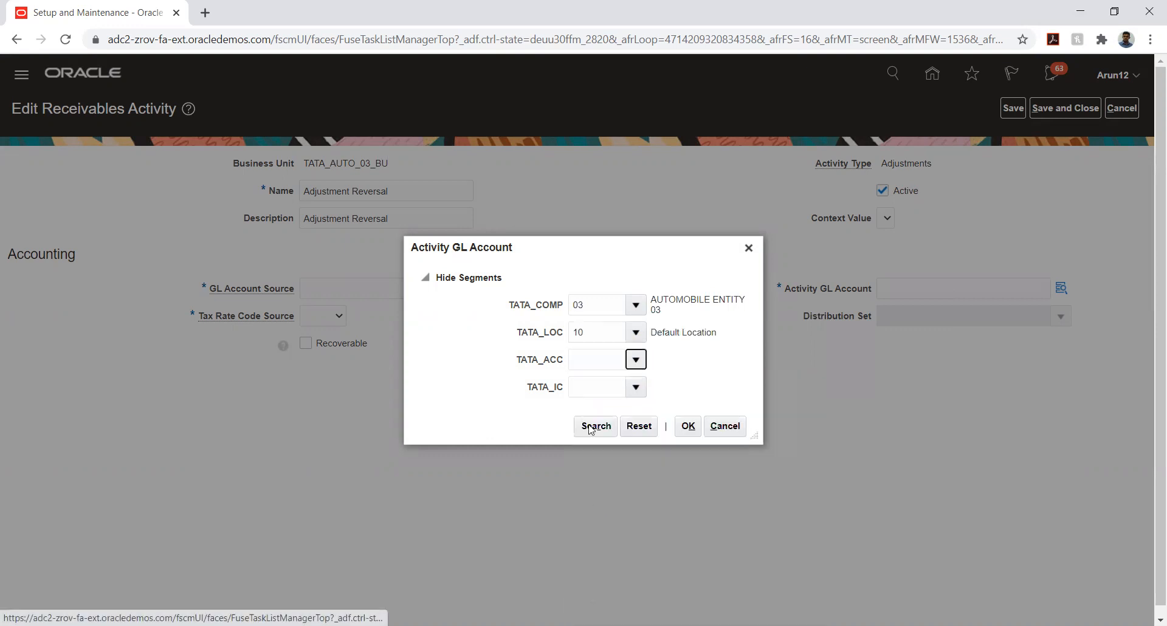
{"action": "left_click", "coordinate": [568, 339]}
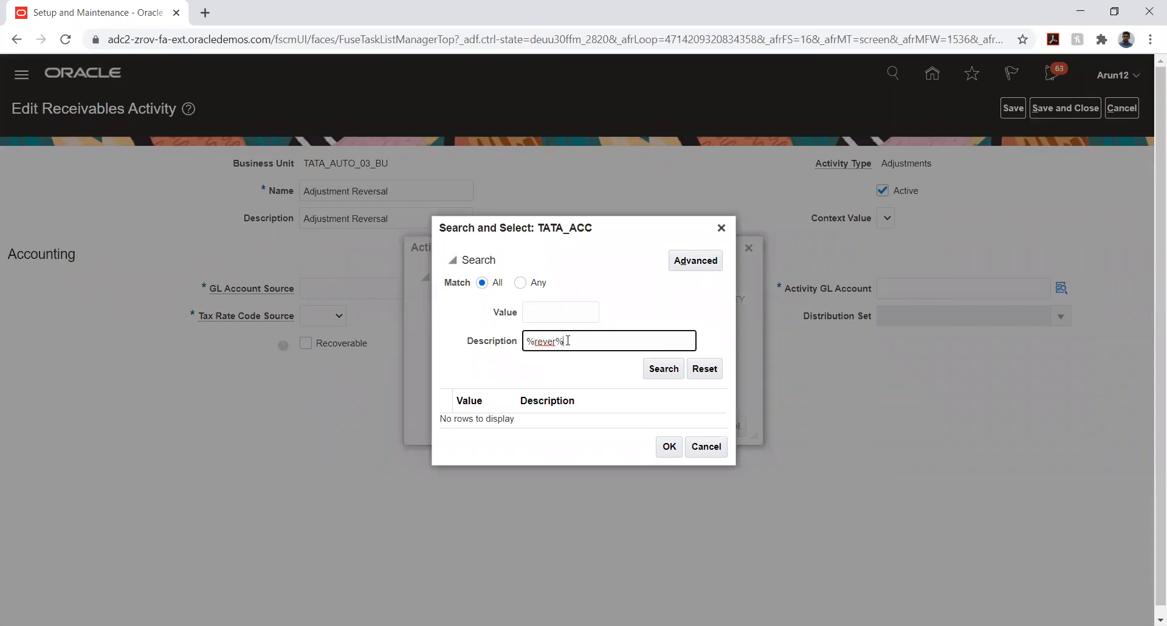
{"action": "left_click", "coordinate": [660, 370]}
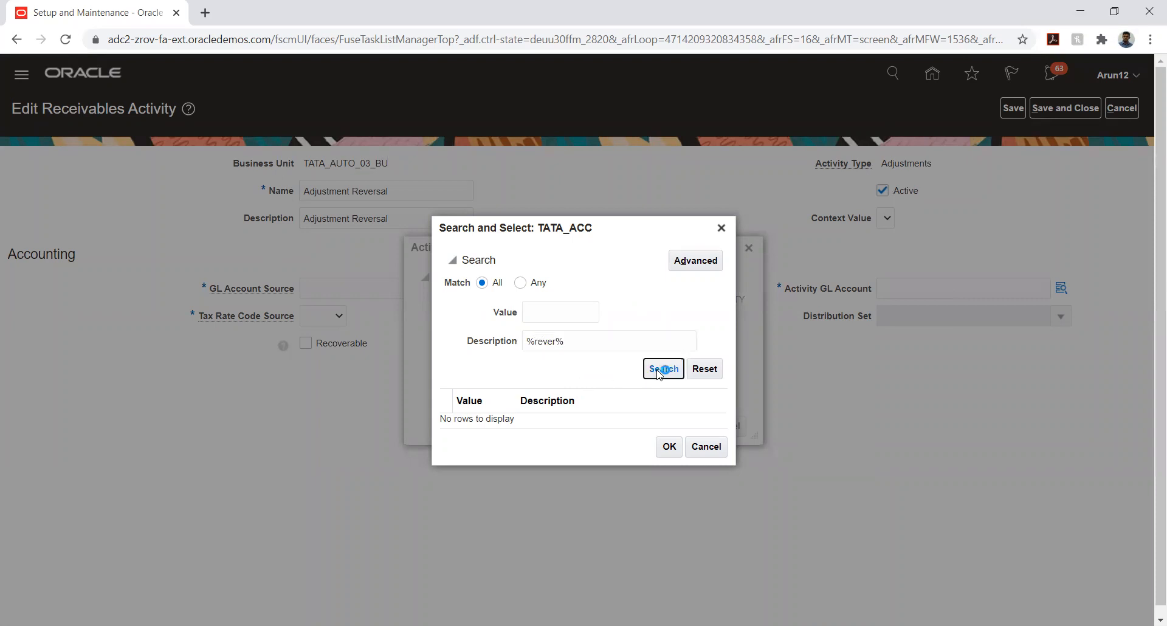
{"action": "double_click", "coordinate": [553, 341]}
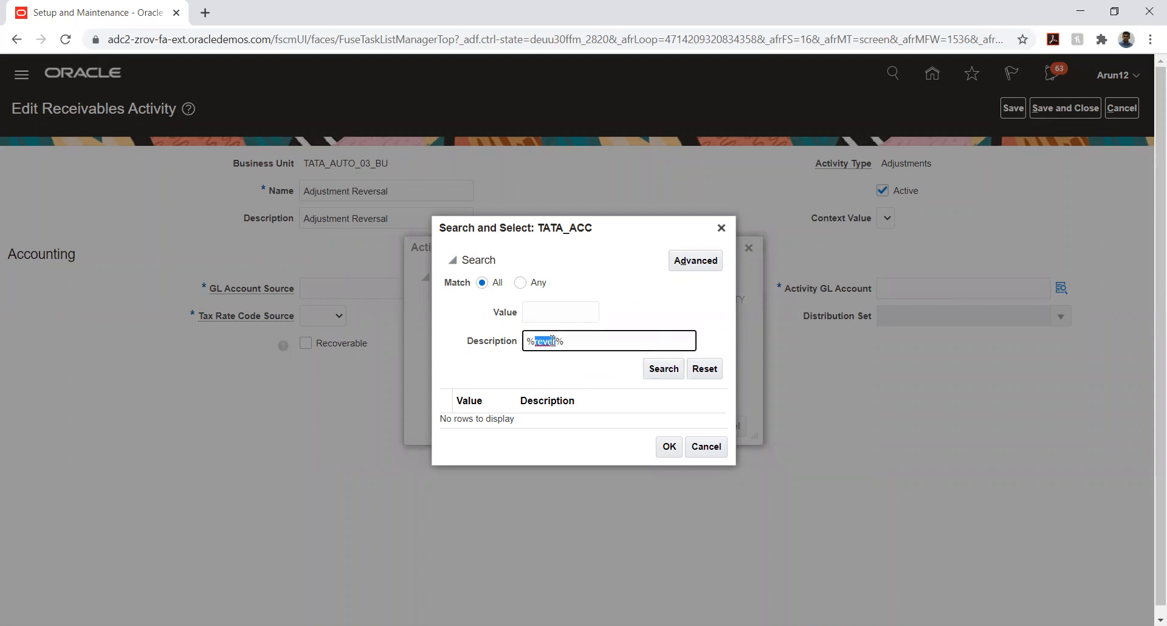
{"action": "type", "text": "adju%"}
{"action": "key", "text": "Return"}
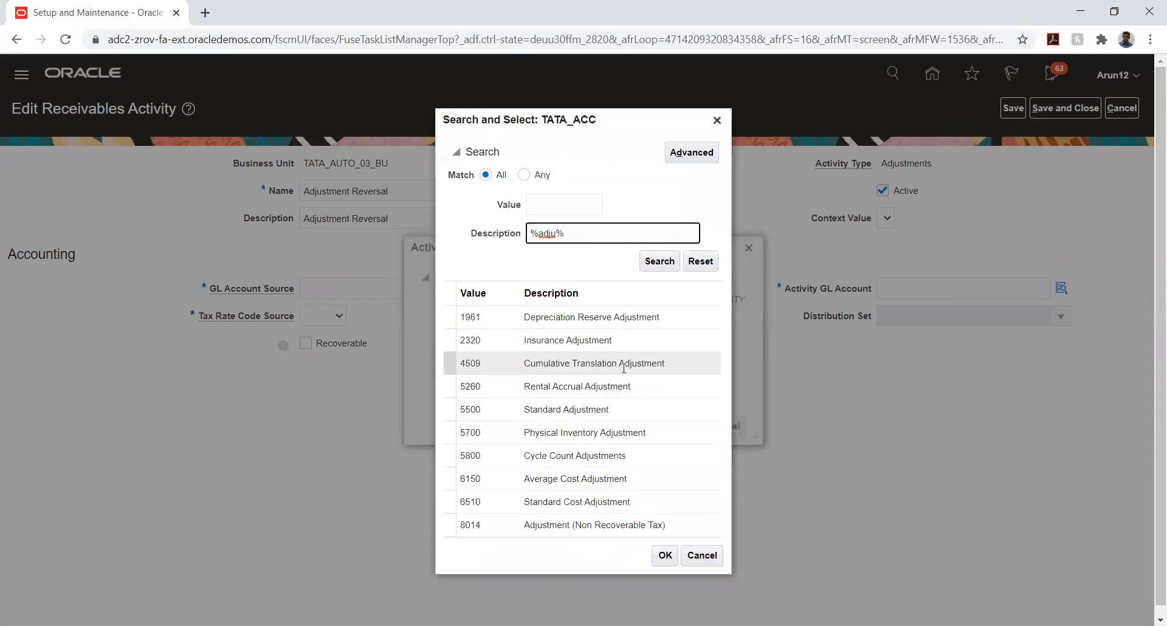
{"action": "left_click", "coordinate": [607, 409]}
{"action": "left_click", "coordinate": [664, 555]}
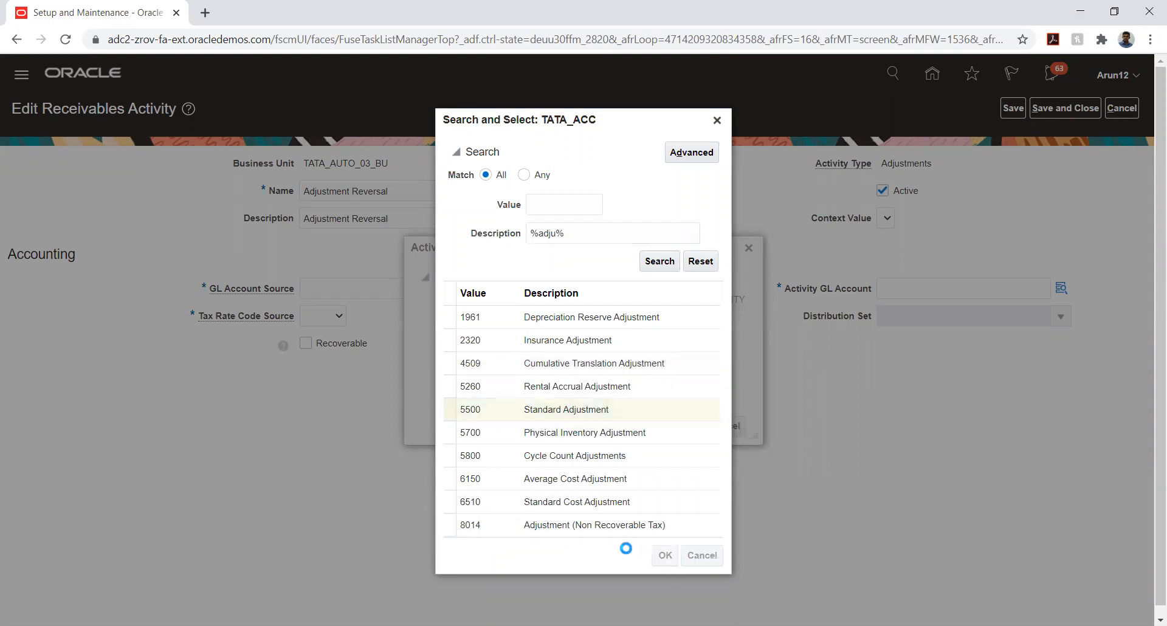
{"action": "left_click", "coordinate": [635, 386]}
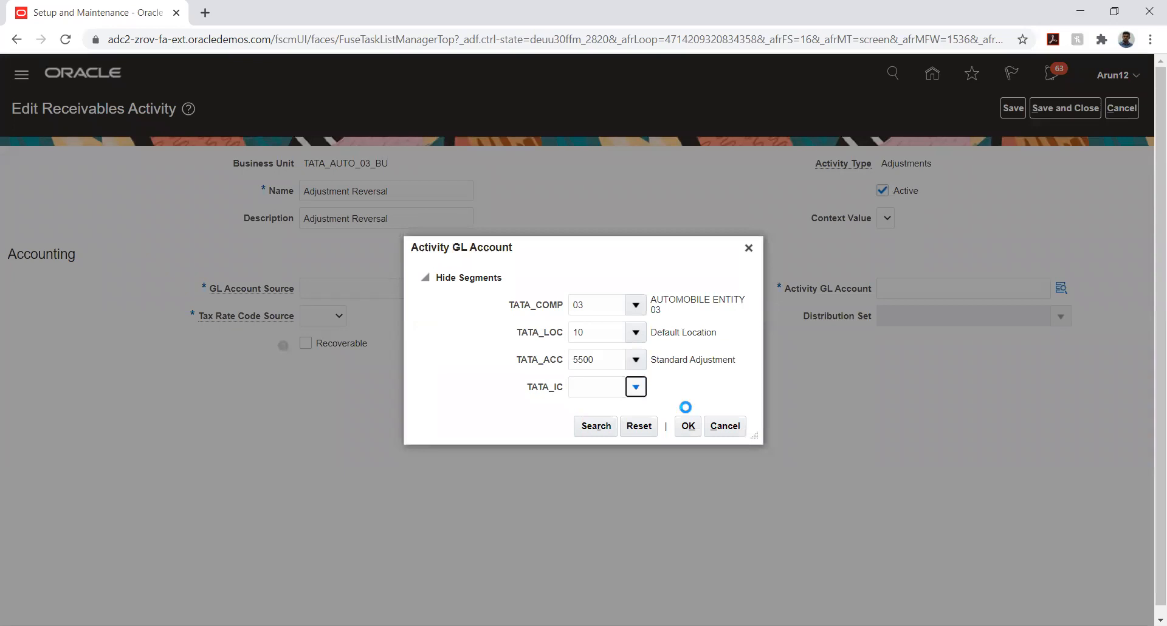
{"action": "left_click", "coordinate": [650, 414]}
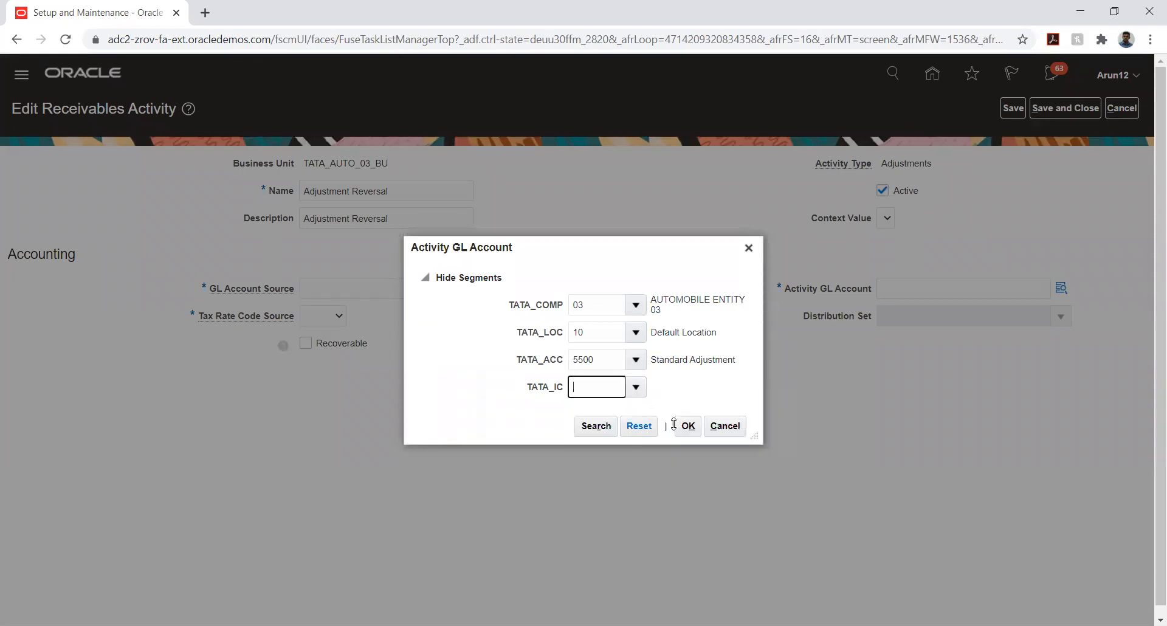
{"action": "left_click", "coordinate": [689, 422]}
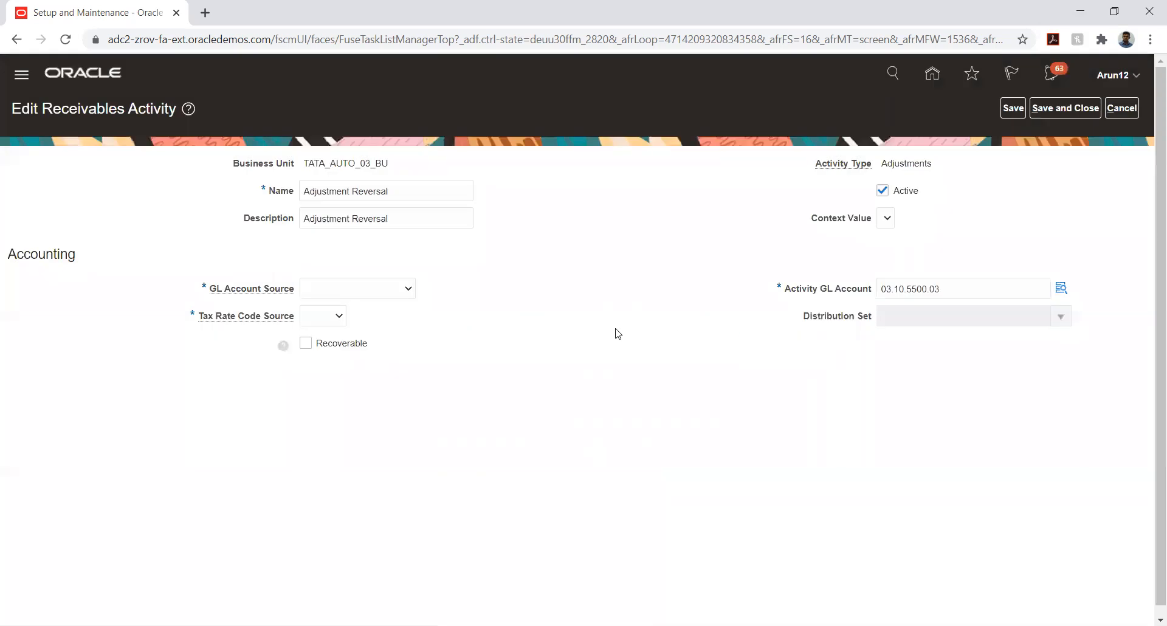
Set GL Account Source to Activity GL account and Tax Rate Code Source to None, then save
{"action": "left_click", "coordinate": [363, 288]}
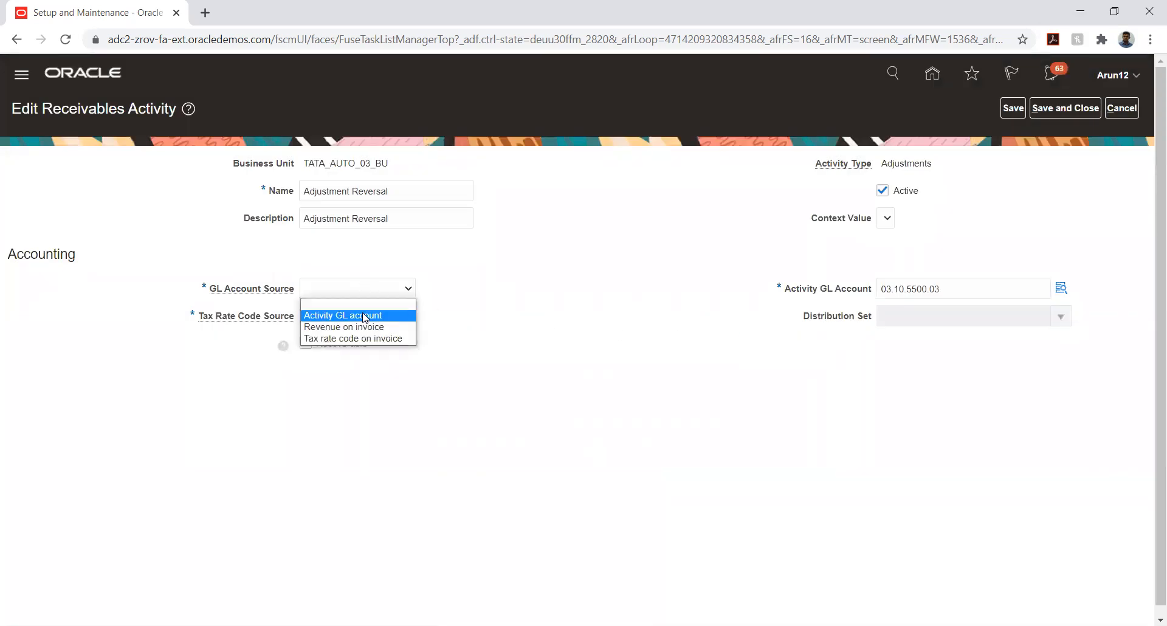
{"action": "left_click", "coordinate": [365, 316]}
{"action": "left_click", "coordinate": [335, 317]}
{"action": "left_click", "coordinate": [323, 364]}
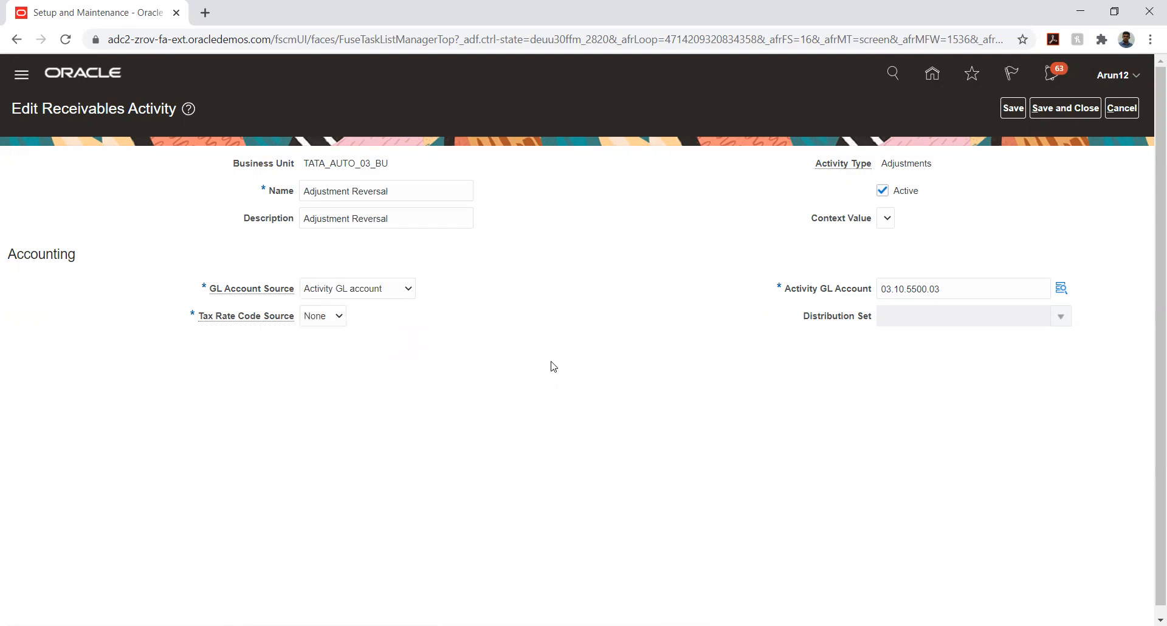
{"action": "left_click", "coordinate": [1013, 108]}
{"action": "left_click", "coordinate": [1064, 108]}
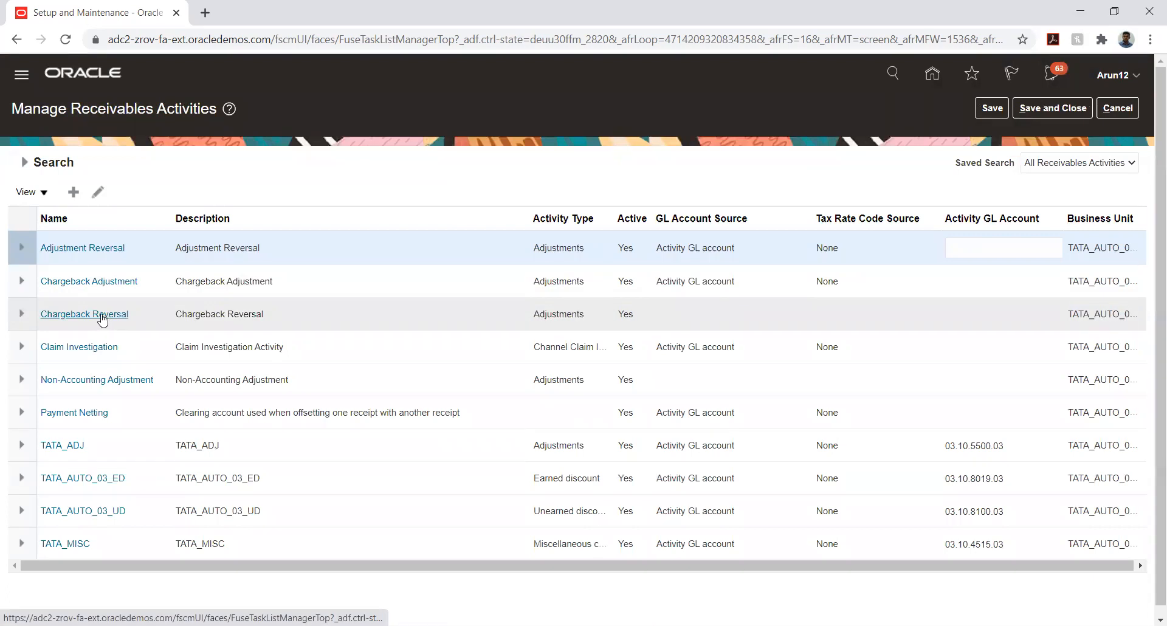
Open Chargeback Reversal and set the account's company to 03 and location to 10
{"action": "left_click", "coordinate": [102, 317]}
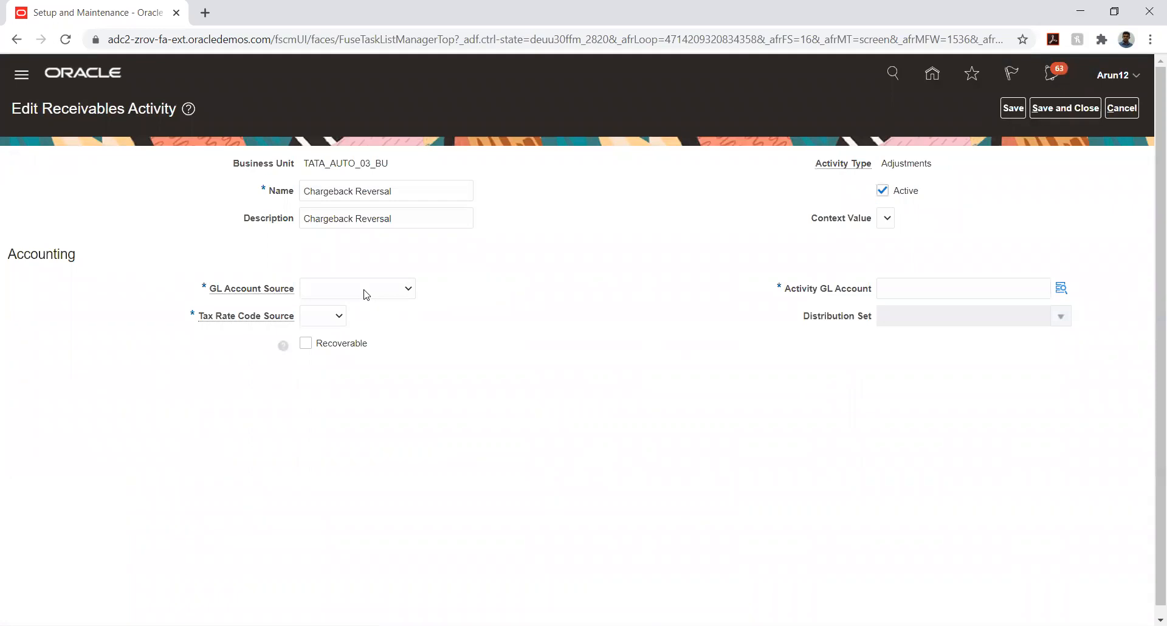
{"action": "left_click", "coordinate": [1062, 292]}
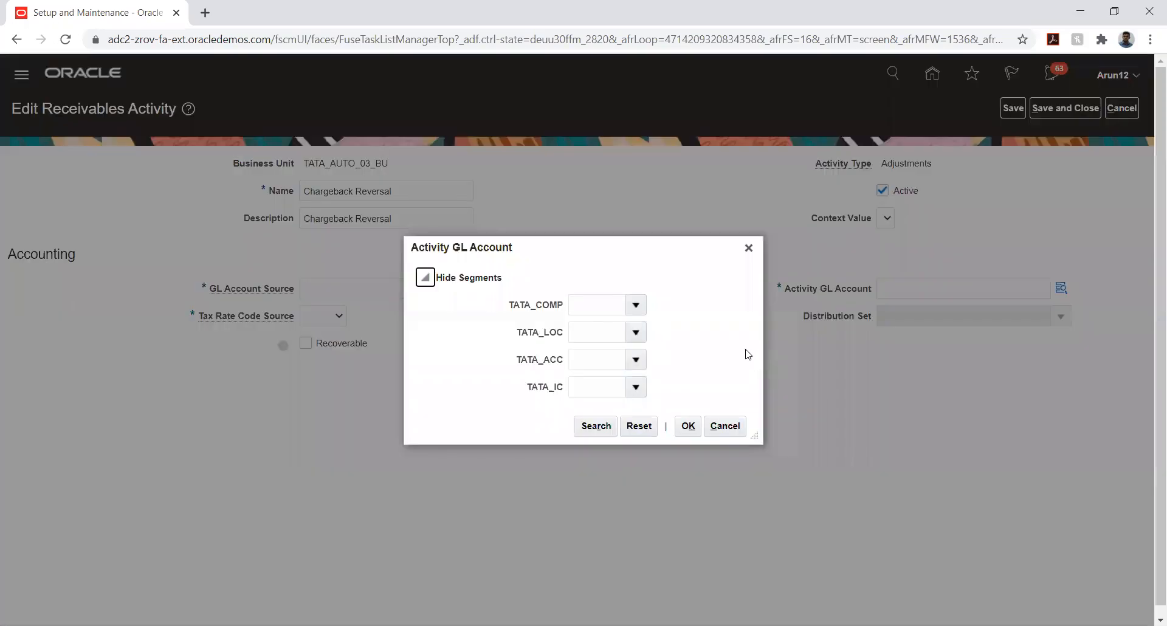
{"action": "left_click", "coordinate": [635, 305]}
{"action": "left_click", "coordinate": [660, 331]}
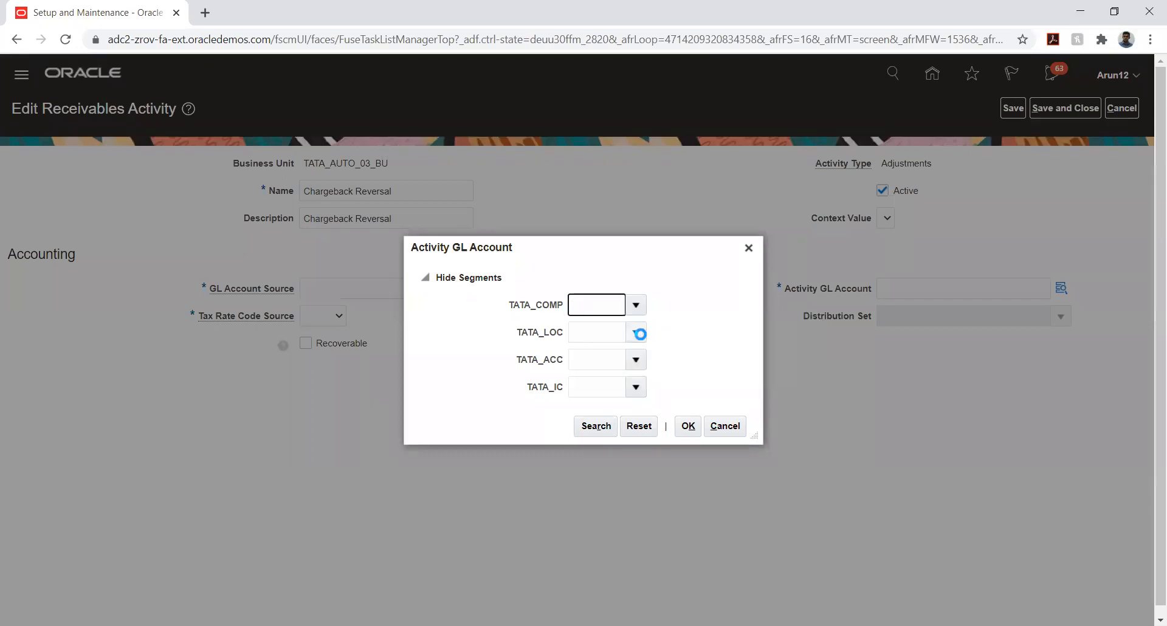
{"action": "left_click", "coordinate": [643, 338]}
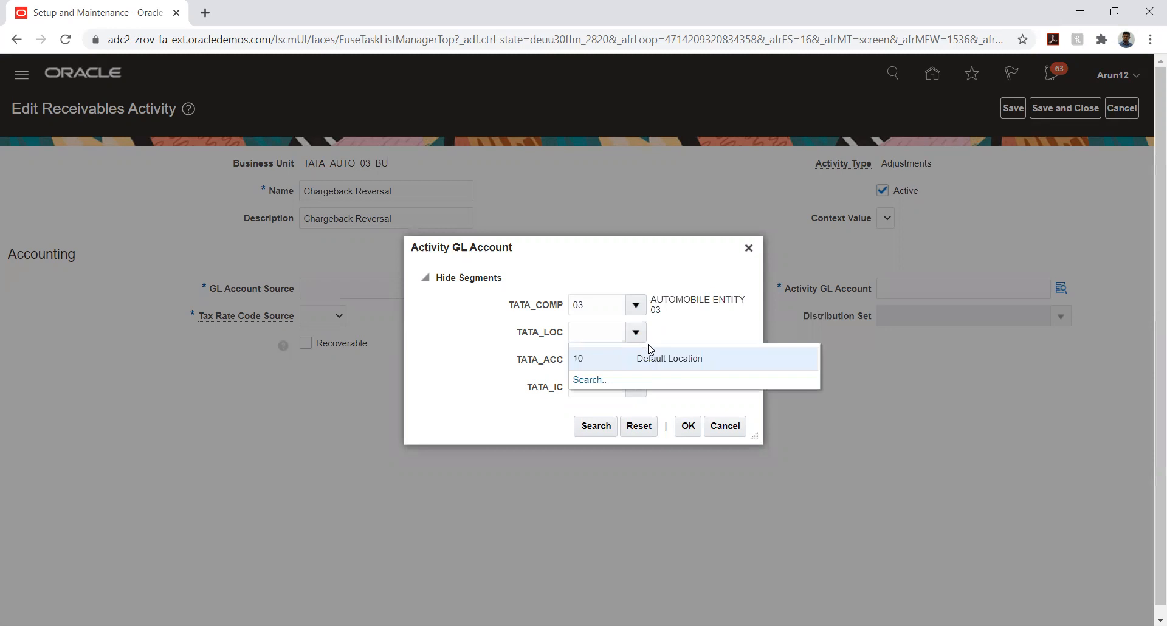
{"action": "left_click", "coordinate": [652, 358]}
Find account 7854 I/C Chargeback and complete the combination 03.10.7854.03 with intercompany 03
{"action": "left_click", "coordinate": [636, 359]}
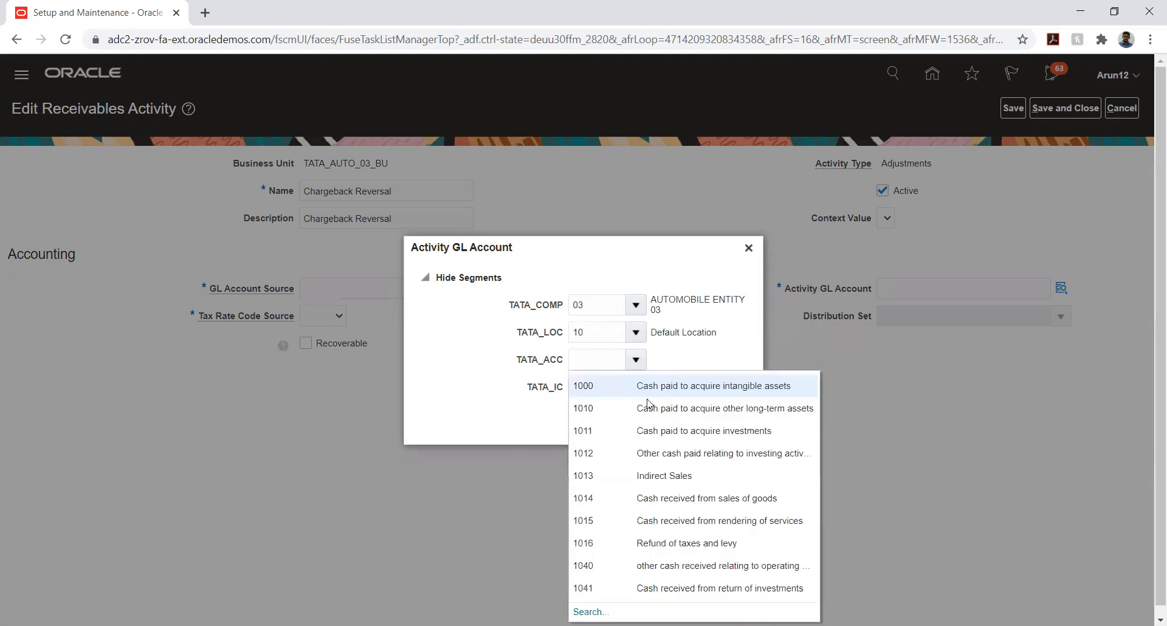
{"action": "left_click", "coordinate": [583, 611]}
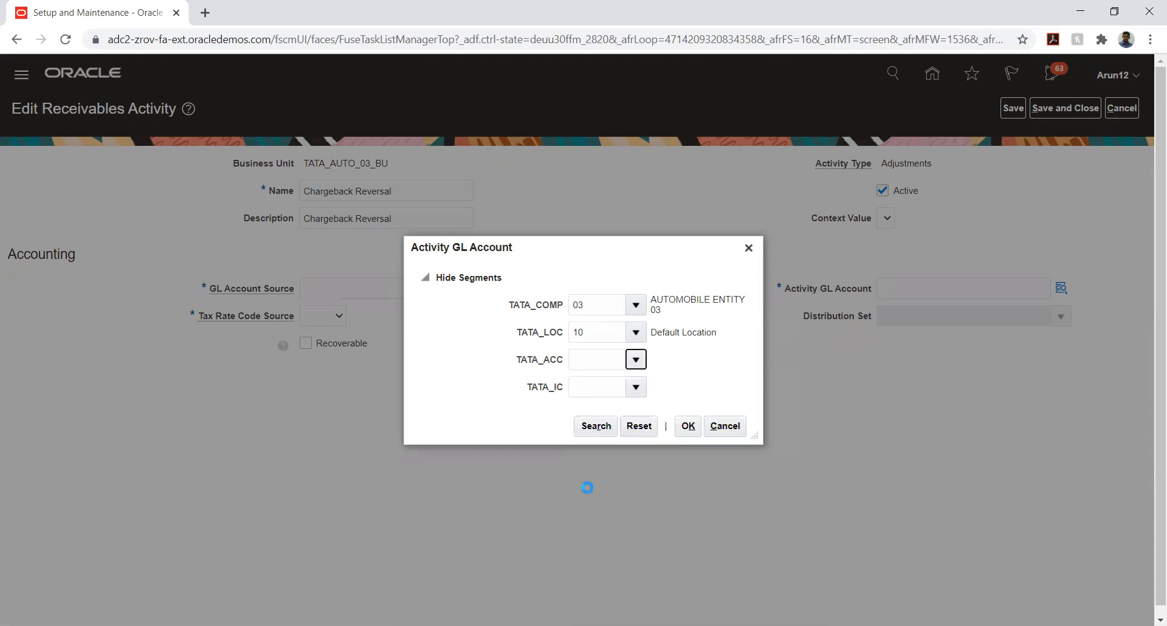
{"action": "left_click", "coordinate": [542, 341]}
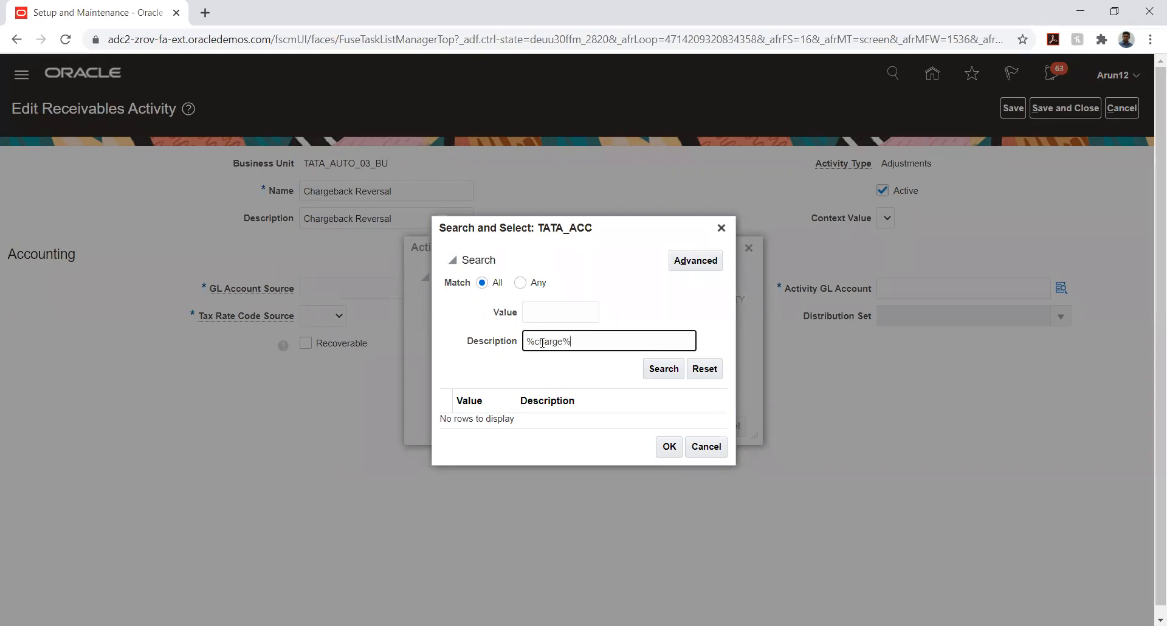
{"action": "left_click", "coordinate": [656, 371]}
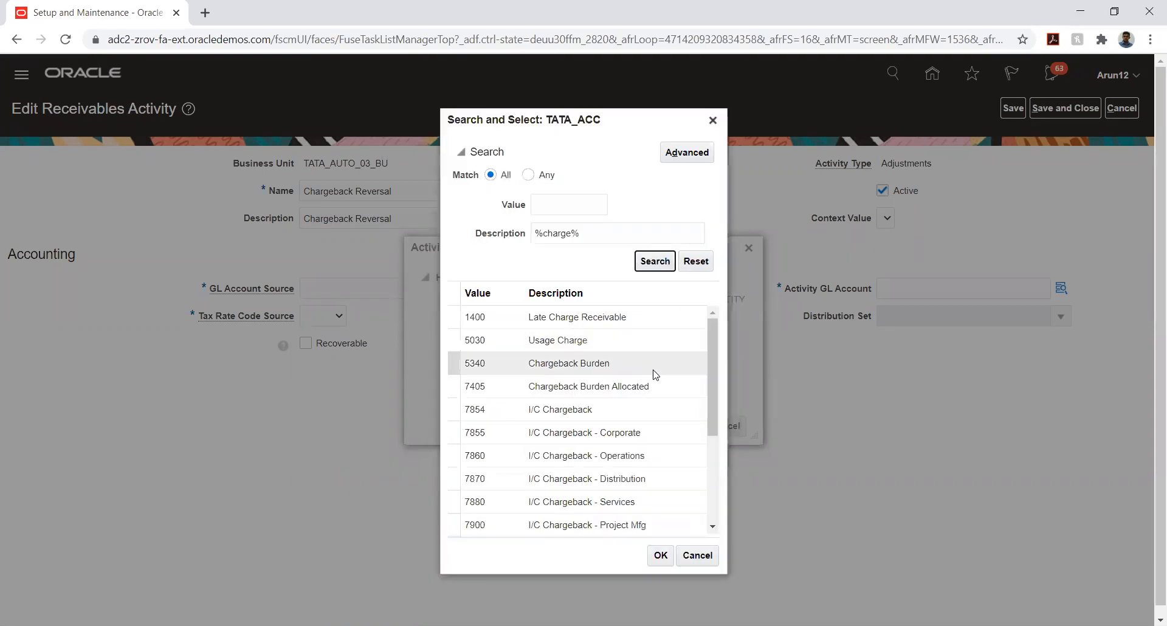
{"action": "left_click", "coordinate": [593, 410]}
{"action": "left_click", "coordinate": [654, 565]}
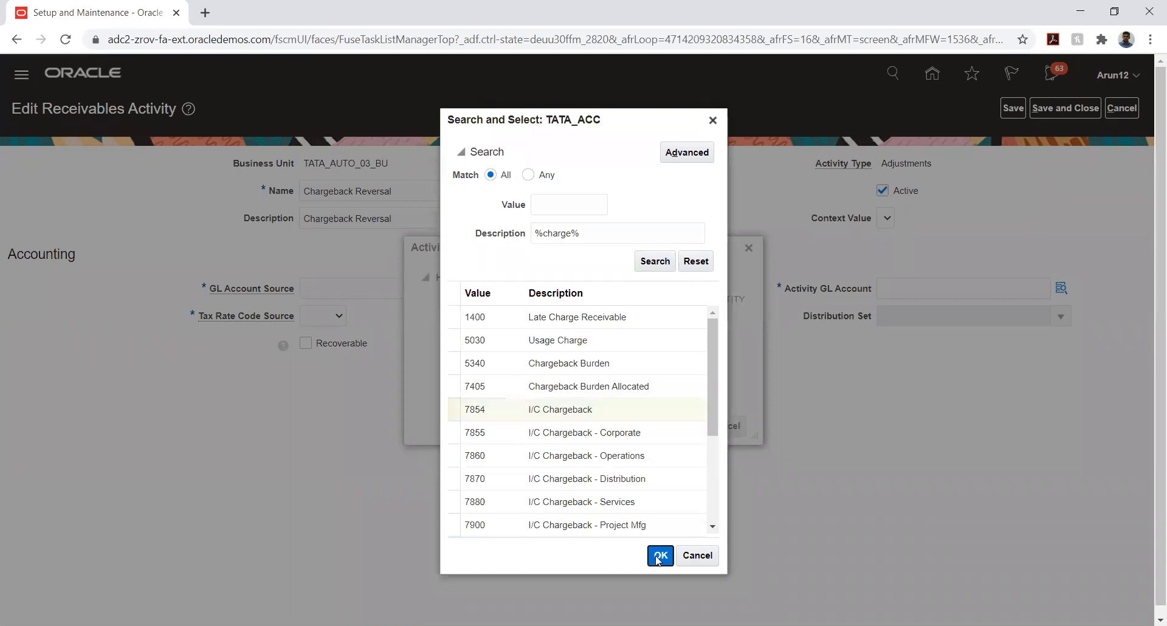
{"action": "left_click", "coordinate": [636, 387]}
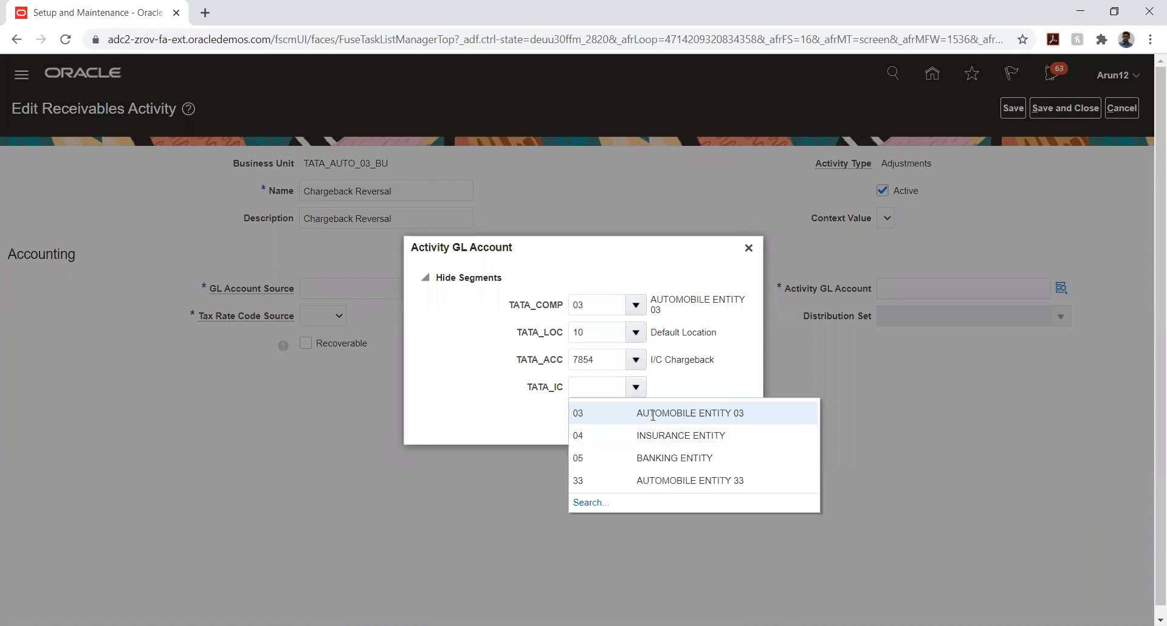
{"action": "left_click", "coordinate": [653, 414]}
{"action": "left_click", "coordinate": [688, 426]}
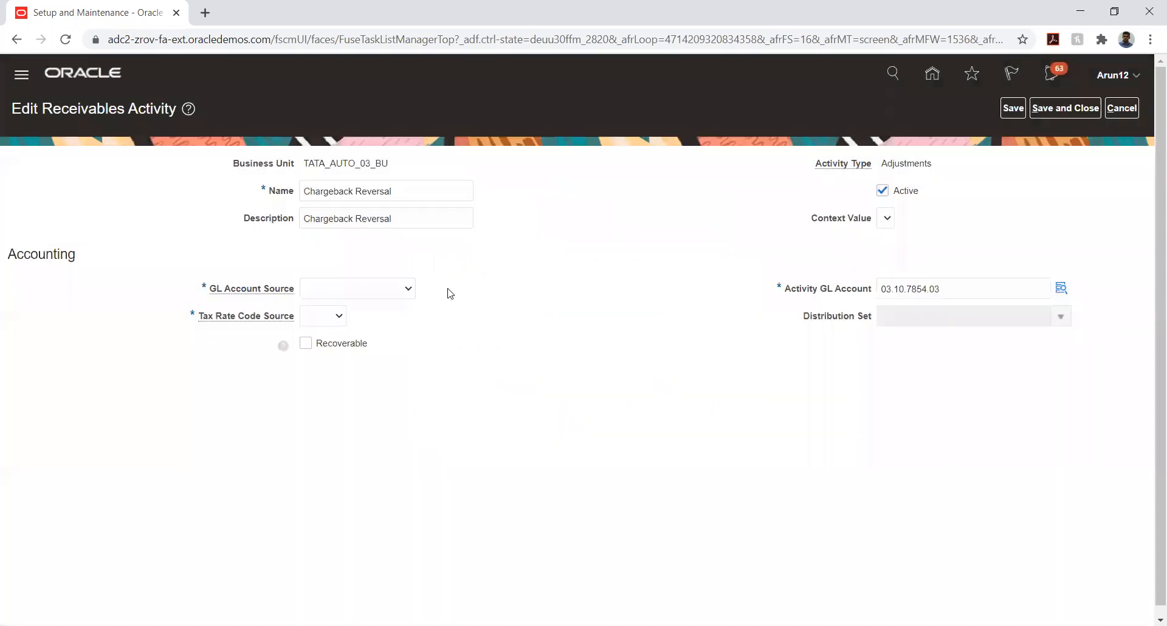
Set GL Account Source to Activity GL account and Tax Rate Code Source to None, then save
{"action": "left_click", "coordinate": [394, 295]}
{"action": "left_click", "coordinate": [384, 316]}
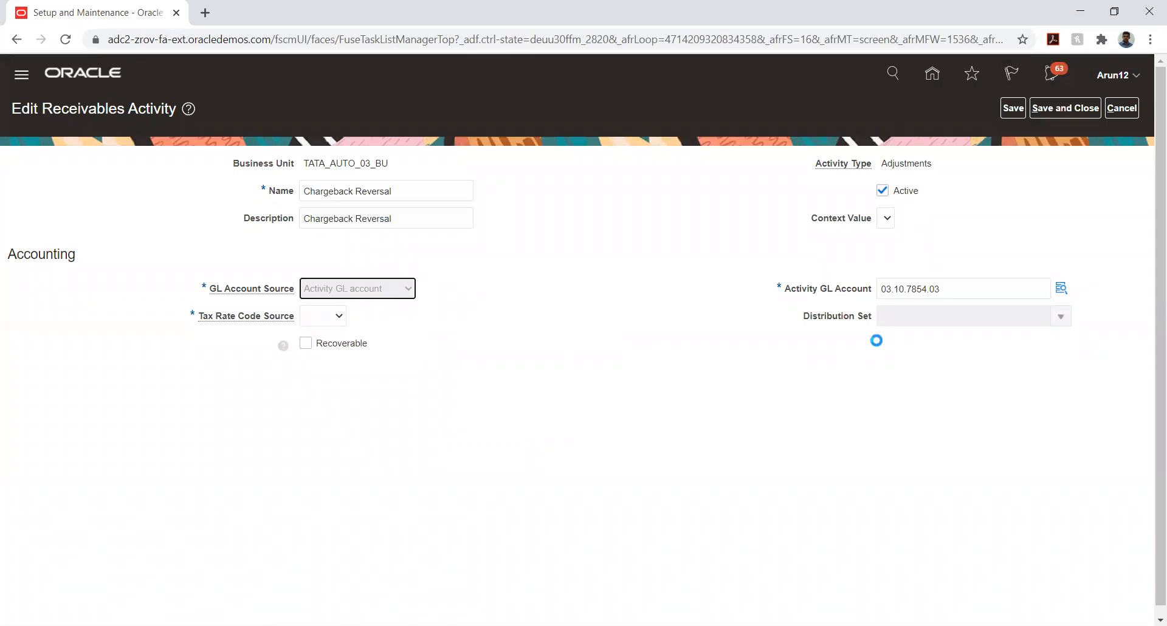
{"action": "left_click", "coordinate": [322, 316]}
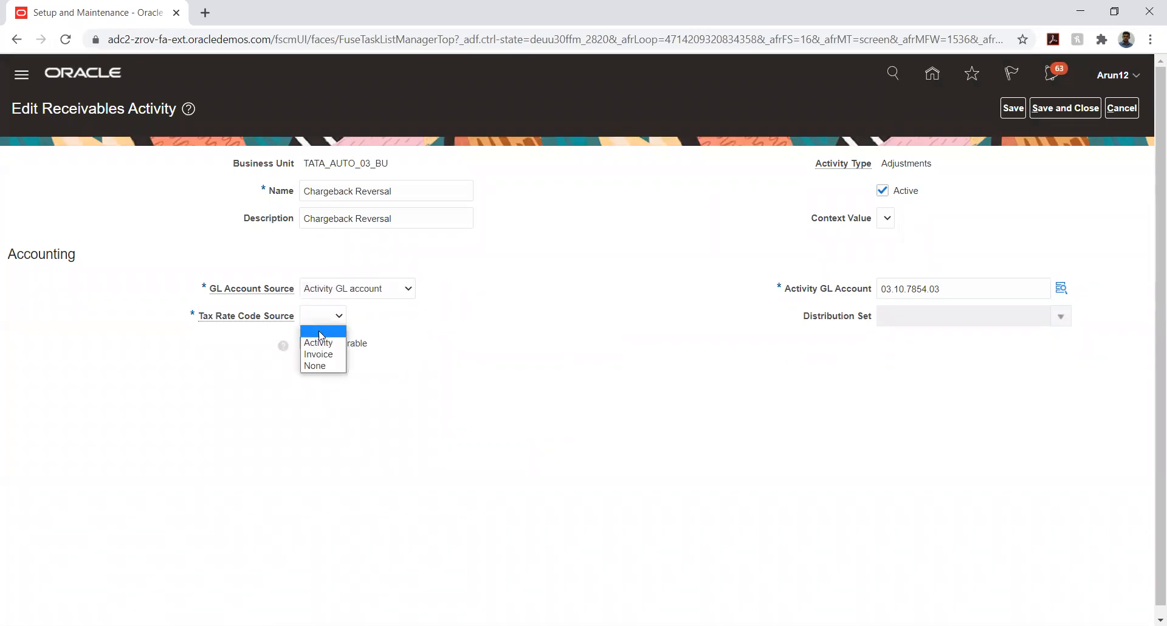
{"action": "left_click", "coordinate": [319, 368]}
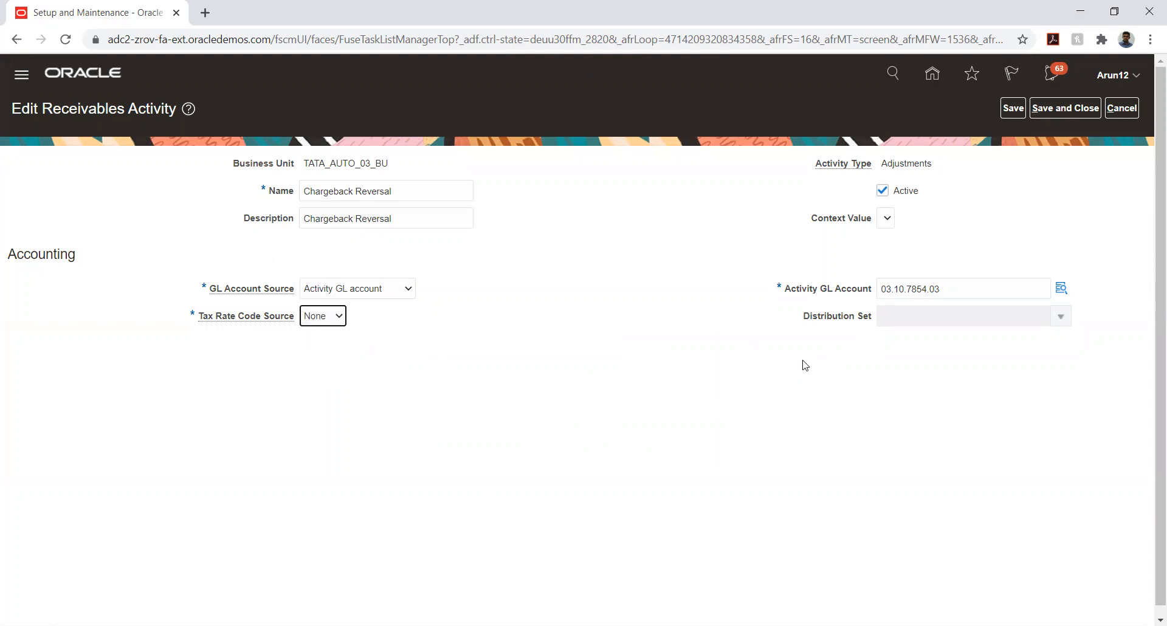
{"action": "left_click", "coordinate": [1013, 108]}
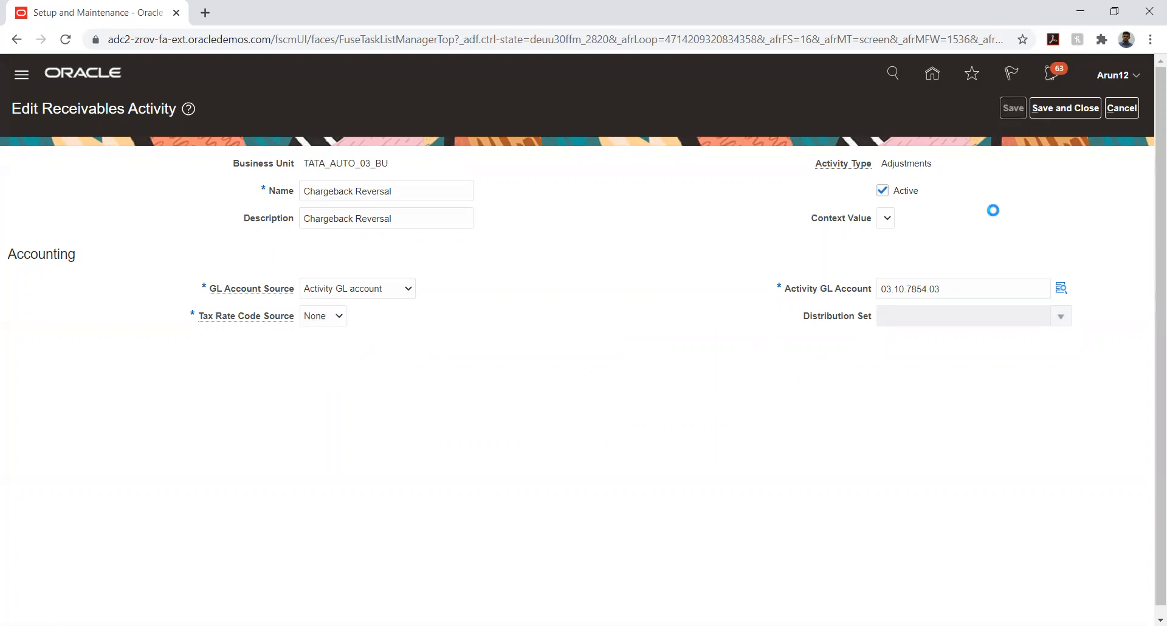
{"action": "left_click", "coordinate": [1065, 109]}
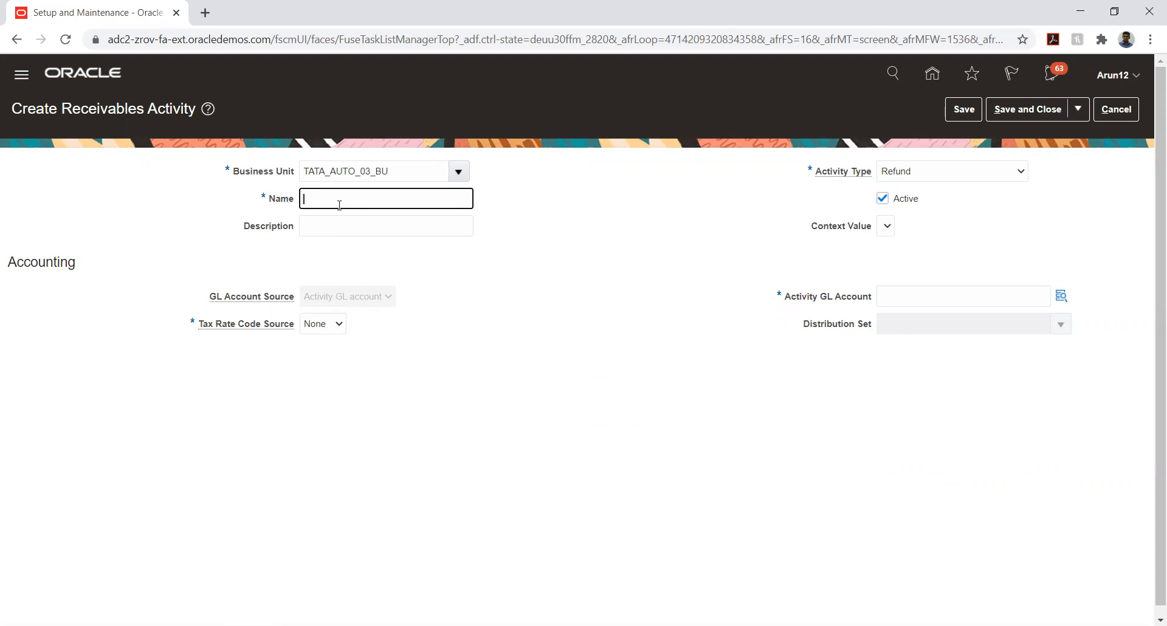
Enter TATA_REFUND on the new refund activity, then begin a receipt search by receipt number
{"action": "type", "text": "TATA_REFUND"}
{"action": "key", "text": "Tab"}
{"action": "type", "text": "TATA_REFUND"}
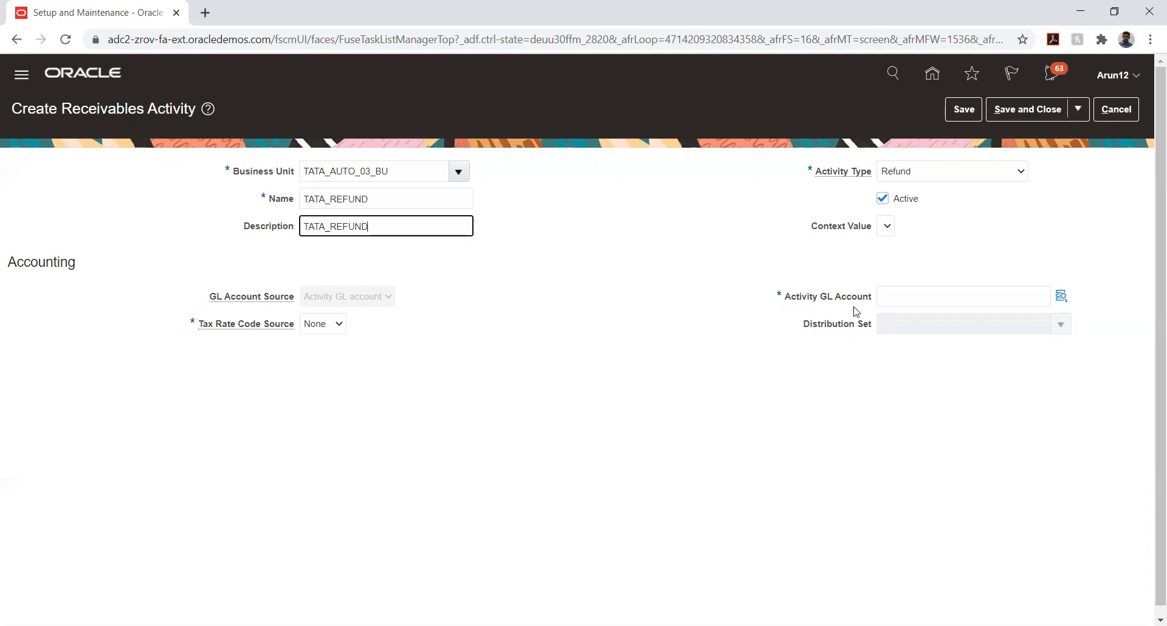
{"action": "left_click", "coordinate": [1059, 296]}
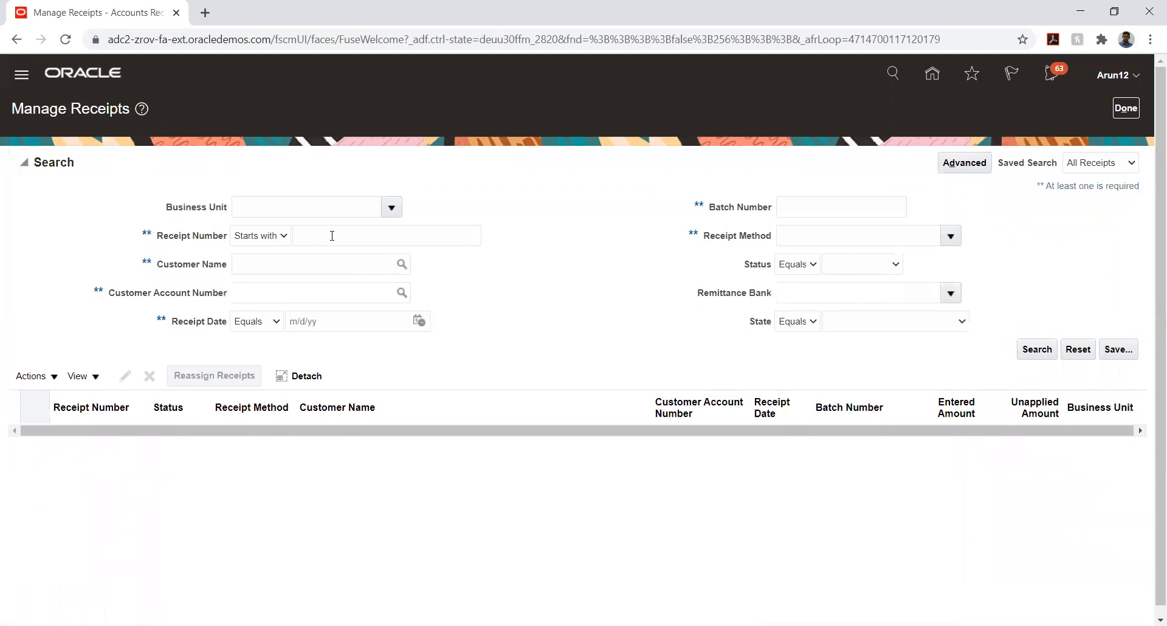
{"action": "left_click", "coordinate": [330, 237]}
Issue a 1,000.00 USD refund on receipt 13 to site ADD1 via payment method TATA_PAY
{"action": "left_click", "coordinate": [1037, 350]}
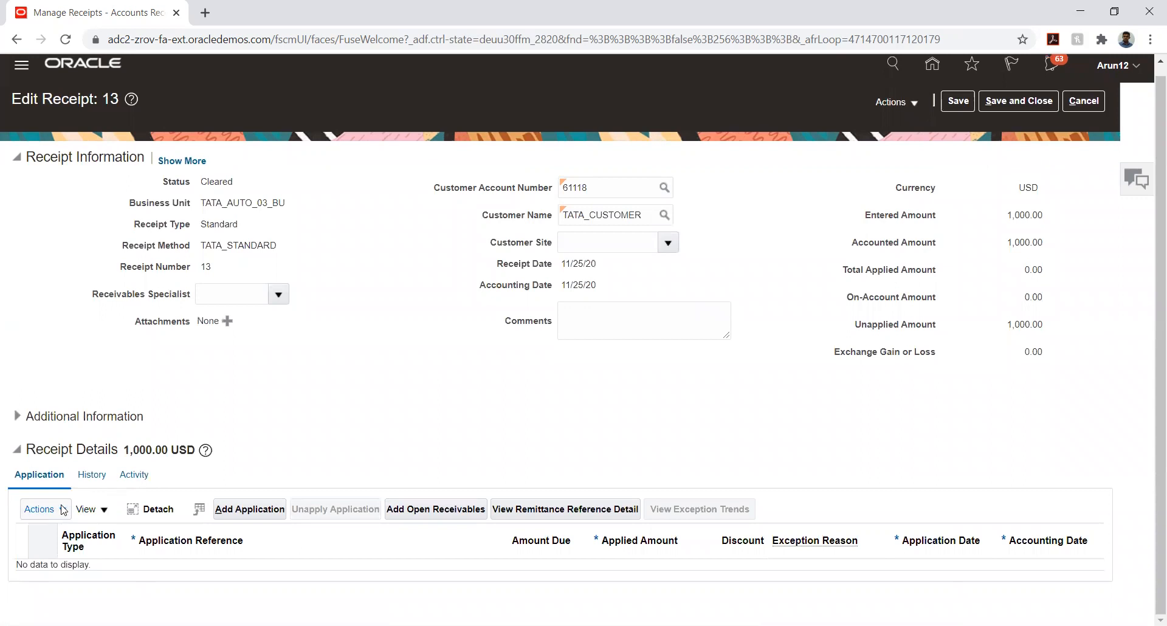
{"action": "left_click", "coordinate": [60, 511]}
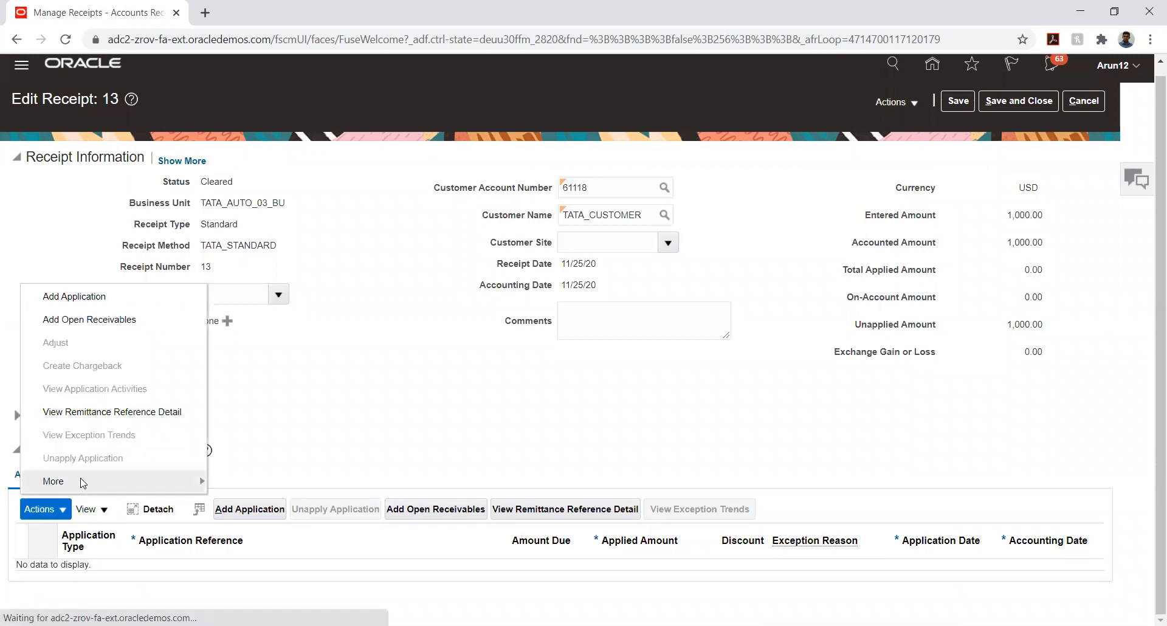
{"action": "left_click", "coordinate": [272, 568]}
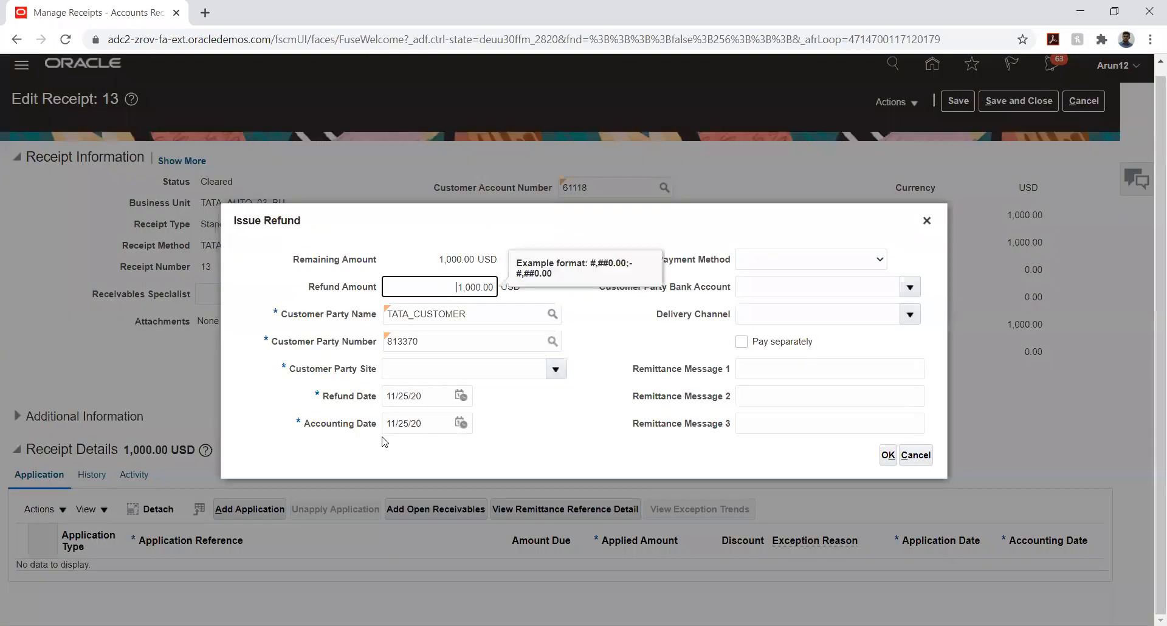
{"action": "left_click", "coordinate": [554, 369]}
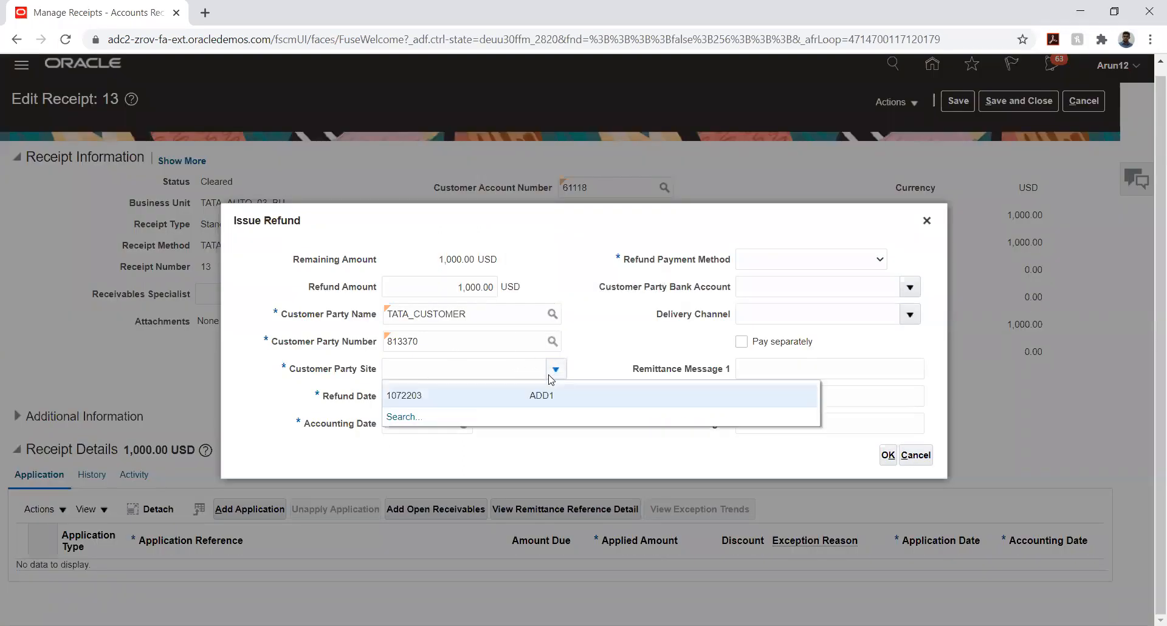
{"action": "left_click", "coordinate": [518, 393]}
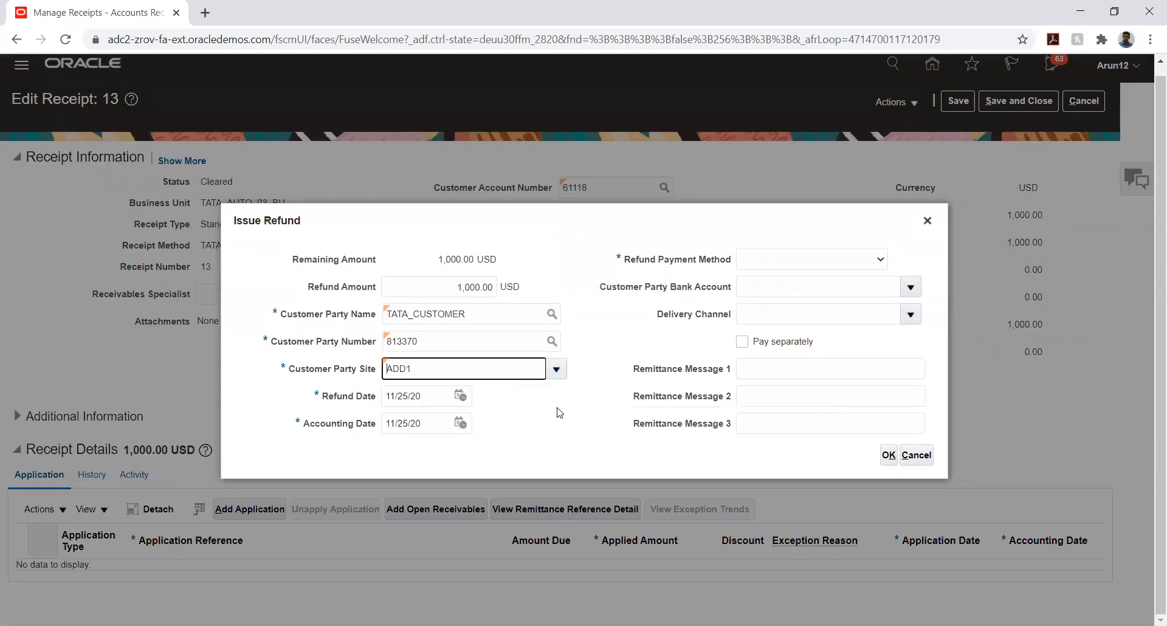
{"action": "left_click", "coordinate": [880, 260]}
{"action": "left_click", "coordinate": [784, 302]}
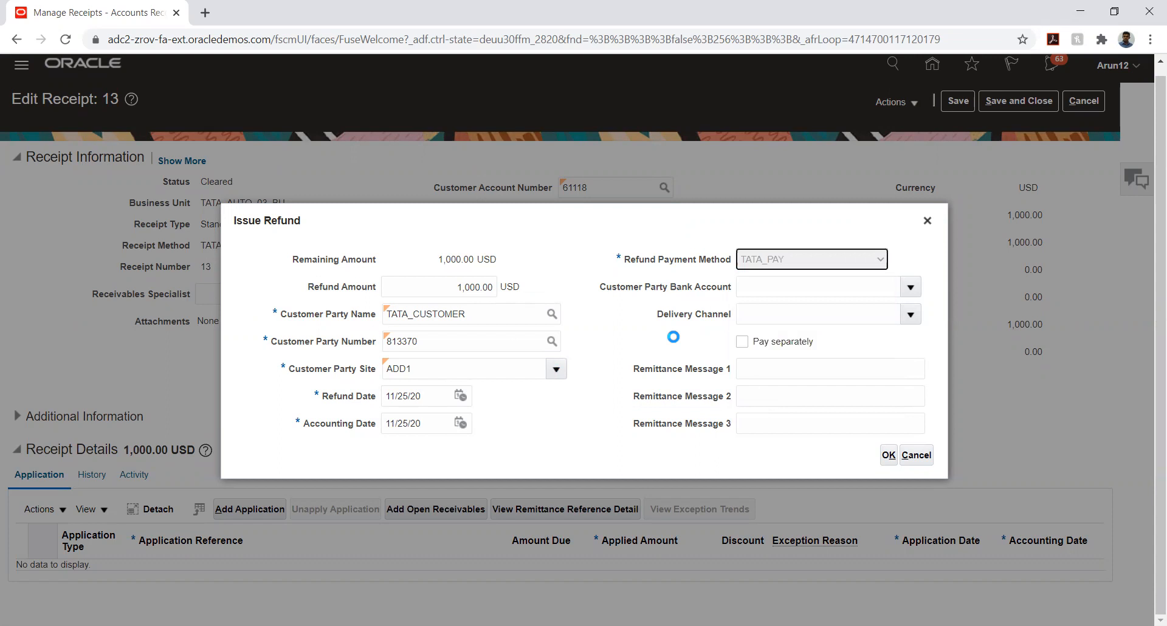
{"action": "left_click", "coordinate": [623, 325]}
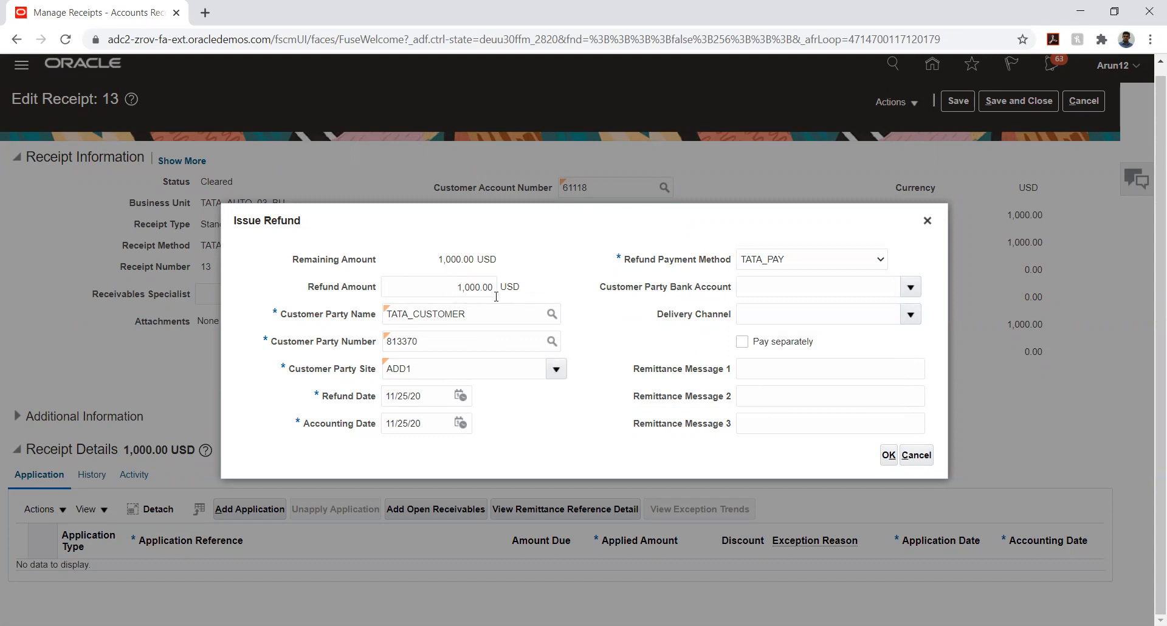
{"action": "left_click", "coordinate": [392, 341]}
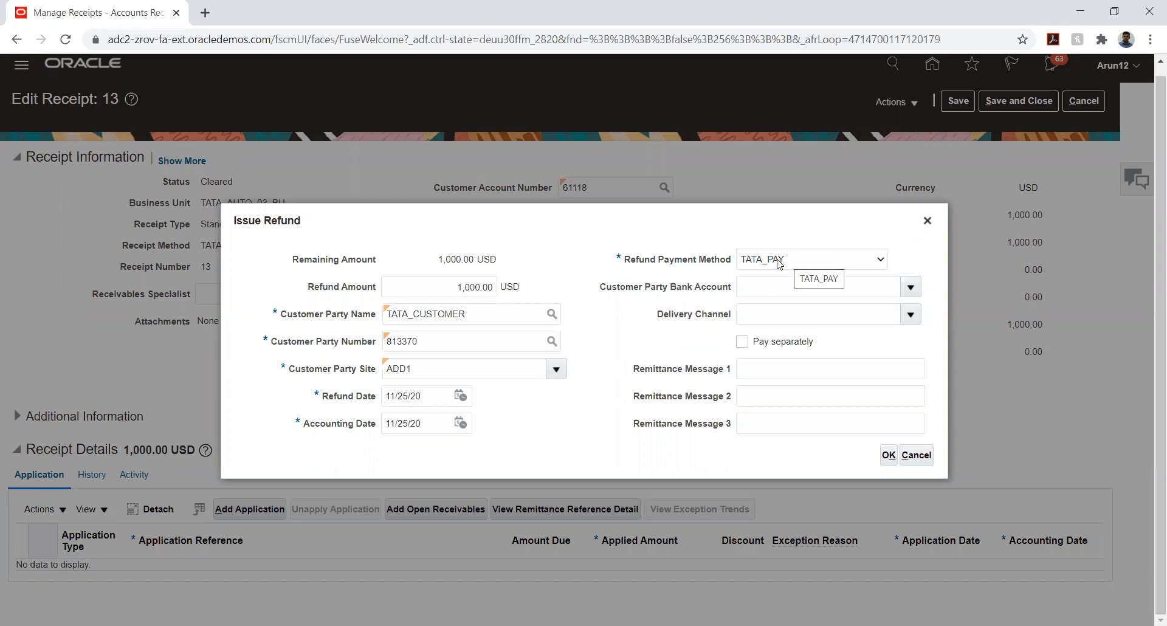
{"action": "left_click", "coordinate": [889, 455]}
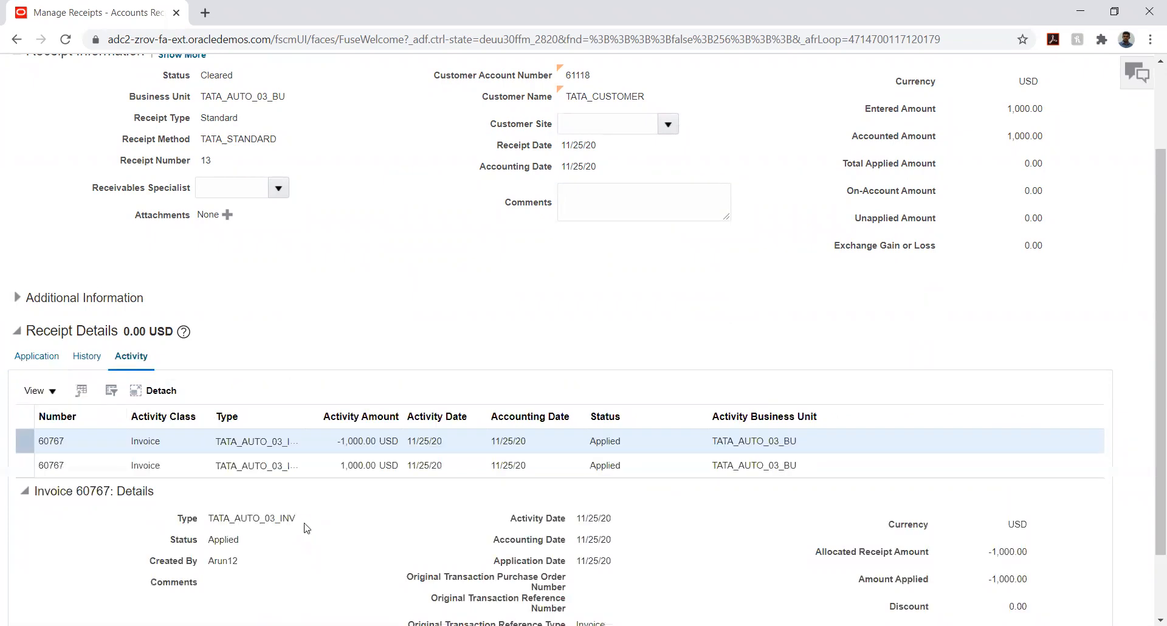
Review receipt 13's 1,000.00 refund activity, status history and applications, then close it
{"action": "scroll", "coordinate": [437, 299], "scroll_direction": "down", "scroll_amount": 1}
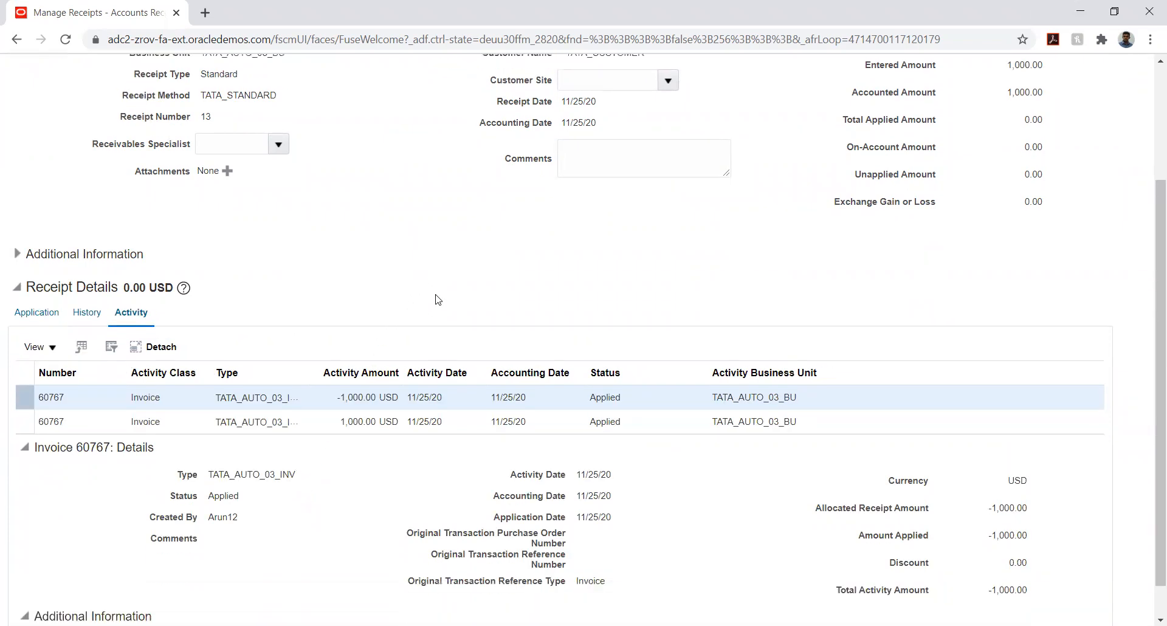
{"action": "scroll", "coordinate": [438, 299], "scroll_direction": "down", "scroll_amount": 1}
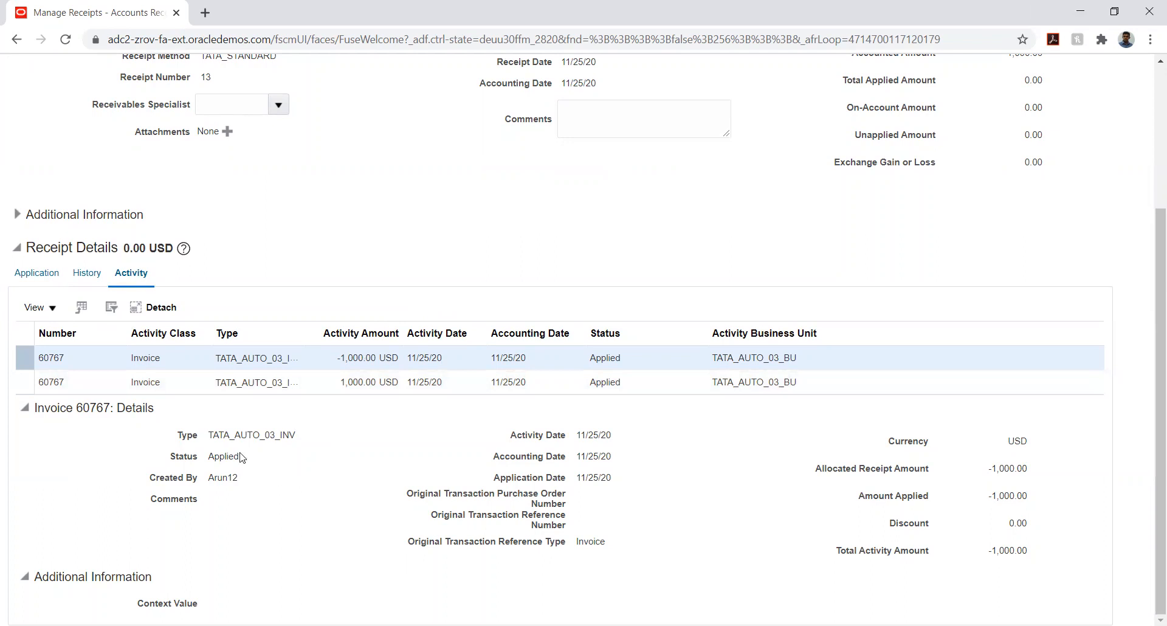
{"action": "left_click", "coordinate": [190, 384]}
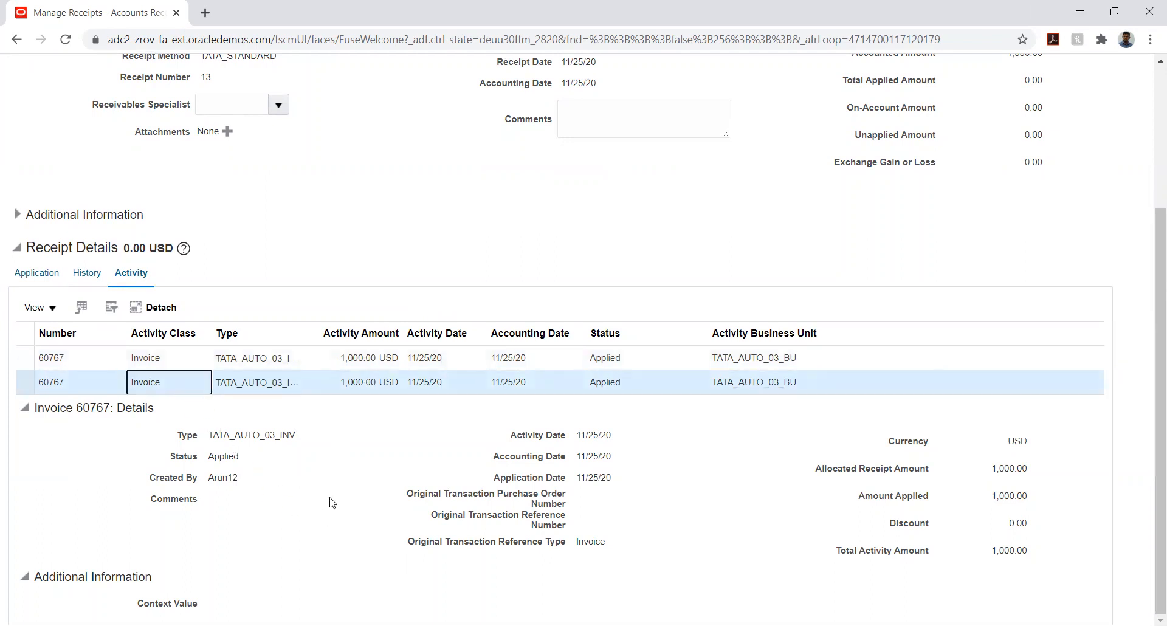
{"action": "left_click", "coordinate": [86, 272]}
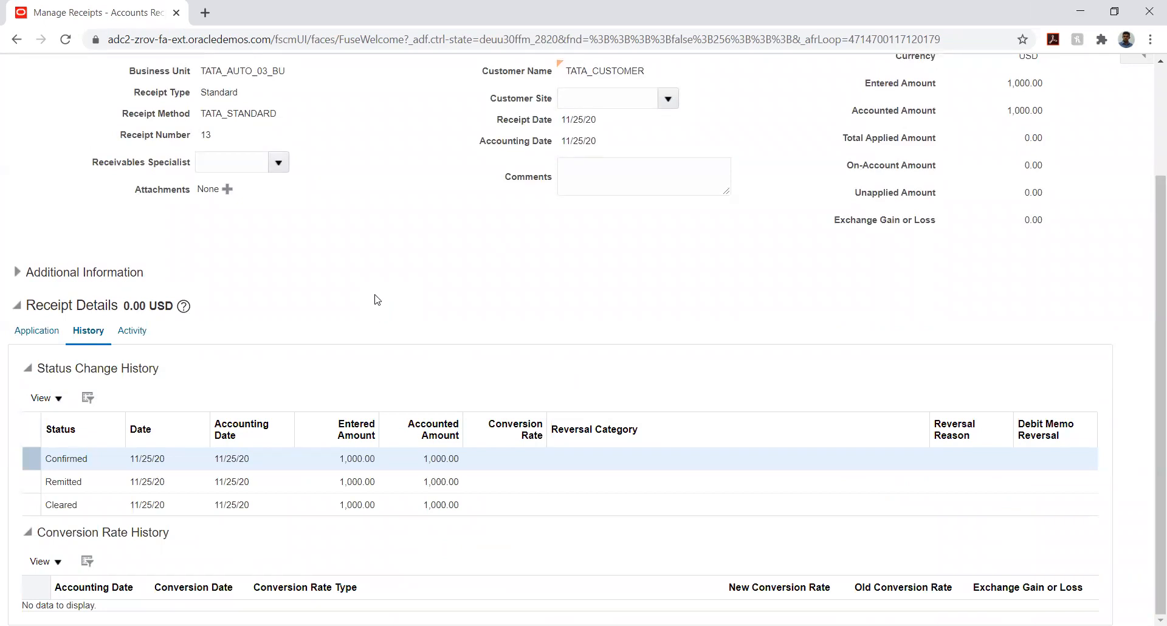
{"action": "left_click", "coordinate": [37, 330]}
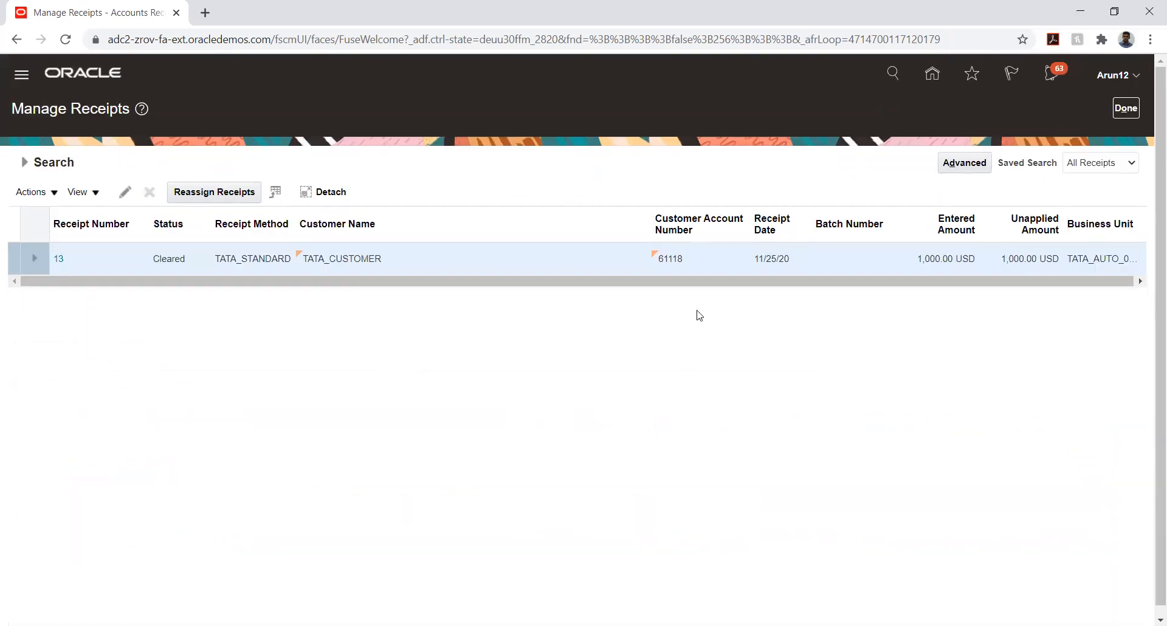
{"action": "left_click", "coordinate": [1126, 107]}
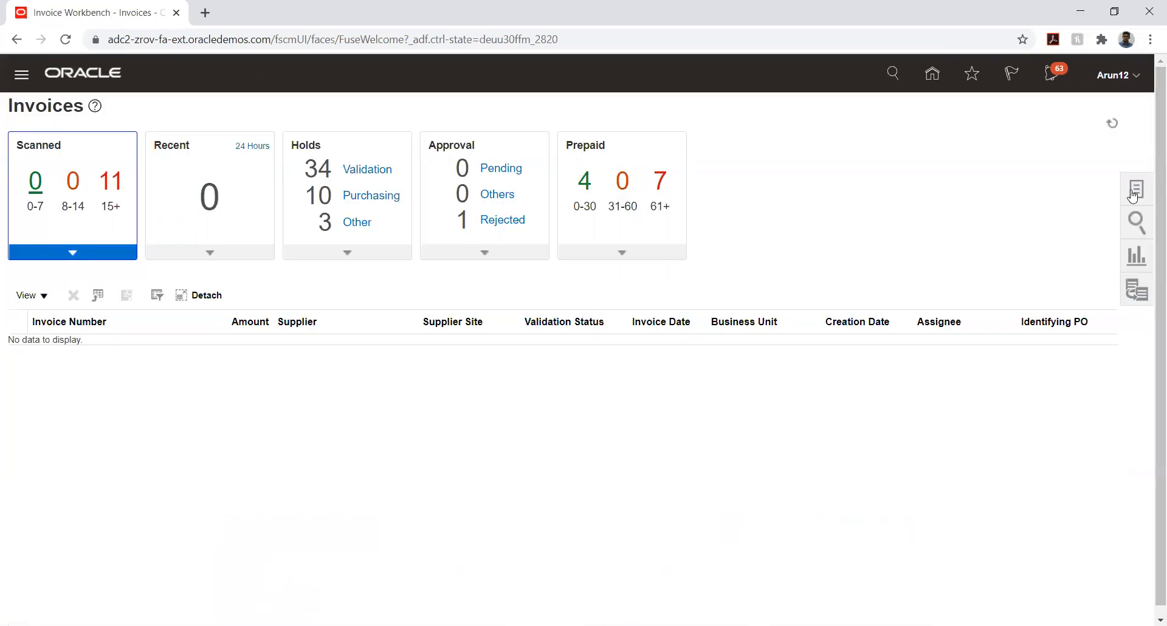
Open payment request invoice 607012 from Manage Invoices and choose Pay in Full
{"action": "left_click", "coordinate": [1132, 194]}
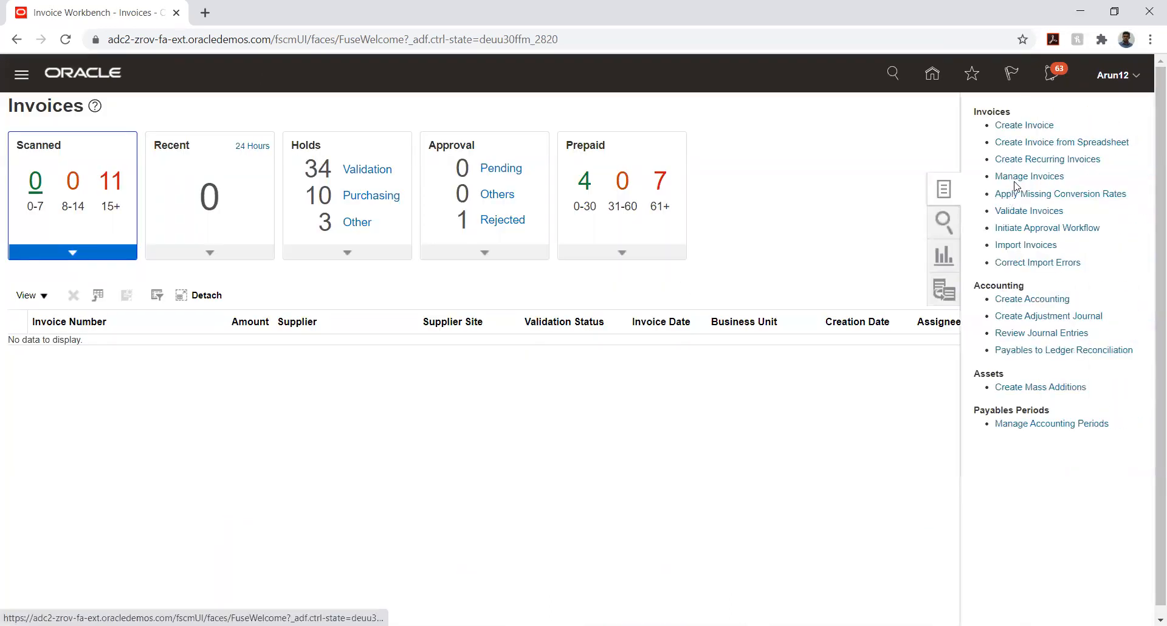
{"action": "left_click", "coordinate": [1015, 176]}
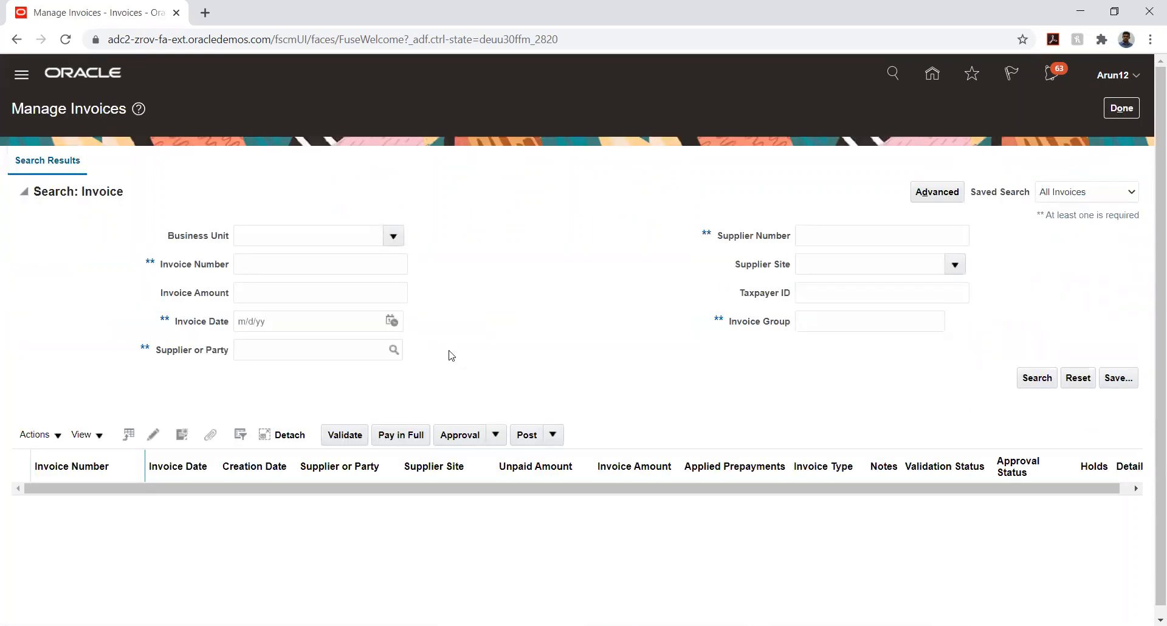
{"action": "left_click", "coordinate": [392, 320]}
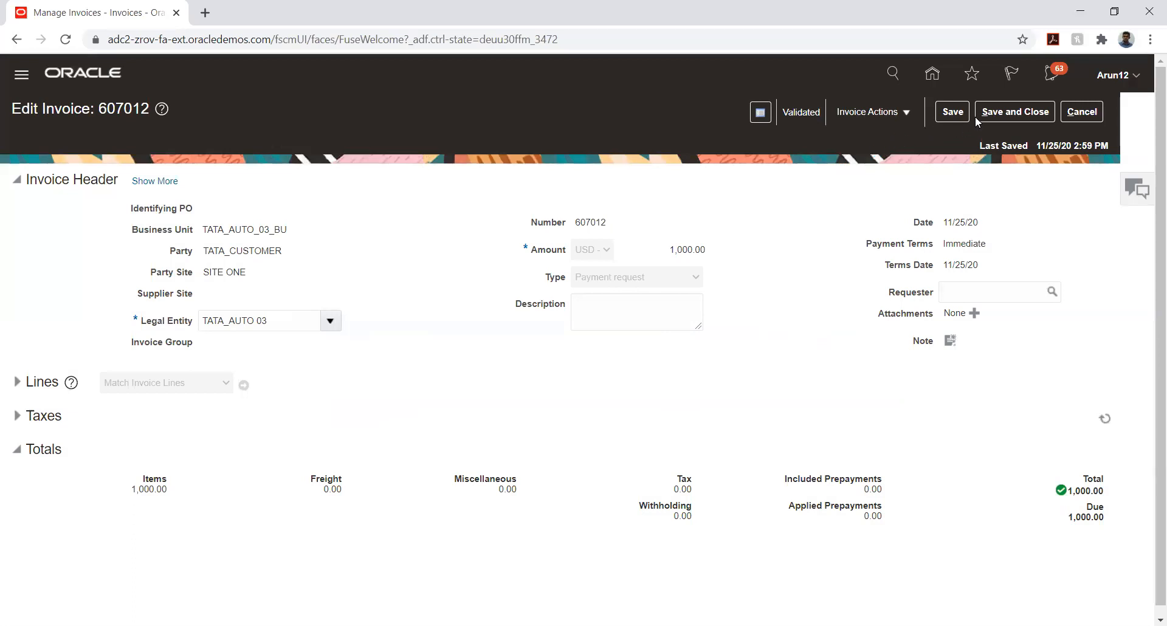
{"action": "left_click", "coordinate": [875, 112]}
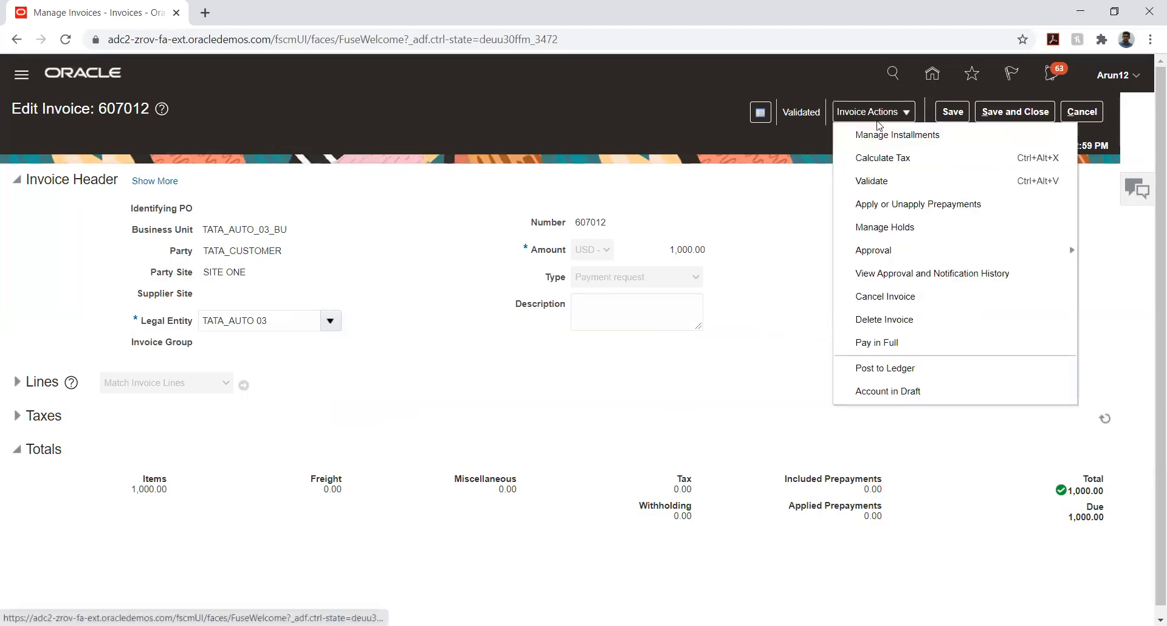
{"action": "left_click", "coordinate": [891, 344]}
Pick TATA_AUTO_03_ACC as the bank account and TATA_PAY as the payment process profile
{"action": "left_click", "coordinate": [566, 304]}
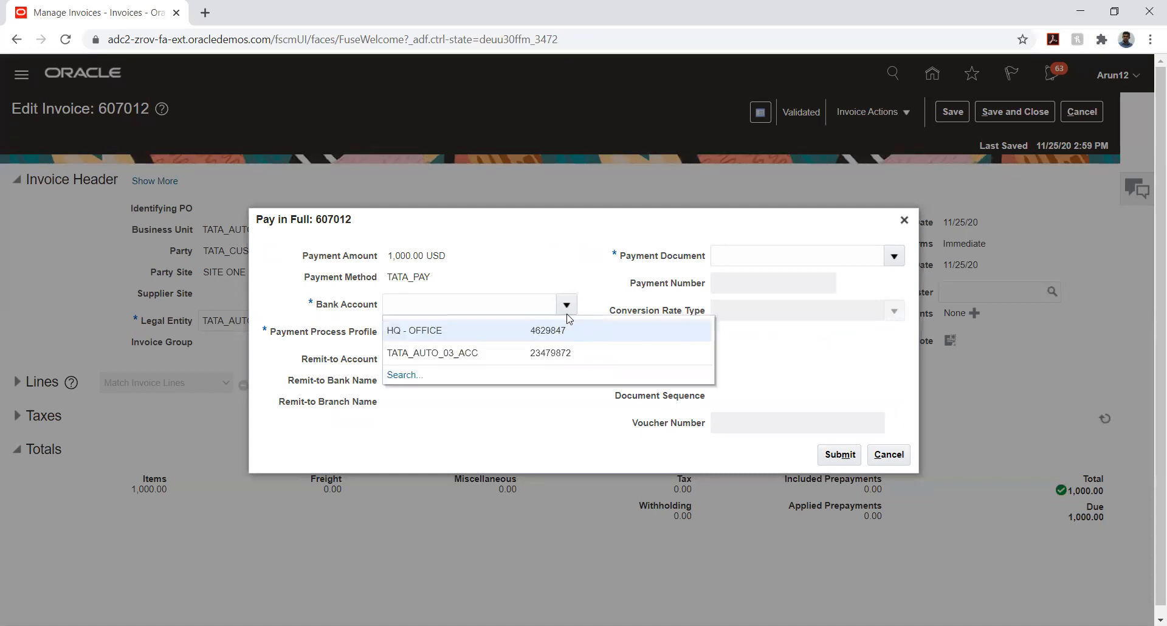
{"action": "left_click", "coordinate": [504, 347]}
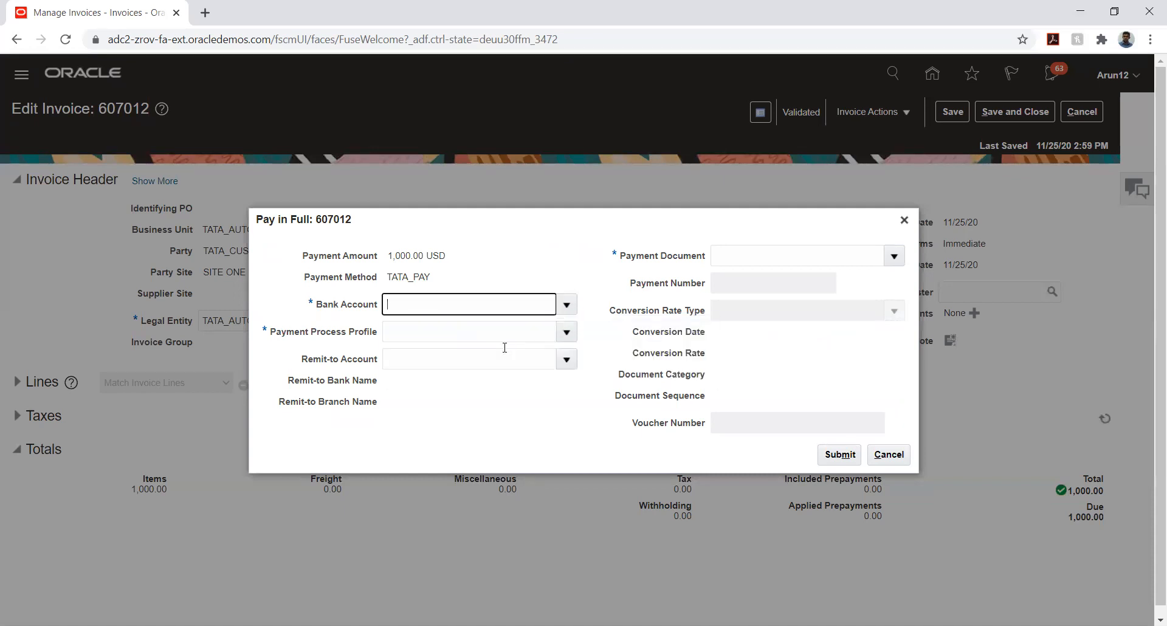
{"action": "left_click", "coordinate": [567, 332]}
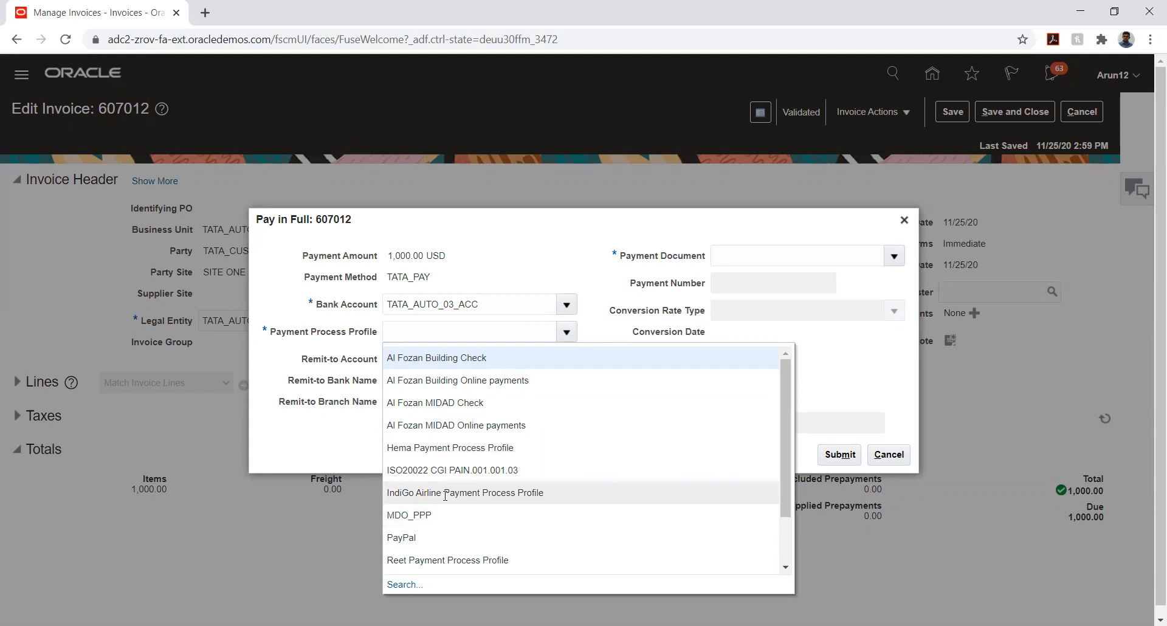
{"action": "scroll", "coordinate": [528, 453], "scroll_direction": "down", "scroll_amount": 2}
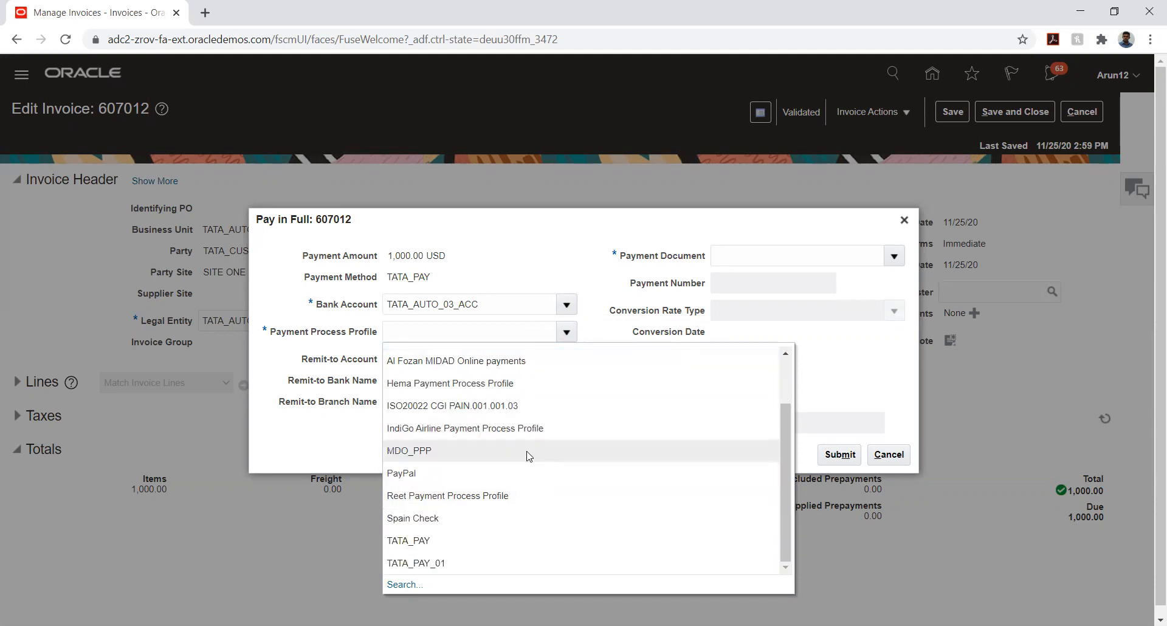
{"action": "left_click", "coordinate": [460, 543]}
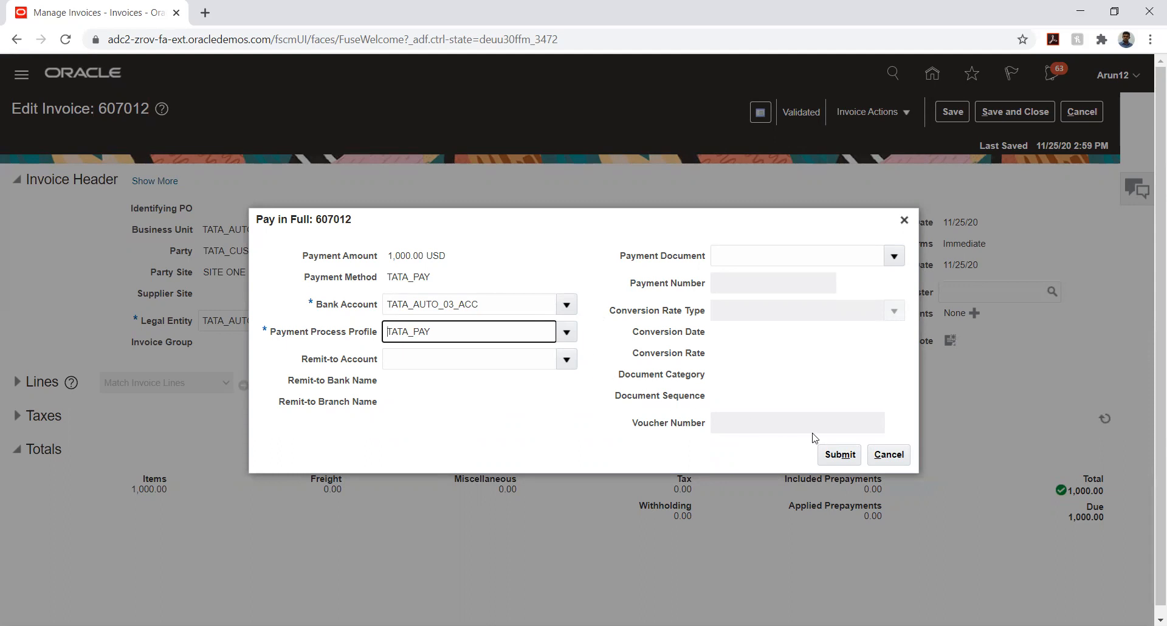
Submit the full payment, acknowledge created payment 6873, and return to the home page
{"action": "left_click", "coordinate": [838, 459]}
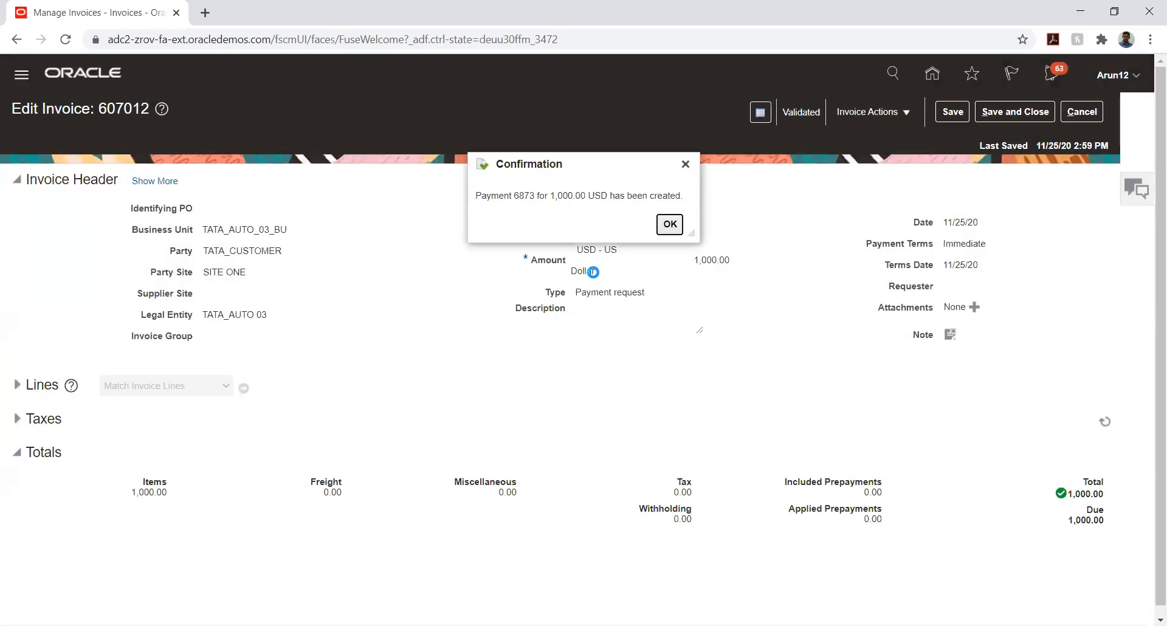
{"action": "left_click", "coordinate": [671, 224]}
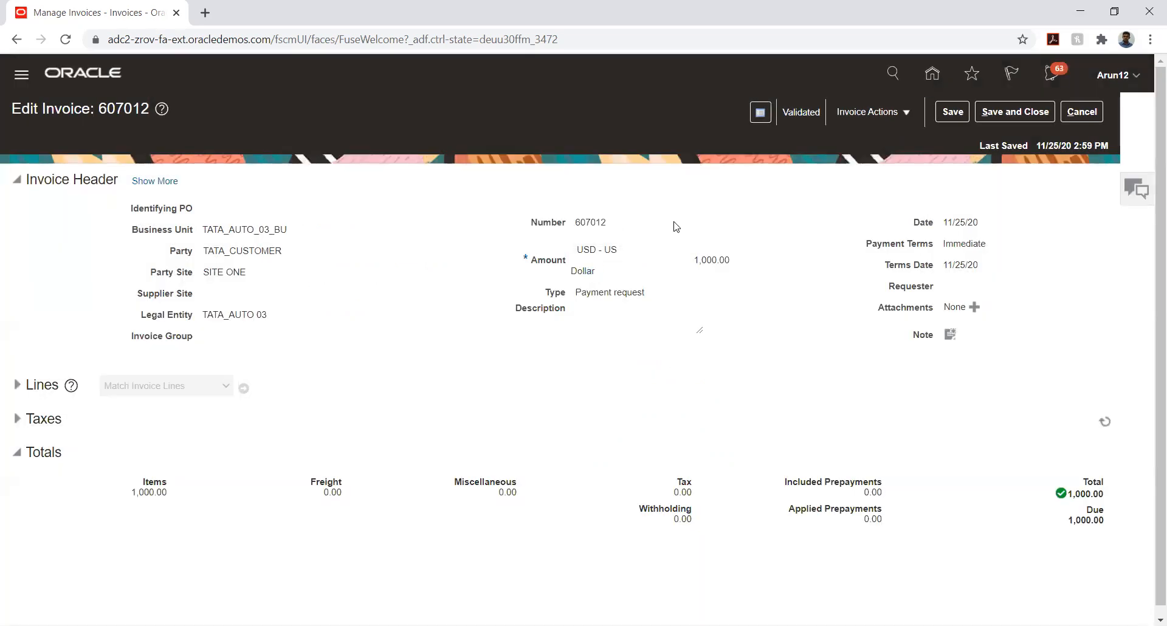
{"action": "left_click", "coordinate": [931, 74]}
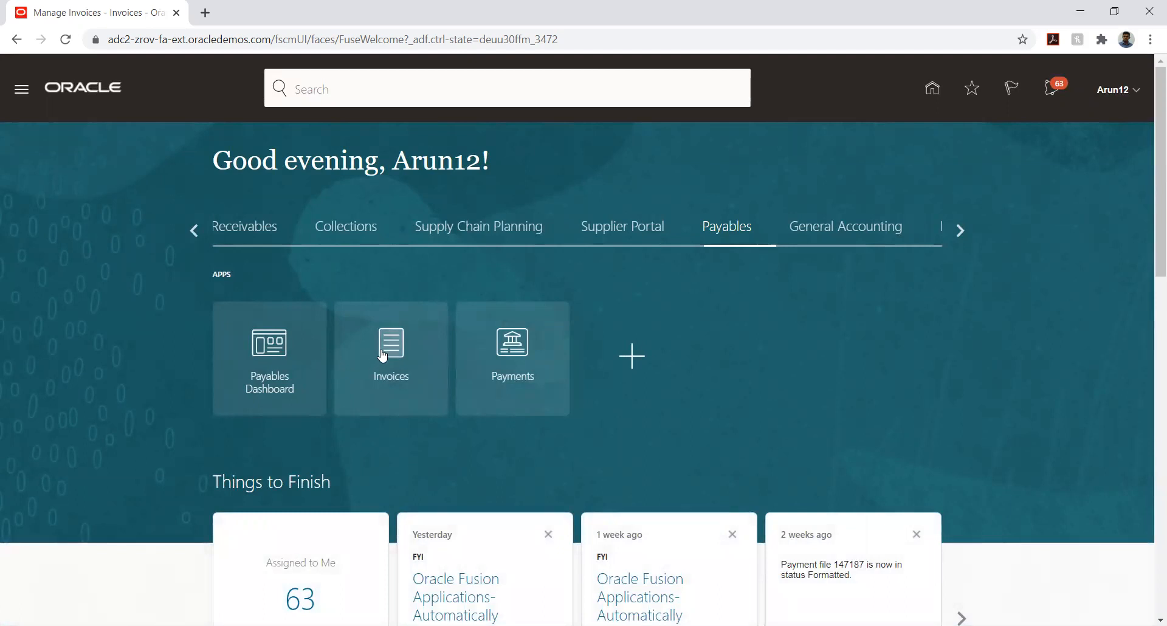
Open Manage Transactions from the Receivables Billing tasks
{"action": "left_click", "coordinate": [247, 237]}
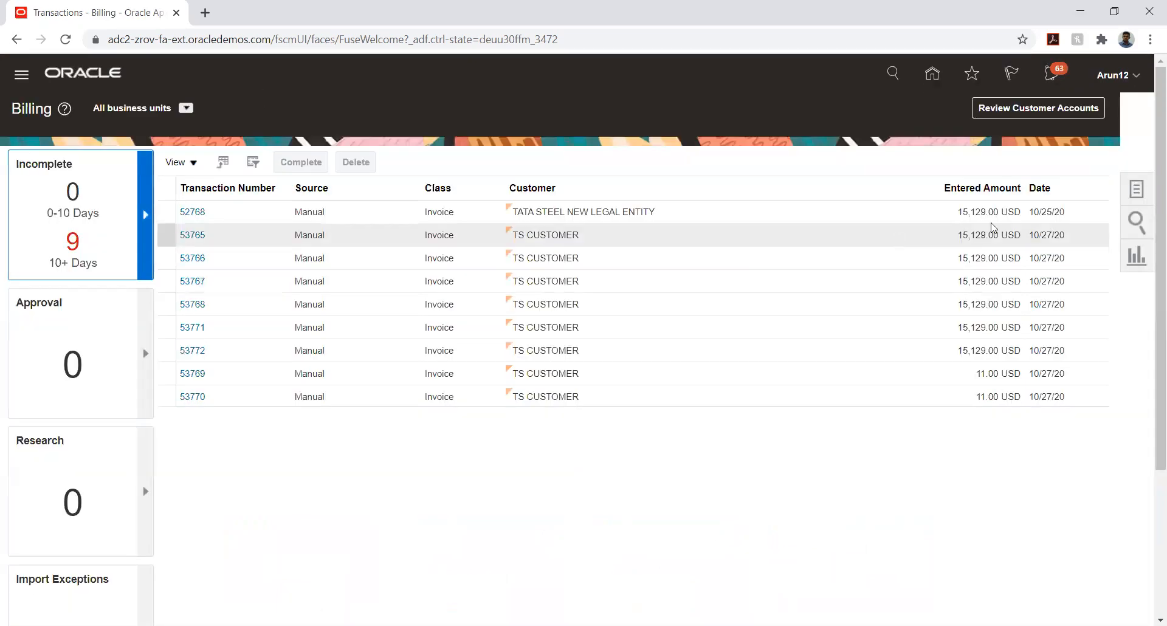
{"action": "left_click", "coordinate": [1134, 190]}
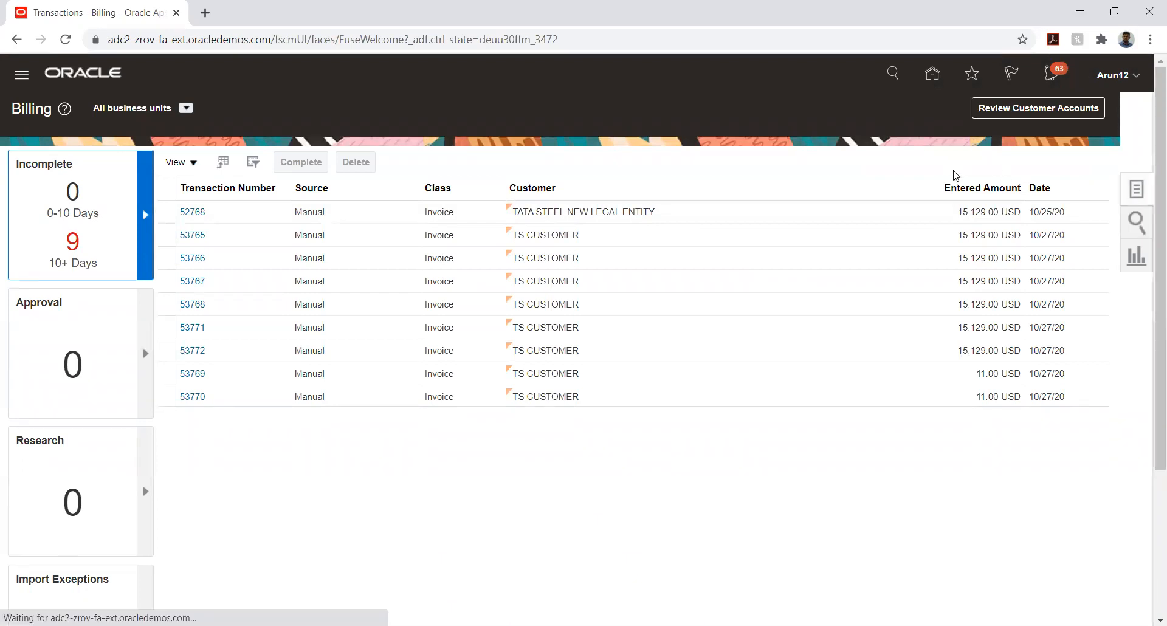
{"action": "left_click", "coordinate": [1040, 159]}
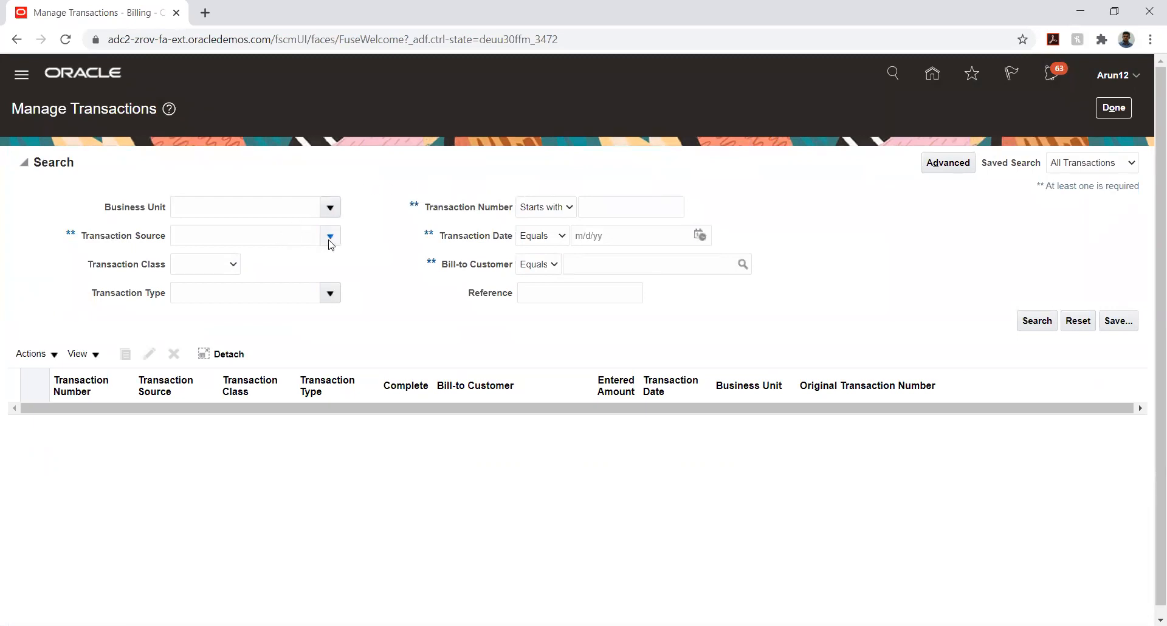
Search for transactions dated 11/25/20 and open invoice 60767
{"action": "left_click", "coordinate": [704, 237]}
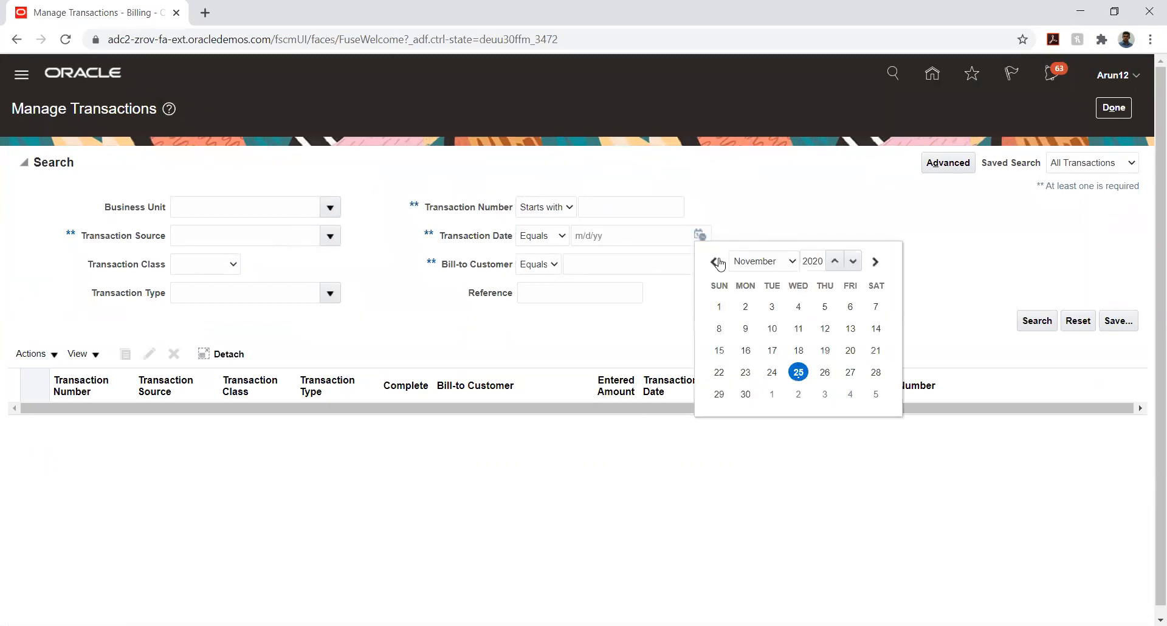
{"action": "left_click", "coordinate": [798, 373]}
{"action": "left_click", "coordinate": [1030, 321]}
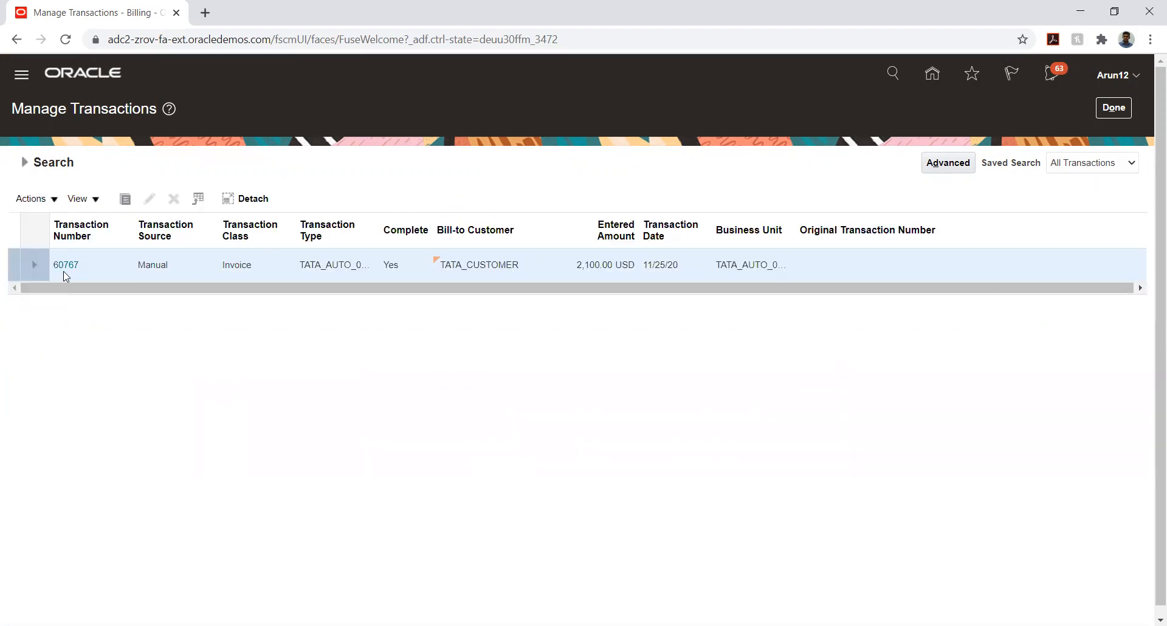
{"action": "left_click", "coordinate": [65, 266]}
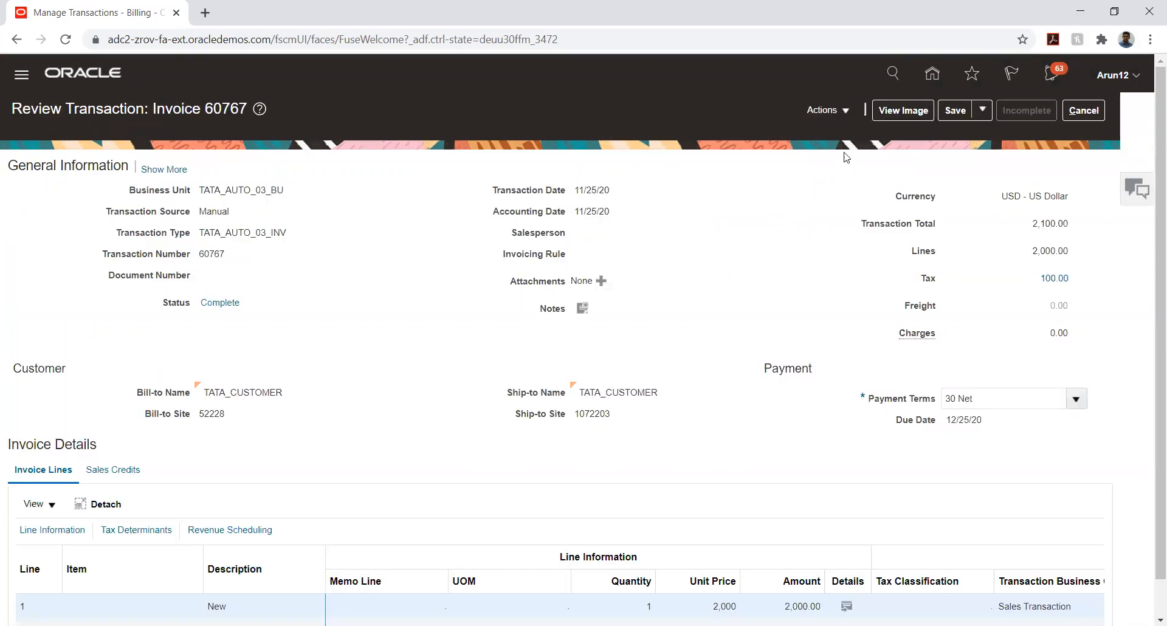
View invoice 60767's balance details, confirming 1,100.00 still owed
{"action": "left_click", "coordinate": [835, 116]}
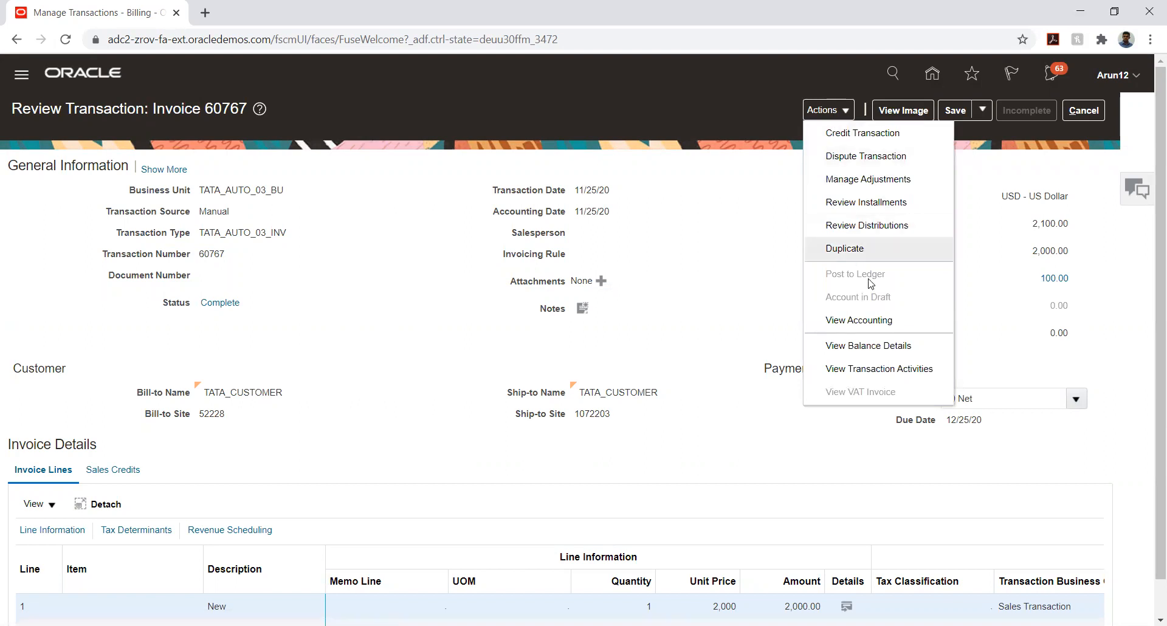
{"action": "left_click", "coordinate": [880, 344]}
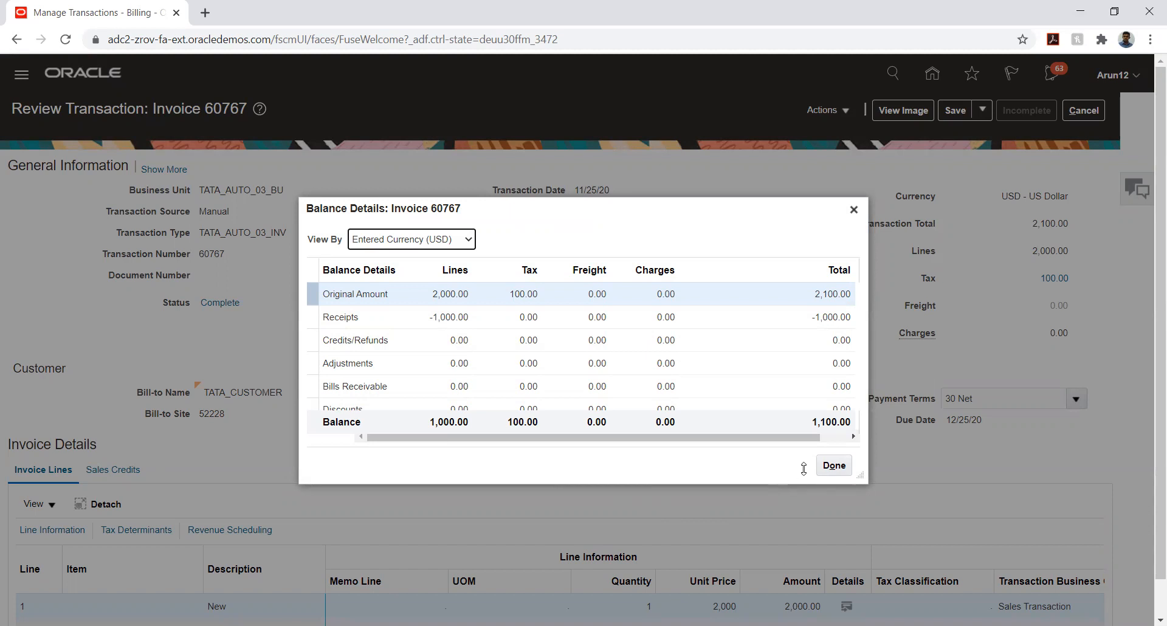
{"action": "left_click", "coordinate": [841, 464]}
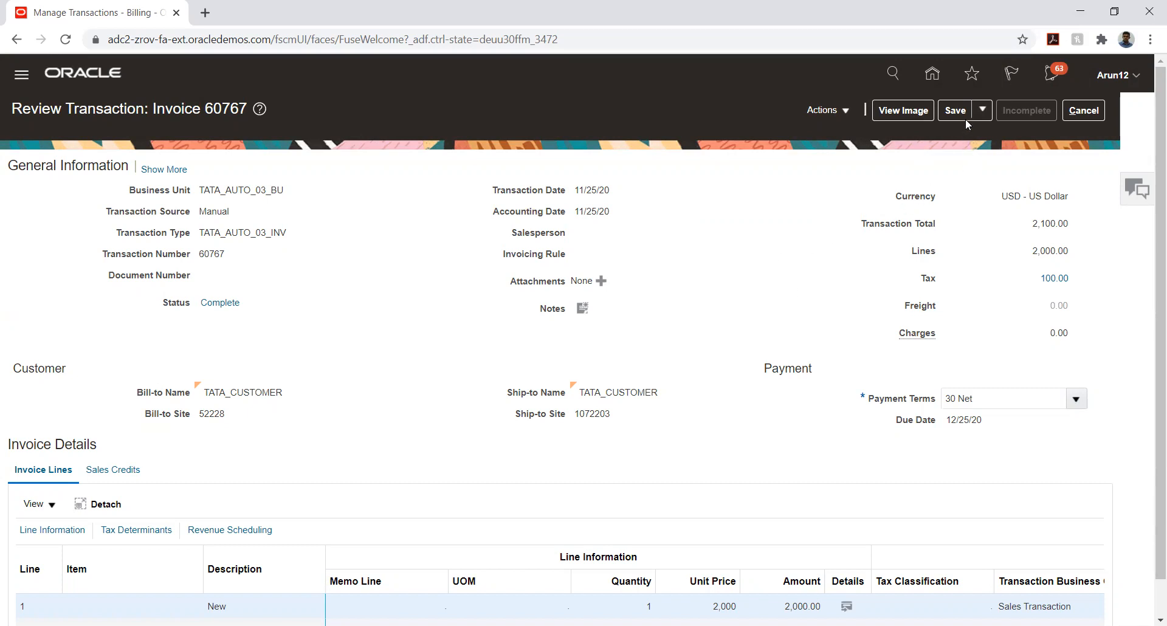
Save and close invoice 60767 and go back to the Billing overview
{"action": "left_click", "coordinate": [980, 111]}
{"action": "left_click", "coordinate": [985, 126]}
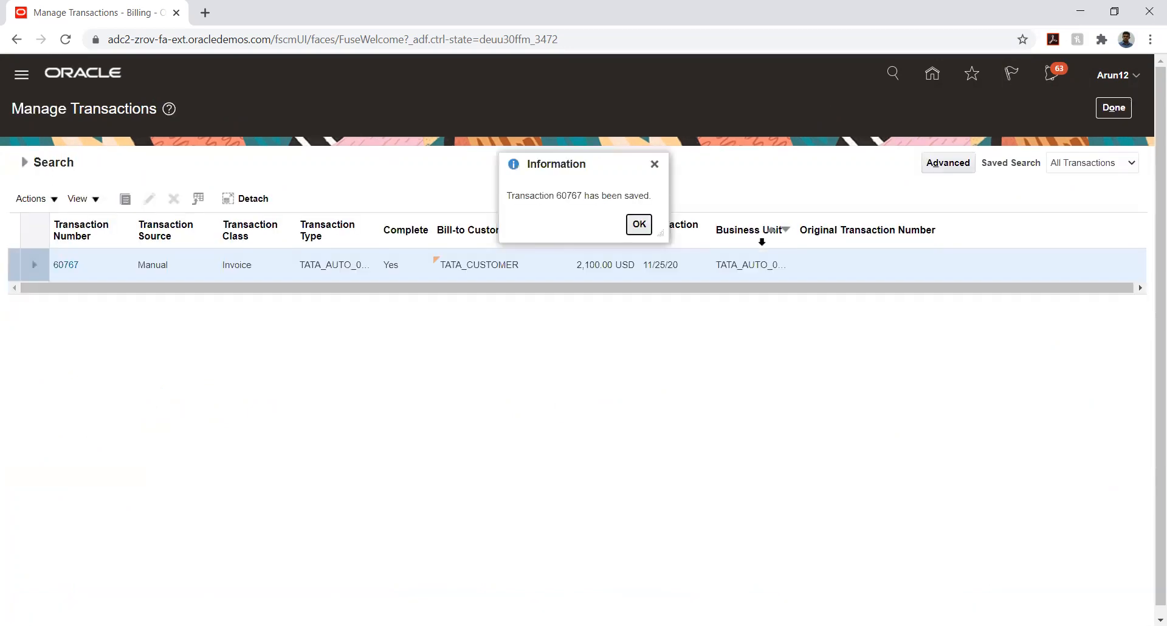
{"action": "left_click", "coordinate": [639, 226]}
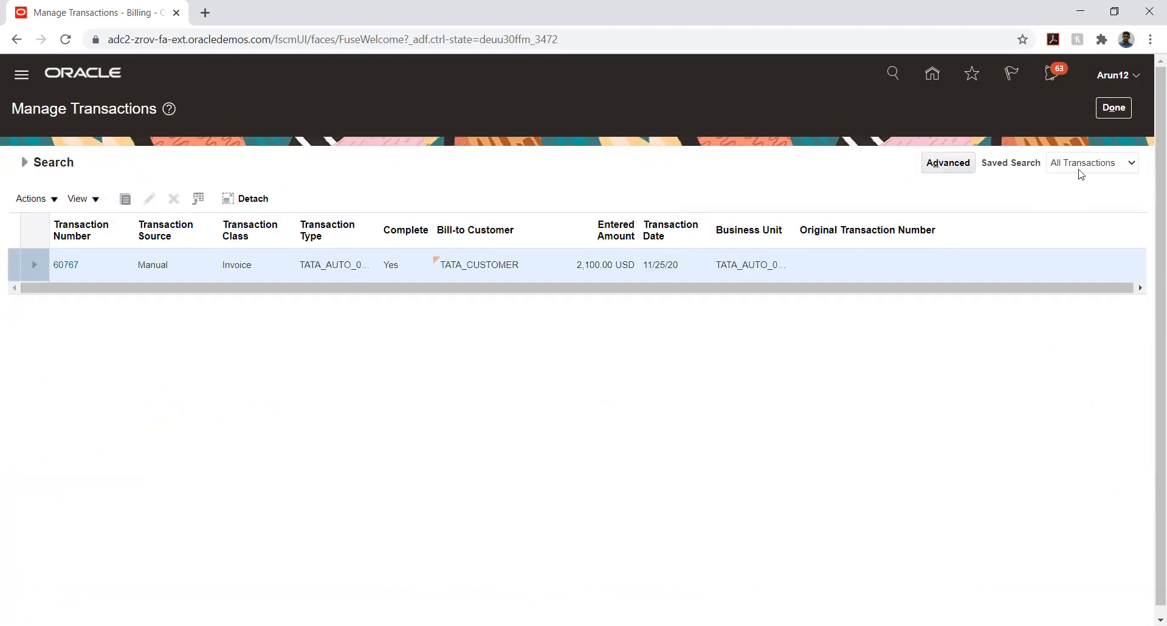
{"action": "left_click", "coordinate": [1101, 115]}
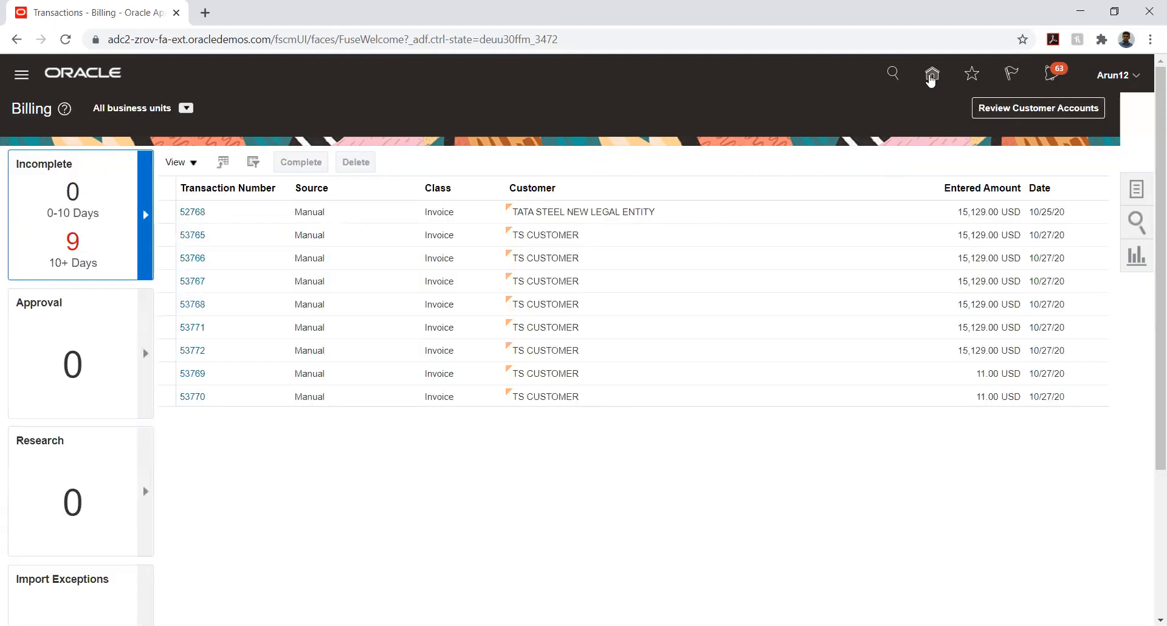
Open Manage Receipts under Receivables Accounts Receivable
{"action": "left_click", "coordinate": [932, 74]}
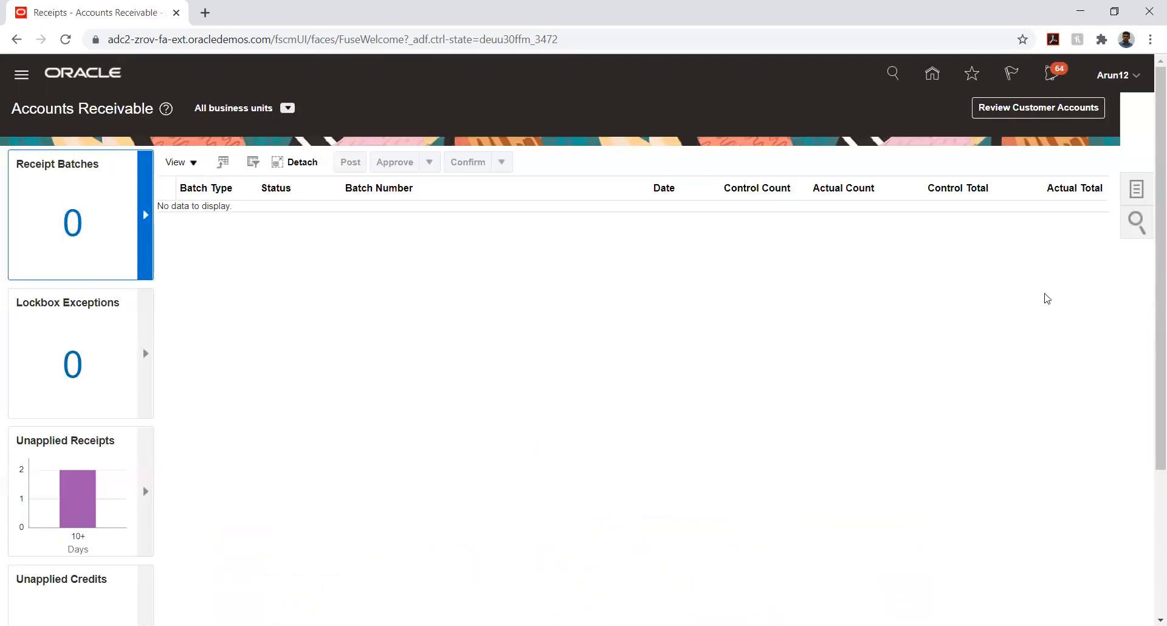
{"action": "left_click", "coordinate": [1136, 189]}
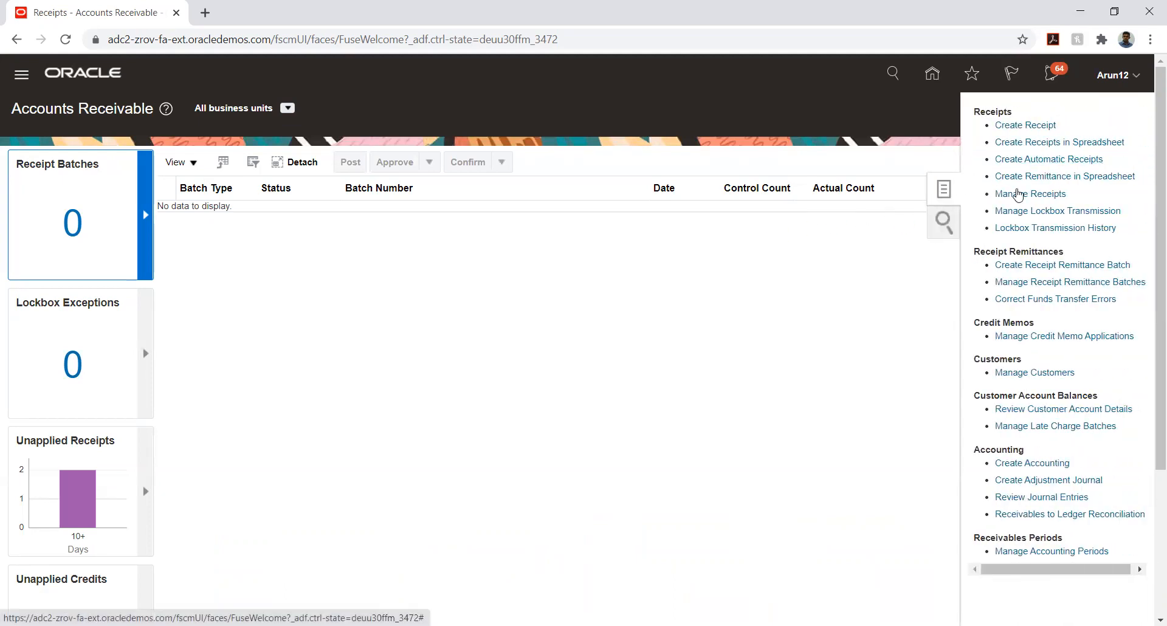
{"action": "left_click", "coordinate": [1012, 193]}
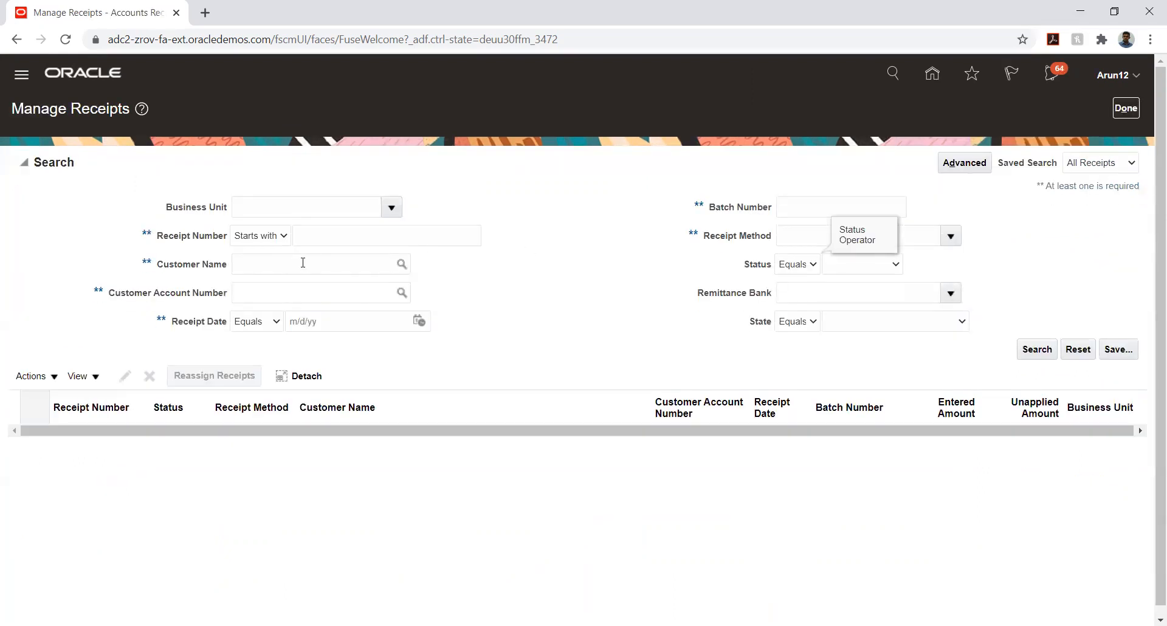
Search for receipt number 12 and open TATA_CUSTOMER's receipt 12
{"action": "left_click", "coordinate": [339, 236]}
{"action": "type", "text": "12"}
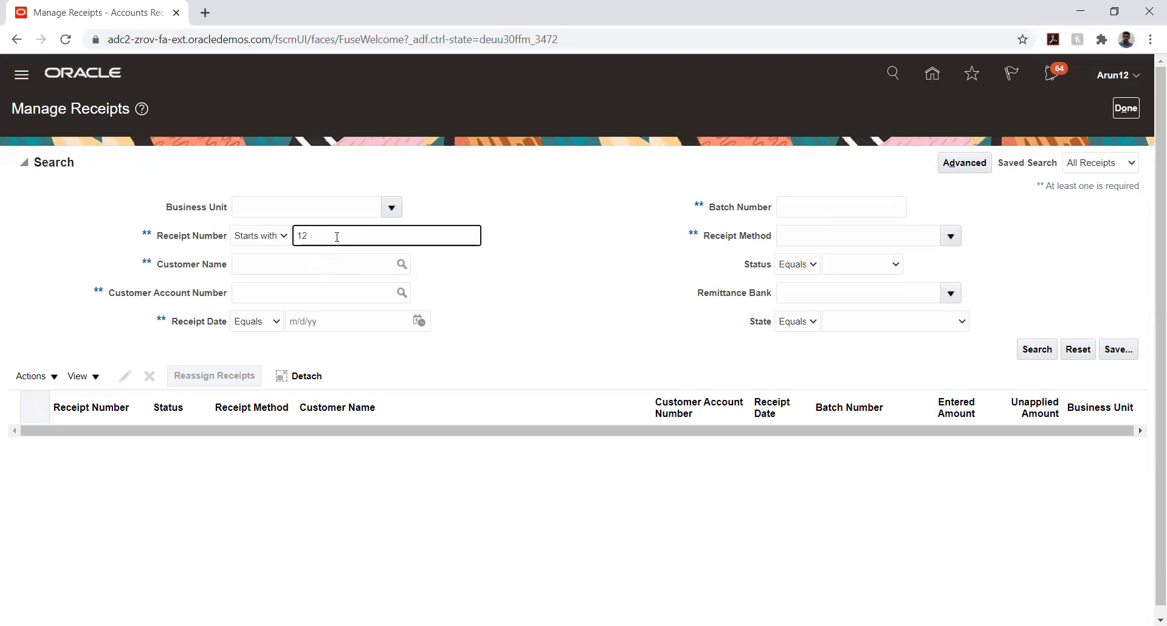
{"action": "key", "text": "Return"}
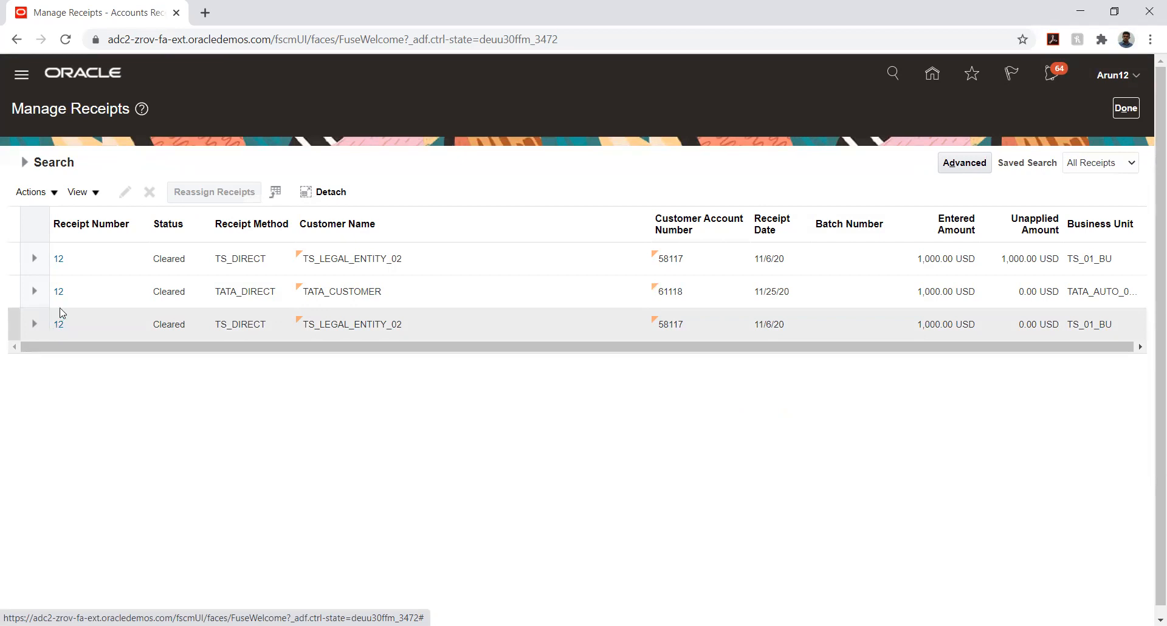
{"action": "left_click", "coordinate": [59, 292]}
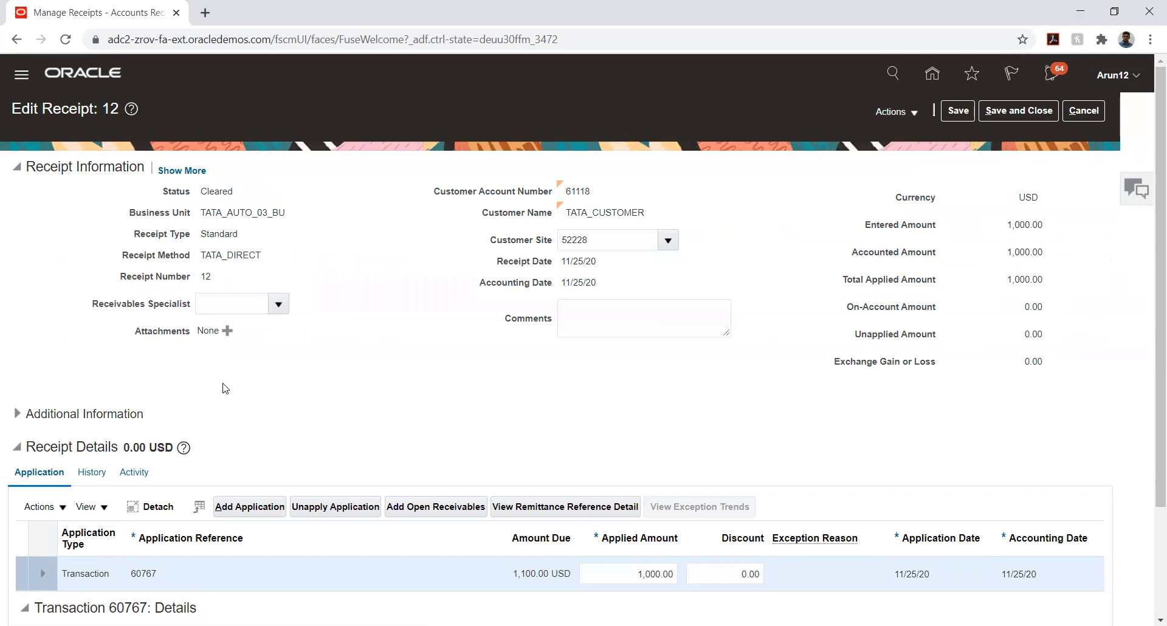
Try a write-off on receipt 12's application to 60767, dismiss the write-off limit error, and return to the page top
{"action": "scroll", "coordinate": [225, 388], "scroll_direction": "down", "scroll_amount": 3}
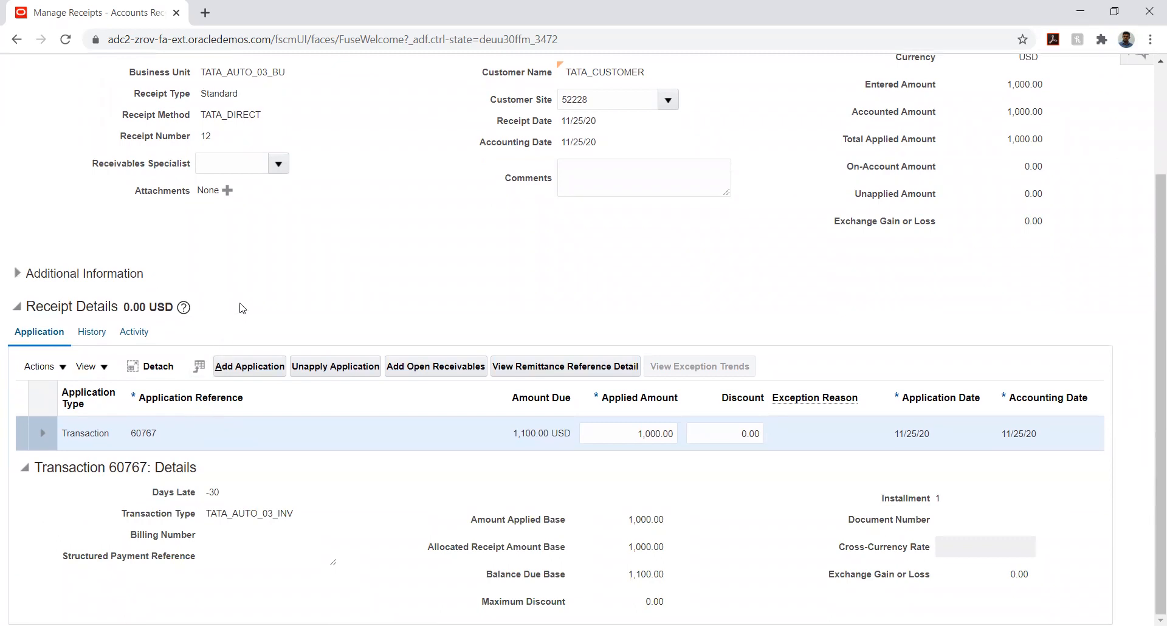
{"action": "scroll", "coordinate": [235, 308], "scroll_direction": "up", "scroll_amount": 2}
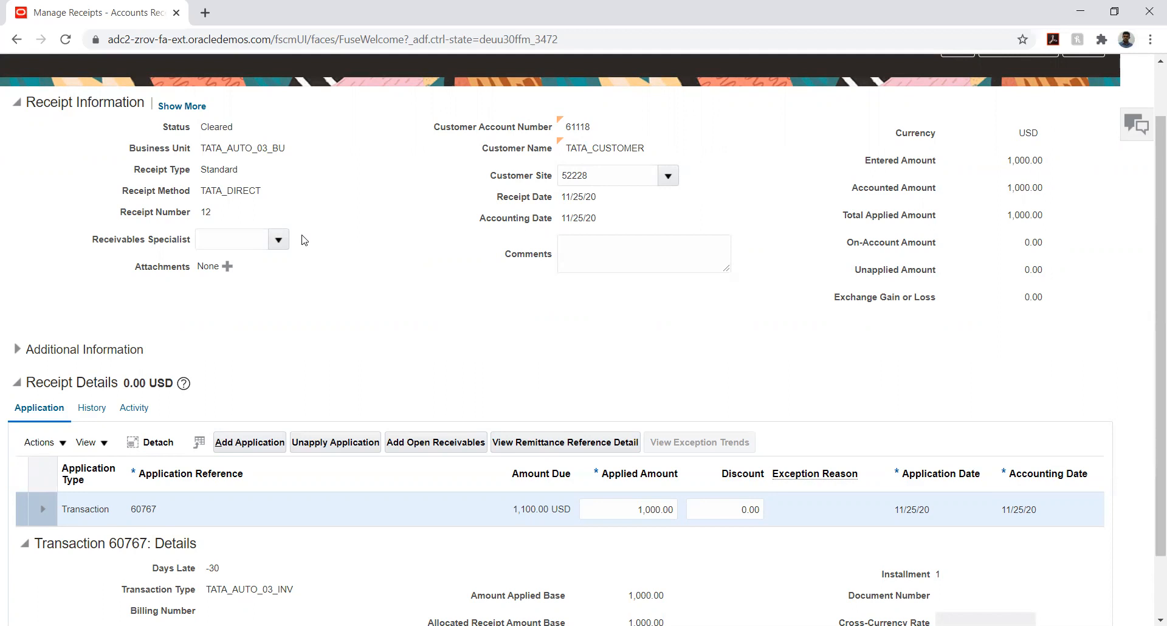
{"action": "scroll", "coordinate": [242, 292], "scroll_direction": "down", "scroll_amount": 1}
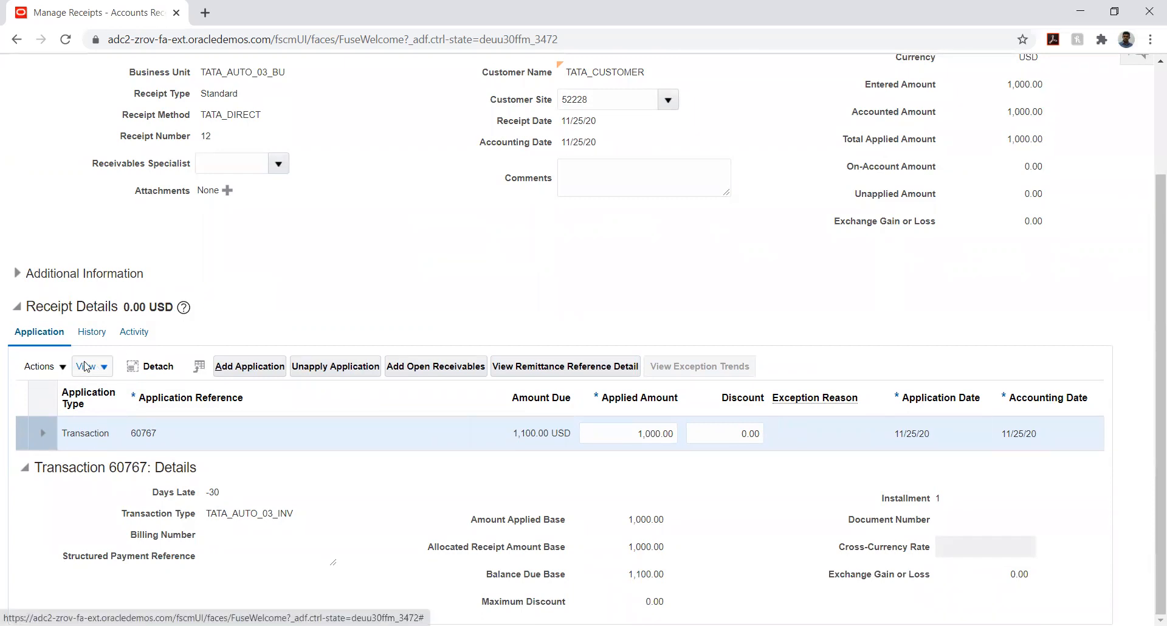
{"action": "left_click", "coordinate": [63, 366]}
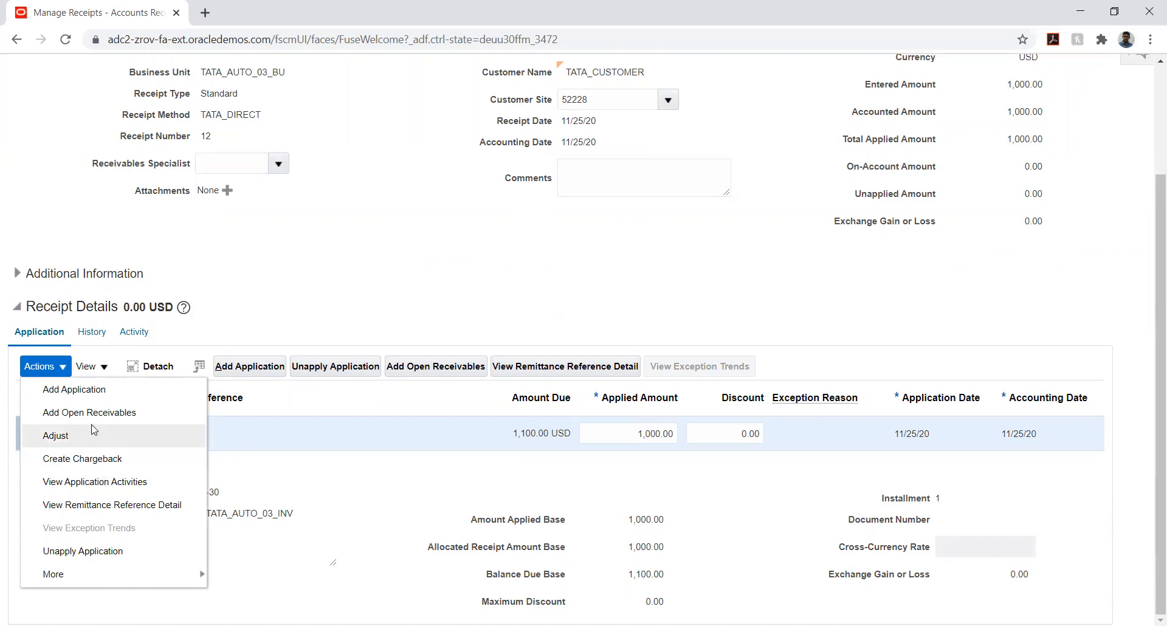
{"action": "mouse_move", "coordinate": [140, 577]}
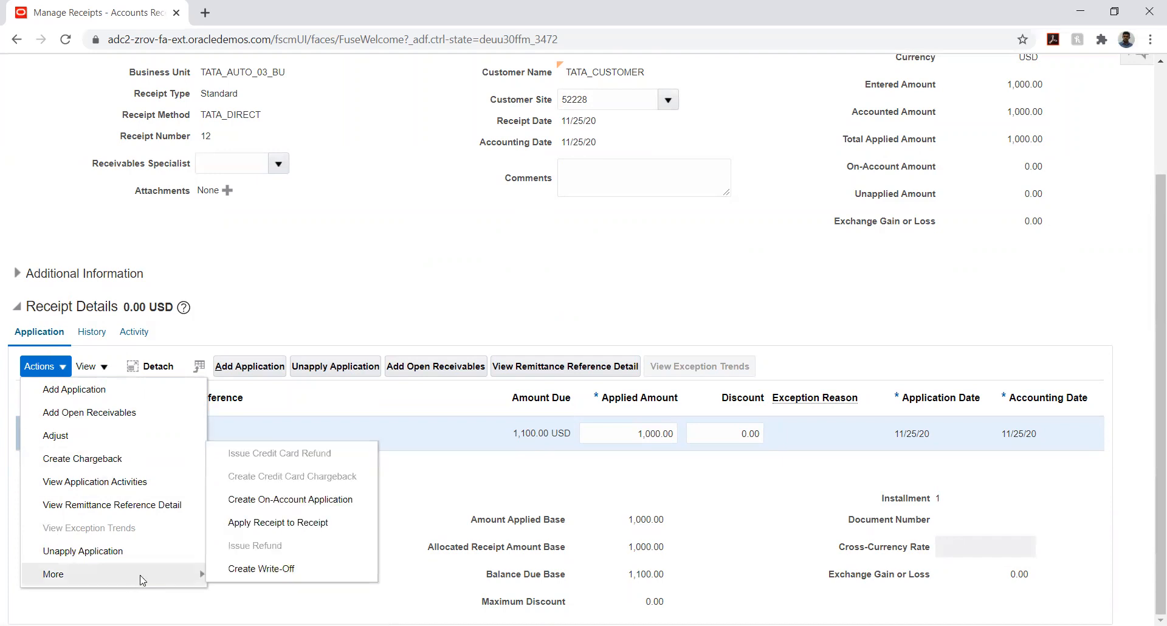
{"action": "left_click", "coordinate": [246, 572]}
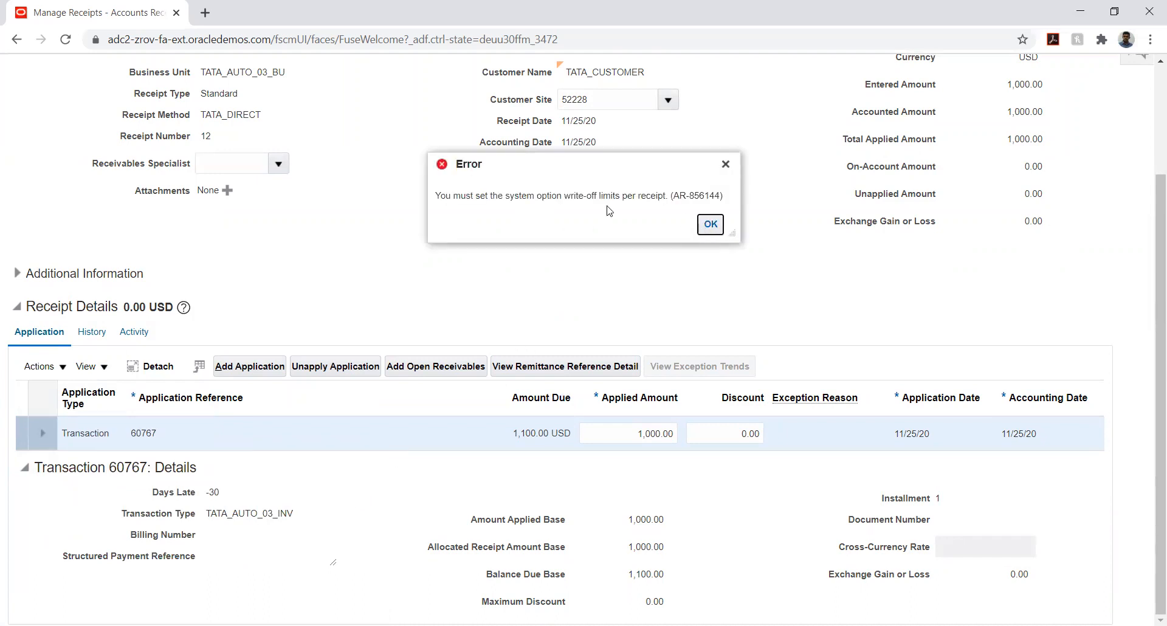
{"action": "left_click", "coordinate": [706, 226]}
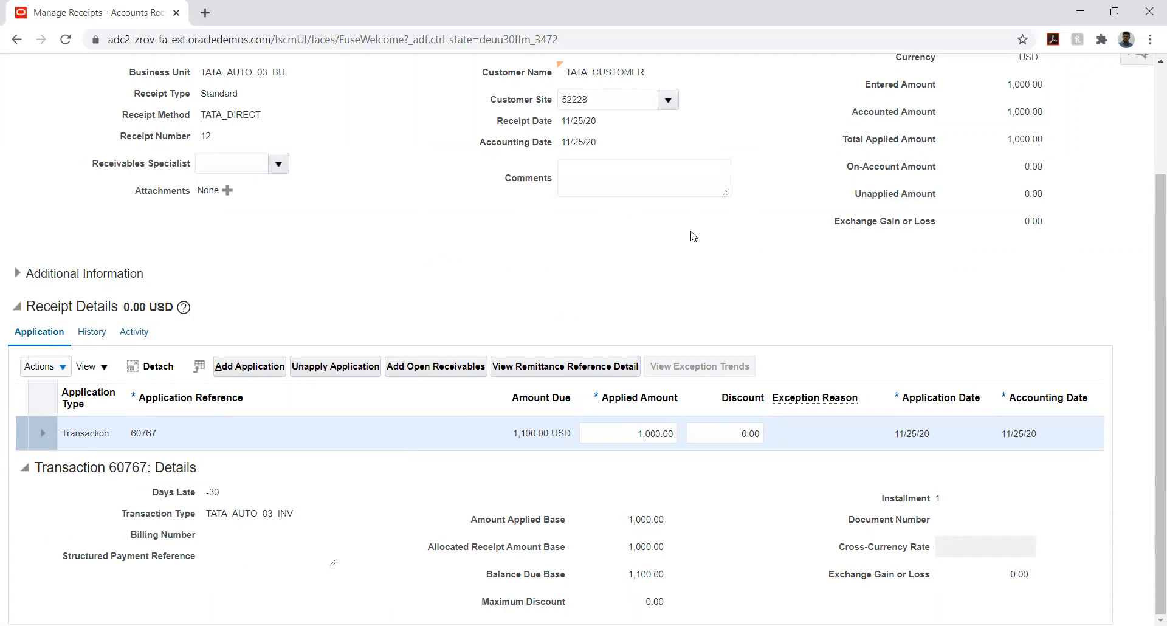
{"action": "left_click_drag", "start_coordinate": [1150, 230], "coordinate": [1150, 126]}
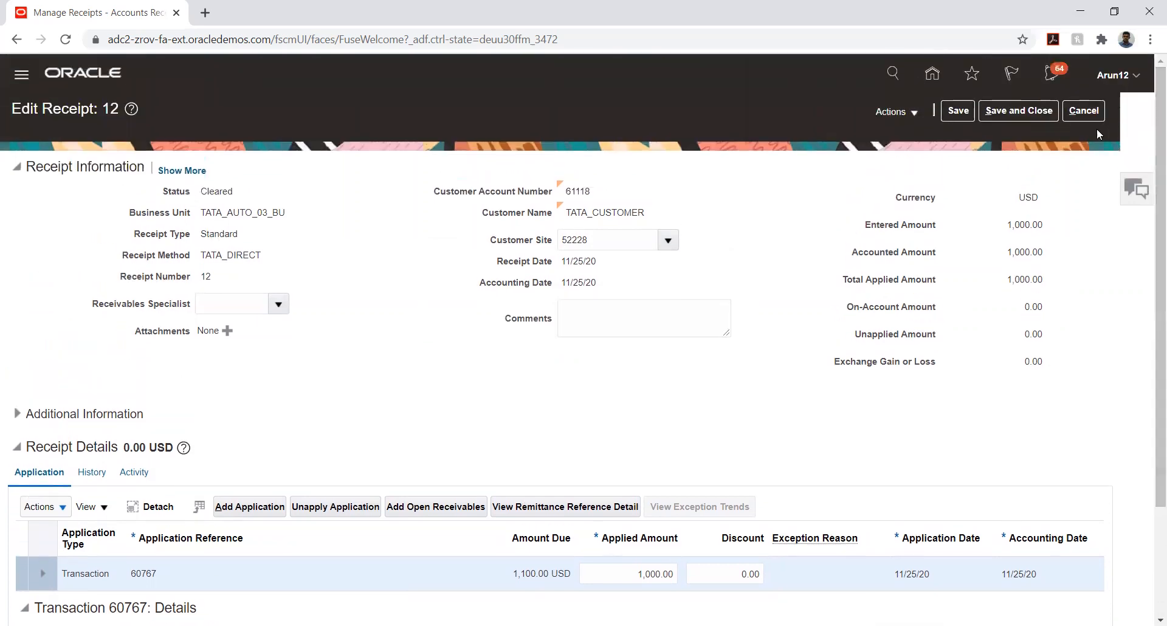
Save and close receipt 12, then open the Security Console Roles page past its import warning
{"action": "left_click", "coordinate": [1019, 110]}
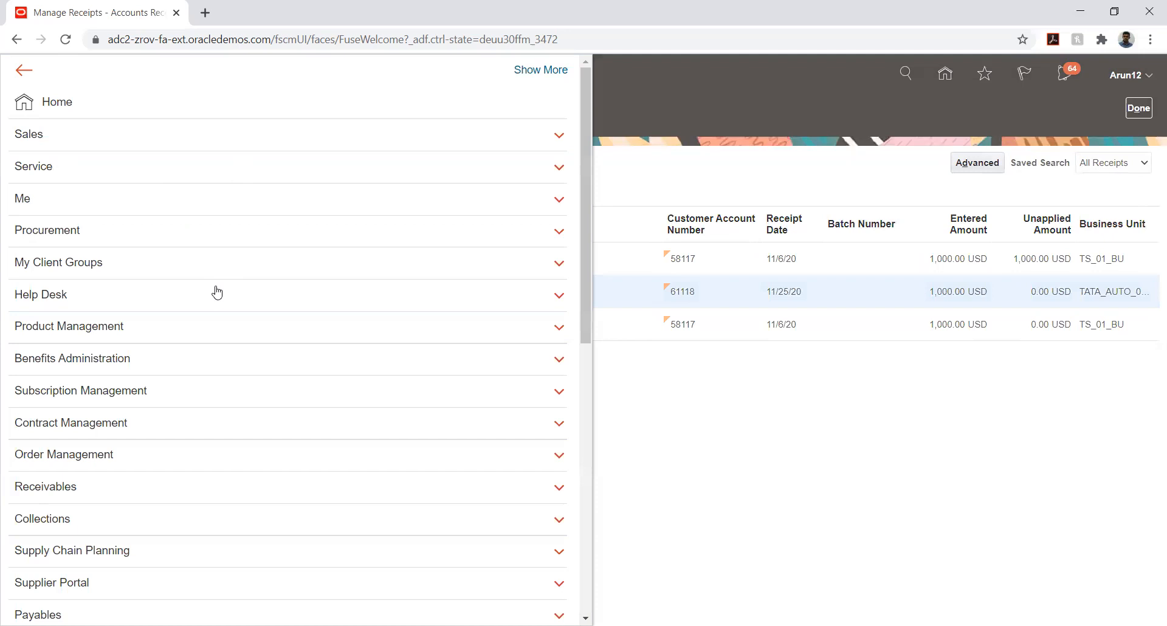
{"action": "scroll", "coordinate": [216, 290], "scroll_direction": "down", "scroll_amount": 10}
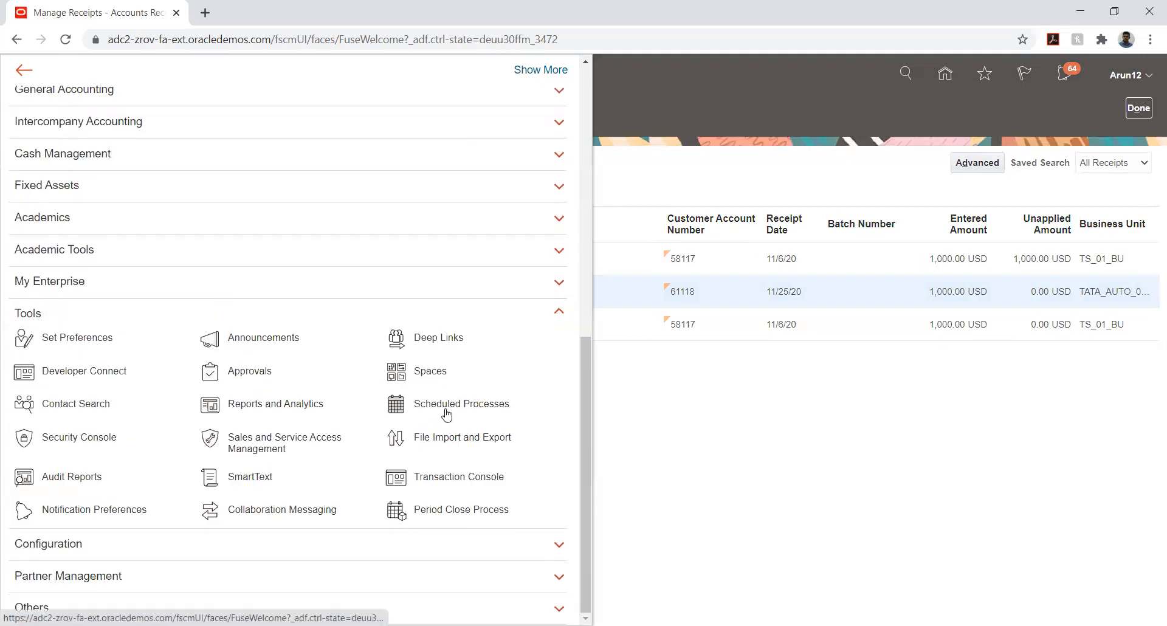
{"action": "left_click", "coordinate": [86, 440]}
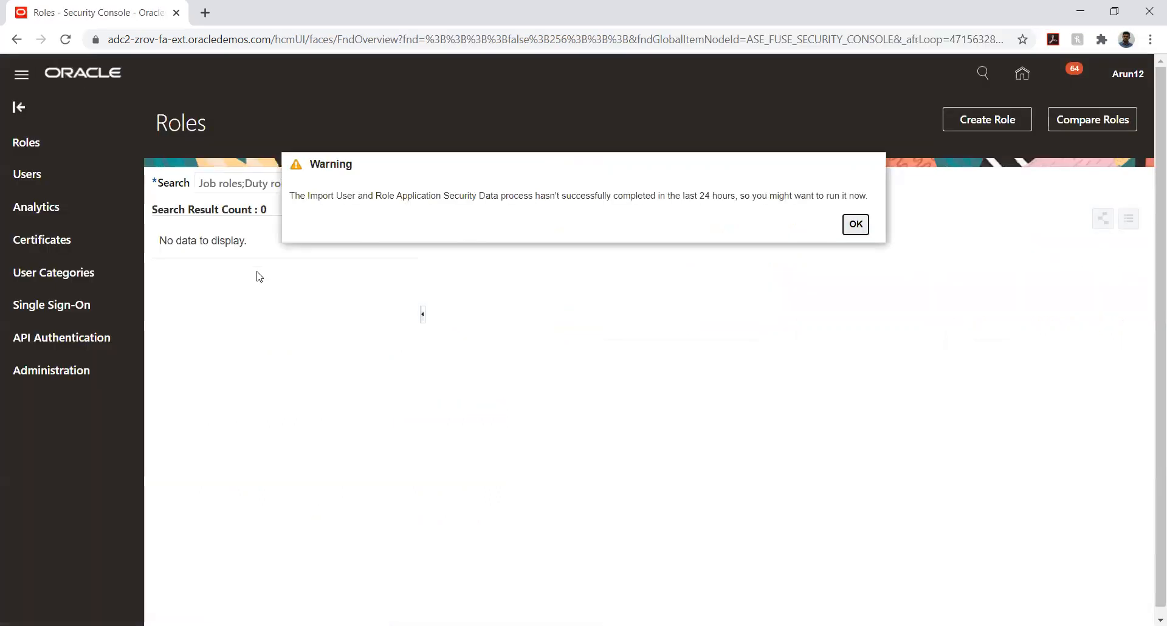
{"action": "left_click", "coordinate": [856, 224]}
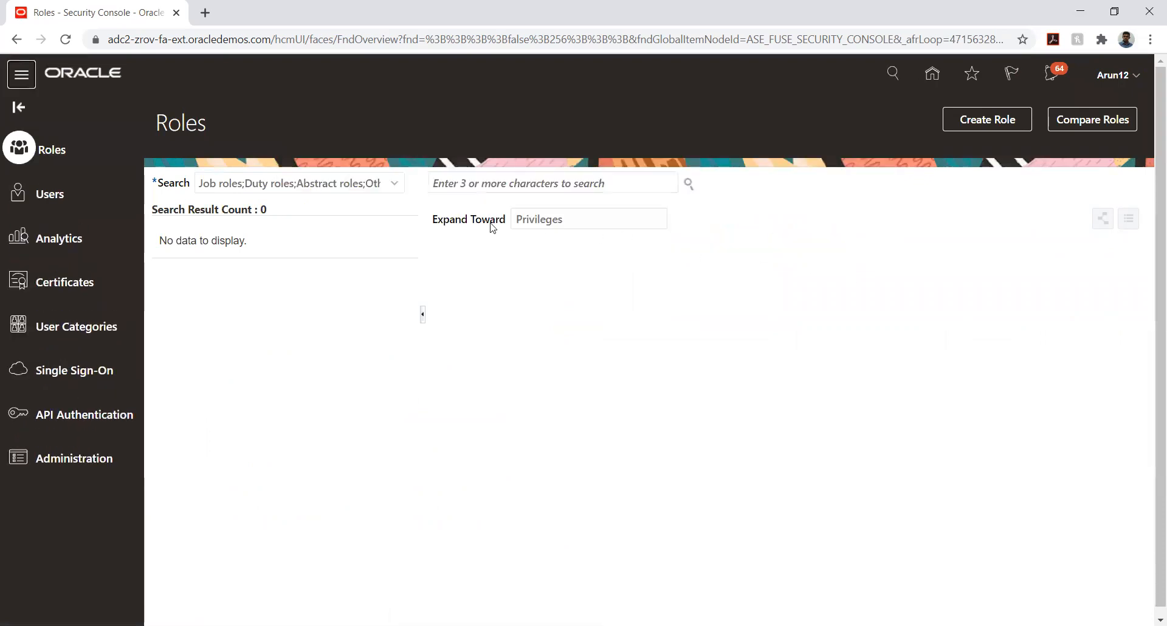
{"action": "left_click", "coordinate": [477, 187]}
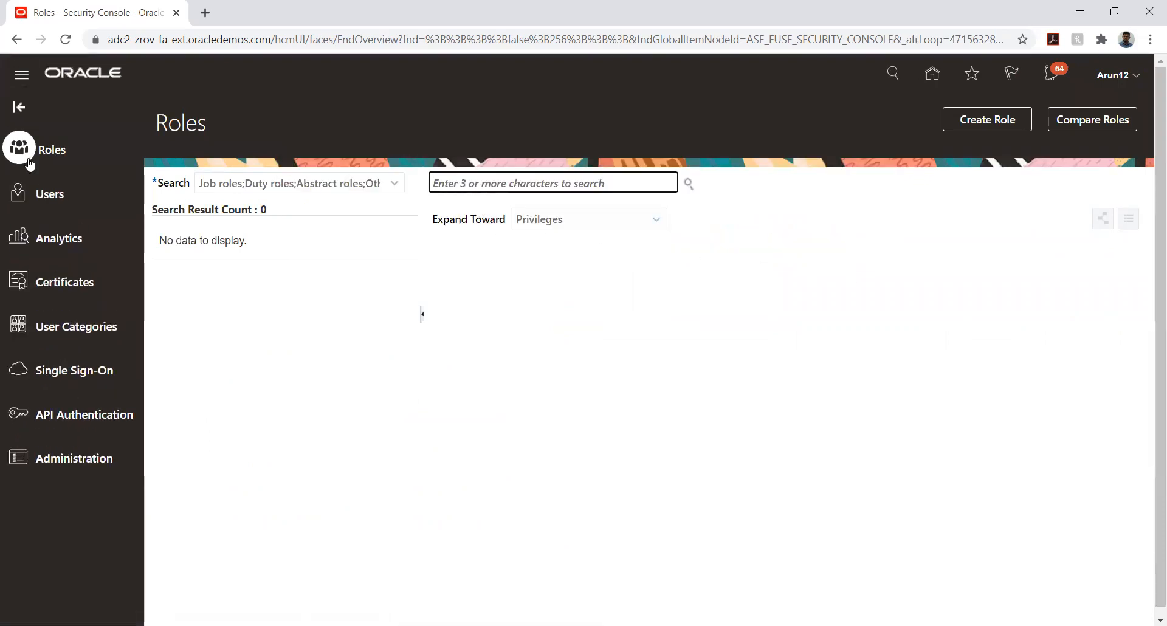
Search user accounts for 'Train' and open the first match's account details
{"action": "left_click", "coordinate": [49, 194]}
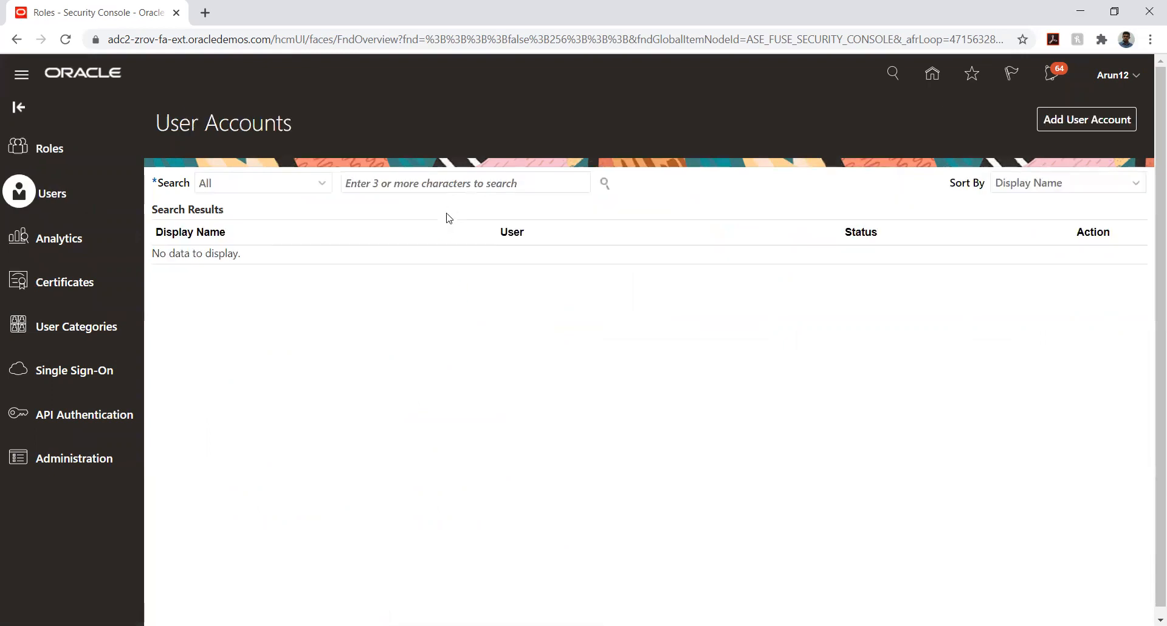
{"action": "left_click", "coordinate": [425, 182]}
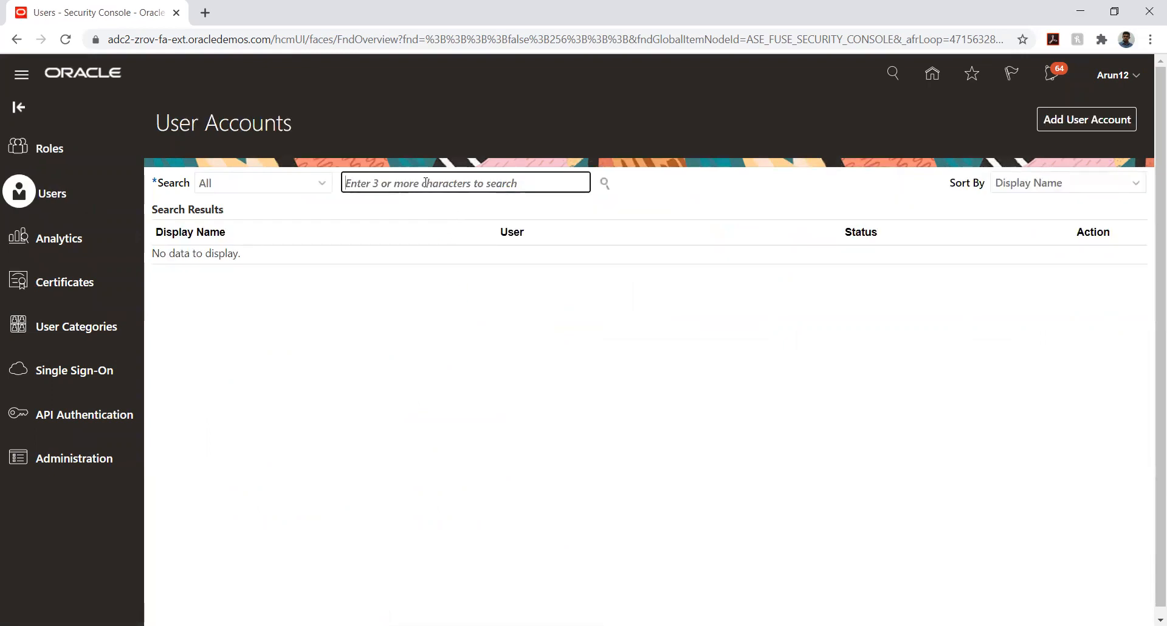
{"action": "type", "text": "Train"}
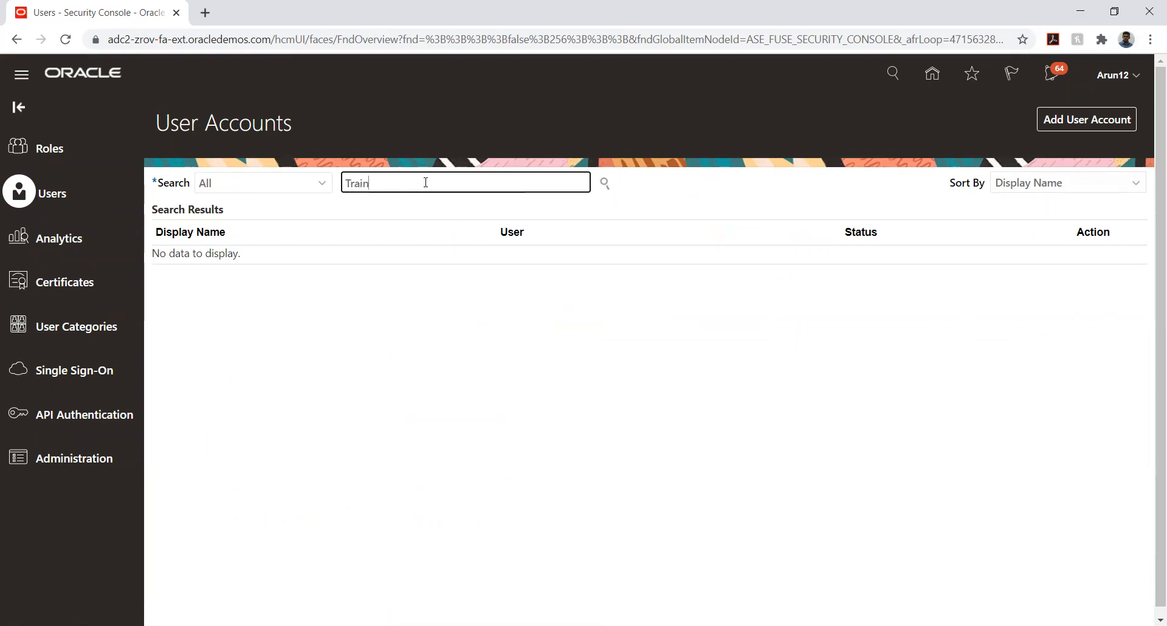
{"action": "key", "text": "Return"}
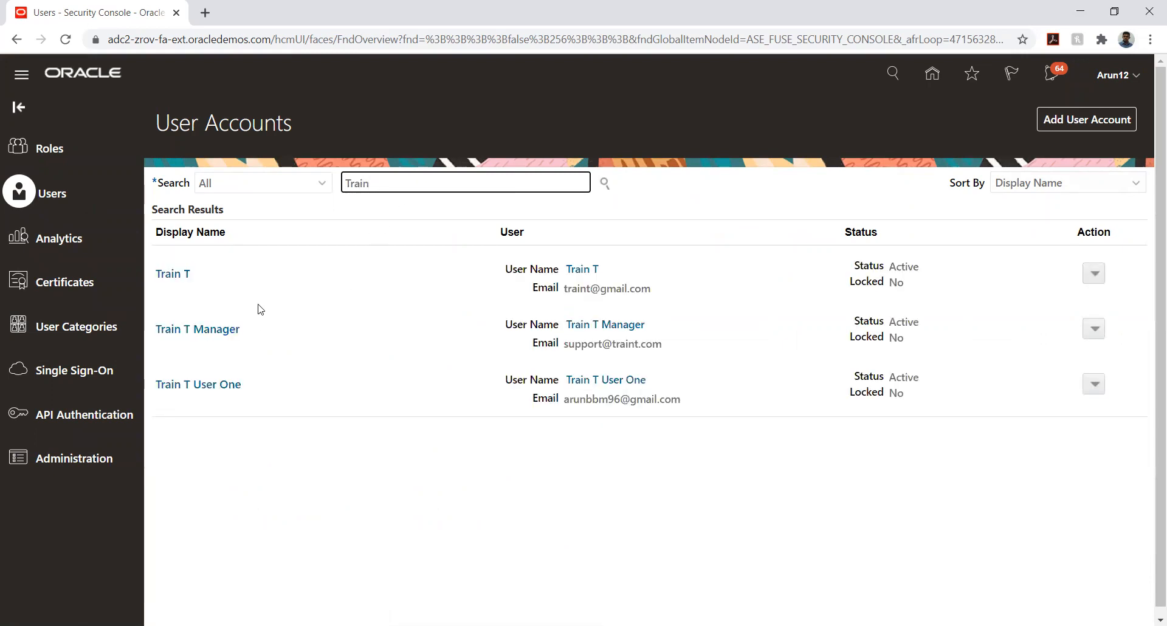
{"action": "left_click", "coordinate": [165, 277]}
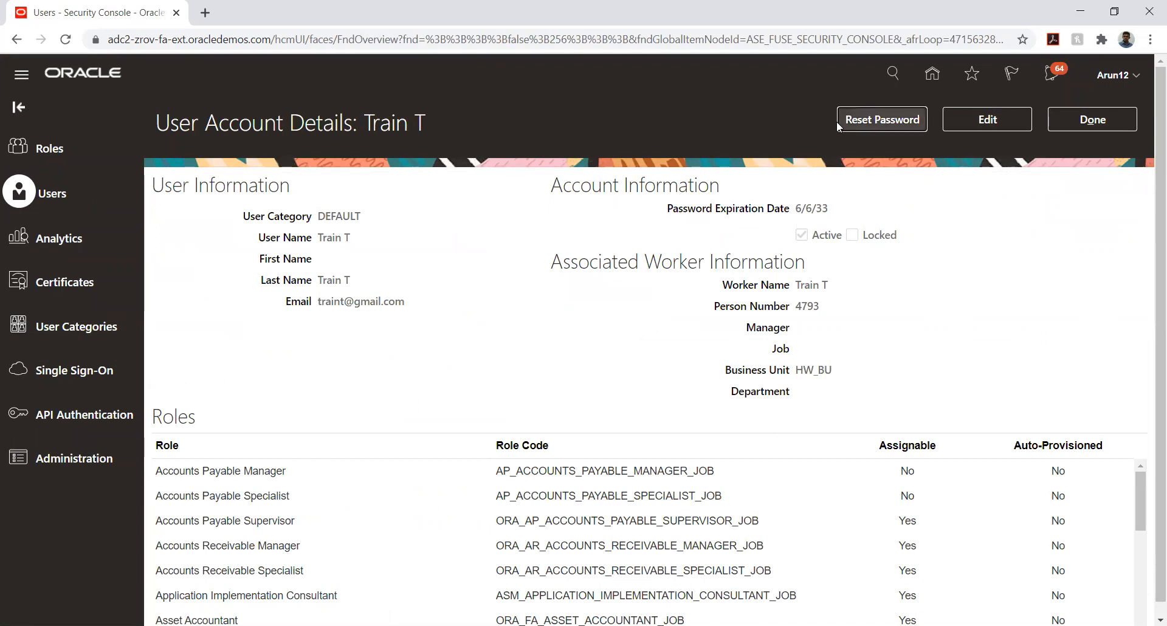
Manually reset this user's password, entering and confirming the new value, then return to the Train results
{"action": "left_click", "coordinate": [855, 122]}
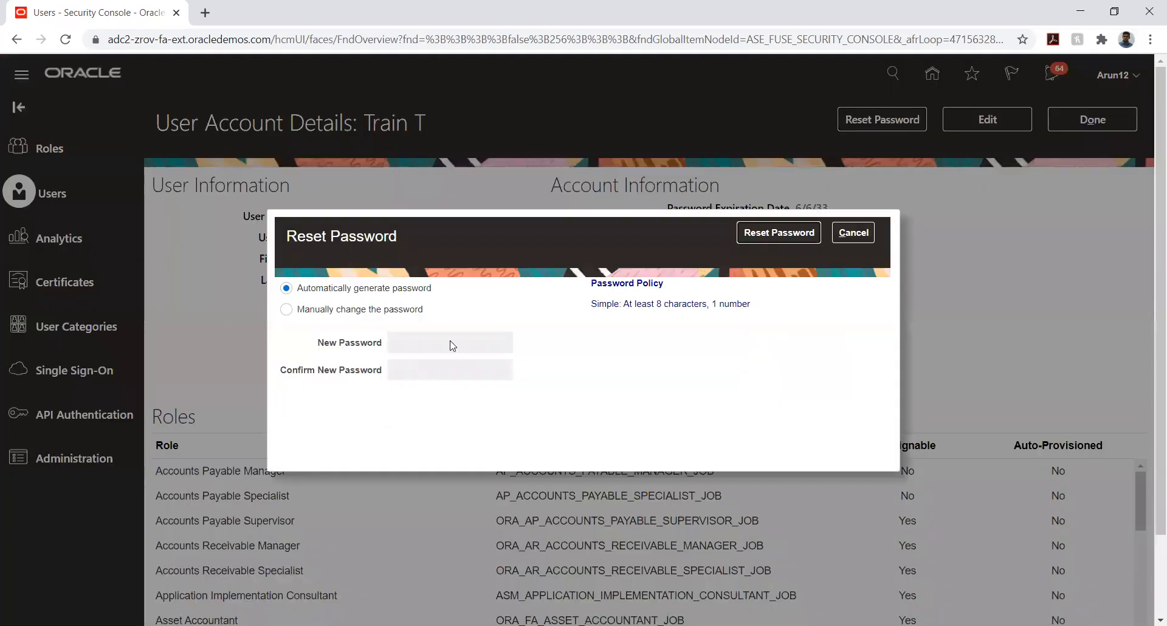
{"action": "left_click", "coordinate": [358, 309]}
{"action": "left_click", "coordinate": [411, 346]}
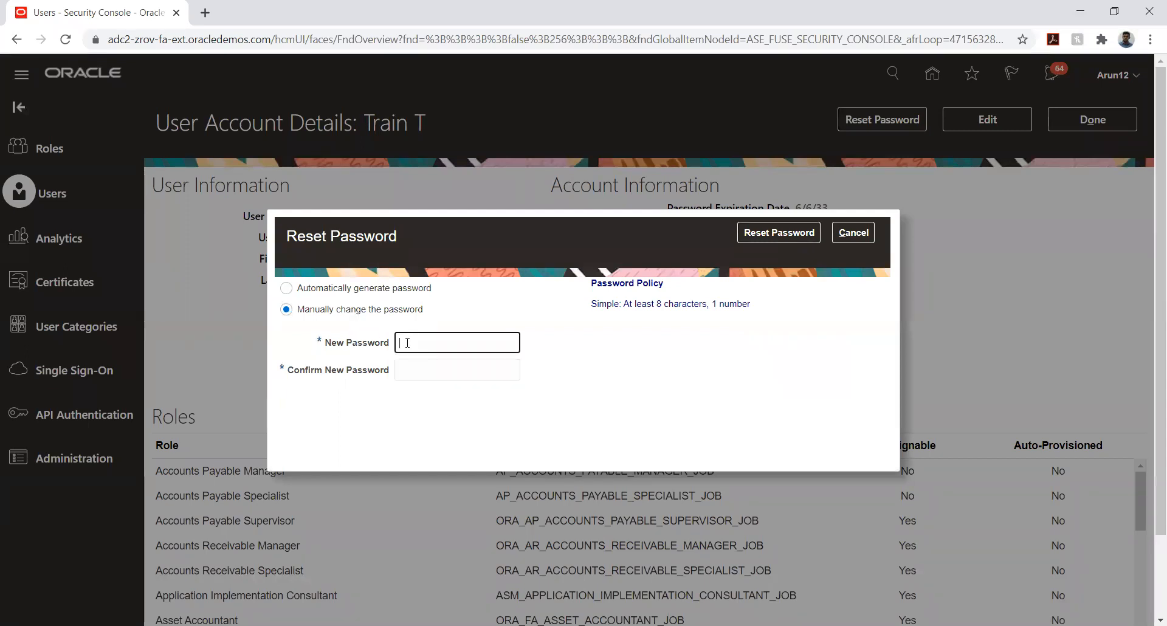
{"action": "type", "text": "Welcom"}
{"action": "key", "text": "Tab"}
{"action": "type", "text": "Welco"}
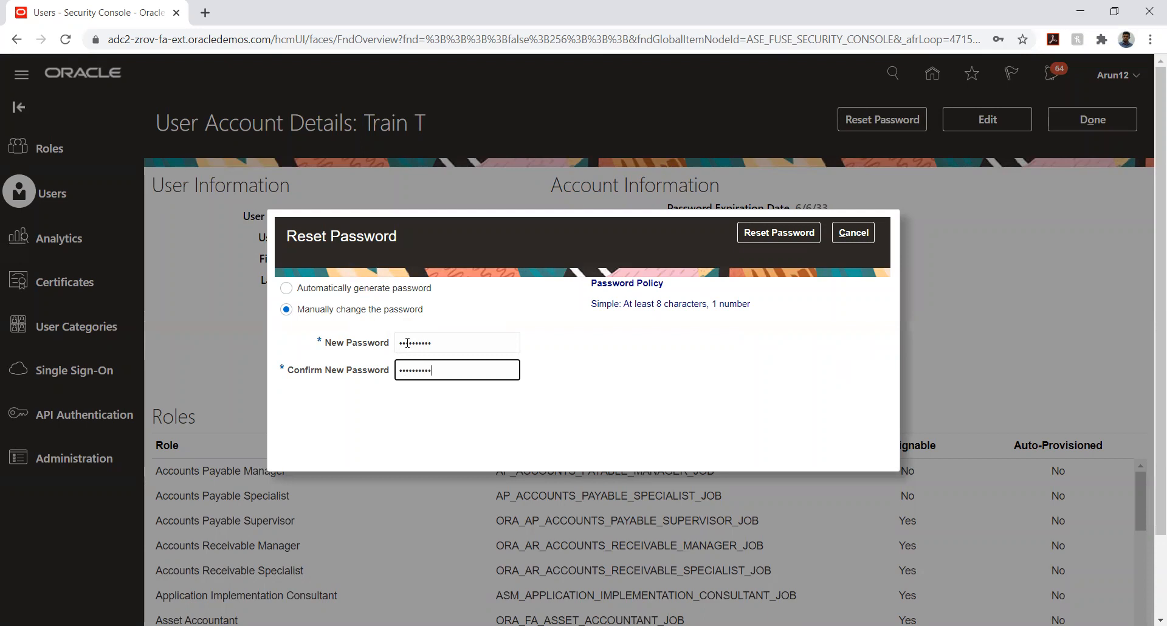
{"action": "left_click", "coordinate": [778, 232]}
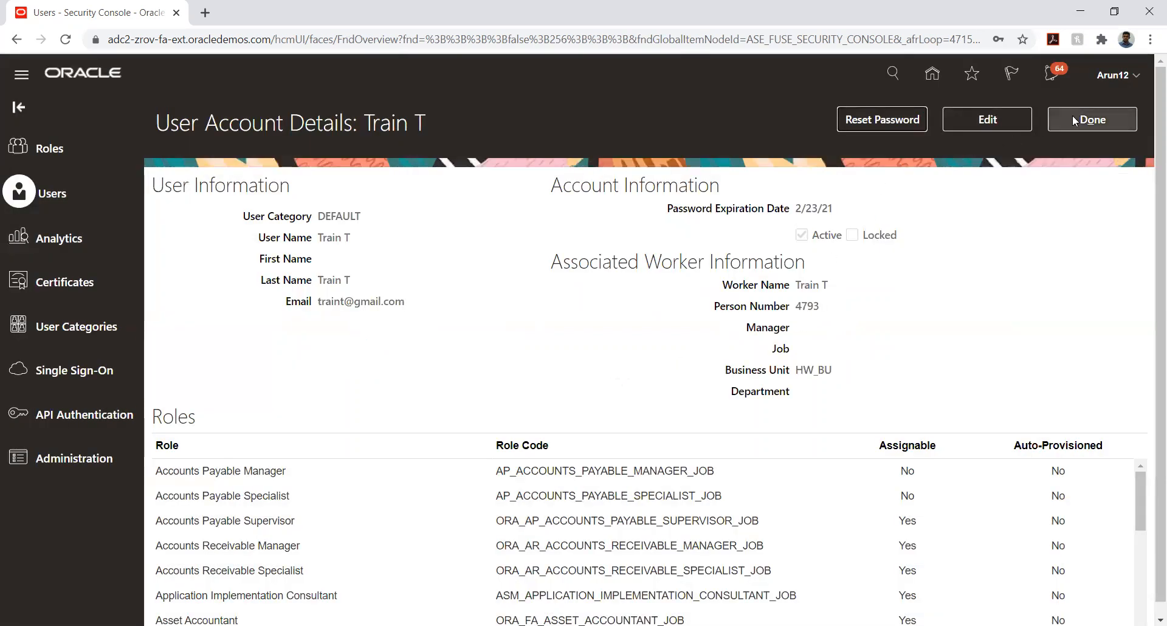
{"action": "left_click", "coordinate": [1074, 121]}
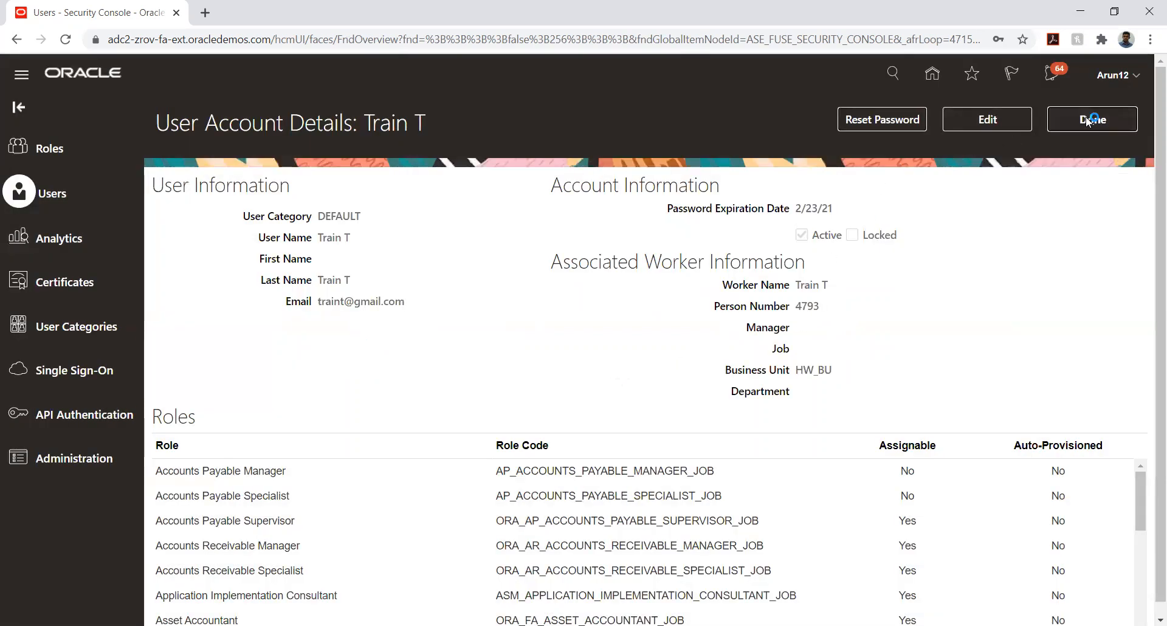
Sign out of Oracle Fusion and confirm
{"action": "left_click", "coordinate": [1137, 75]}
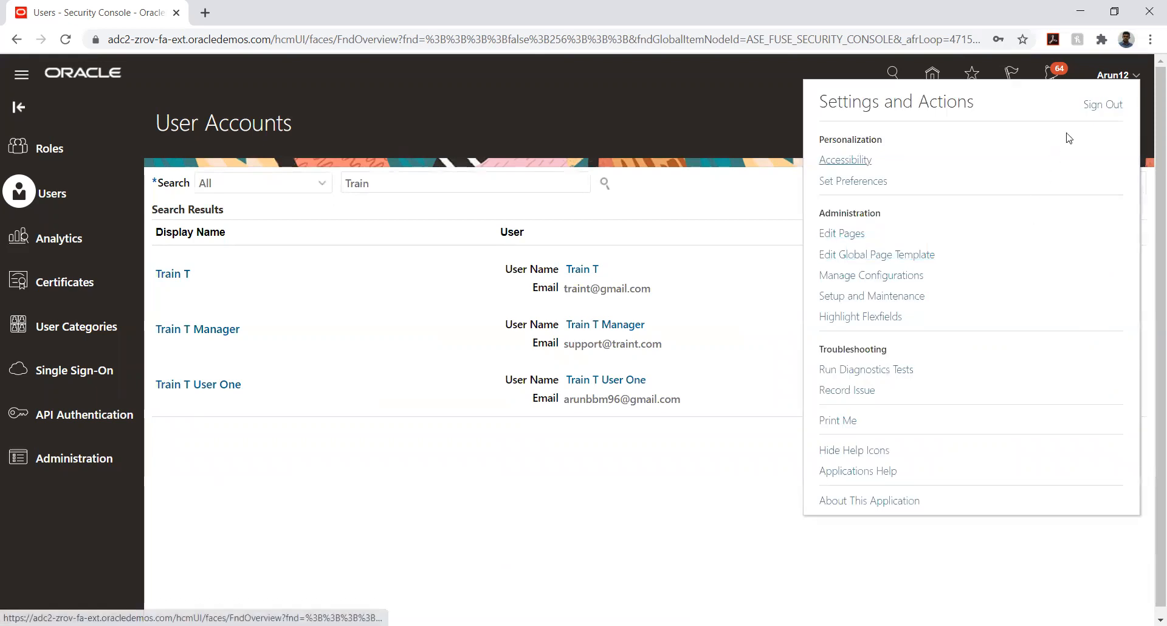
{"action": "left_click", "coordinate": [1094, 109]}
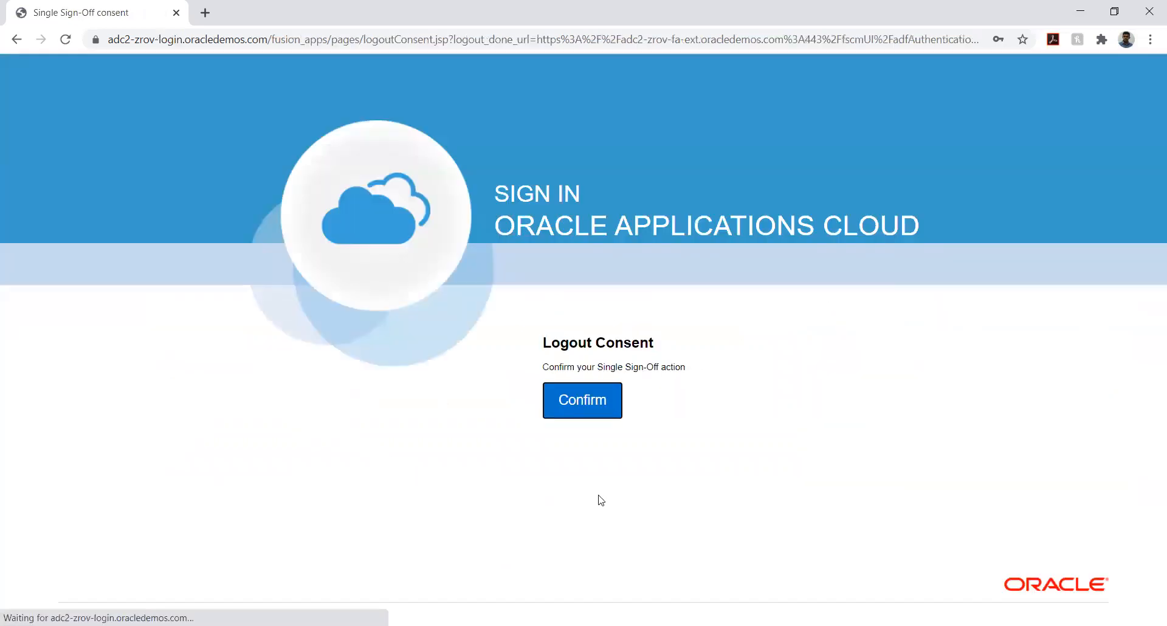
{"action": "left_click", "coordinate": [571, 402]}
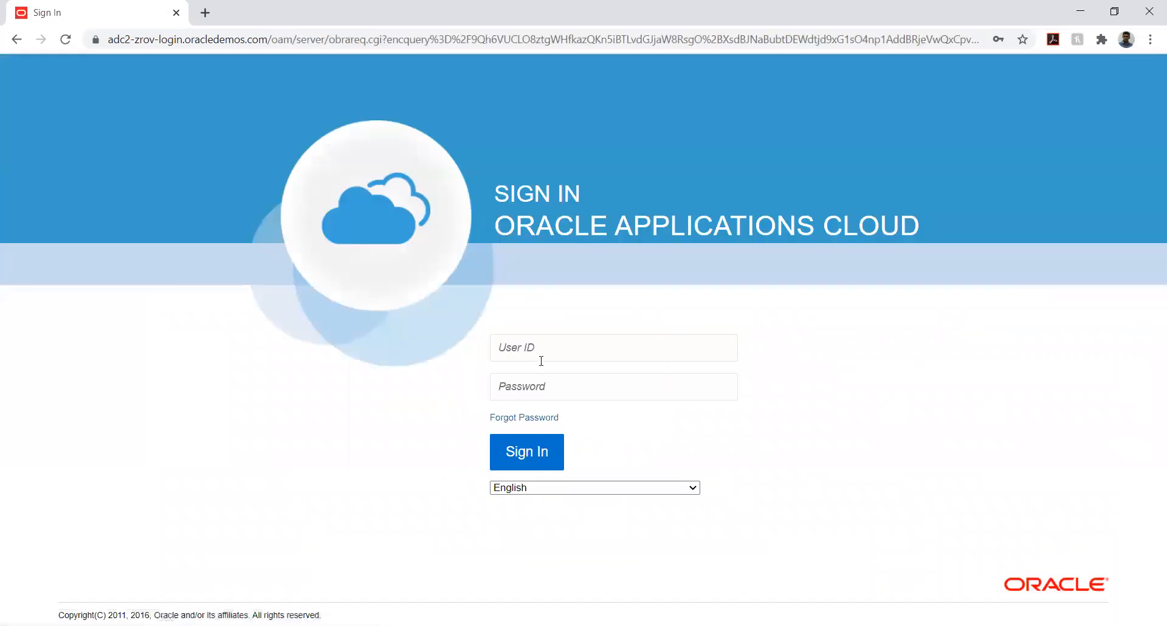
Sign back in with the reset user's ID and new password
{"action": "left_click", "coordinate": [548, 346]}
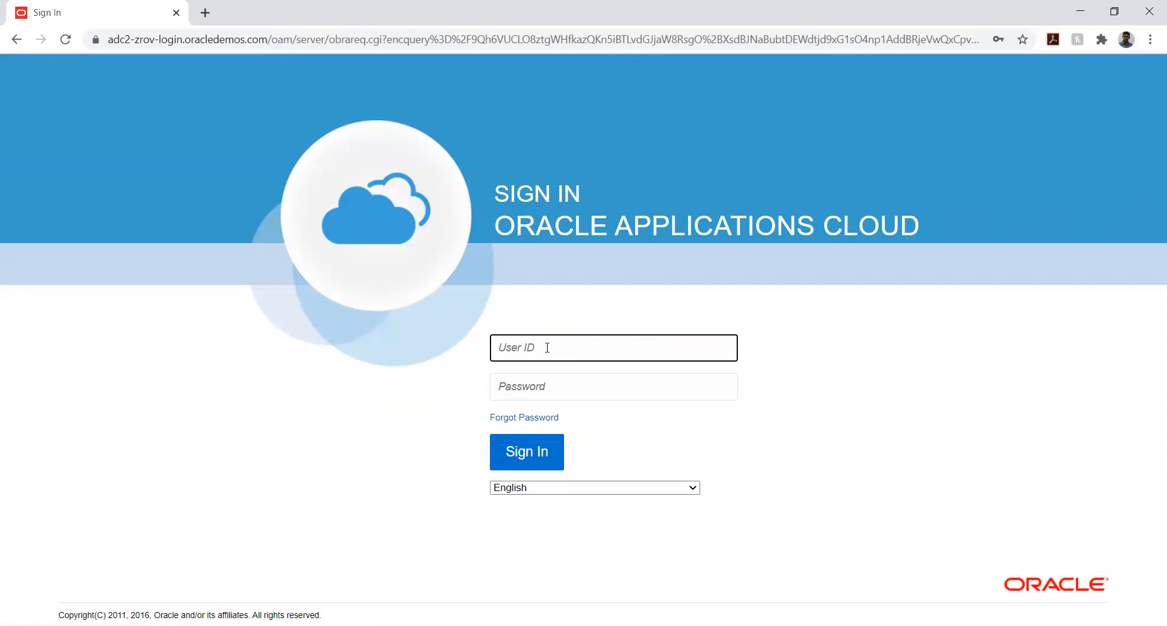
{"action": "type", "text": "Train T"}
{"action": "key", "text": "Tab"}
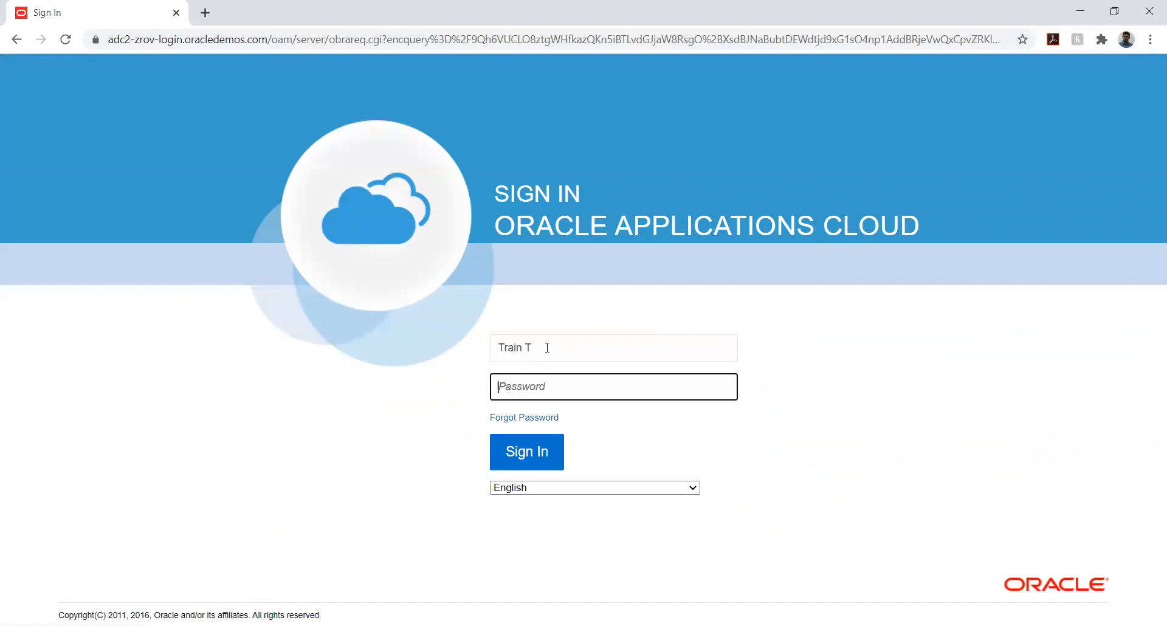
{"action": "type", "text": "•"}
{"action": "left_click", "coordinate": [520, 453]}
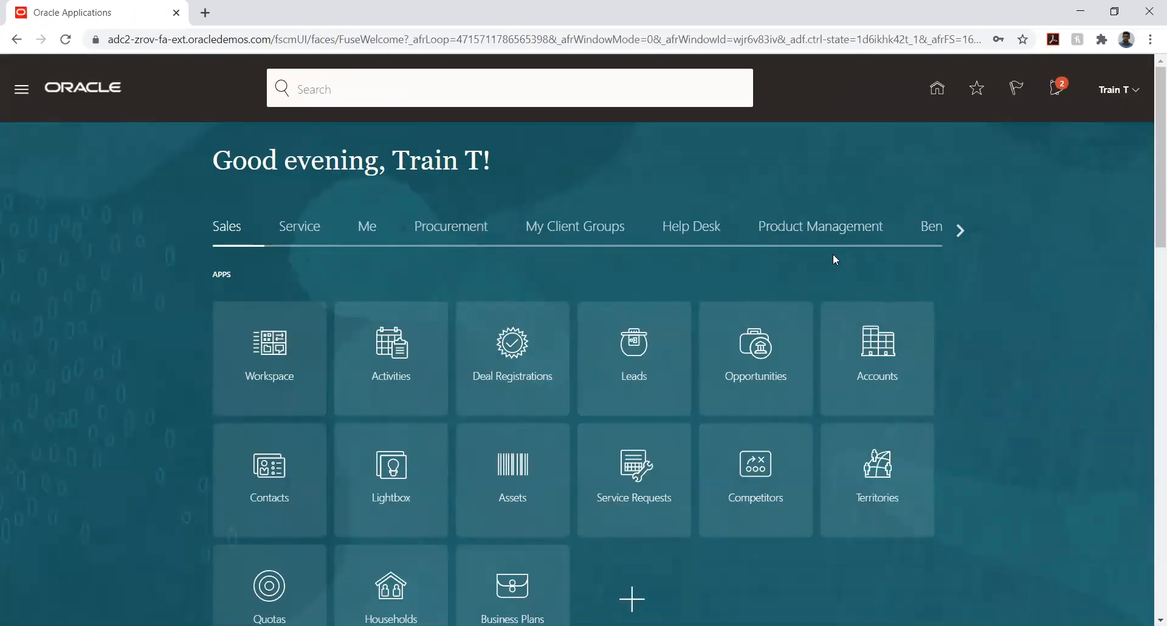
Open the TATA PROJECT implementation project in Setup and Maintenance
{"action": "left_click", "coordinate": [1118, 89]}
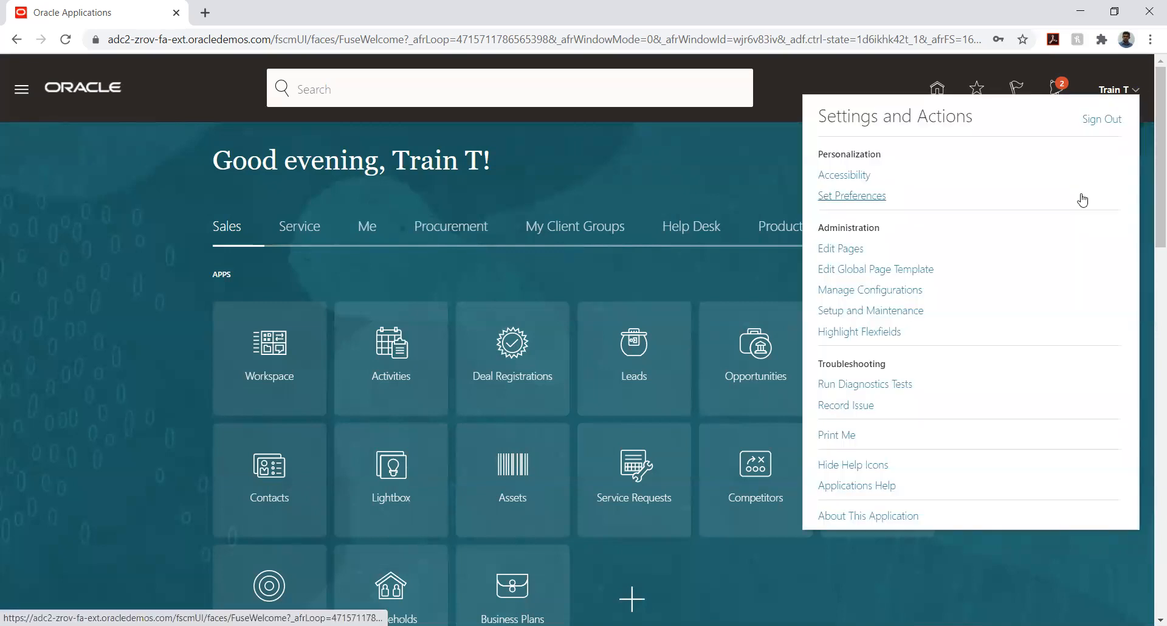
{"action": "left_click", "coordinate": [915, 311]}
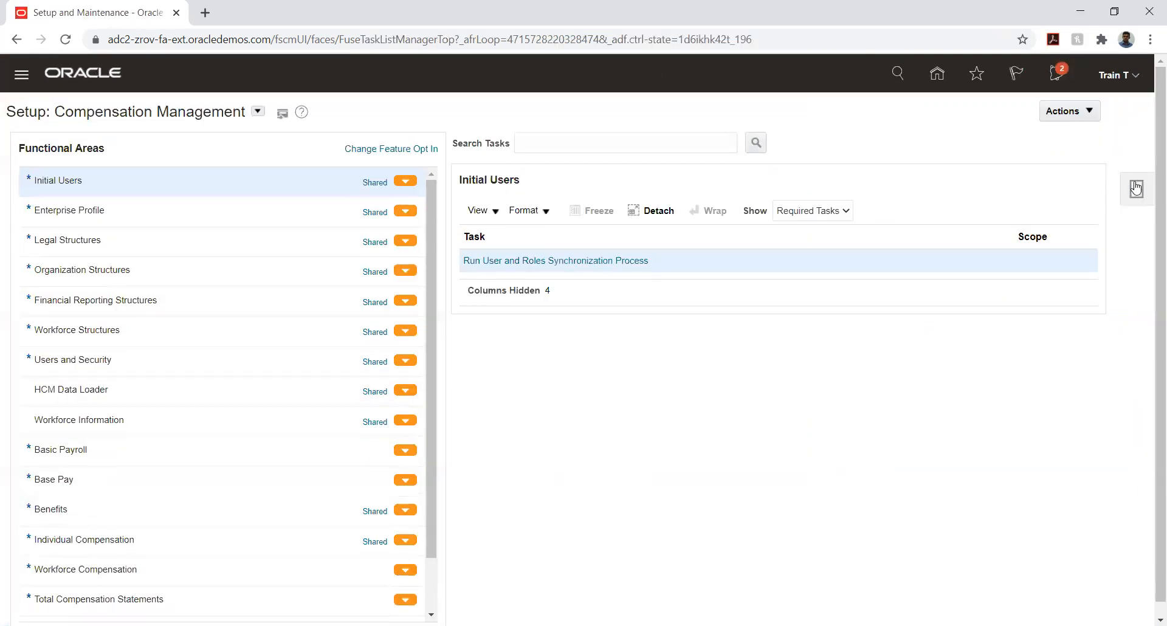
{"action": "left_click", "coordinate": [1136, 189]}
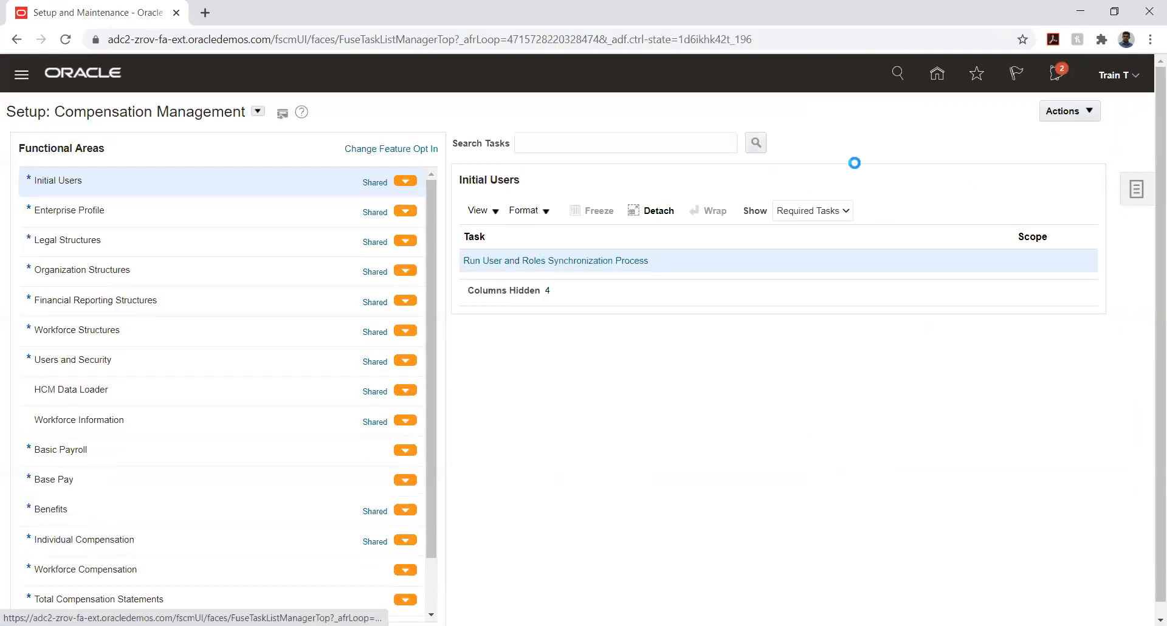
{"action": "left_click", "coordinate": [1006, 111]}
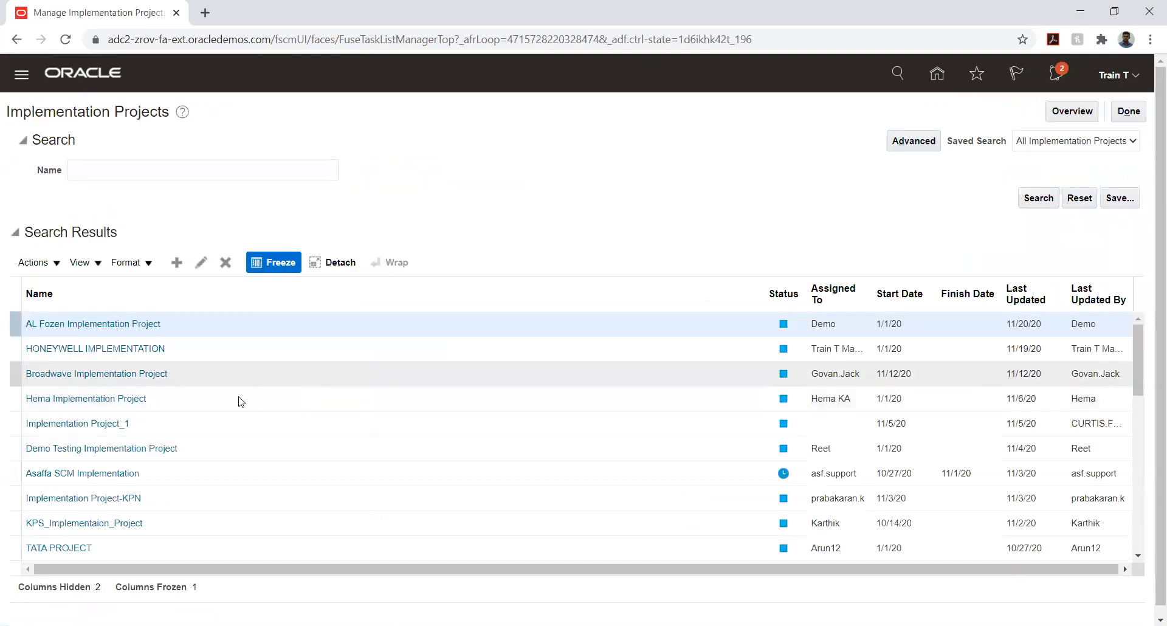
{"action": "left_click", "coordinate": [61, 548]}
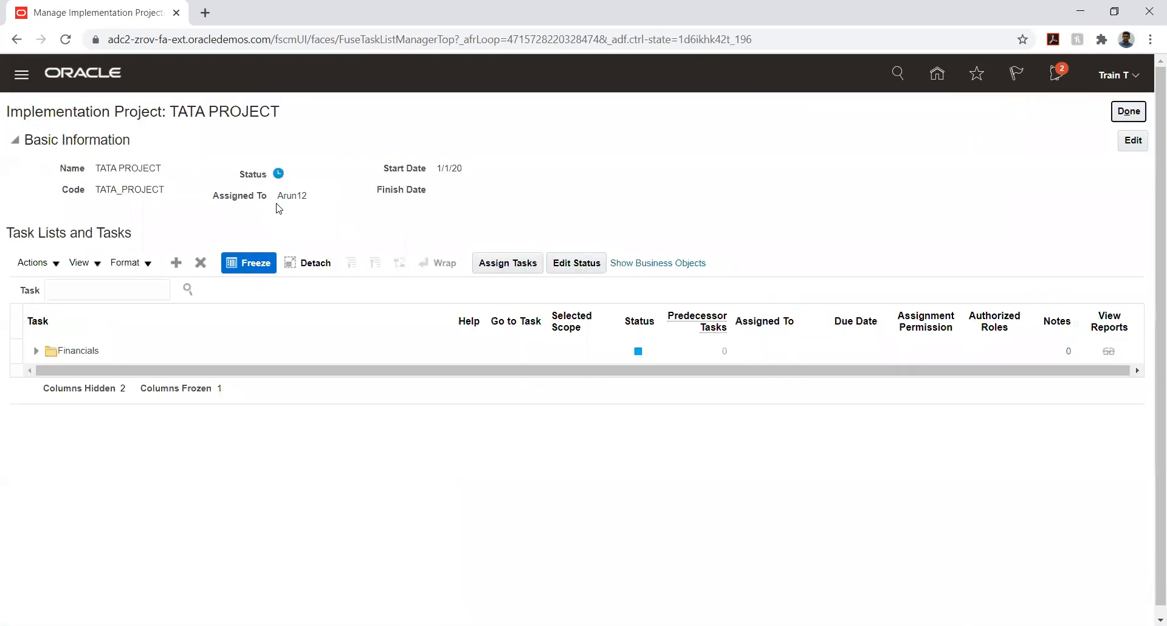
Expand Financials receivables configuration down to common AR configuration and open Manage Approval Limits
{"action": "left_click", "coordinate": [35, 352]}
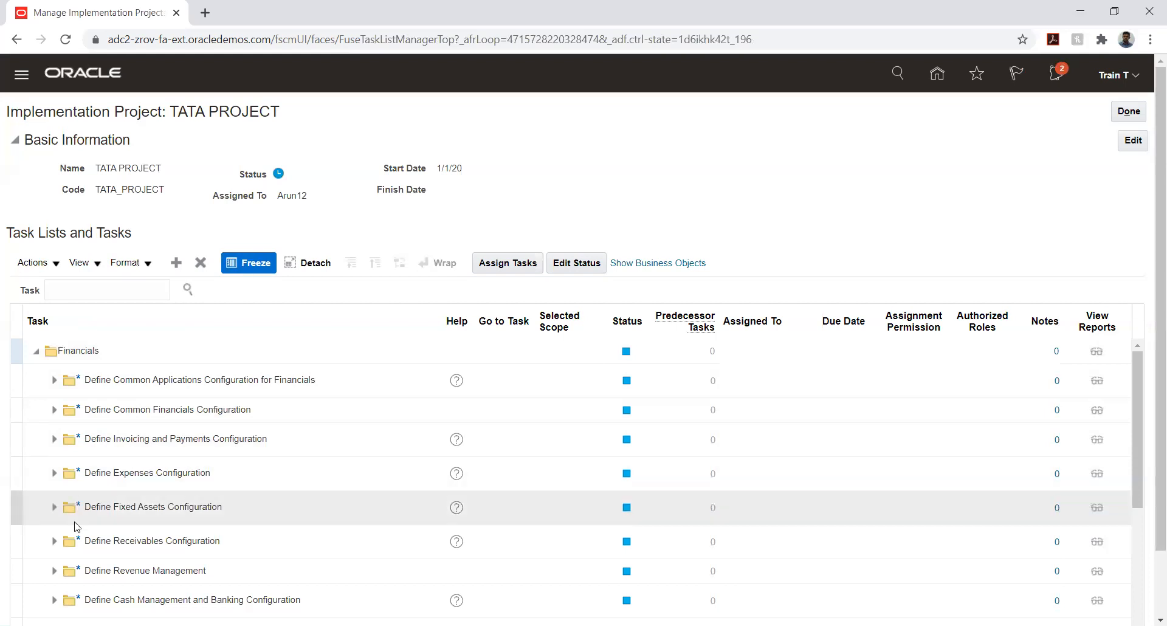
{"action": "left_click", "coordinate": [53, 541]}
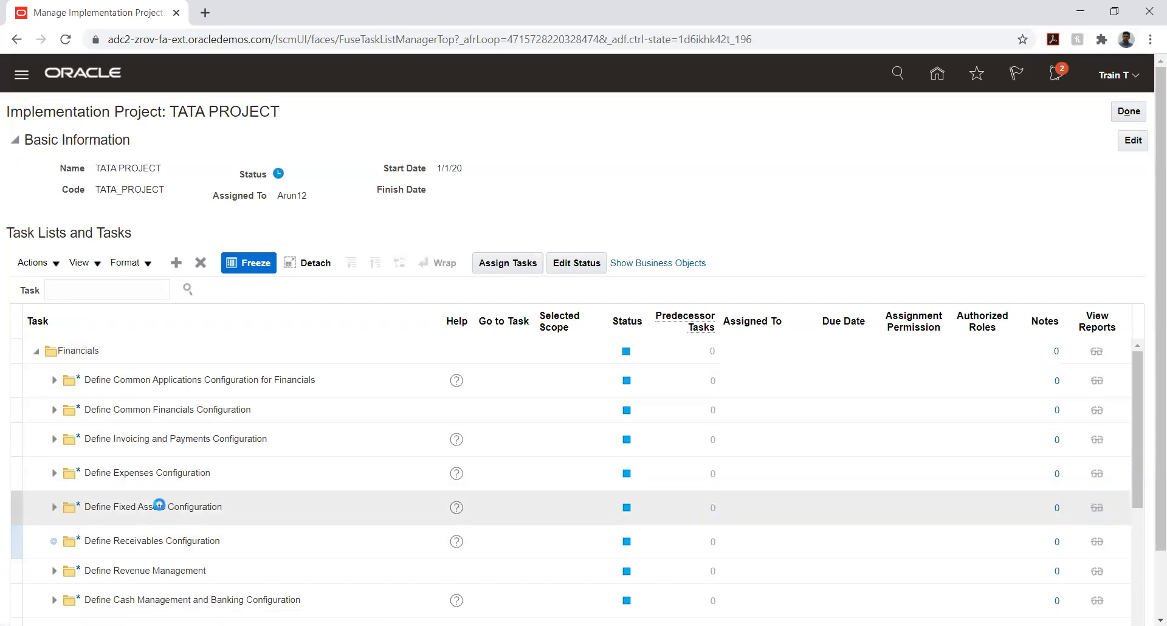
{"action": "scroll", "coordinate": [164, 468], "scroll_direction": "down", "scroll_amount": 3}
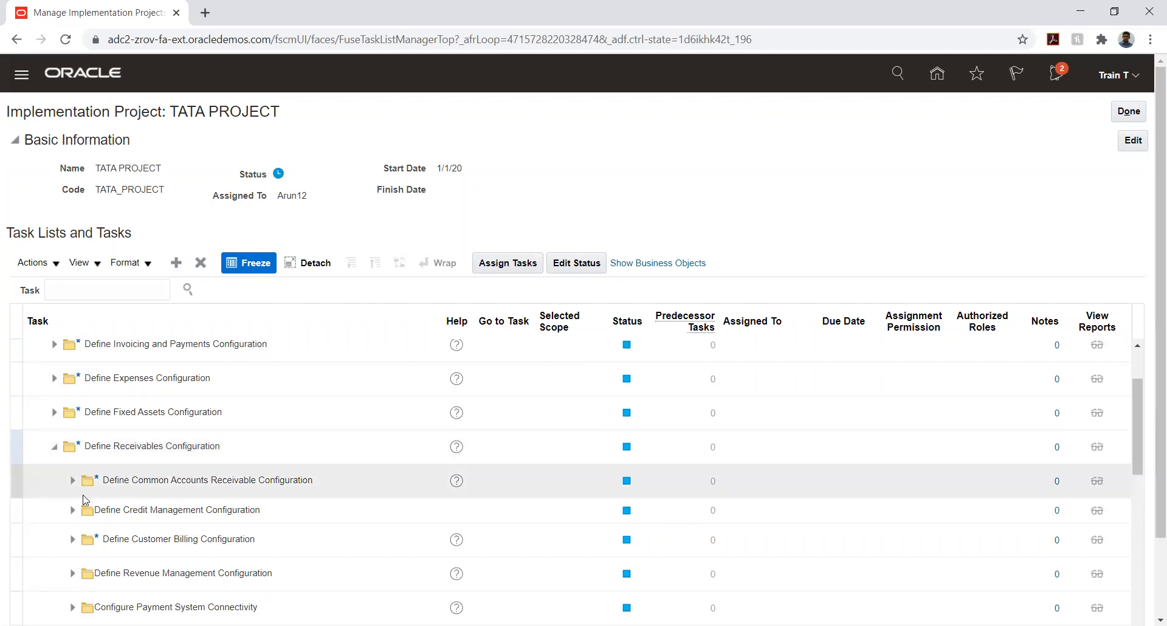
{"action": "left_click", "coordinate": [71, 480]}
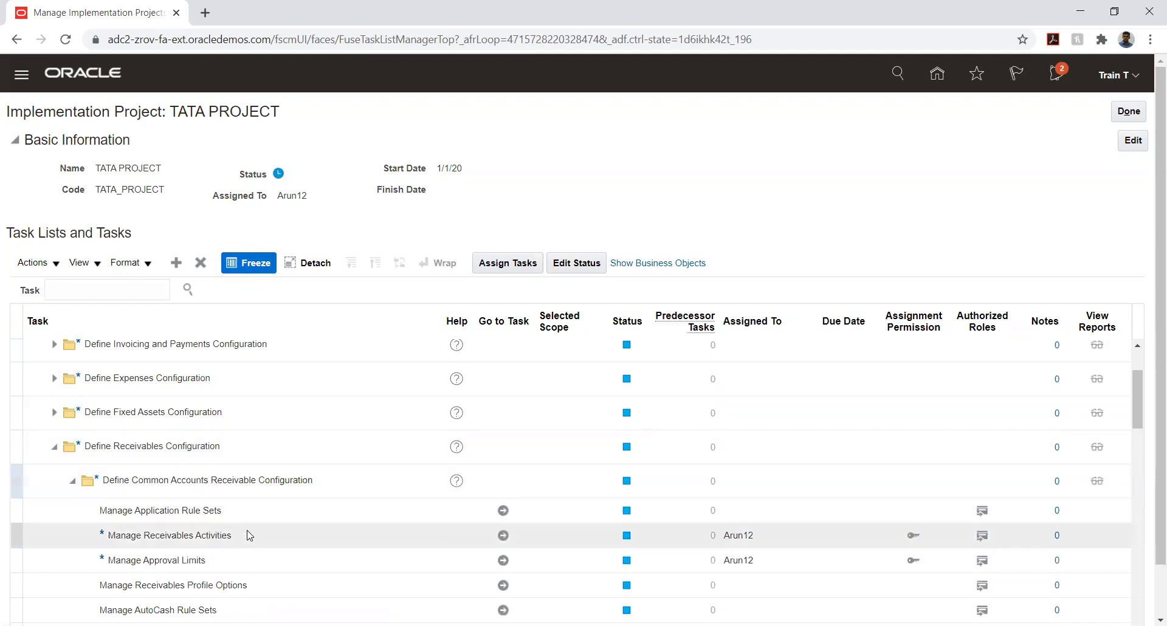
{"action": "left_click", "coordinate": [503, 559]}
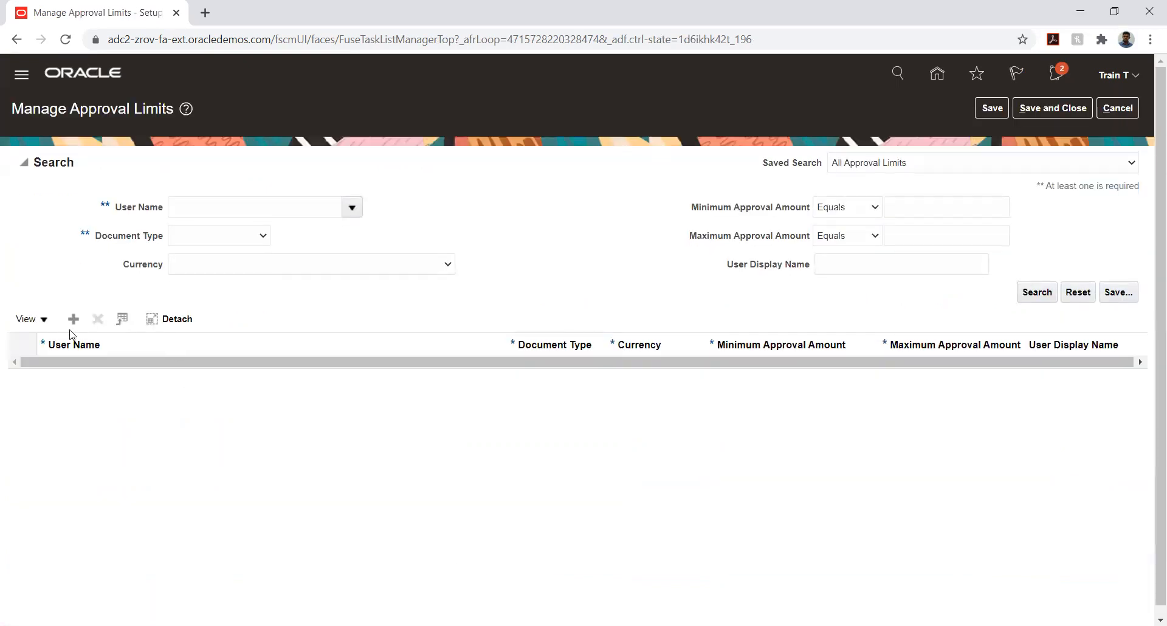
{"action": "left_click", "coordinate": [72, 325]}
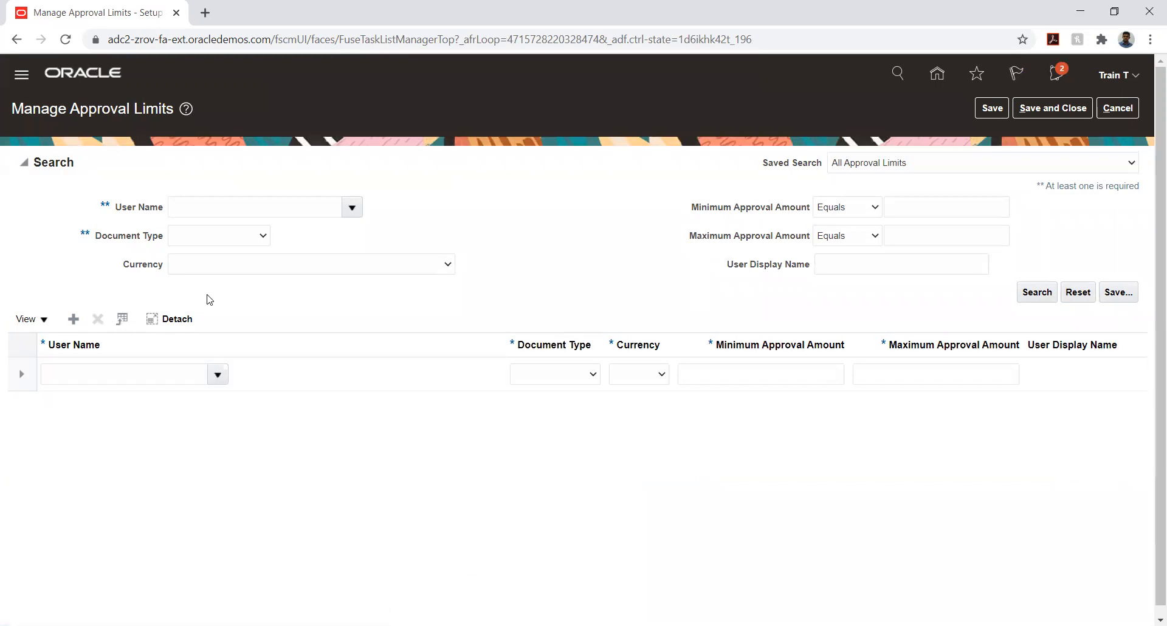
{"action": "left_click", "coordinate": [132, 374]}
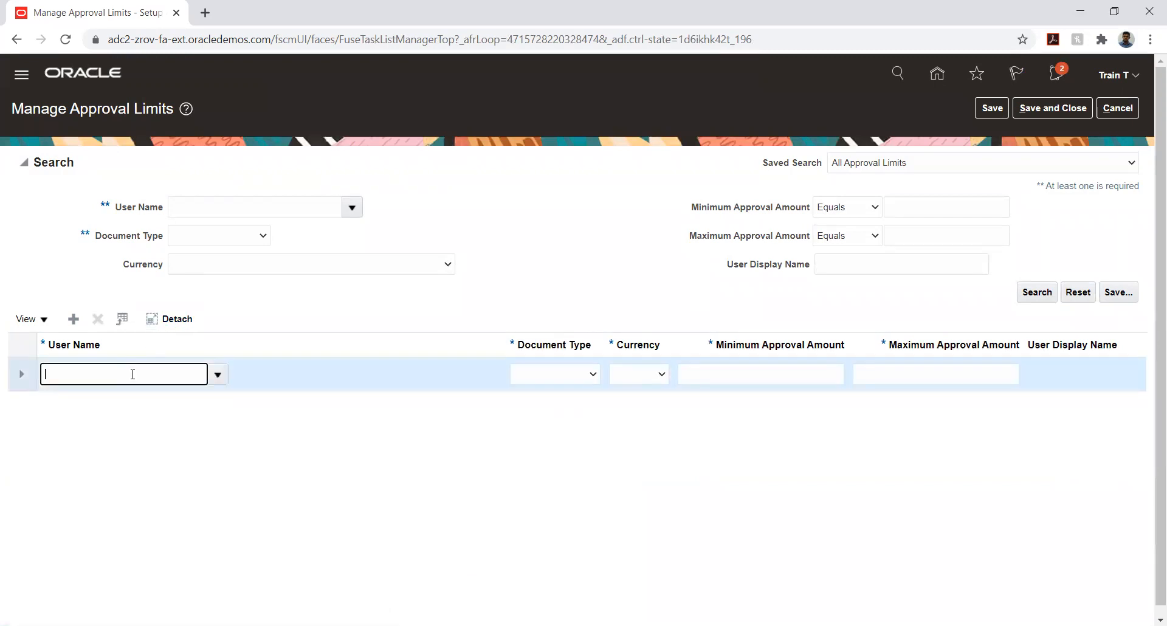
{"action": "type", "text": "Arun12"}
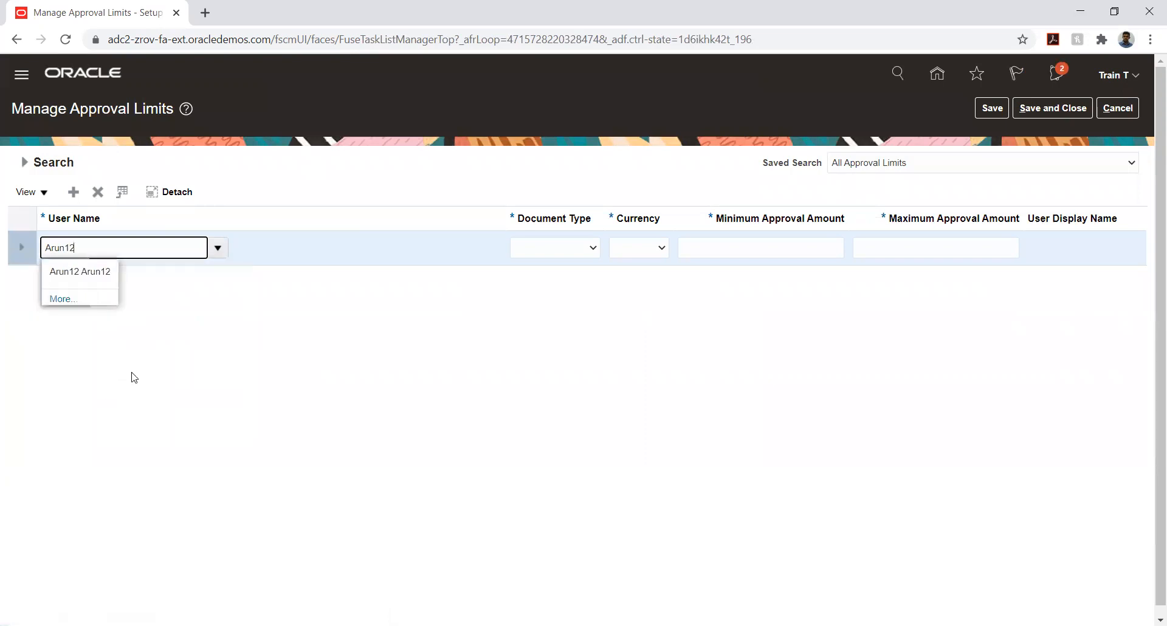
{"action": "left_click", "coordinate": [91, 273]}
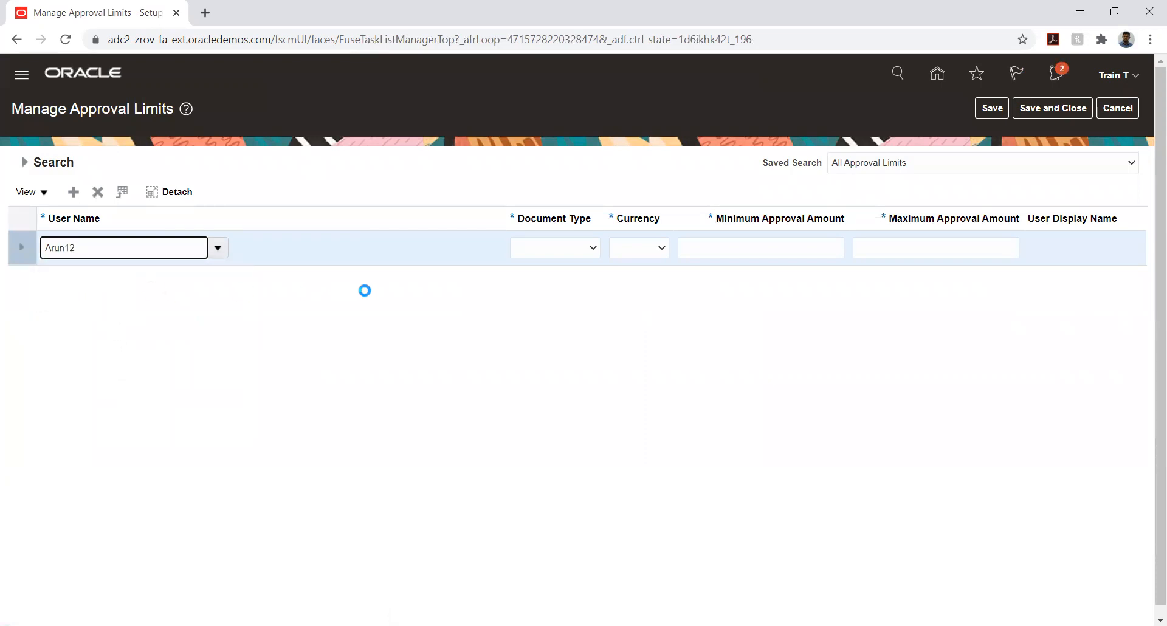
{"action": "key", "text": "Tab"}
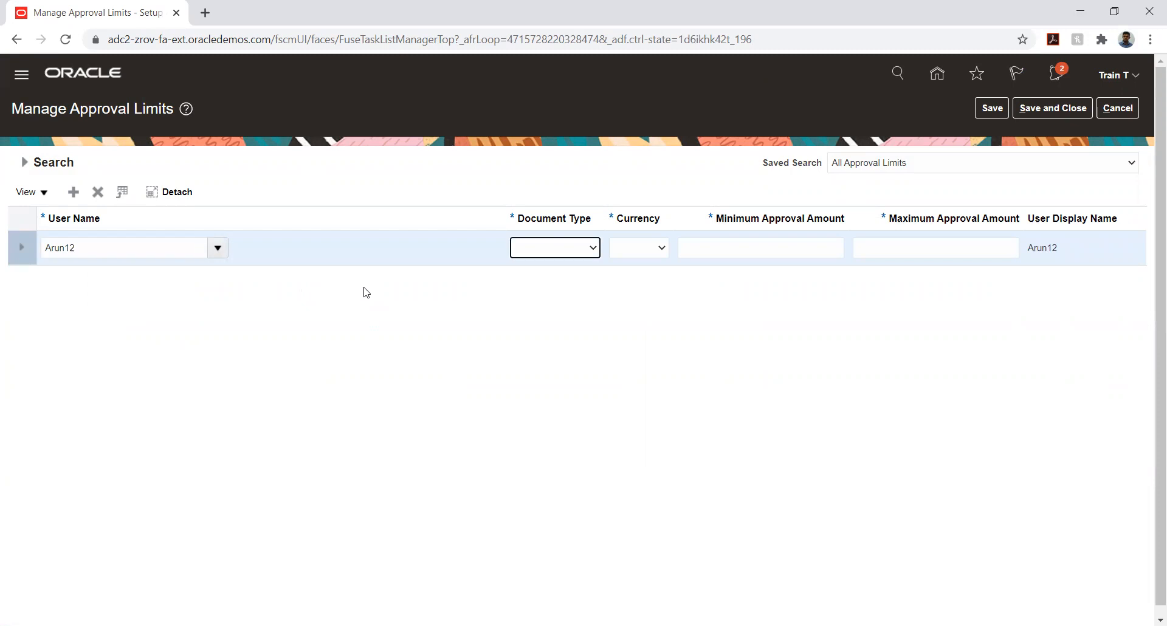
{"action": "left_click", "coordinate": [534, 248]}
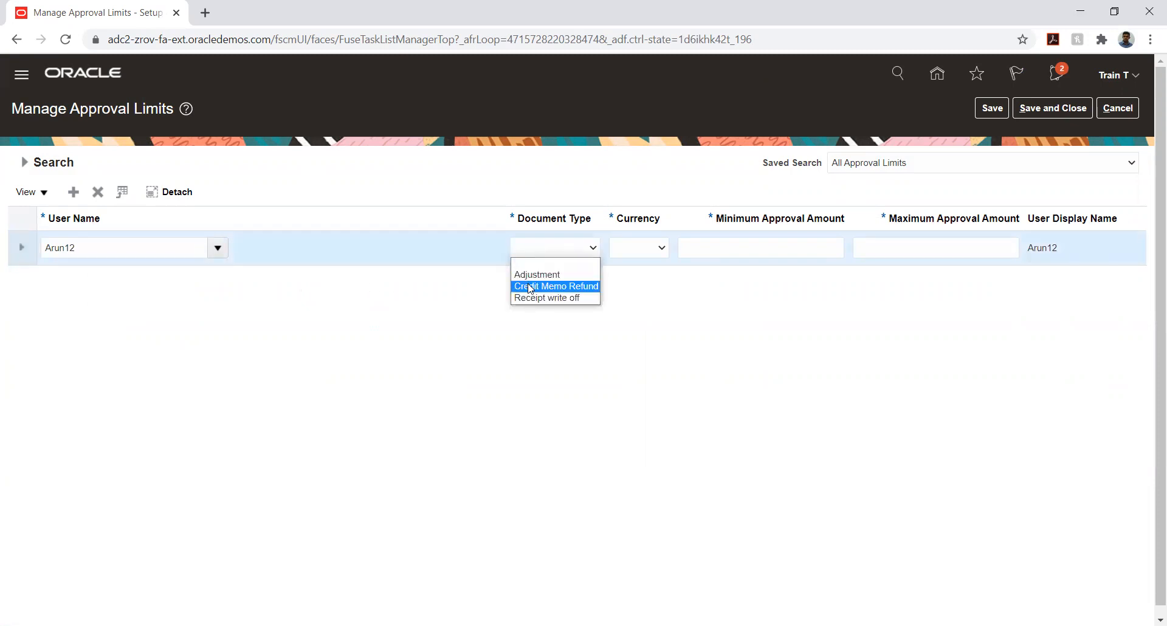
{"action": "left_click", "coordinate": [541, 298]}
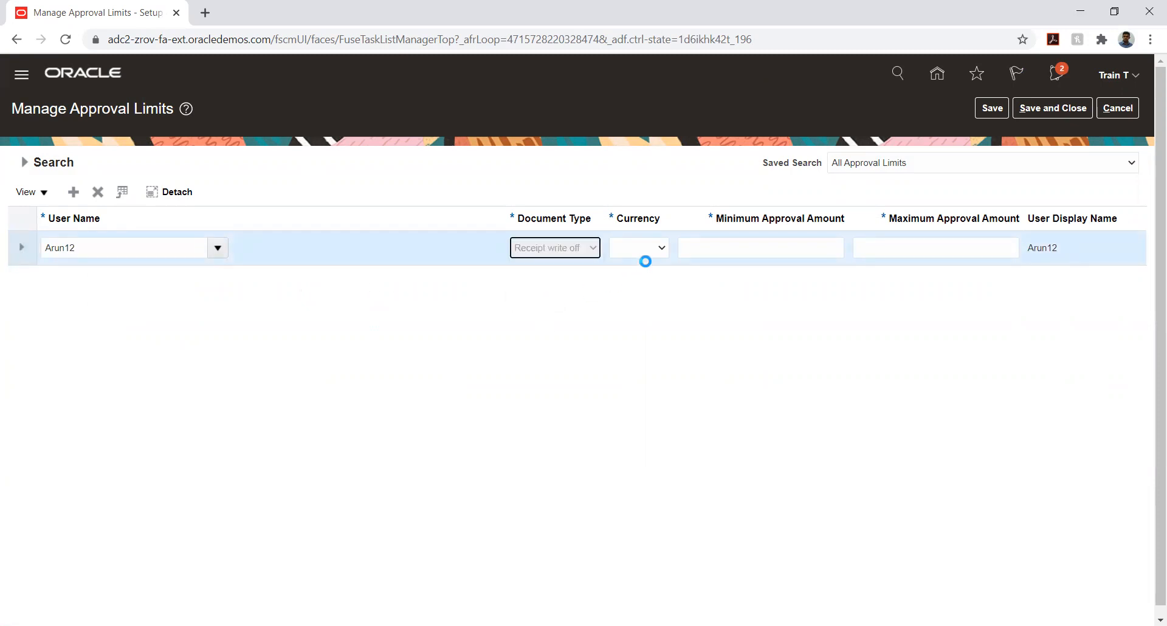
{"action": "left_click", "coordinate": [637, 251]}
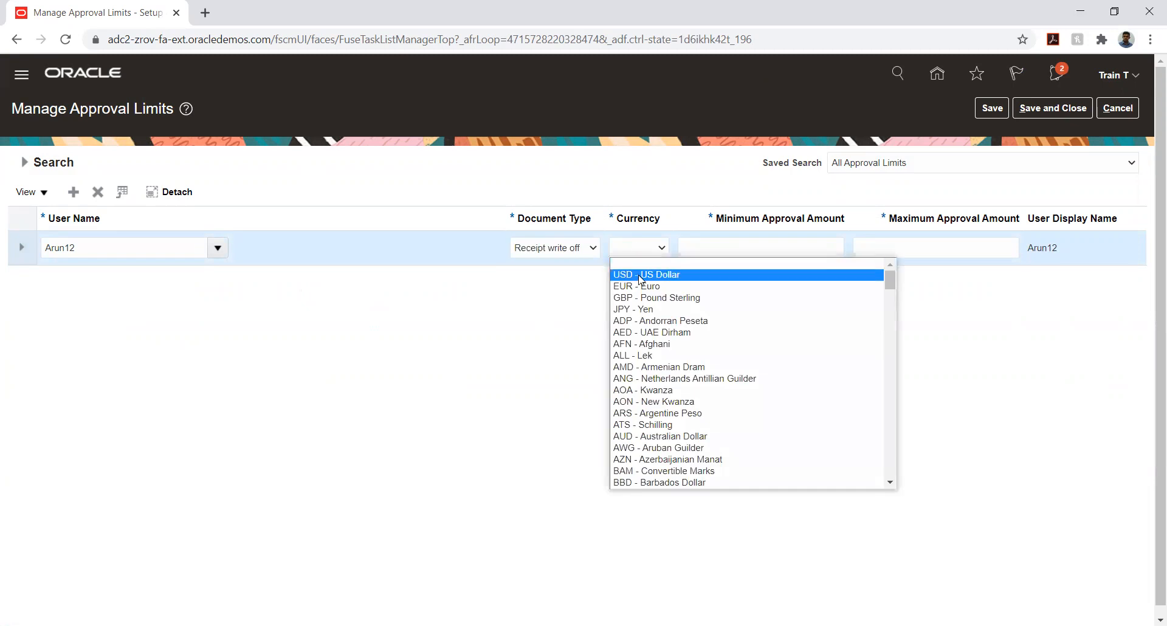
{"action": "left_click", "coordinate": [643, 274]}
{"action": "left_click", "coordinate": [728, 247]}
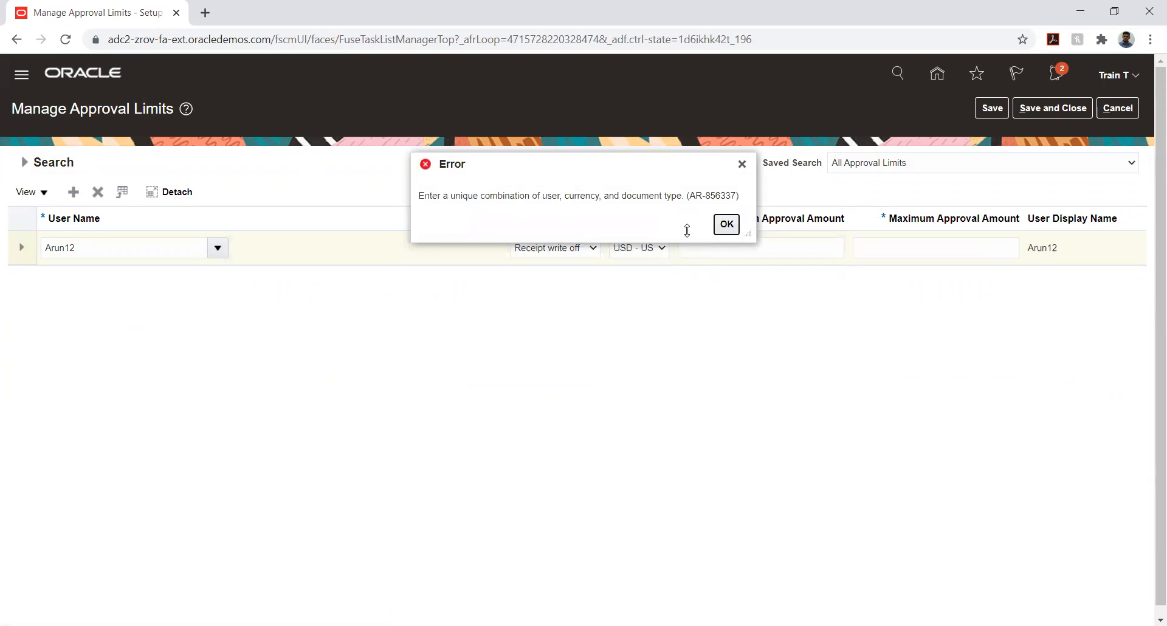
{"action": "left_click", "coordinate": [725, 224]}
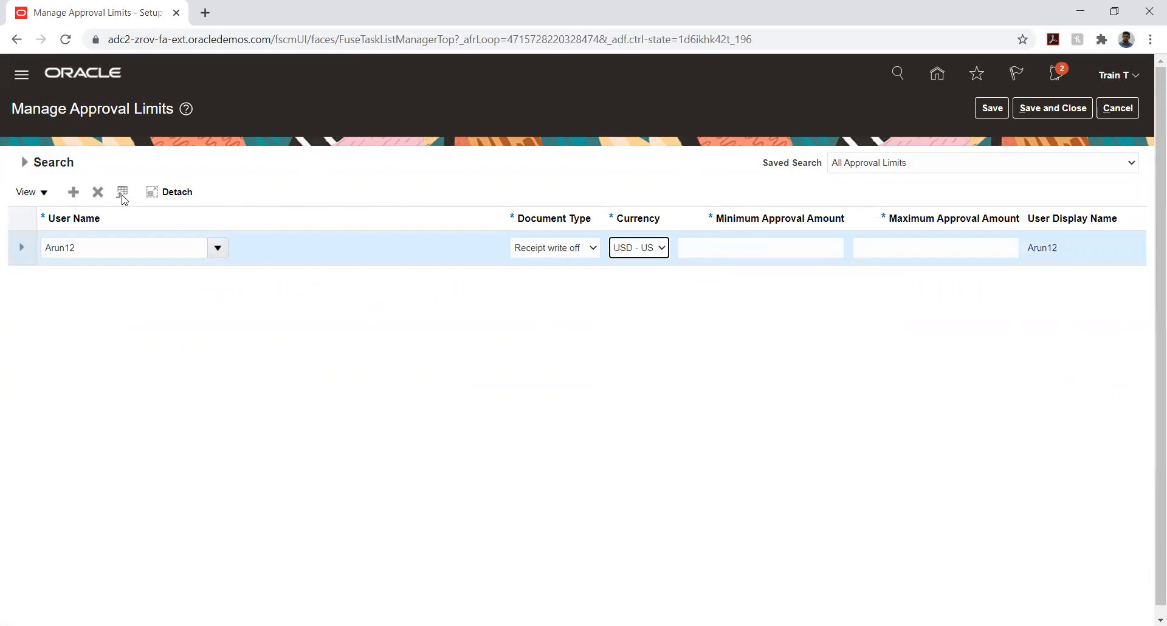
{"action": "left_click", "coordinate": [97, 192]}
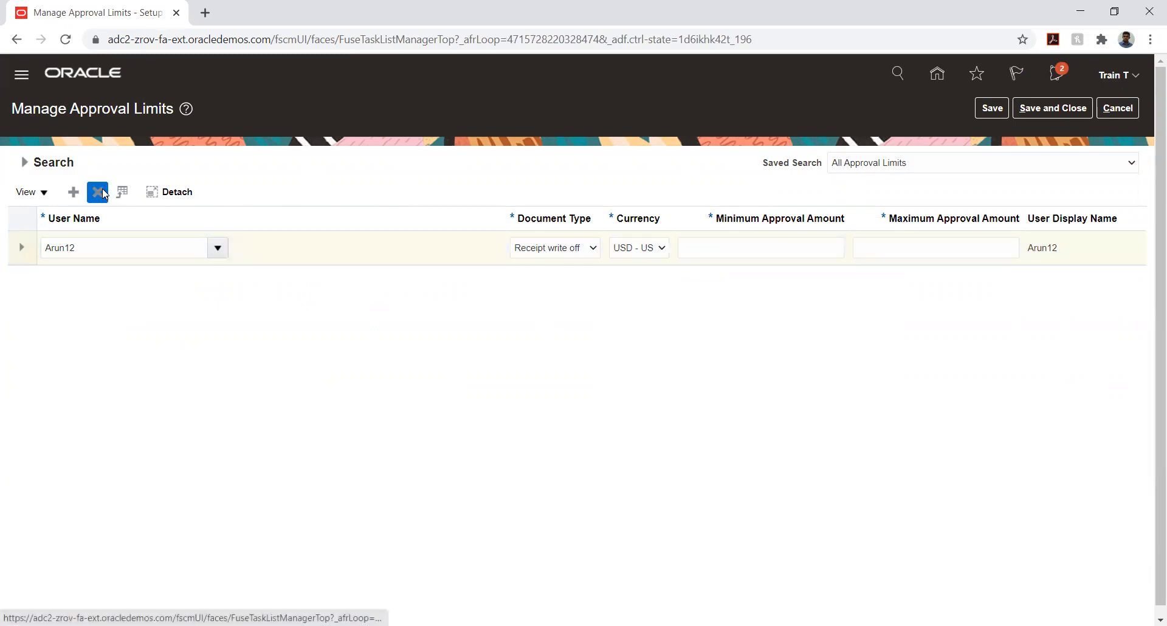
Look up the user's USD approval limits for Adjustment, Credit Memo Refund and Receipt write off, then save and close
{"action": "left_click", "coordinate": [25, 162]}
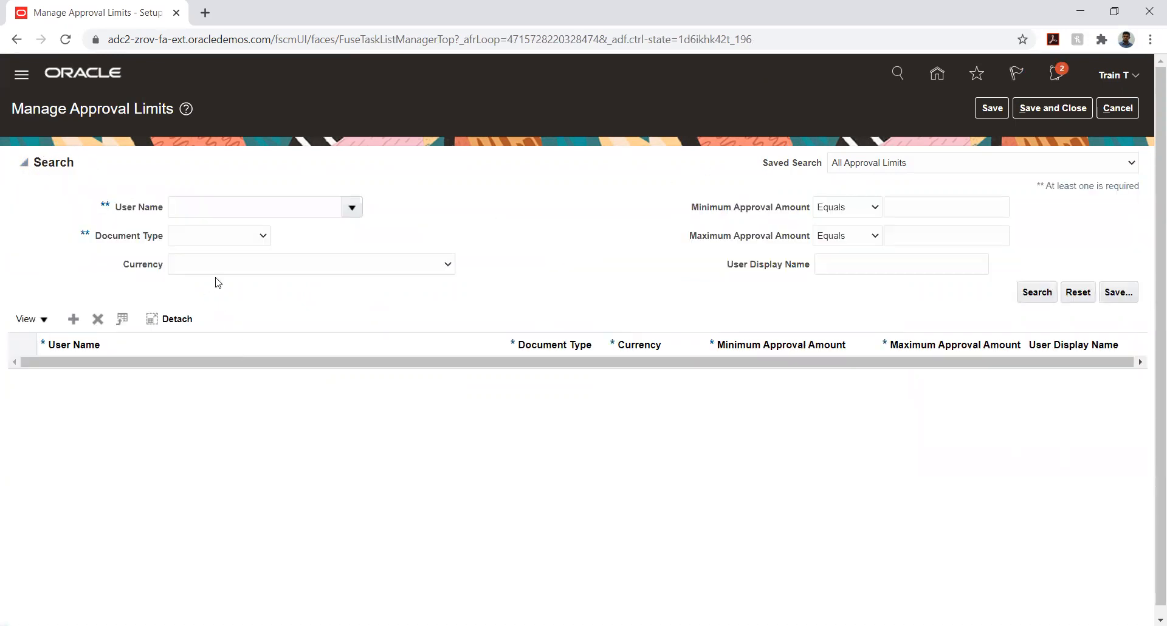
{"action": "left_click", "coordinate": [291, 208]}
{"action": "type", "text": "Arun12"}
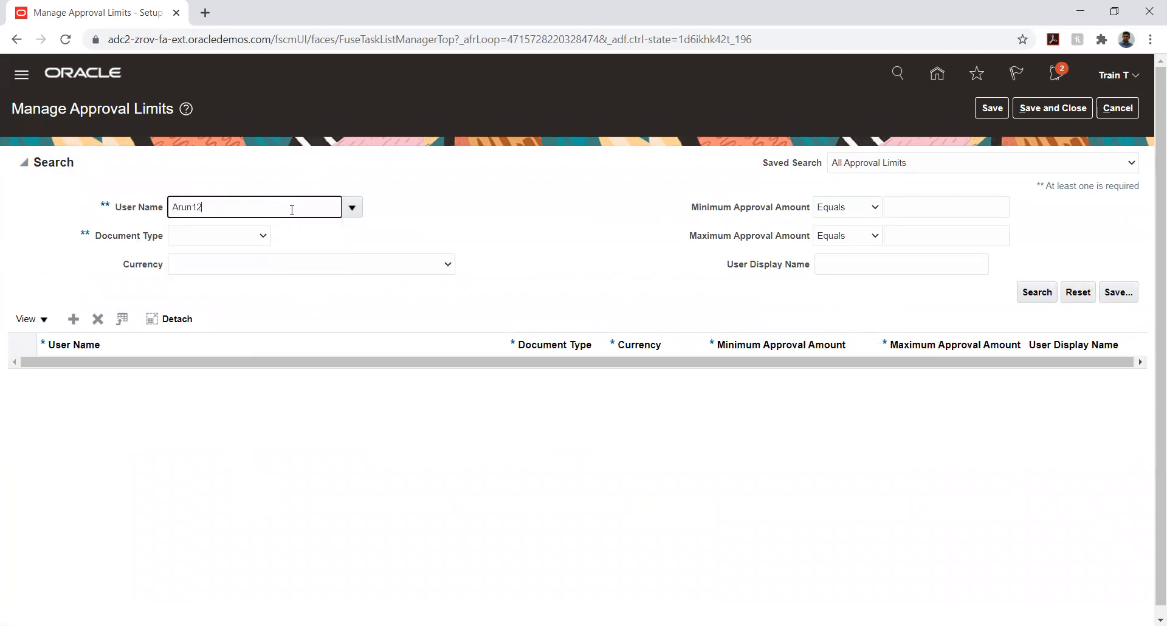
{"action": "key", "text": "Tab"}
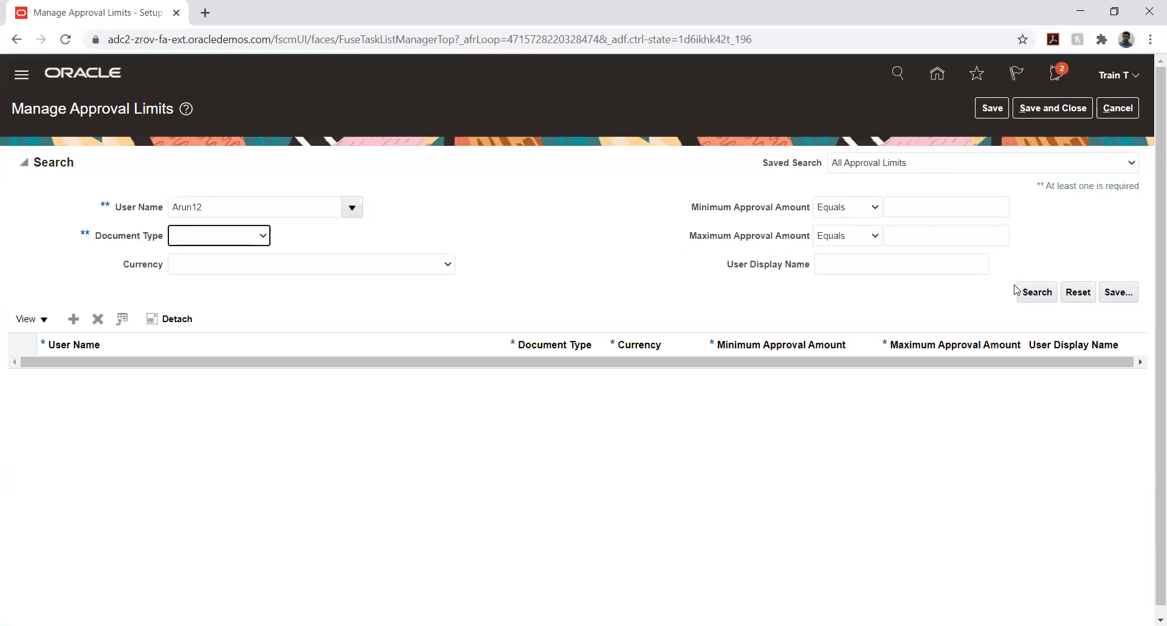
{"action": "left_click", "coordinate": [1031, 292]}
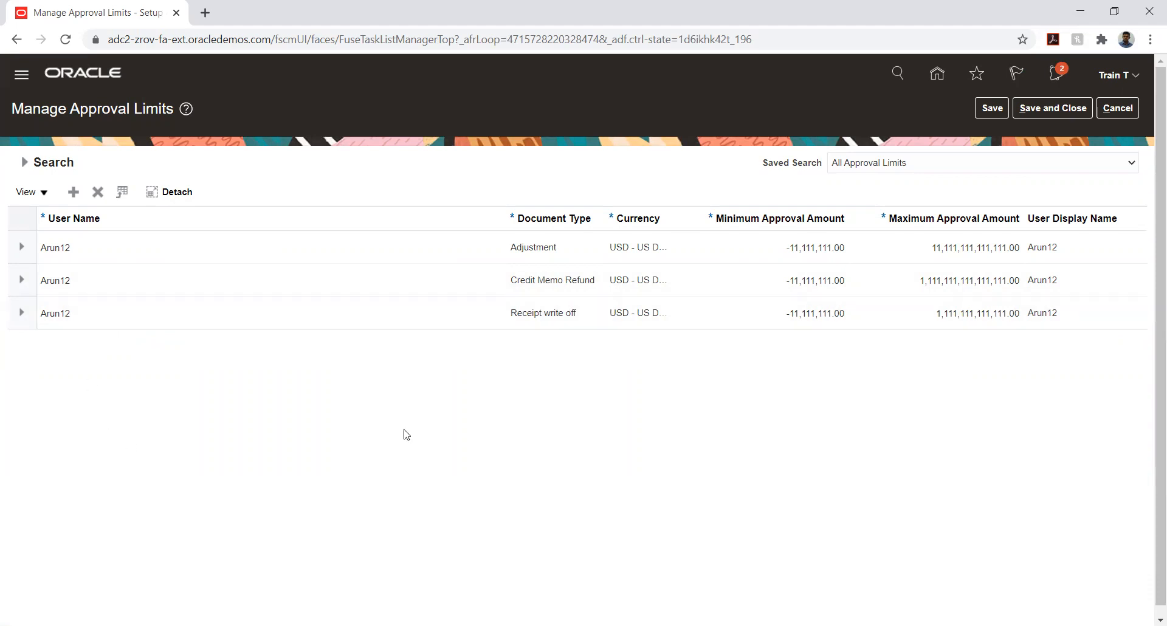
{"action": "left_click", "coordinate": [1040, 107]}
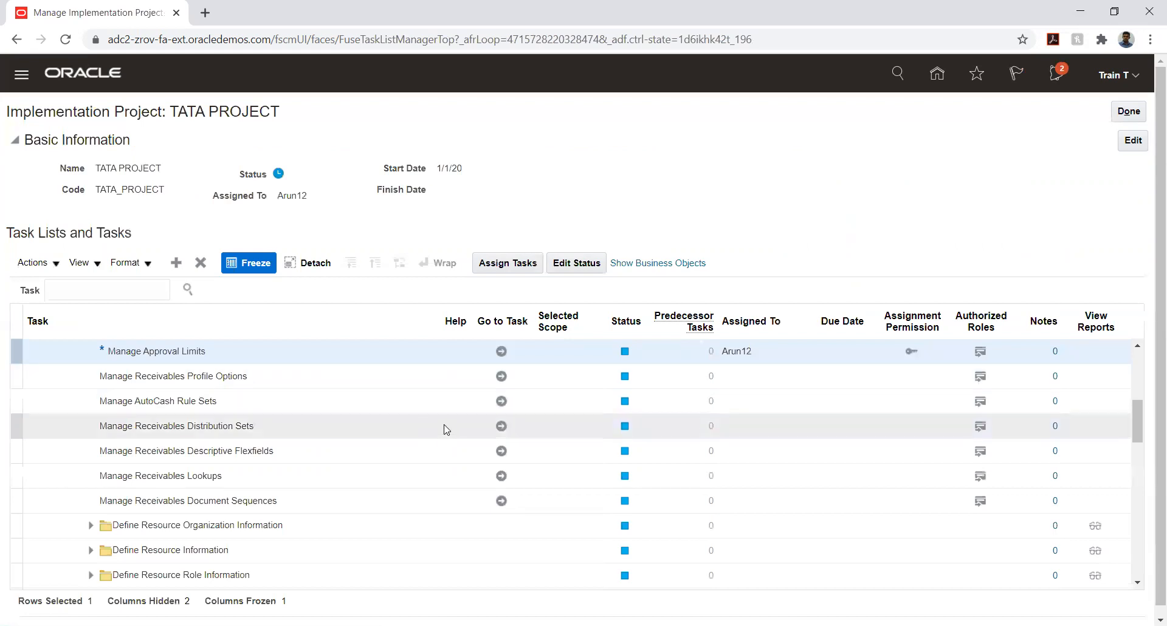
{"action": "scroll", "coordinate": [407, 404], "scroll_direction": "up", "scroll_amount": 1}
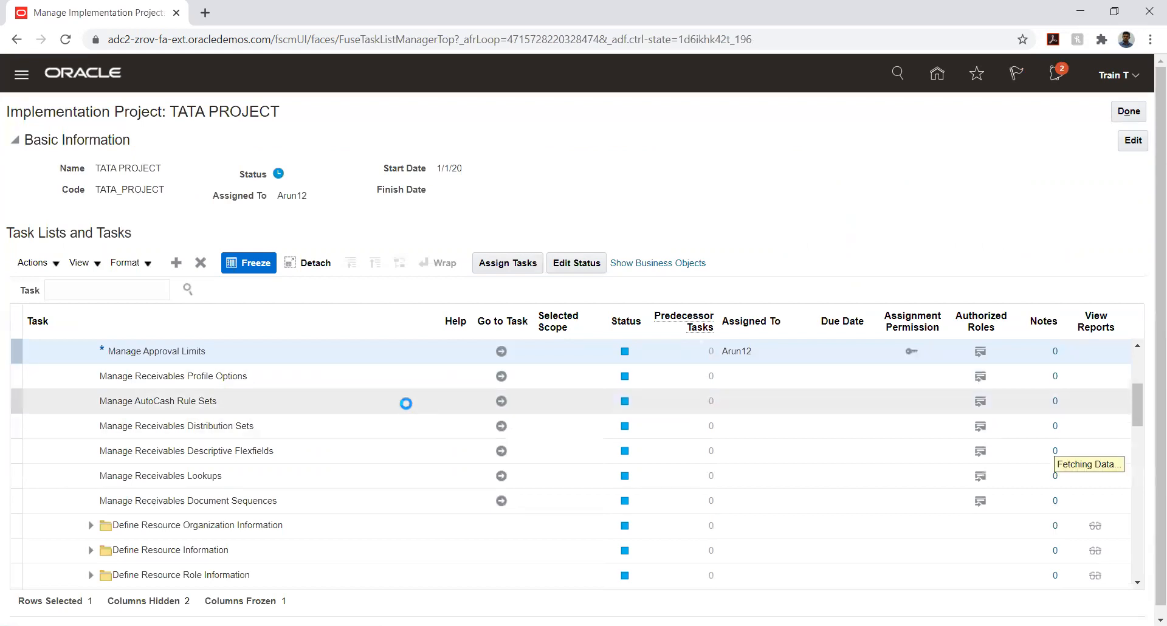
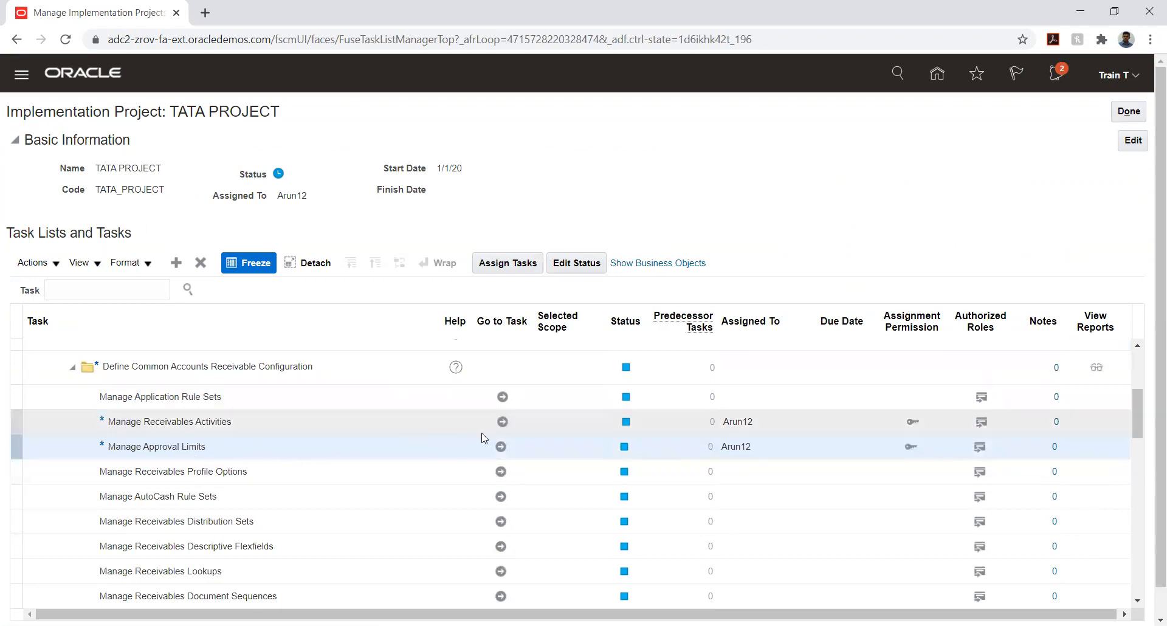
Start a Receivables activity of type Receipt write off for business unit TATA_AUTO_03_BU
{"action": "left_click", "coordinate": [500, 420]}
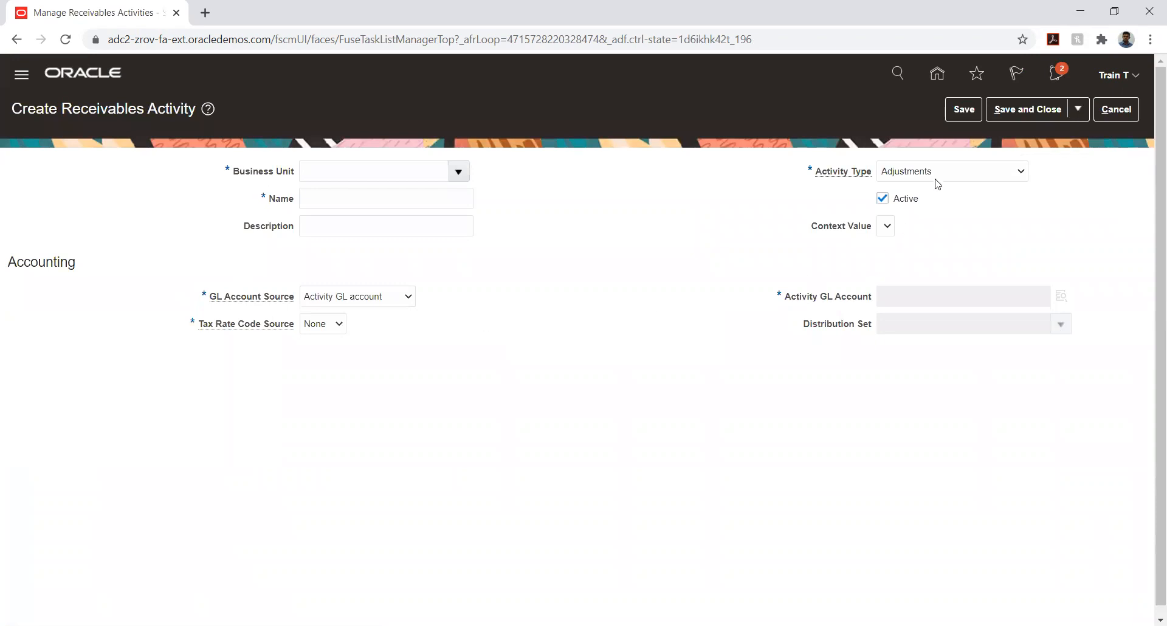
{"action": "left_click", "coordinate": [938, 175]}
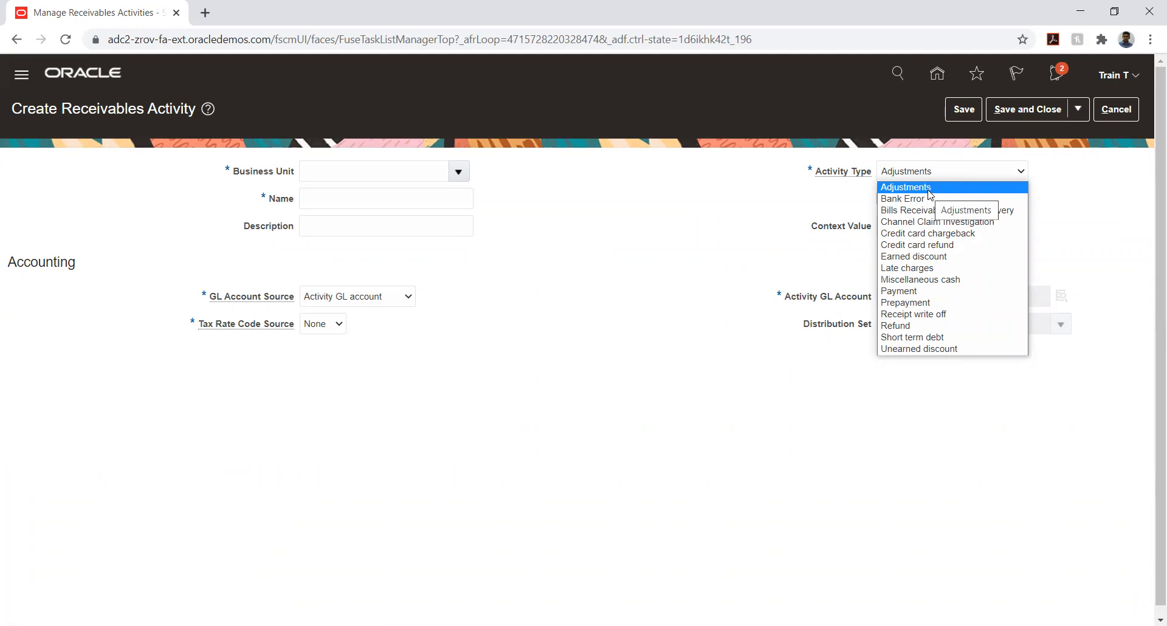
{"action": "left_click", "coordinate": [925, 314]}
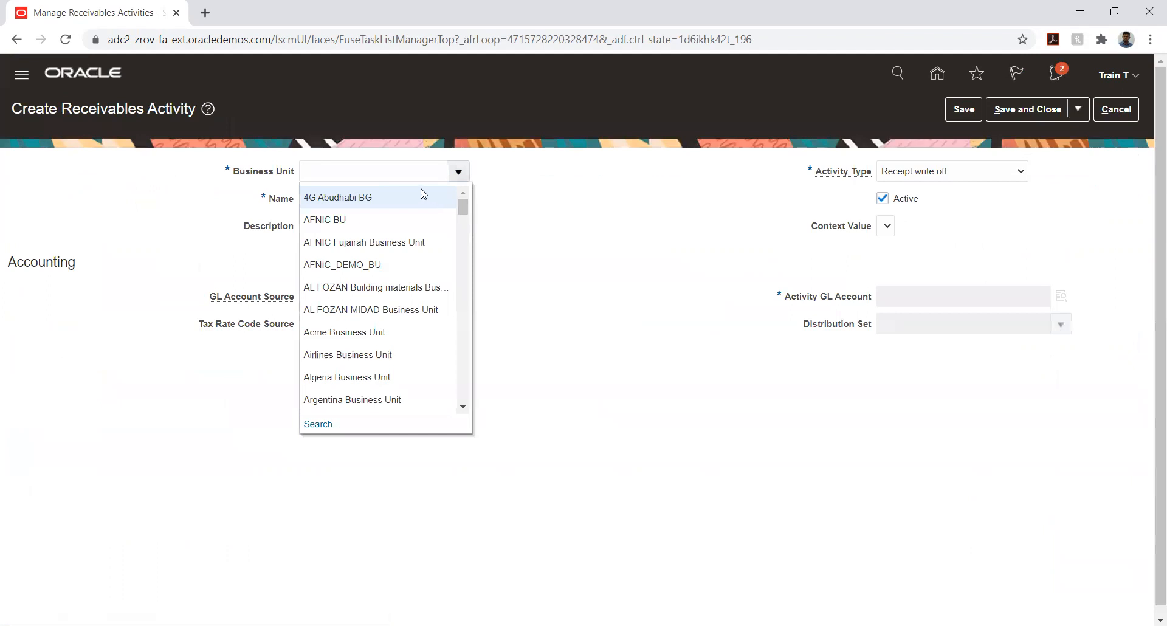
{"action": "left_click", "coordinate": [363, 163]}
{"action": "type", "text": "tata"}
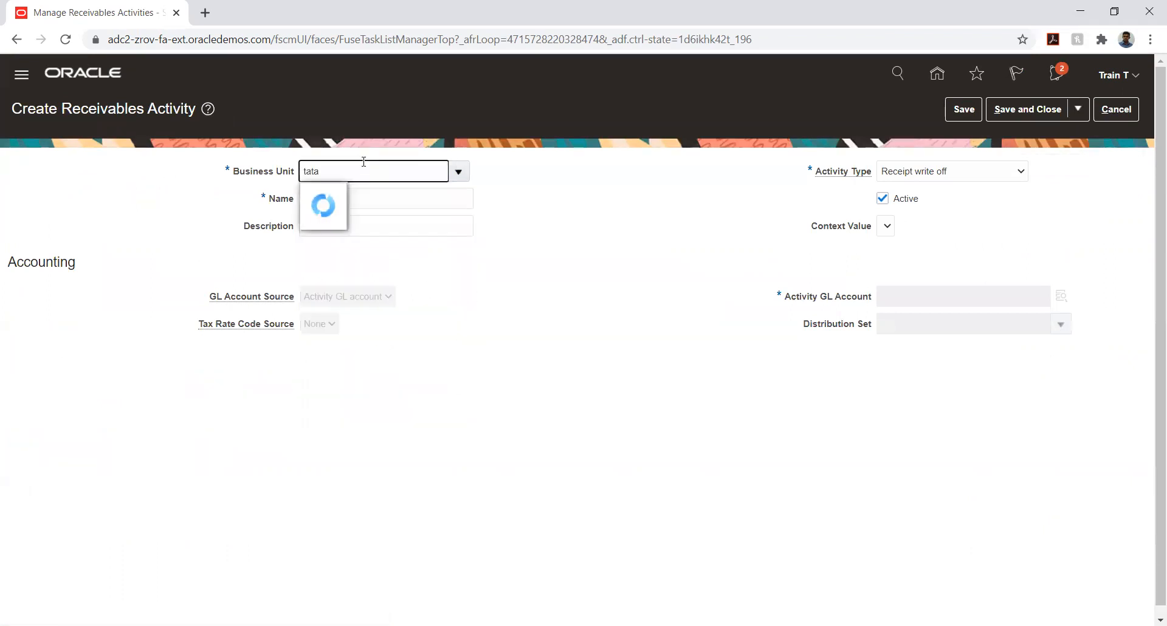
{"action": "scroll", "coordinate": [367, 338], "scroll_direction": "down", "scroll_amount": 3}
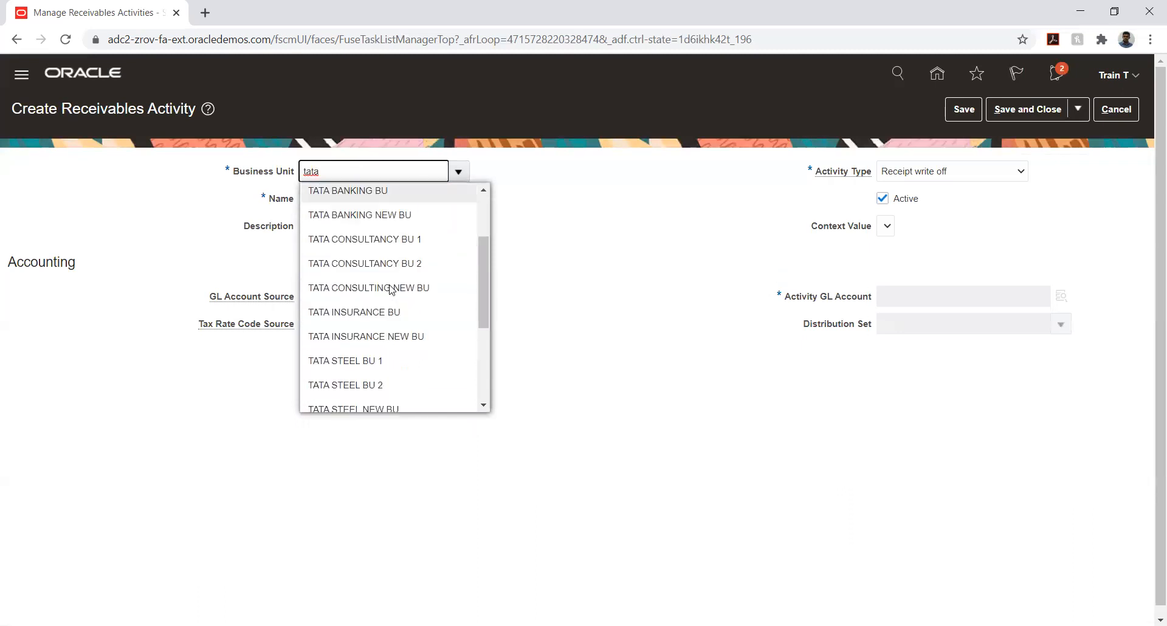
{"action": "left_click", "coordinate": [382, 381]}
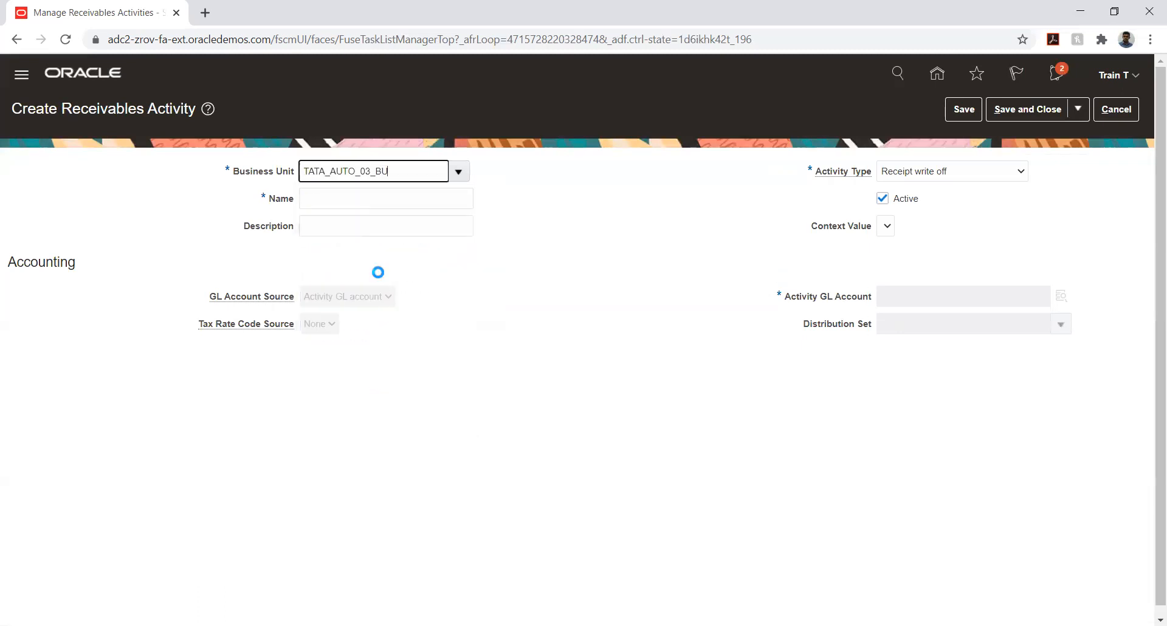
Name the activity TATA_WRITE-OFF and copy the same text into the description
{"action": "left_click", "coordinate": [359, 202]}
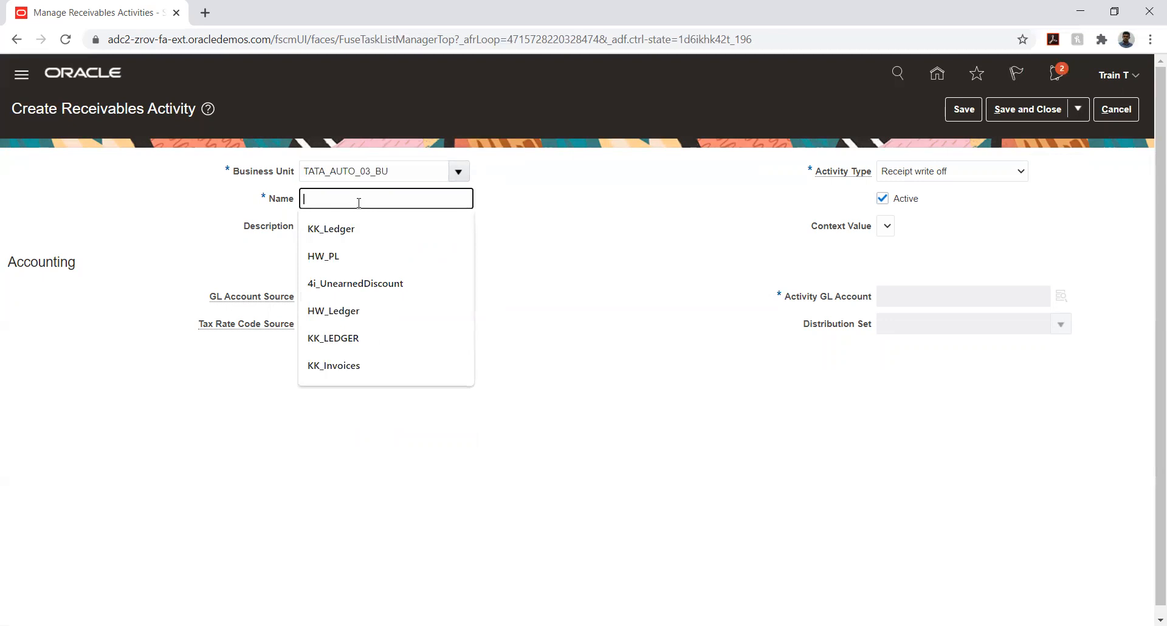
{"action": "type", "text": "TATA_"}
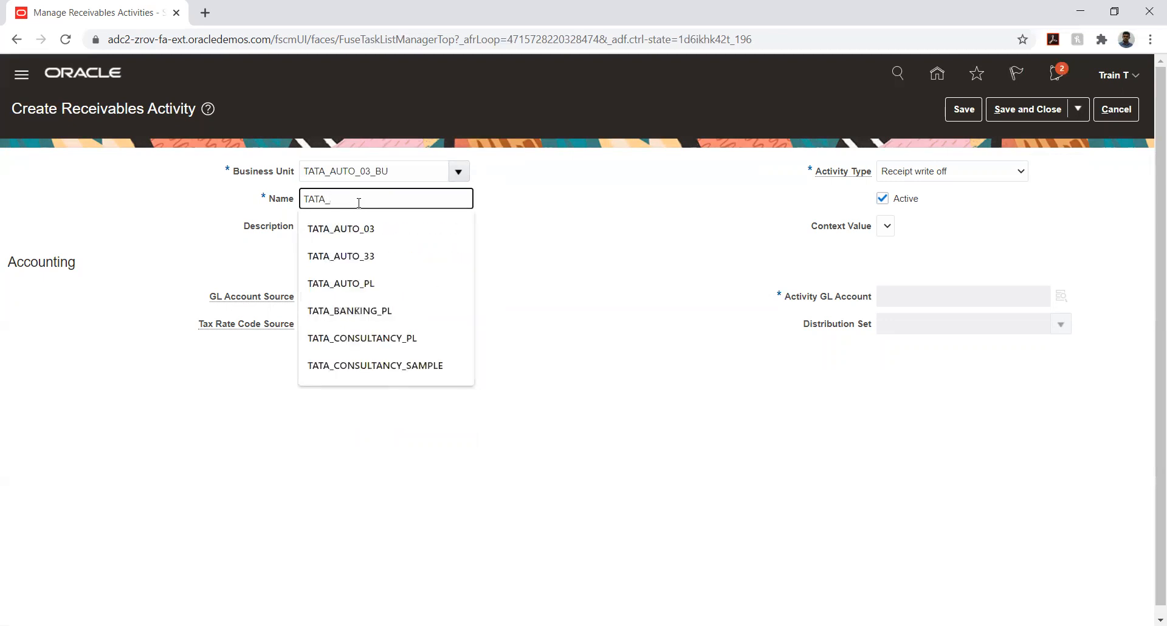
{"action": "type", "text": "WRITE_OFF"}
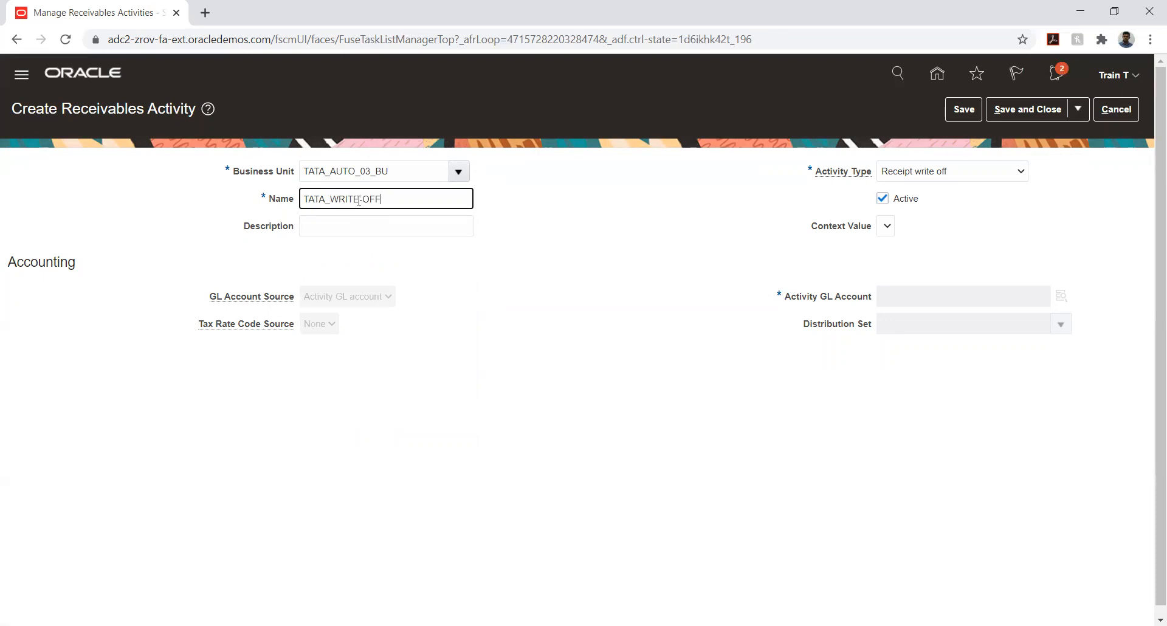
{"action": "triple_click", "coordinate": [358, 201]}
{"action": "key", "text": "ctrl+c"}
{"action": "key", "text": "Tab"}
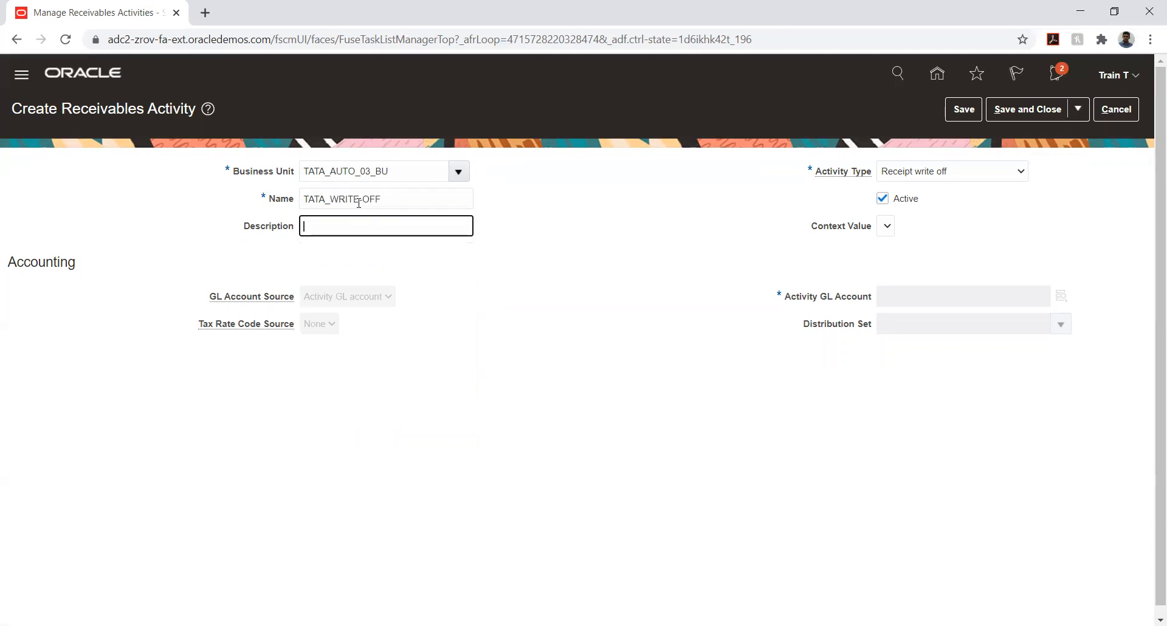
{"action": "key", "text": "ctrl+v"}
Confirm Receipt write off as the activity type and open the Activity GL Account chooser
{"action": "left_click", "coordinate": [943, 180]}
{"action": "left_click", "coordinate": [920, 312]}
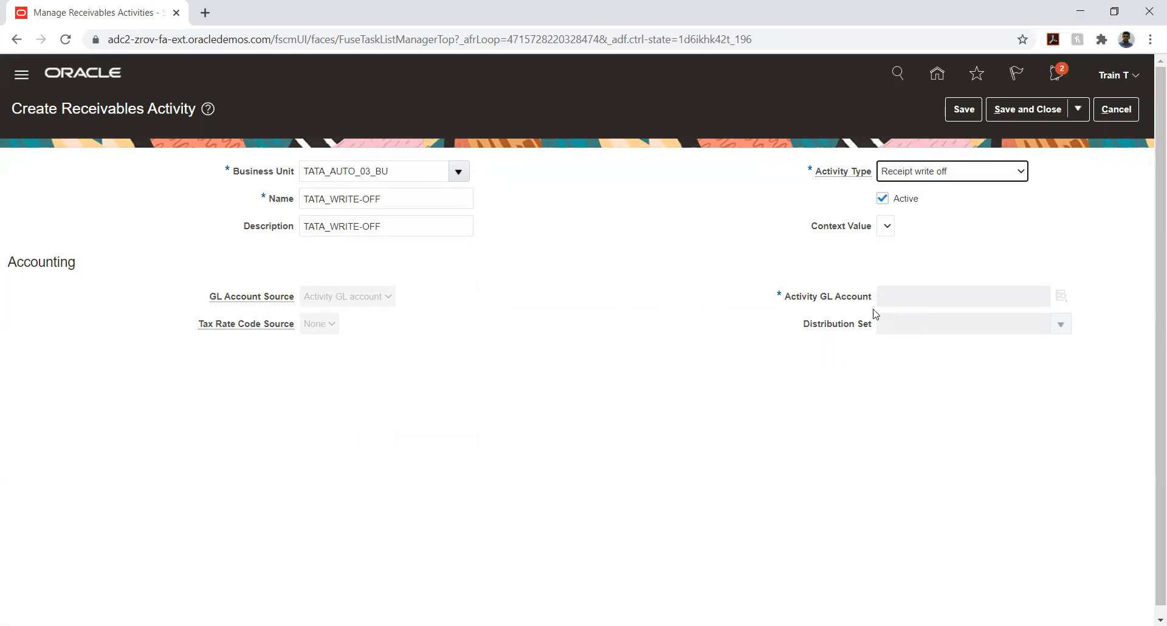
{"action": "left_click", "coordinate": [926, 180]}
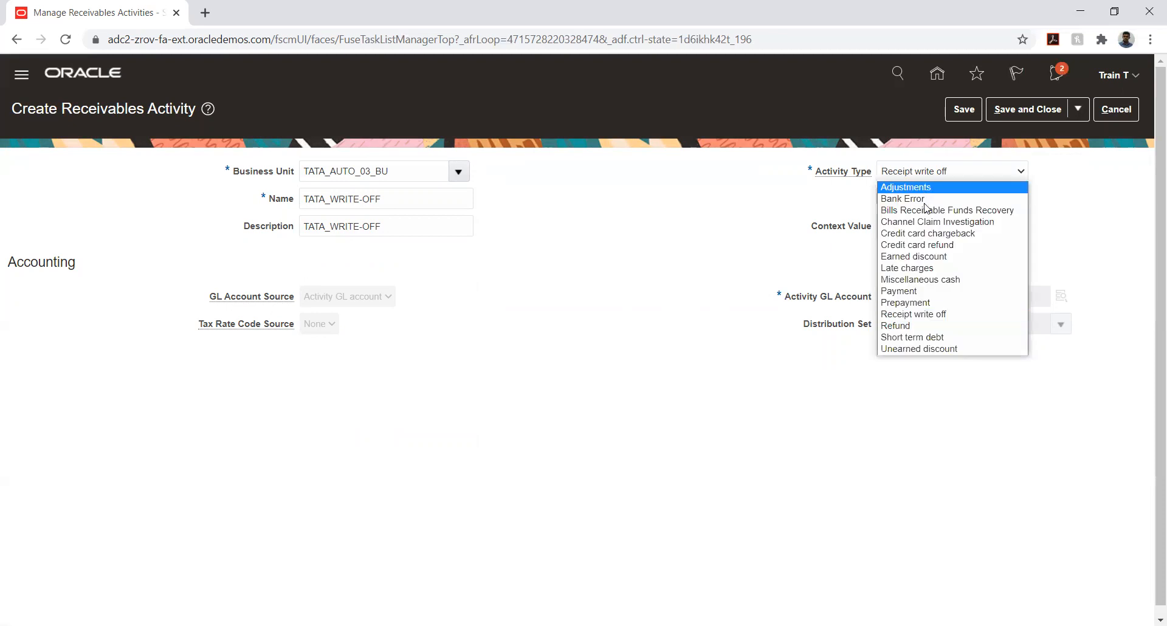
{"action": "left_click", "coordinate": [931, 314]}
{"action": "key", "text": "Tab"}
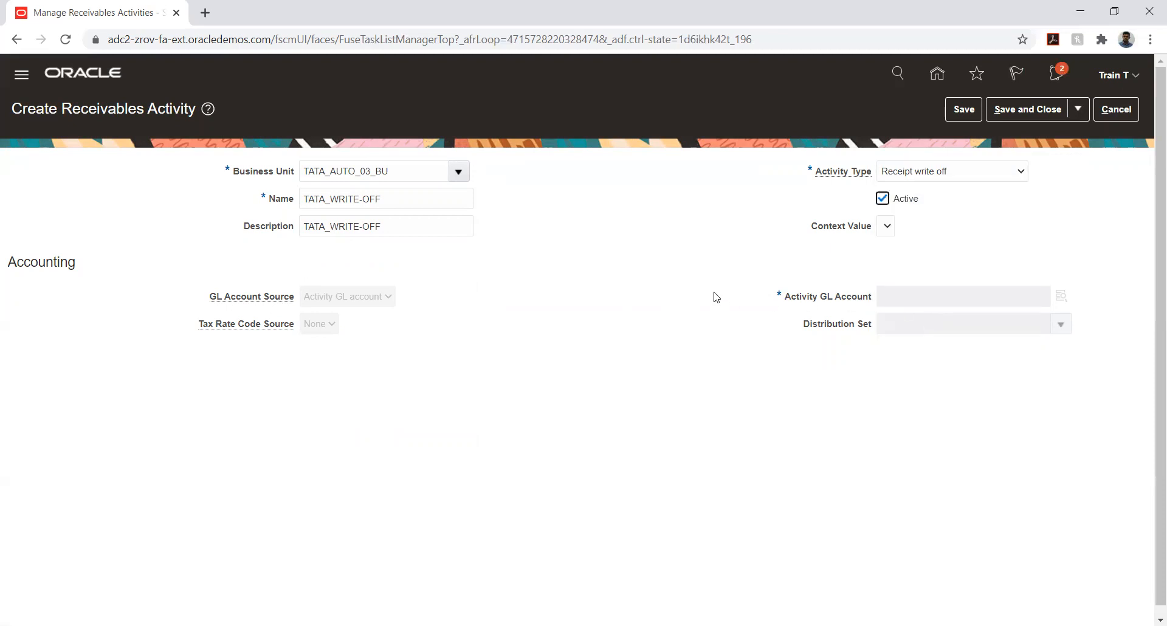
{"action": "key", "text": "Tab"}
{"action": "left_click", "coordinate": [962, 174]}
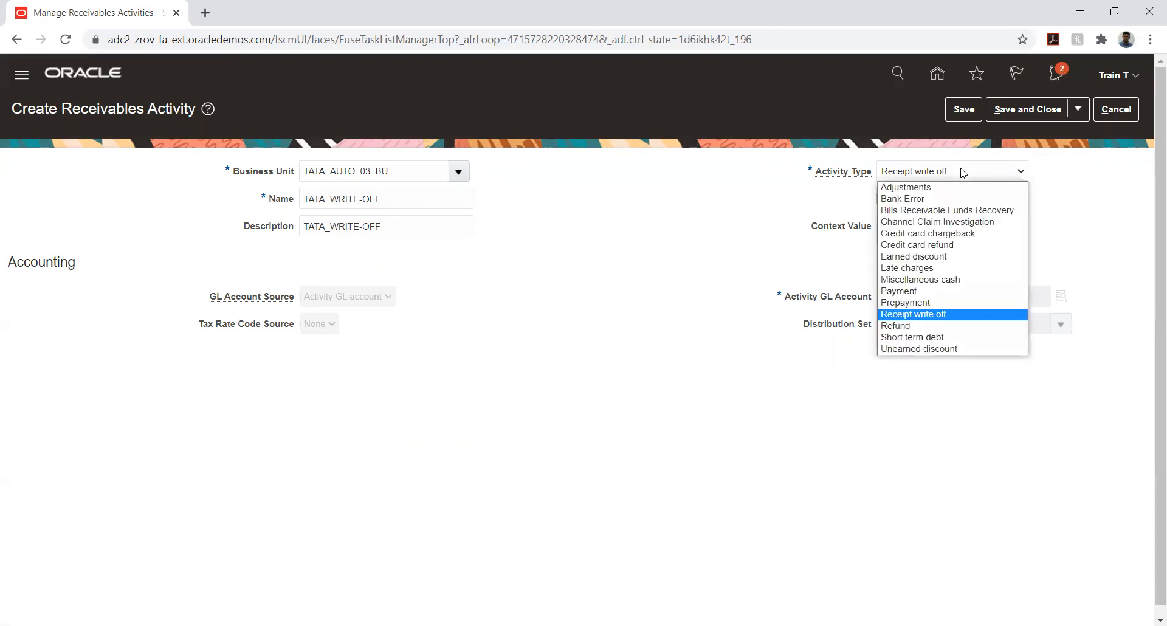
{"action": "left_click", "coordinate": [904, 302]}
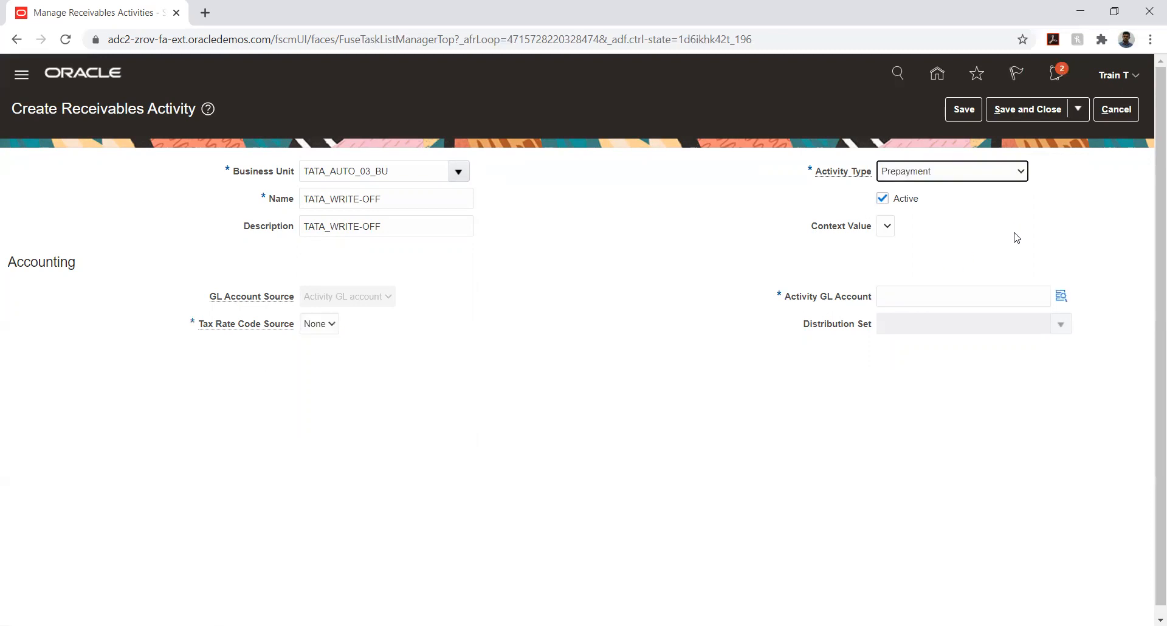
{"action": "left_click", "coordinate": [1004, 175]}
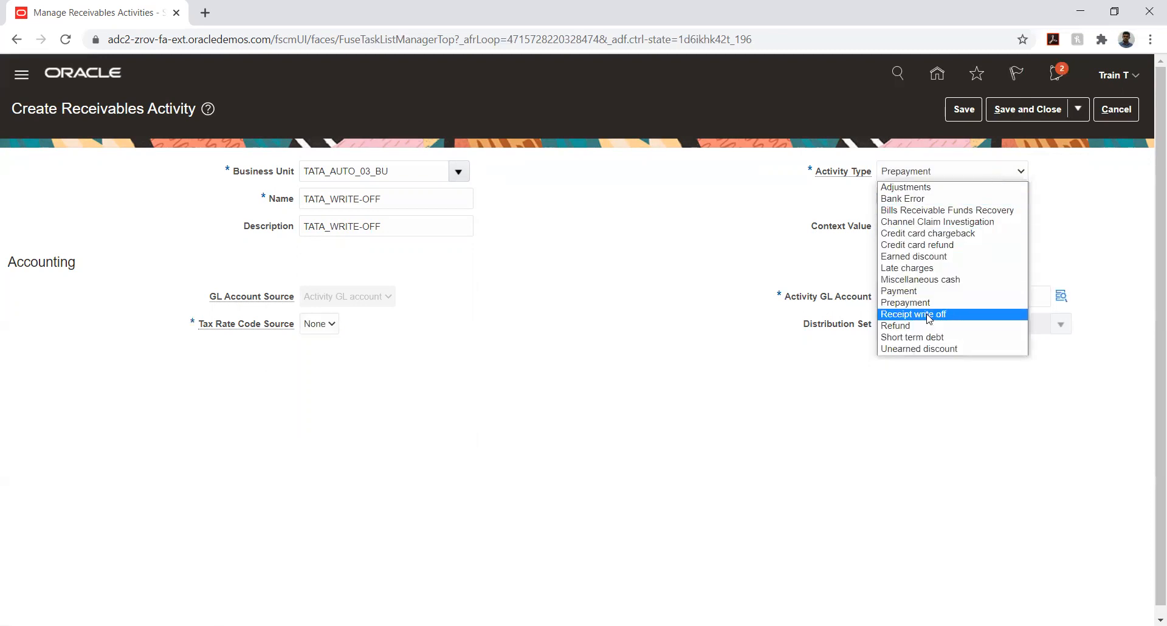
{"action": "left_click", "coordinate": [930, 314]}
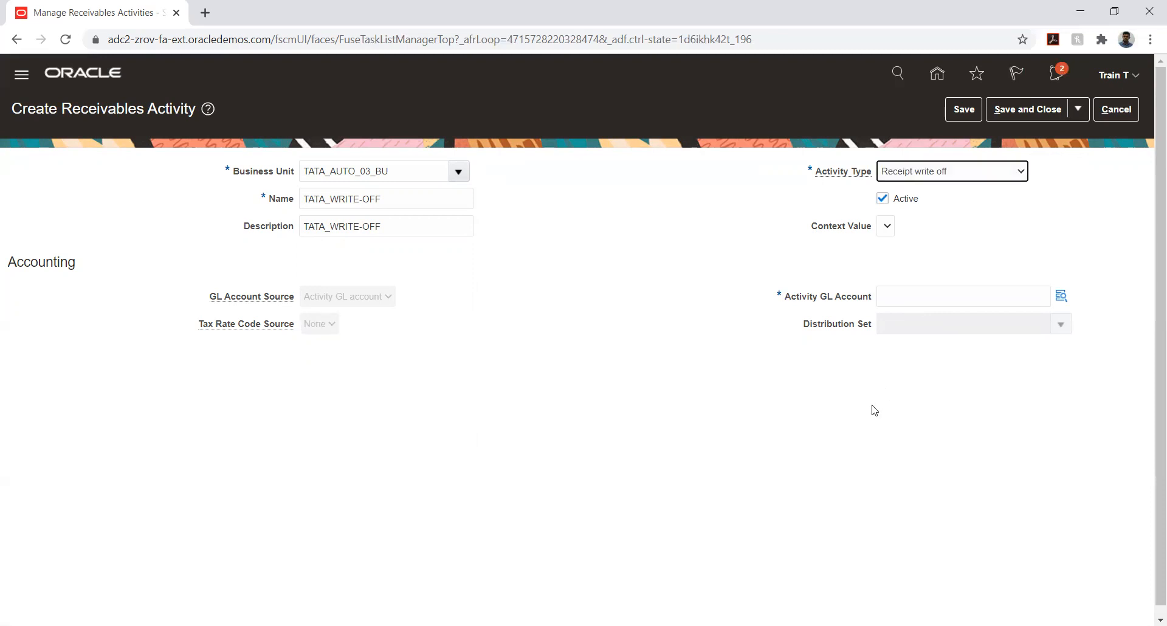
{"action": "left_click", "coordinate": [1061, 296]}
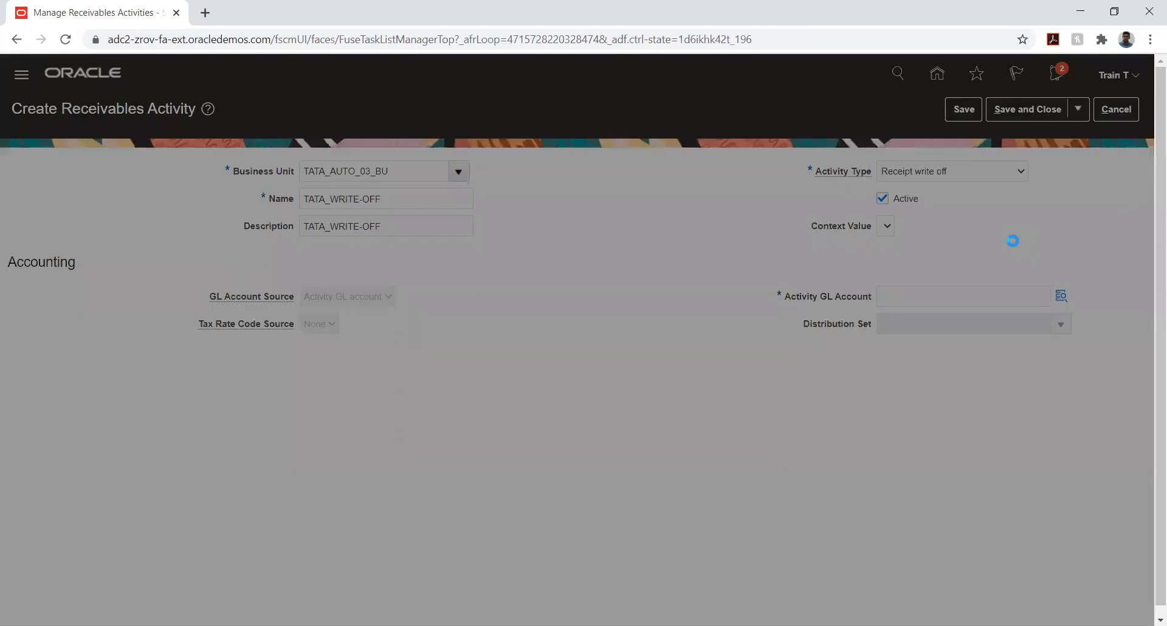
Set the company segment to 03 and the location segment to 10 Default Location
{"action": "left_click", "coordinate": [637, 303]}
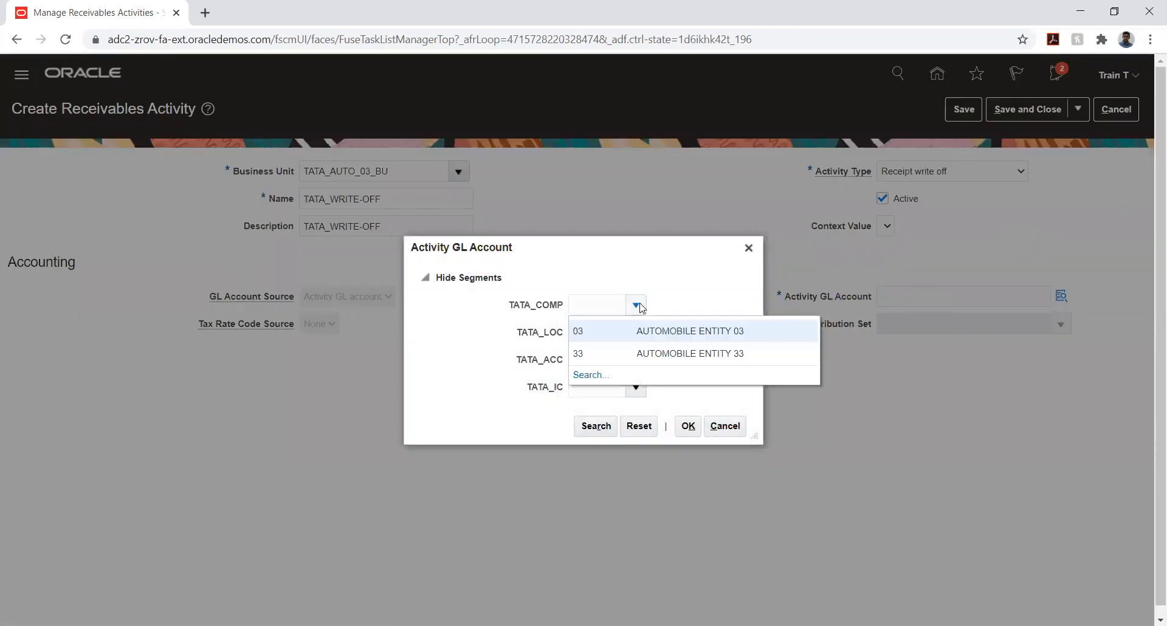
{"action": "left_click", "coordinate": [636, 332]}
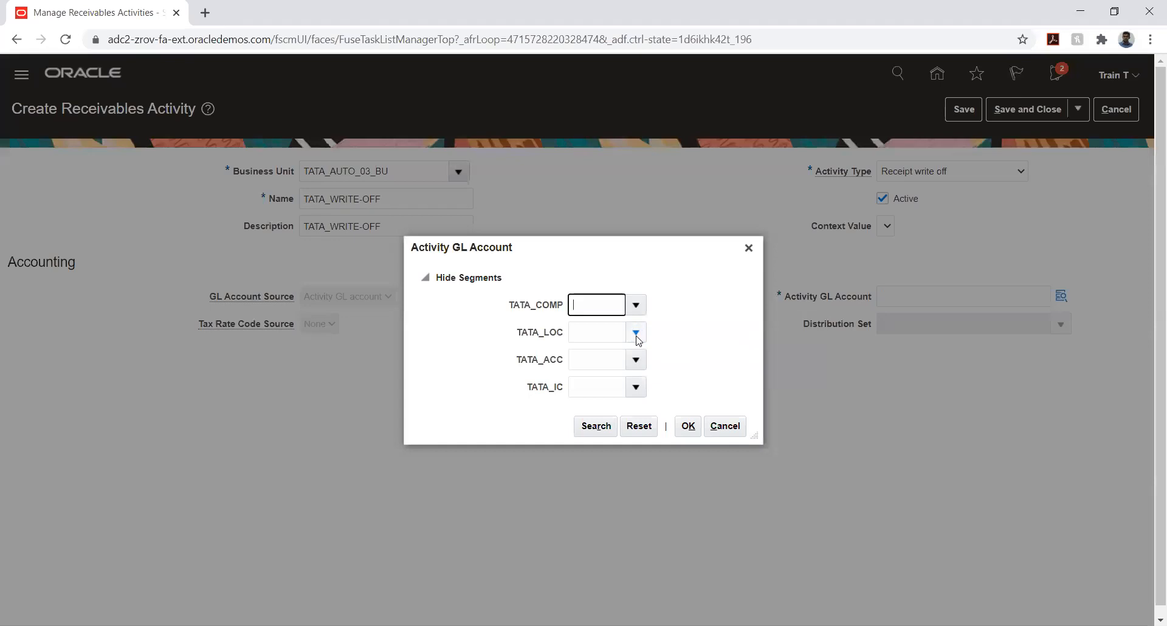
{"action": "left_click", "coordinate": [636, 304]}
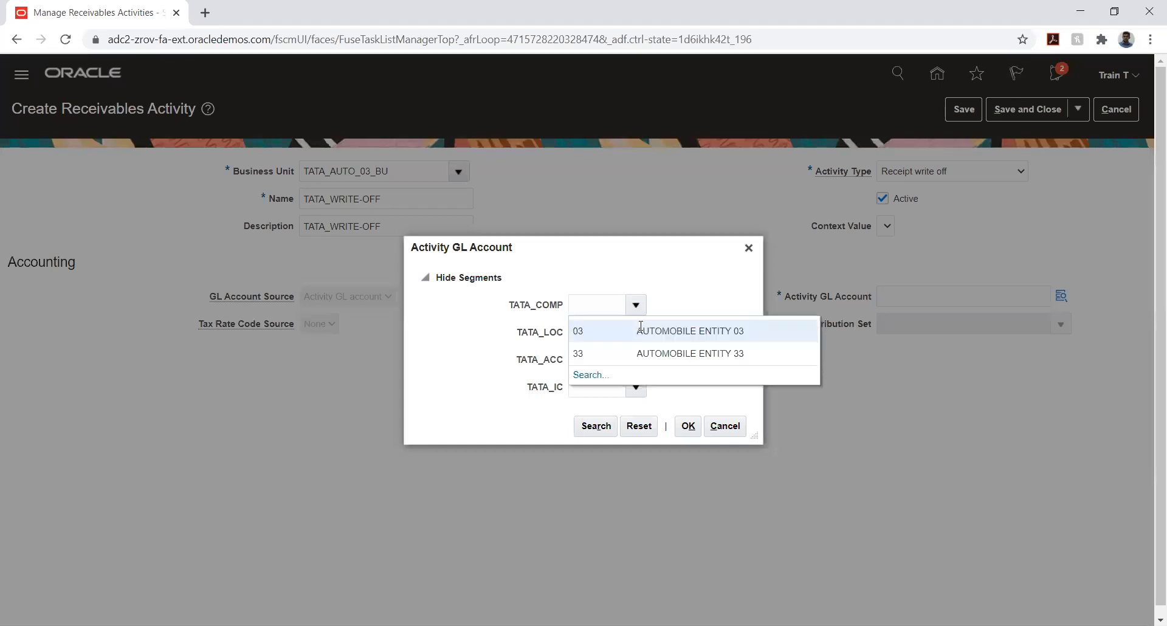
{"action": "left_click", "coordinate": [641, 331]}
{"action": "left_click", "coordinate": [643, 333]}
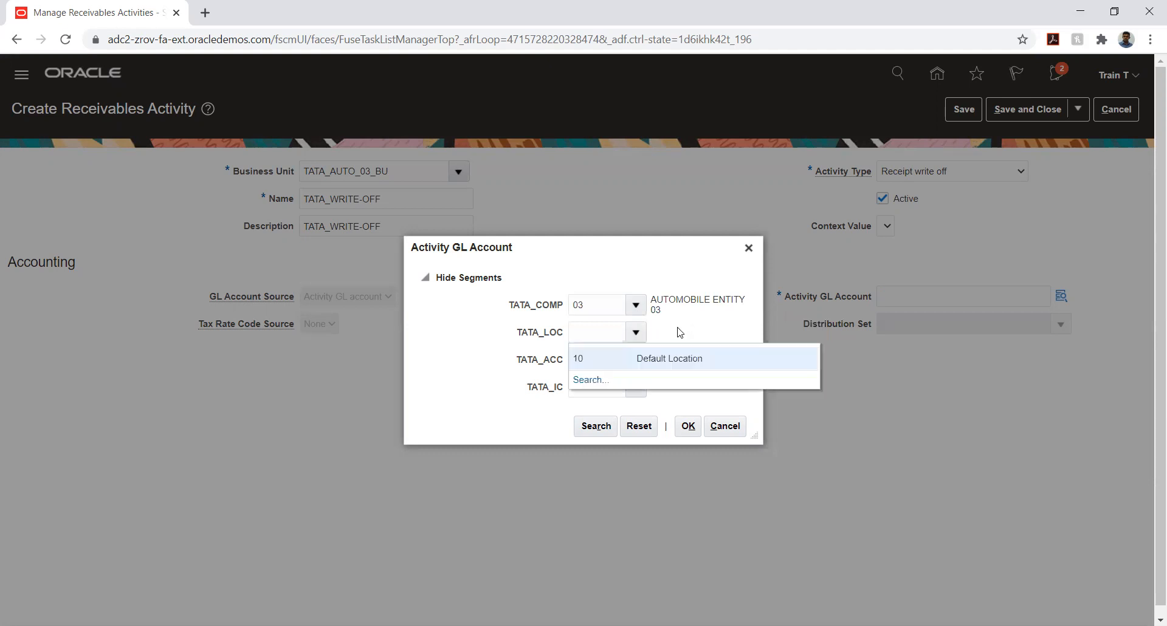
{"action": "left_click", "coordinate": [657, 357]}
Search account values by description and select 7852 Receipt Written Off
{"action": "left_click", "coordinate": [638, 361]}
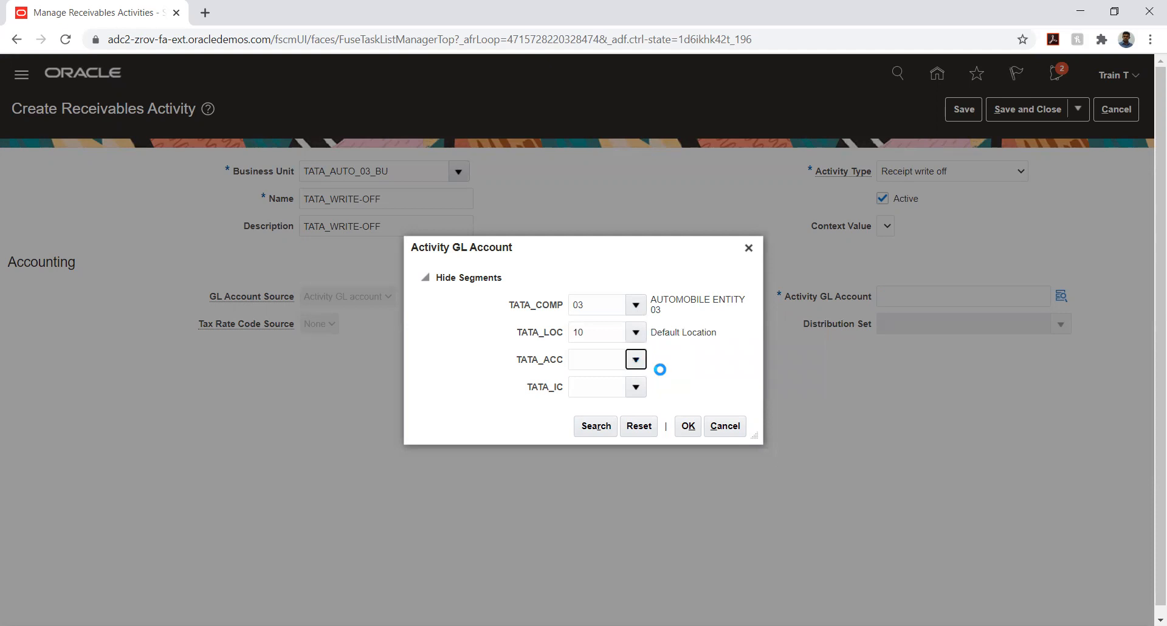
{"action": "left_click", "coordinate": [586, 615]}
{"action": "left_click", "coordinate": [572, 344]}
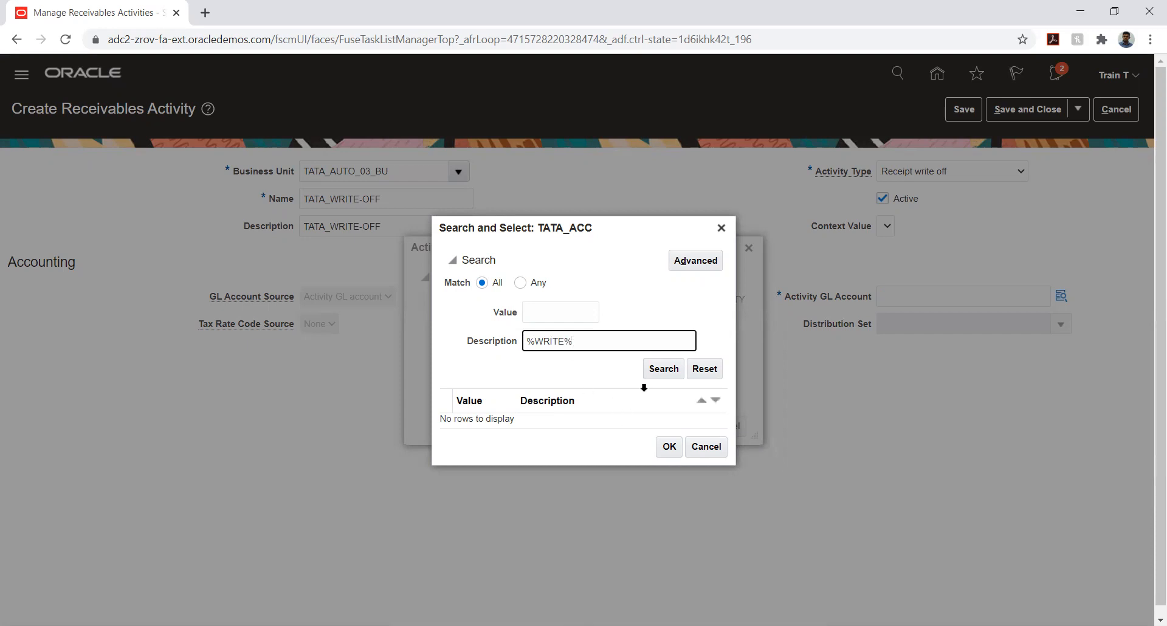
{"action": "left_click", "coordinate": [651, 373]}
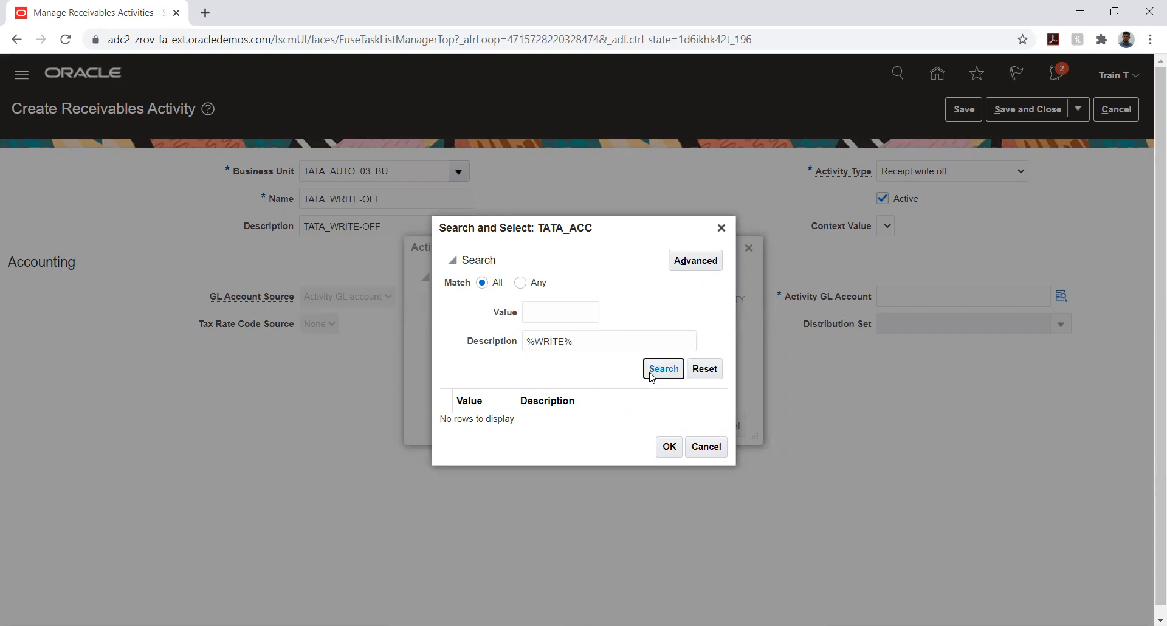
{"action": "left_click", "coordinate": [586, 342]}
{"action": "triple_click", "coordinate": [586, 342]}
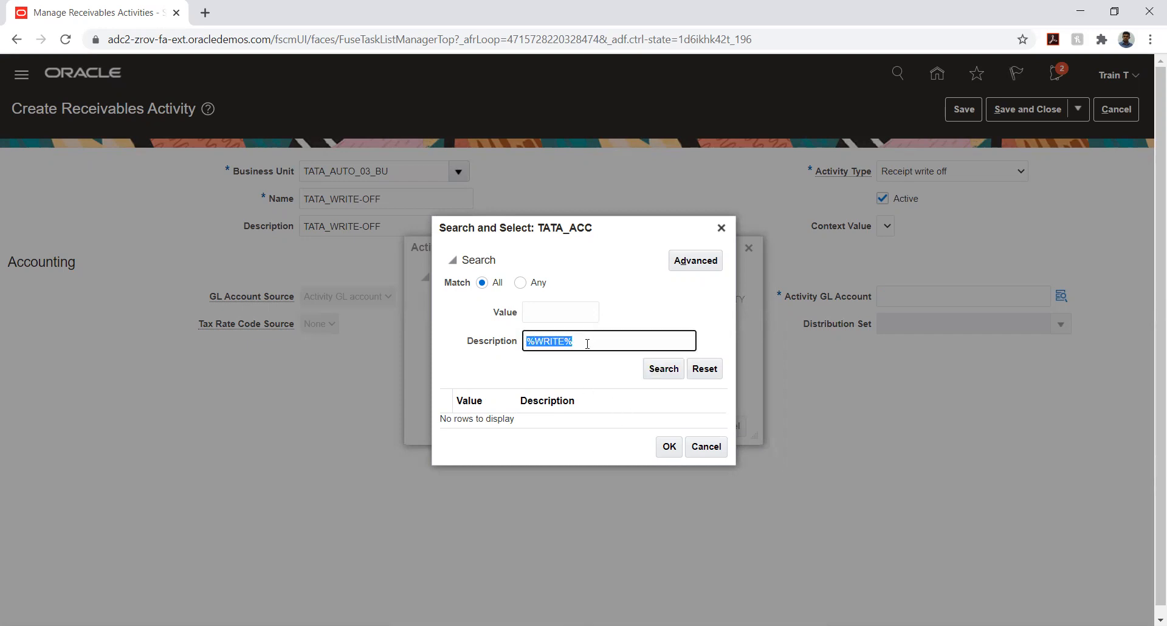
{"action": "type", "text": "%writ%"}
{"action": "key", "text": "Return"}
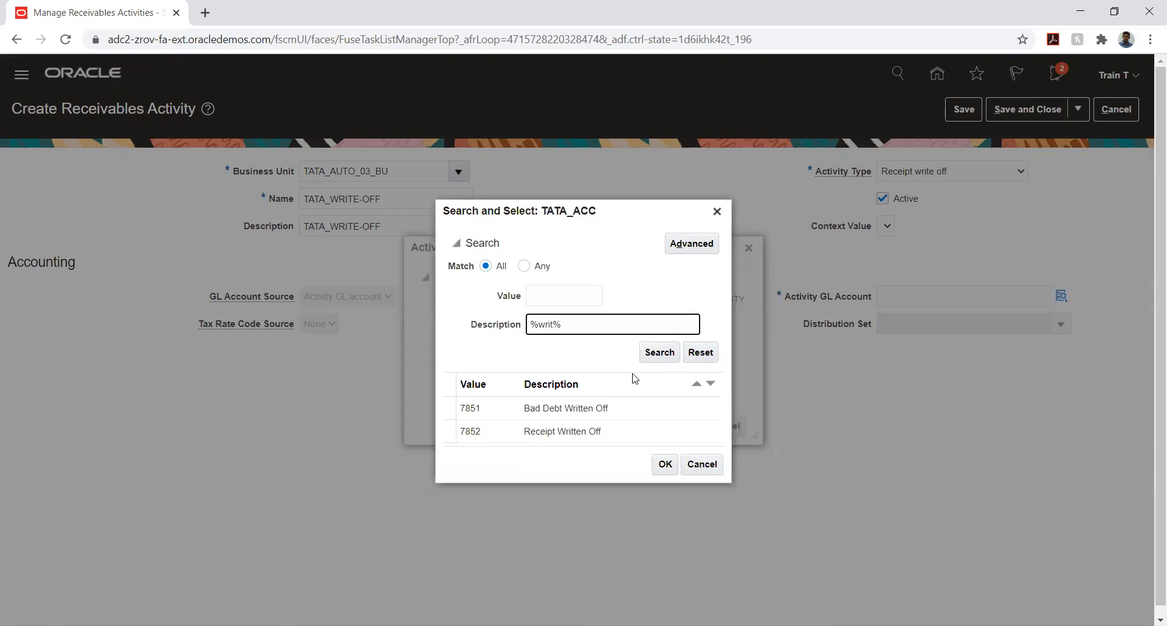
{"action": "left_click", "coordinate": [628, 432]}
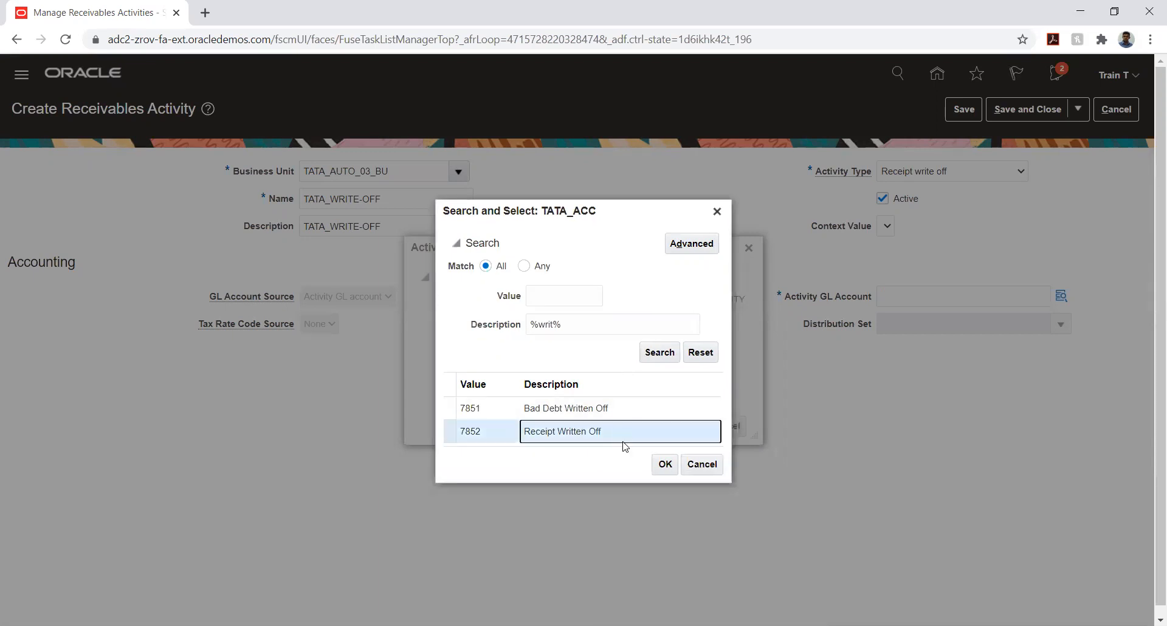
{"action": "left_click", "coordinate": [664, 465]}
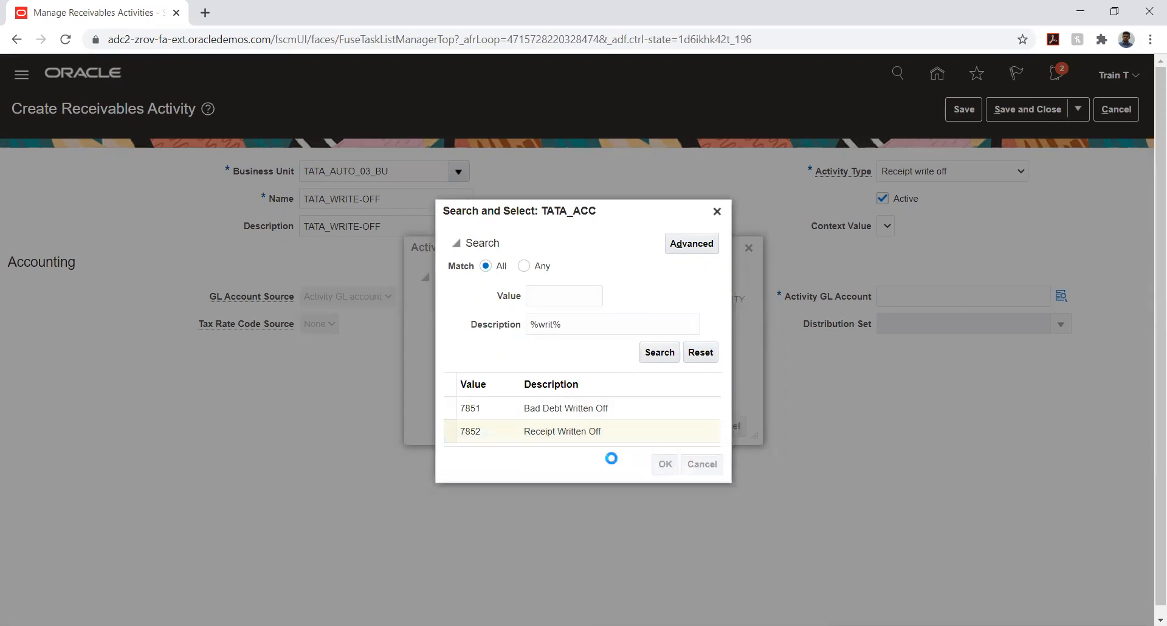
Set the intercompany segment to 03 and accept account 03.10.7852.03
{"action": "left_click", "coordinate": [635, 387]}
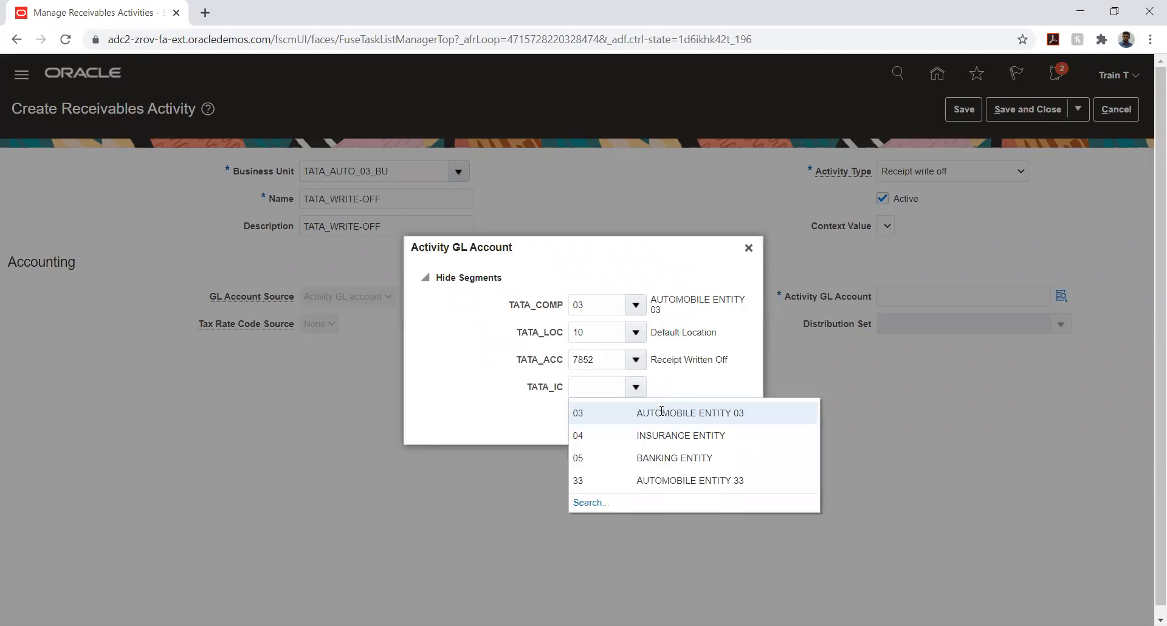
{"action": "key", "text": "Escape"}
{"action": "type", "text": "03"}
{"action": "left_click", "coordinate": [689, 425]}
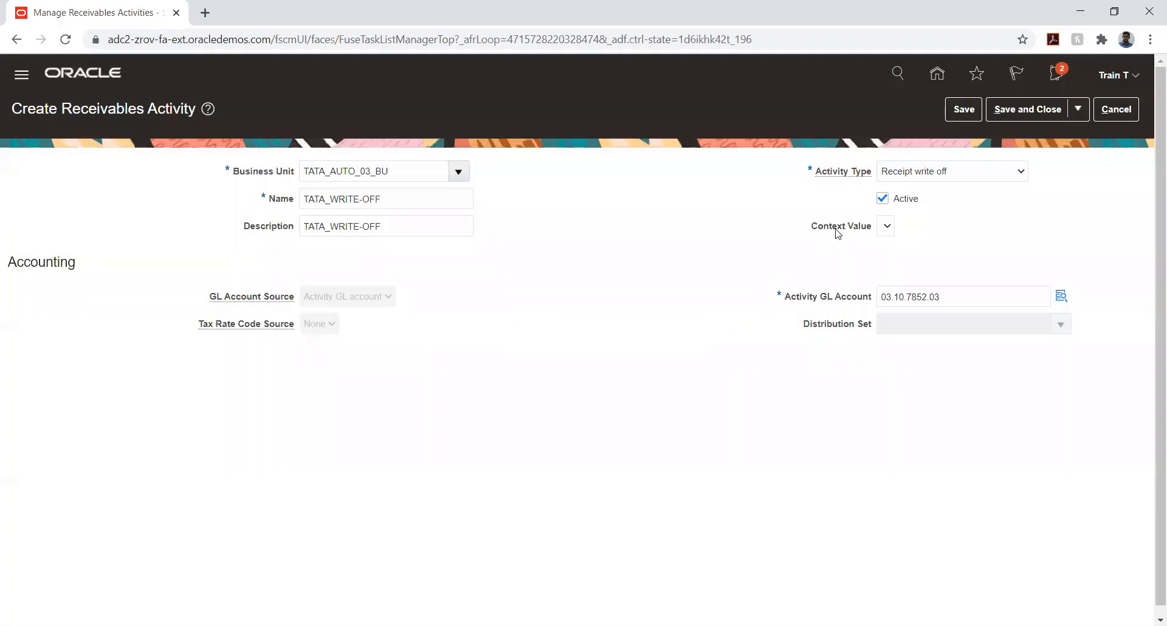
Save and close the TATA_WRITE-OFF activity
{"action": "left_click", "coordinate": [958, 113]}
{"action": "left_click", "coordinate": [1011, 113]}
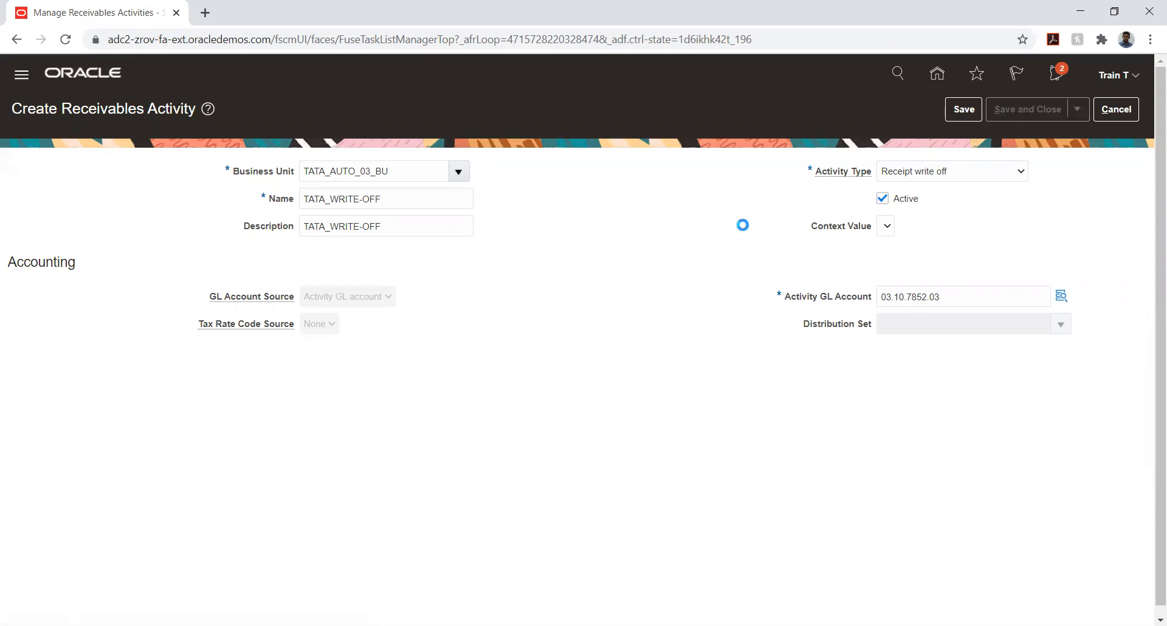
{"action": "left_click", "coordinate": [1035, 104]}
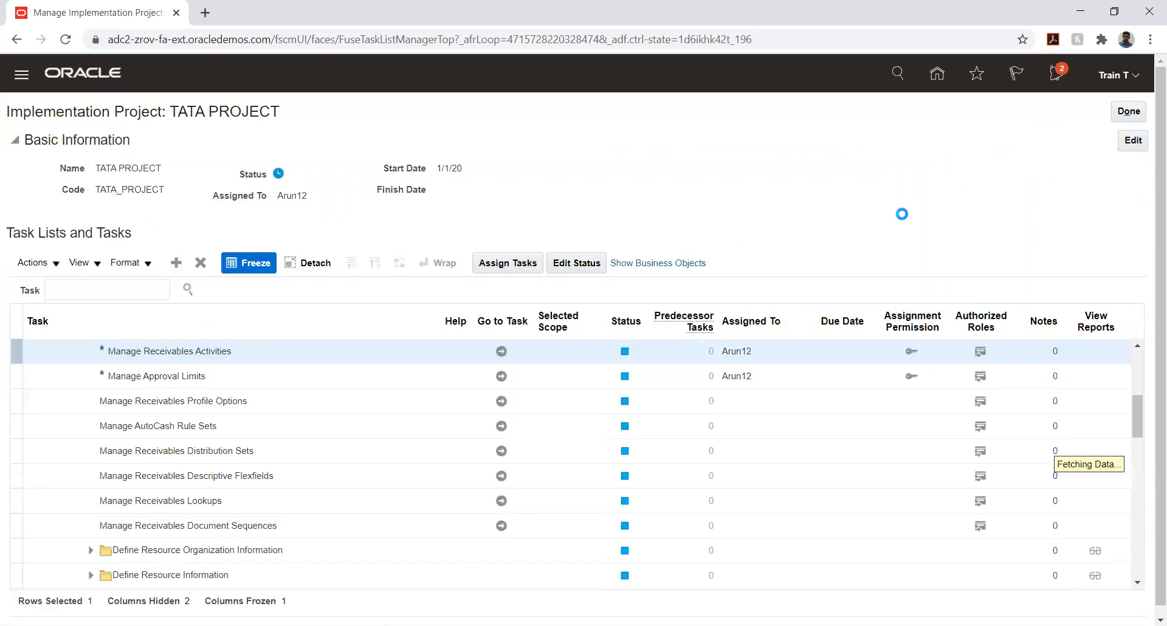
Return home and sign out of the application, confirming the sign-off
{"action": "left_click", "coordinate": [936, 73]}
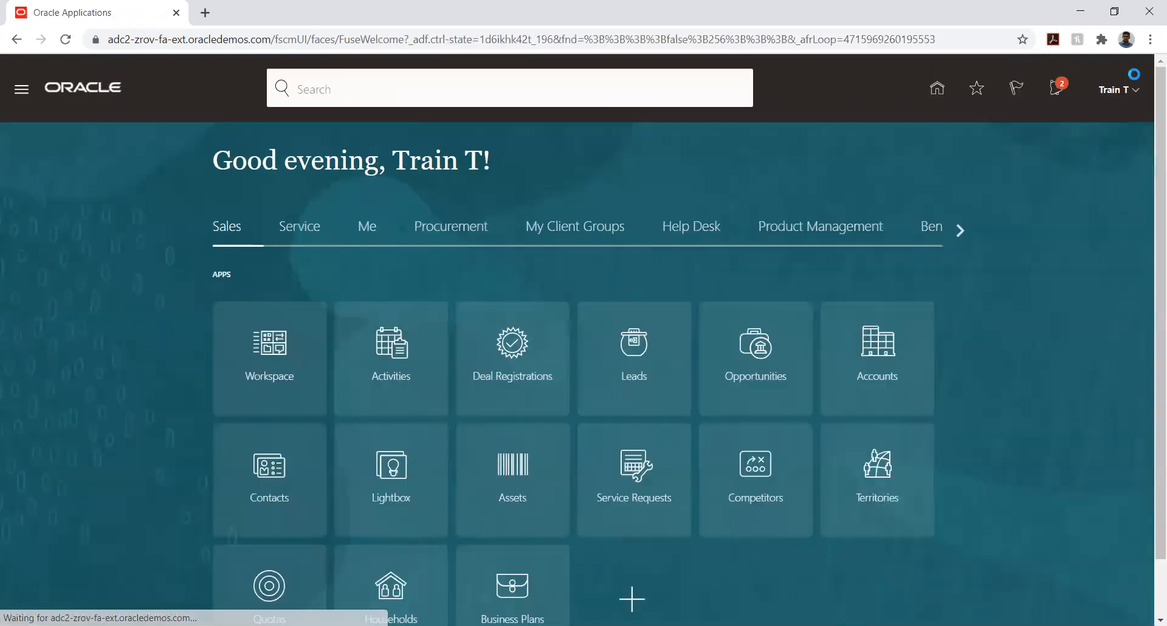
{"action": "left_click", "coordinate": [1130, 91]}
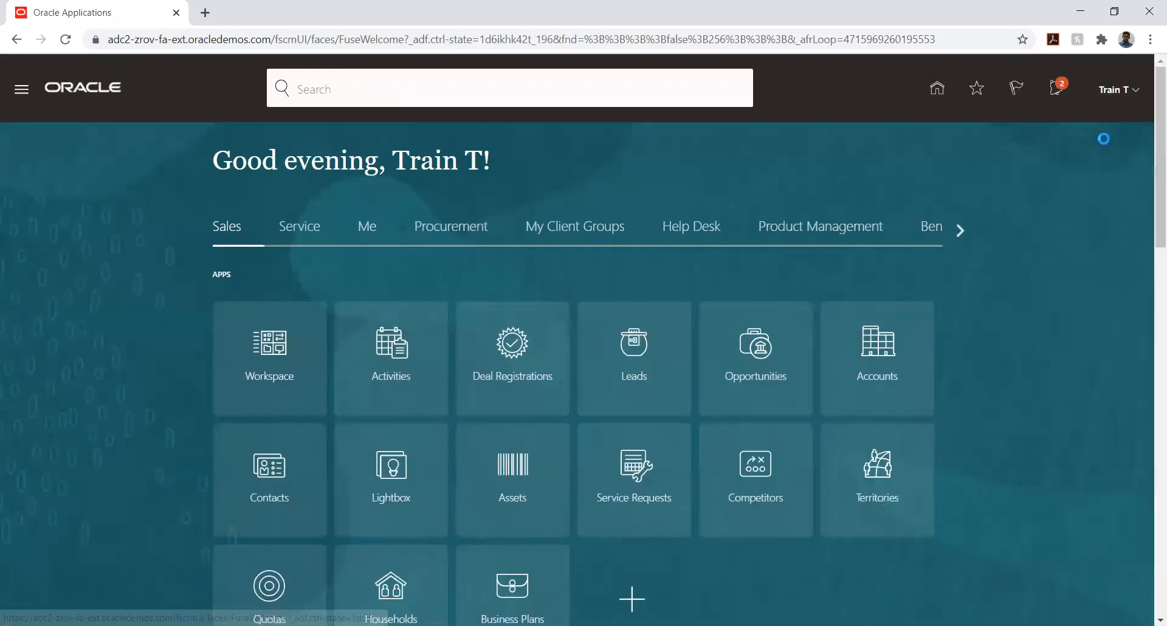
{"action": "left_click", "coordinate": [1087, 122]}
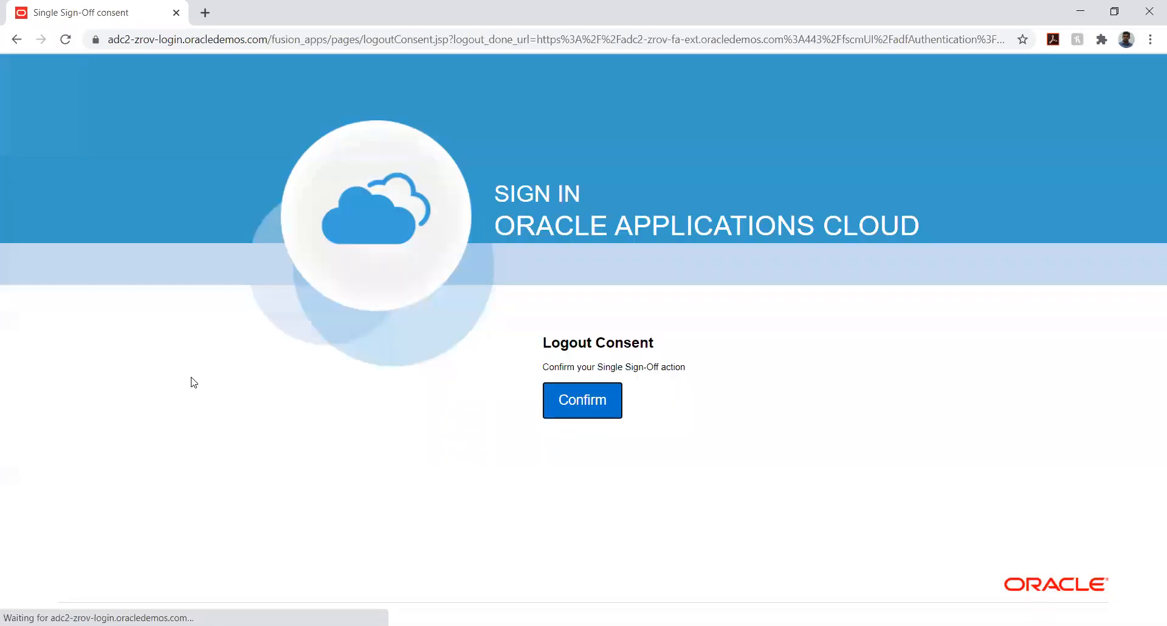
{"action": "left_click", "coordinate": [557, 407]}
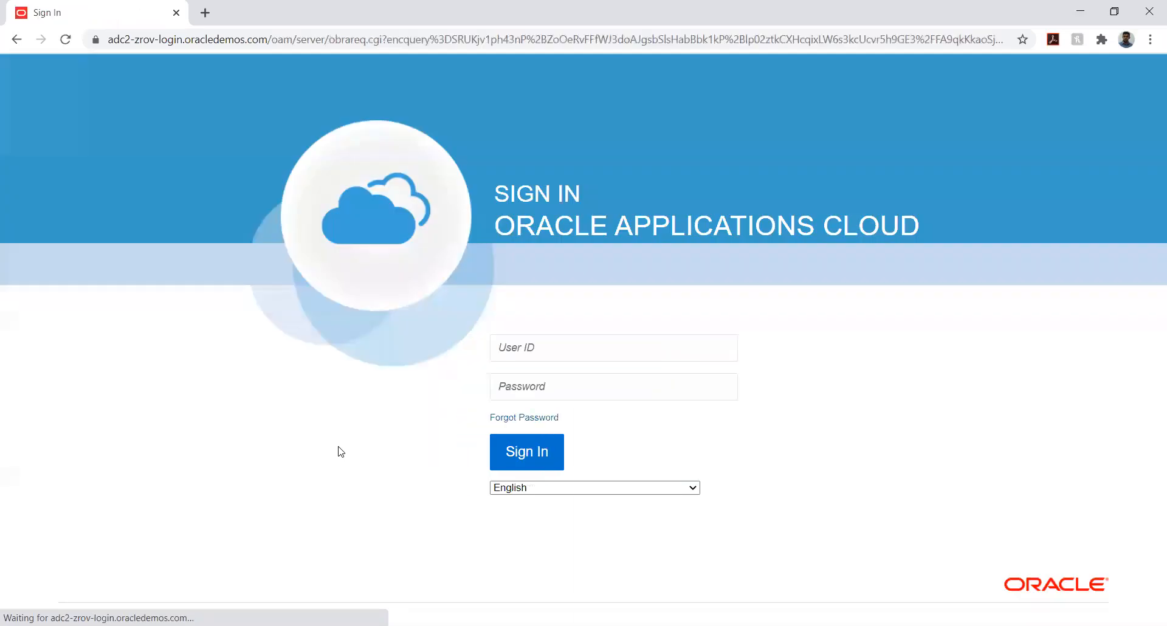
Sign in with another user's ID and password
{"action": "left_click", "coordinate": [520, 353]}
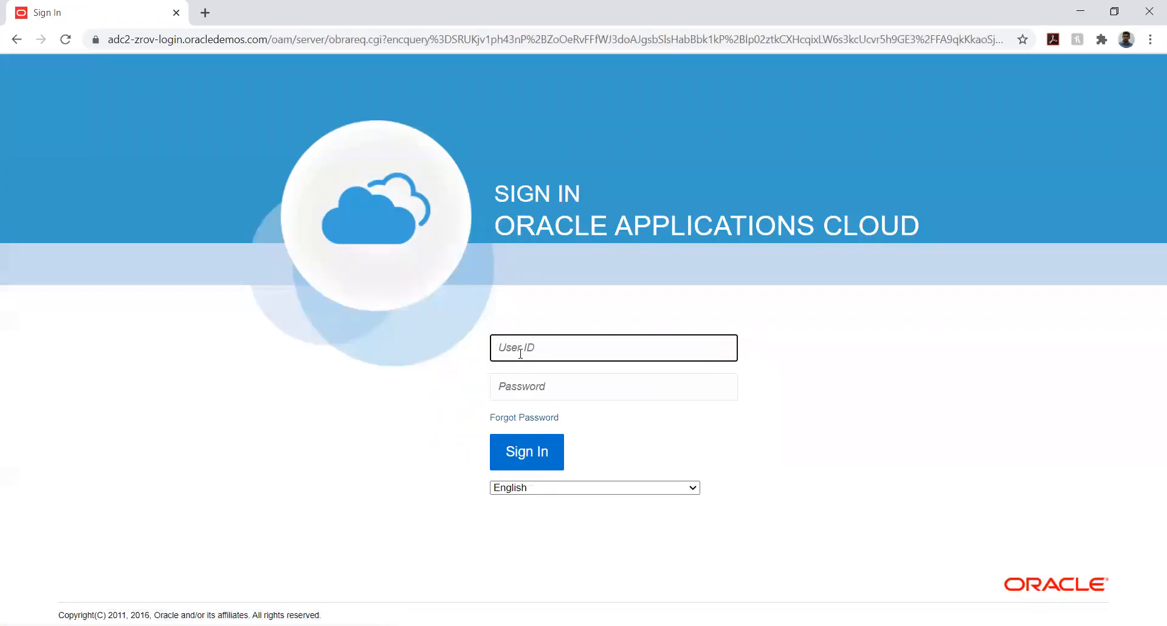
{"action": "type", "text": "Arun12"}
{"action": "key", "text": "Tab"}
{"action": "type", "text": "a"}
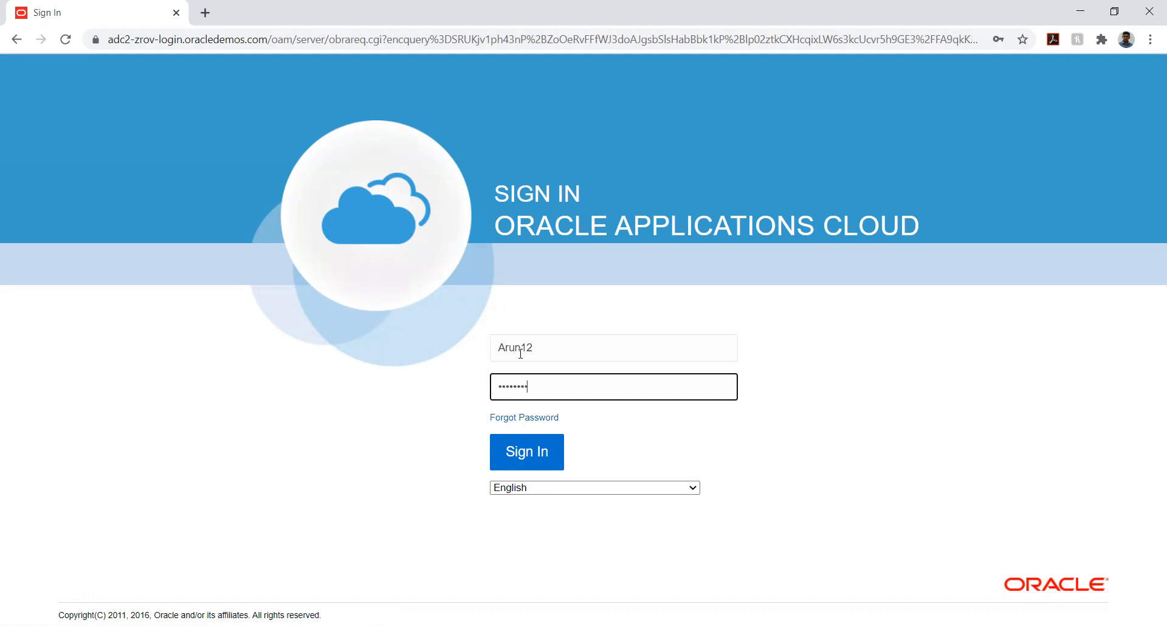
{"action": "key", "text": "Return"}
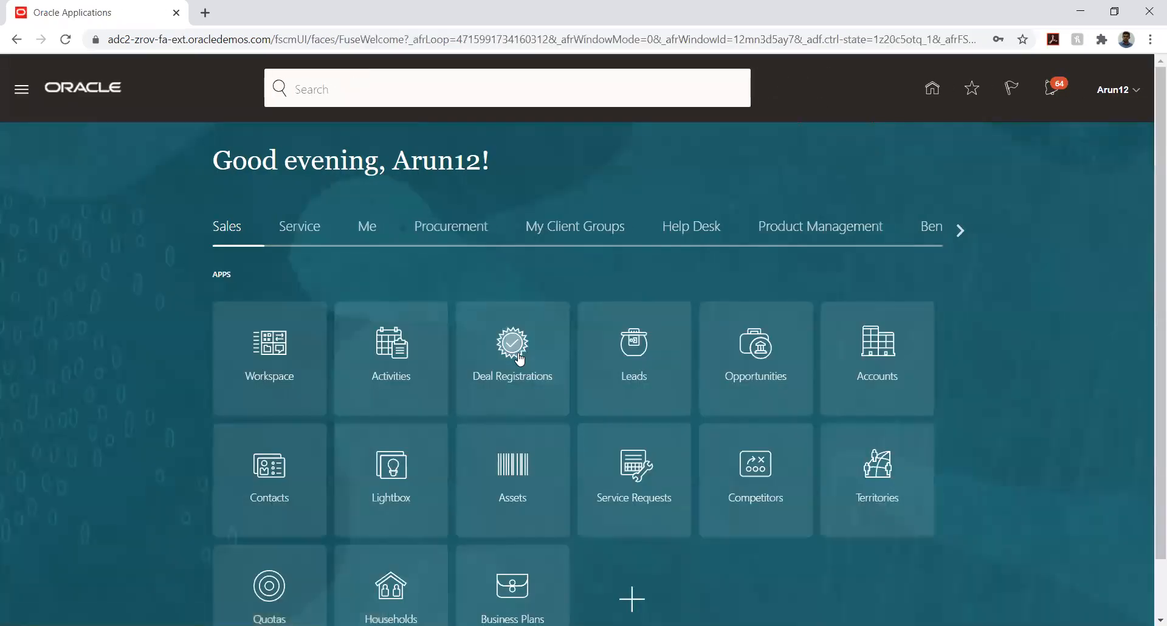
Open the Accounts Receivable work area under Receivables and go to Manage Receipts
{"action": "left_click", "coordinate": [958, 230]}
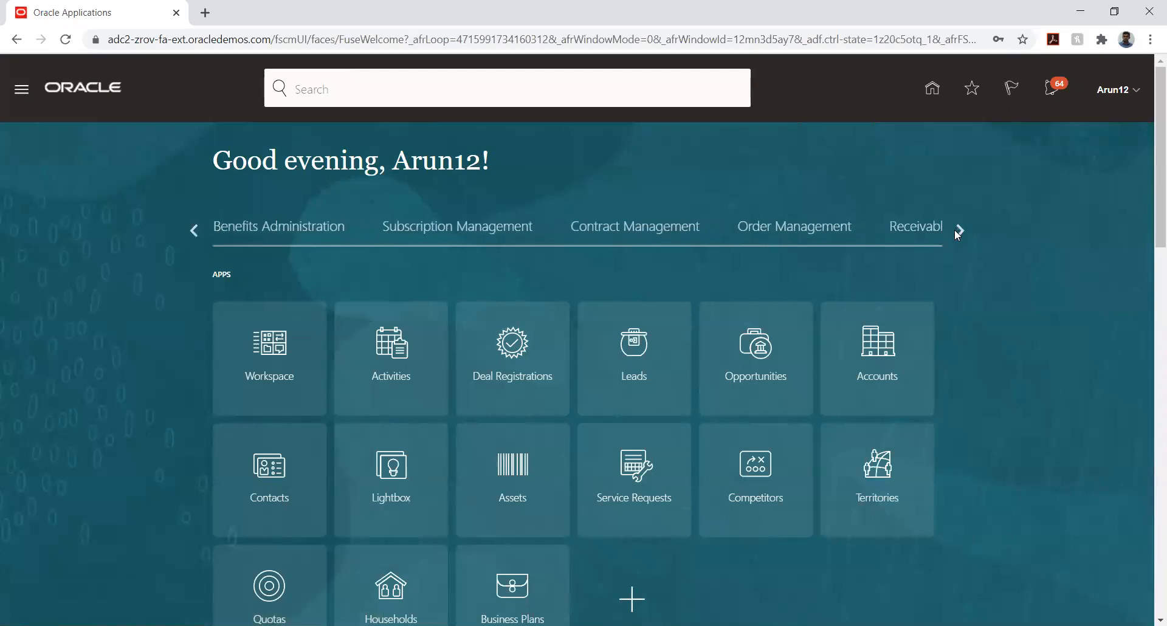
{"action": "left_click", "coordinate": [904, 243]}
{"action": "left_click", "coordinate": [378, 350]}
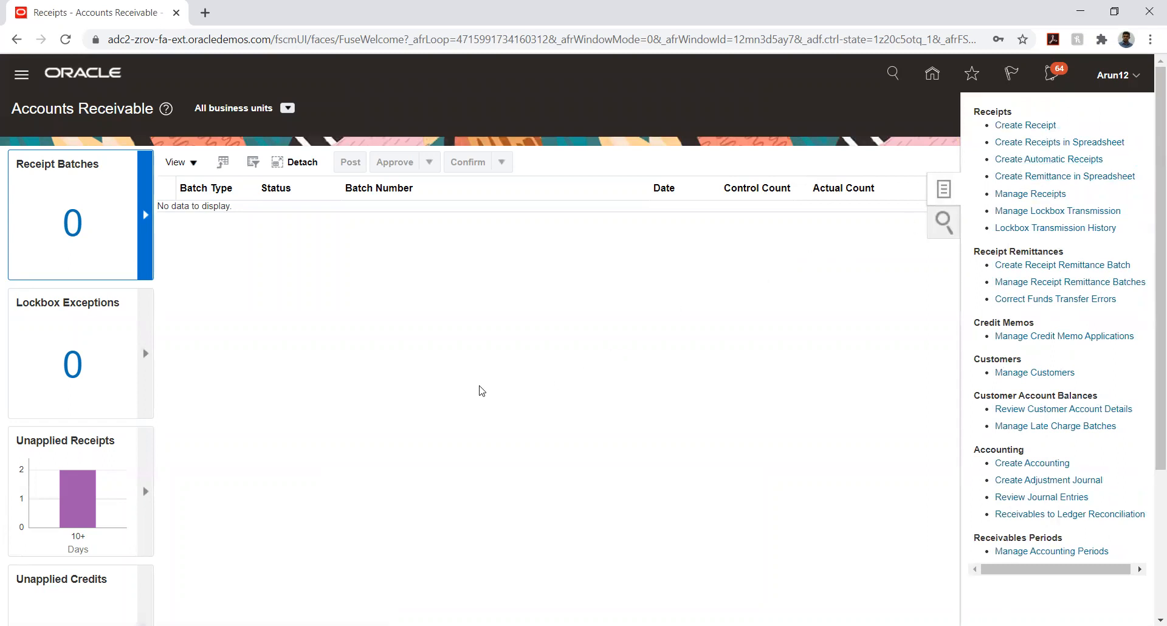
{"action": "left_click", "coordinate": [1001, 195]}
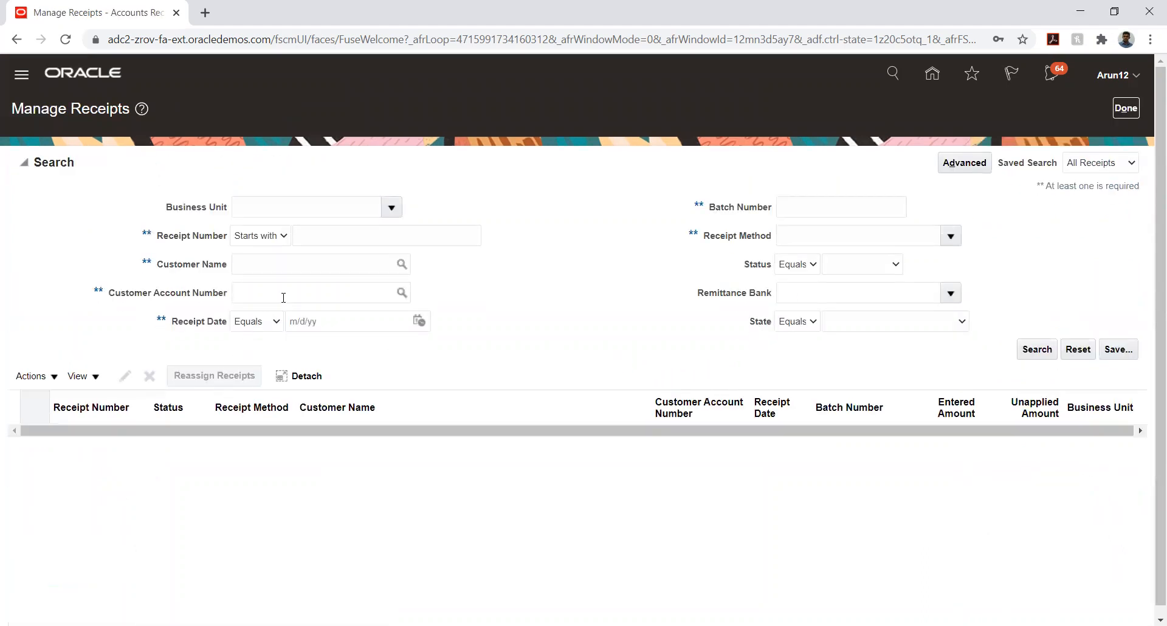
Search for receipt number 12 and open the TATA_CUSTOMER receipt
{"action": "left_click", "coordinate": [343, 237]}
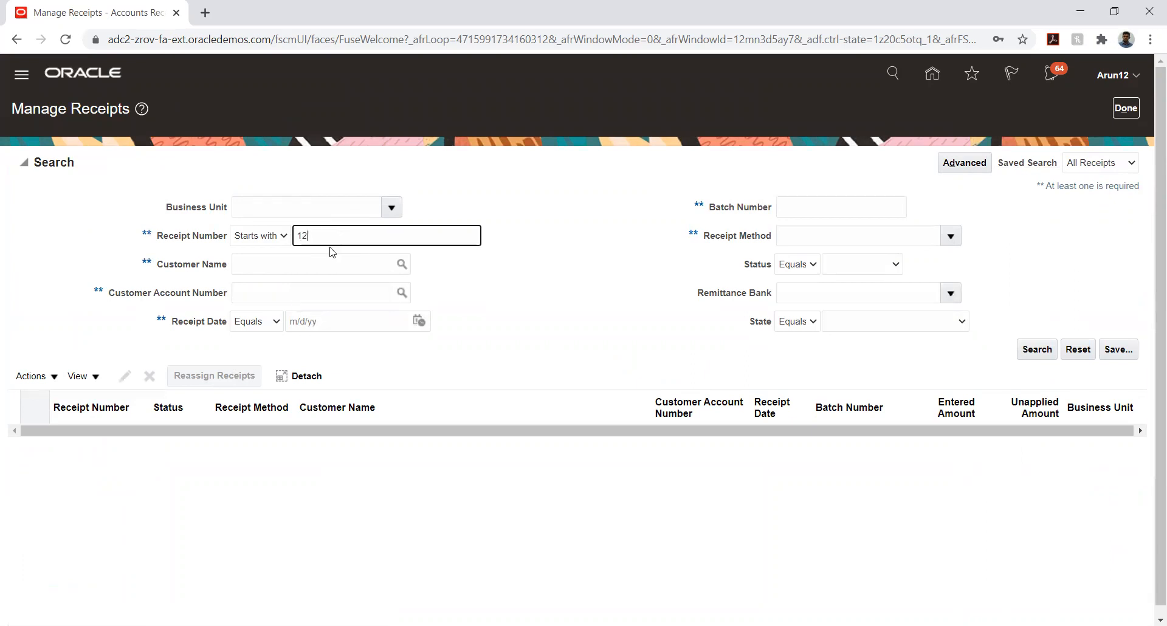
{"action": "type", "text": "12"}
{"action": "key", "text": "Return"}
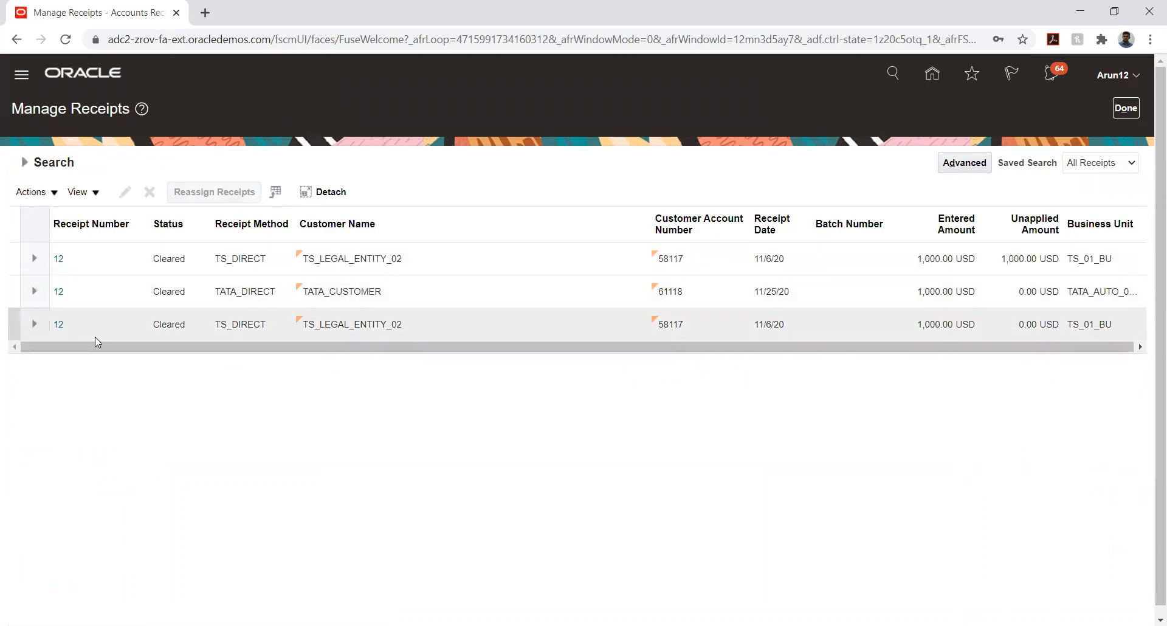
{"action": "left_click", "coordinate": [58, 292]}
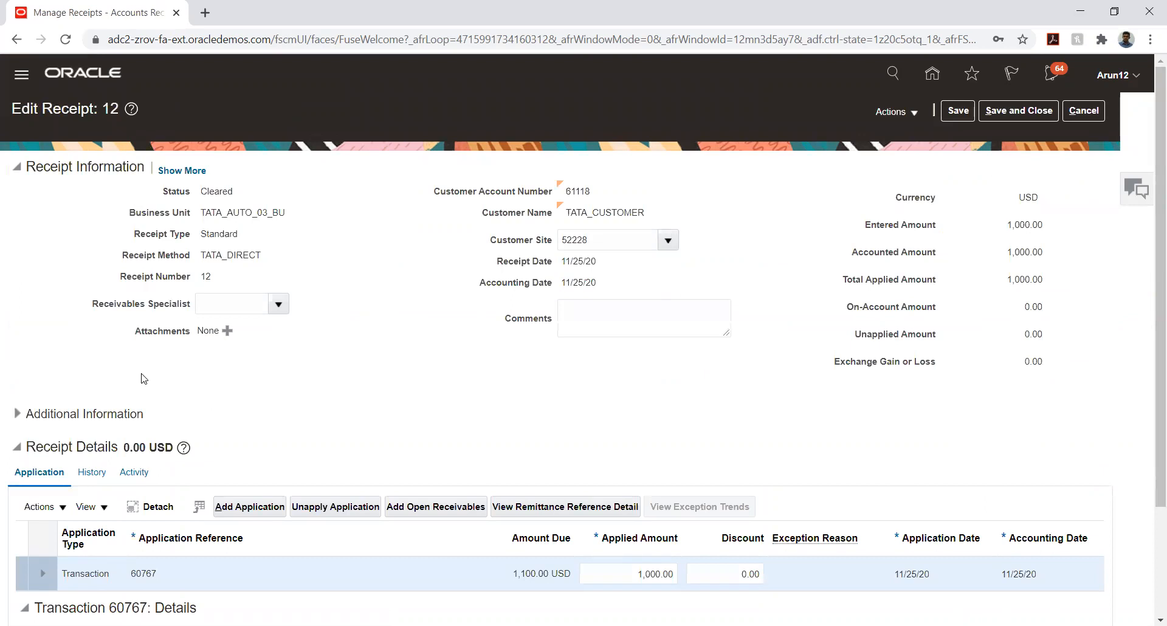
Try Create Write-Off, dismiss the missing write-off limits error, then save and close
{"action": "left_click", "coordinate": [64, 508]}
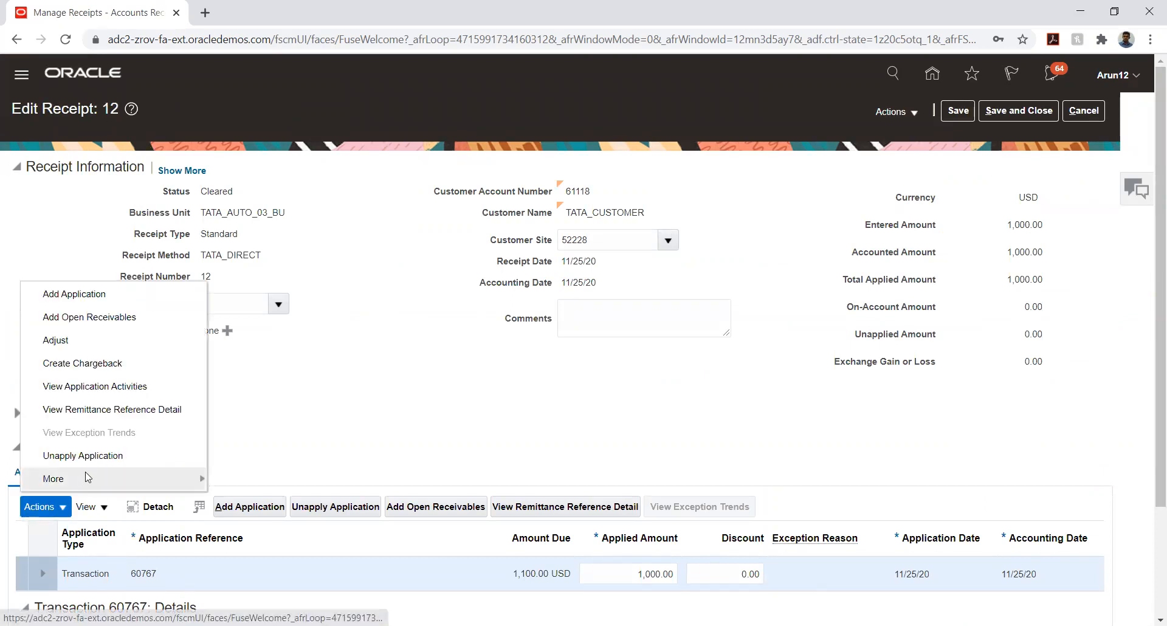
{"action": "mouse_move", "coordinate": [91, 479]}
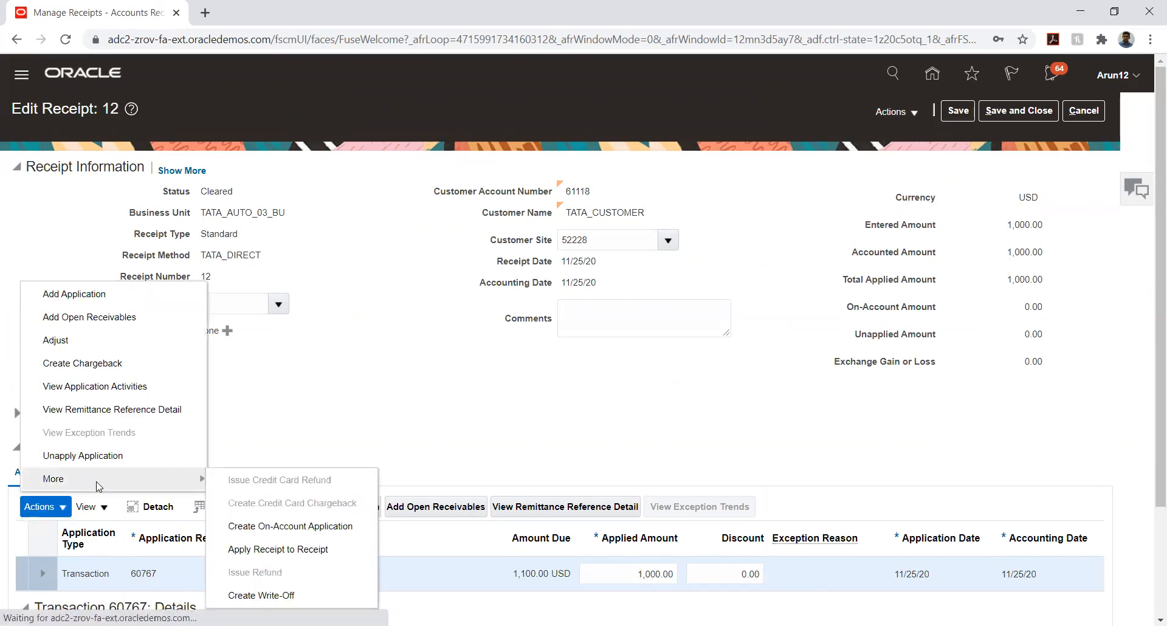
{"action": "left_click", "coordinate": [252, 594]}
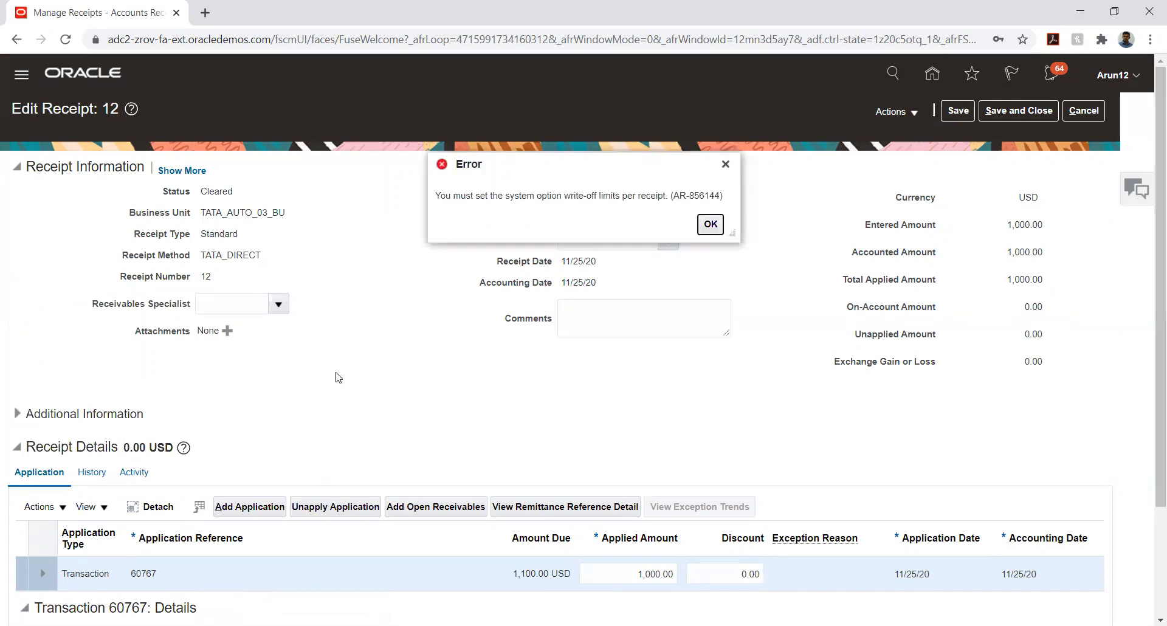
{"action": "left_click", "coordinate": [711, 224]}
{"action": "left_click", "coordinate": [1019, 110]}
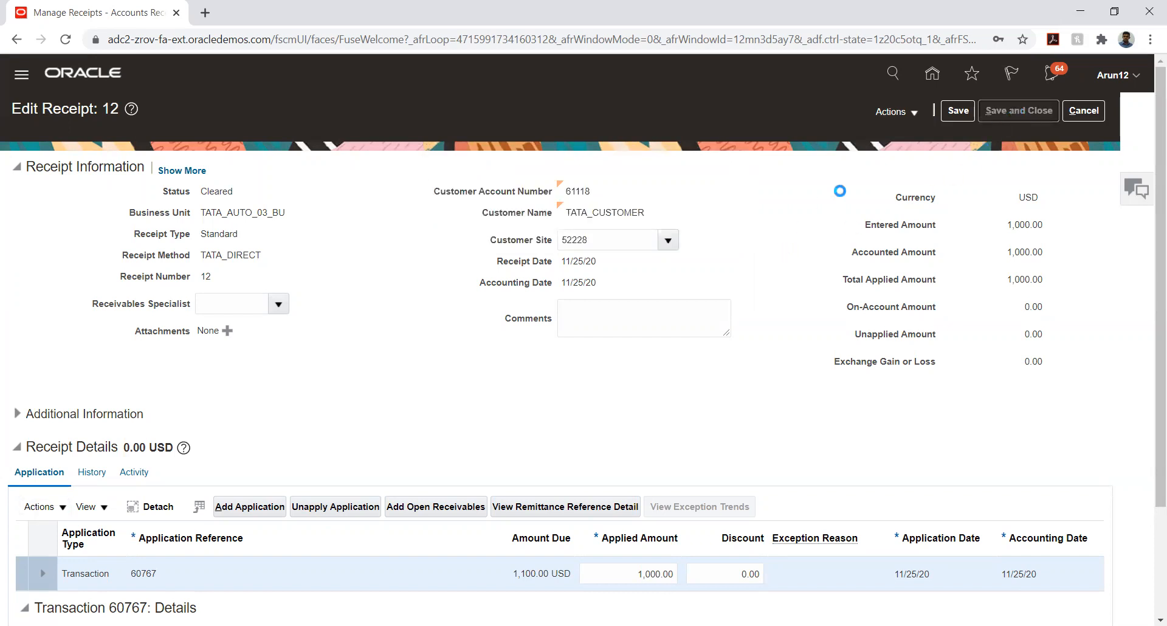
Go to Setup and Maintenance, open TATA PROJECT, and launch Manage Receivables System Options under Financials
{"action": "left_click", "coordinate": [1124, 108]}
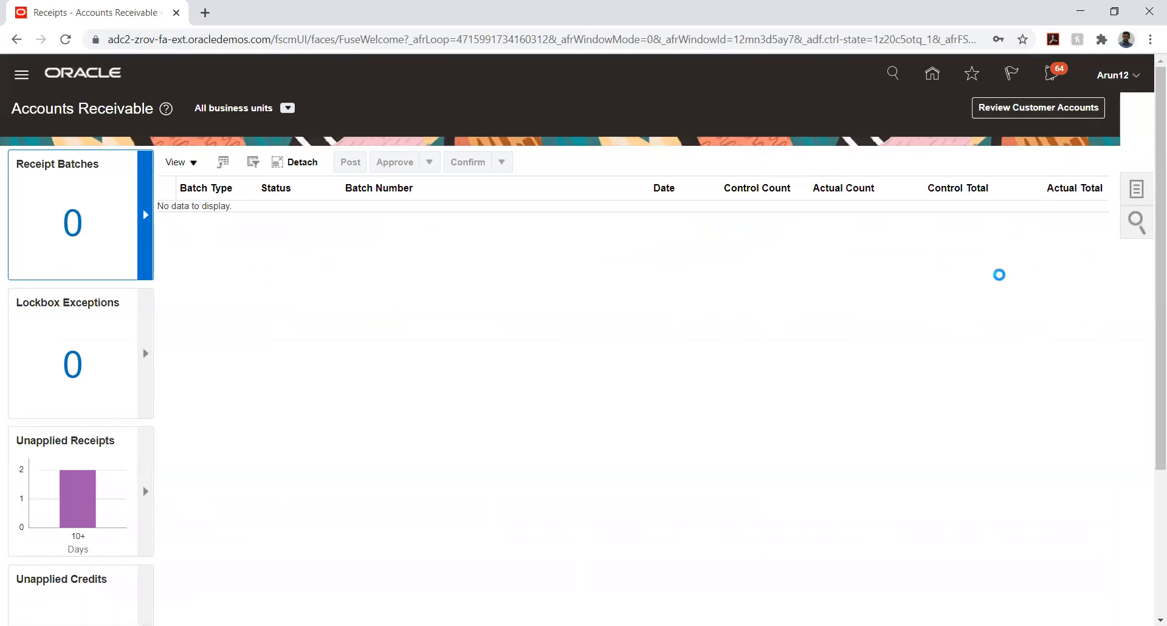
{"action": "left_click", "coordinate": [873, 297]}
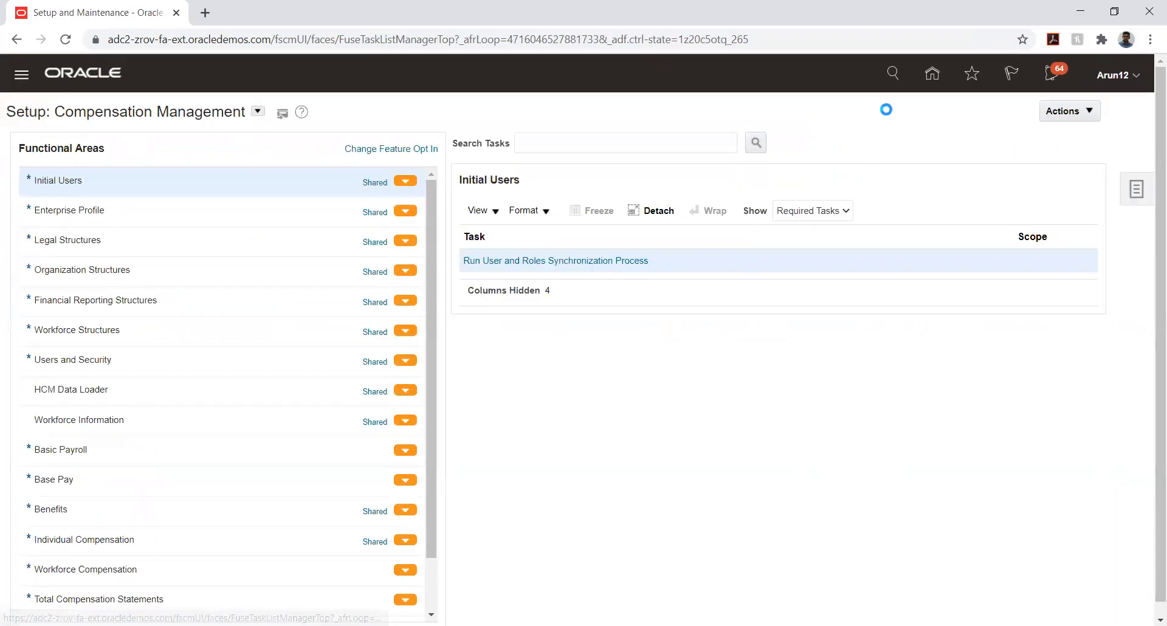
{"action": "left_click", "coordinate": [1018, 111]}
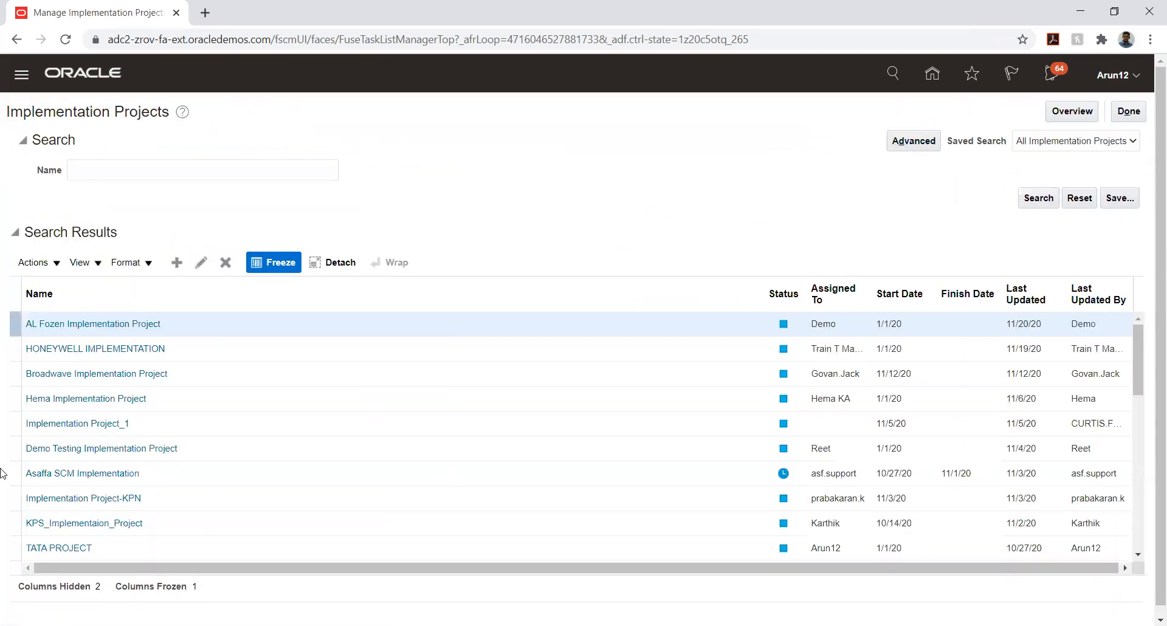
{"action": "left_click", "coordinate": [49, 549]}
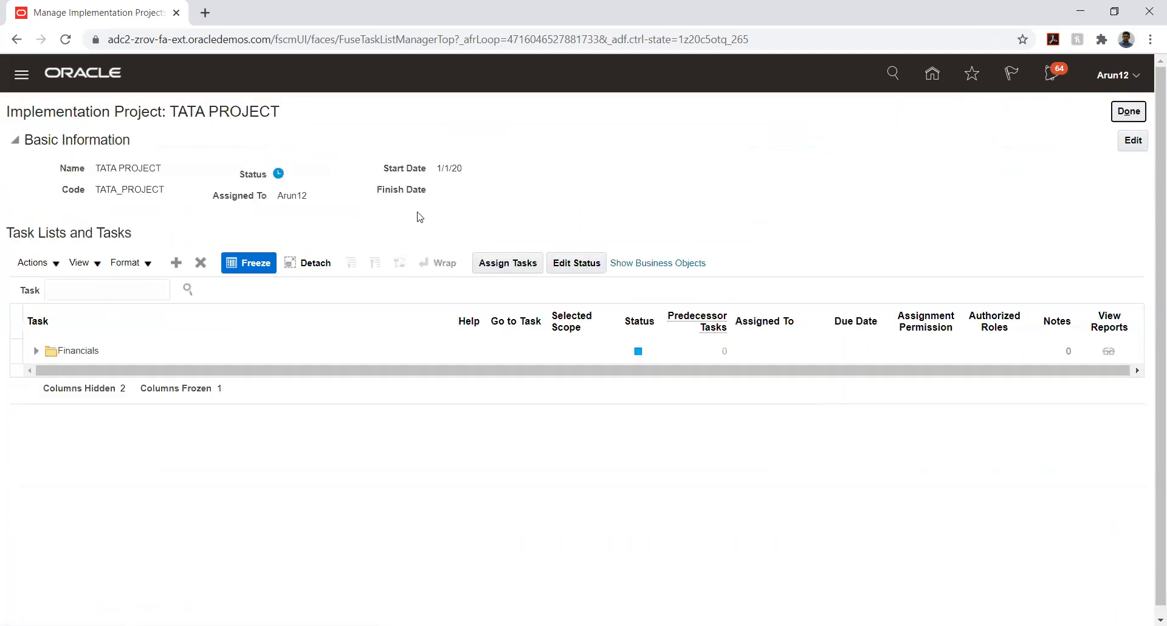
{"action": "left_click", "coordinate": [36, 351]}
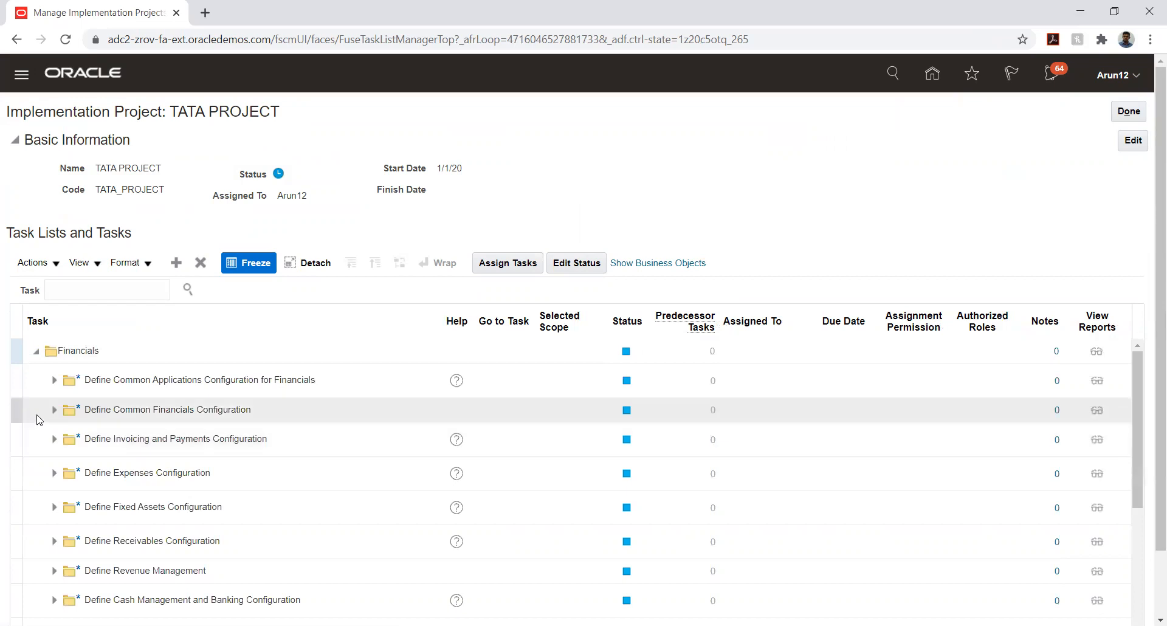
{"action": "left_click", "coordinate": [54, 541]}
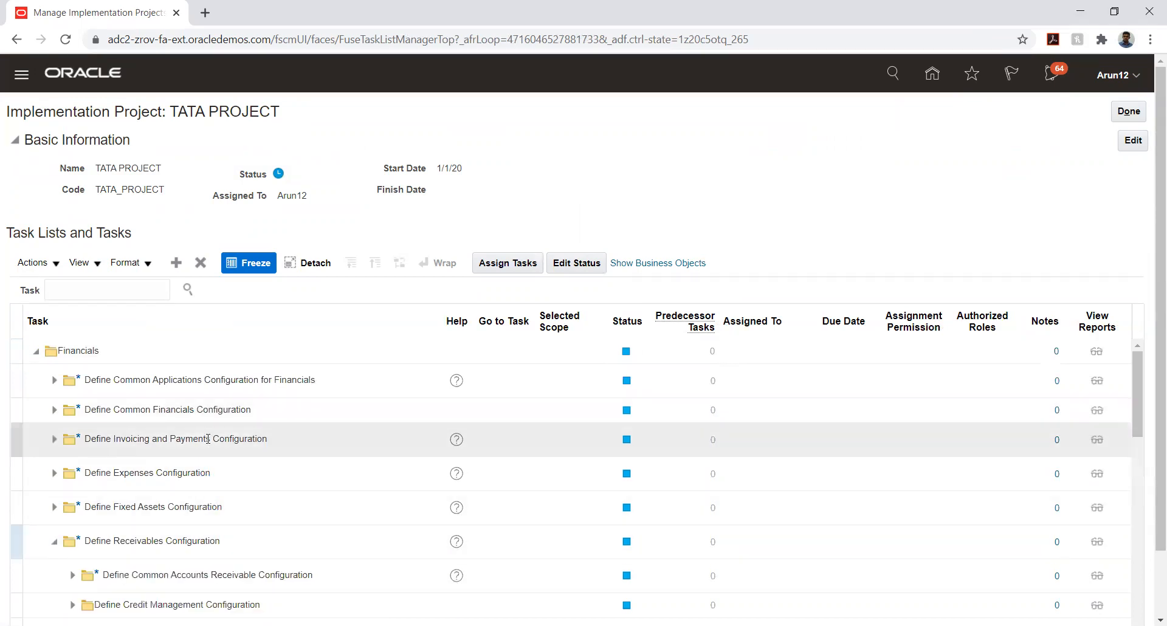
{"action": "scroll", "coordinate": [241, 396], "scroll_direction": "down", "scroll_amount": 2}
{"action": "scroll", "coordinate": [240, 395], "scroll_direction": "down", "scroll_amount": 7}
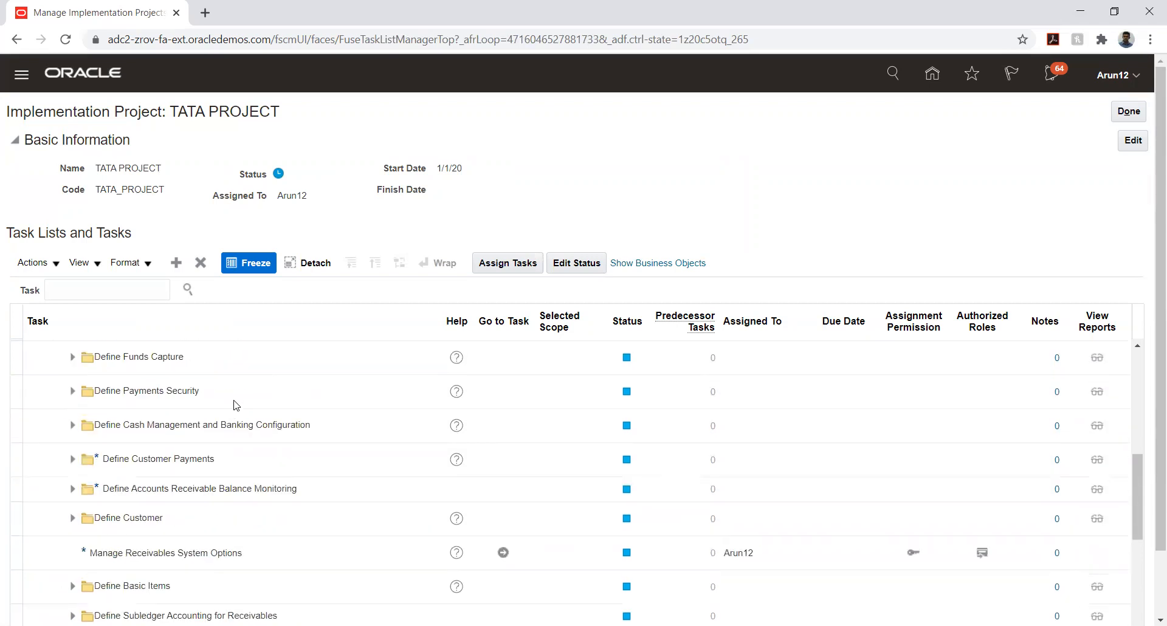
{"action": "left_click", "coordinate": [503, 457]}
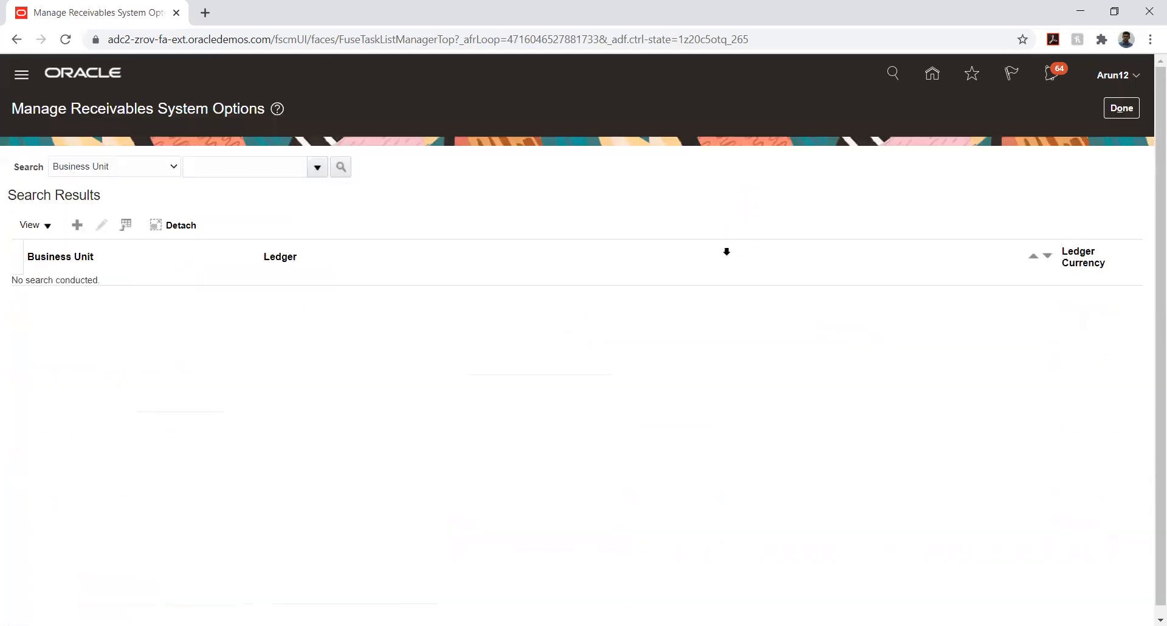
Search business units for TATA_AUT% and open TATA_AUTO_03_BU's system options
{"action": "left_click", "coordinate": [216, 165]}
{"action": "type", "text": "TATA_AUT%"}
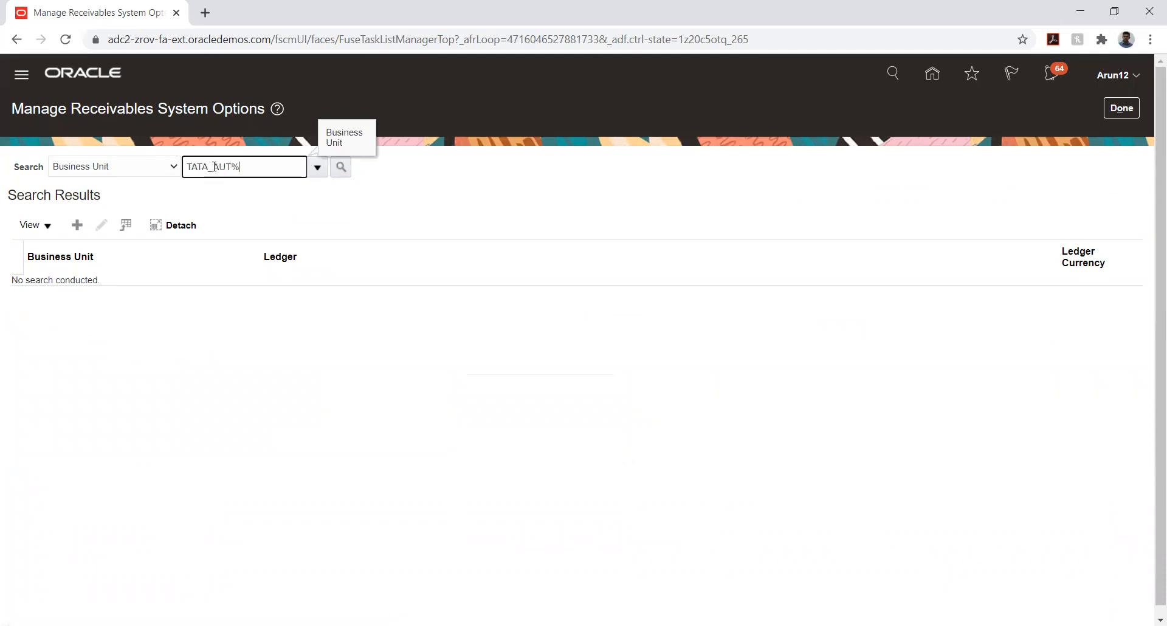
{"action": "key", "text": "Tab"}
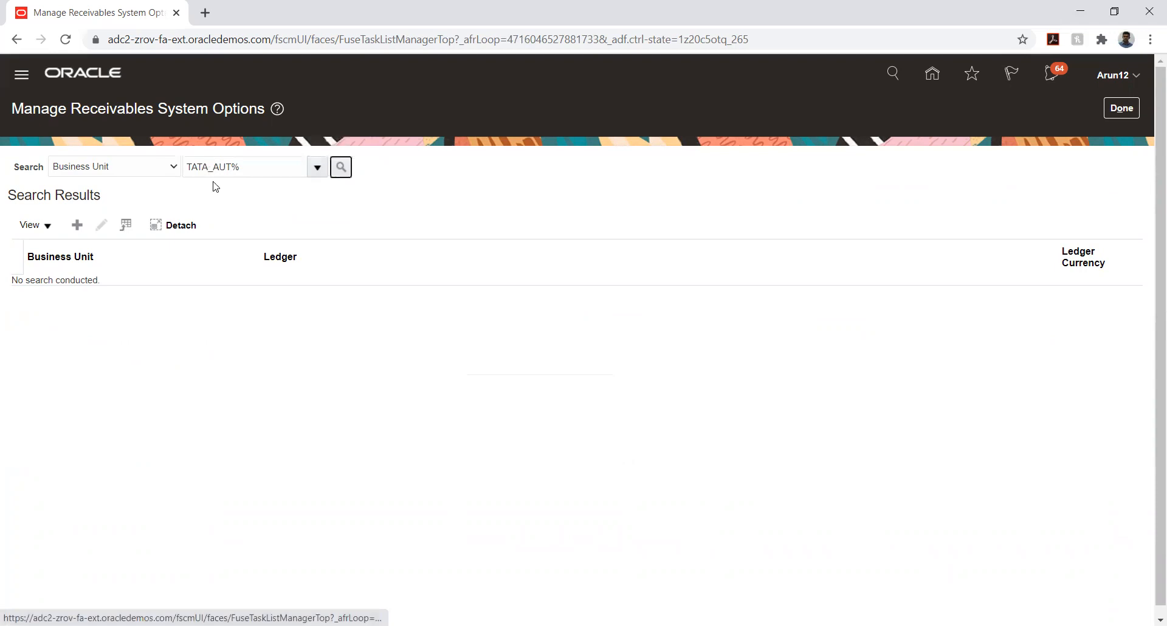
{"action": "left_click", "coordinate": [341, 167]}
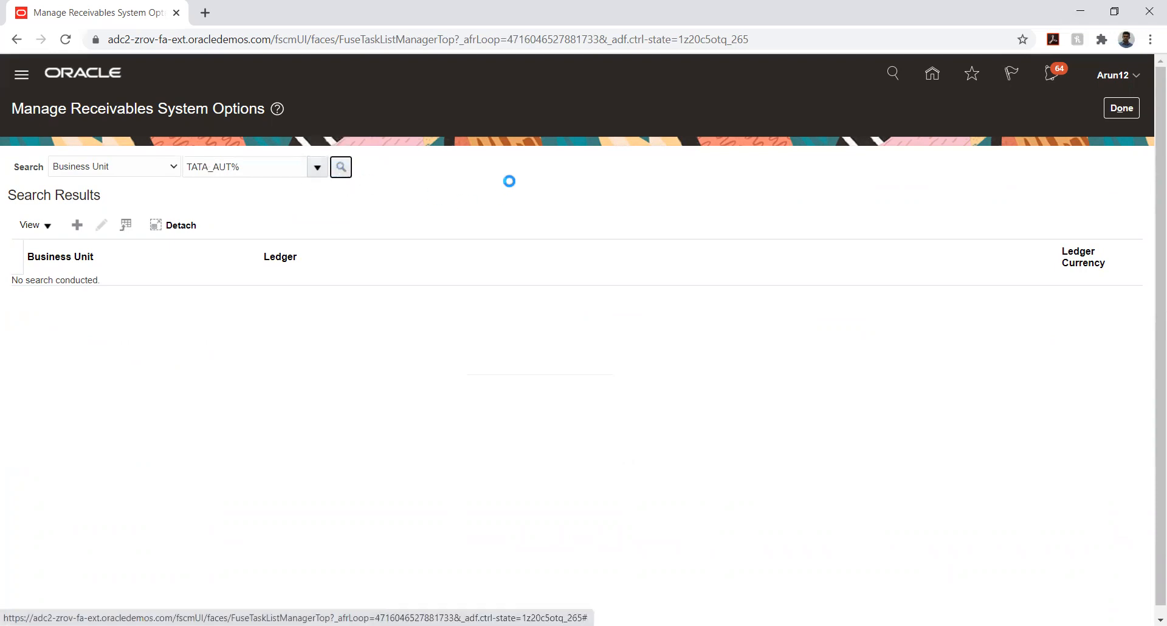
{"action": "left_click", "coordinate": [97, 402]}
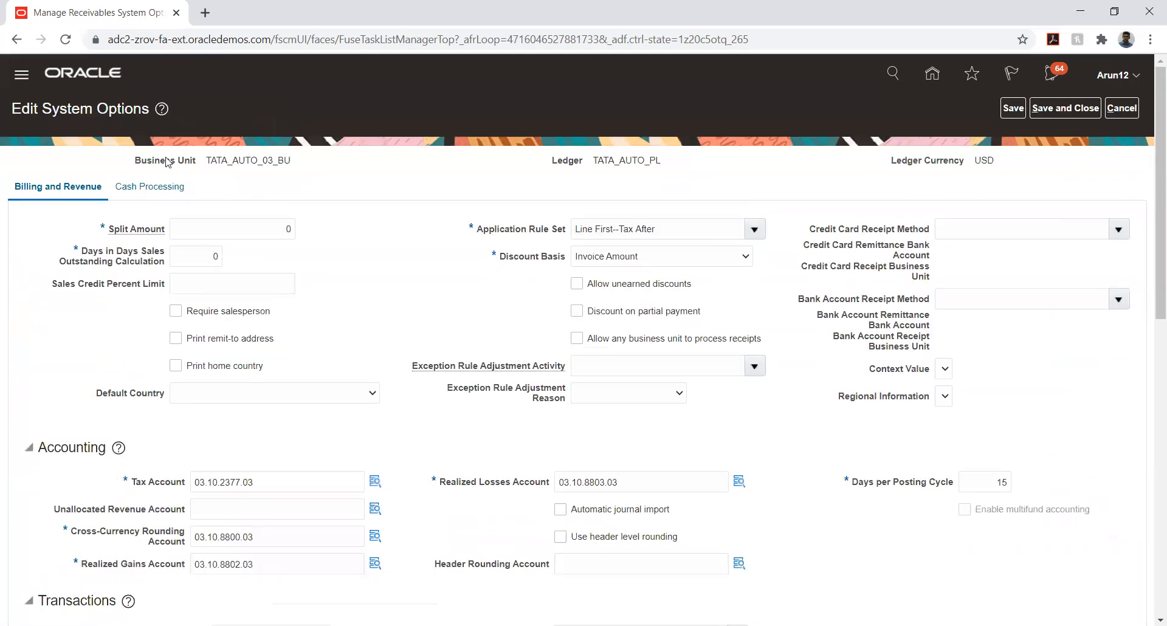
On Cash Processing, set receipt write-off limits from 1 to 1,000,000, then save and close
{"action": "left_click", "coordinate": [141, 189]}
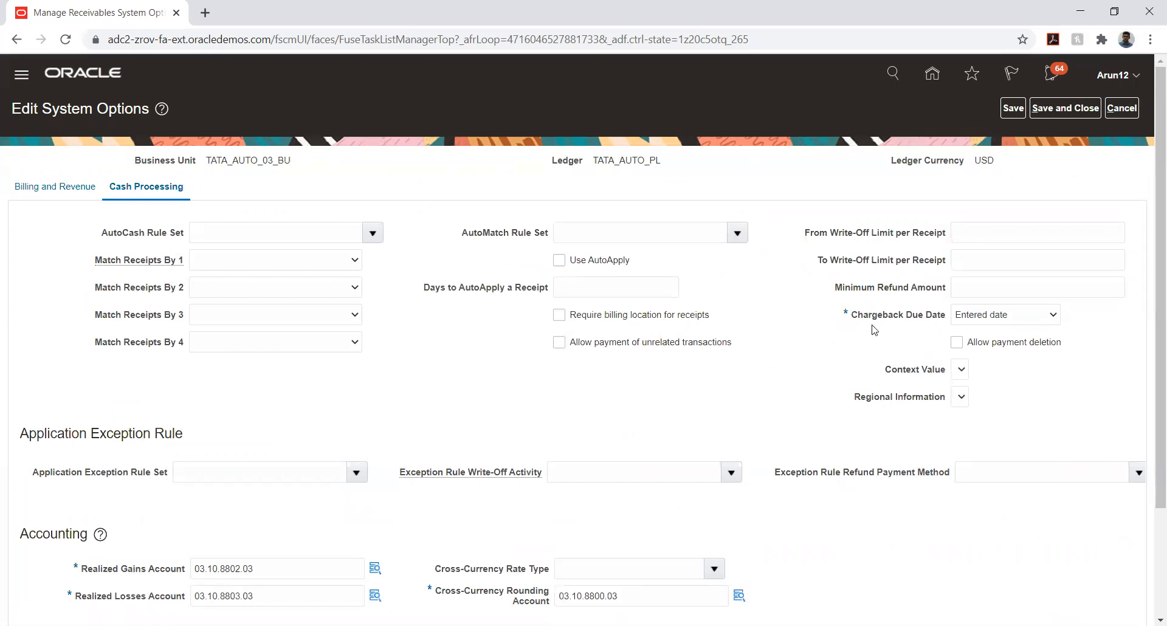
{"action": "left_click", "coordinate": [986, 234]}
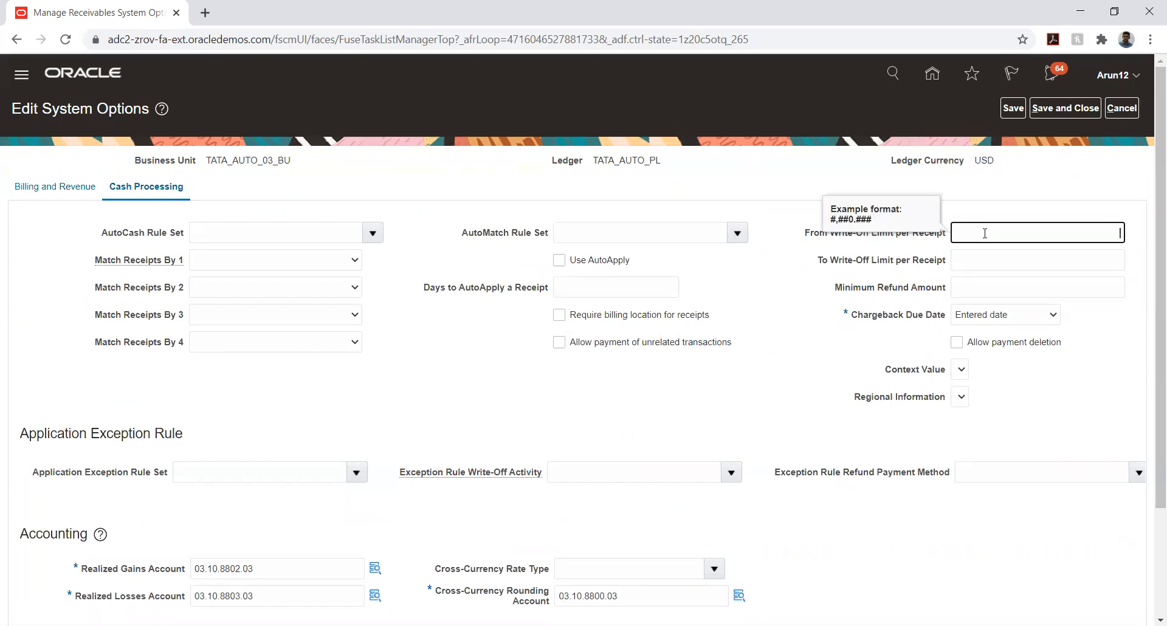
{"action": "left_click", "coordinate": [1054, 256]}
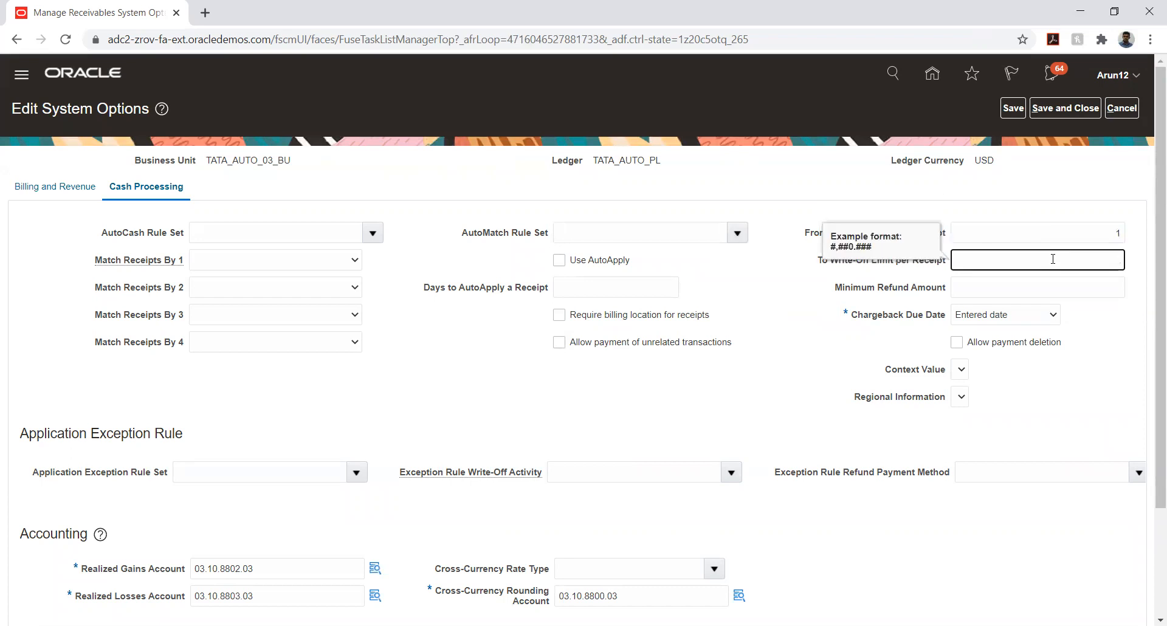
{"action": "type", "text": "1000000"}
{"action": "left_click", "coordinate": [822, 358]}
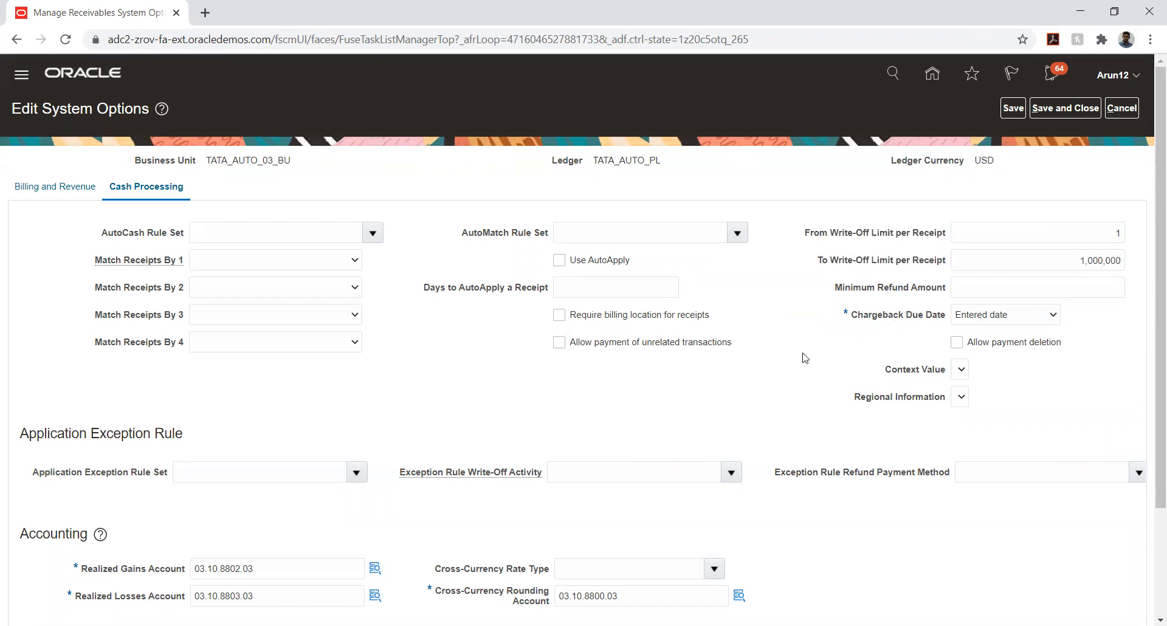
{"action": "left_click", "coordinate": [1012, 108]}
{"action": "left_click", "coordinate": [1065, 109]}
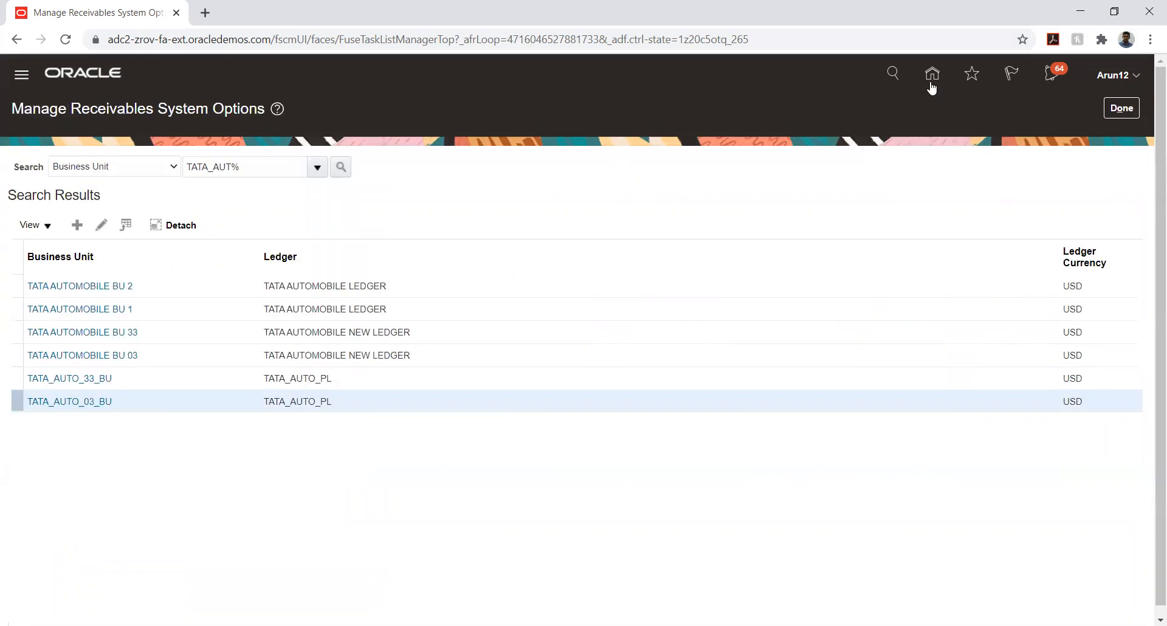
From Home, go to Manage Receipts, search receipt 12, and open TATA_CUSTOMER's receipt
{"action": "left_click", "coordinate": [931, 77]}
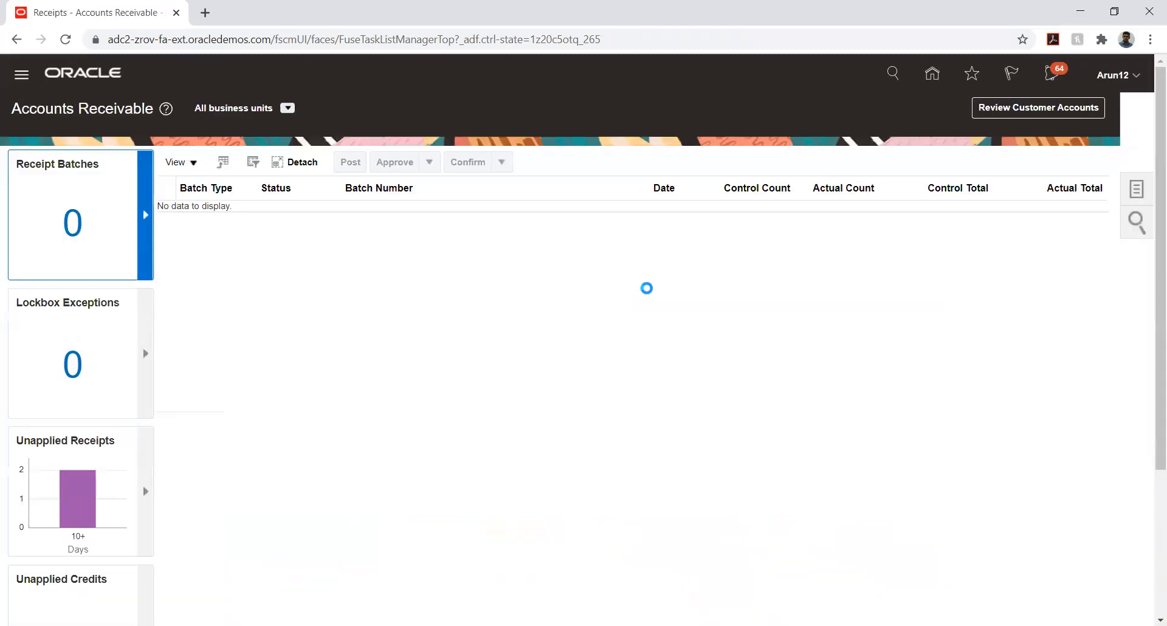
{"action": "left_click", "coordinate": [1138, 189]}
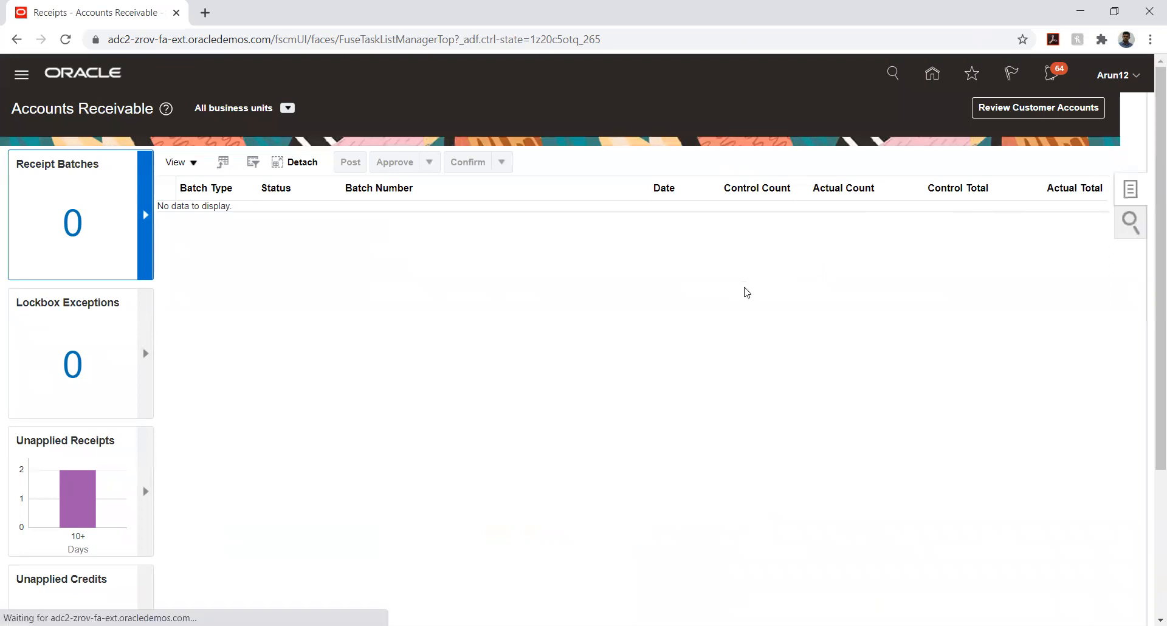
{"action": "left_click", "coordinate": [1033, 193]}
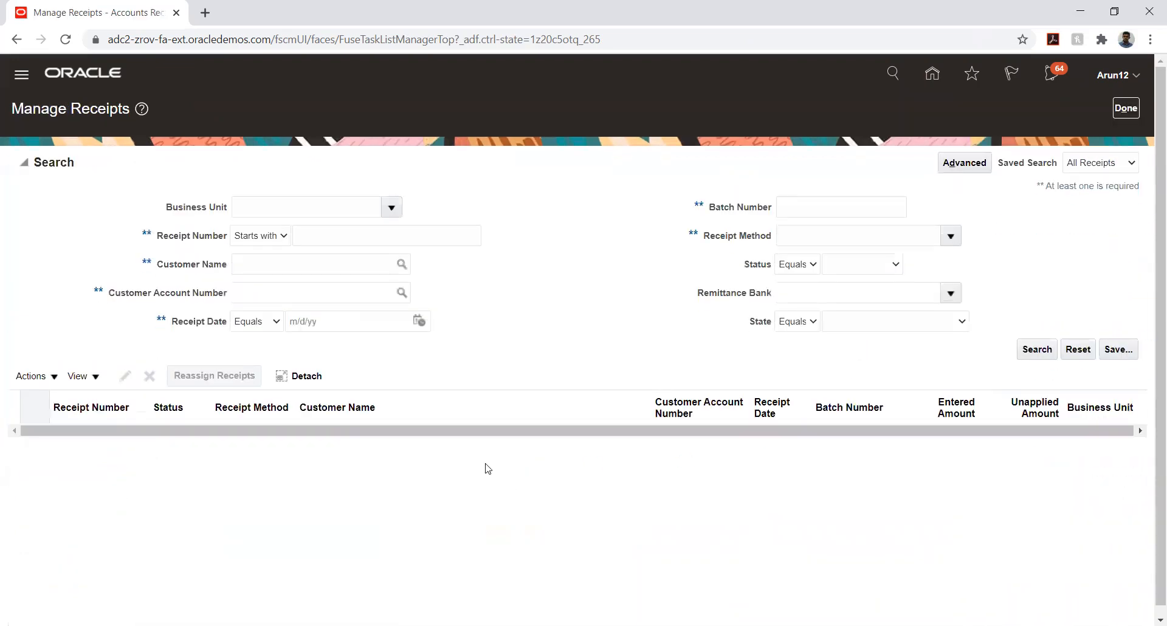
{"action": "left_click", "coordinate": [348, 237]}
{"action": "type", "text": "12"}
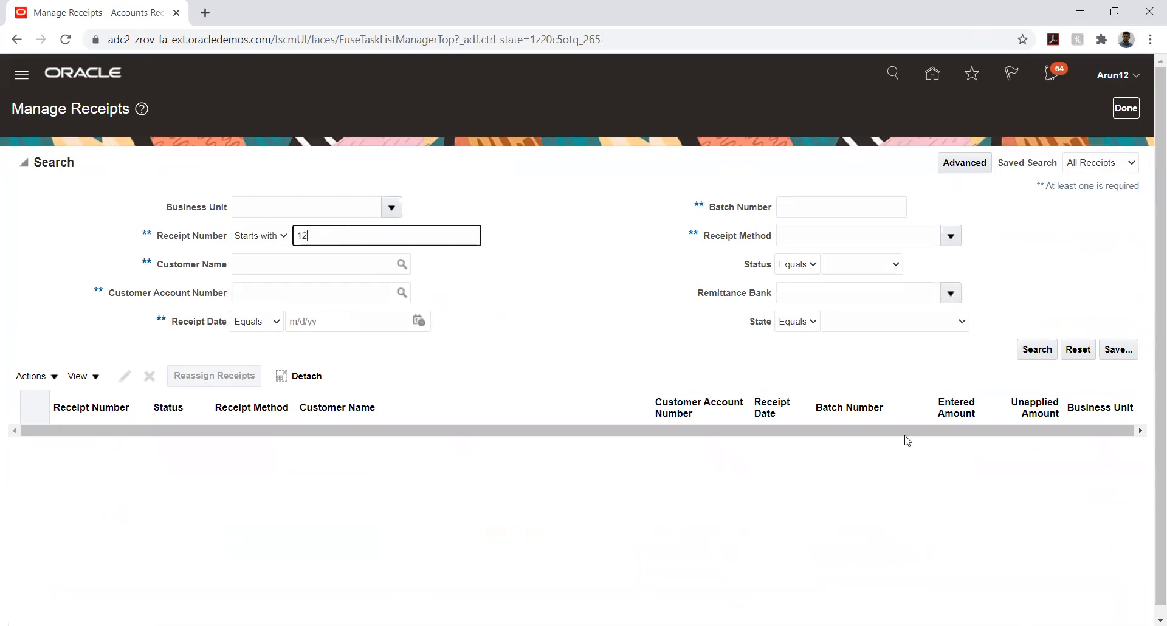
{"action": "left_click", "coordinate": [1036, 352]}
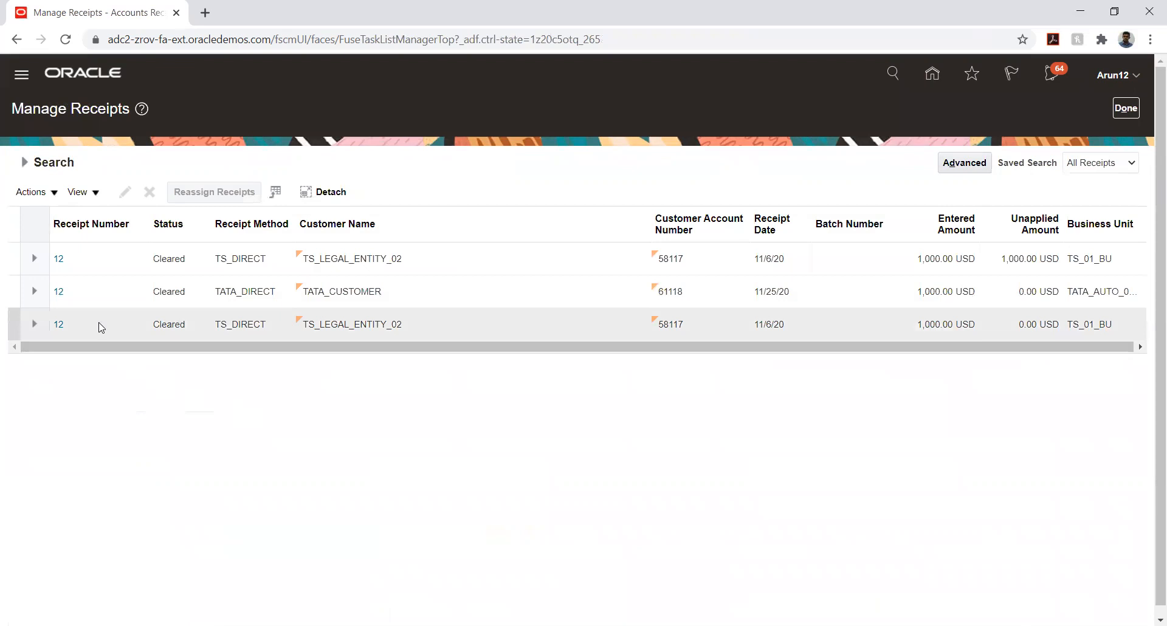
{"action": "left_click", "coordinate": [59, 291]}
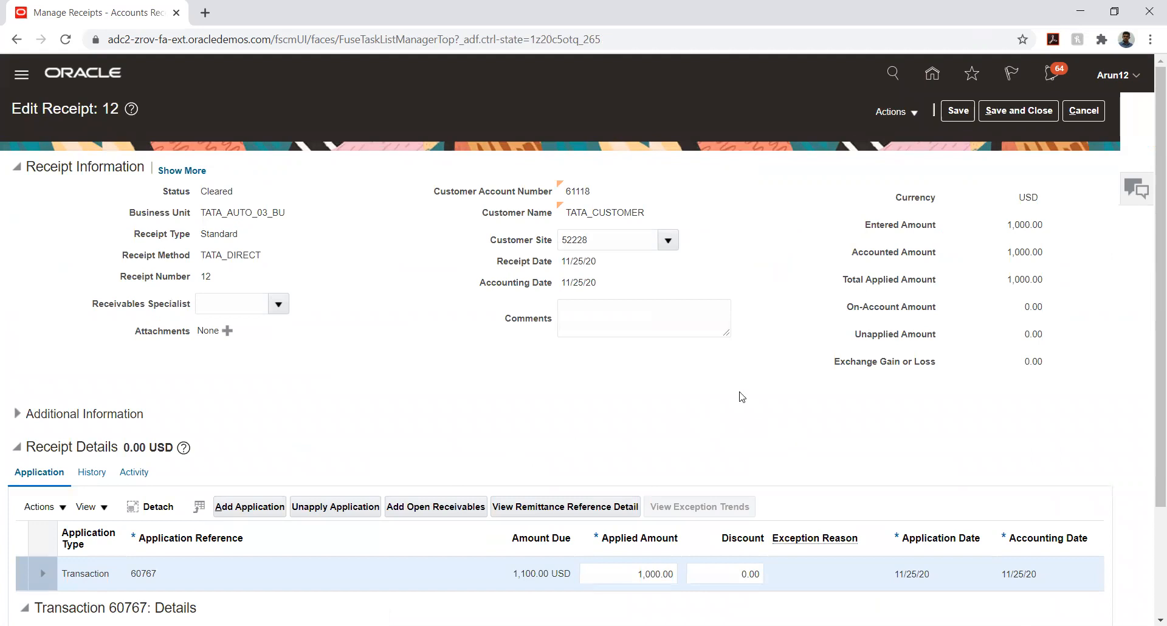
Create a 100.00 write-off on the receipt using the TATA_WRITE-OFF activity
{"action": "left_click", "coordinate": [41, 506]}
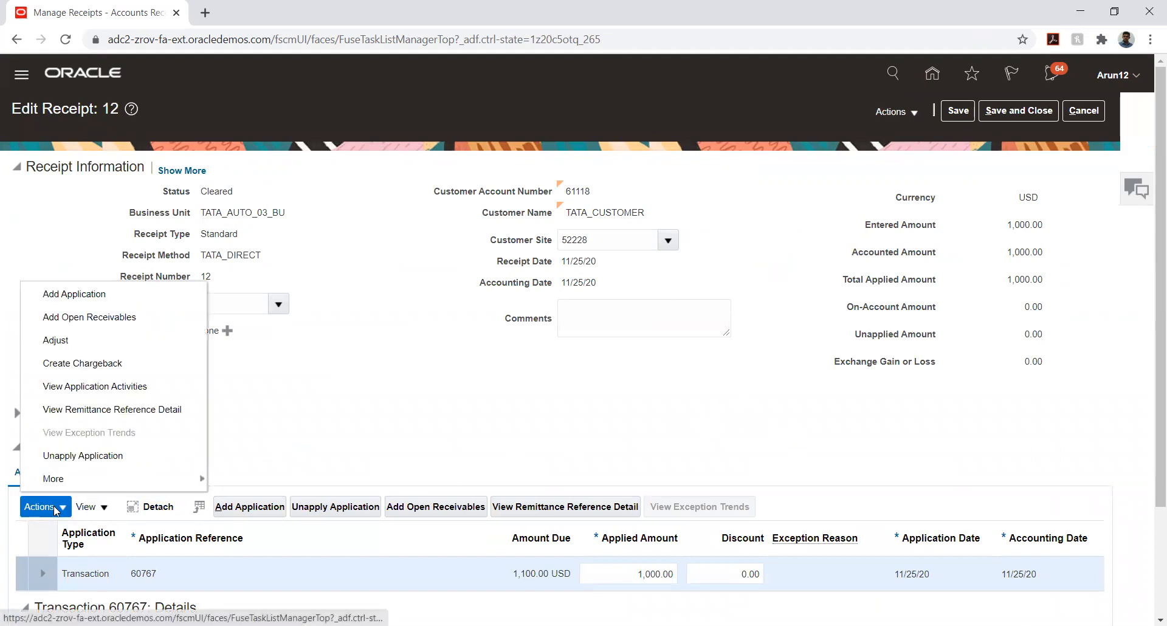
{"action": "mouse_move", "coordinate": [153, 478]}
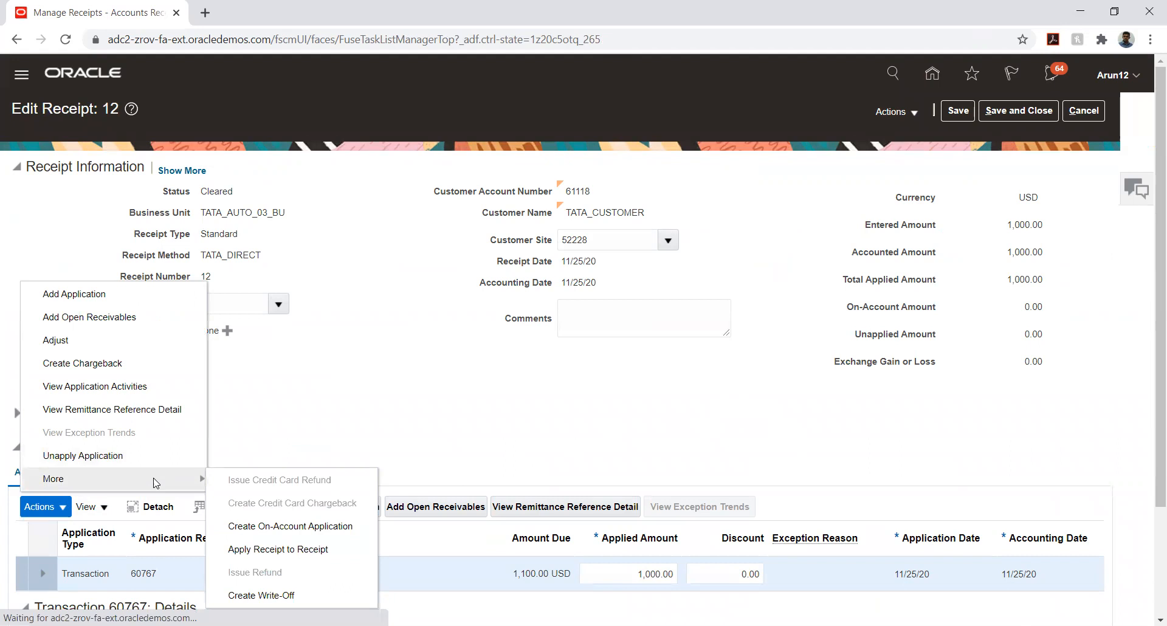
{"action": "left_click", "coordinate": [262, 595]}
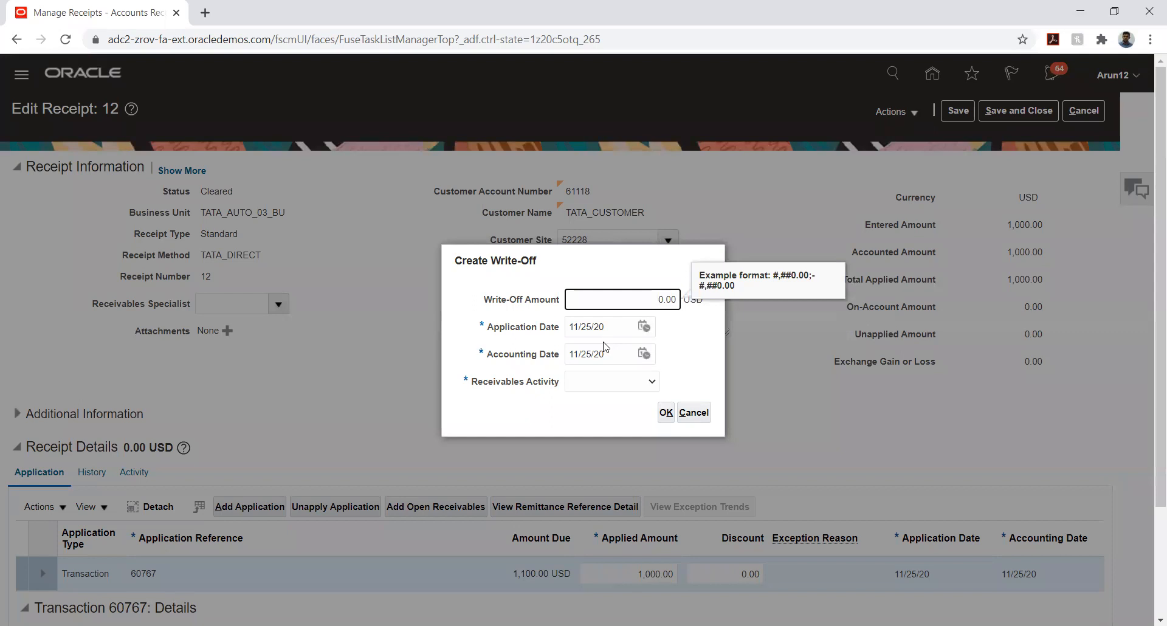
{"action": "key", "text": "Tab"}
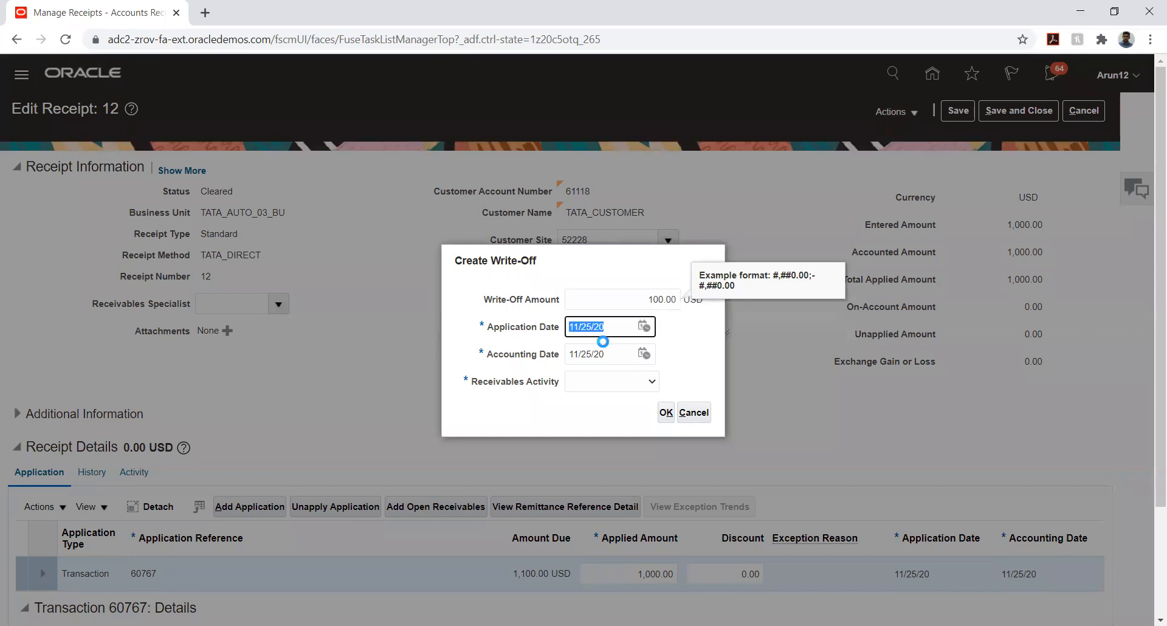
{"action": "left_click", "coordinate": [632, 382]}
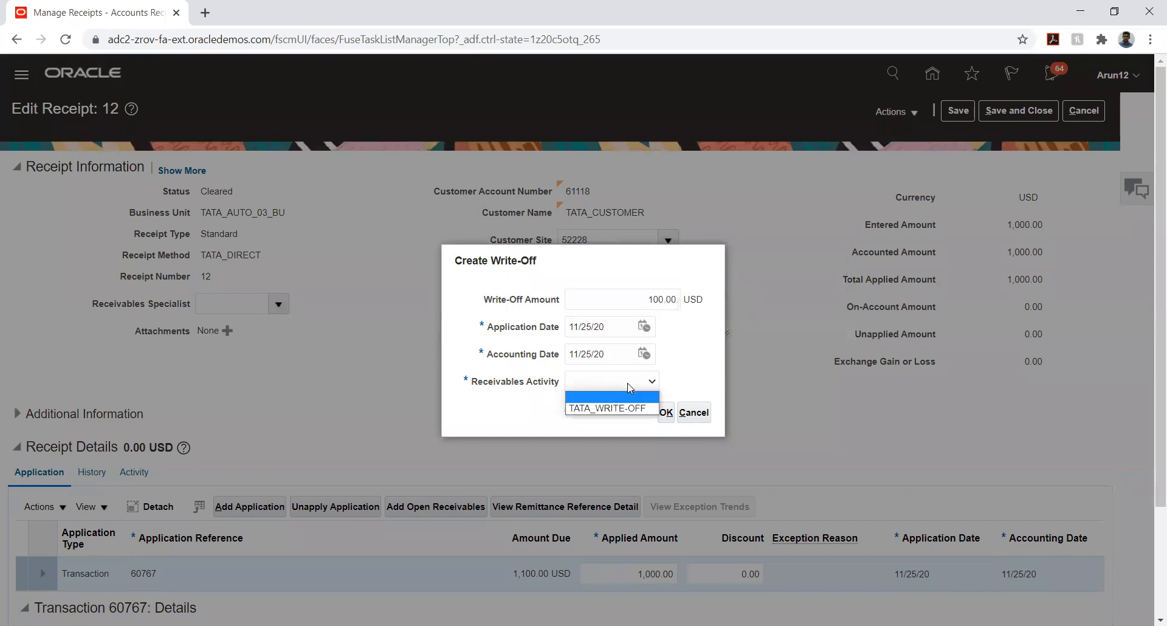
{"action": "left_click", "coordinate": [615, 404]}
{"action": "left_click", "coordinate": [666, 413]}
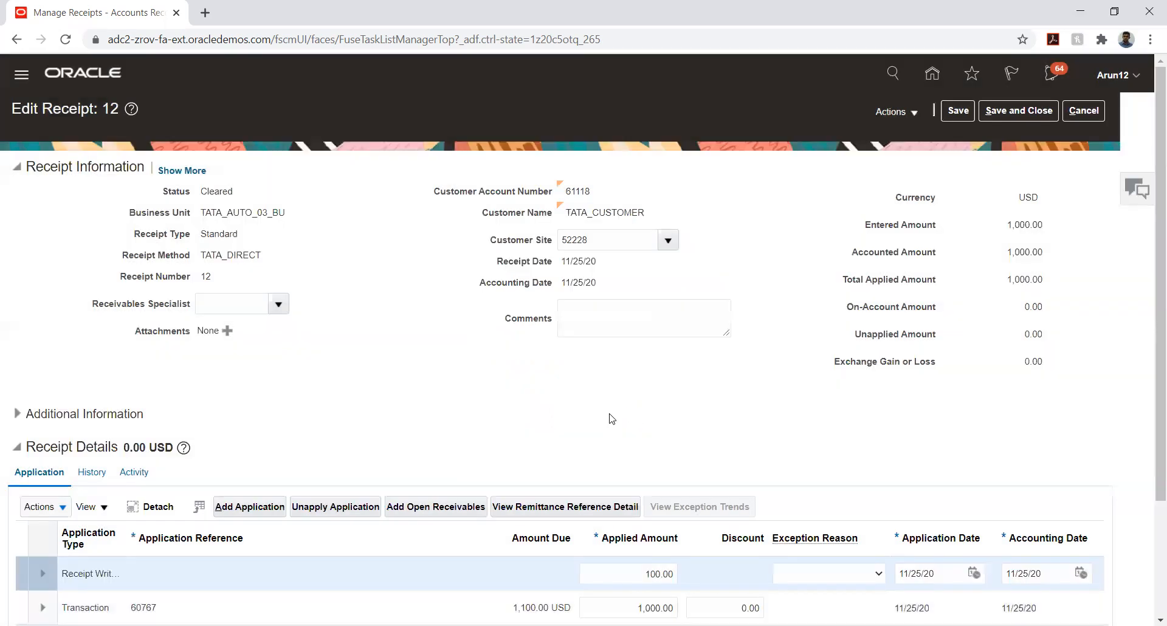
Dismiss the applied amount error on receipt 12
{"action": "left_click", "coordinate": [909, 113]}
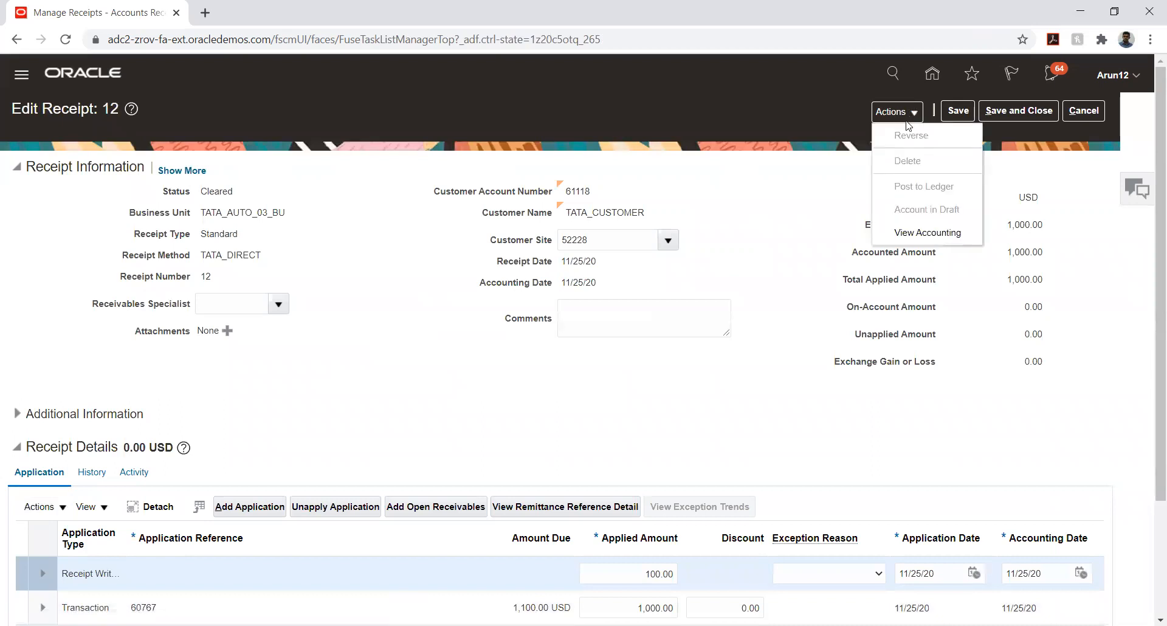
{"action": "left_click", "coordinate": [838, 201]}
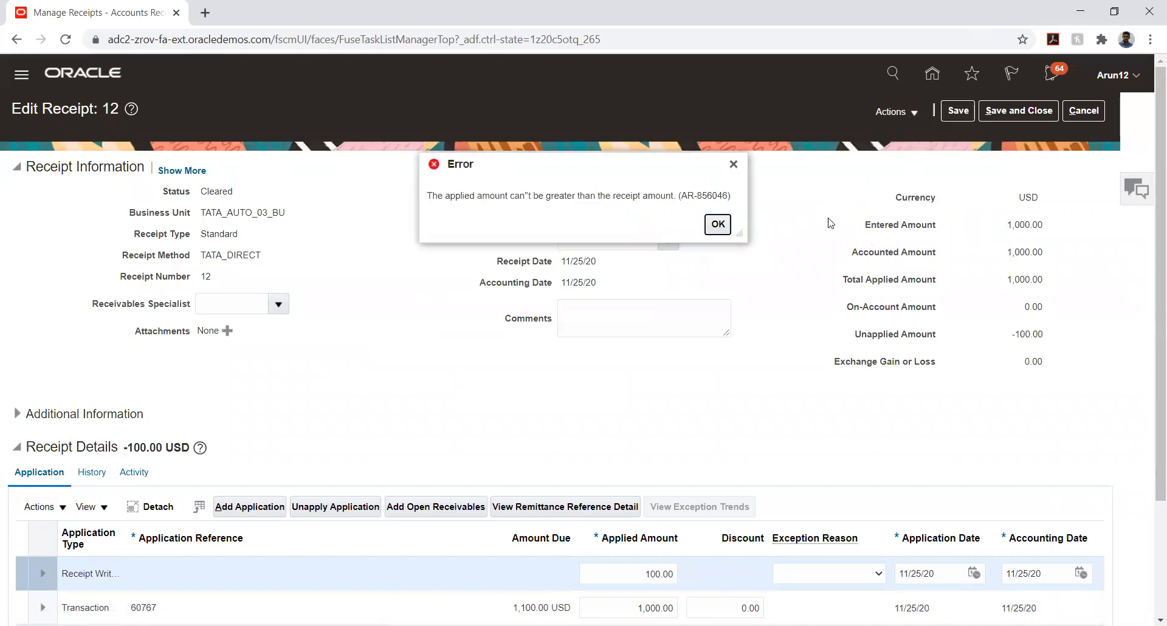
{"action": "left_click", "coordinate": [717, 225]}
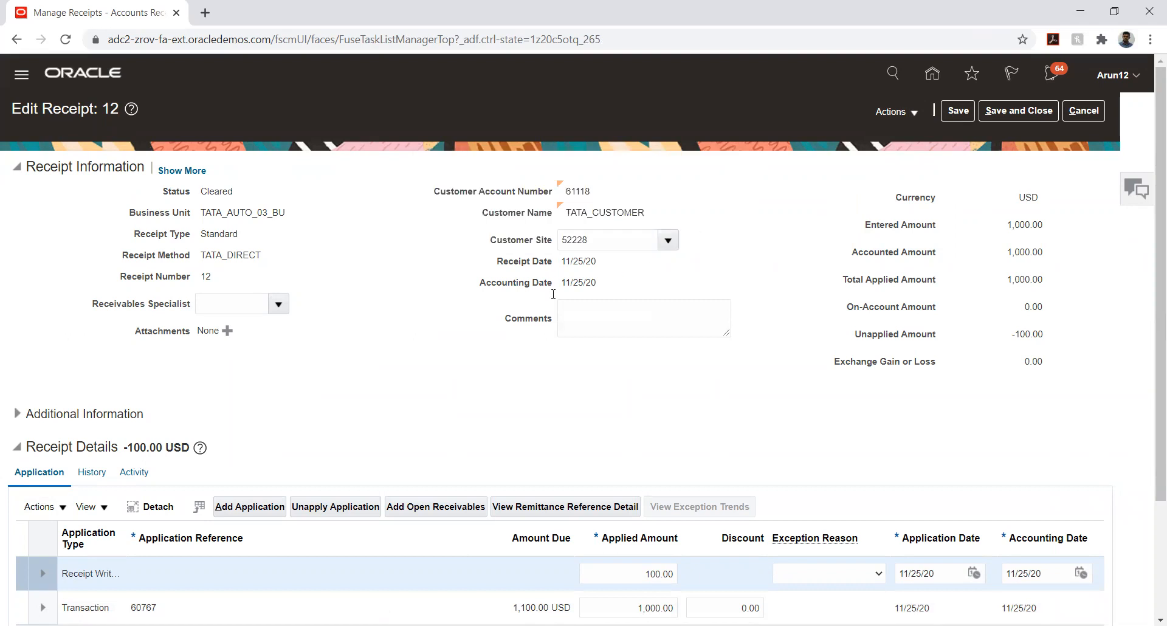
Change the write-off applied amount to -100.00, then cancel the receipt changes after the limits error
{"action": "left_click", "coordinate": [100, 572]}
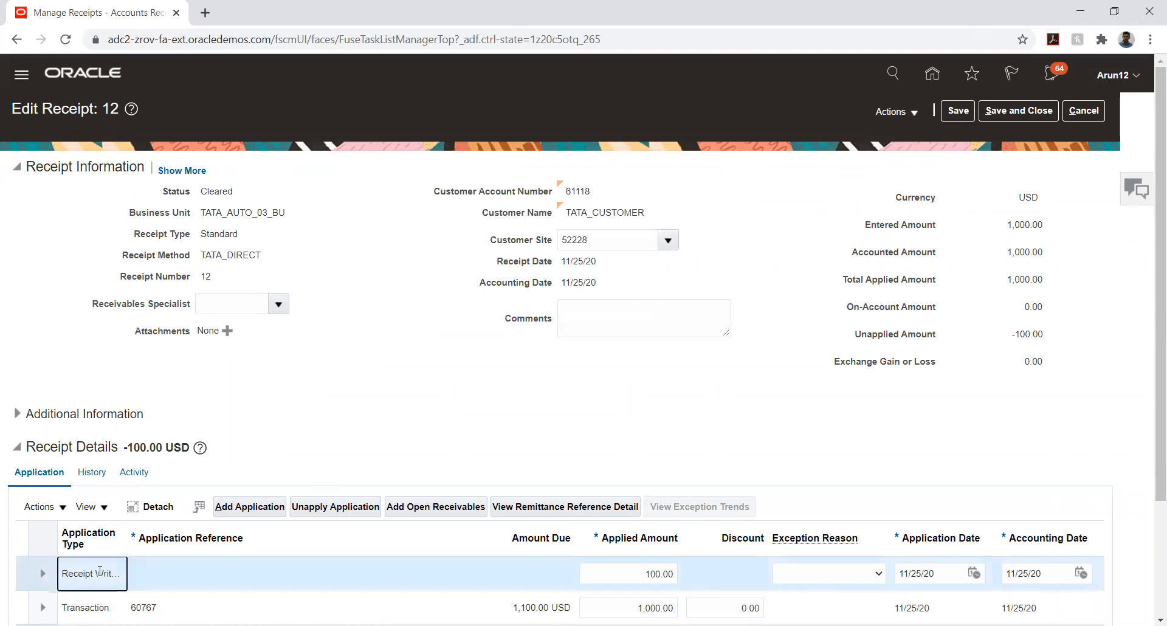
{"action": "left_click", "coordinate": [637, 567]}
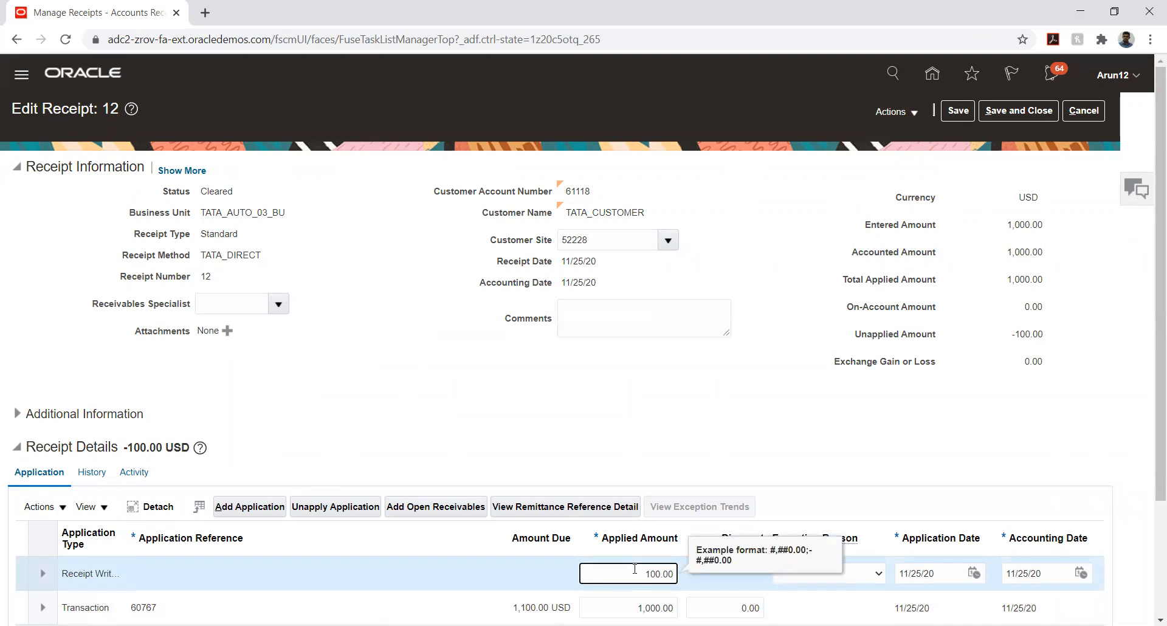
{"action": "key", "text": "Tab"}
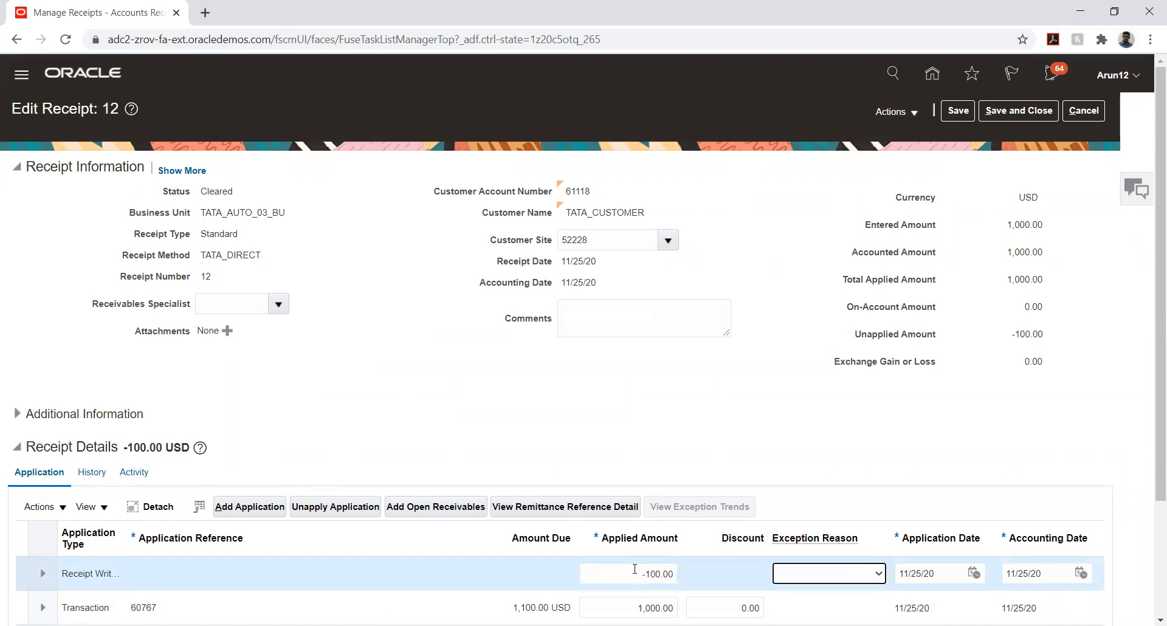
{"action": "left_click", "coordinate": [673, 572]}
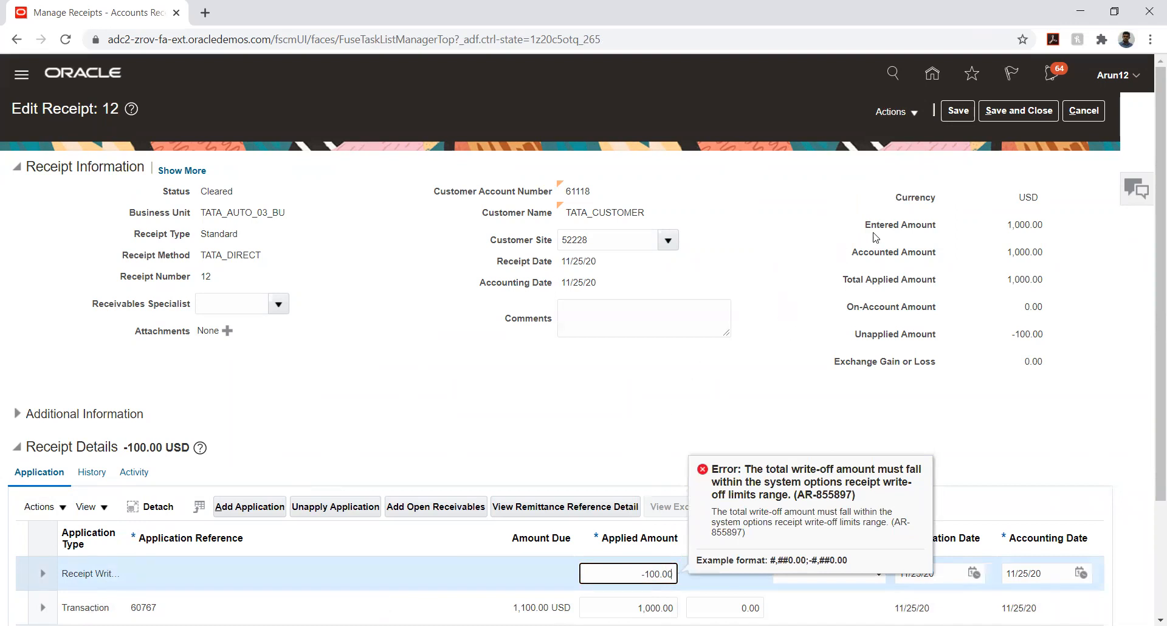
{"action": "left_click", "coordinate": [1077, 111]}
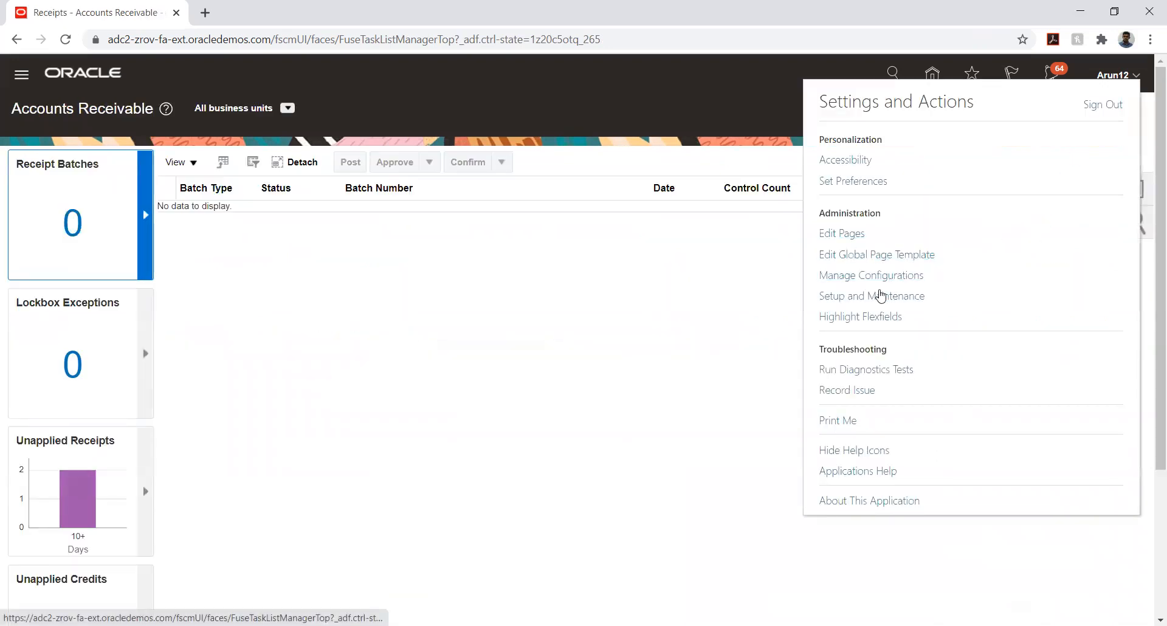
In Setup and Maintenance, open TATA PROJECT and launch Manage Receivables System Options
{"action": "left_click", "coordinate": [873, 294]}
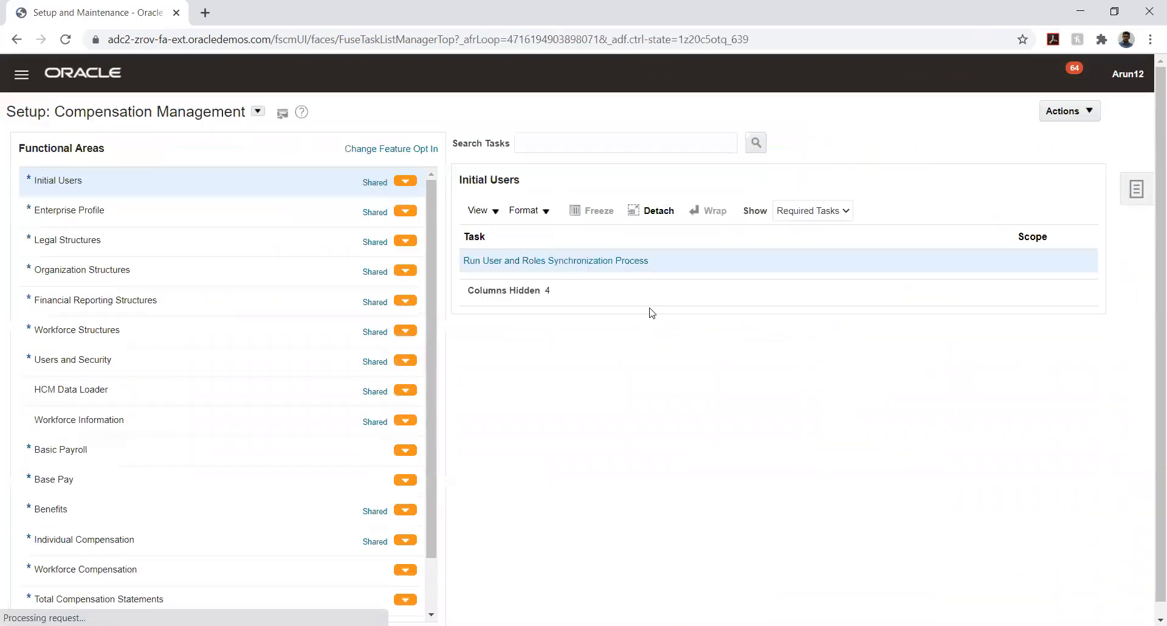
{"action": "left_click", "coordinate": [1140, 190]}
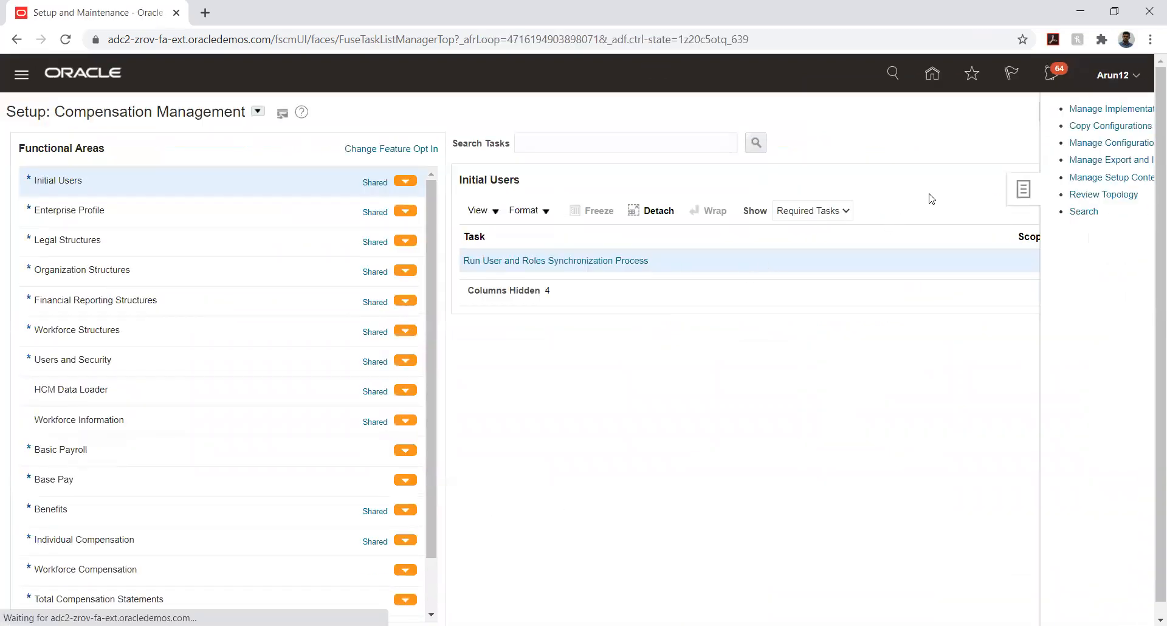
{"action": "left_click", "coordinate": [1013, 109]}
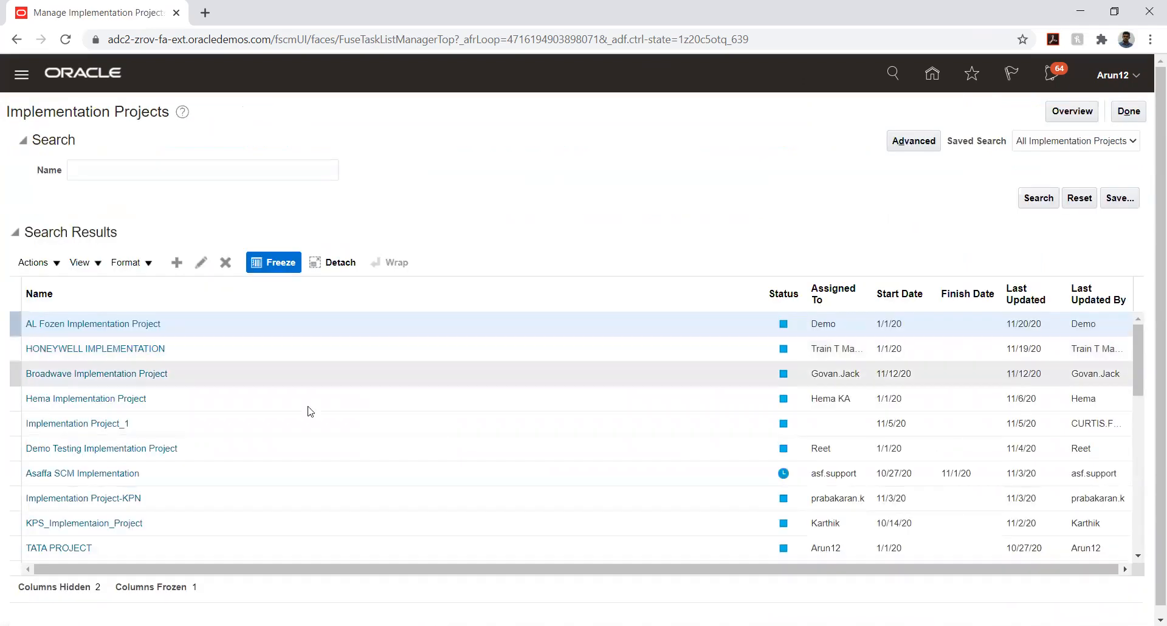
{"action": "left_click", "coordinate": [55, 547]}
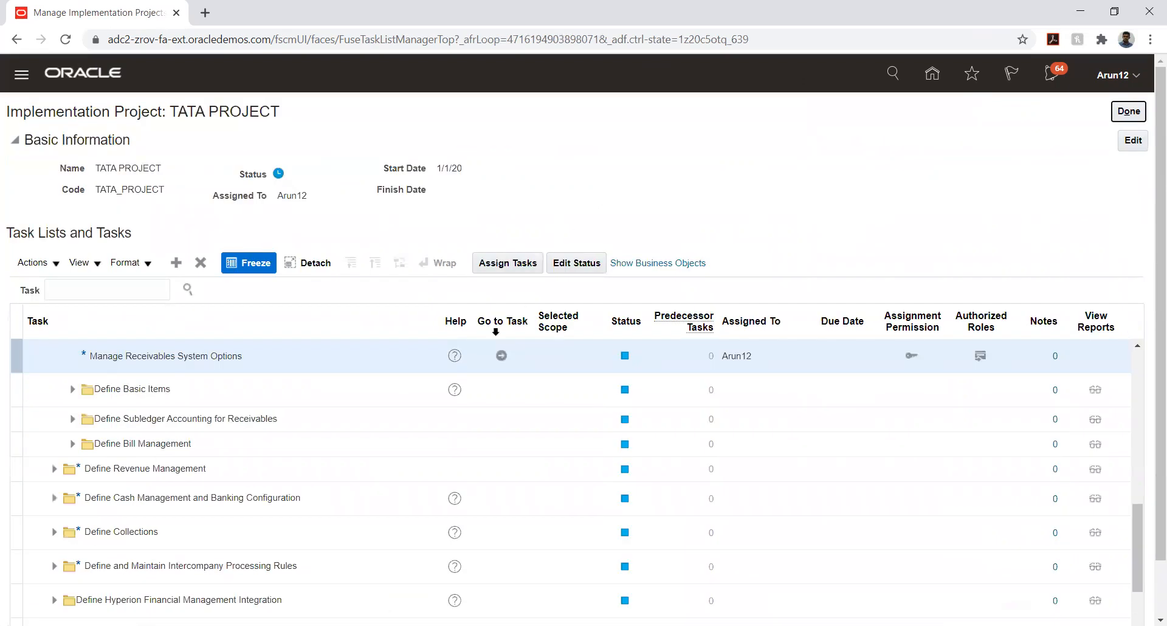
{"action": "left_click", "coordinate": [500, 355]}
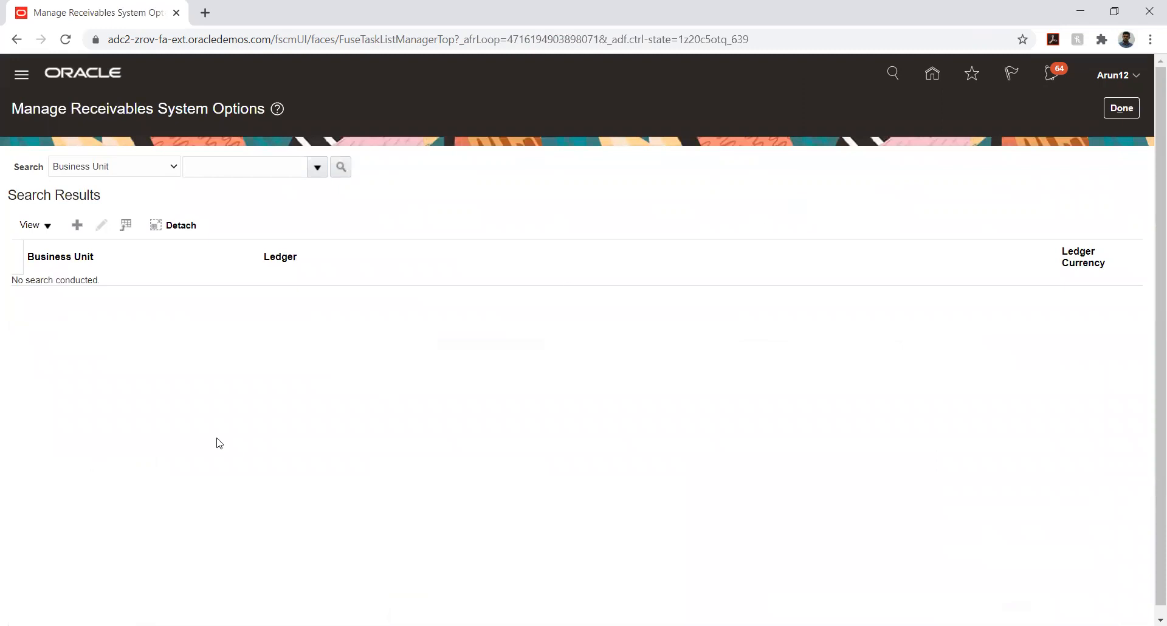
Search business units with TATA_AUT% and open TATA_AUTO_03_BU
{"action": "left_click", "coordinate": [250, 167]}
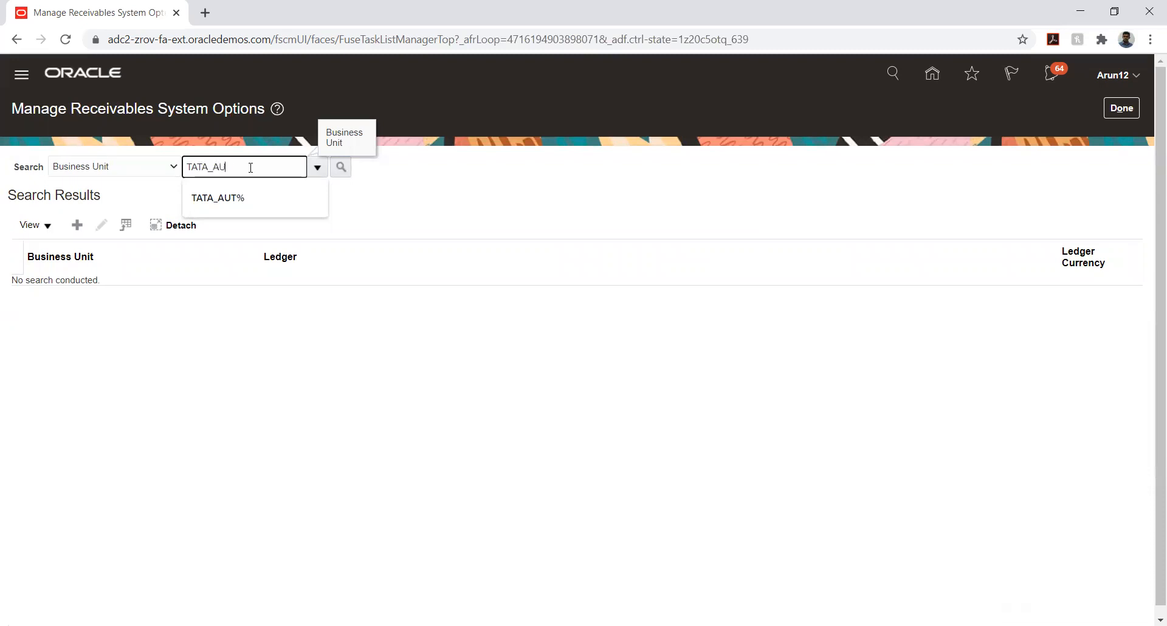
{"action": "left_click", "coordinate": [237, 189]}
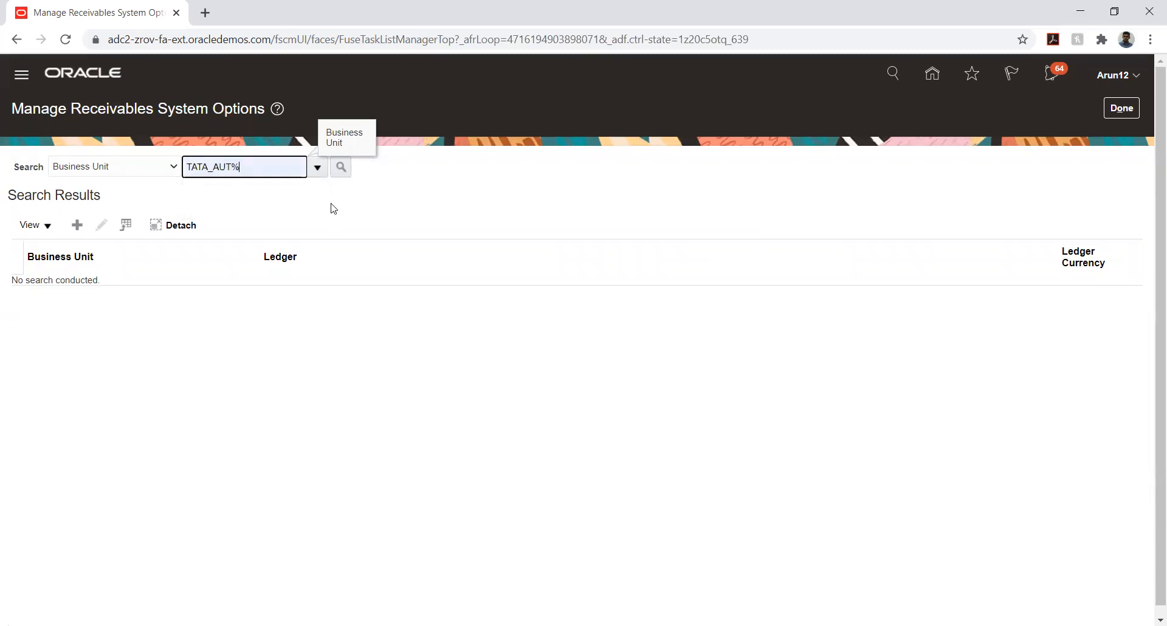
{"action": "left_click", "coordinate": [342, 173]}
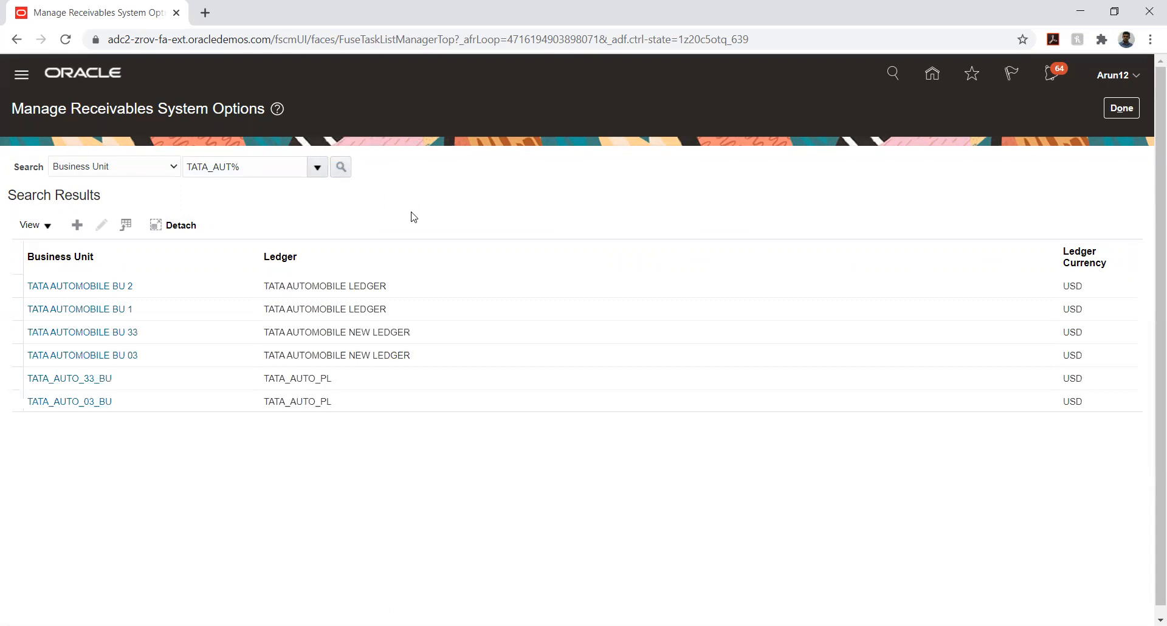
{"action": "left_click", "coordinate": [90, 403]}
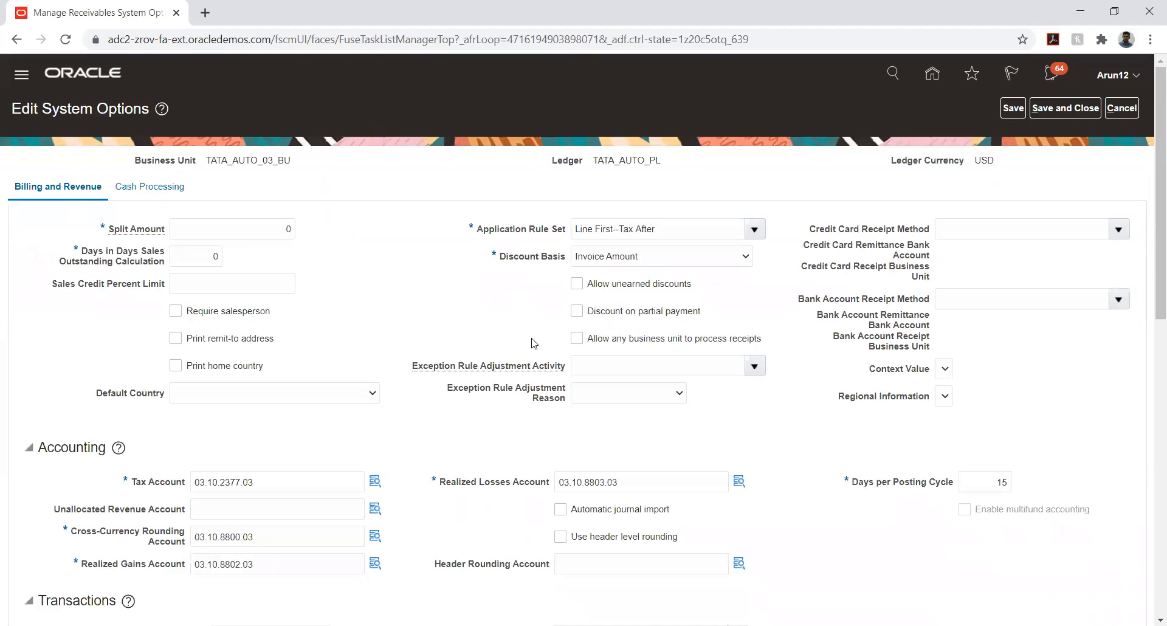
Set TATA_AUTO_03_BU's From Write-Off Limit per Receipt to -20000 on Cash Processing, save, and finish
{"action": "left_click", "coordinate": [145, 190]}
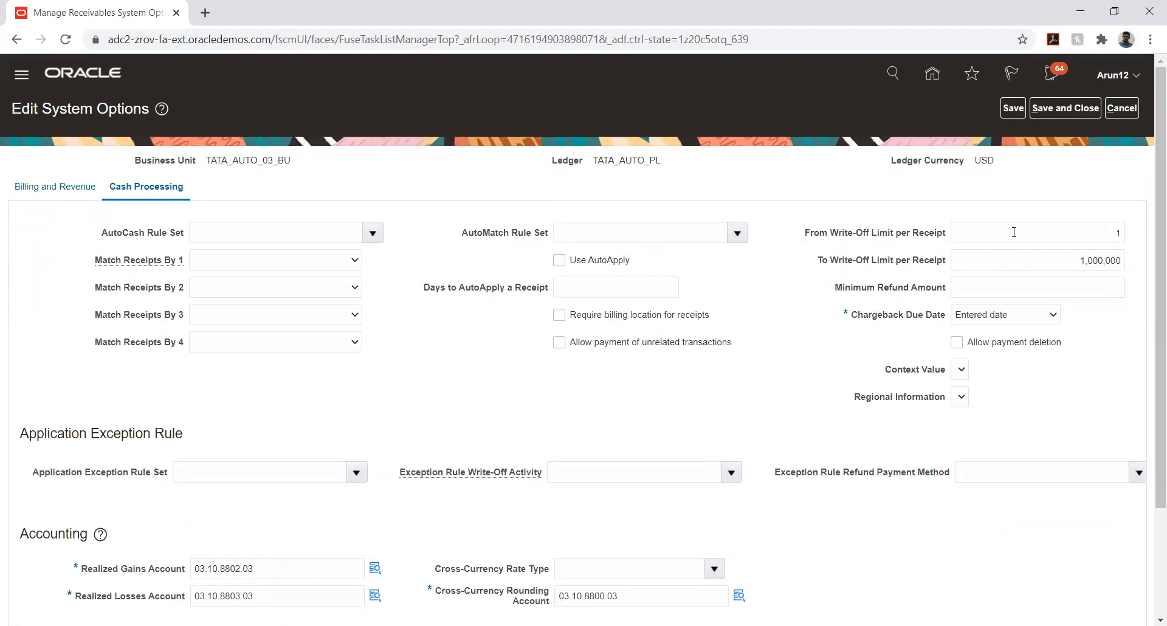
{"action": "left_click", "coordinate": [1013, 232]}
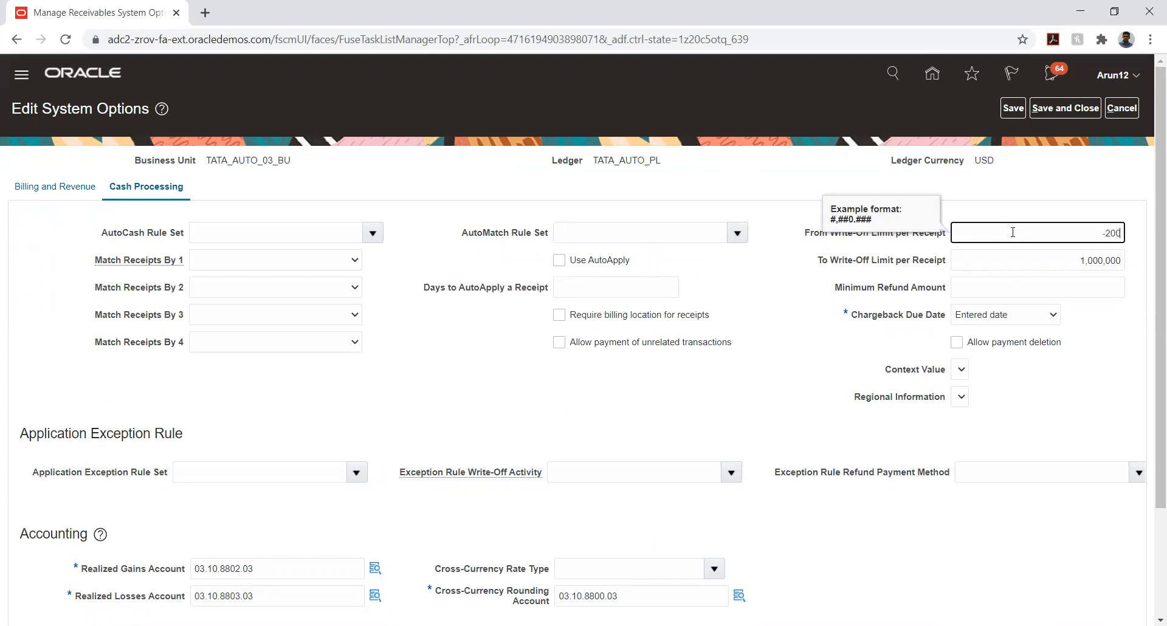
{"action": "type", "text": "-20000"}
{"action": "key", "text": "Tab"}
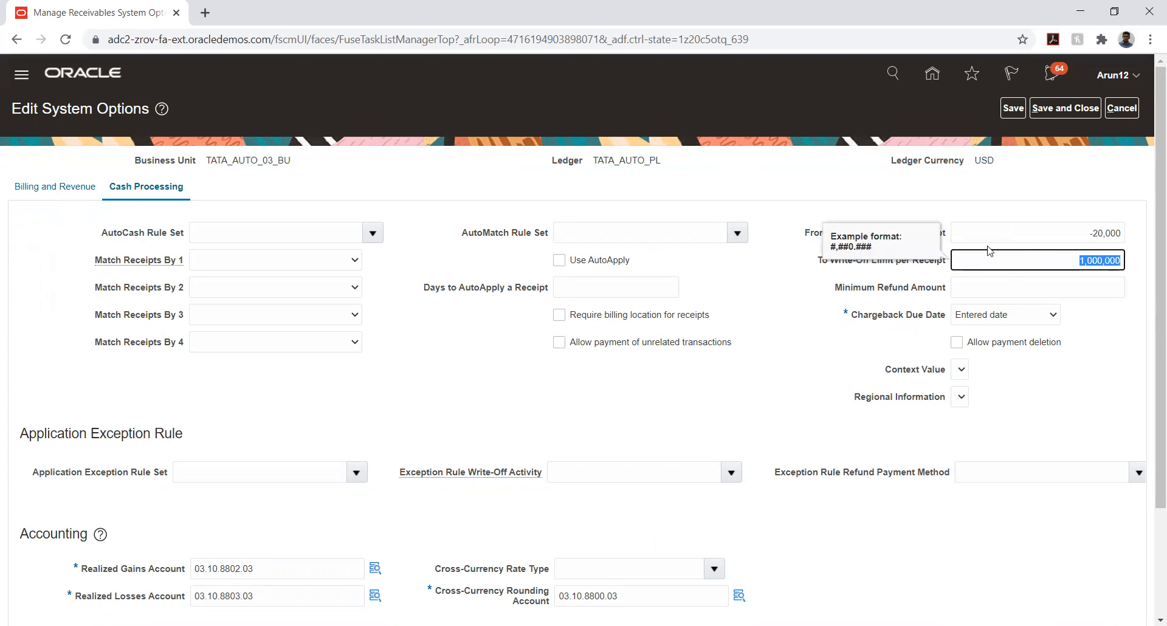
{"action": "left_click", "coordinate": [1012, 108]}
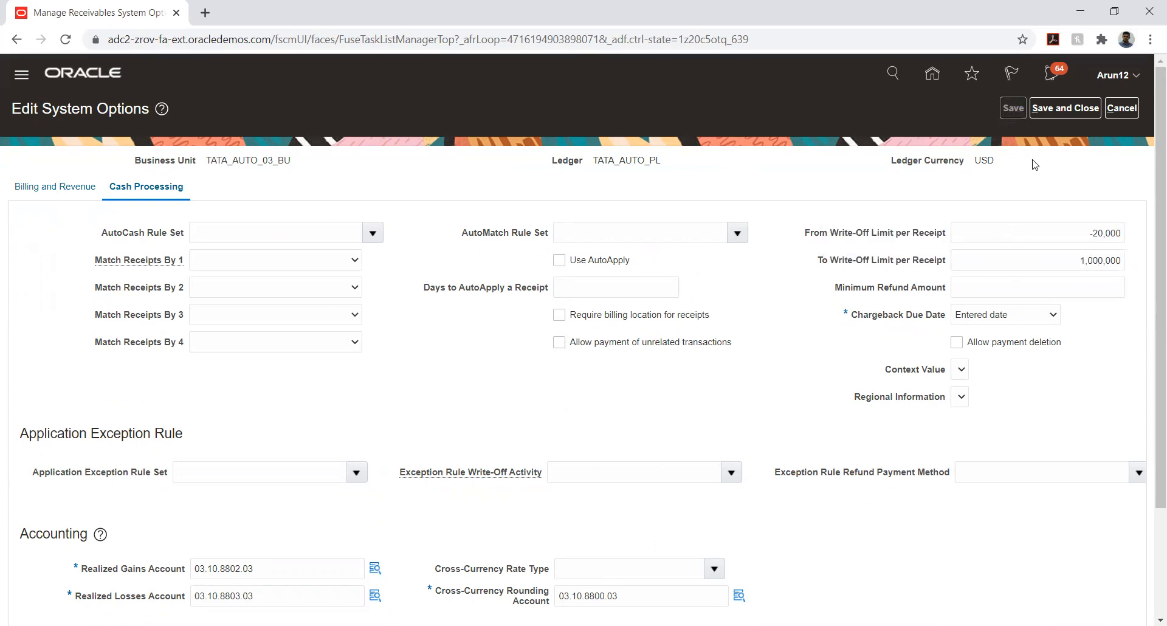
{"action": "left_click", "coordinate": [1061, 109]}
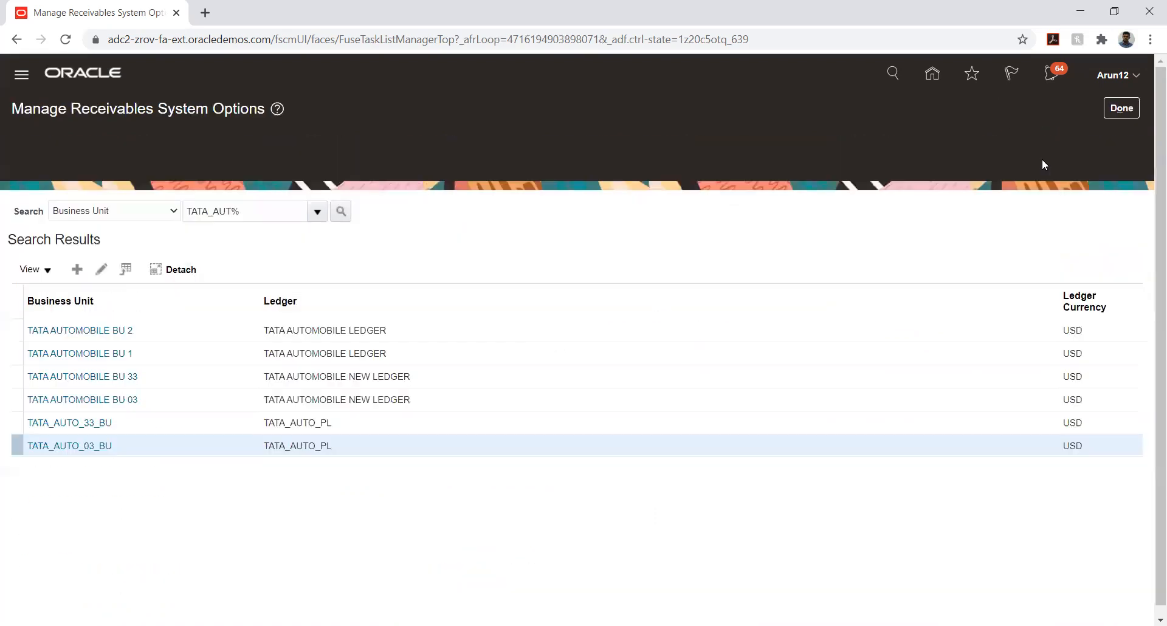
{"action": "left_click", "coordinate": [1115, 109]}
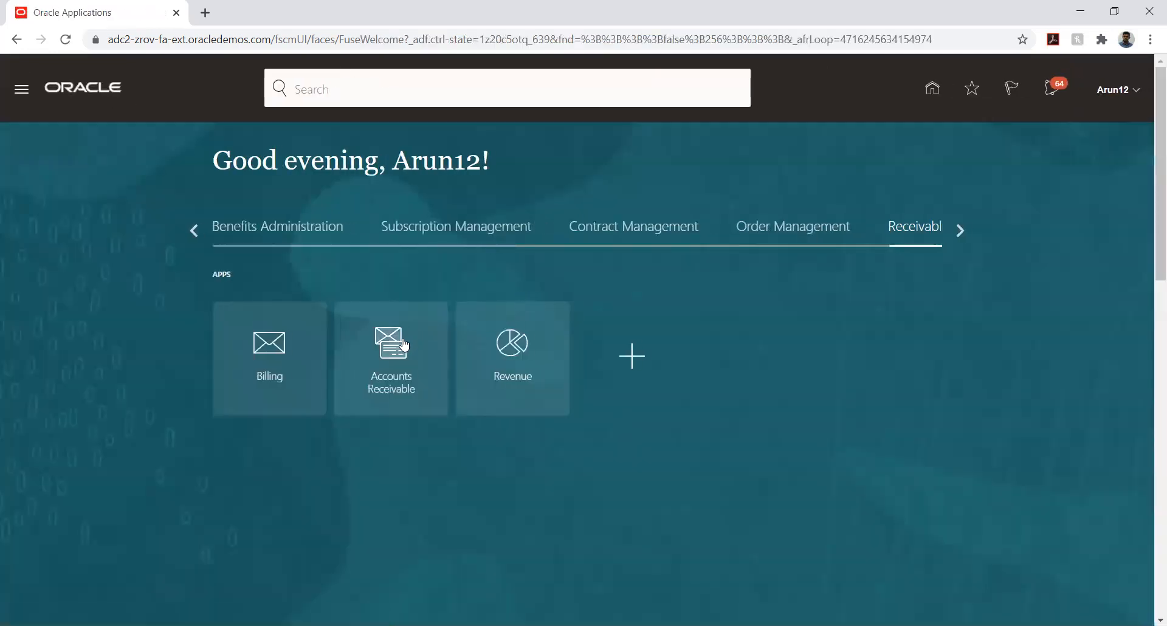
In Accounts Receivable, search Manage Receipts for receipt 12 and open the TATA_AUTO_03_BU receipt
{"action": "left_click", "coordinate": [404, 344]}
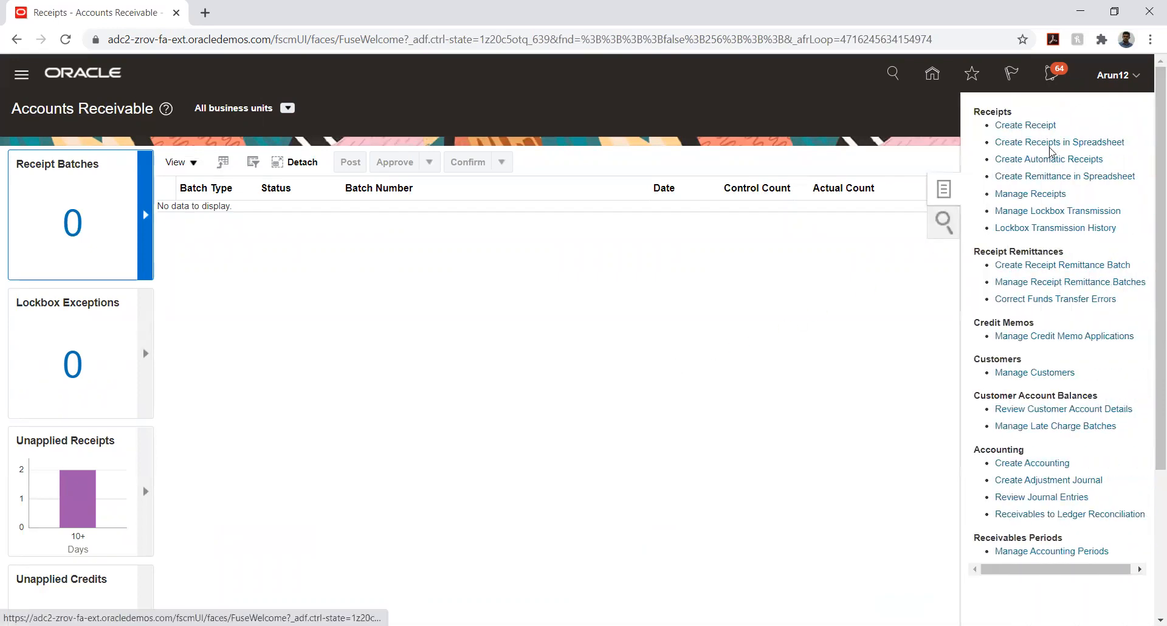
{"action": "left_click", "coordinate": [1029, 193]}
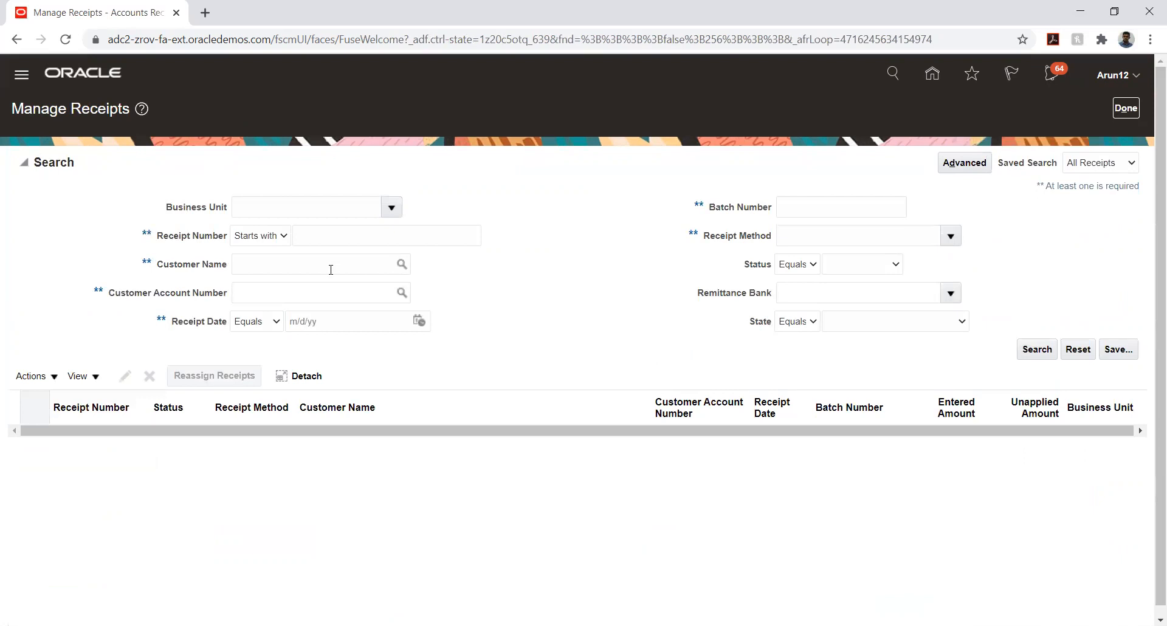
{"action": "left_click", "coordinate": [338, 239]}
{"action": "type", "text": "12"}
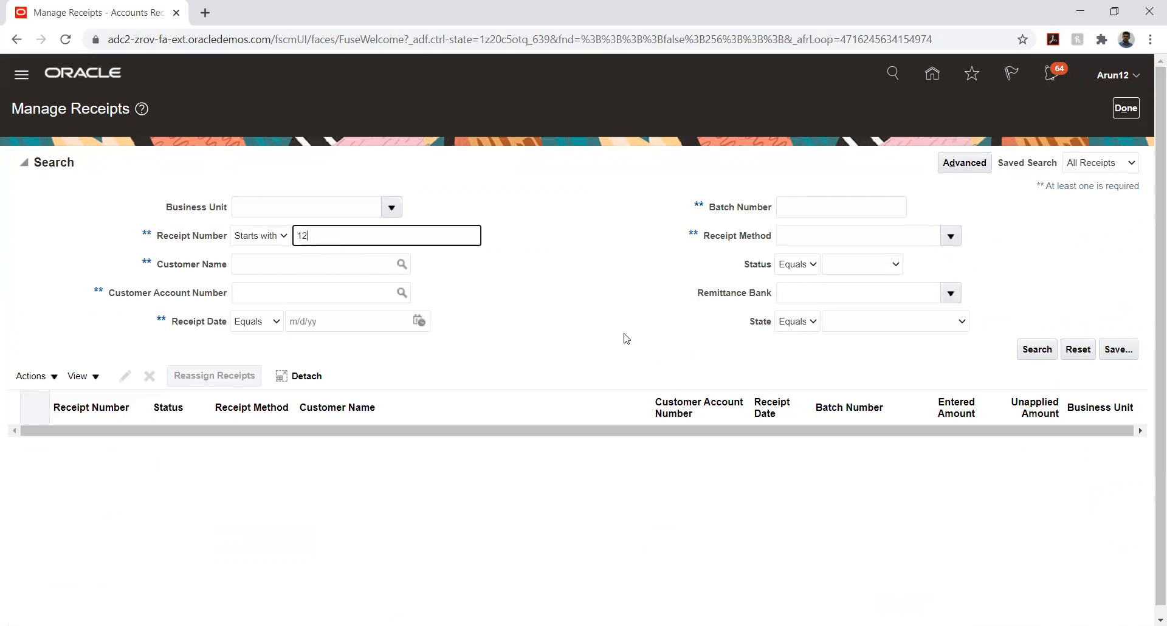
{"action": "left_click", "coordinate": [1026, 349]}
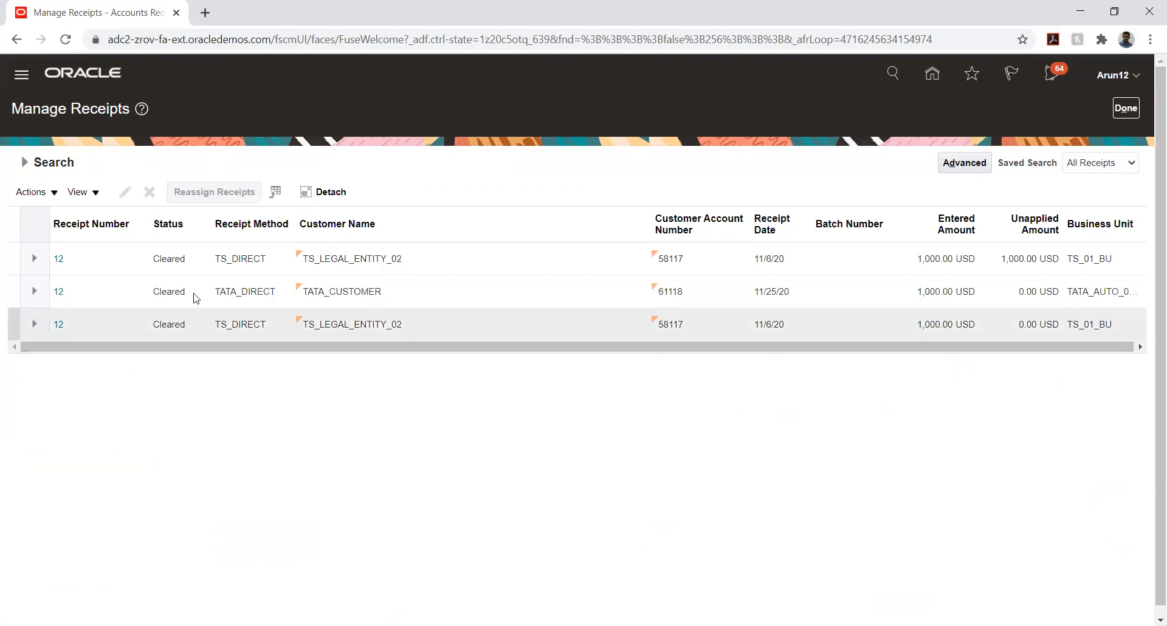
{"action": "left_click", "coordinate": [58, 294]}
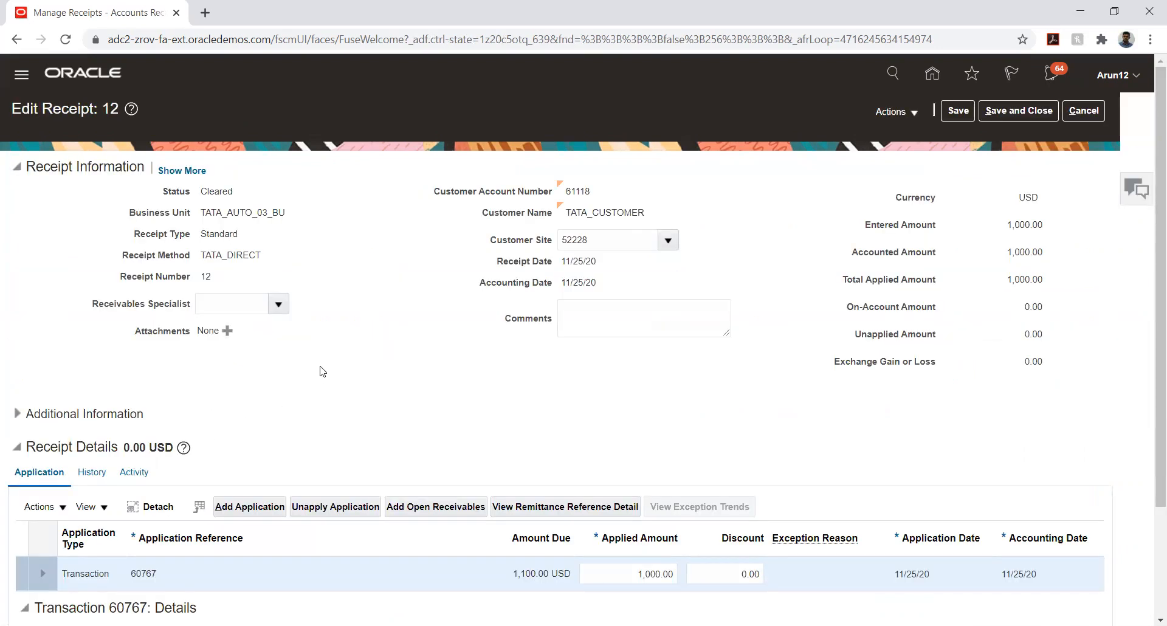
Add a -100.00 write-off with receivables activity TATA_WRITE-OFF to receipt 12
{"action": "left_click", "coordinate": [58, 507]}
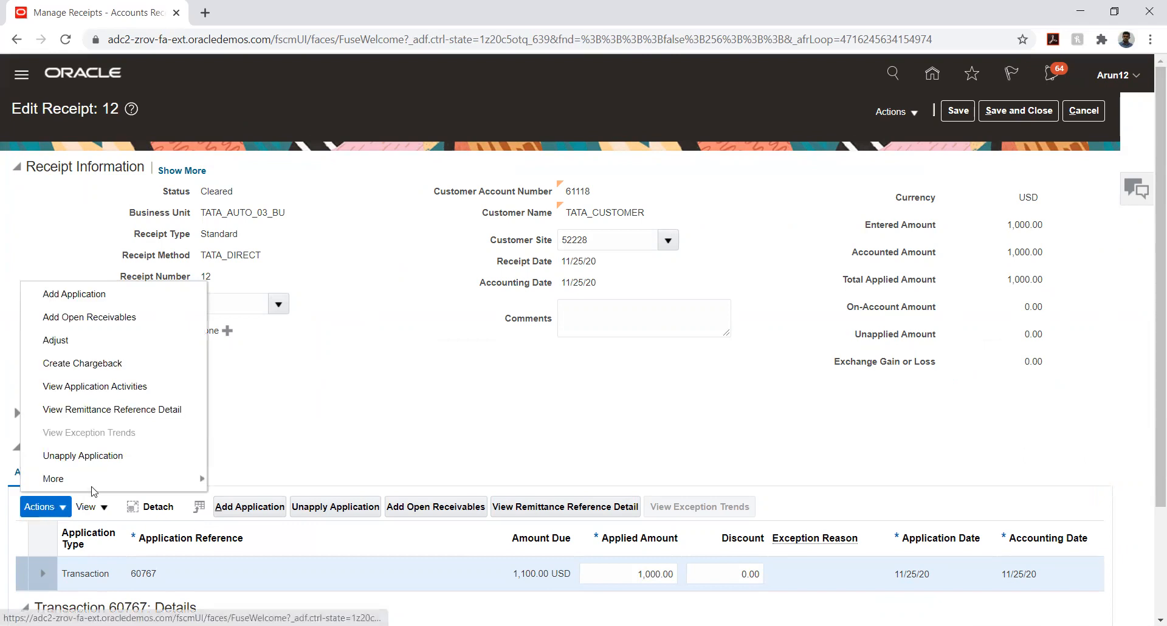
{"action": "mouse_move", "coordinate": [152, 479]}
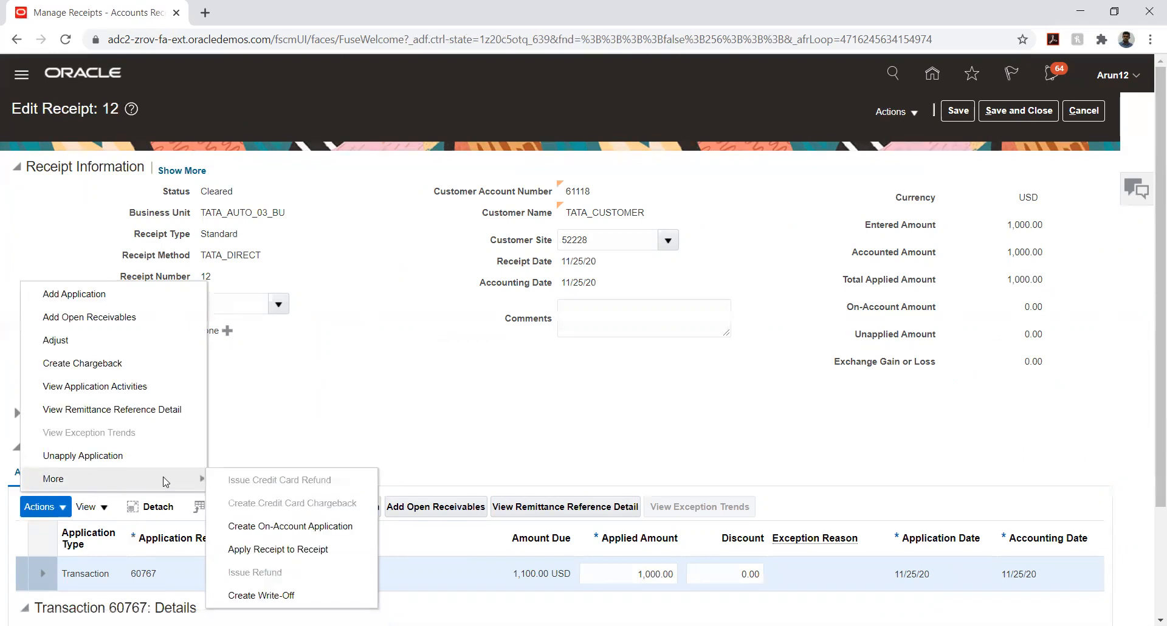
{"action": "left_click", "coordinate": [279, 597]}
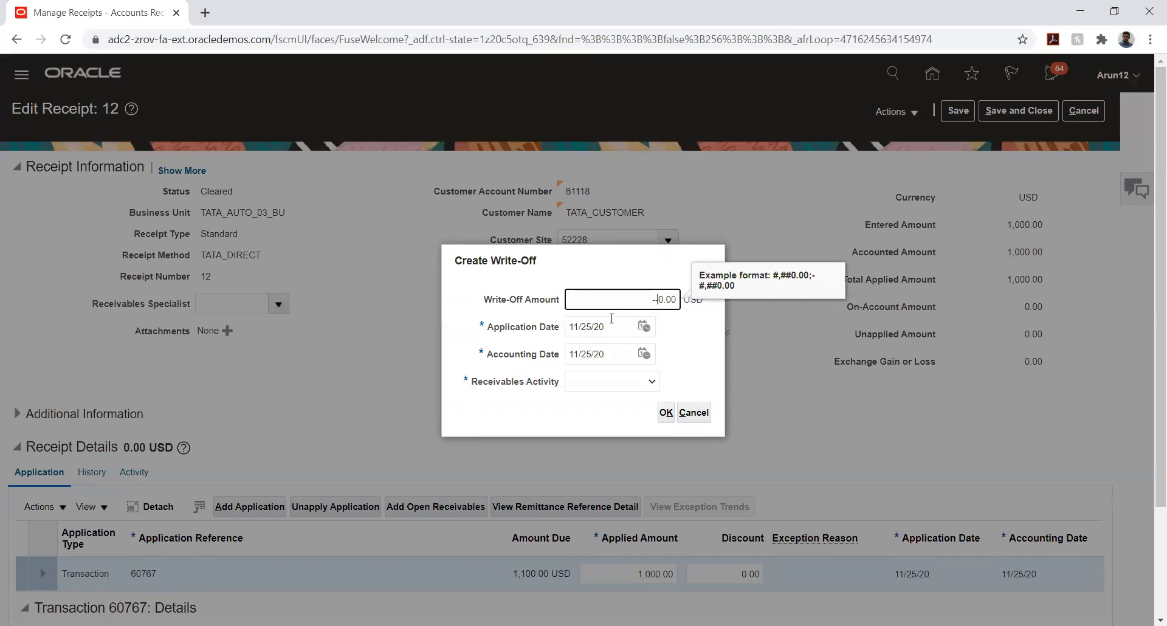
{"action": "type", "text": "100"}
{"action": "key", "text": "Tab"}
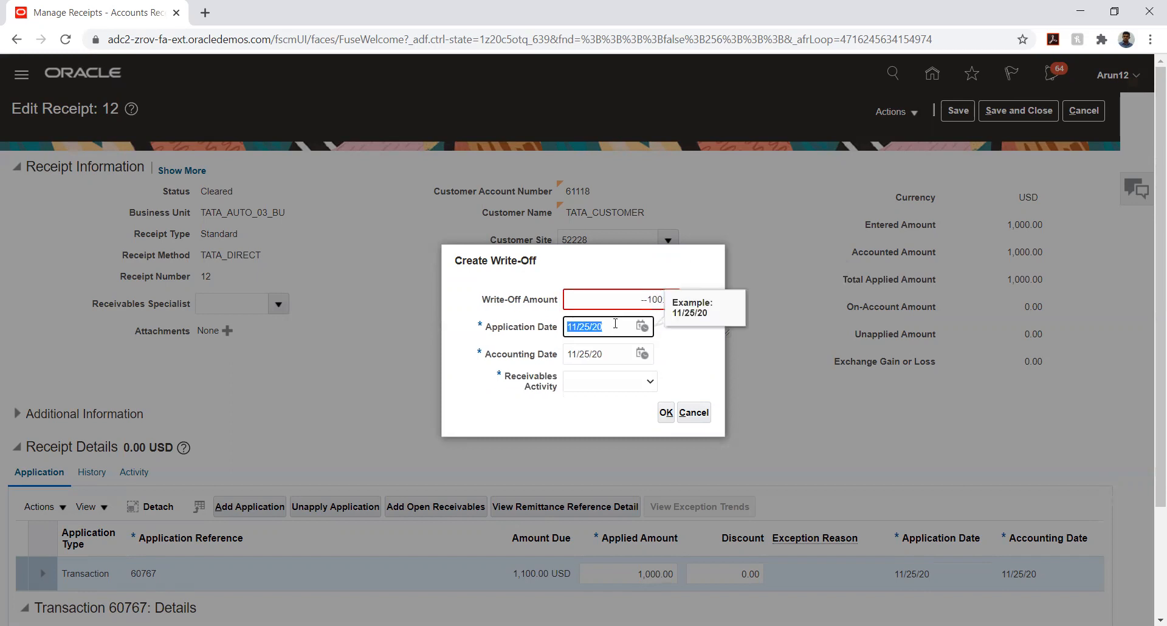
{"action": "left_click", "coordinate": [636, 381]}
{"action": "left_click", "coordinate": [616, 407]}
{"action": "left_click", "coordinate": [666, 299]}
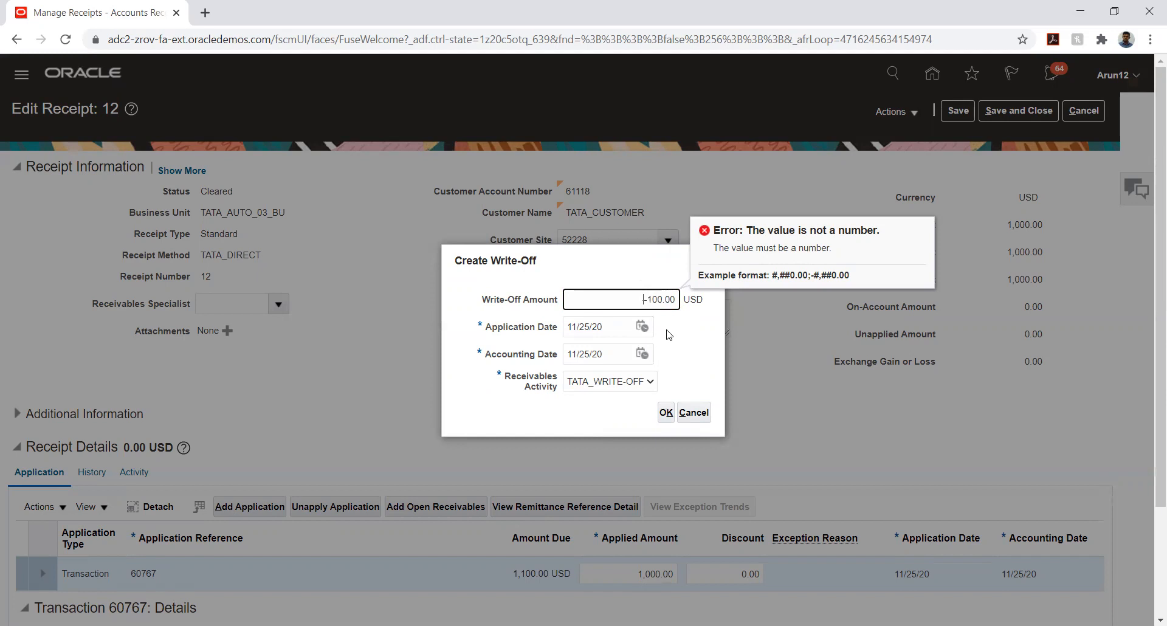
{"action": "left_click", "coordinate": [666, 412]}
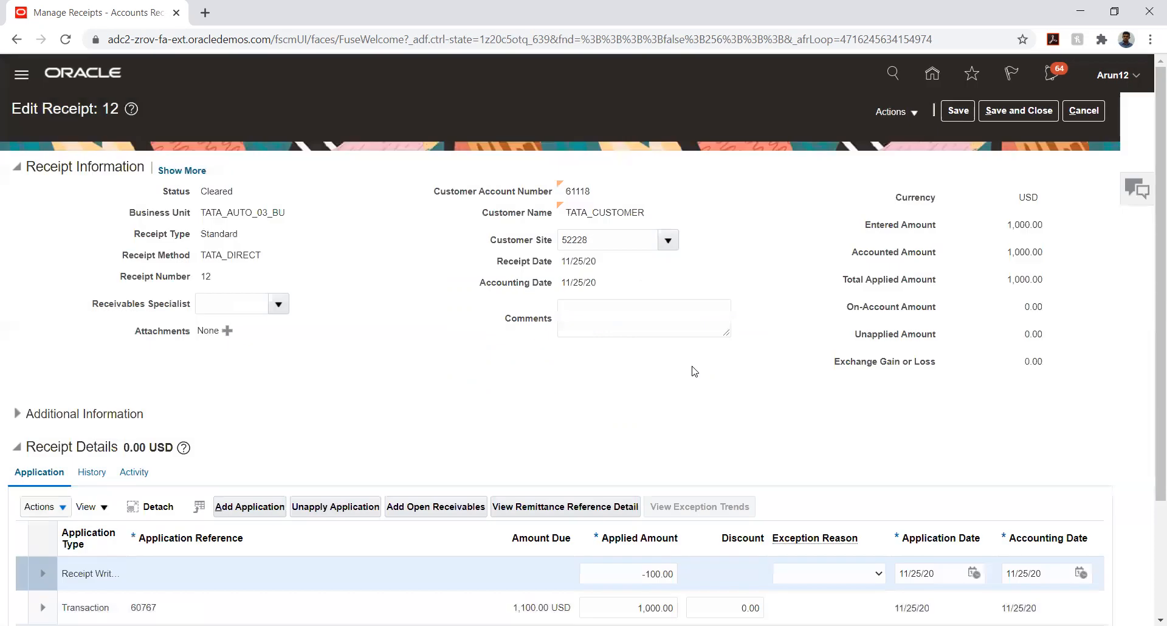
Save receipt 12 and post it to the ledger
{"action": "left_click", "coordinate": [958, 111]}
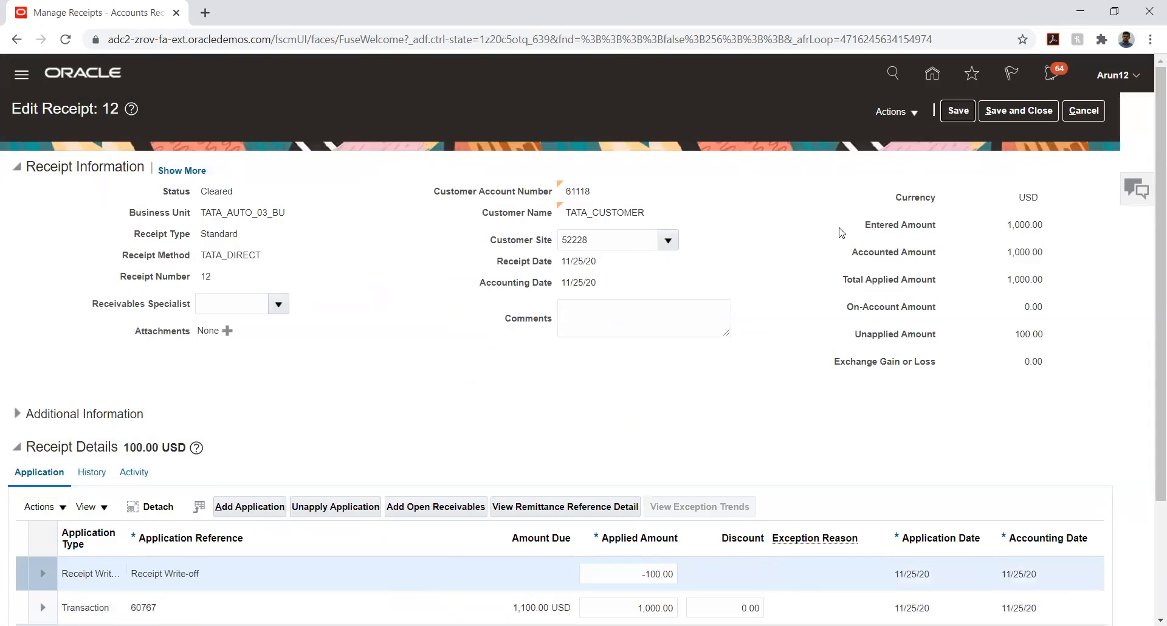
{"action": "left_click", "coordinate": [890, 112]}
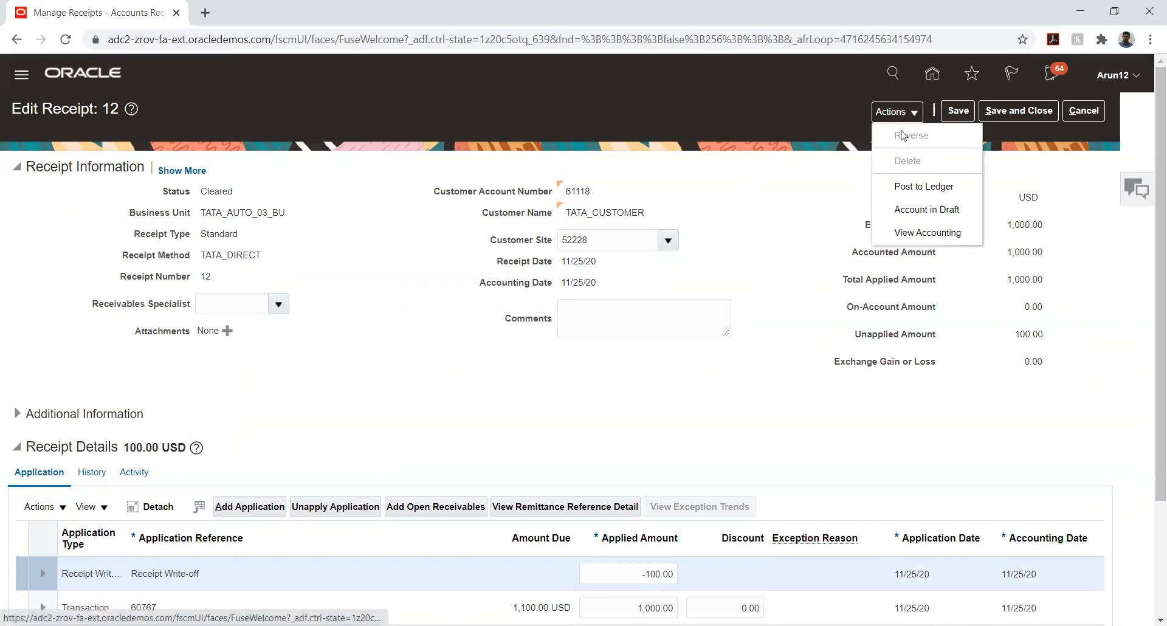
{"action": "left_click", "coordinate": [906, 186]}
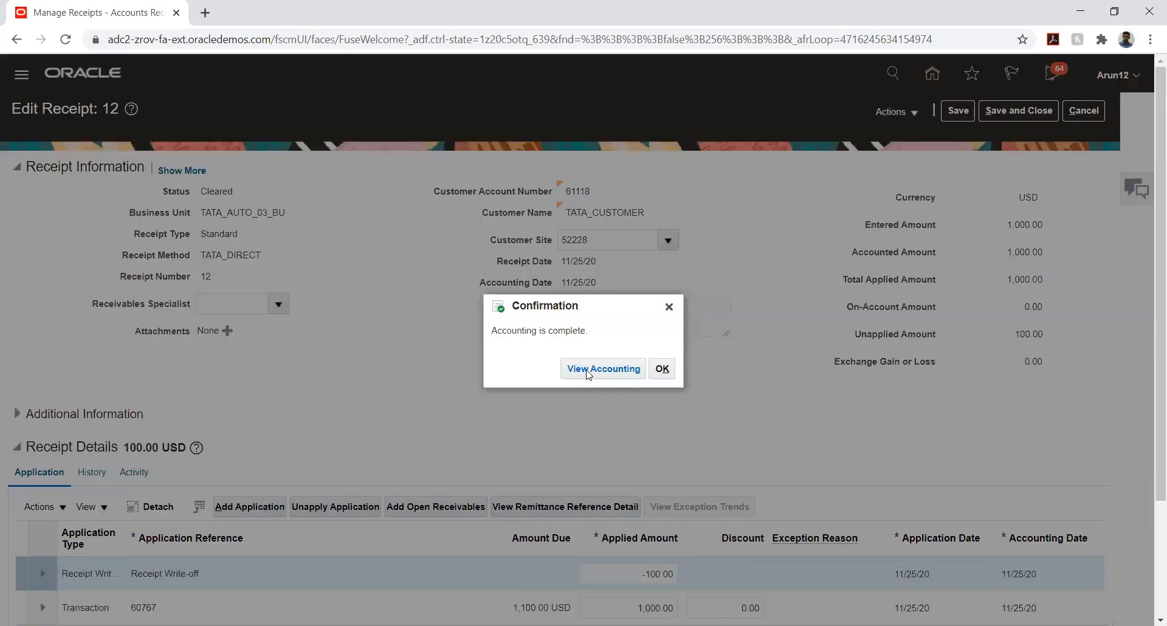
{"action": "left_click", "coordinate": [588, 372]}
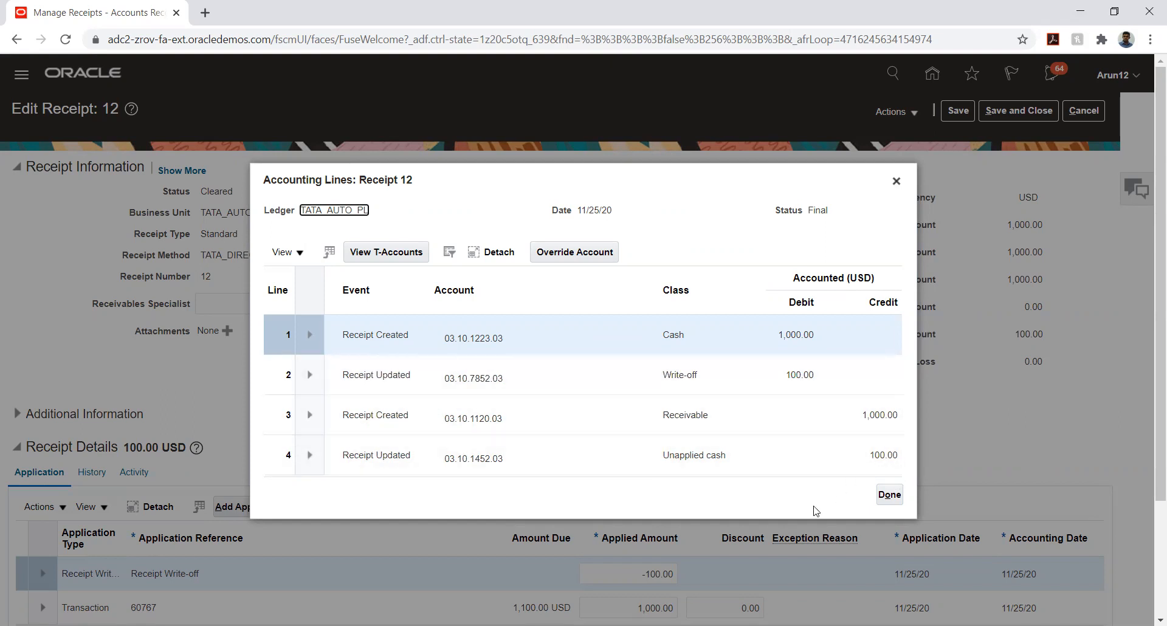
{"action": "left_click", "coordinate": [889, 495]}
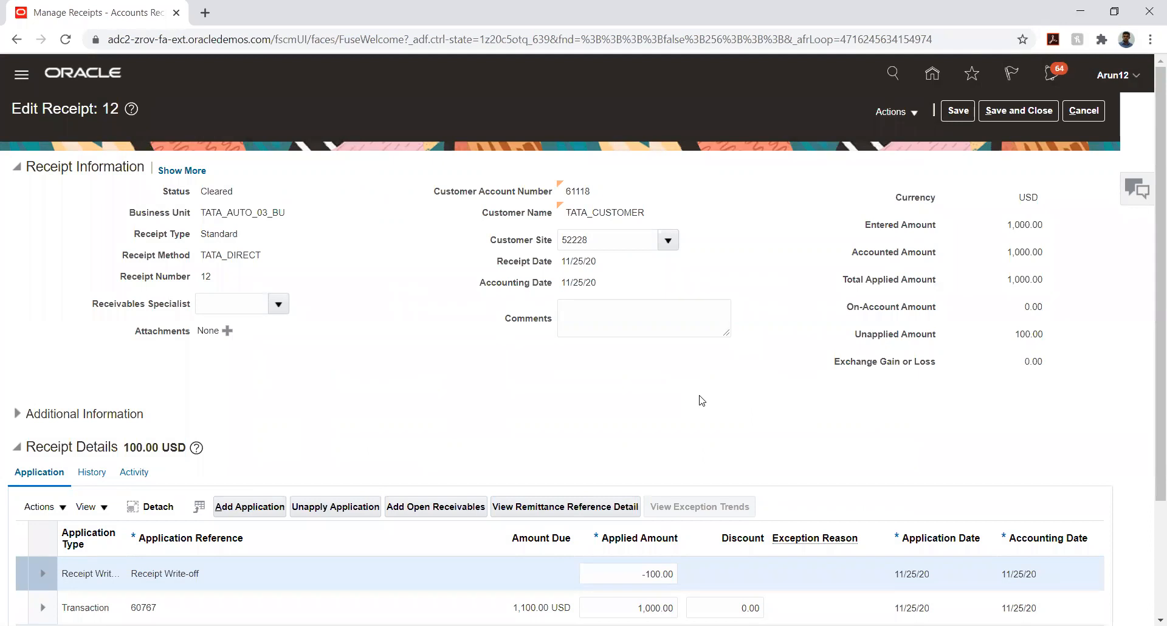
Save receipt 12 with its -100 write-off and close back to the receipt results list
{"action": "scroll", "coordinate": [693, 404], "scroll_direction": "down", "scroll_amount": 3}
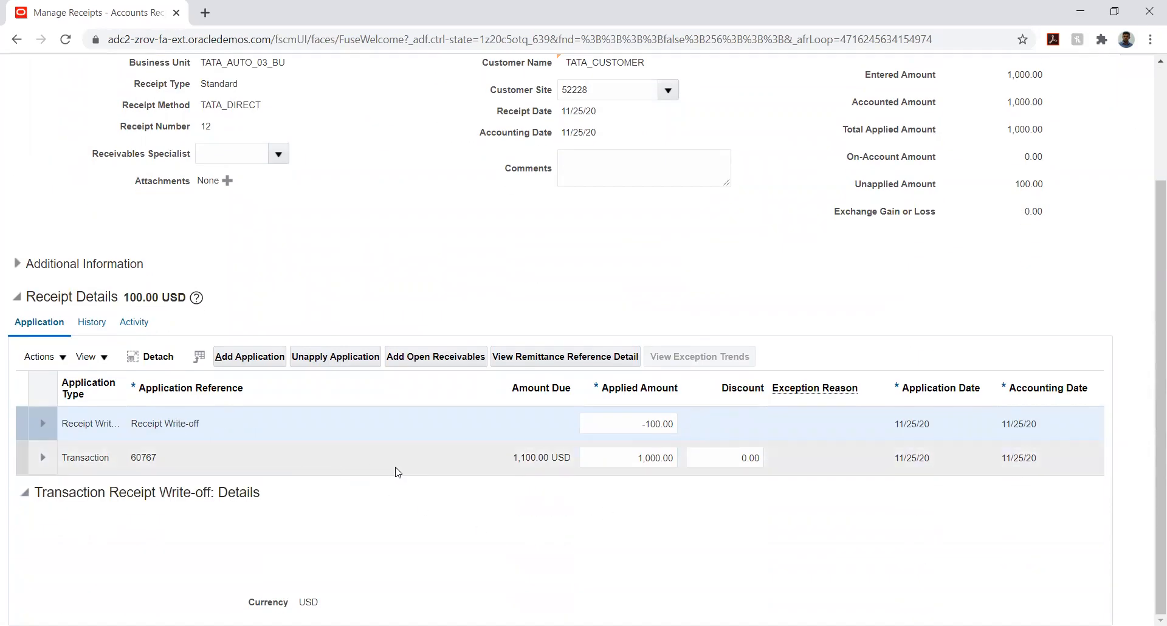
{"action": "scroll", "coordinate": [958, 290], "scroll_direction": "up", "scroll_amount": 3}
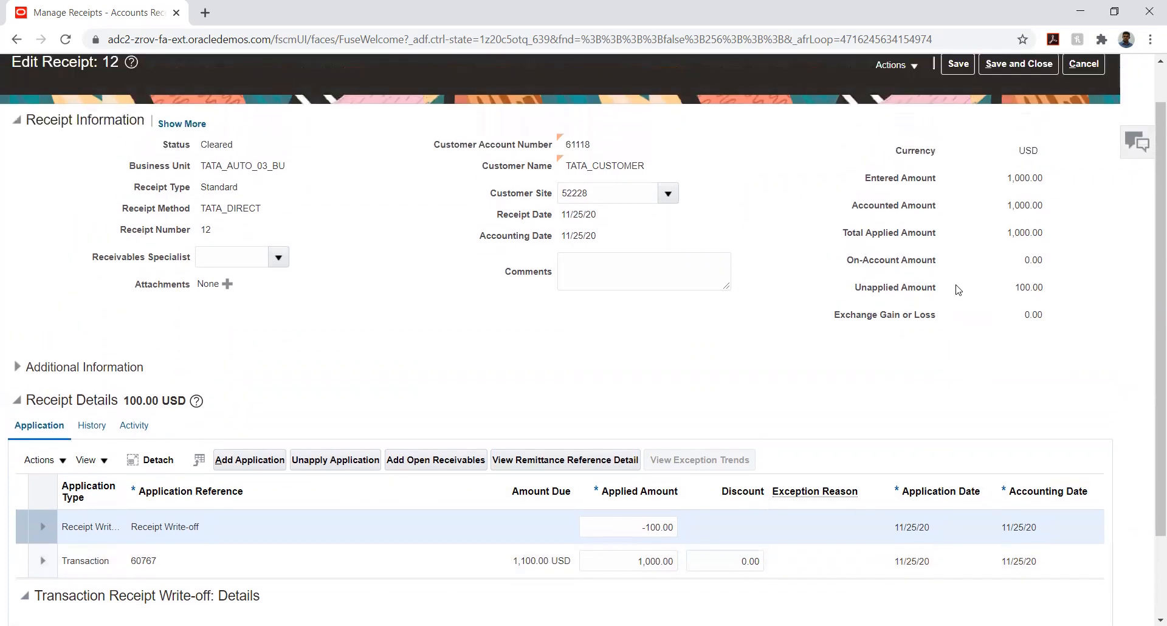
{"action": "left_click", "coordinate": [954, 110]}
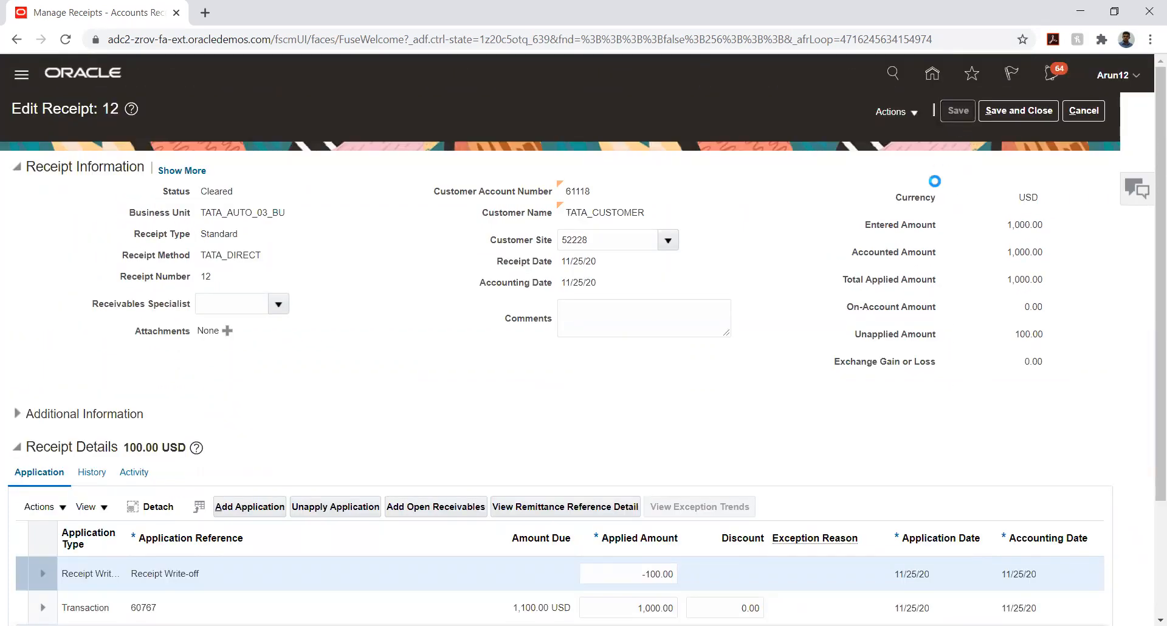
{"action": "left_click", "coordinate": [1006, 114]}
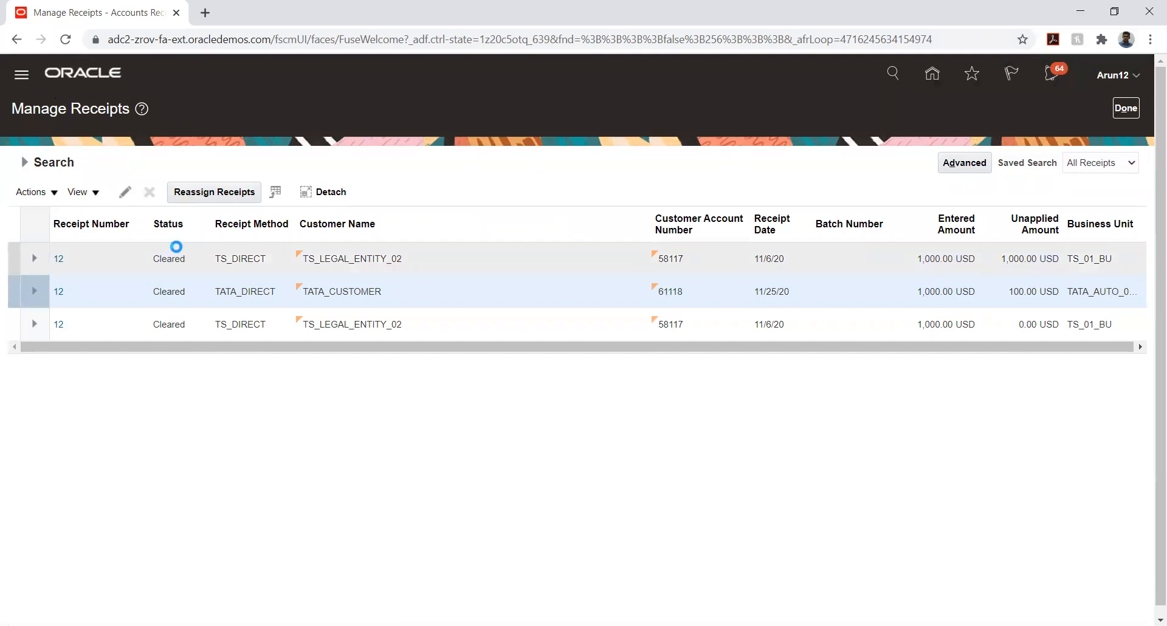
Expand Tools in the Navigator and open Scheduled Processes
{"action": "scroll", "coordinate": [164, 246], "scroll_direction": "down", "scroll_amount": 7}
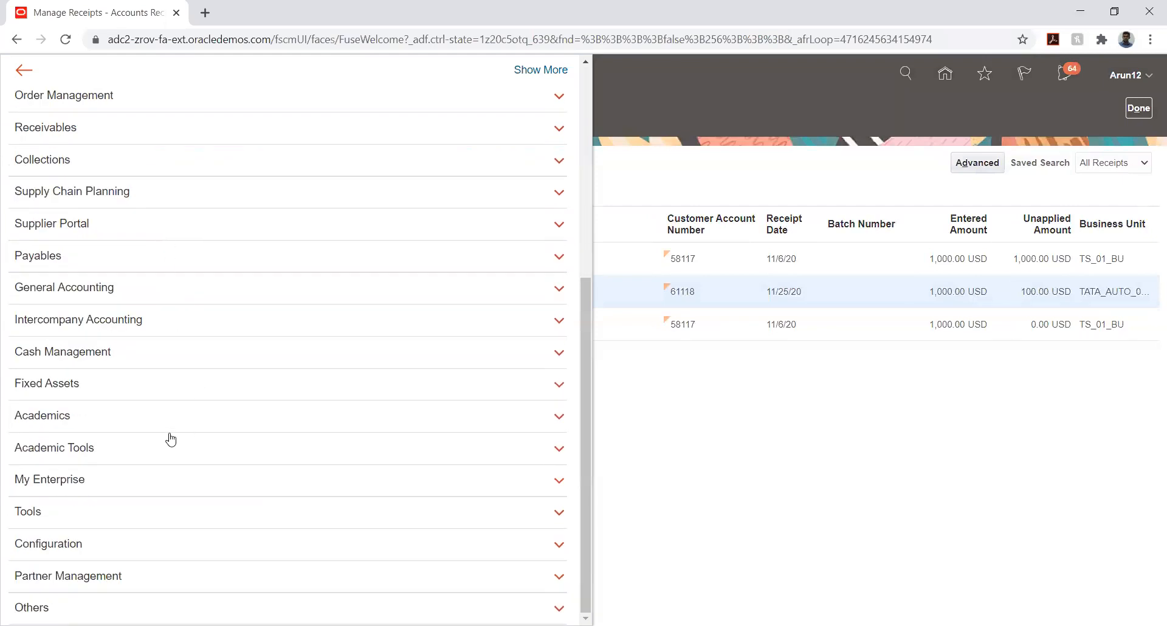
{"action": "left_click", "coordinate": [137, 514]}
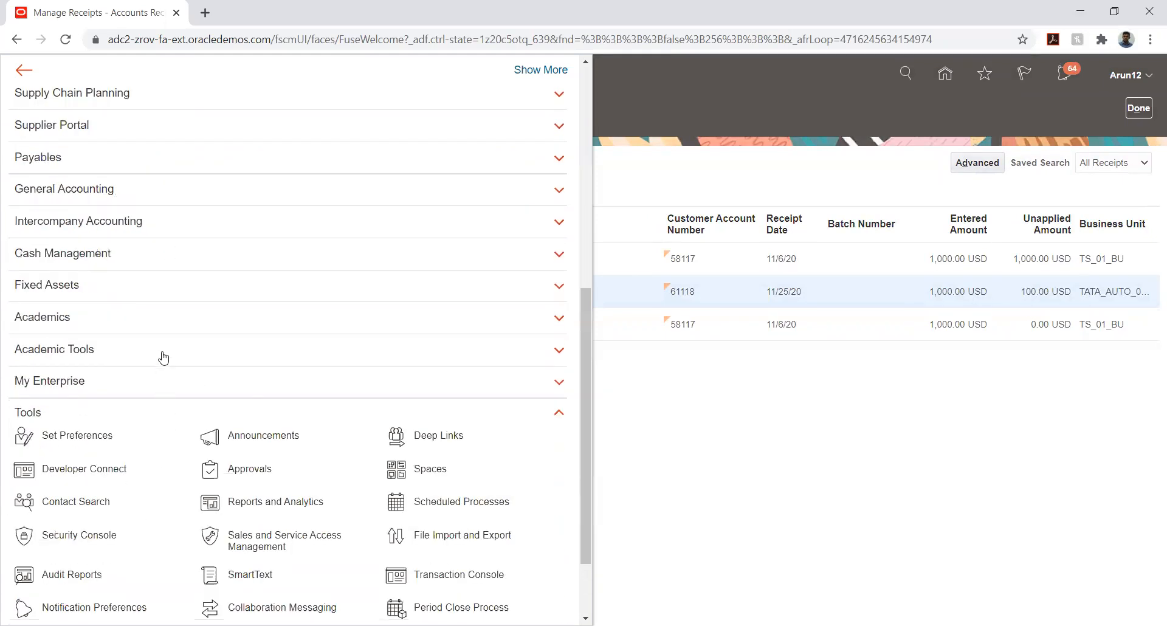
{"action": "scroll", "coordinate": [161, 362], "scroll_direction": "down", "scroll_amount": 3}
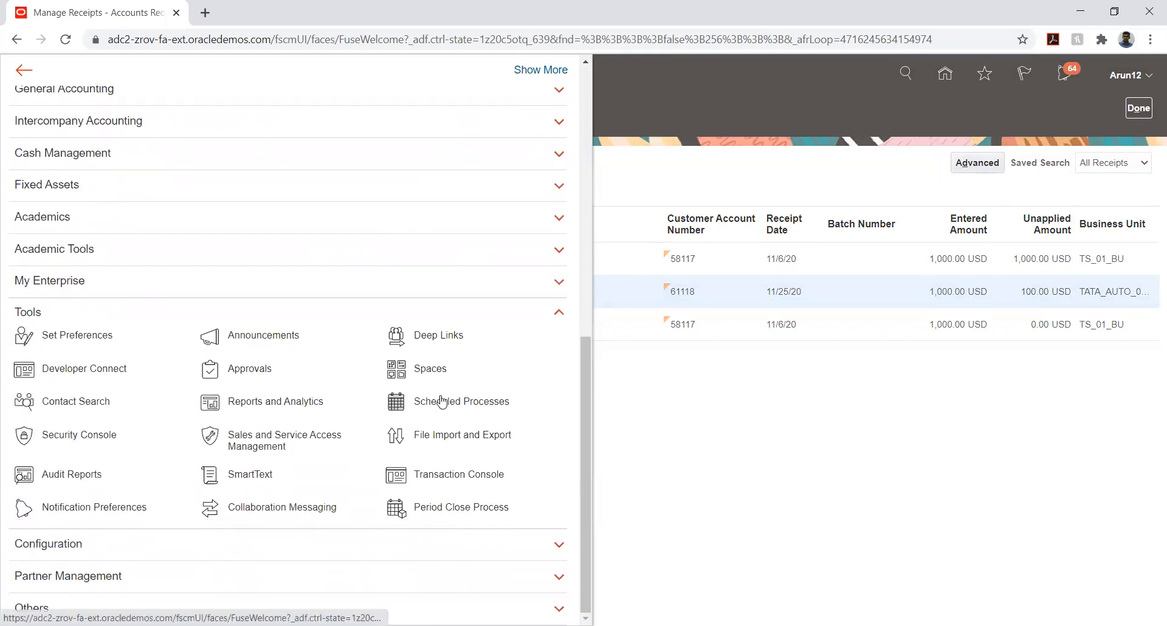
{"action": "left_click", "coordinate": [431, 407]}
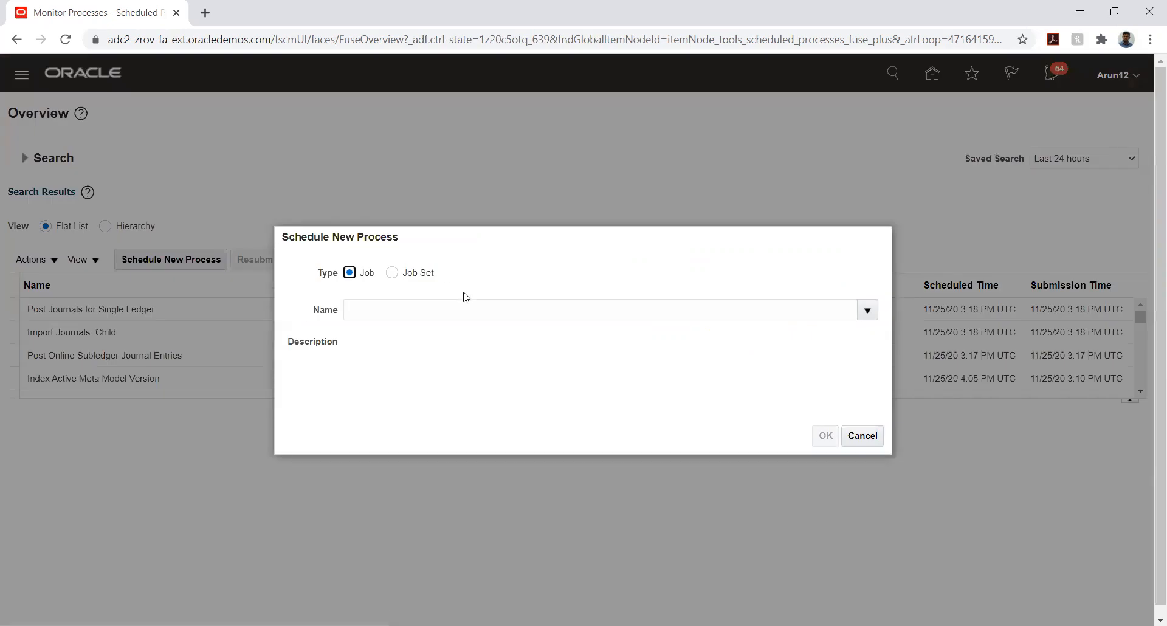
Look up process names matching Receipt% and scroll through receipt jobs like Confirm Receipts
{"action": "left_click", "coordinate": [462, 309]}
{"action": "type", "text": "Receip"}
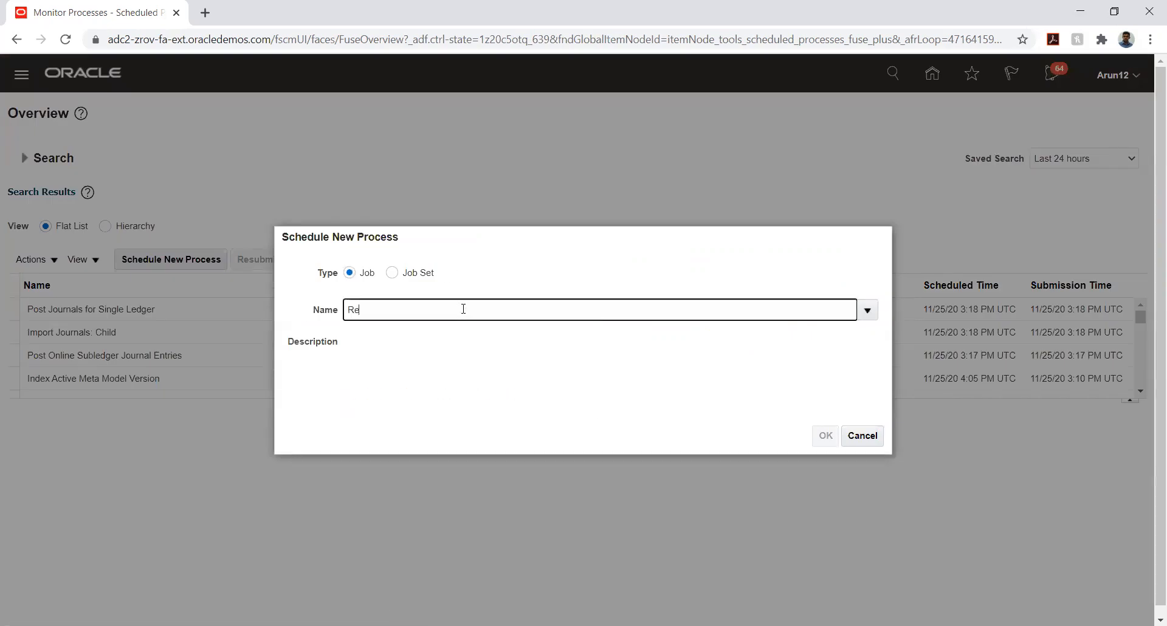
{"action": "type", "text": "t%"}
{"action": "key", "text": "Tab"}
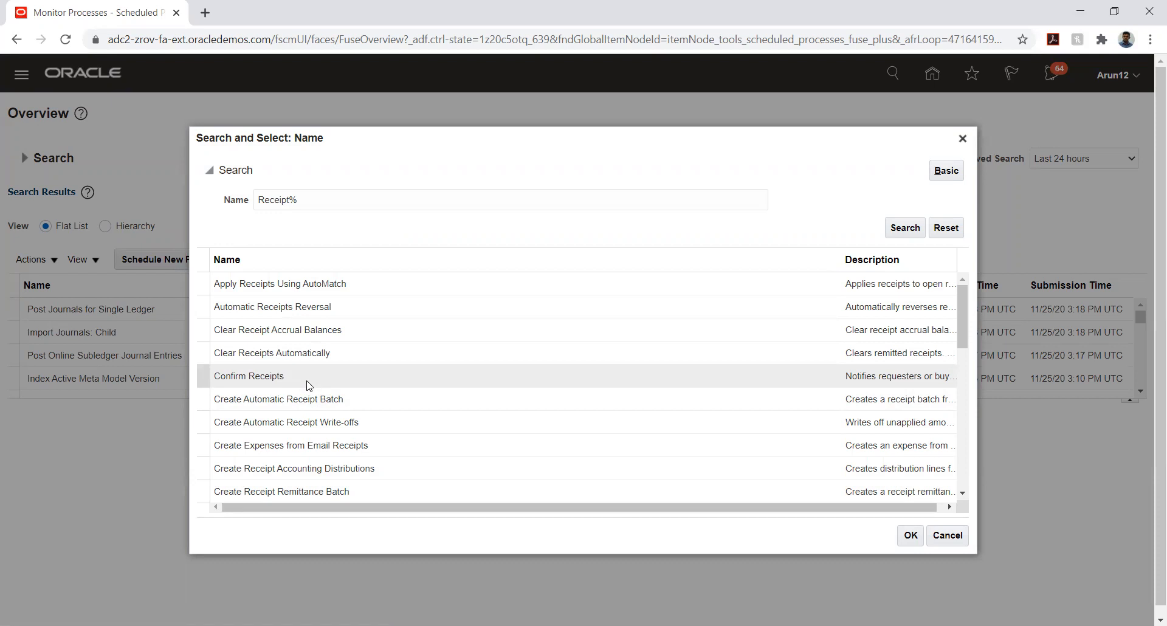
{"action": "scroll", "coordinate": [356, 347], "scroll_direction": "down", "scroll_amount": 2}
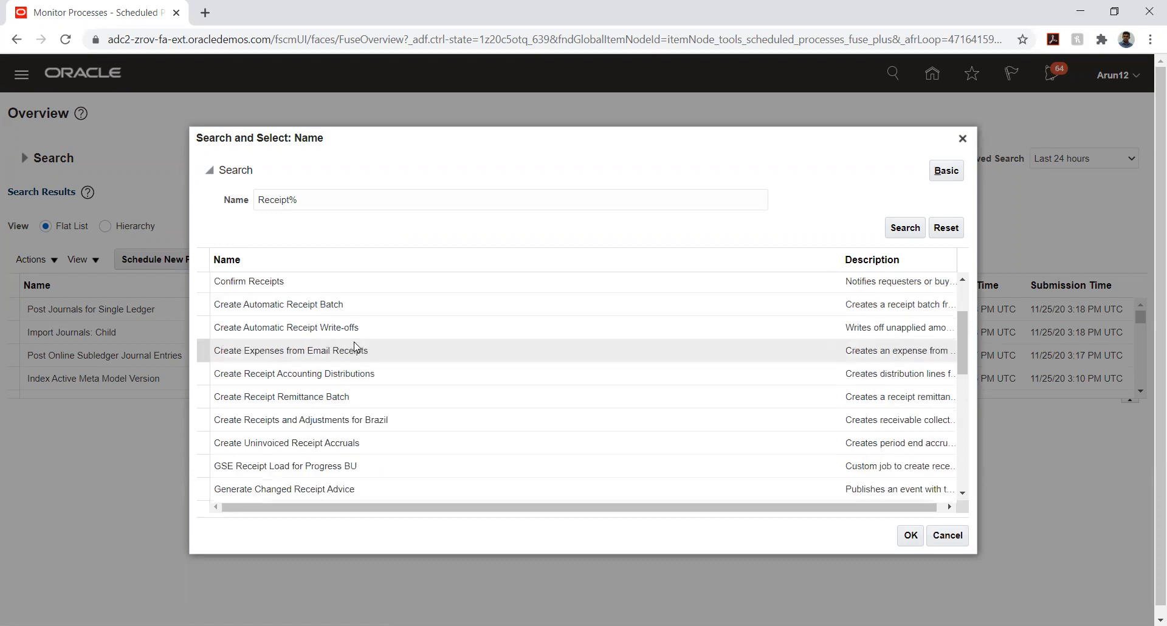
{"action": "scroll", "coordinate": [355, 348], "scroll_direction": "down", "scroll_amount": 6}
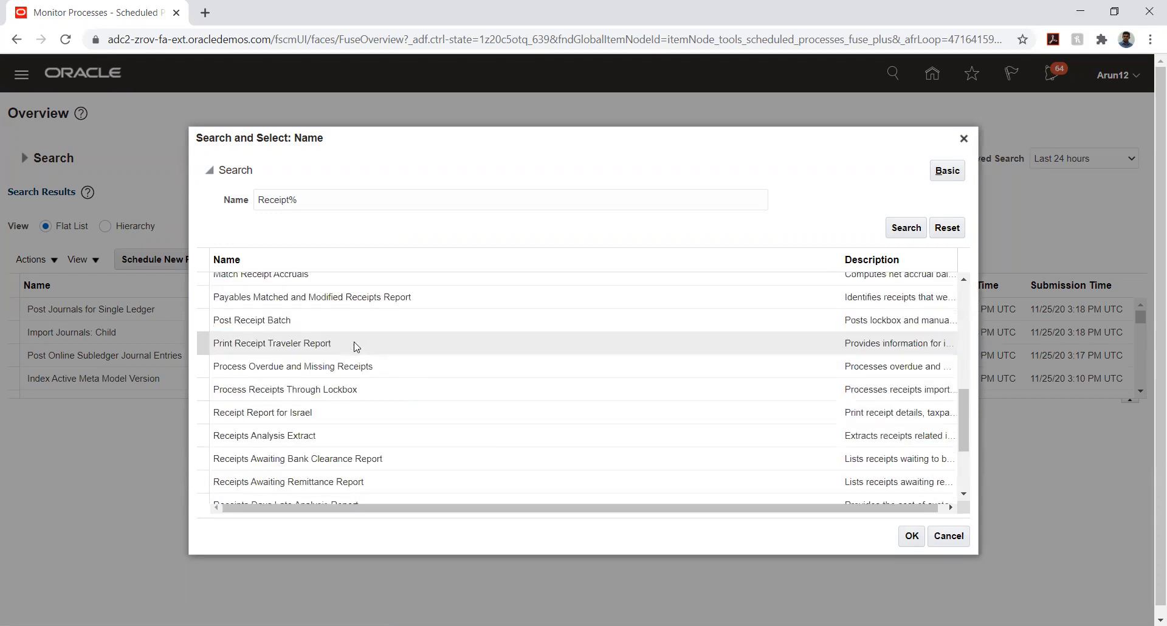
{"action": "scroll", "coordinate": [355, 347], "scroll_direction": "down", "scroll_amount": 2}
{"action": "scroll", "coordinate": [356, 346], "scroll_direction": "down", "scroll_amount": 2}
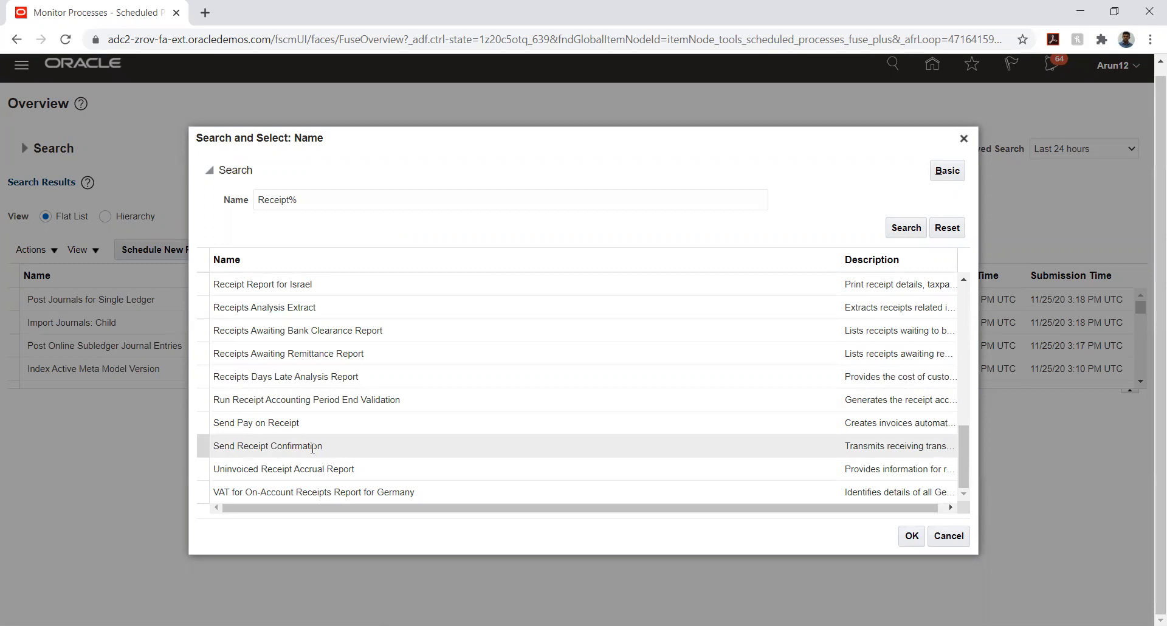
{"action": "scroll", "coordinate": [313, 449], "scroll_direction": "up", "scroll_amount": 2}
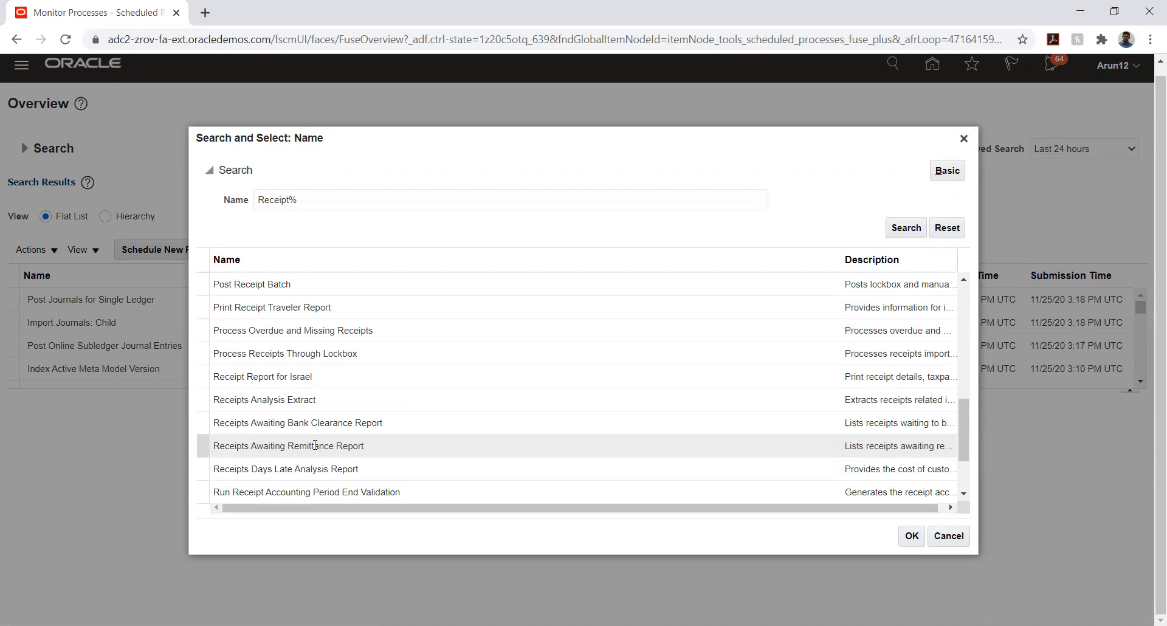
{"action": "scroll", "coordinate": [324, 427], "scroll_direction": "up", "scroll_amount": 4}
{"action": "scroll", "coordinate": [324, 427], "scroll_direction": "up", "scroll_amount": 5}
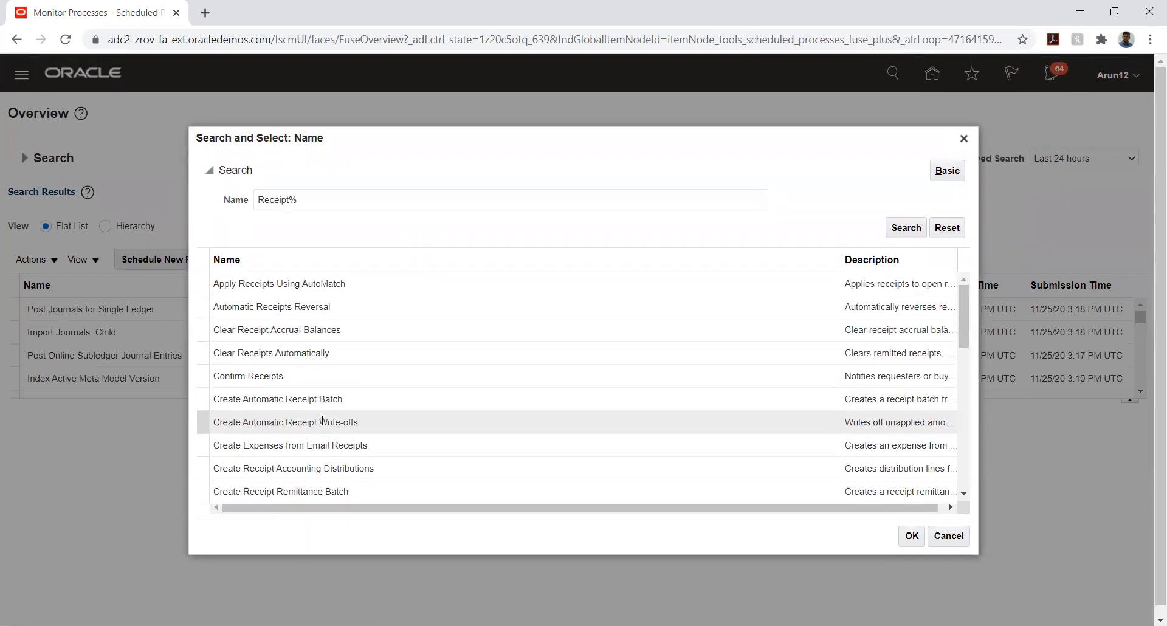
{"action": "double_click", "coordinate": [285, 201]}
Search process names for %Register% and scroll through jobs like Asset Register and Payables Invoice Register
{"action": "type", "text": "%"}
{"action": "type", "text": "Regist"}
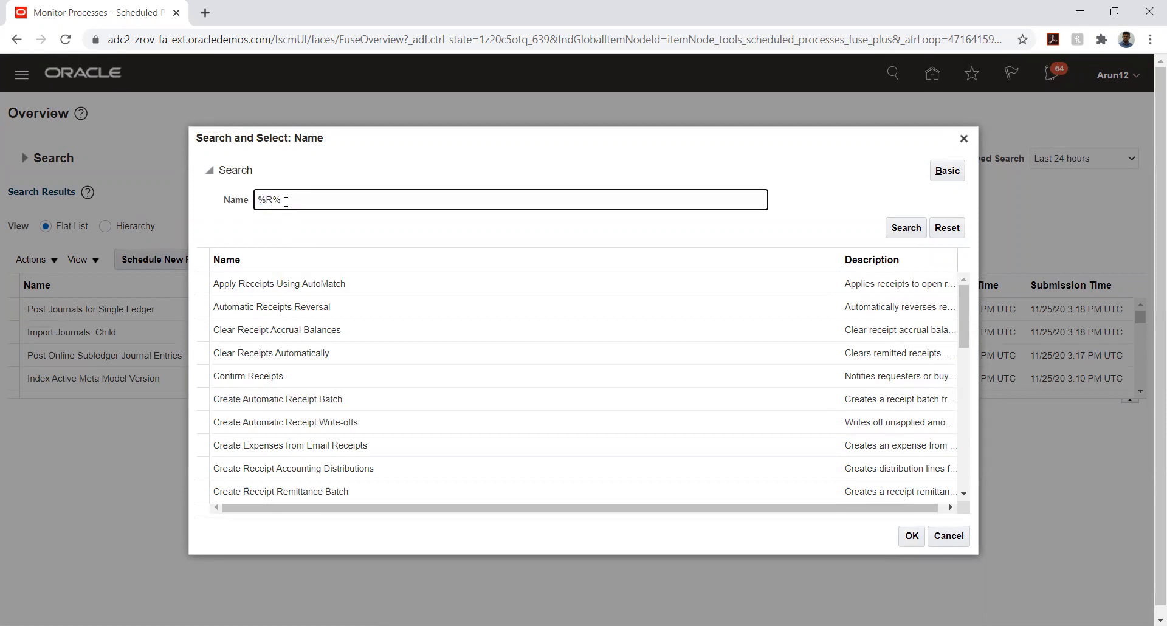
{"action": "type", "text": "er"}
{"action": "key", "text": "Tab"}
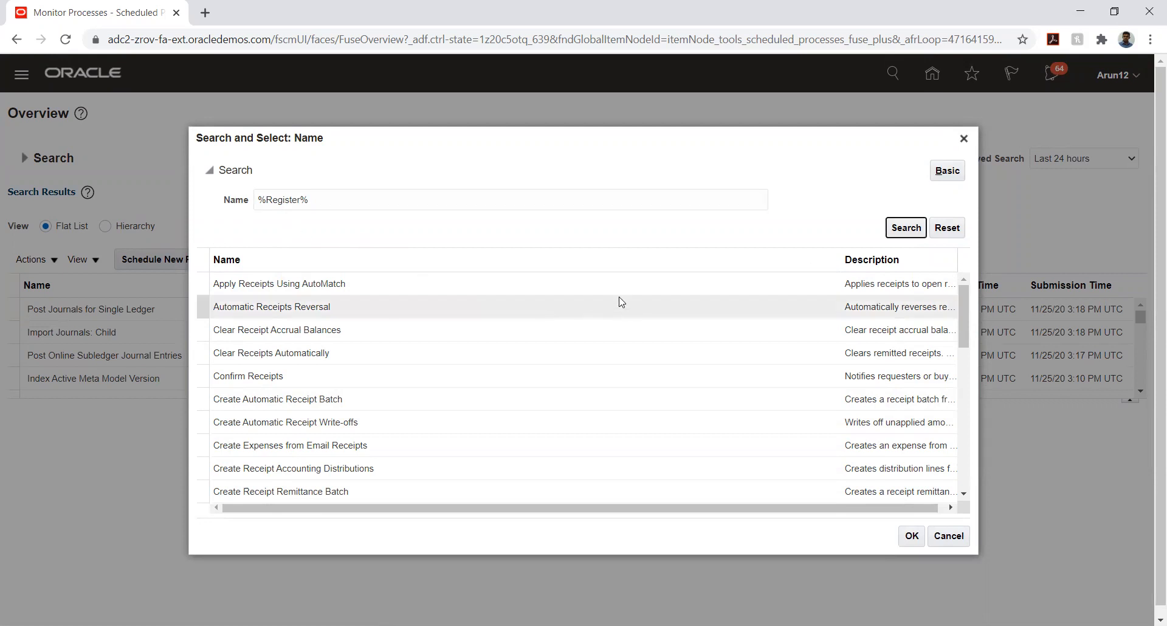
{"action": "left_click", "coordinate": [900, 232]}
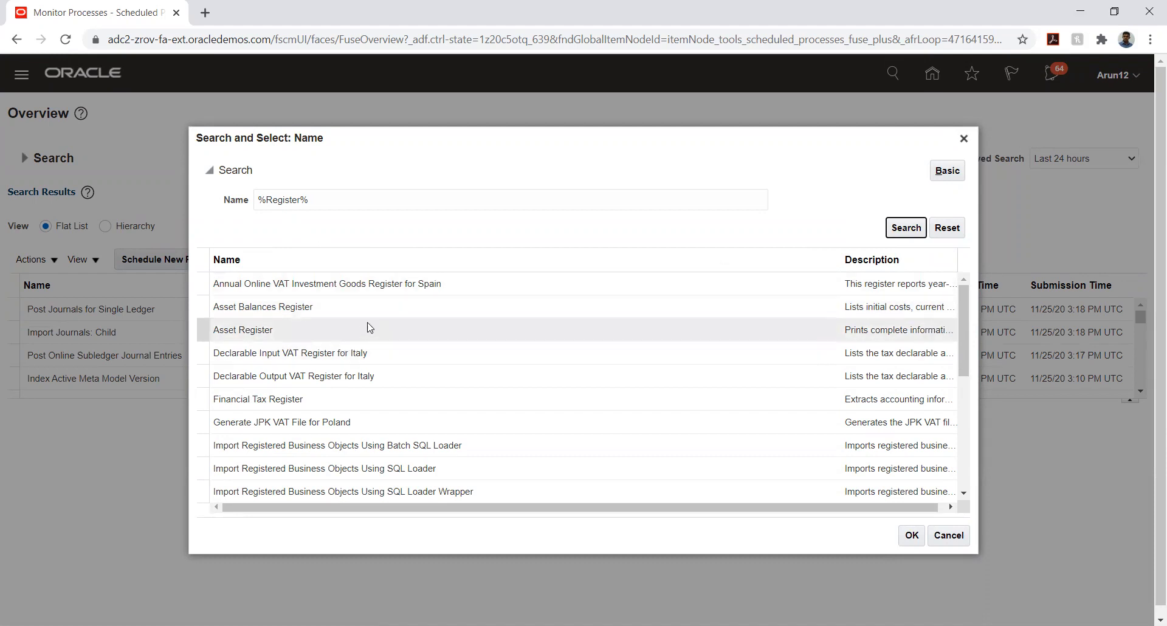
{"action": "scroll", "coordinate": [383, 312], "scroll_direction": "down", "scroll_amount": 2}
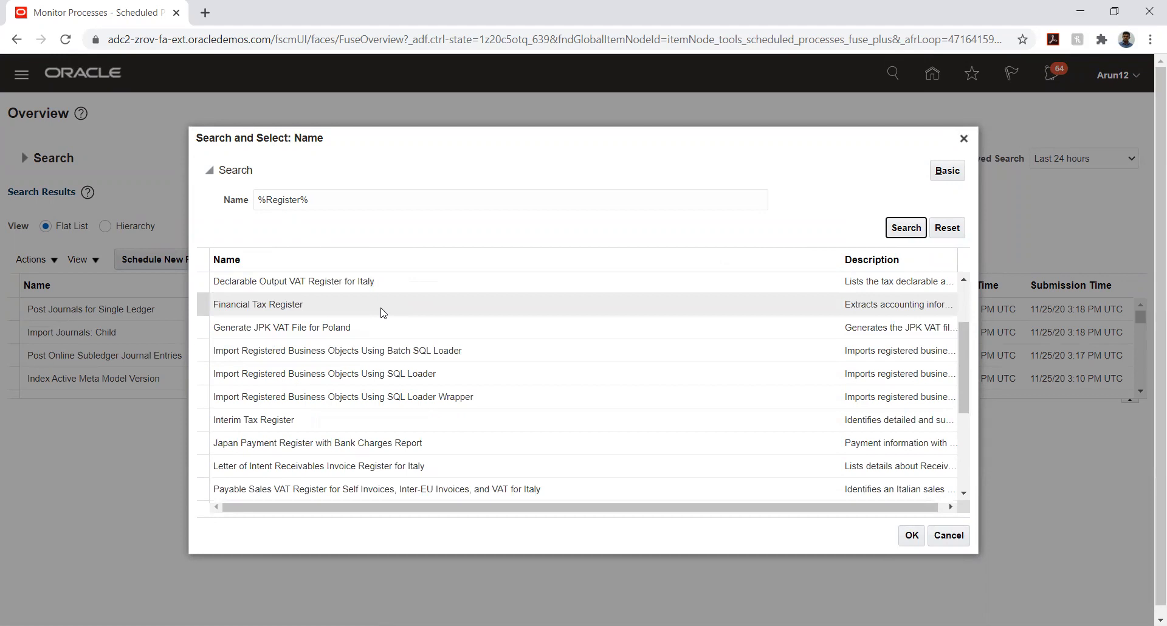
{"action": "scroll", "coordinate": [382, 313], "scroll_direction": "down", "scroll_amount": 2}
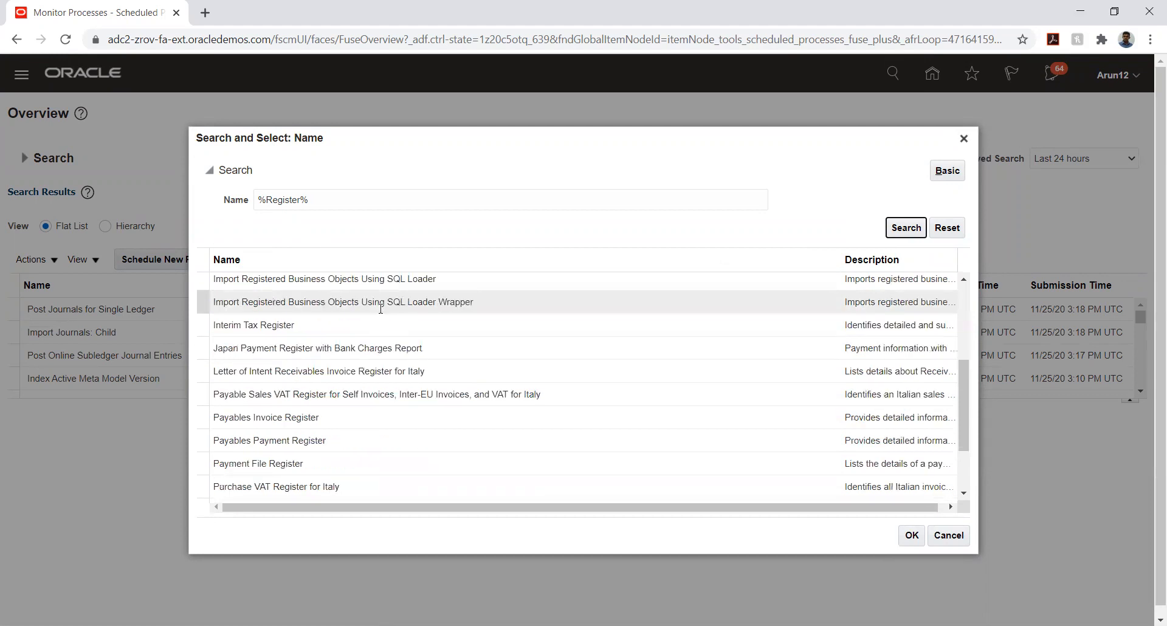
{"action": "scroll", "coordinate": [381, 311], "scroll_direction": "down", "scroll_amount": 2}
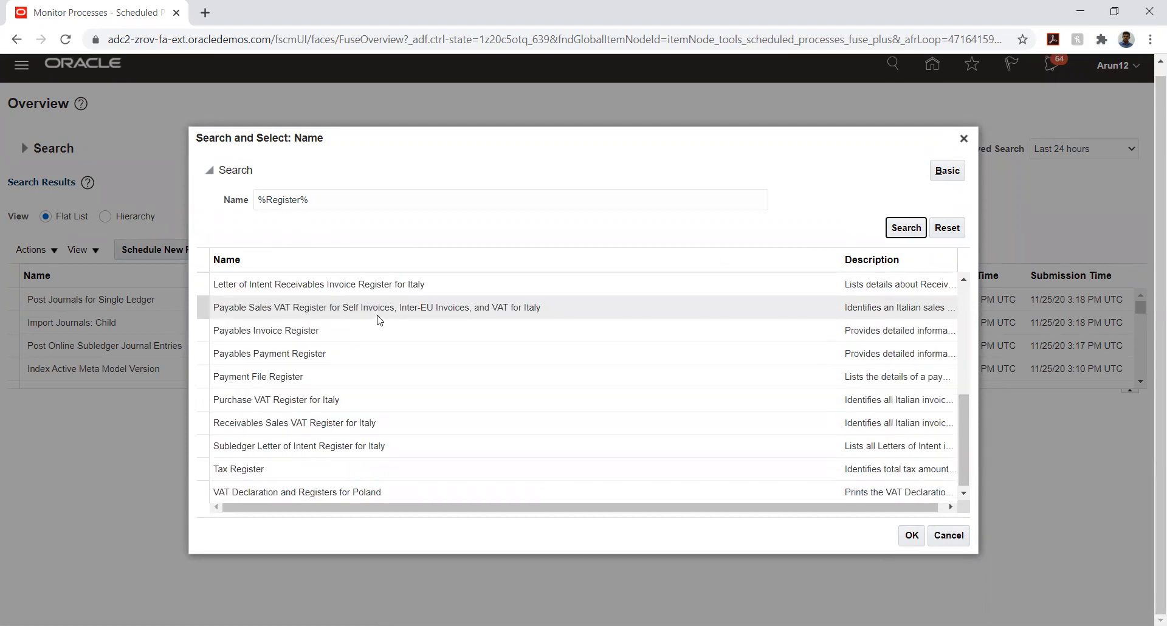
{"action": "scroll", "coordinate": [378, 316], "scroll_direction": "up", "scroll_amount": 2}
{"action": "scroll", "coordinate": [379, 314], "scroll_direction": "up", "scroll_amount": 2}
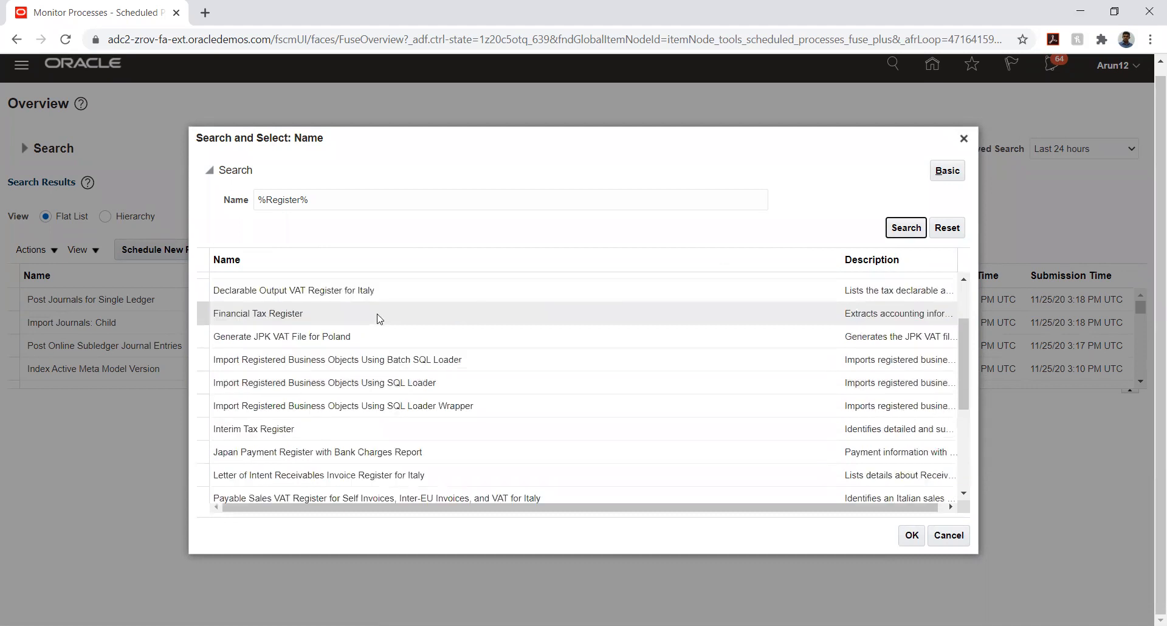
{"action": "scroll", "coordinate": [379, 318], "scroll_direction": "up", "scroll_amount": 2}
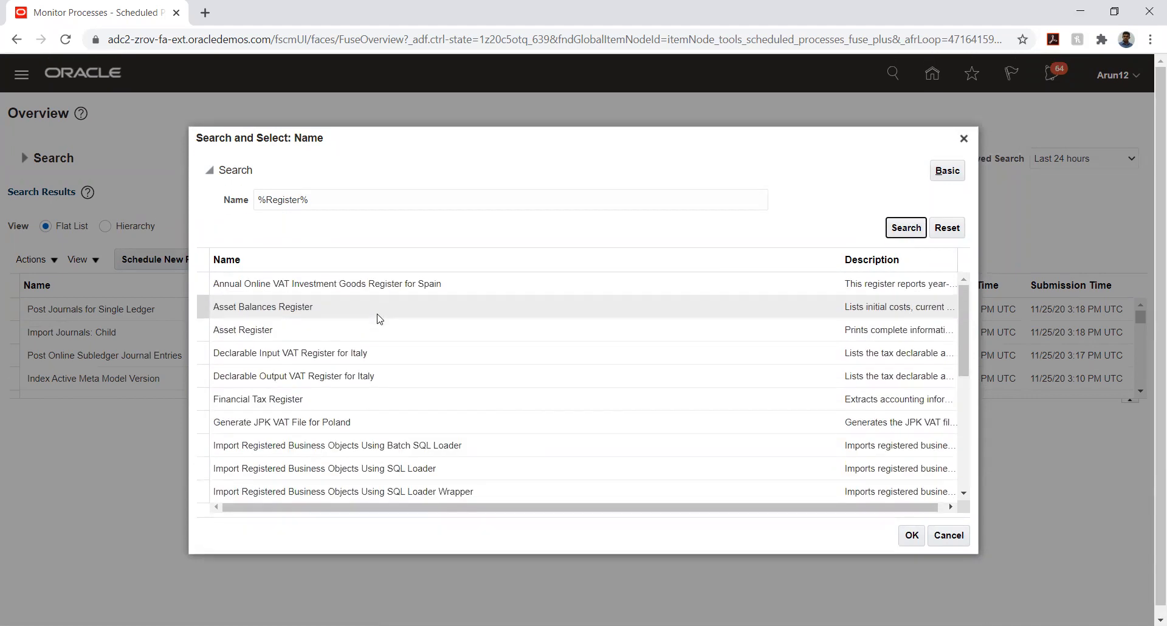
{"action": "double_click", "coordinate": [282, 198]}
Search process names for %Recei% and scroll down to VAT for On-Account Receipts Report for Germany
{"action": "type", "text": "Recei"}
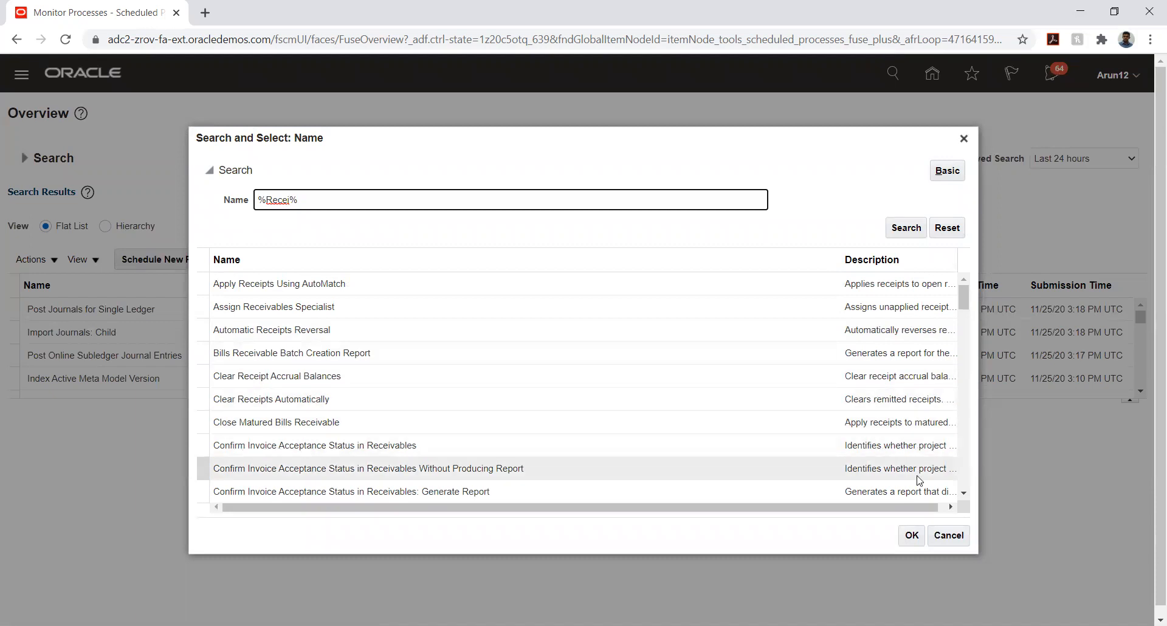
{"action": "left_click_drag", "start_coordinate": [966, 499], "coordinate": [967, 501]}
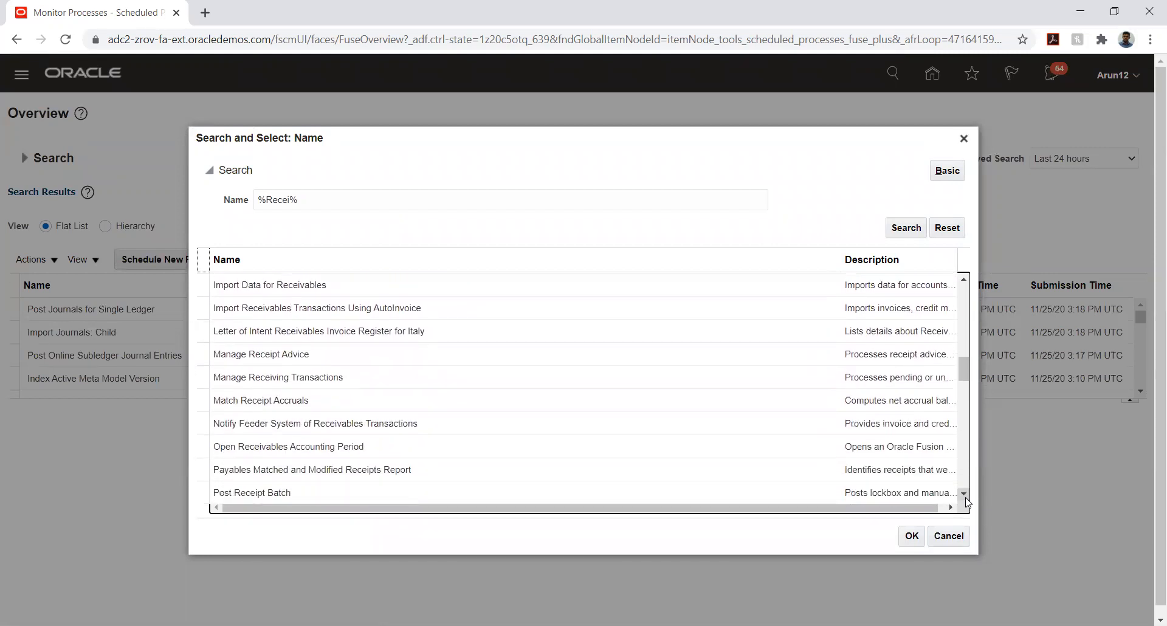
{"action": "left_click", "coordinate": [967, 501]}
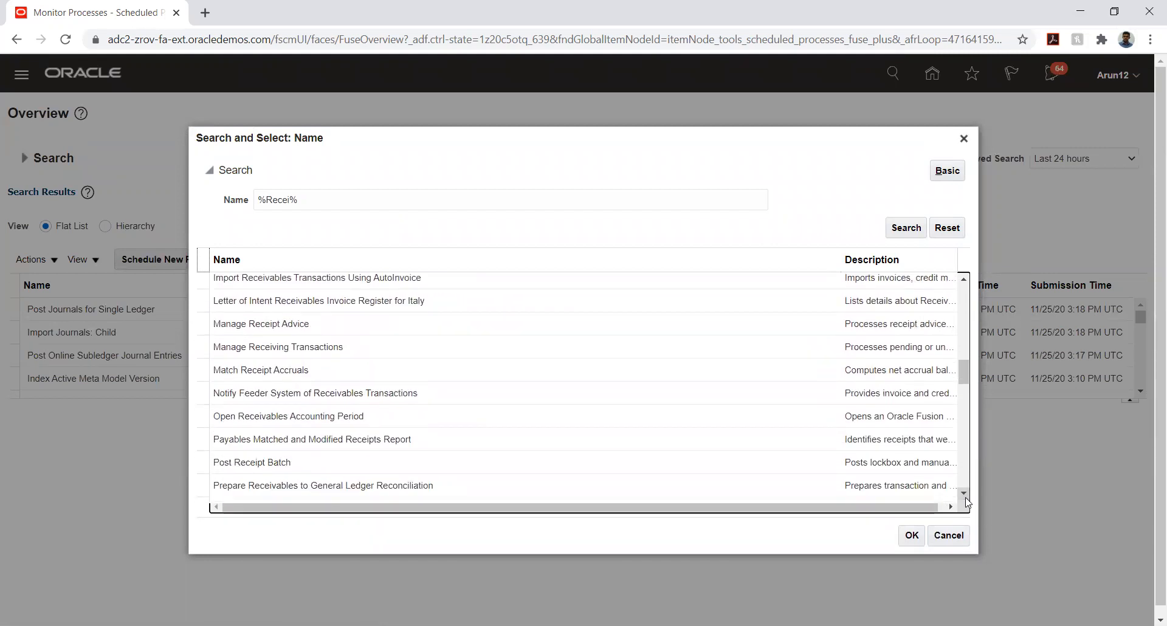
{"action": "left_click_drag", "start_coordinate": [966, 501], "coordinate": [967, 501]}
{"action": "left_click", "coordinate": [967, 501]}
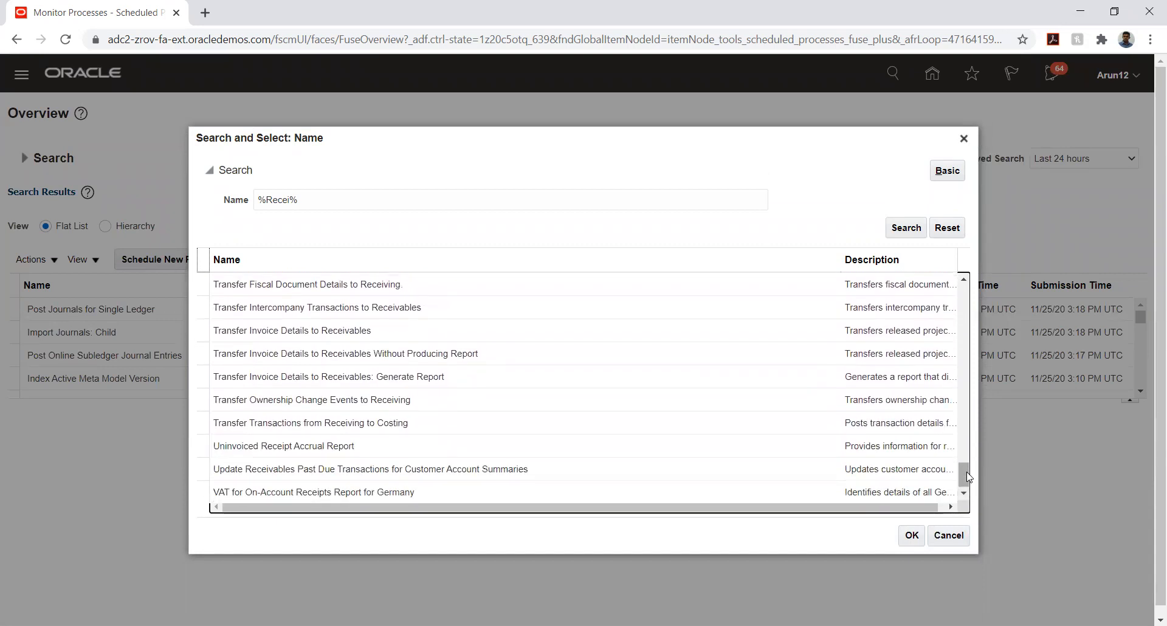
{"action": "left_click_drag", "start_coordinate": [967, 473], "coordinate": [956, 239]}
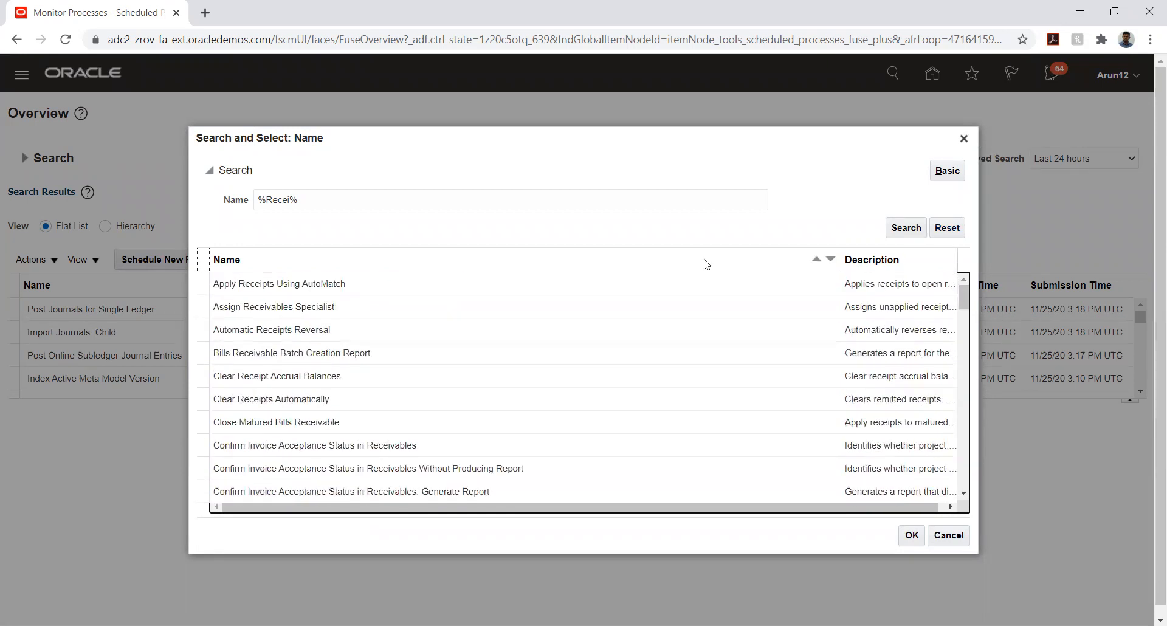
Cancel the job search and new process scheduling, then refresh the scheduled processes list
{"action": "left_click", "coordinate": [949, 535]}
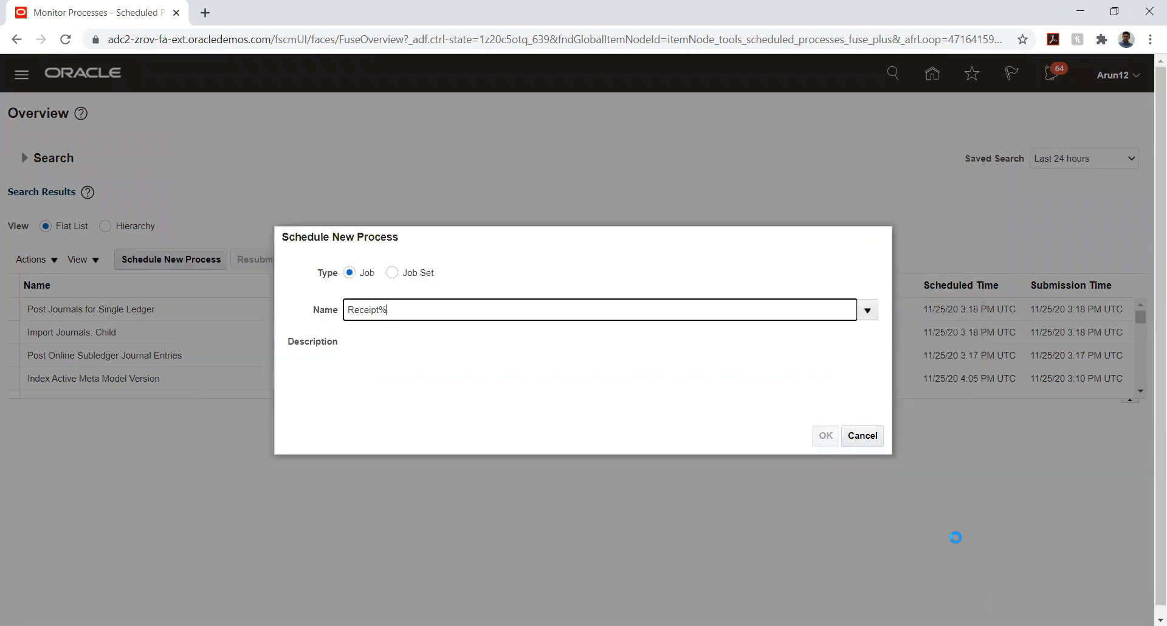
{"action": "left_click", "coordinate": [868, 440]}
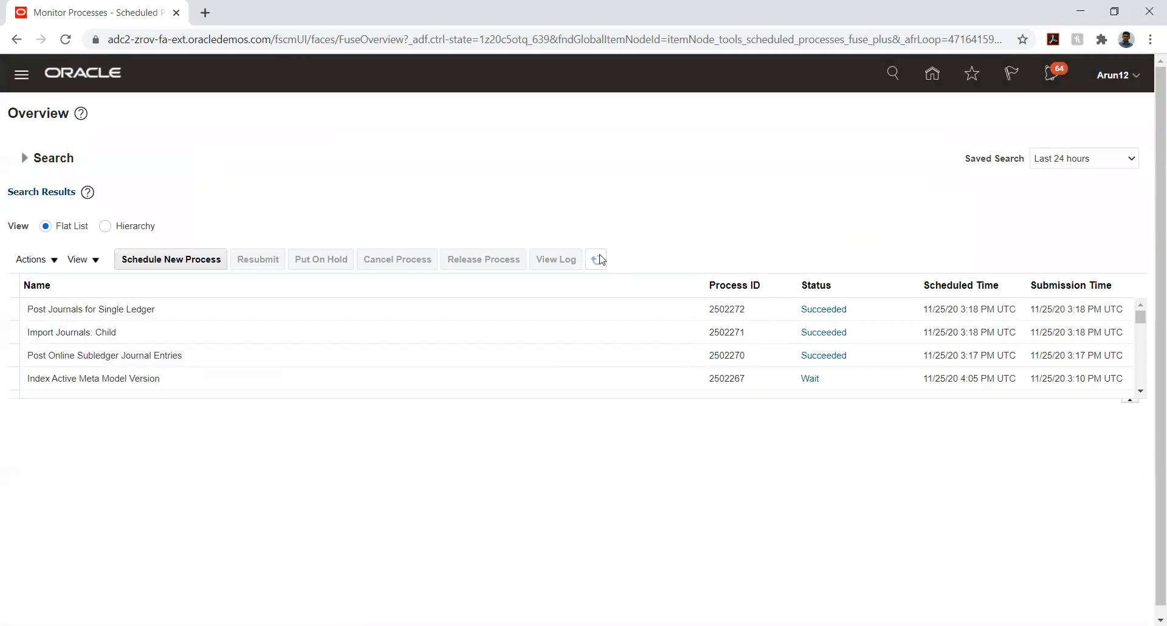
{"action": "left_click", "coordinate": [598, 260]}
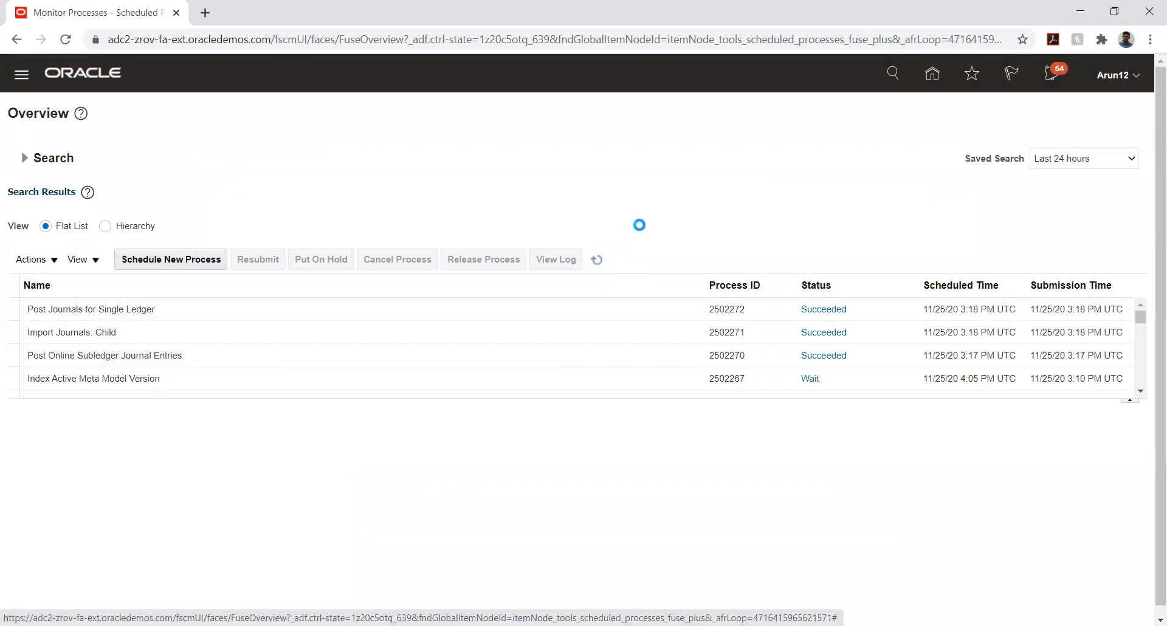